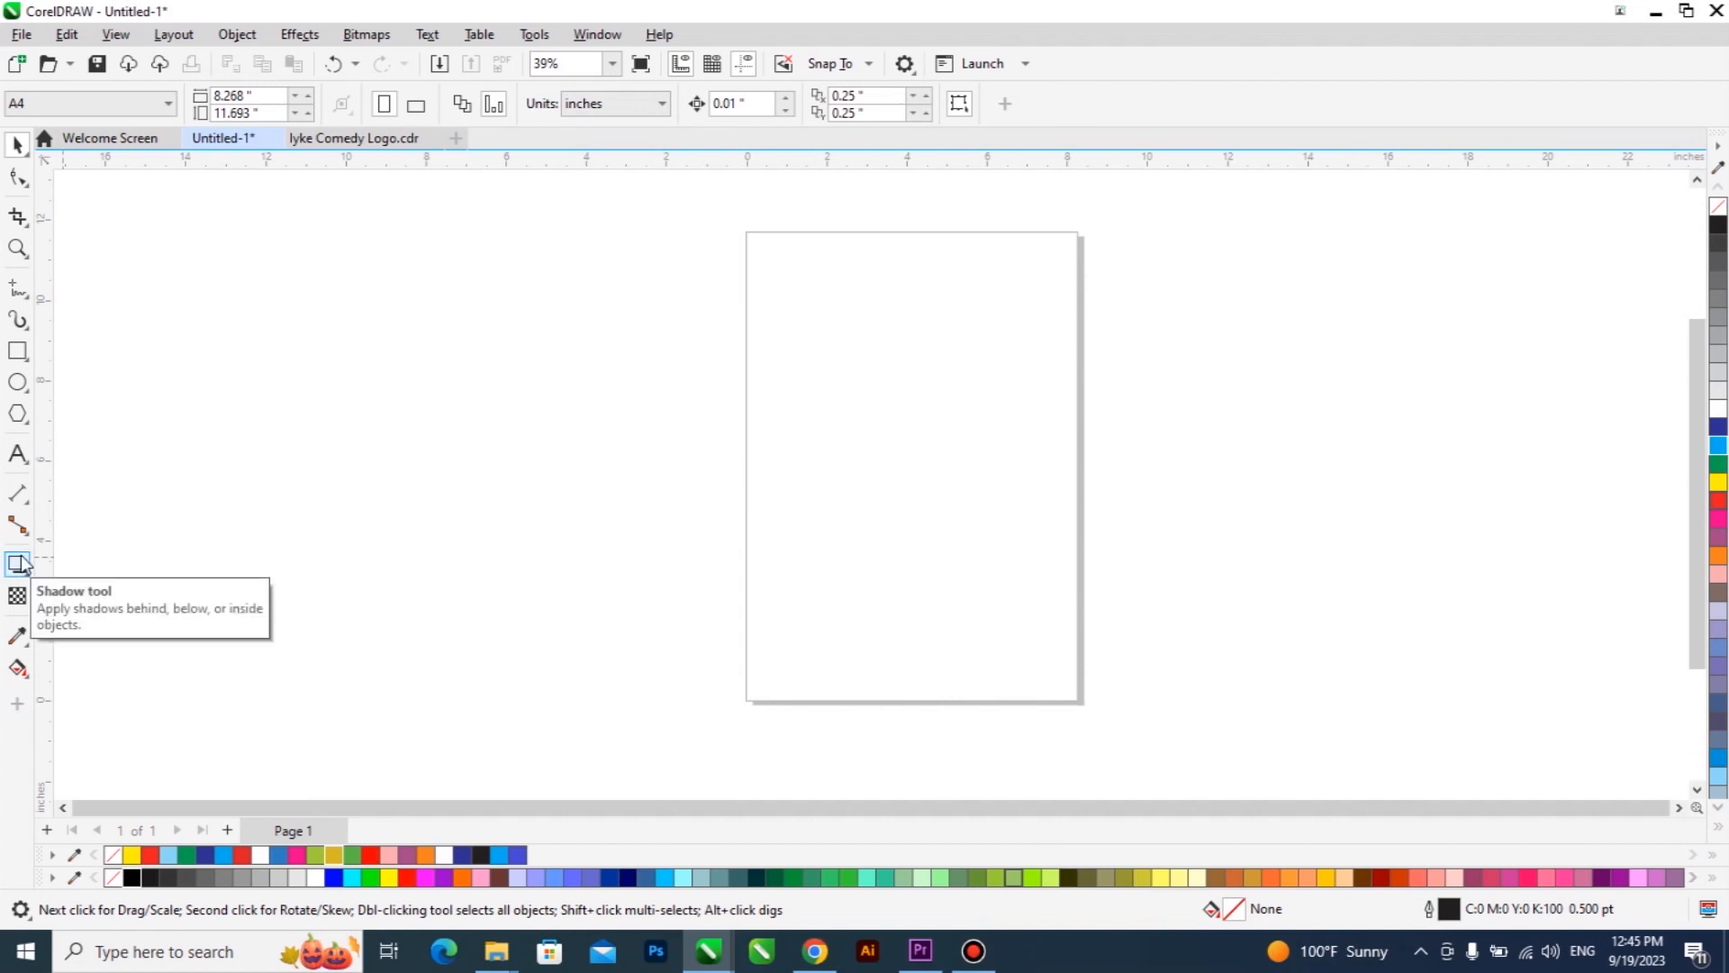
click(26, 572)
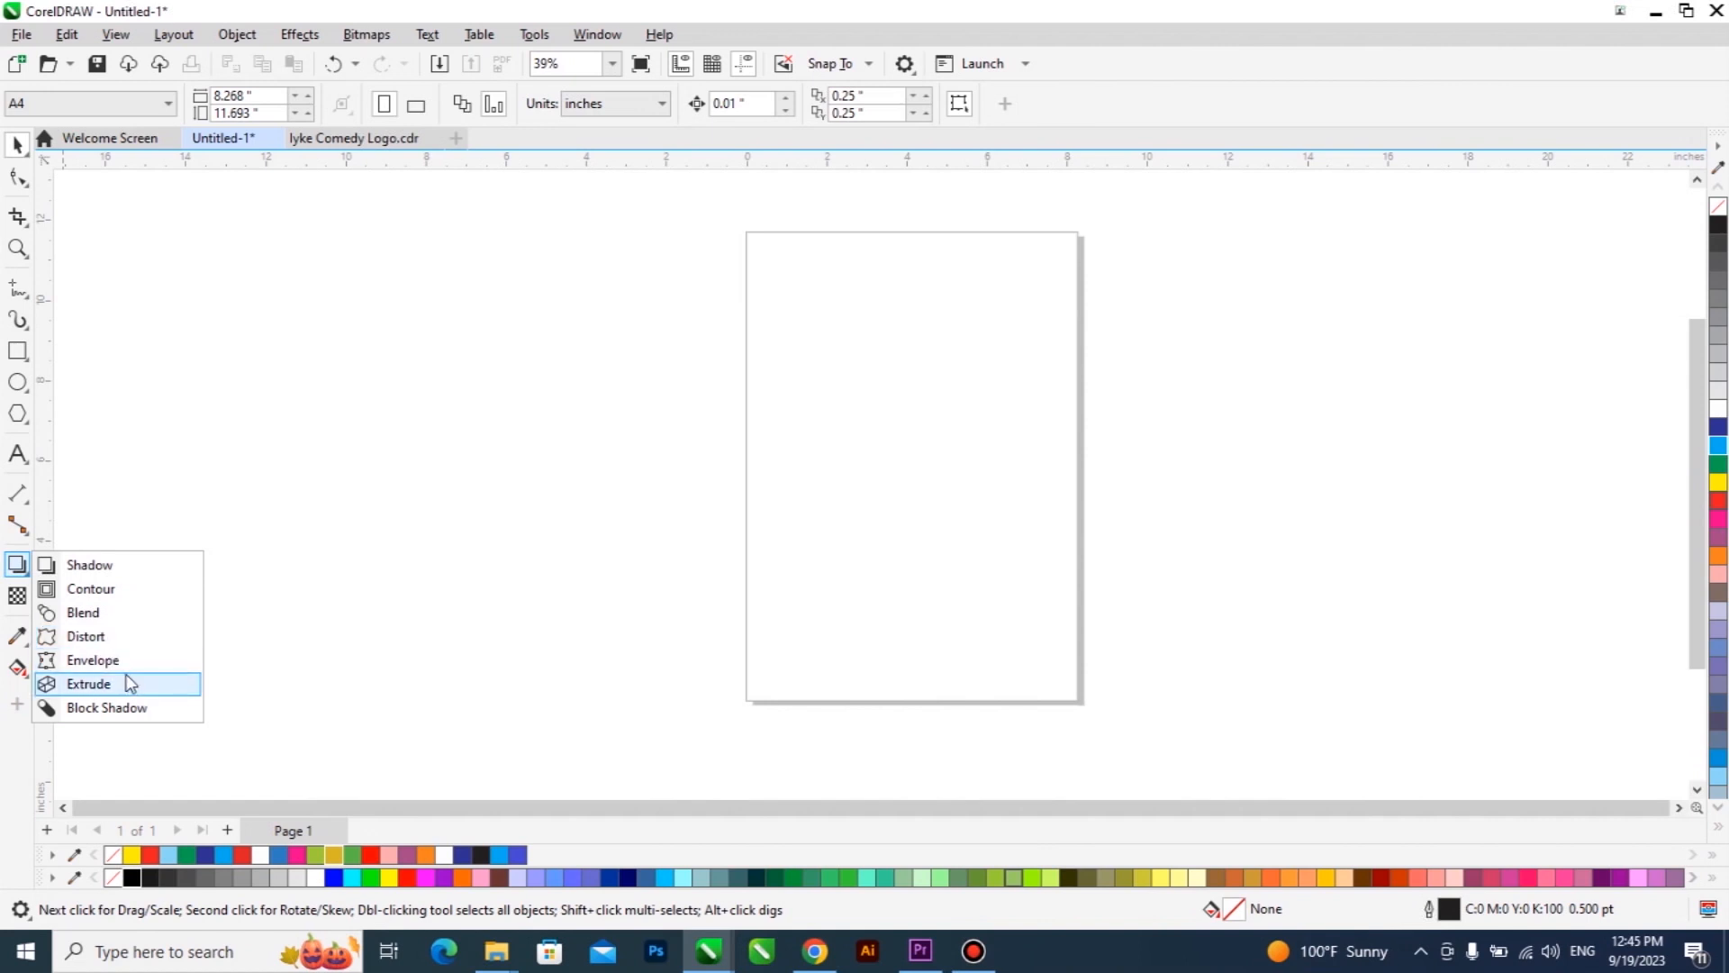
click(779, 457)
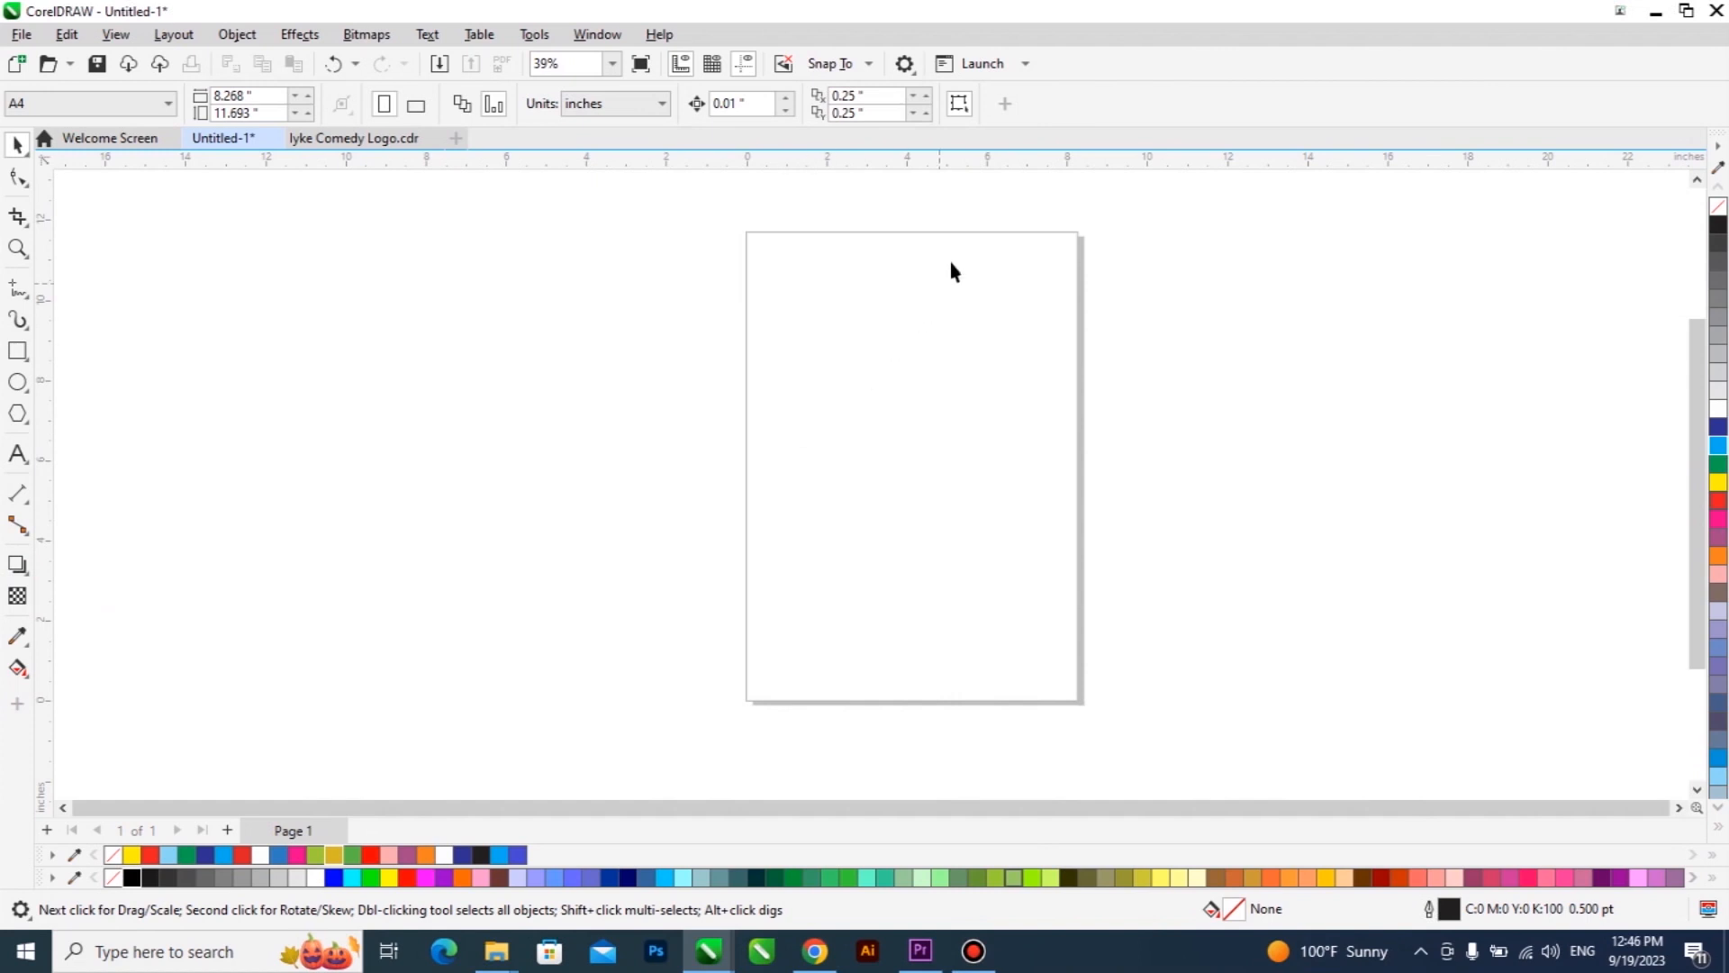
scroll(957, 254, up, 1)
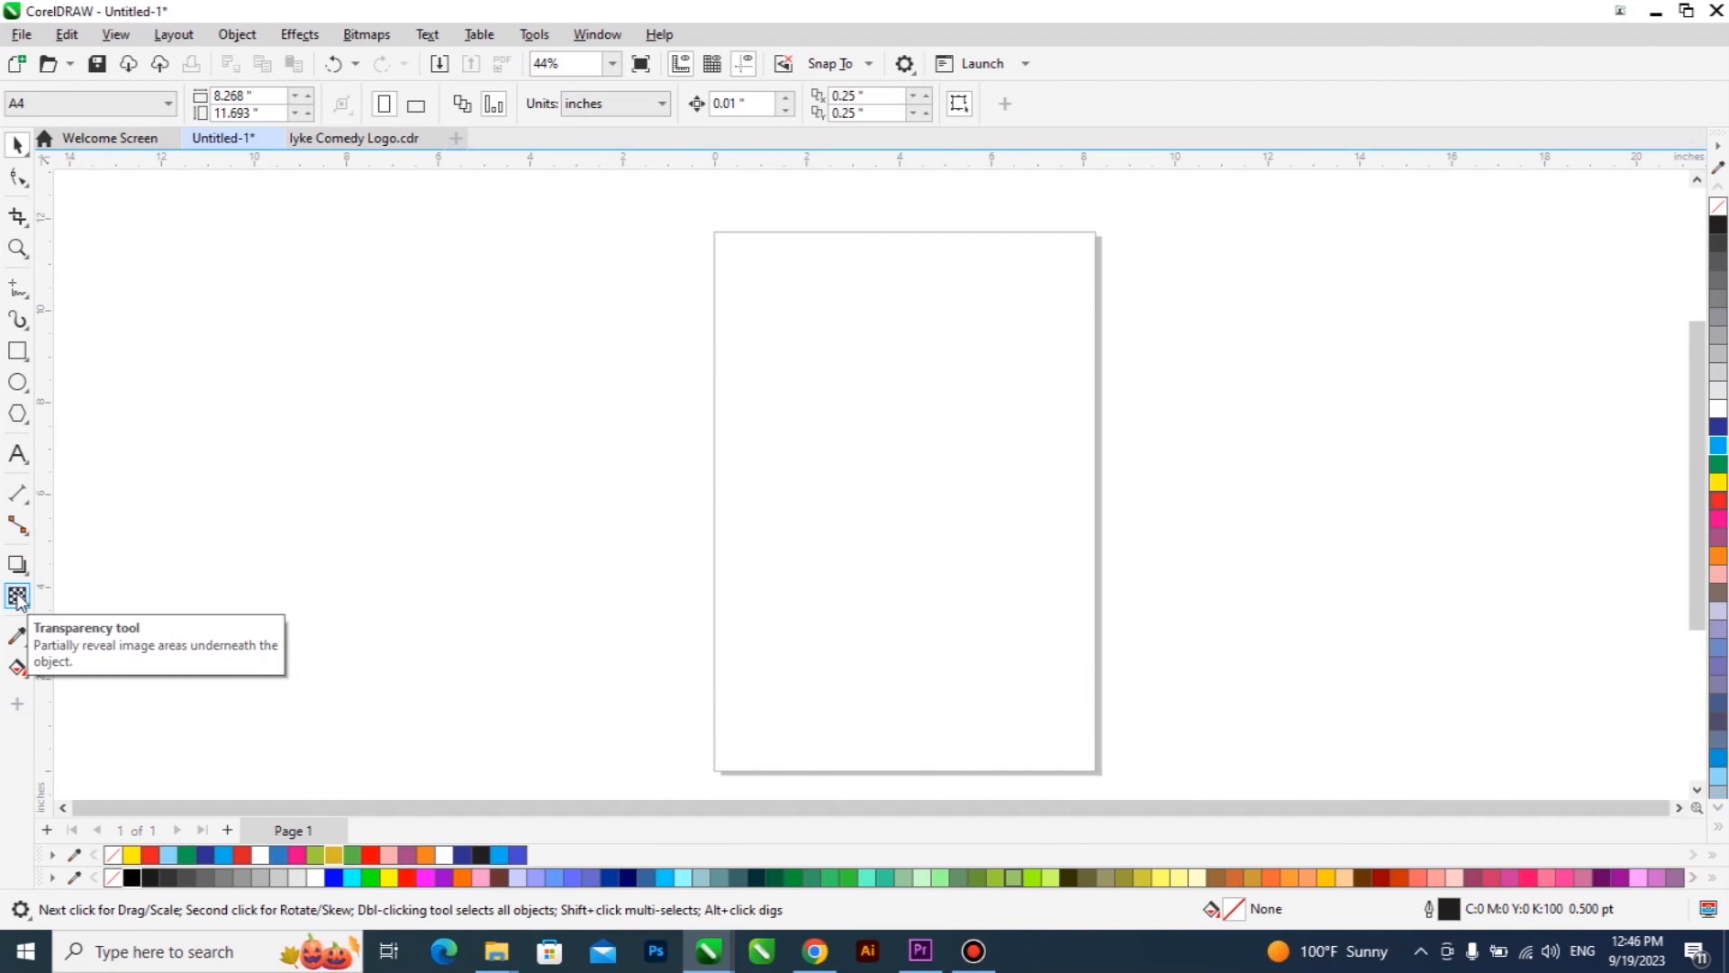
Step: Draw a rectangle about 5.53 by 4.46 inches near the middle of the page and fill it with blue (C100)
click(18, 350)
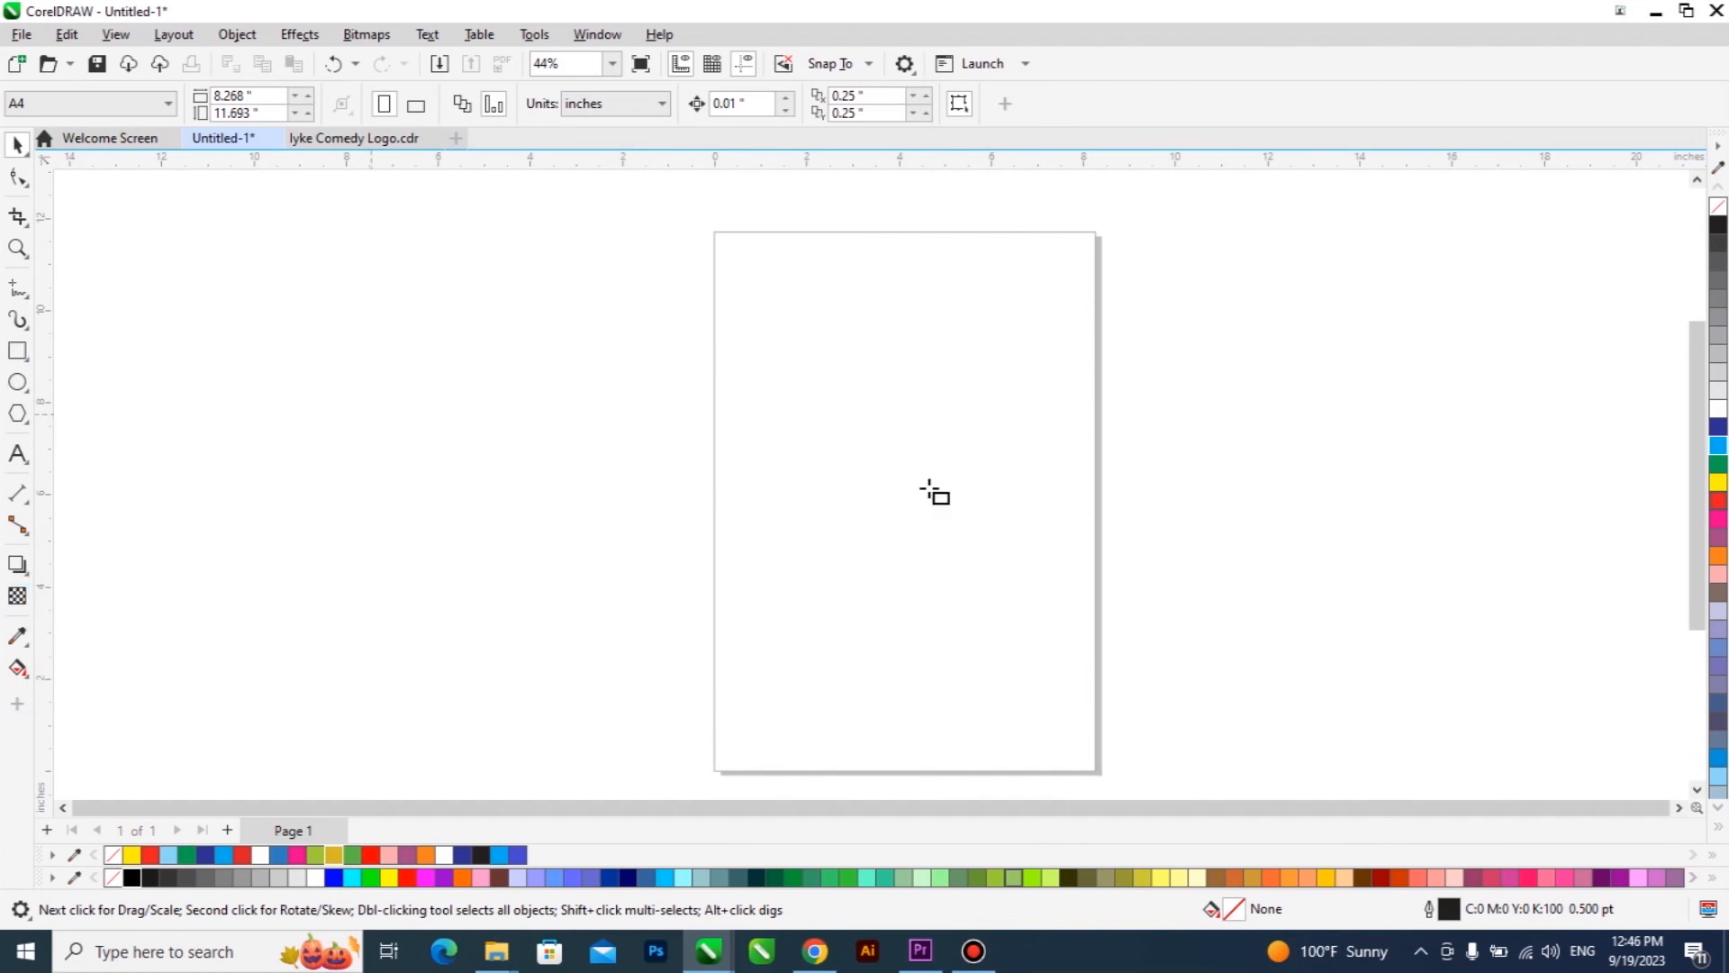
drag(785, 379, 1040, 584)
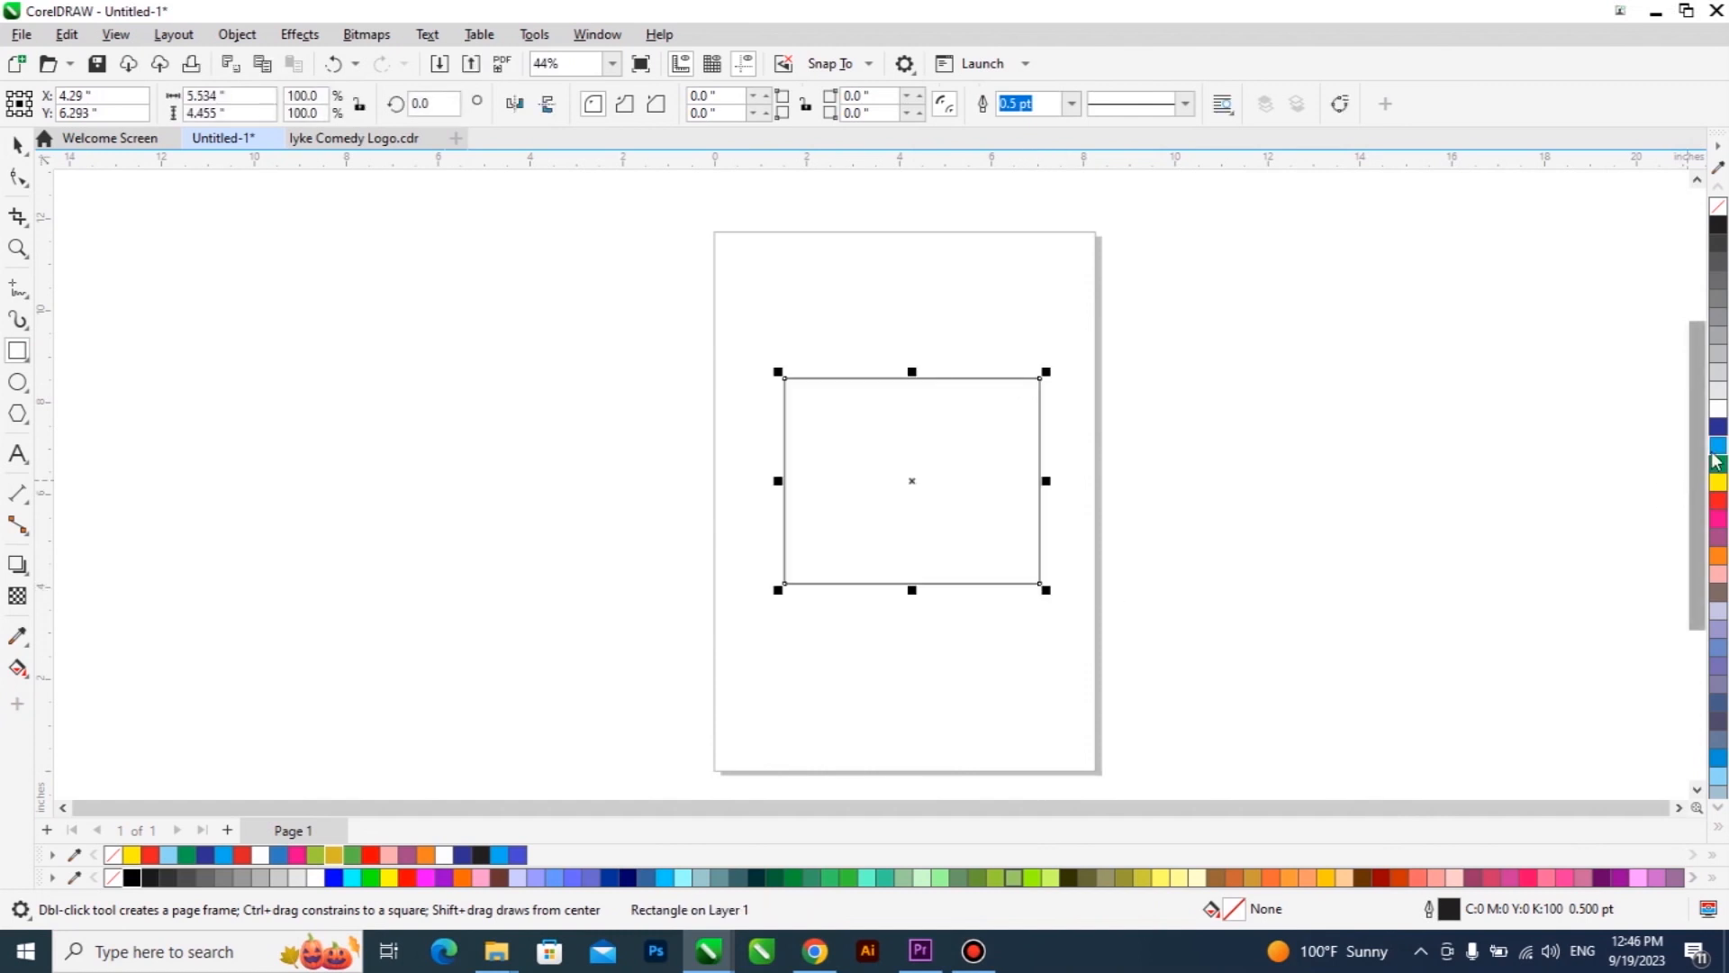
click(1719, 444)
click(17, 145)
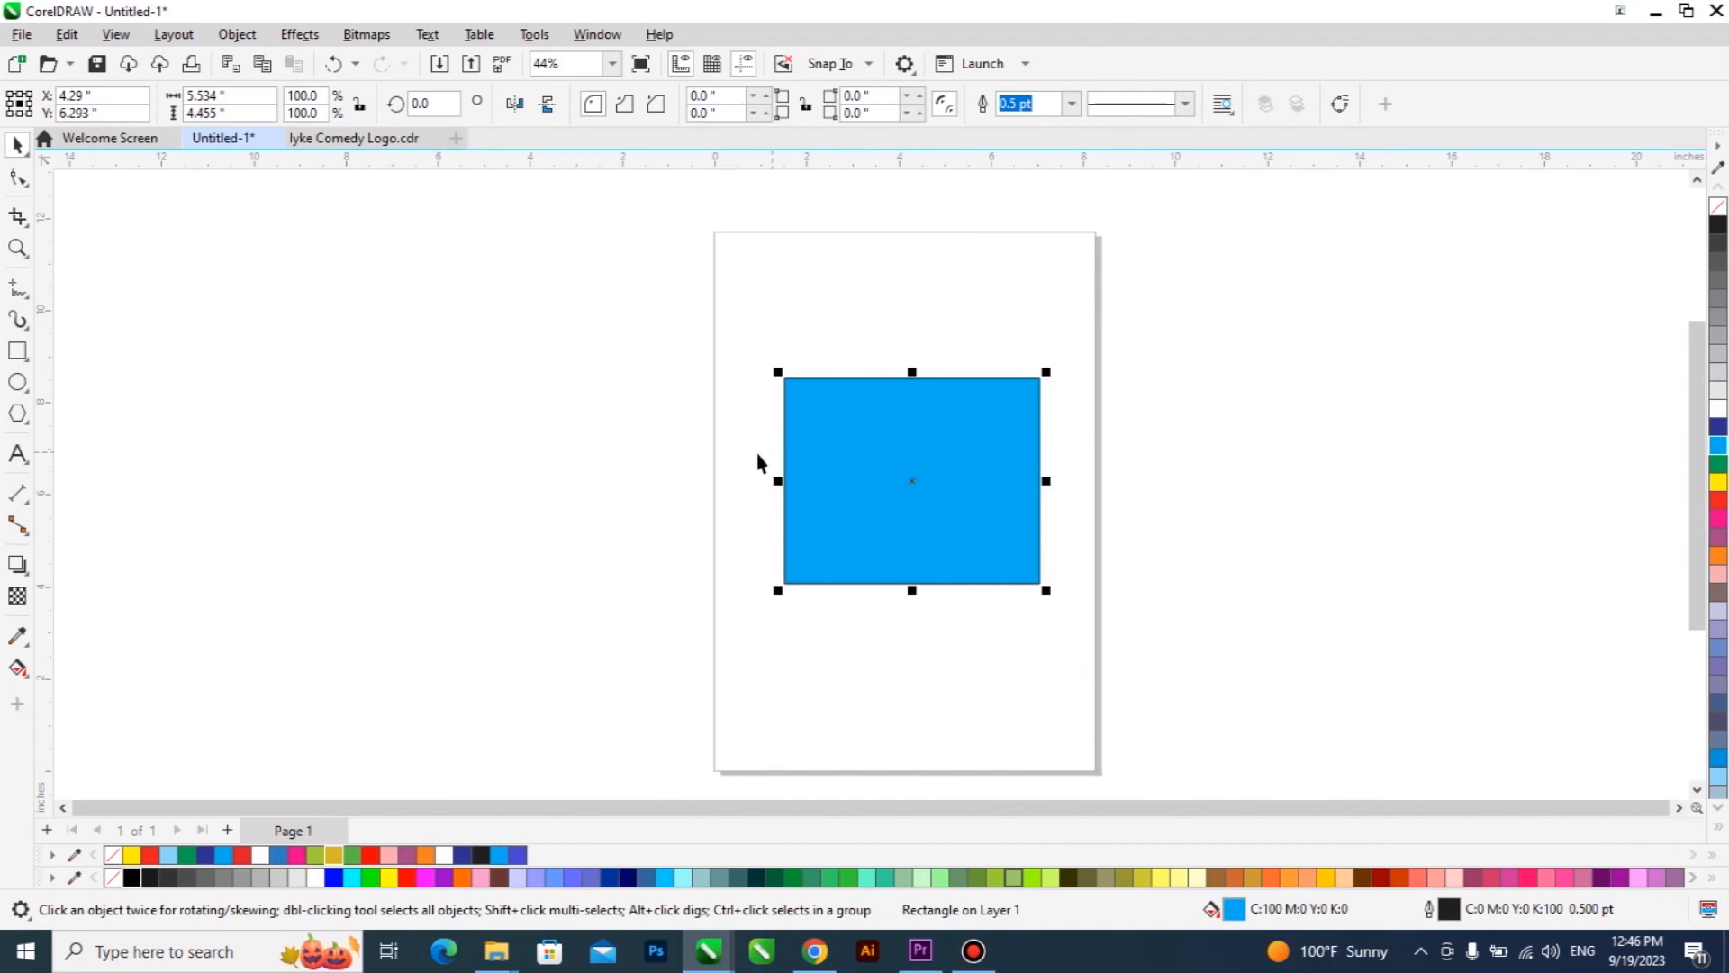
drag(866, 464, 841, 473)
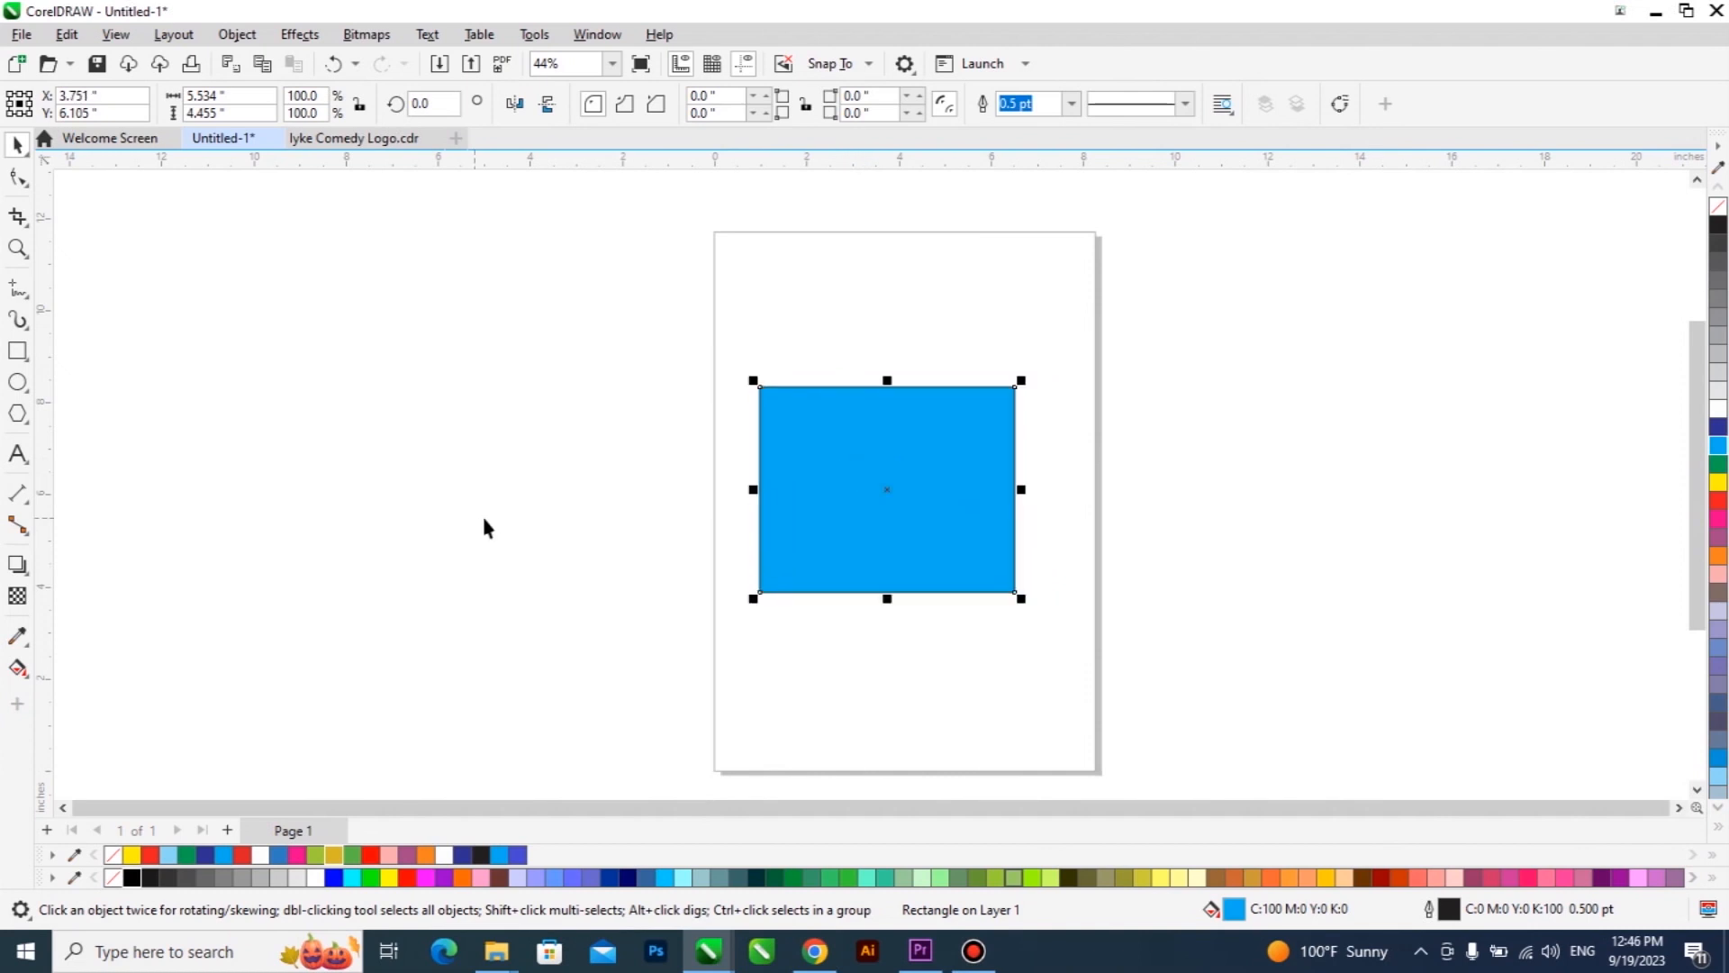
Step: Apply a uniform transparency to the blue rectangle and lower its value to 0
click(18, 596)
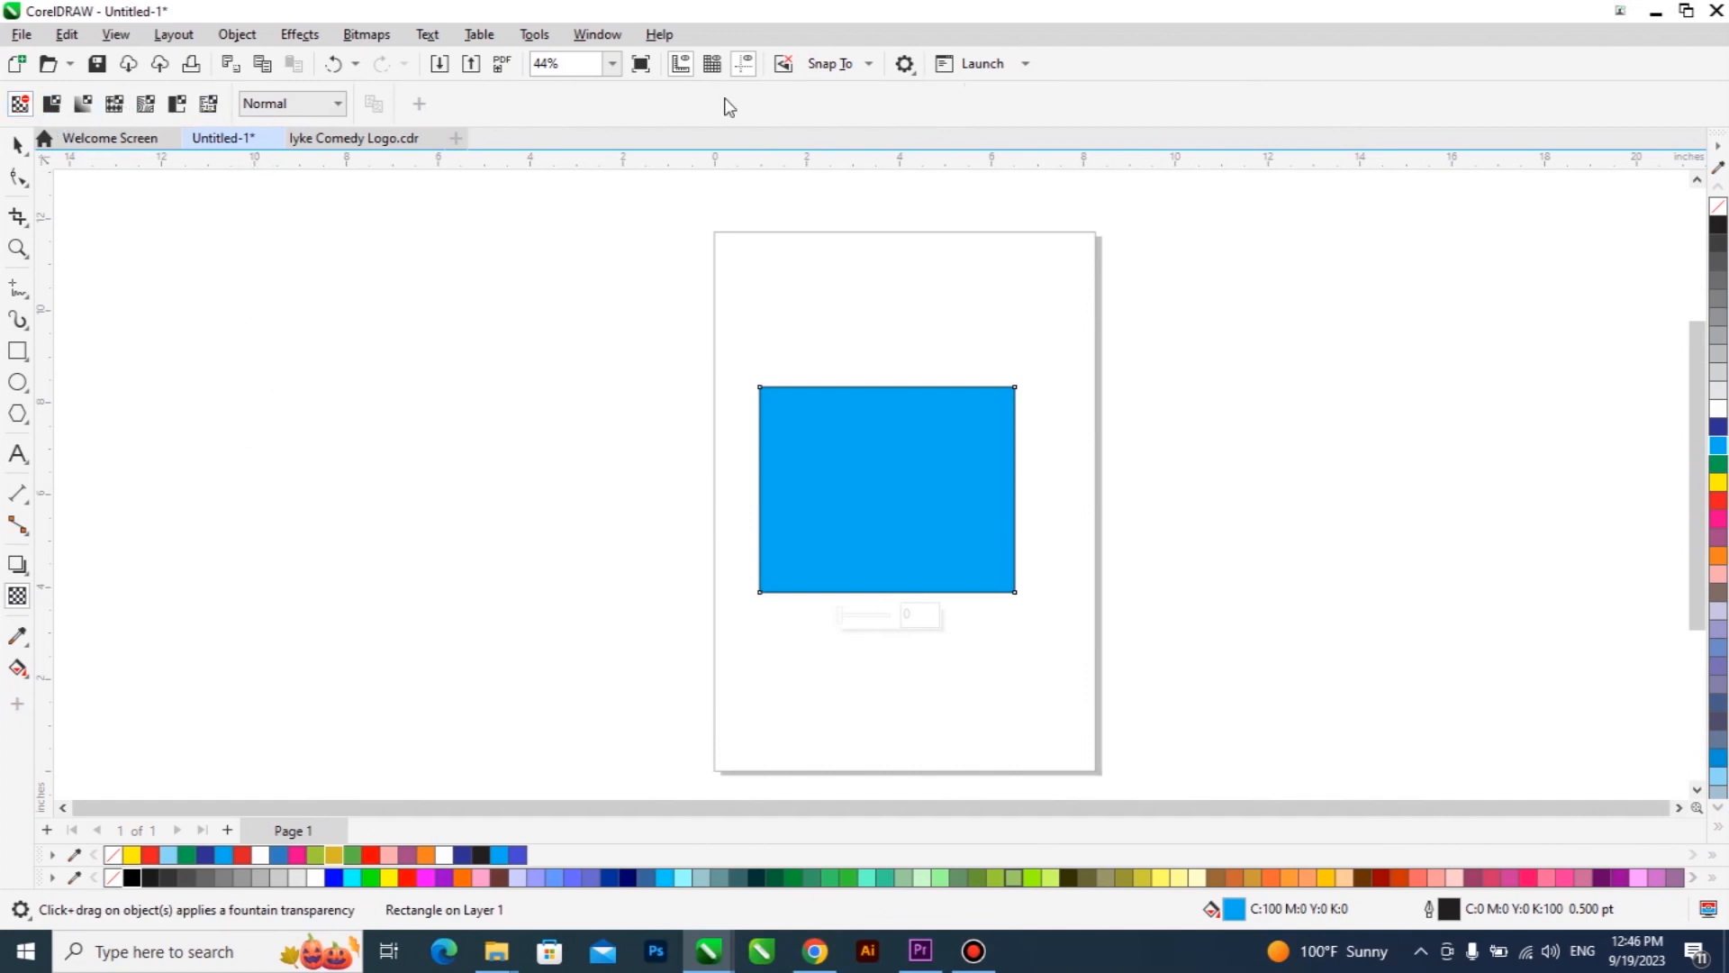
click(53, 107)
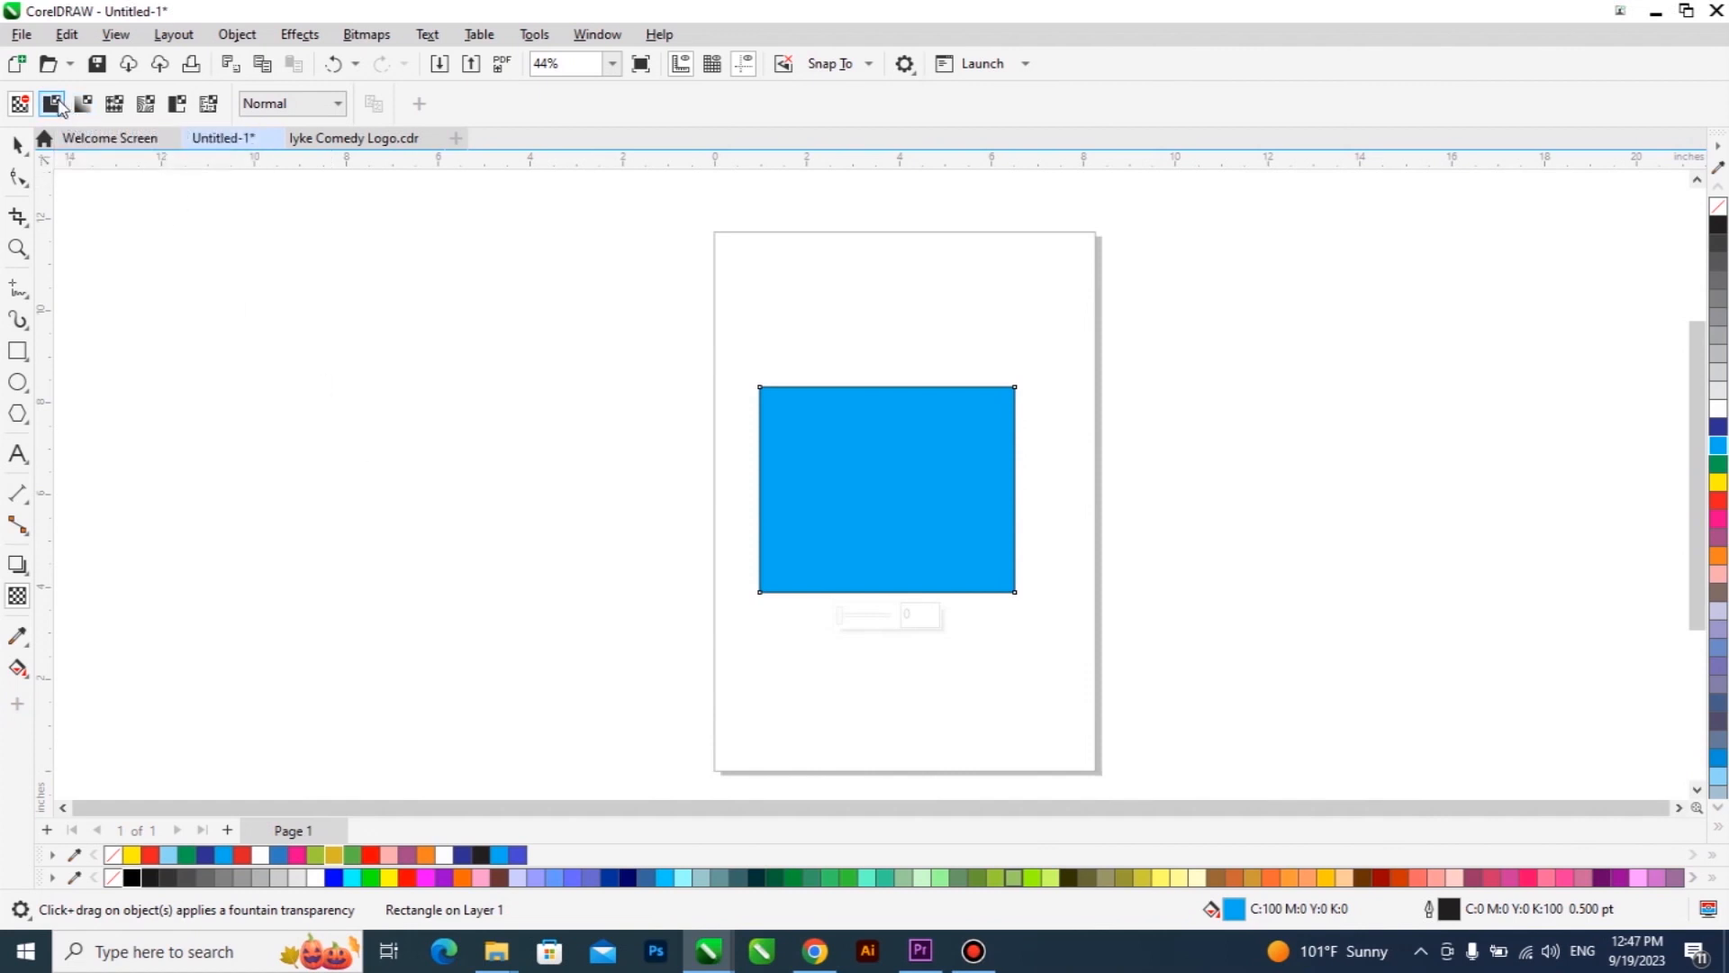
click(54, 104)
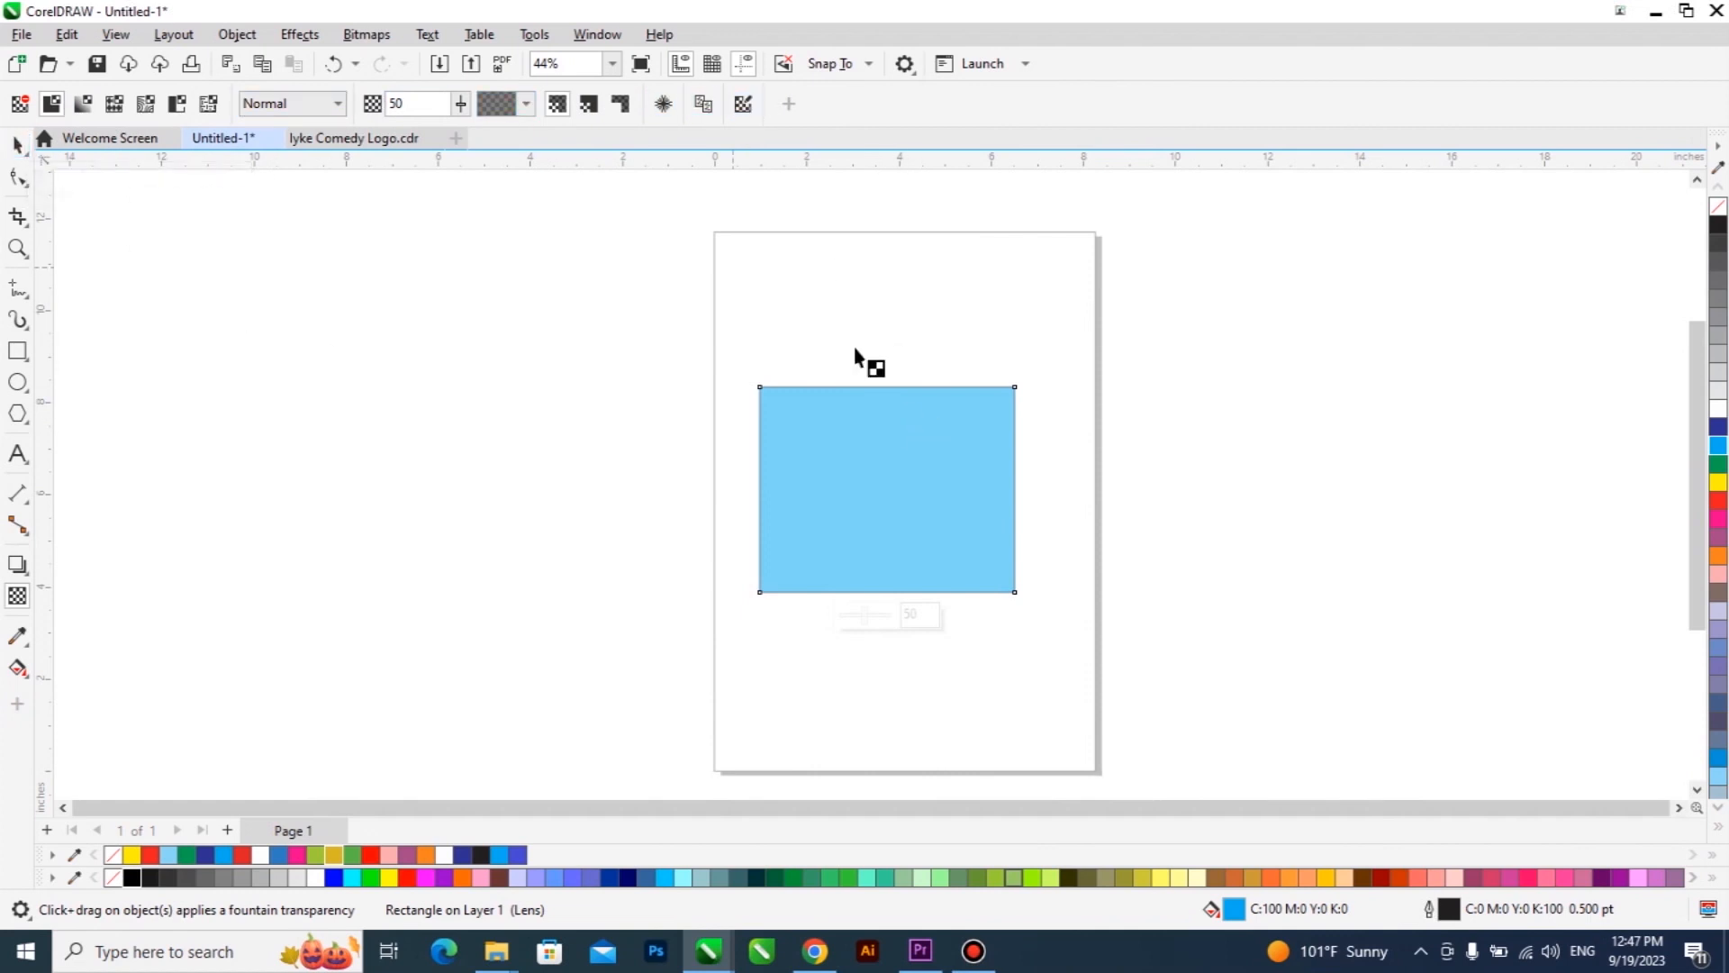
click(460, 110)
drag(460, 137, 387, 135)
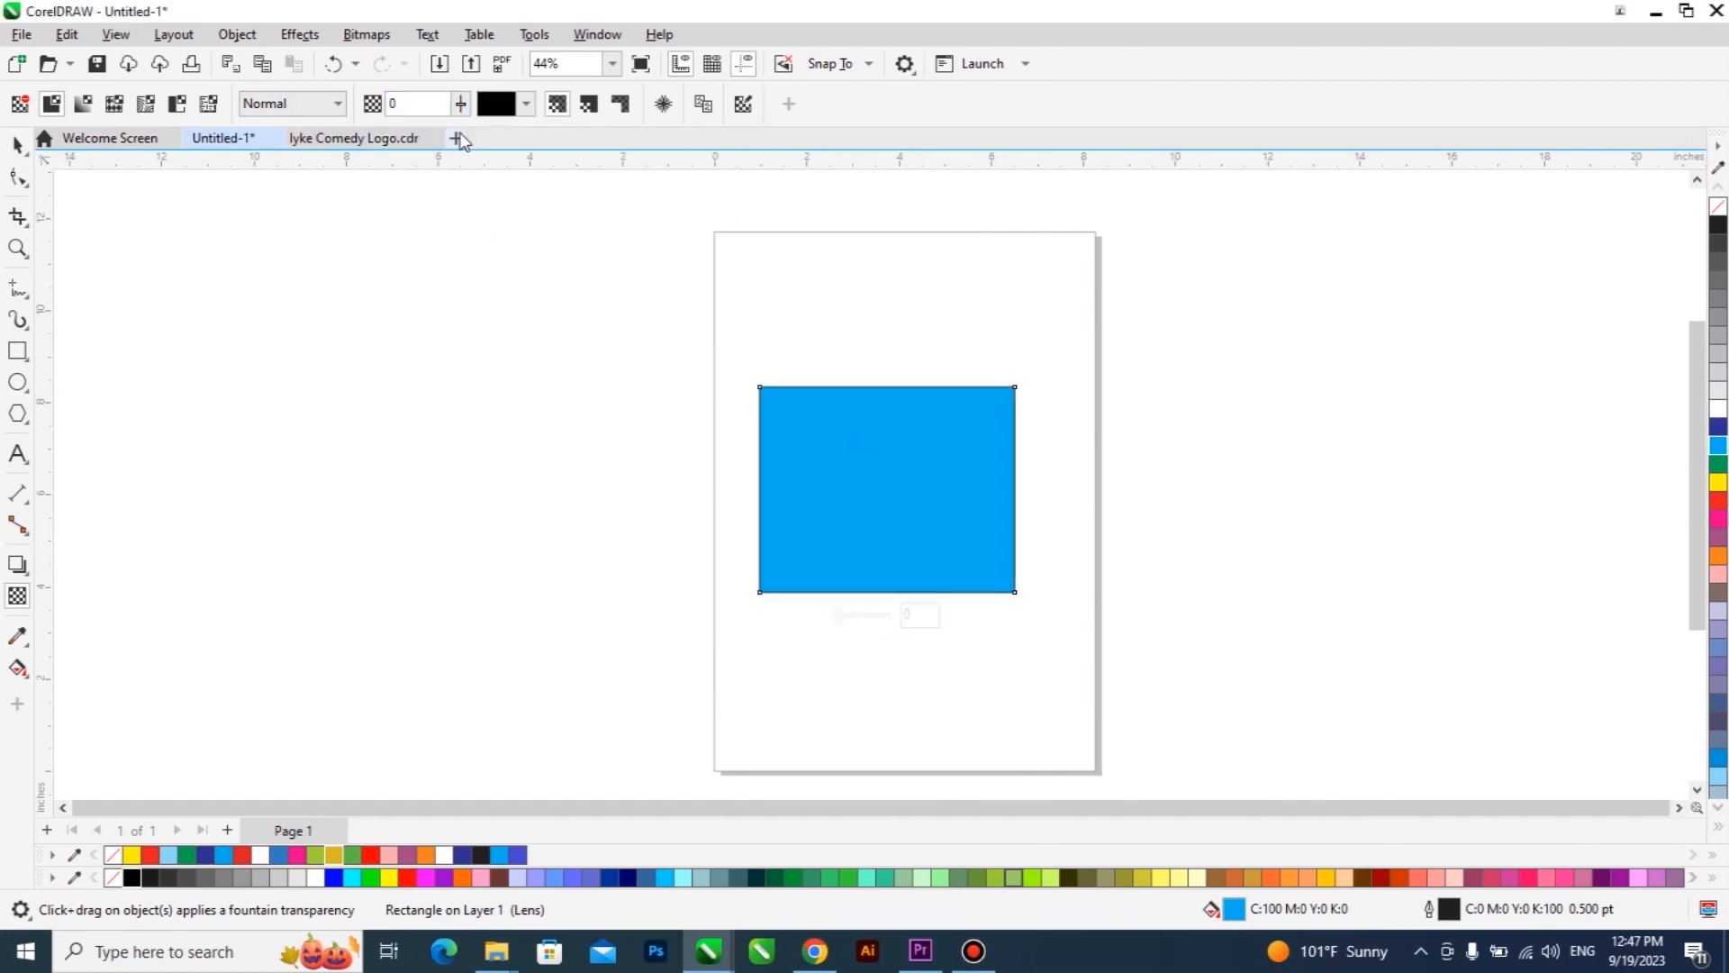
Step: Raise the blue rectangle's uniform transparency to 89
click(460, 107)
drag(463, 134, 537, 140)
click(461, 105)
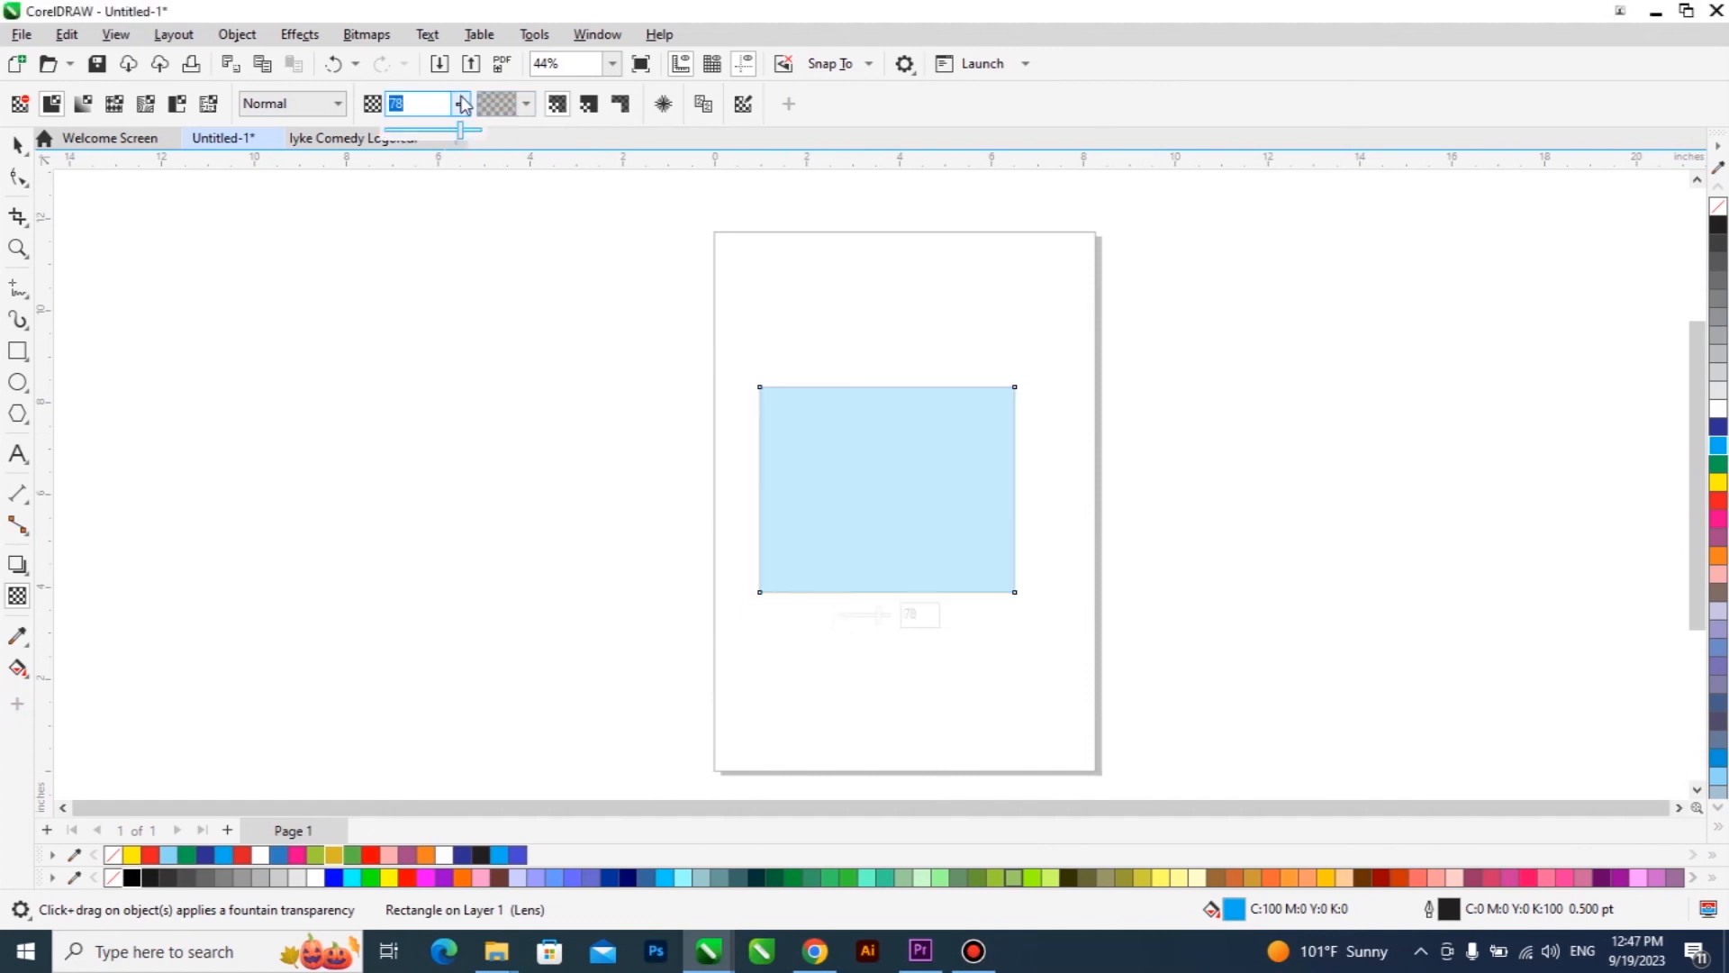
click(471, 133)
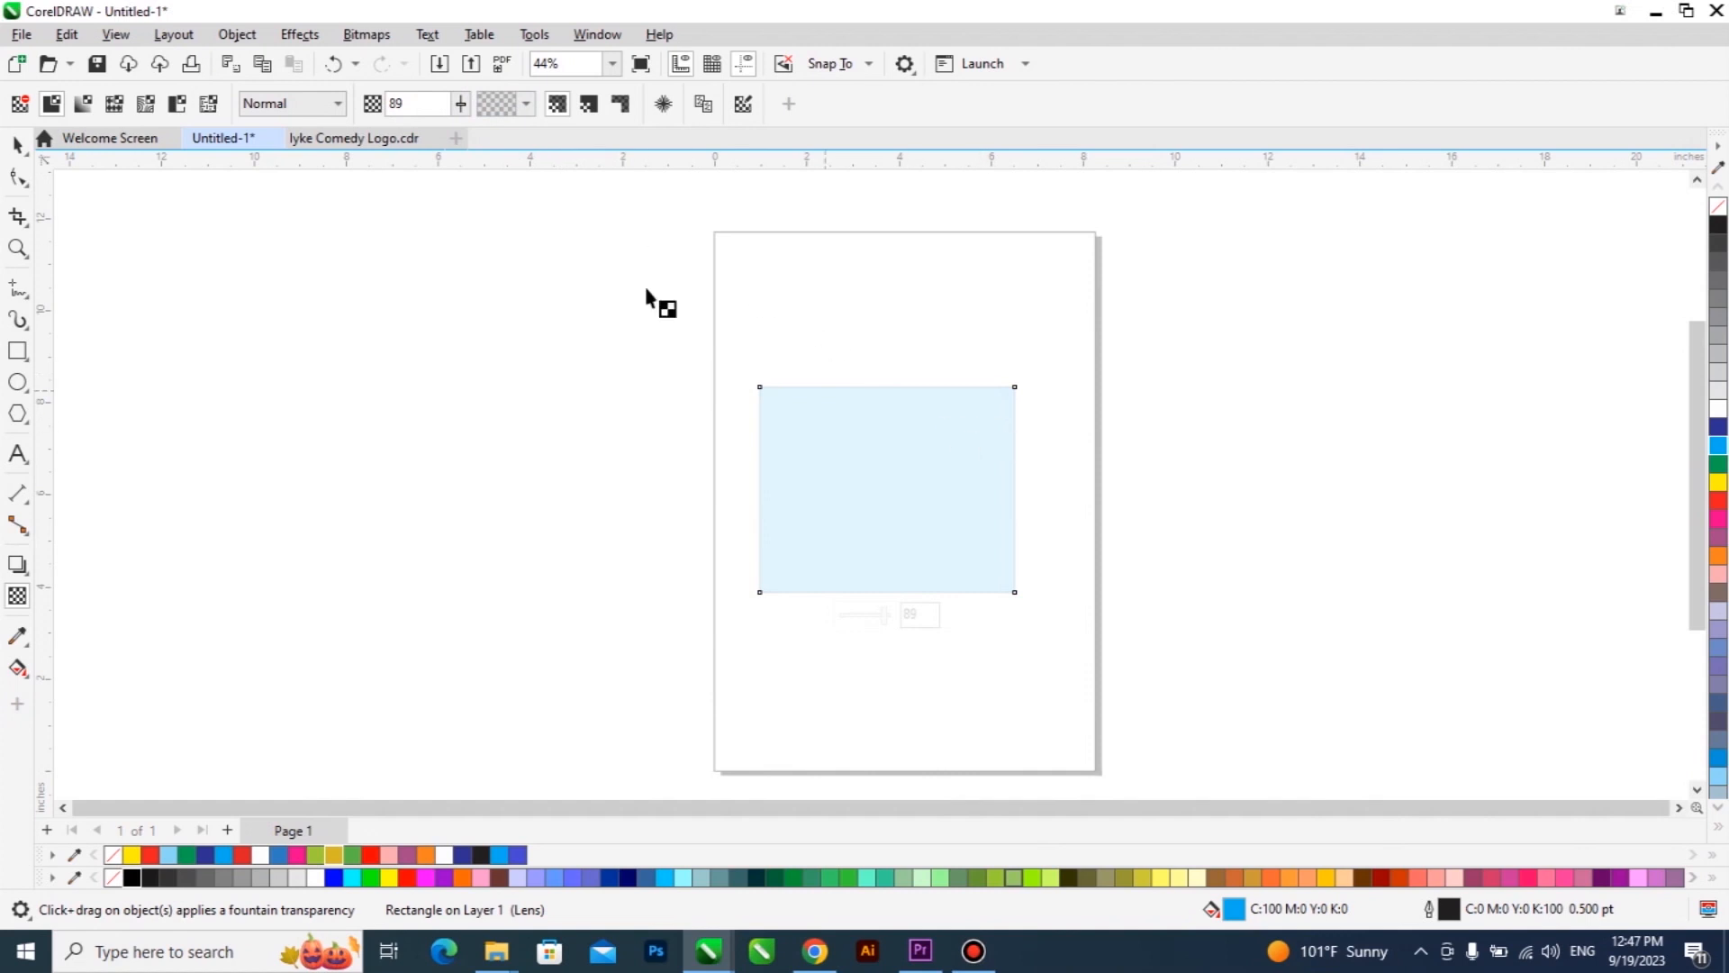
Step: Try the rectangle's uniform transparency at 2 and at 69
text(2)
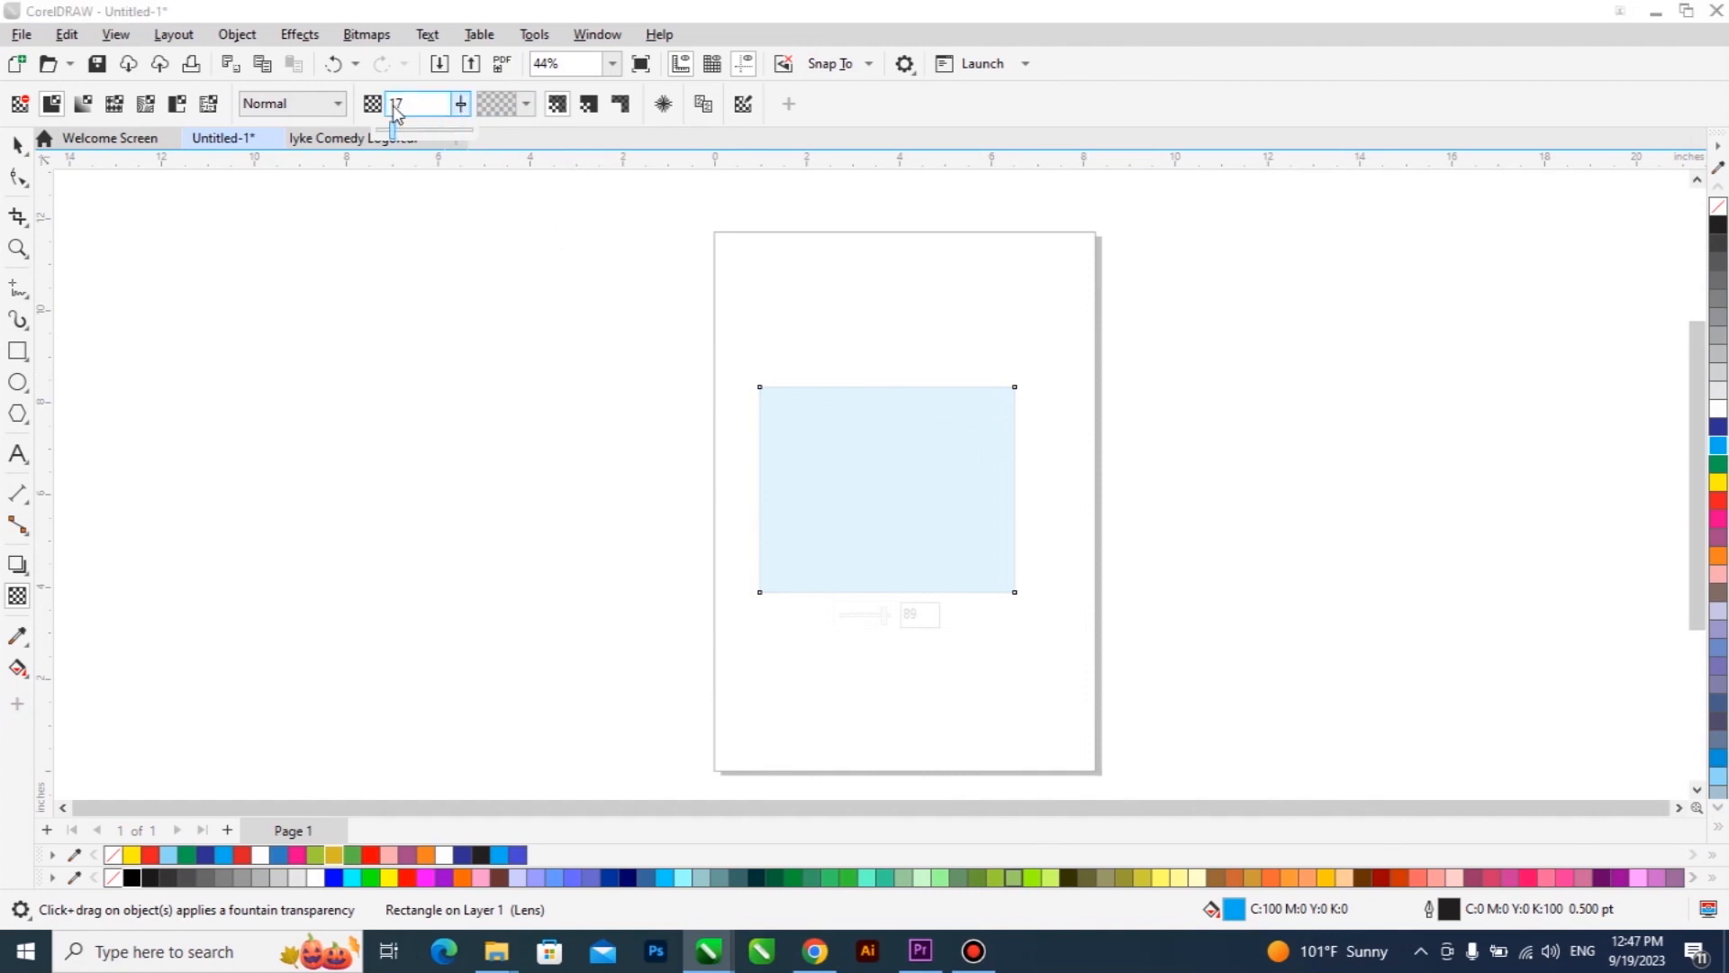
key(Return)
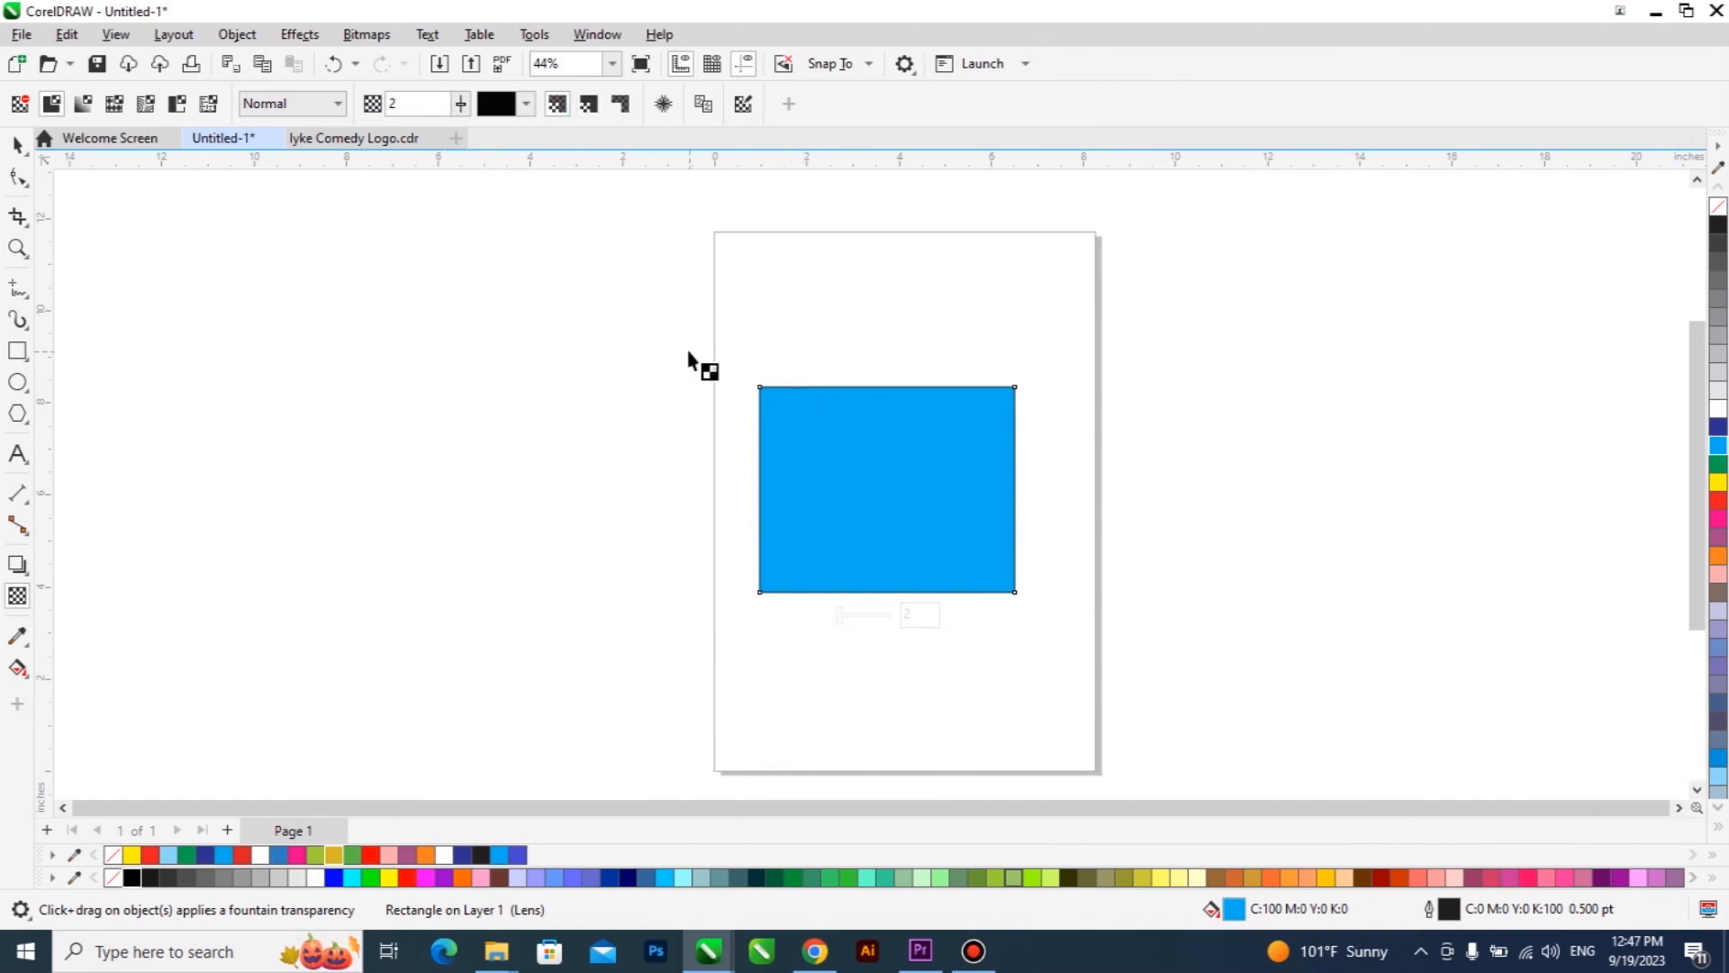
click(458, 105)
drag(457, 131, 526, 135)
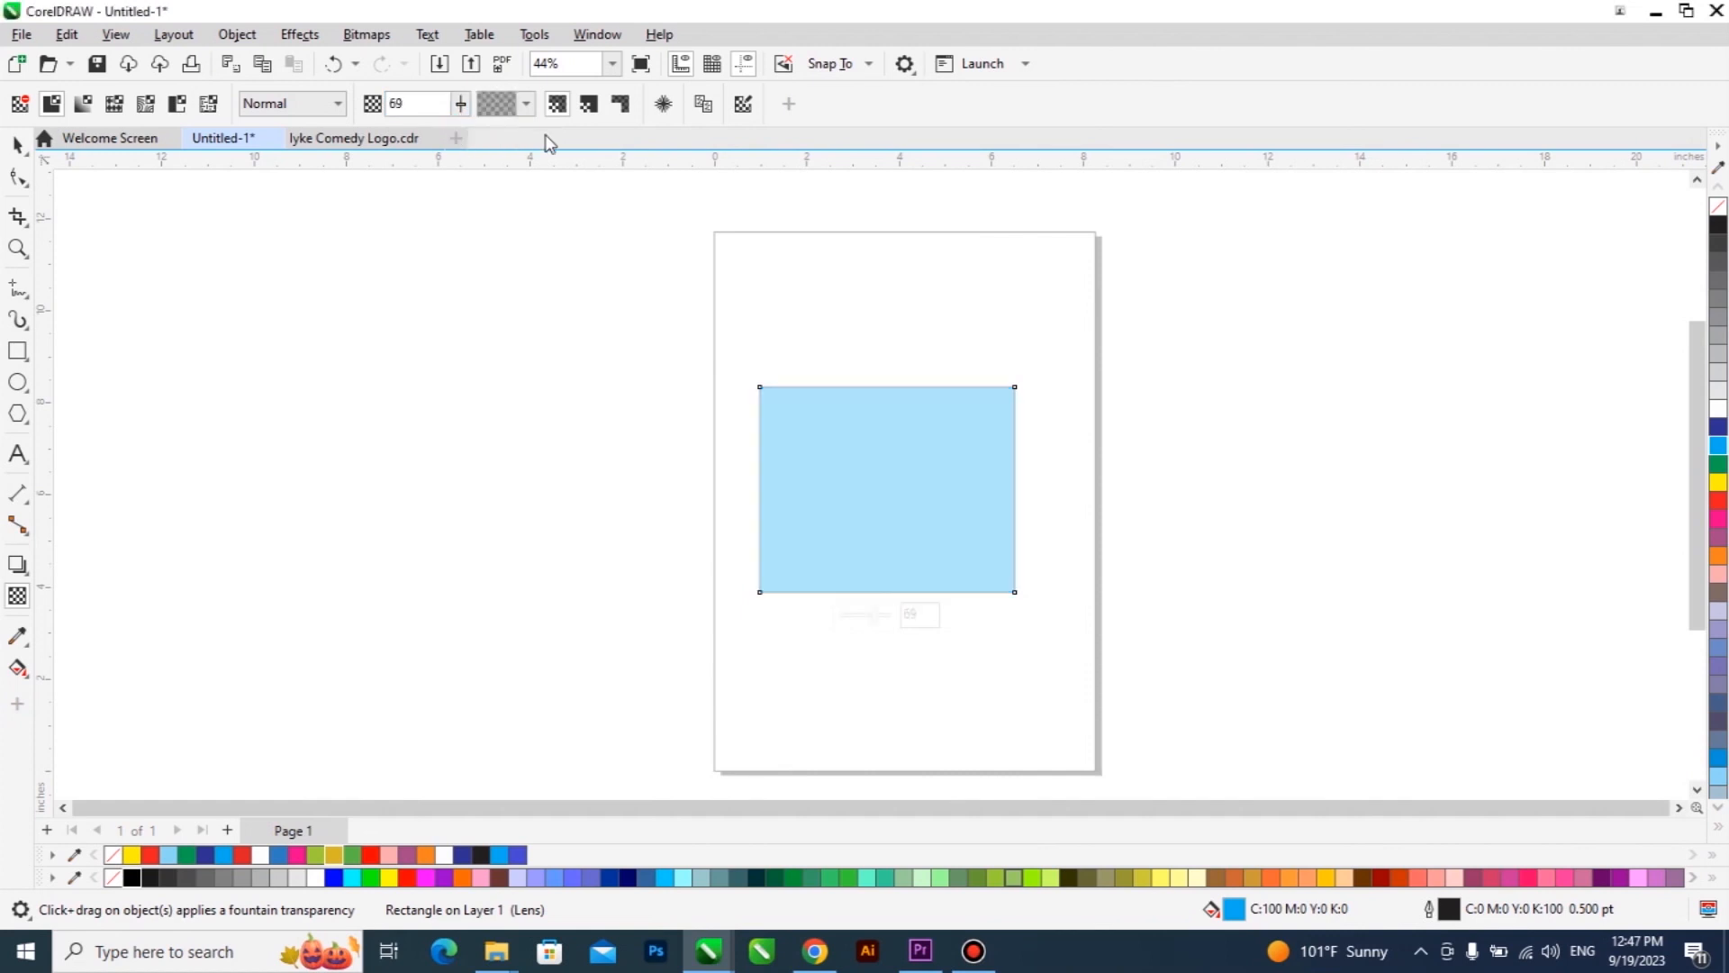
Step: Delete the semi-transparent blue rectangle from the page
click(18, 144)
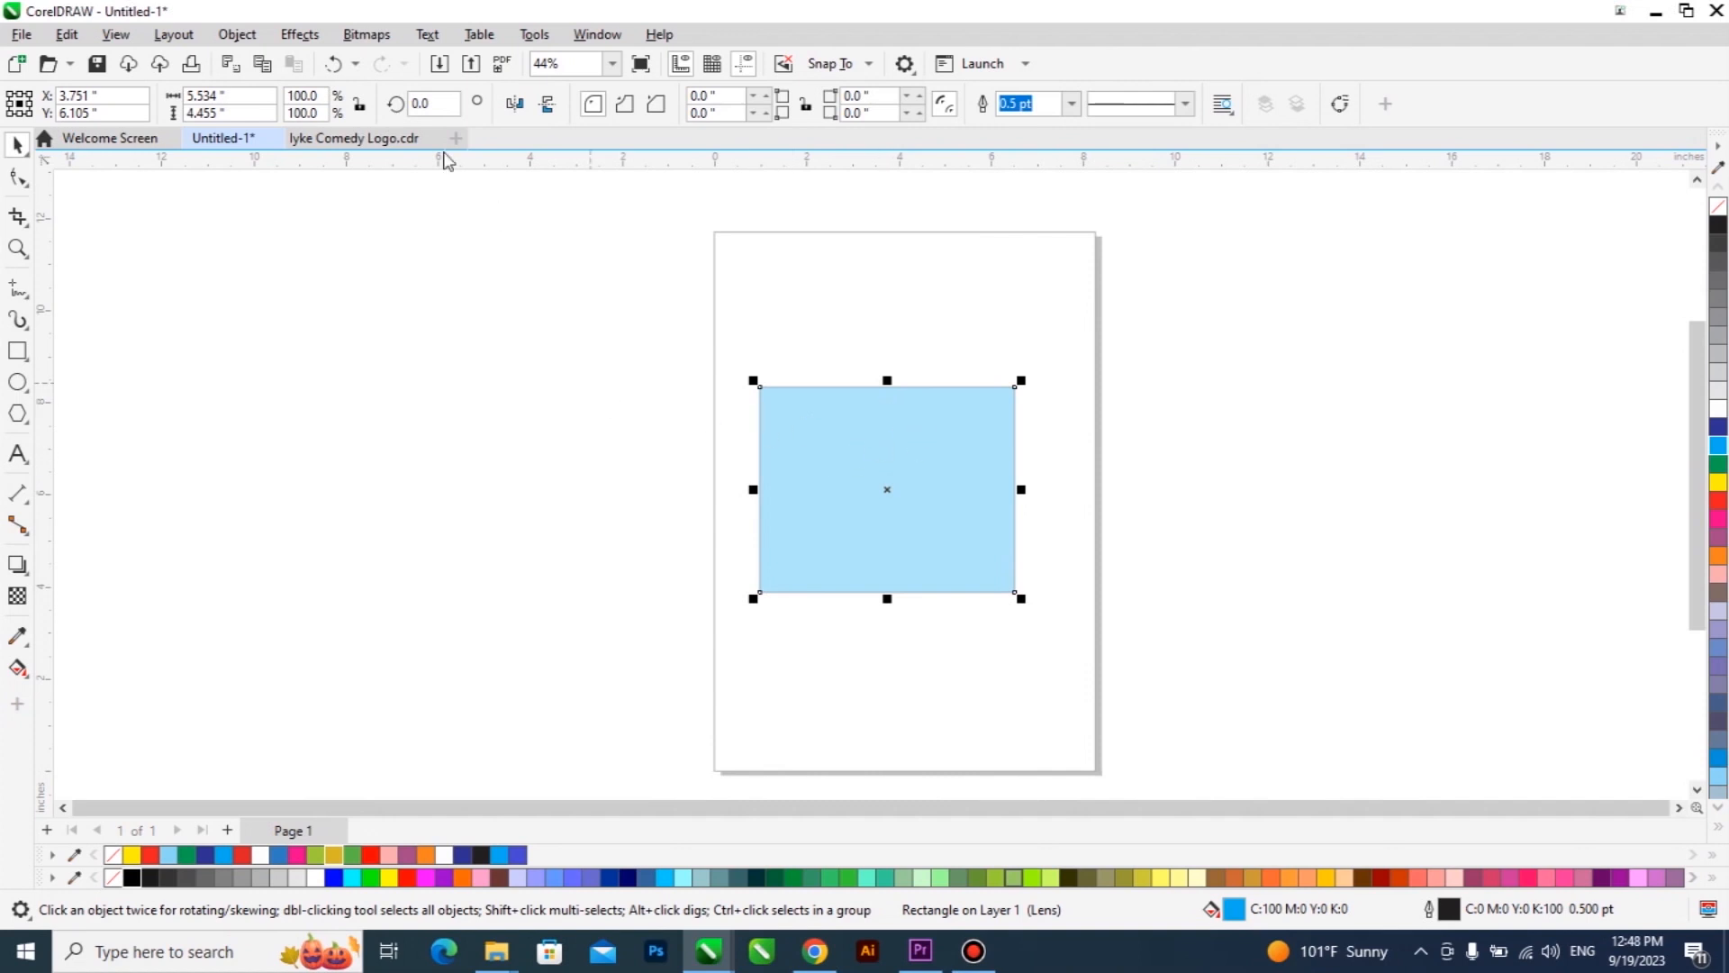
click(899, 444)
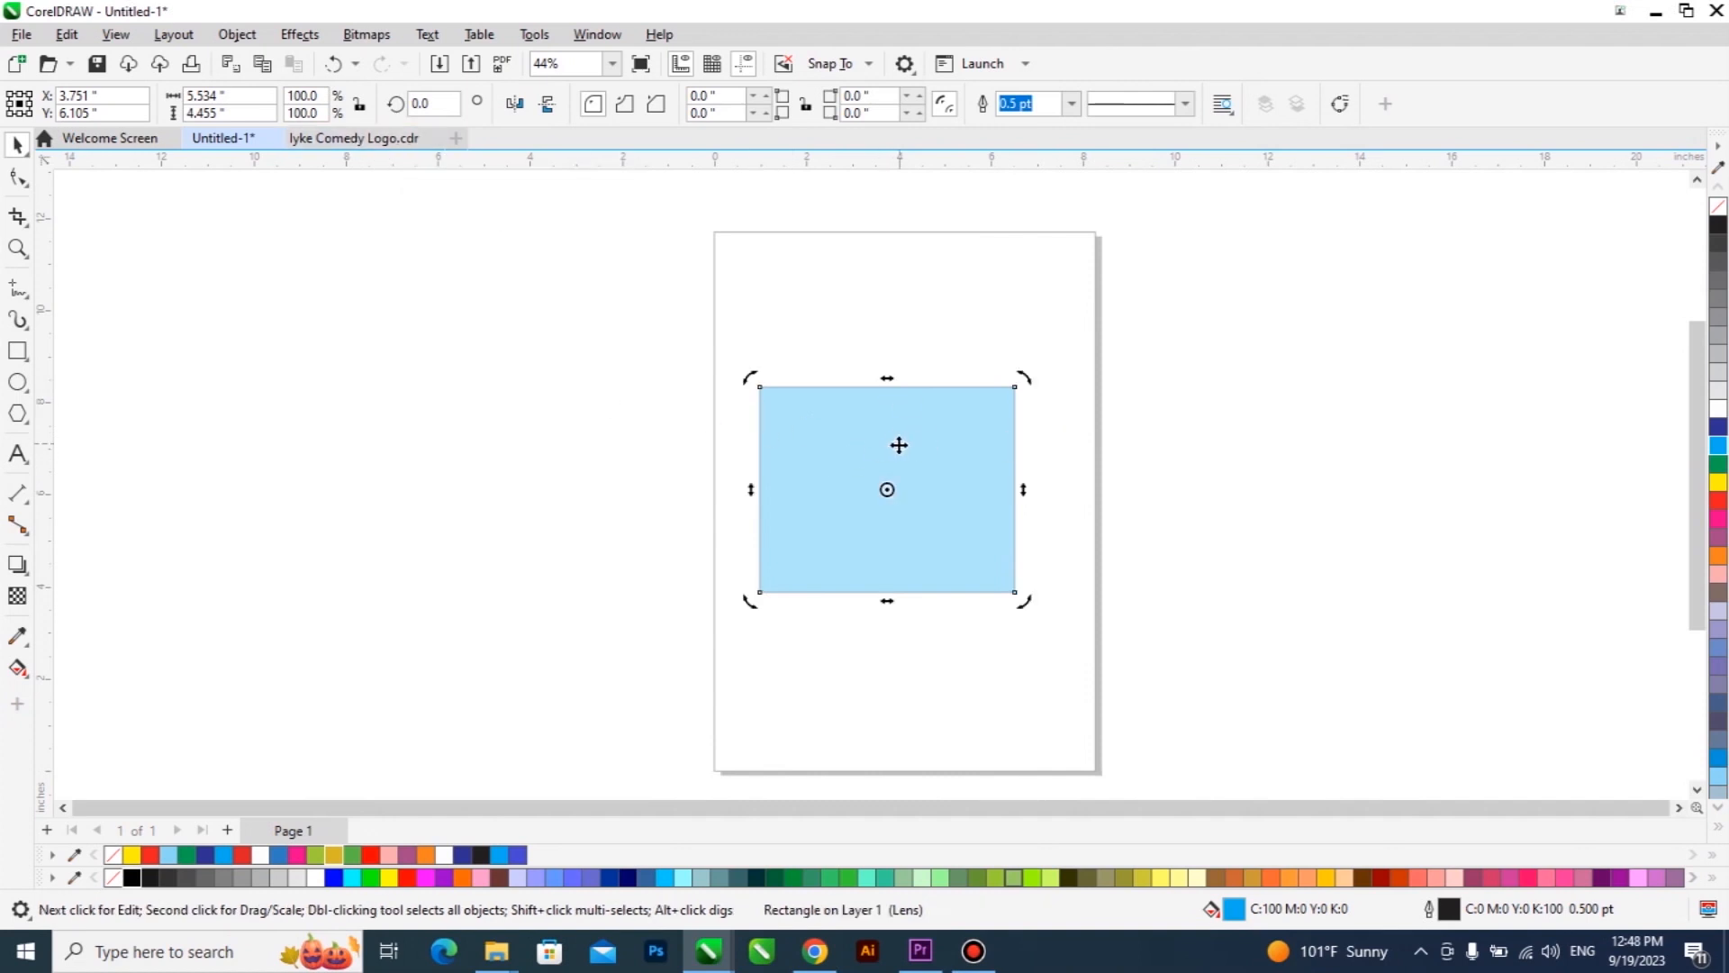
key(Delete)
Step: Copy the upper-left emoji logo group from Iyke Comedy Logo.cdr and paste it into Untitled-1
click(353, 137)
click(923, 414)
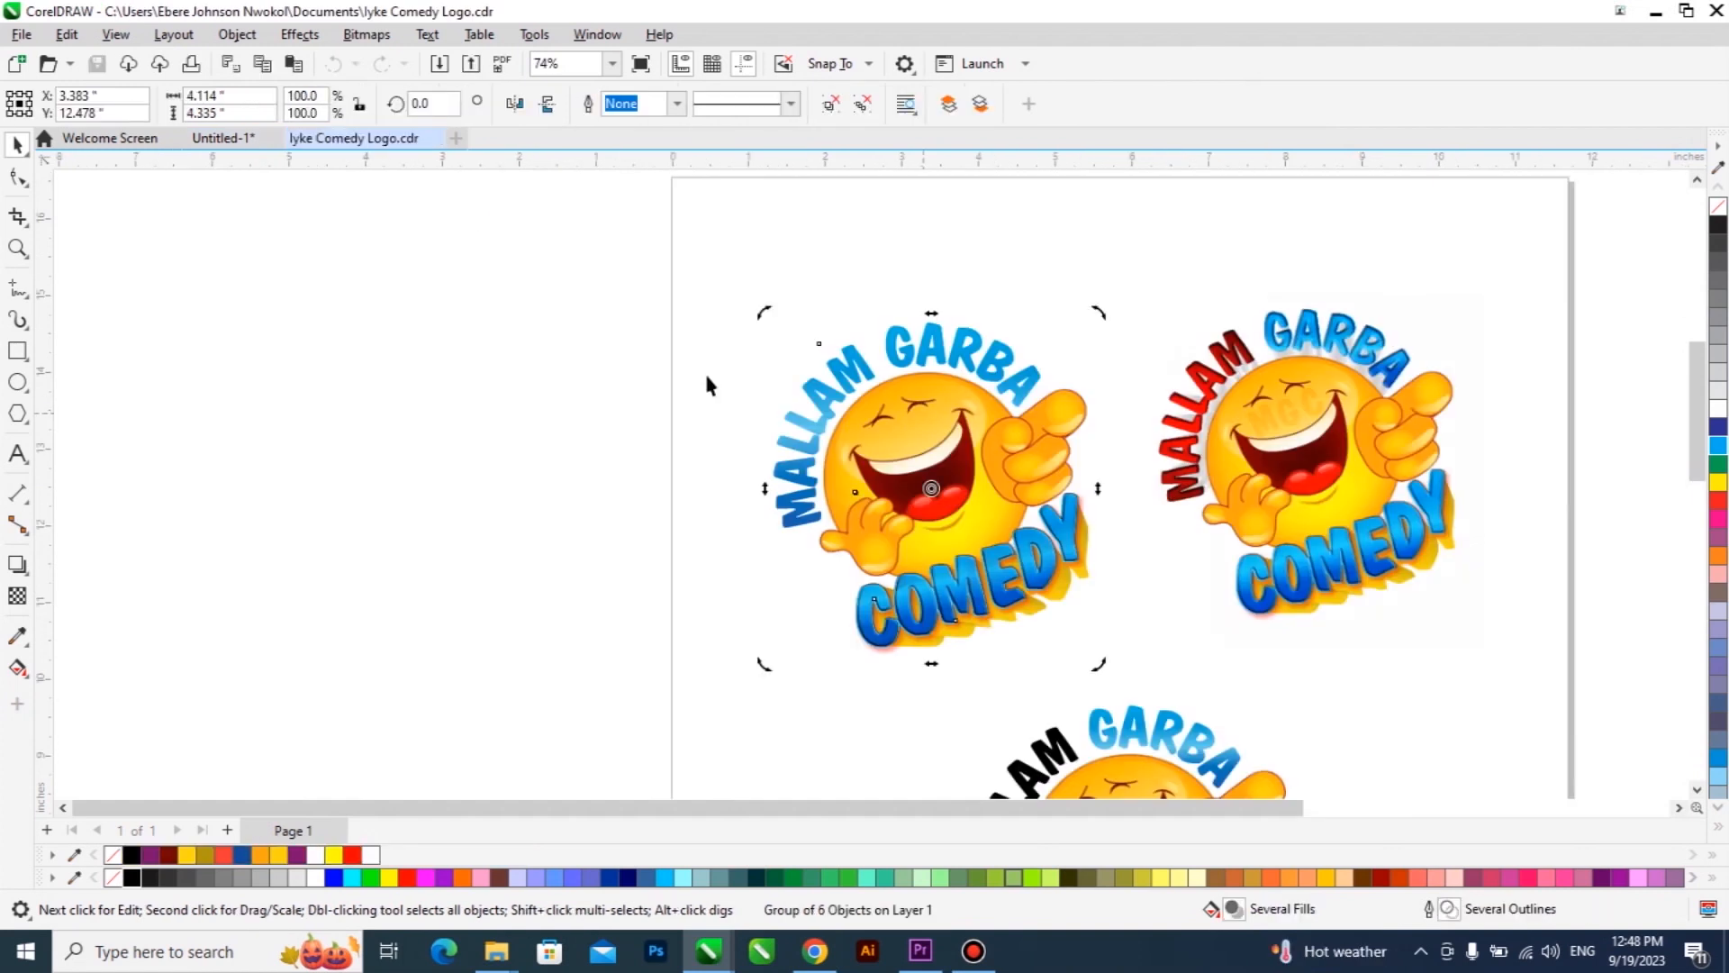
click(224, 137)
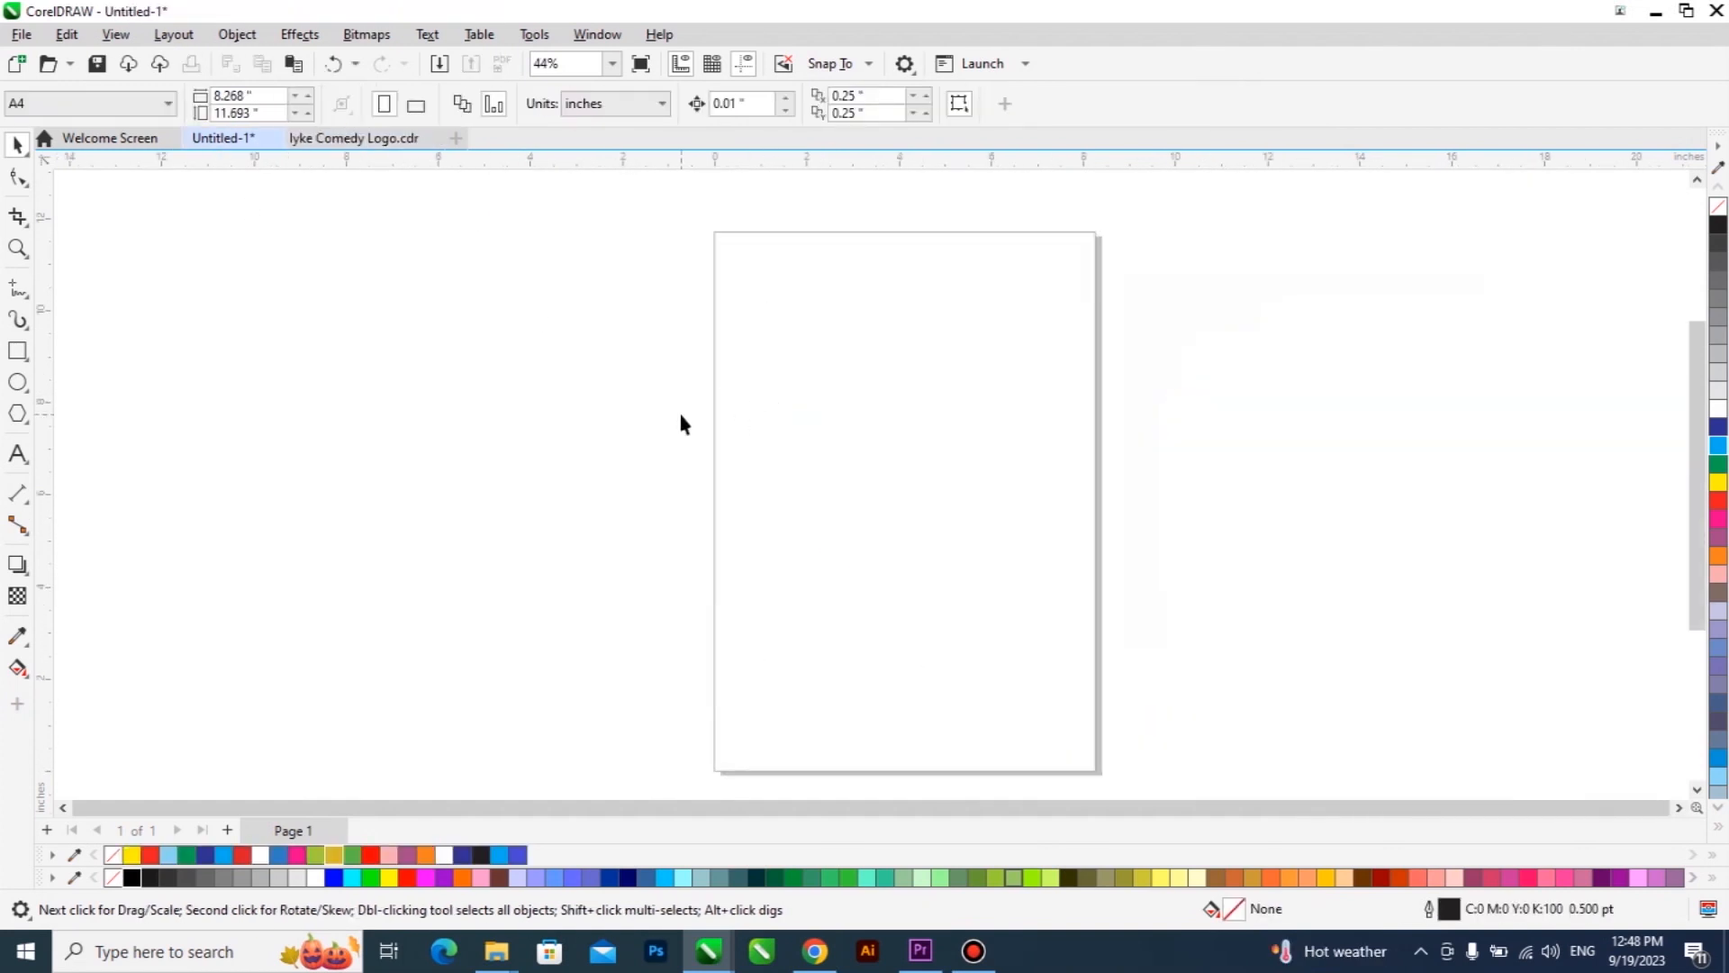
key(ctrl+v)
Step: Enlarge the pasted logo to about 5.6 by 5.9 inches and place it in the upper middle of the page
drag(820, 288, 887, 397)
drag(955, 550, 1024, 594)
mouse_move(1021, 448)
mouse_down()
mouse_move(931, 482)
mouse_move(1011, 473)
mouse_up()
scroll(1021, 484, up, 1)
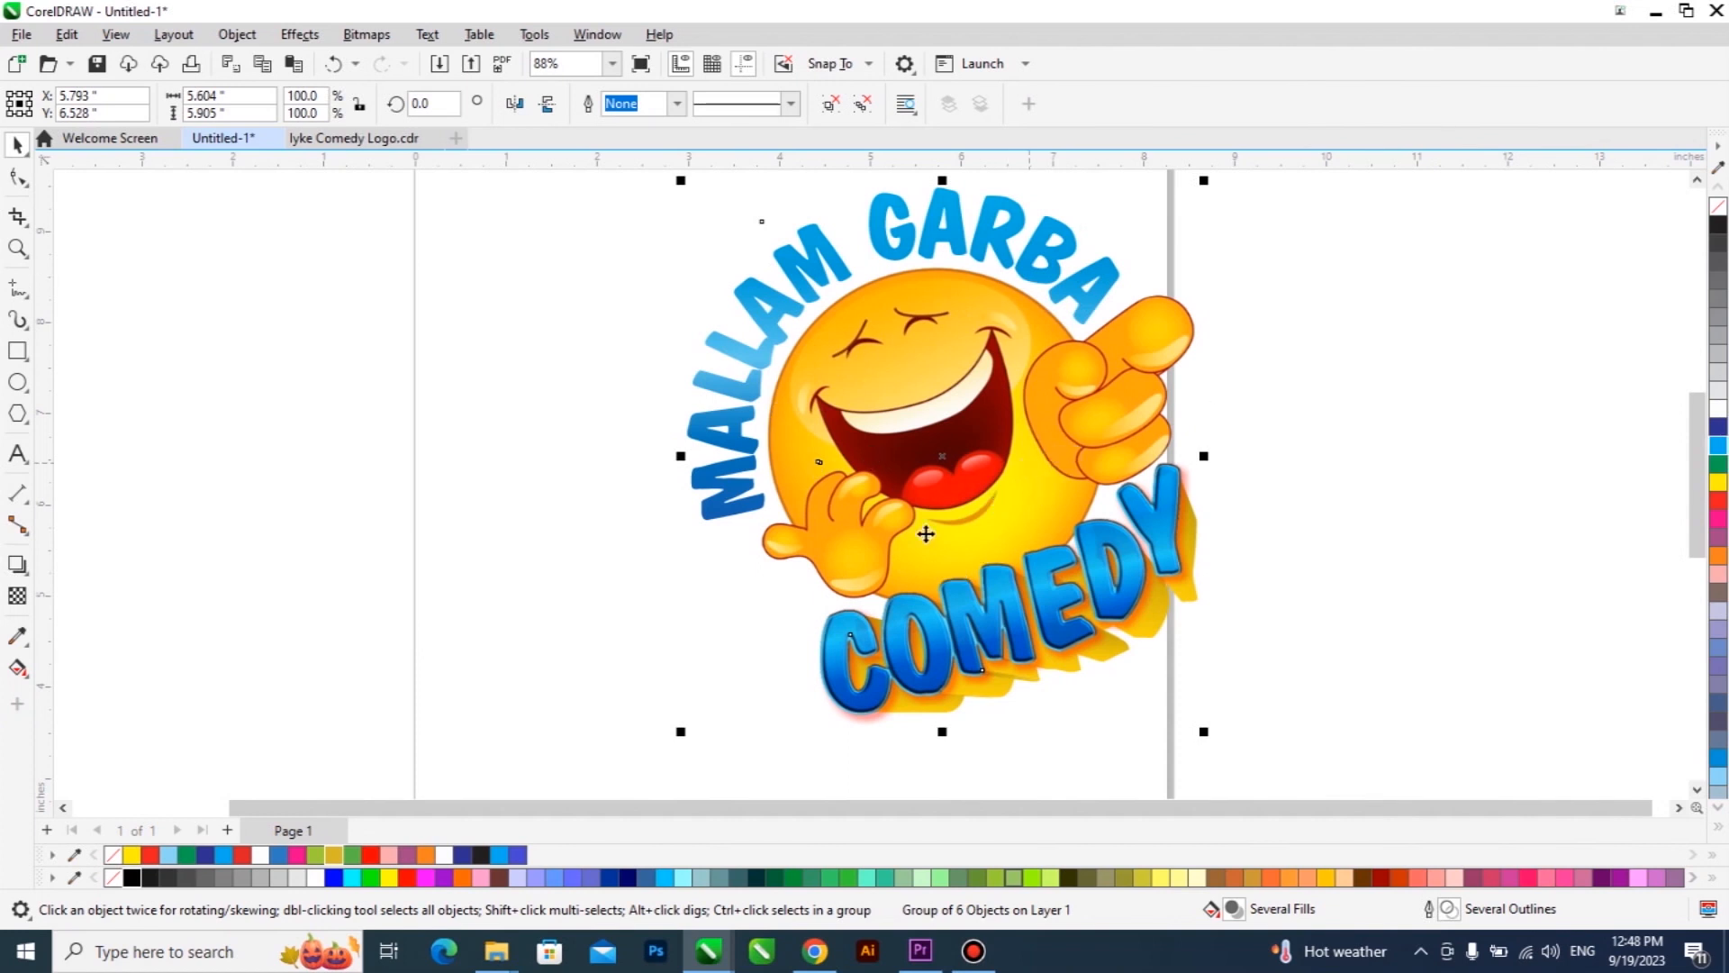
scroll(1036, 459, down, 2)
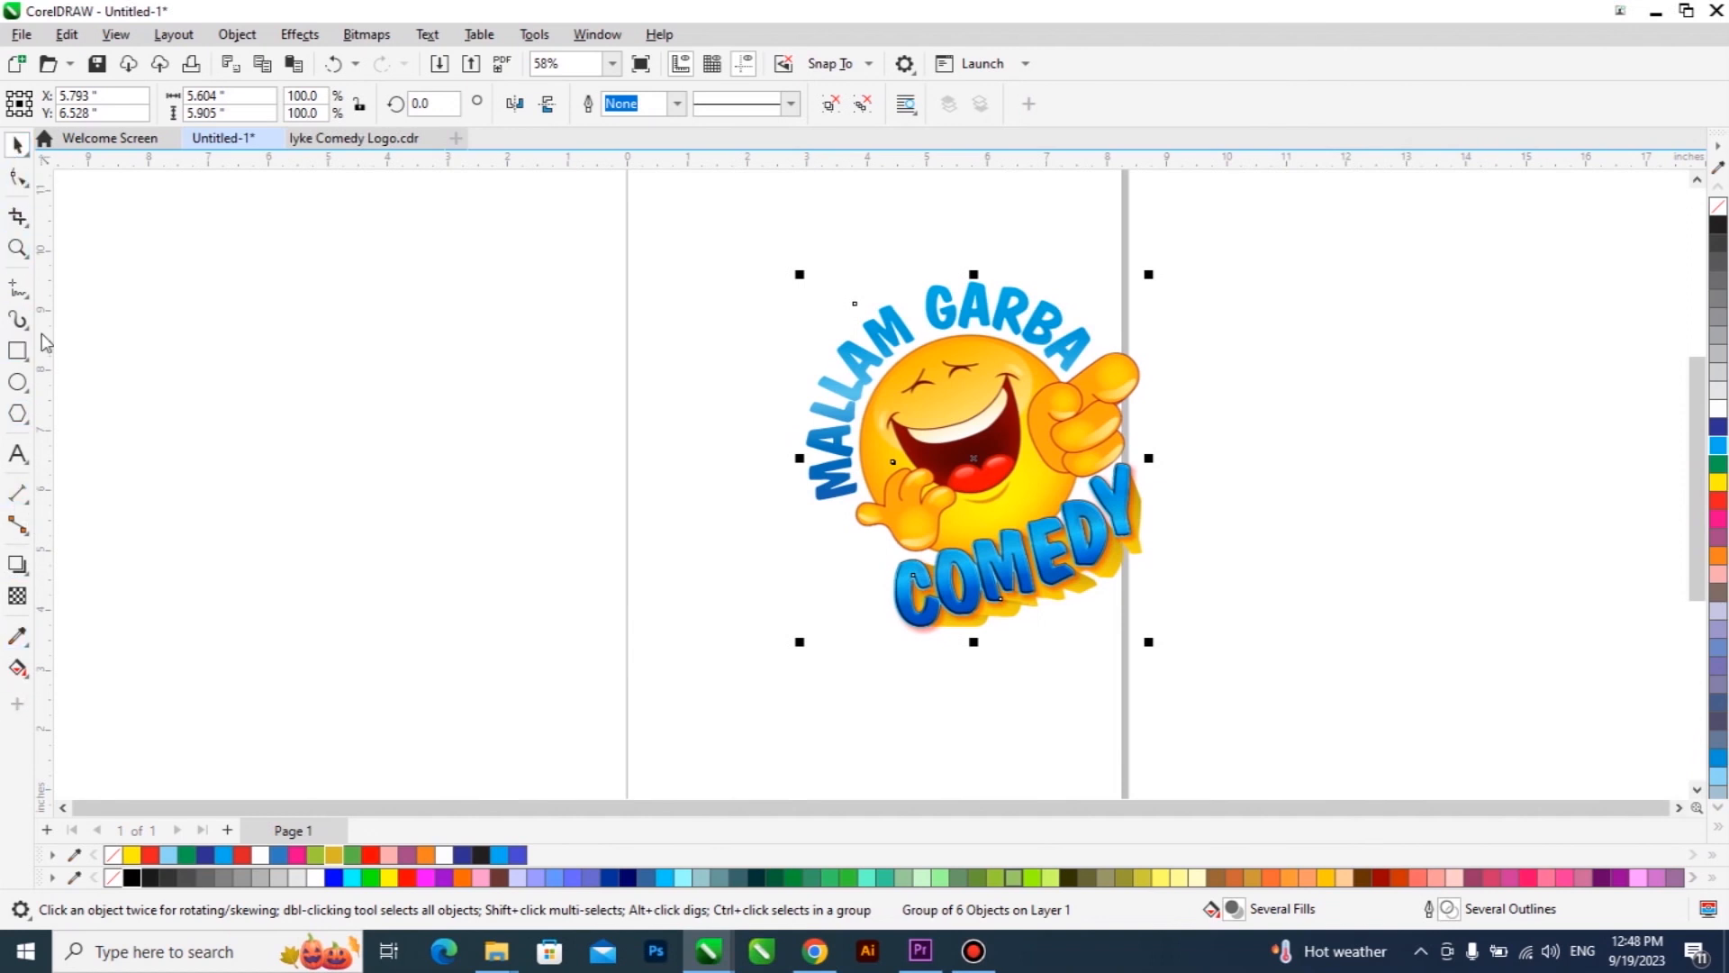
drag(944, 413, 834, 389)
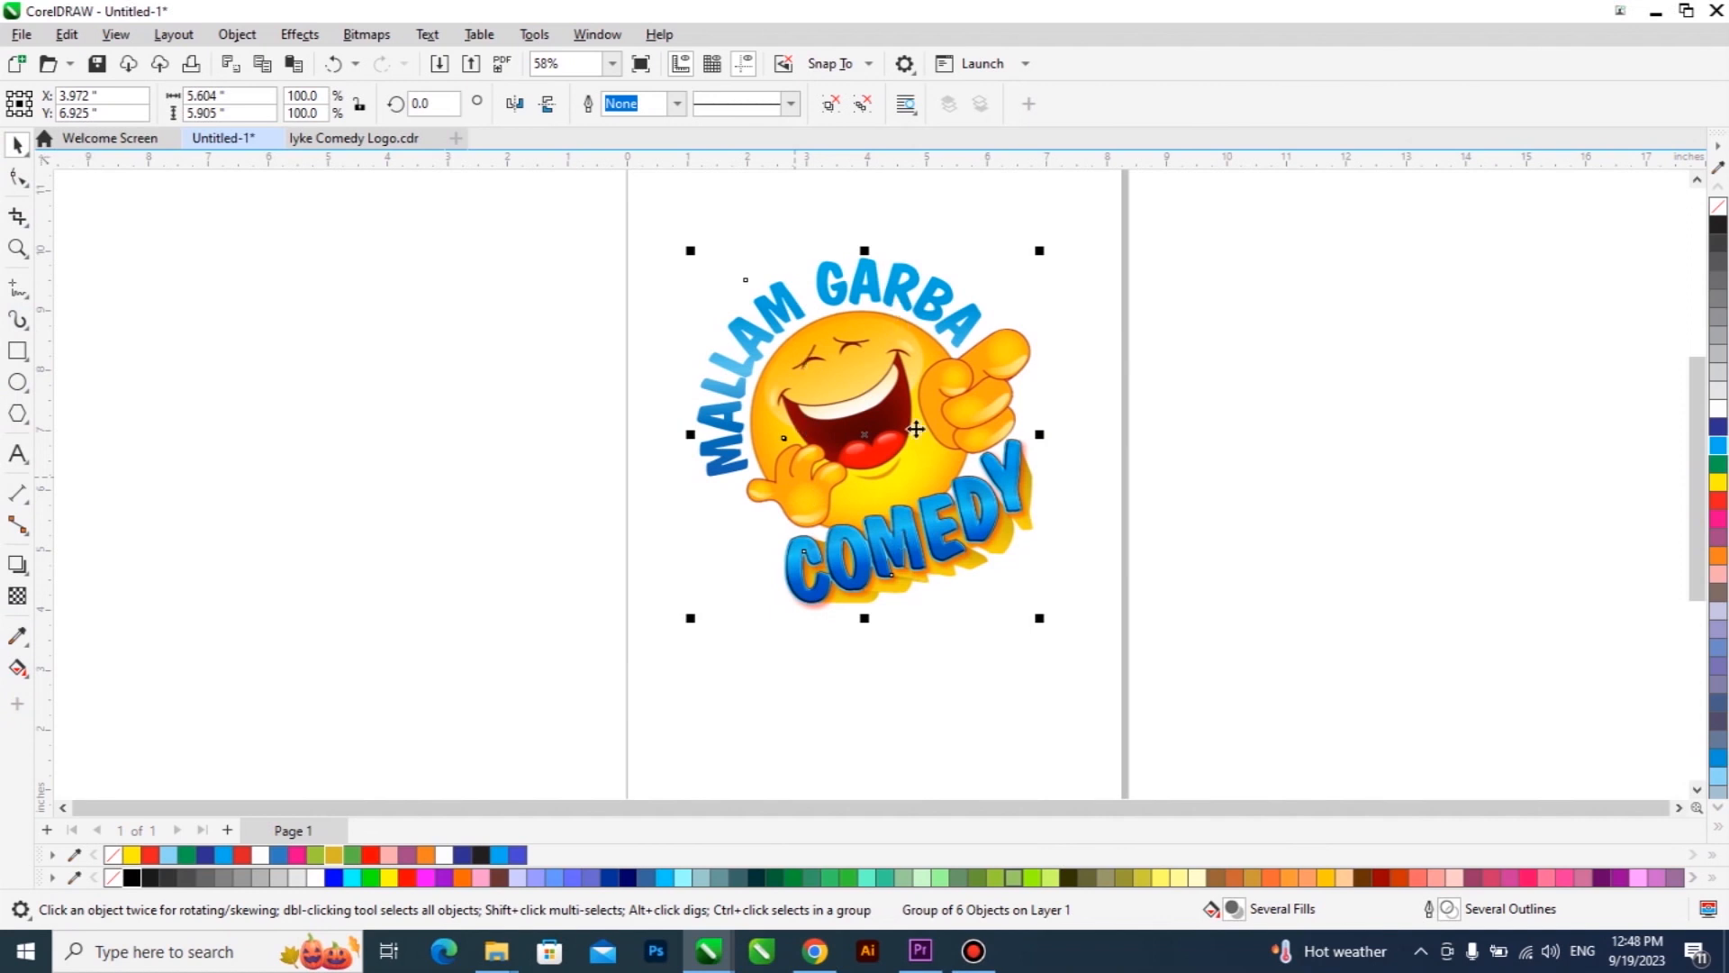
scroll(836, 393, up, 2)
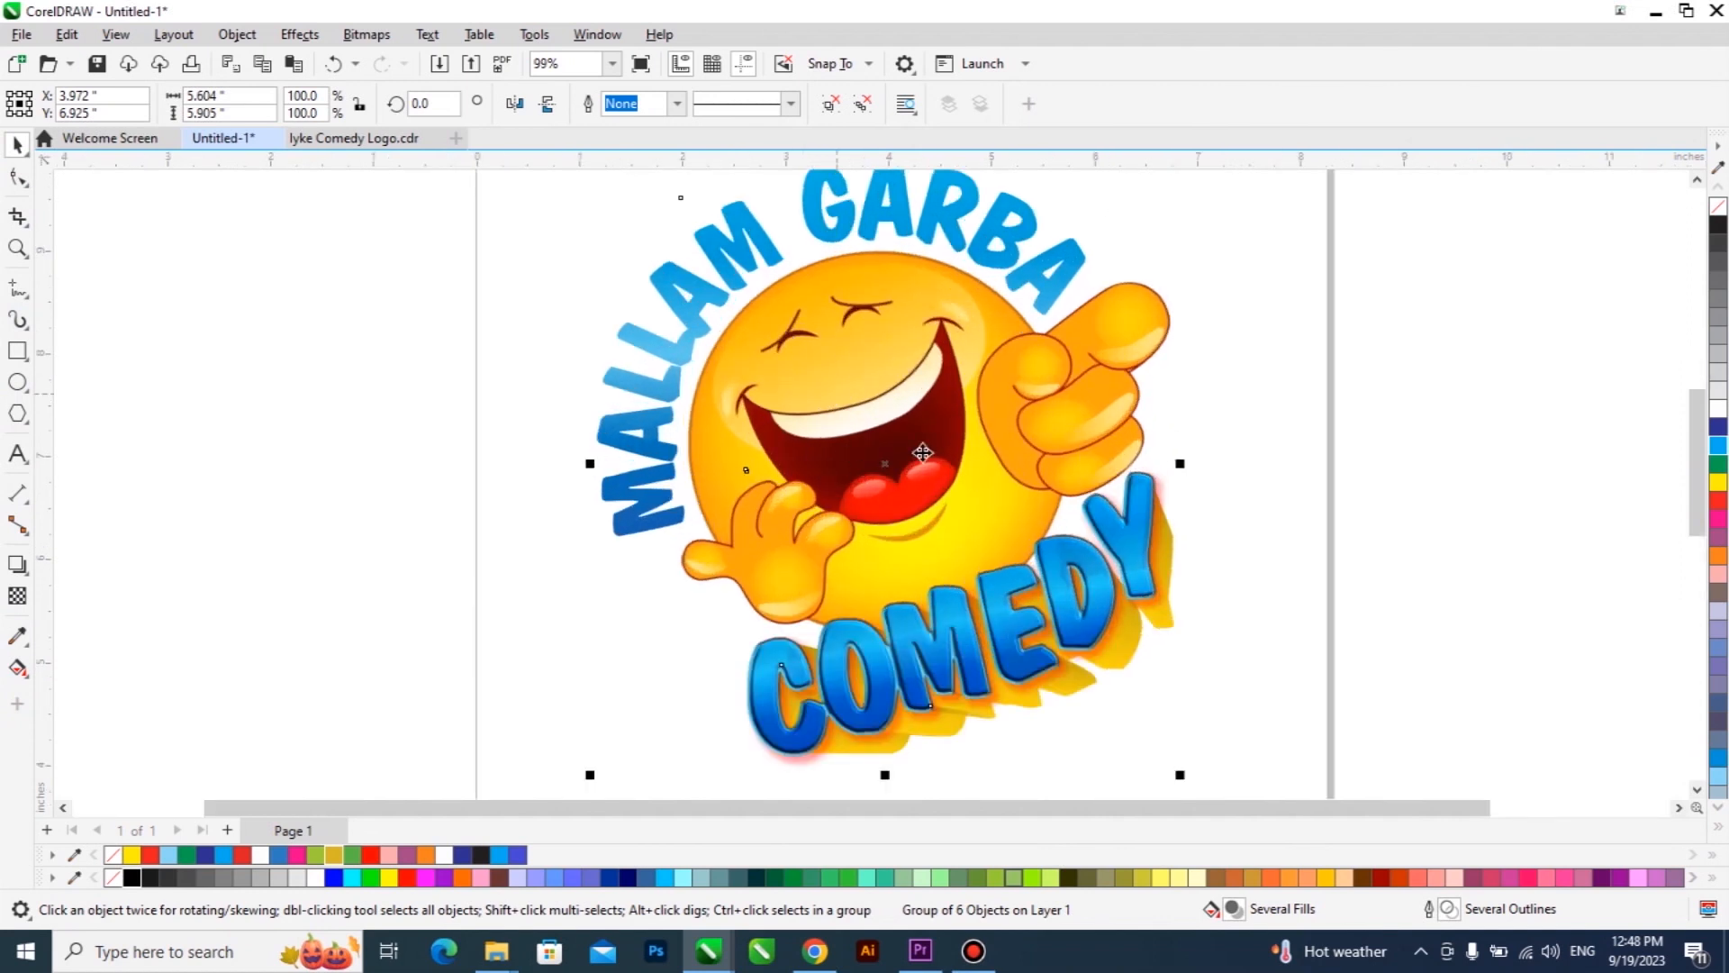
scroll(860, 437, down, 2)
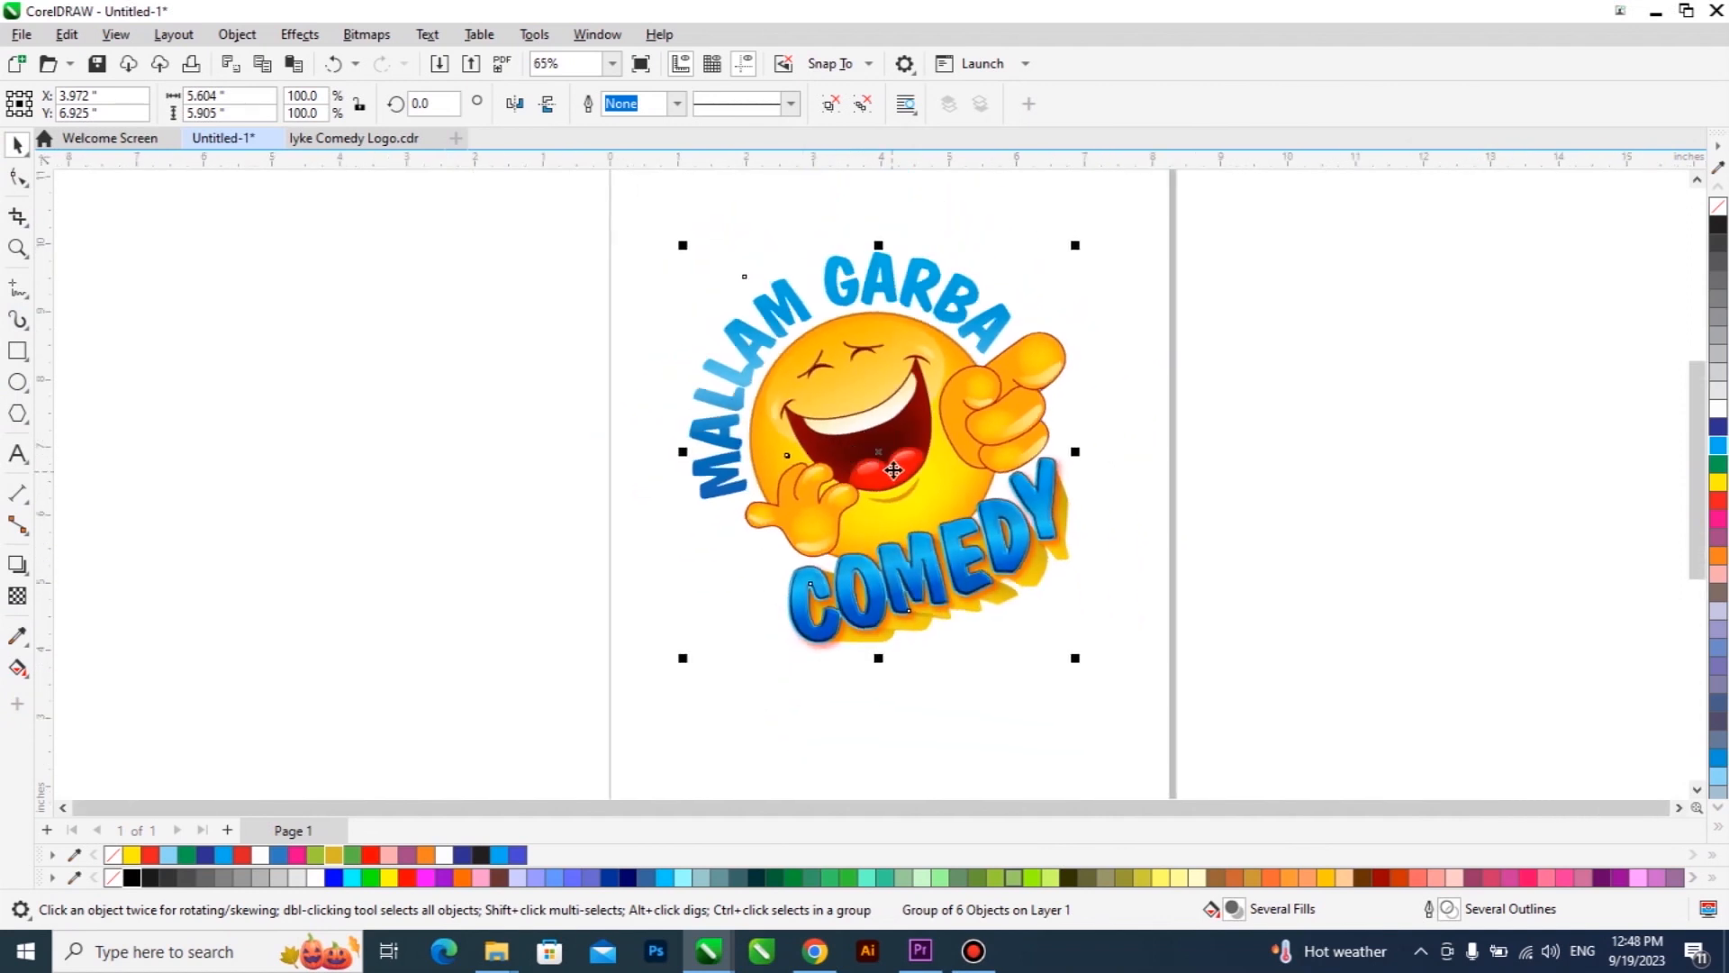
Step: Ungroup the logo beside the page's right edge and place a copy of its emoji to the left of the page
drag(900, 457, 1177, 412)
click(834, 324)
click(1161, 353)
drag(1162, 353, 389, 353)
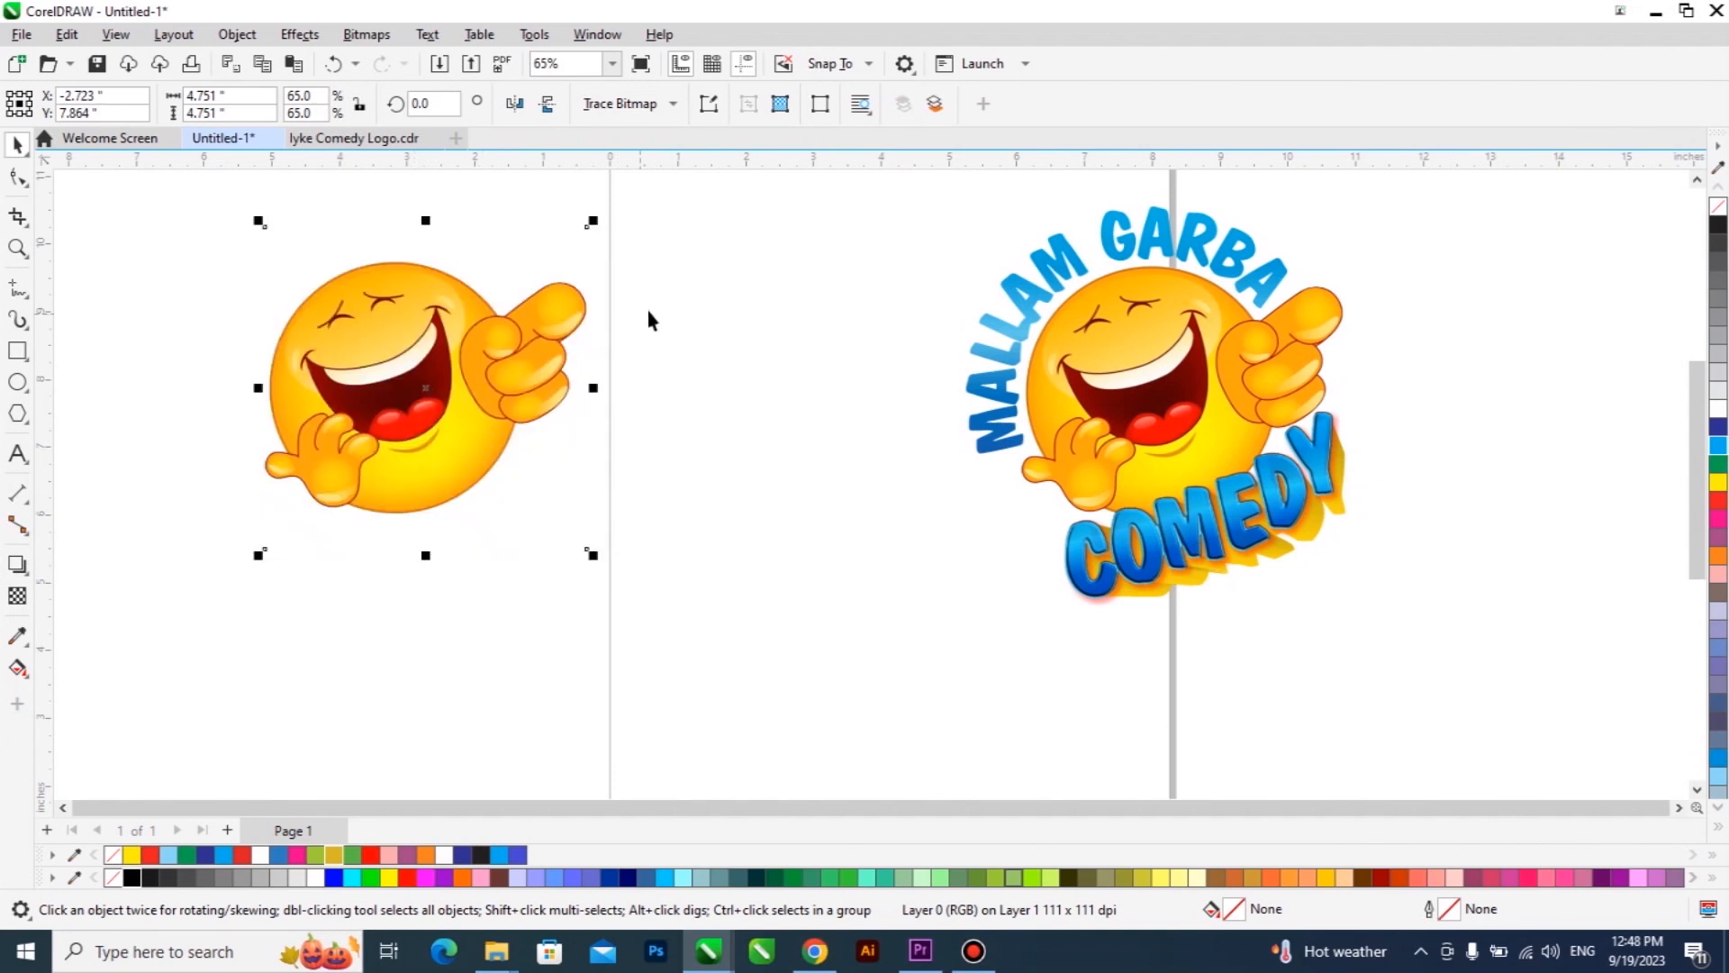
scroll(525, 372, down, 1)
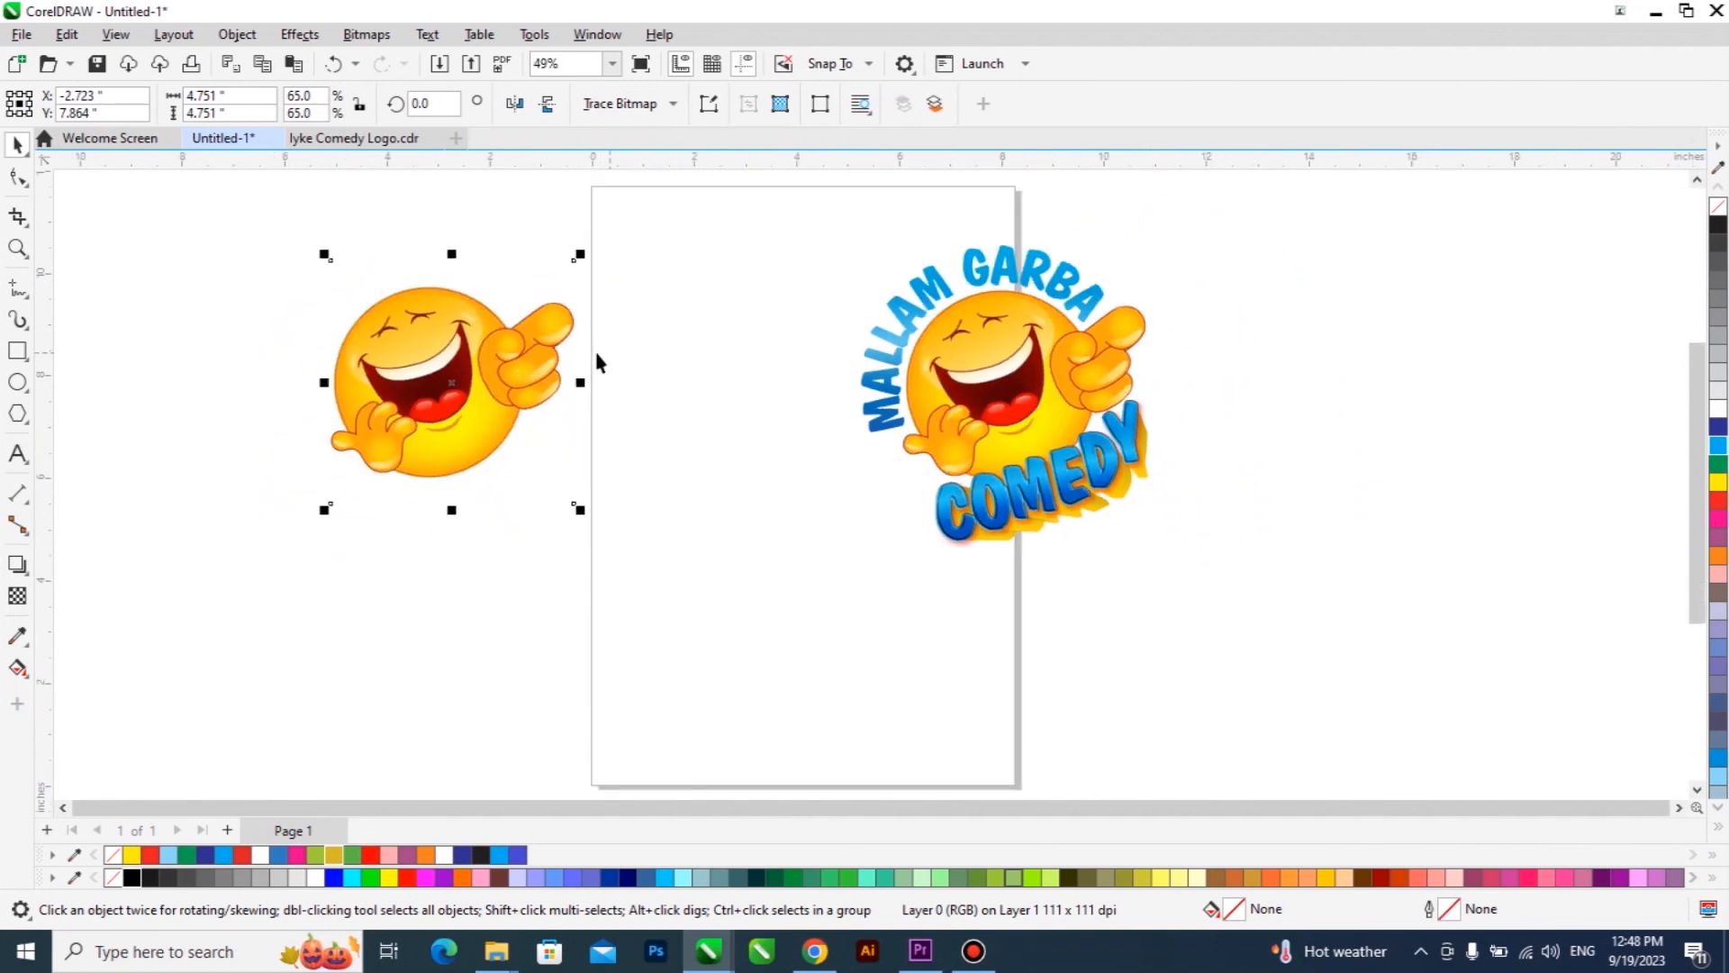
Step: Apply a strong uniform transparency to the copied emoji so it looks like a faint watermark
click(16, 597)
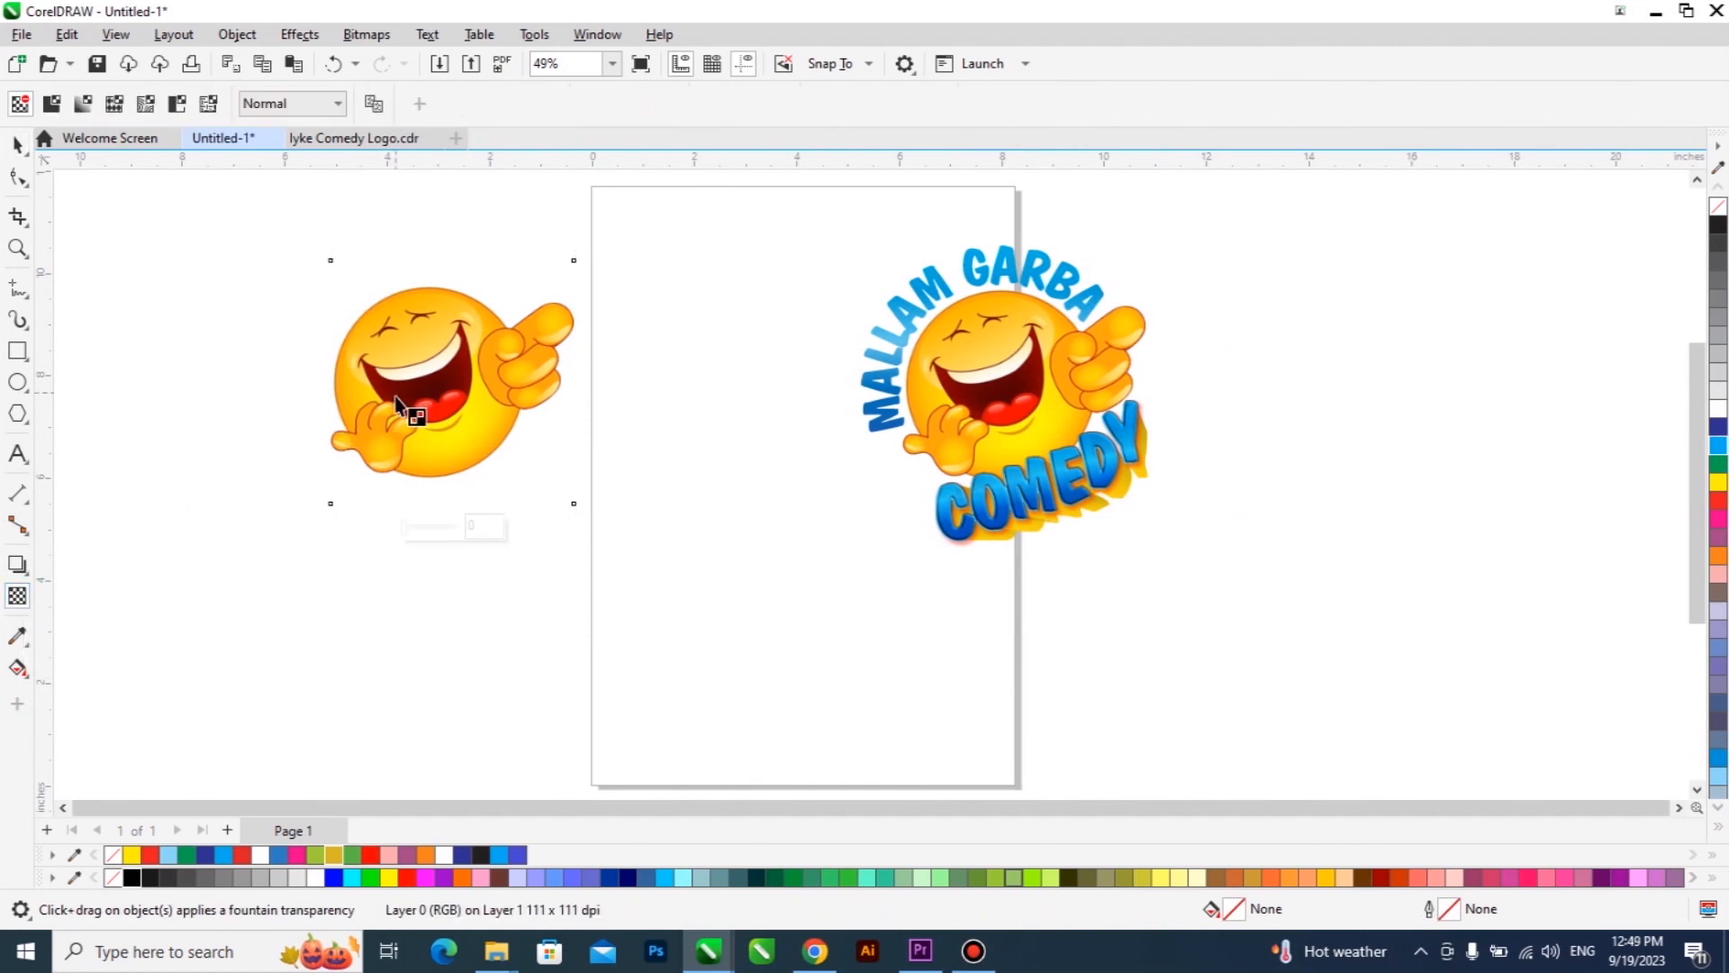
click(51, 104)
mouse_move(459, 108)
mouse_down()
mouse_move(490, 103)
mouse_move(467, 107)
mouse_up()
Step: Select all parts of the complete logo and move them off the page to its right
click(13, 146)
drag(1399, 218, 654, 645)
drag(989, 380, 1227, 365)
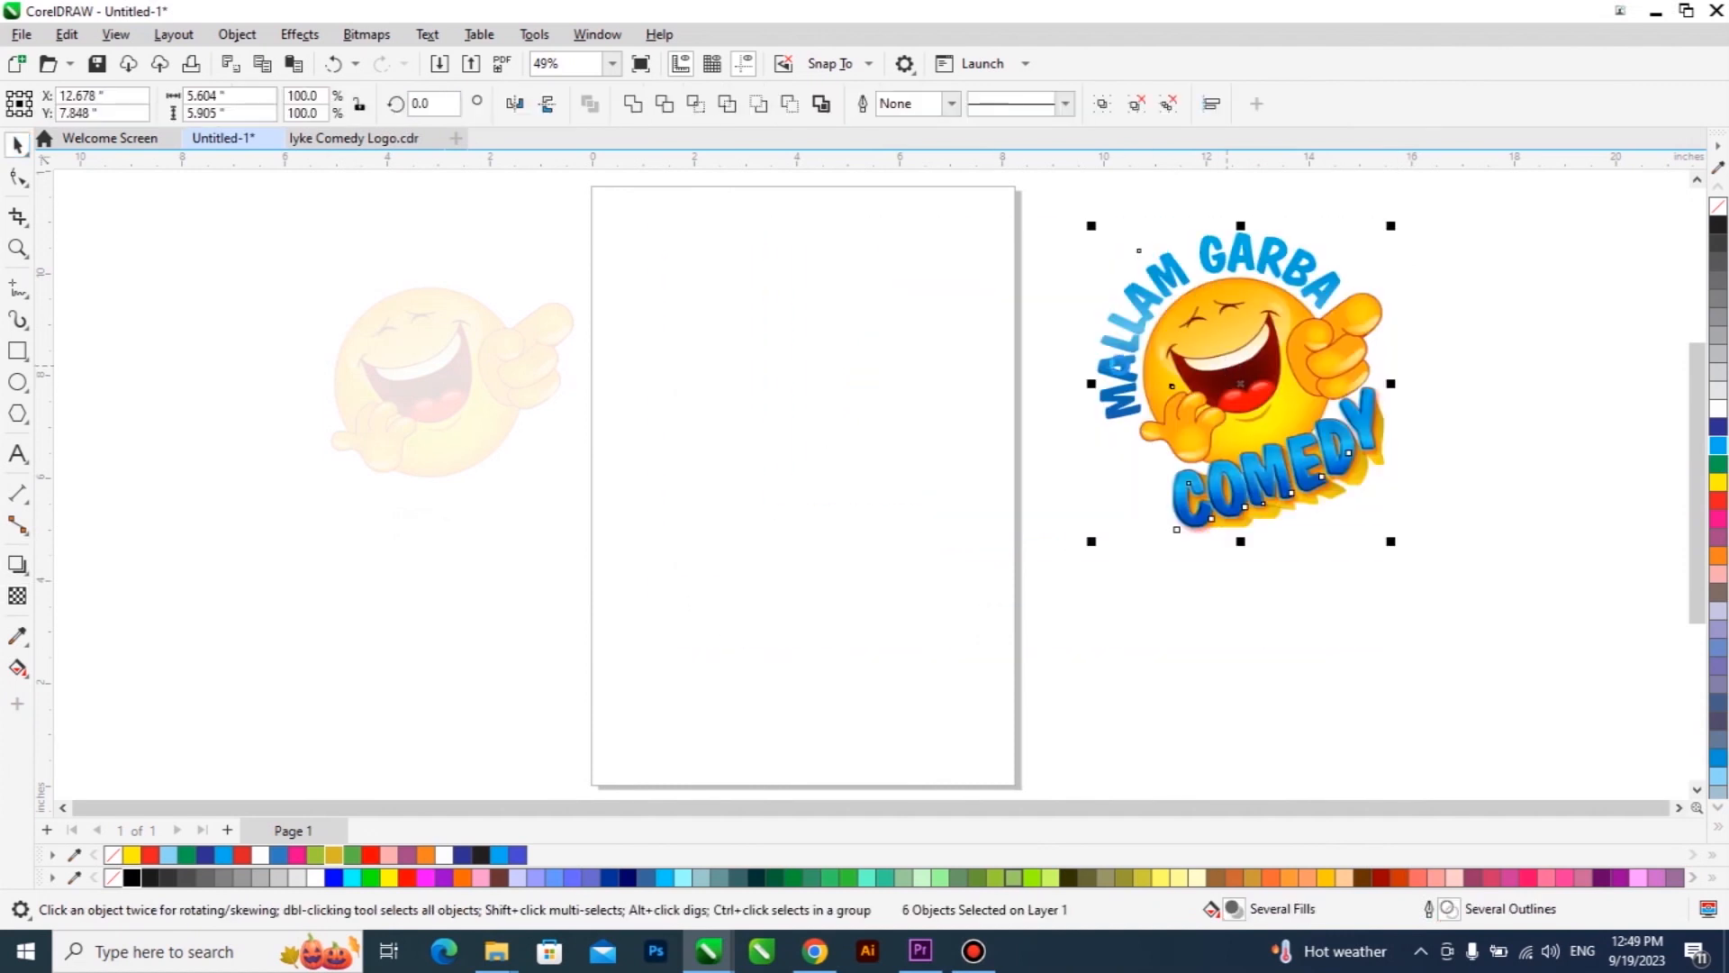
Step: Create a page-sized rectangle and PowerClip the faded emoji inside it, centred on the page
click(18, 351)
double_click(18, 352)
drag(413, 348, 782, 416)
click(850, 488)
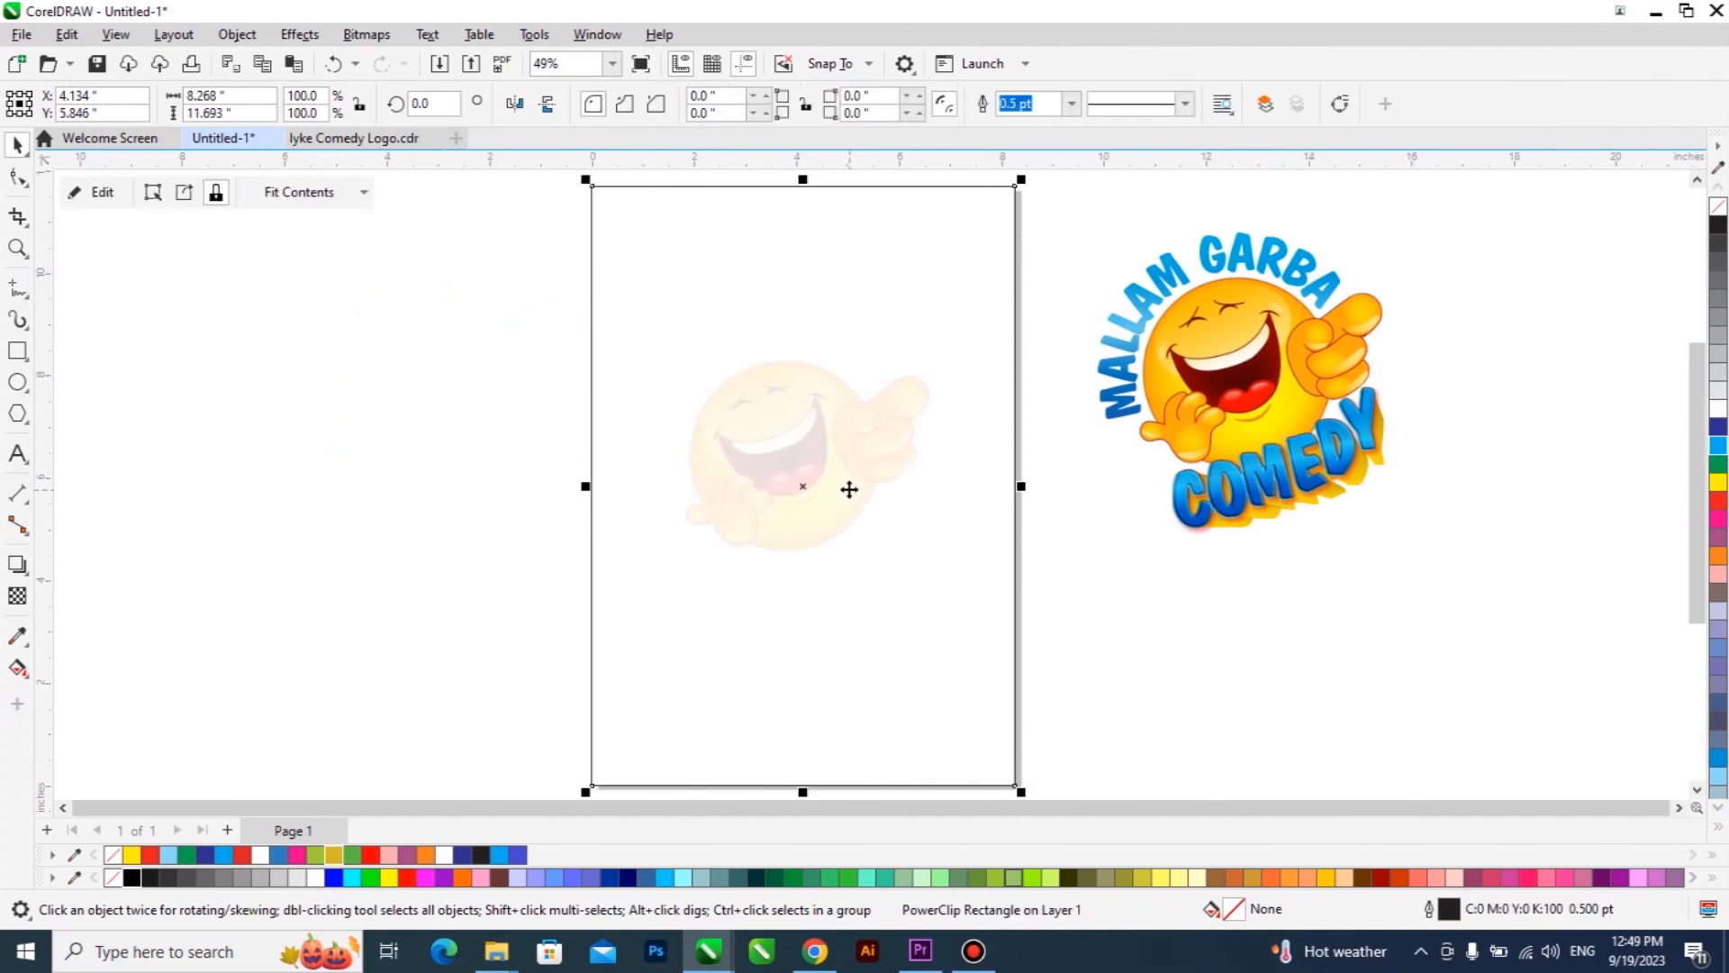
Step: Try a yellow fill on the page-sized rectangle behind the watermark, and recolour it blue (C100 M0 Y0 K0)
click(1718, 486)
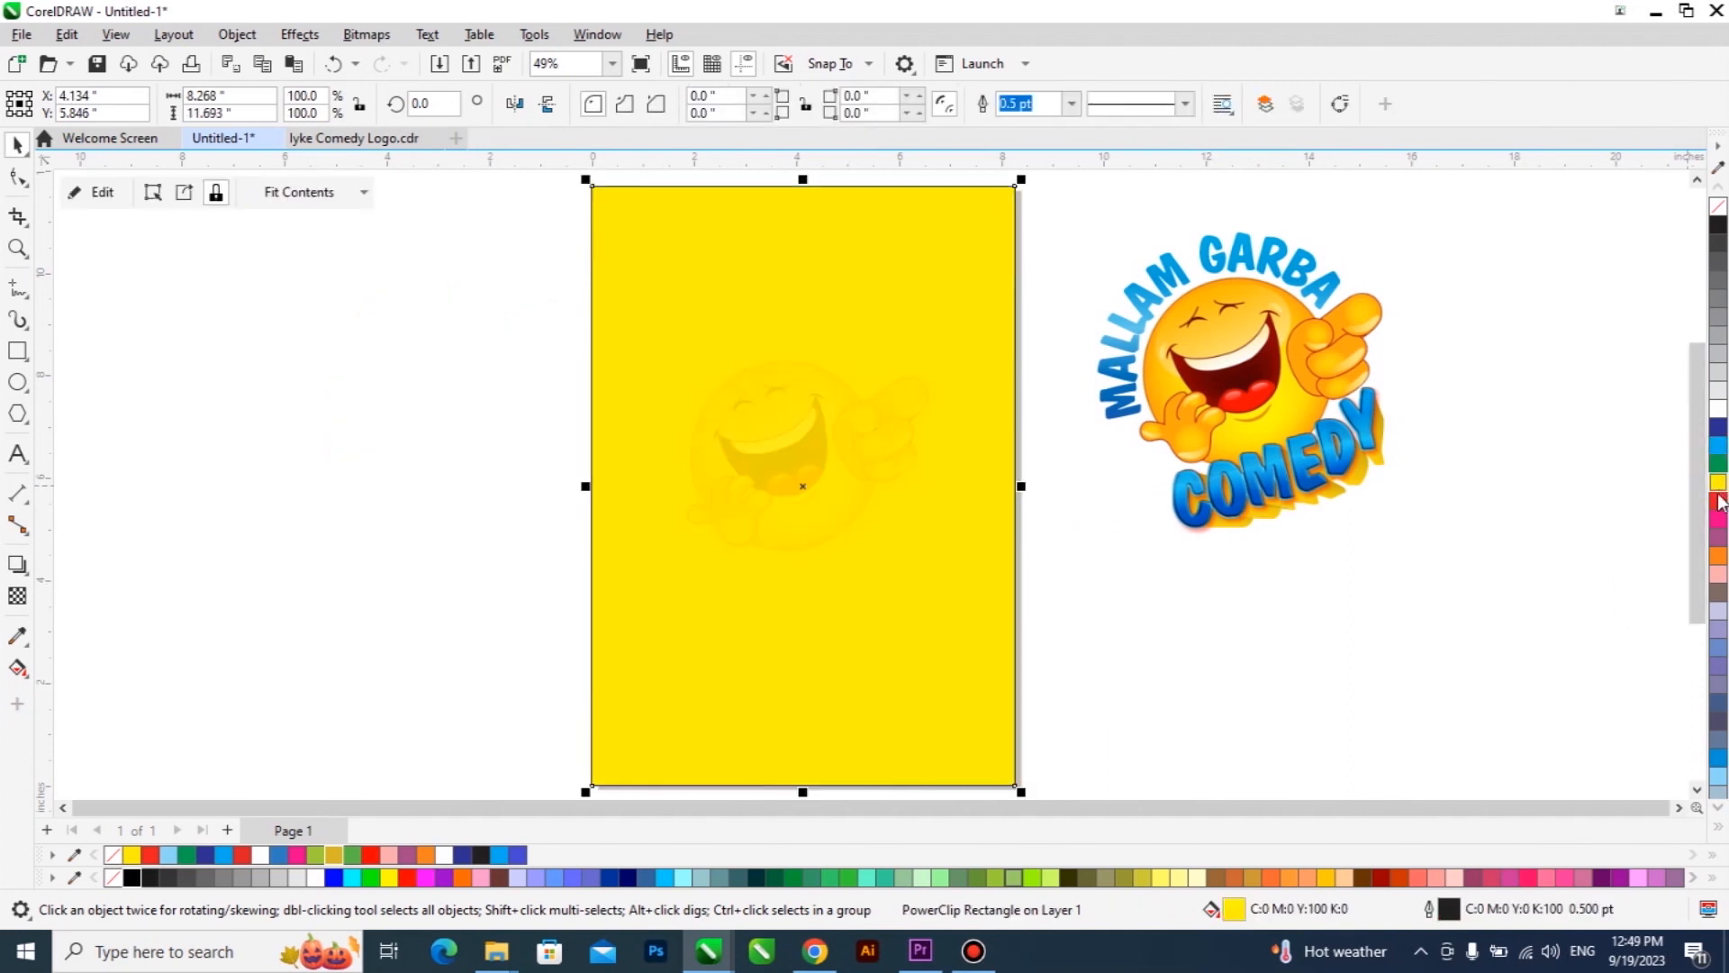
click(1719, 458)
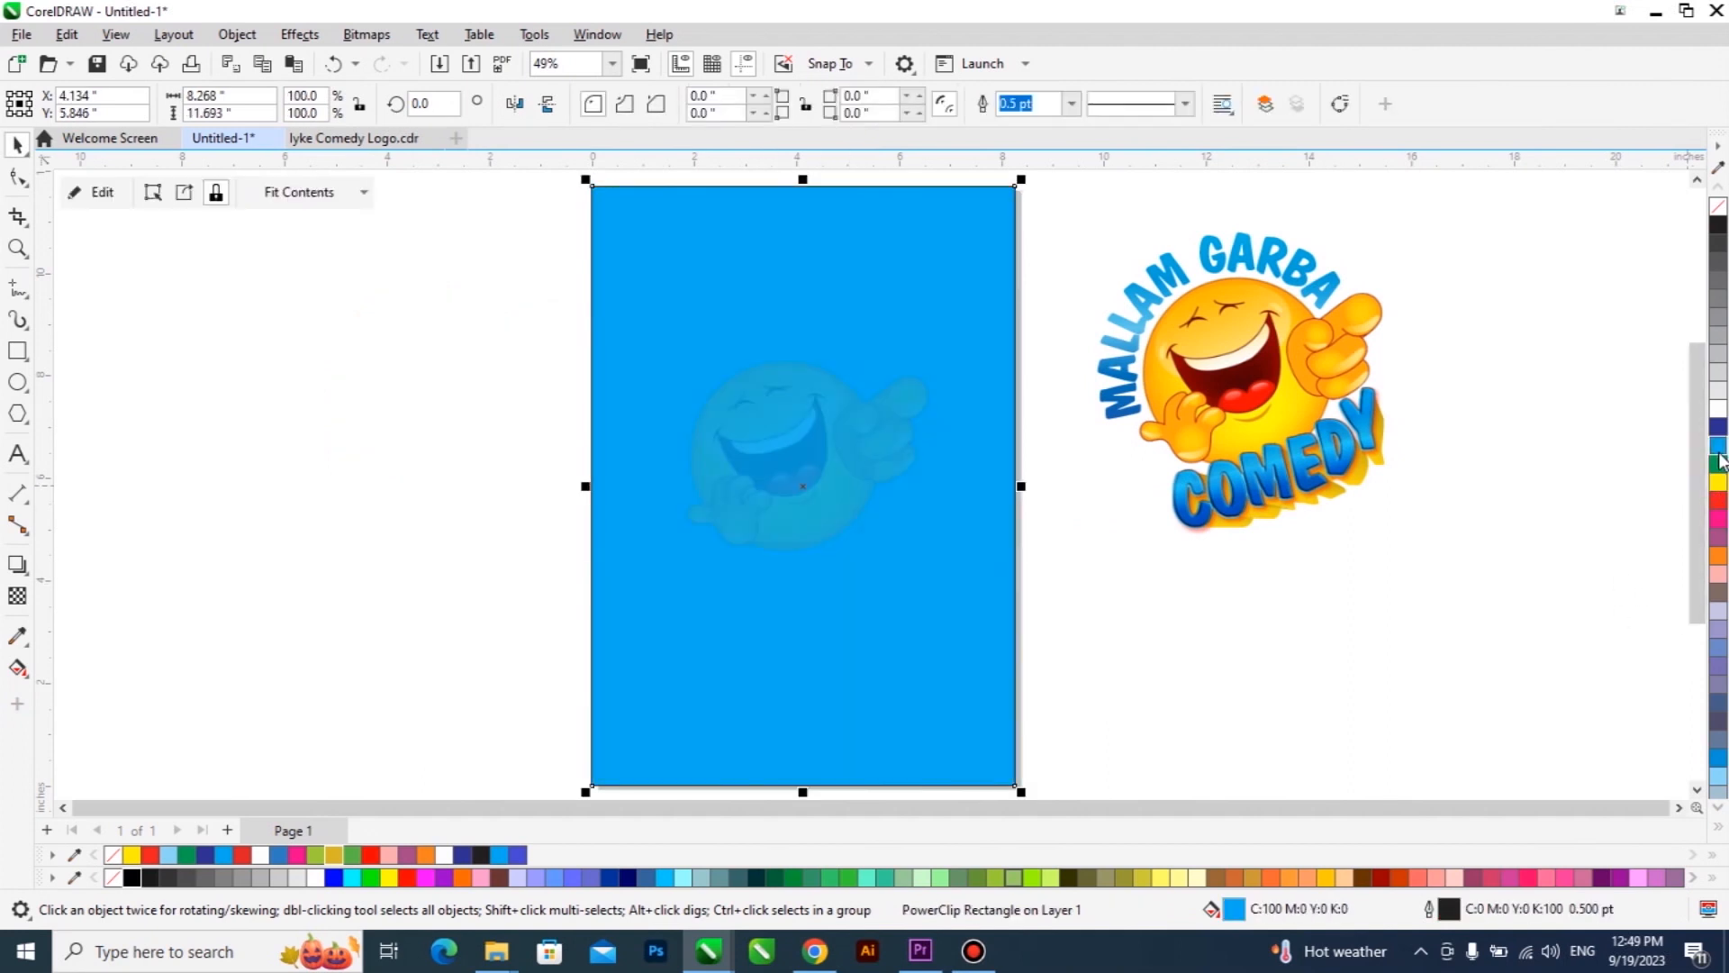
scroll(810, 464, up, 2)
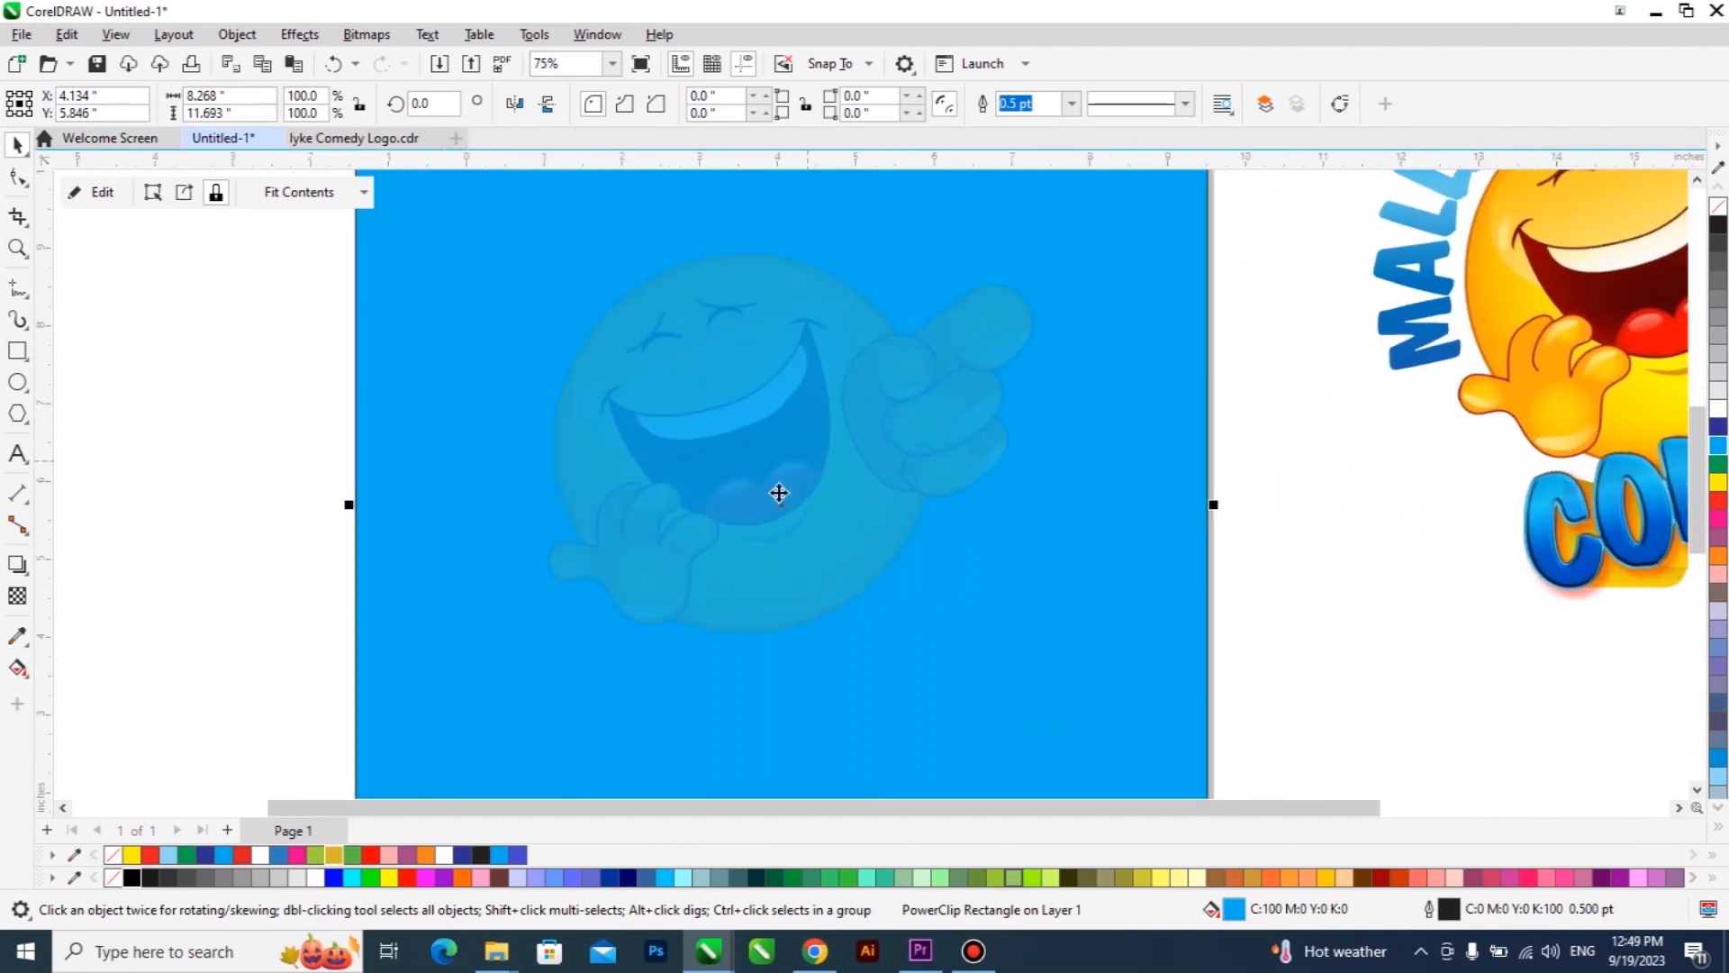
scroll(694, 441, down, 2)
scroll(782, 423, down, 1)
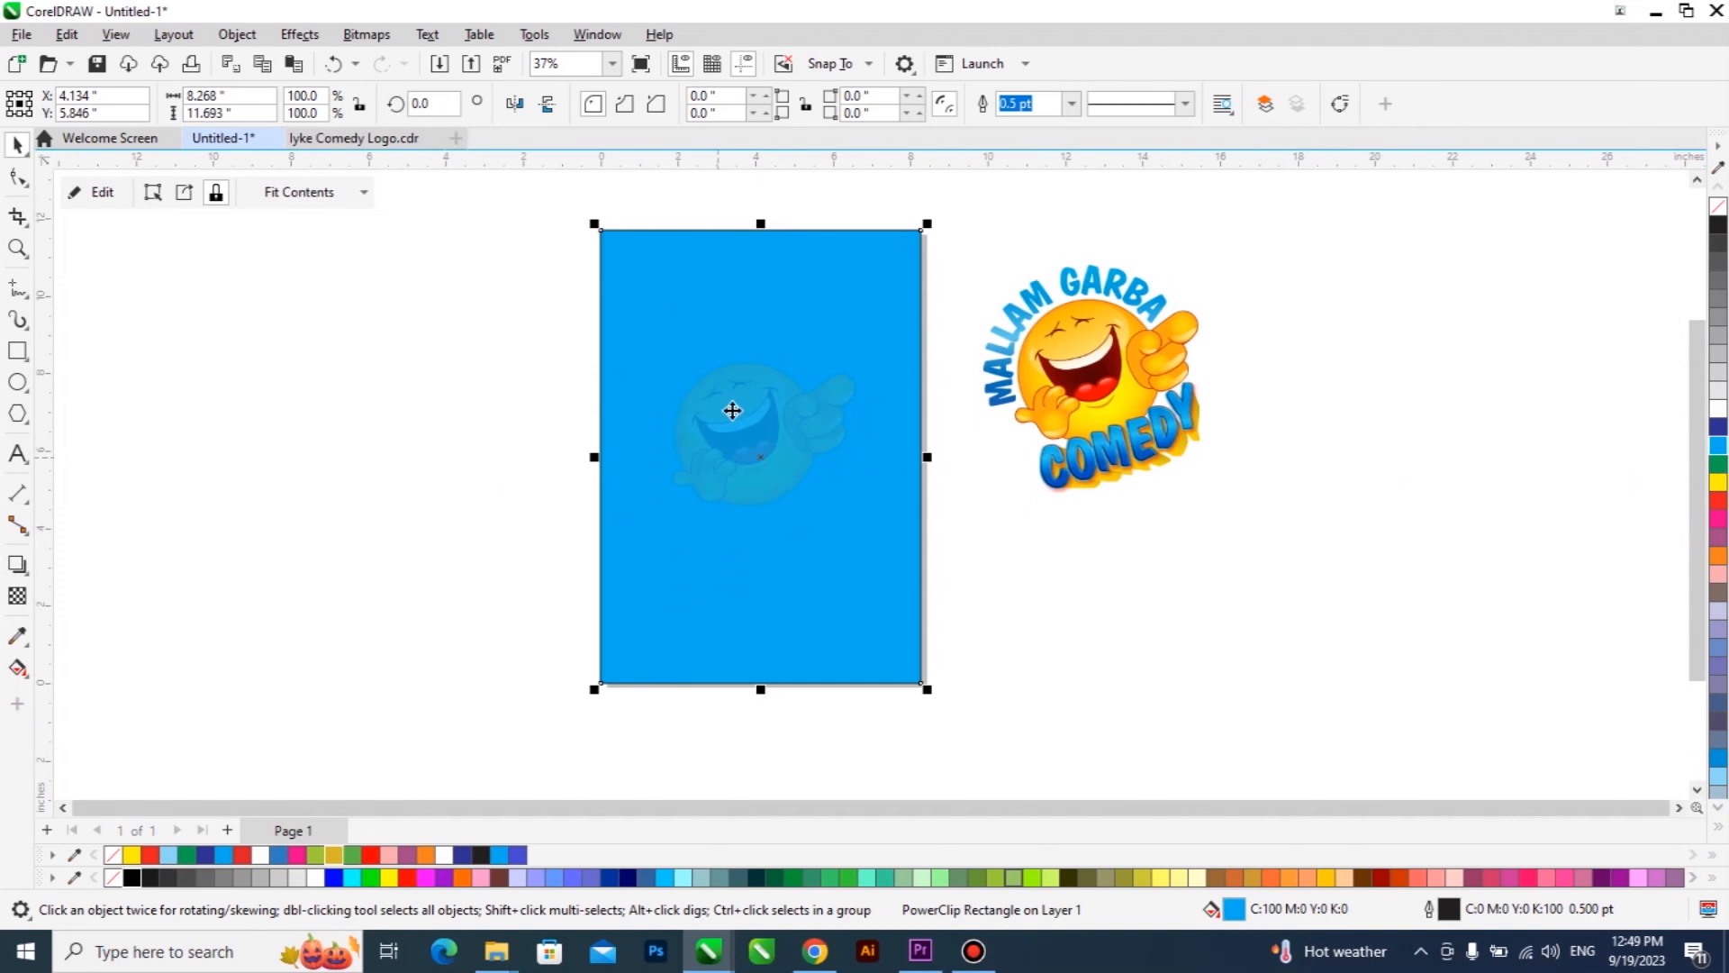
scroll(750, 550, up, 1)
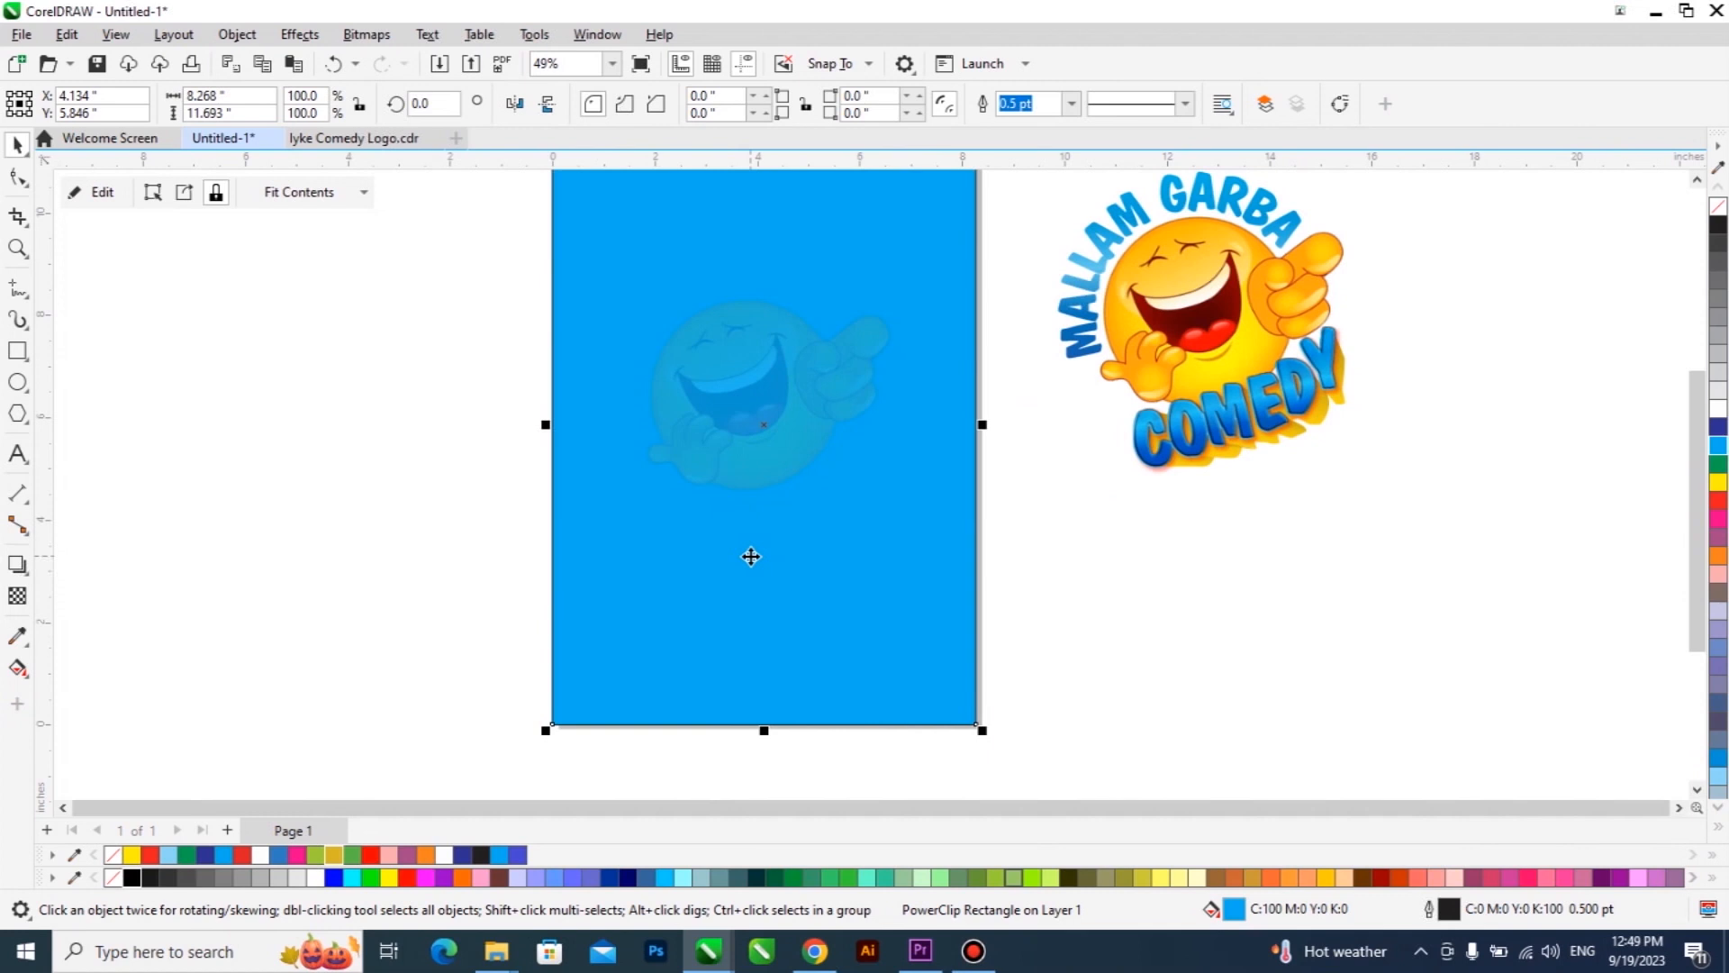
Step: Edit the PowerClip contents of the page rectangle, enlarging the faded emoji to about 6.76 inches and recentring it across the page width
right_click(793, 392)
key(e)
click(794, 400)
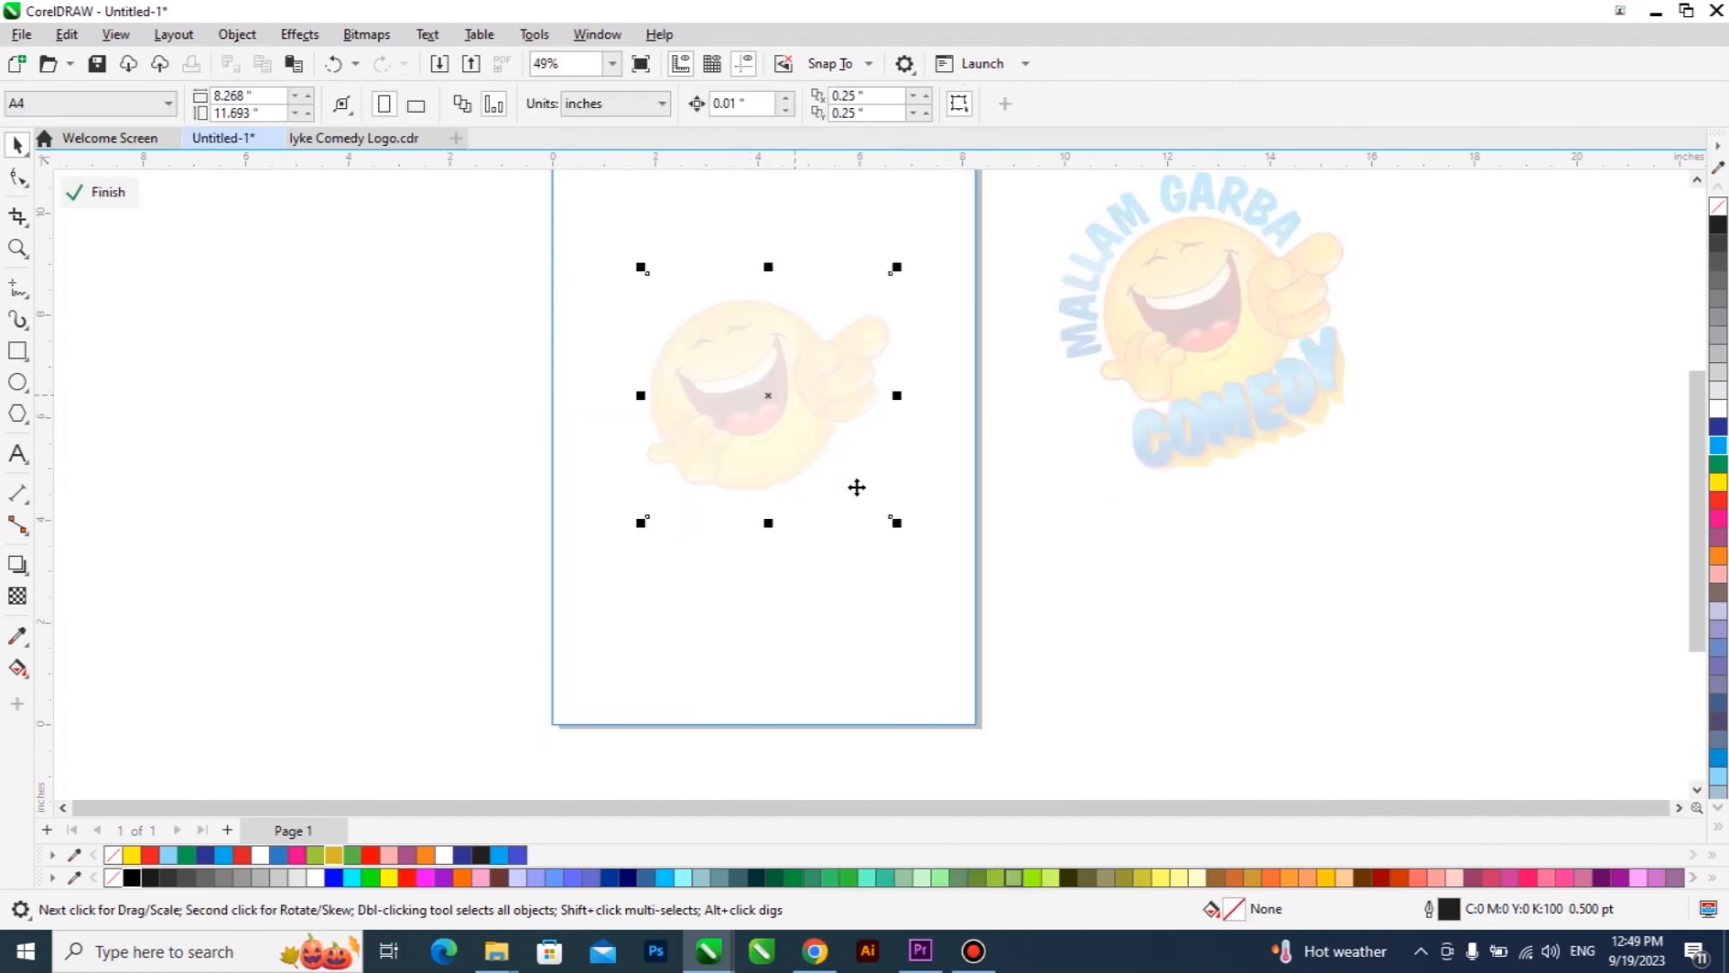
drag(899, 521, 999, 662)
drag(813, 440, 773, 416)
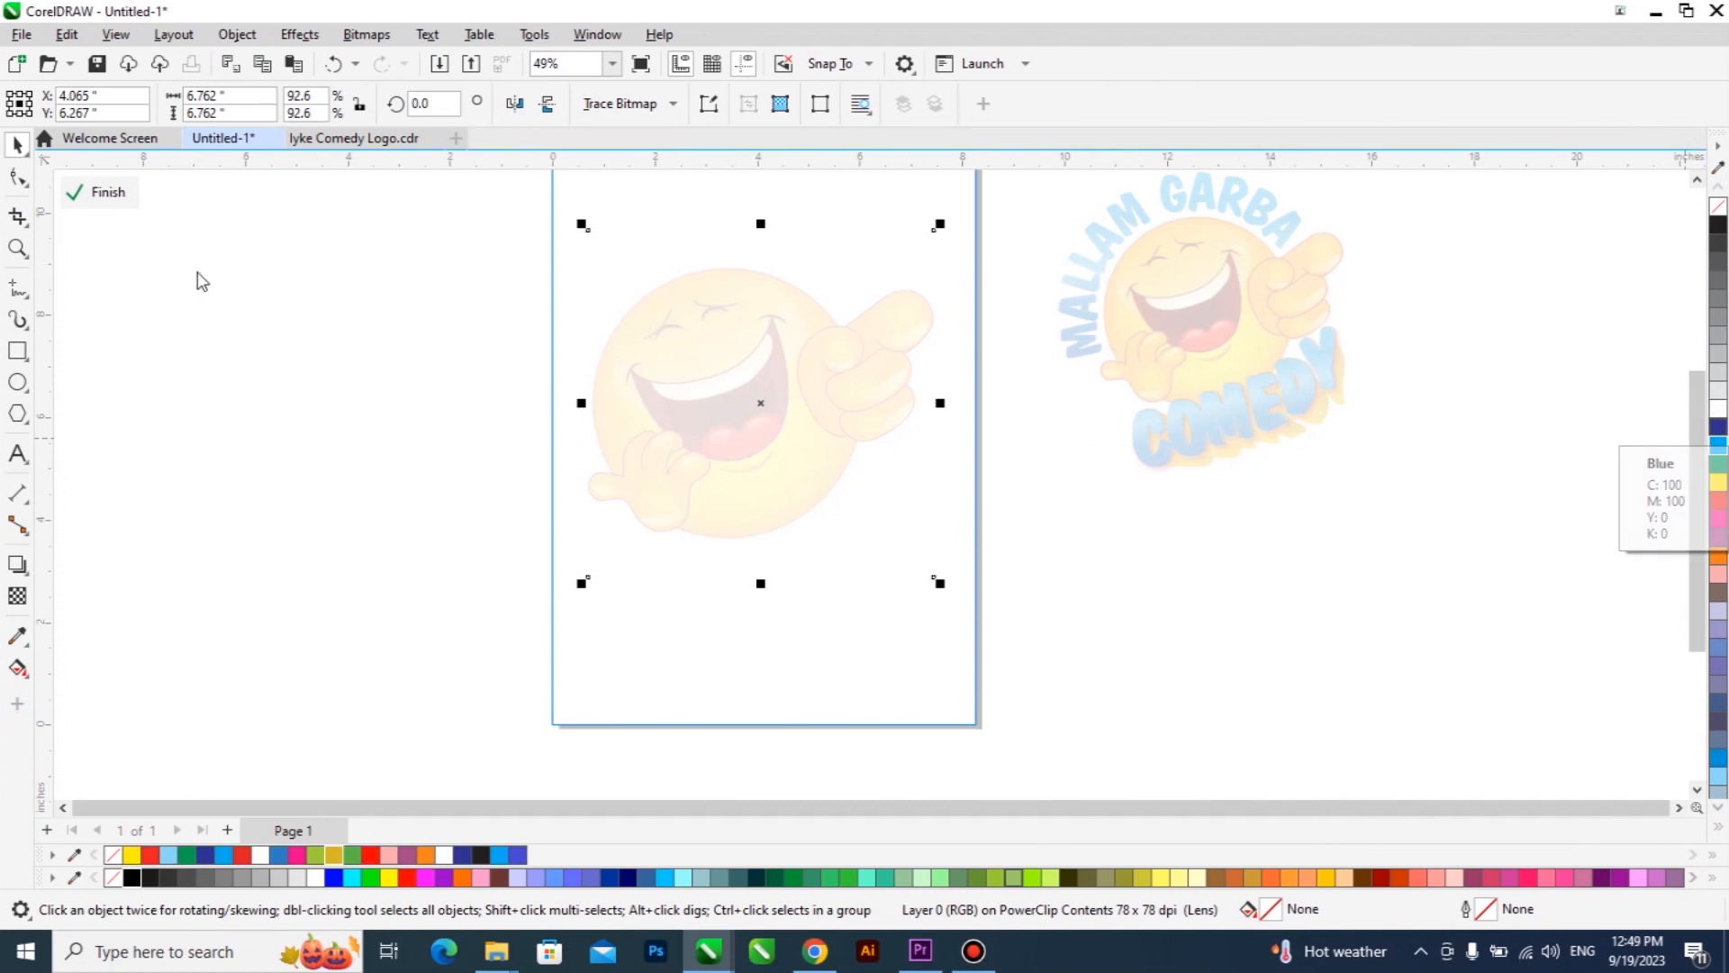
Step: Raise the faded emoji's uniform transparency to about 91 and finish editing the PowerClip contents
click(16, 597)
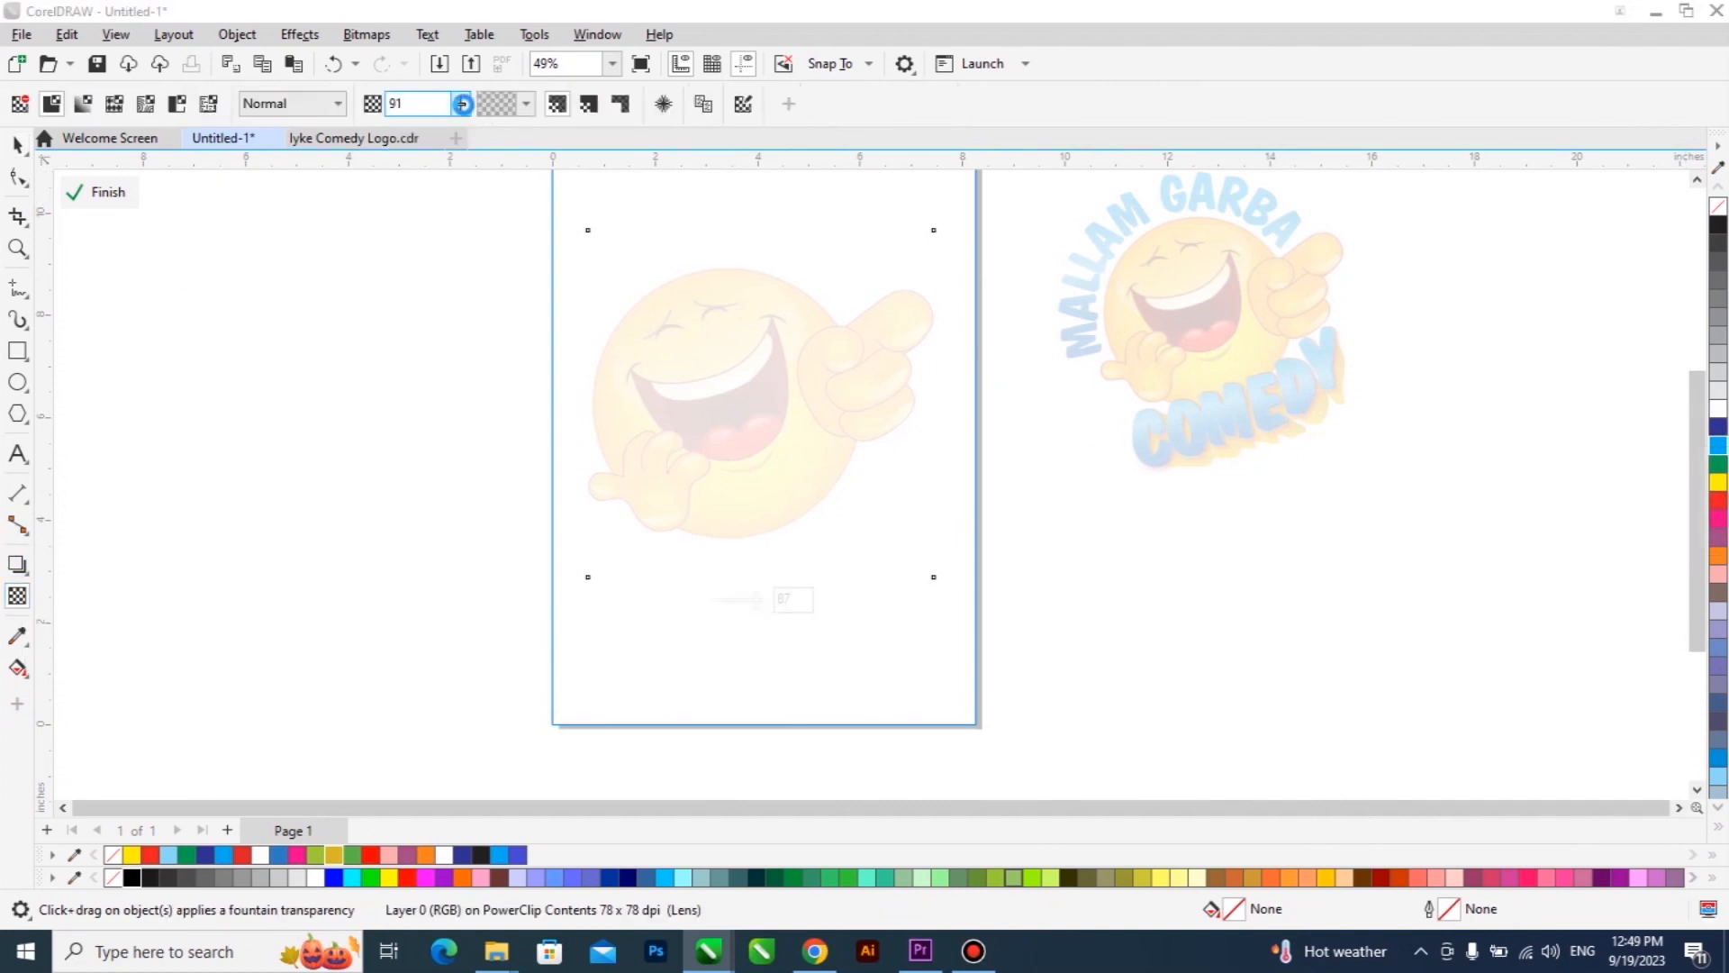
click(131, 198)
scroll(833, 424, down, 1)
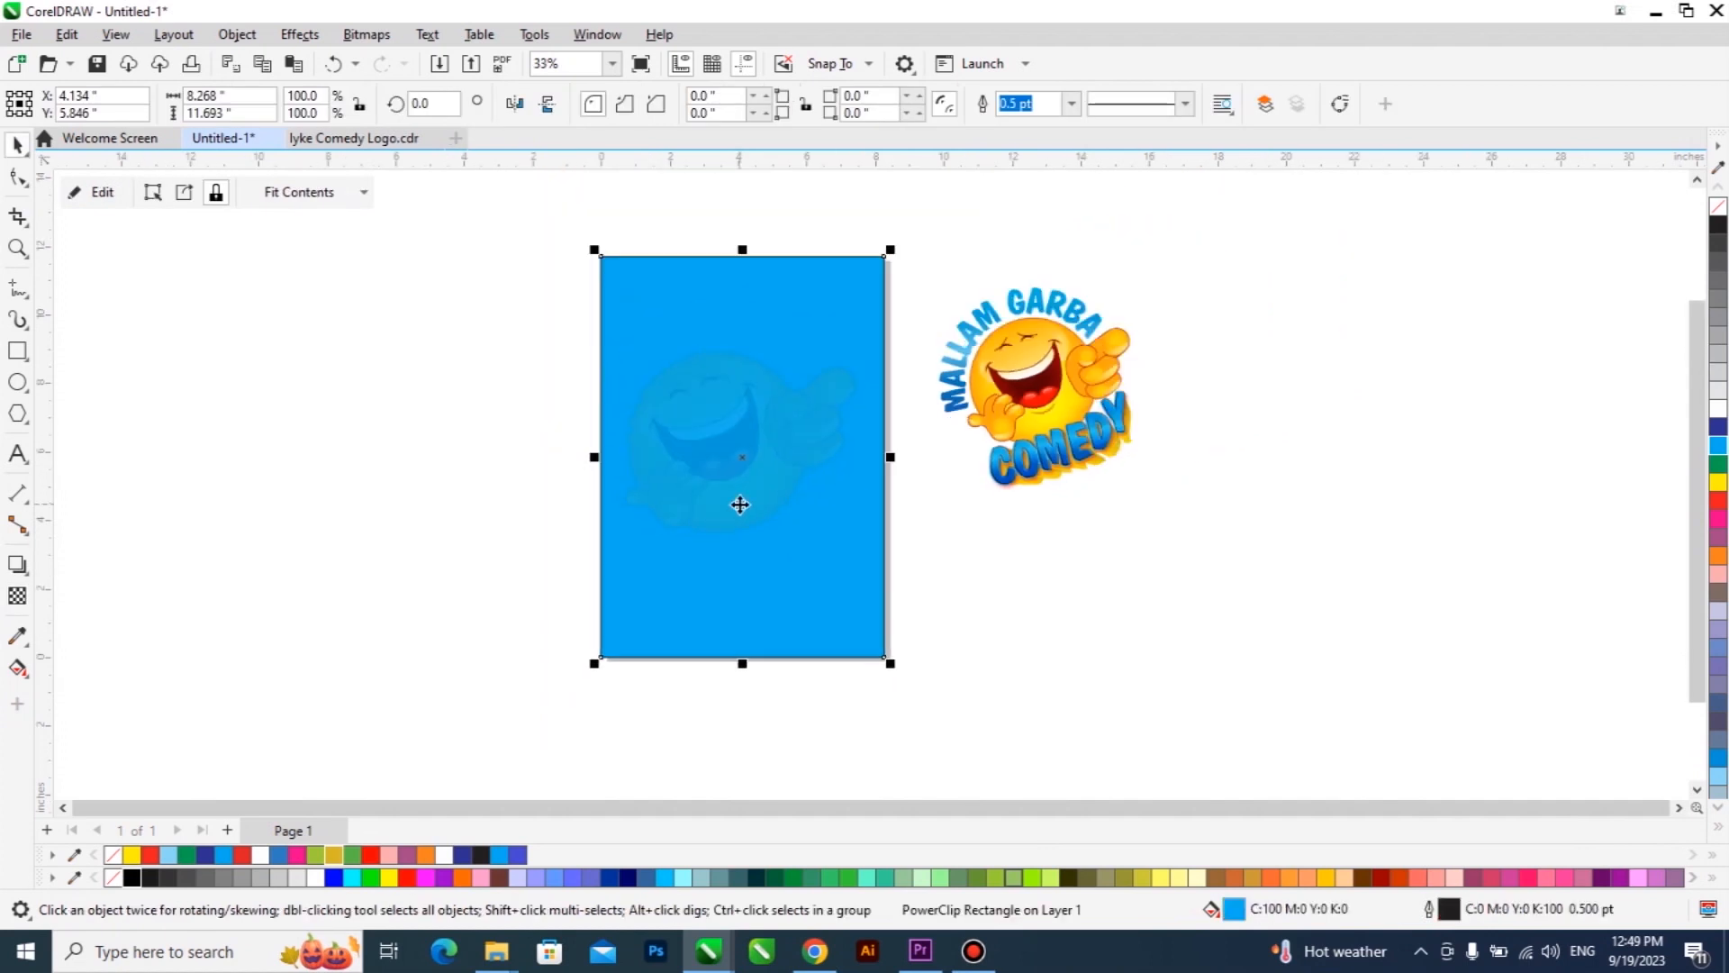
Step: Recolour the watermarked page rectangle green (C100 M0 Y100 K0), and change it to yellow (C0 M0 Y100 K0)
click(1719, 466)
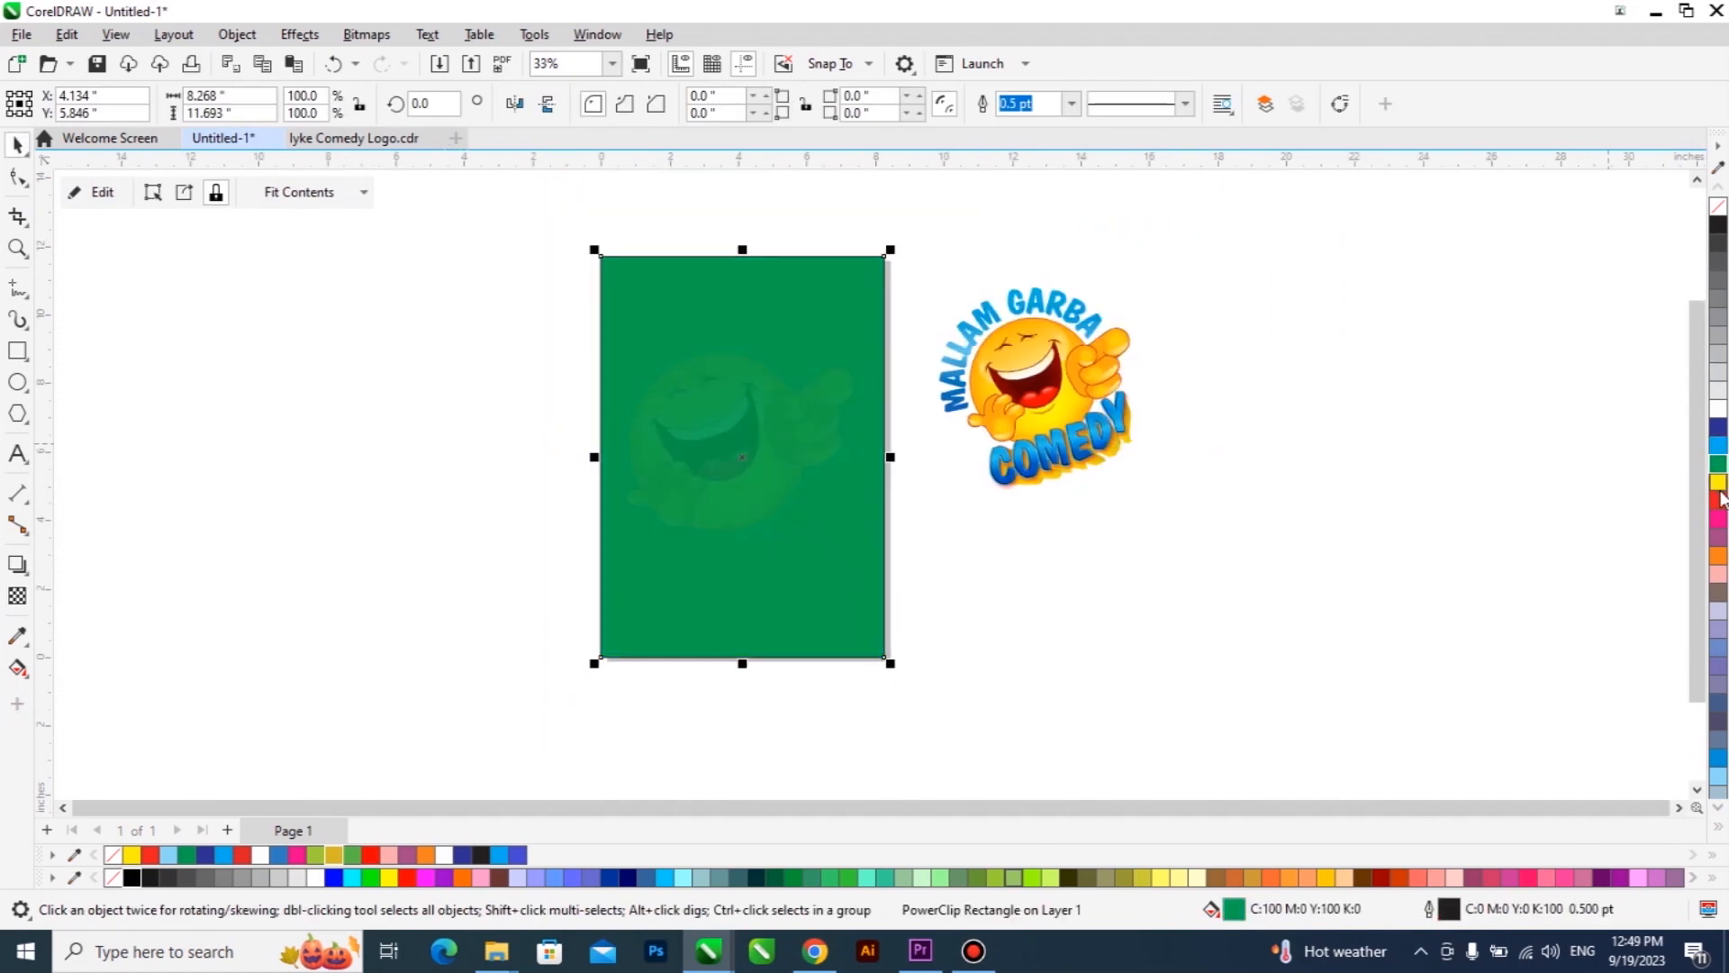
click(1719, 482)
scroll(712, 463, up, 1)
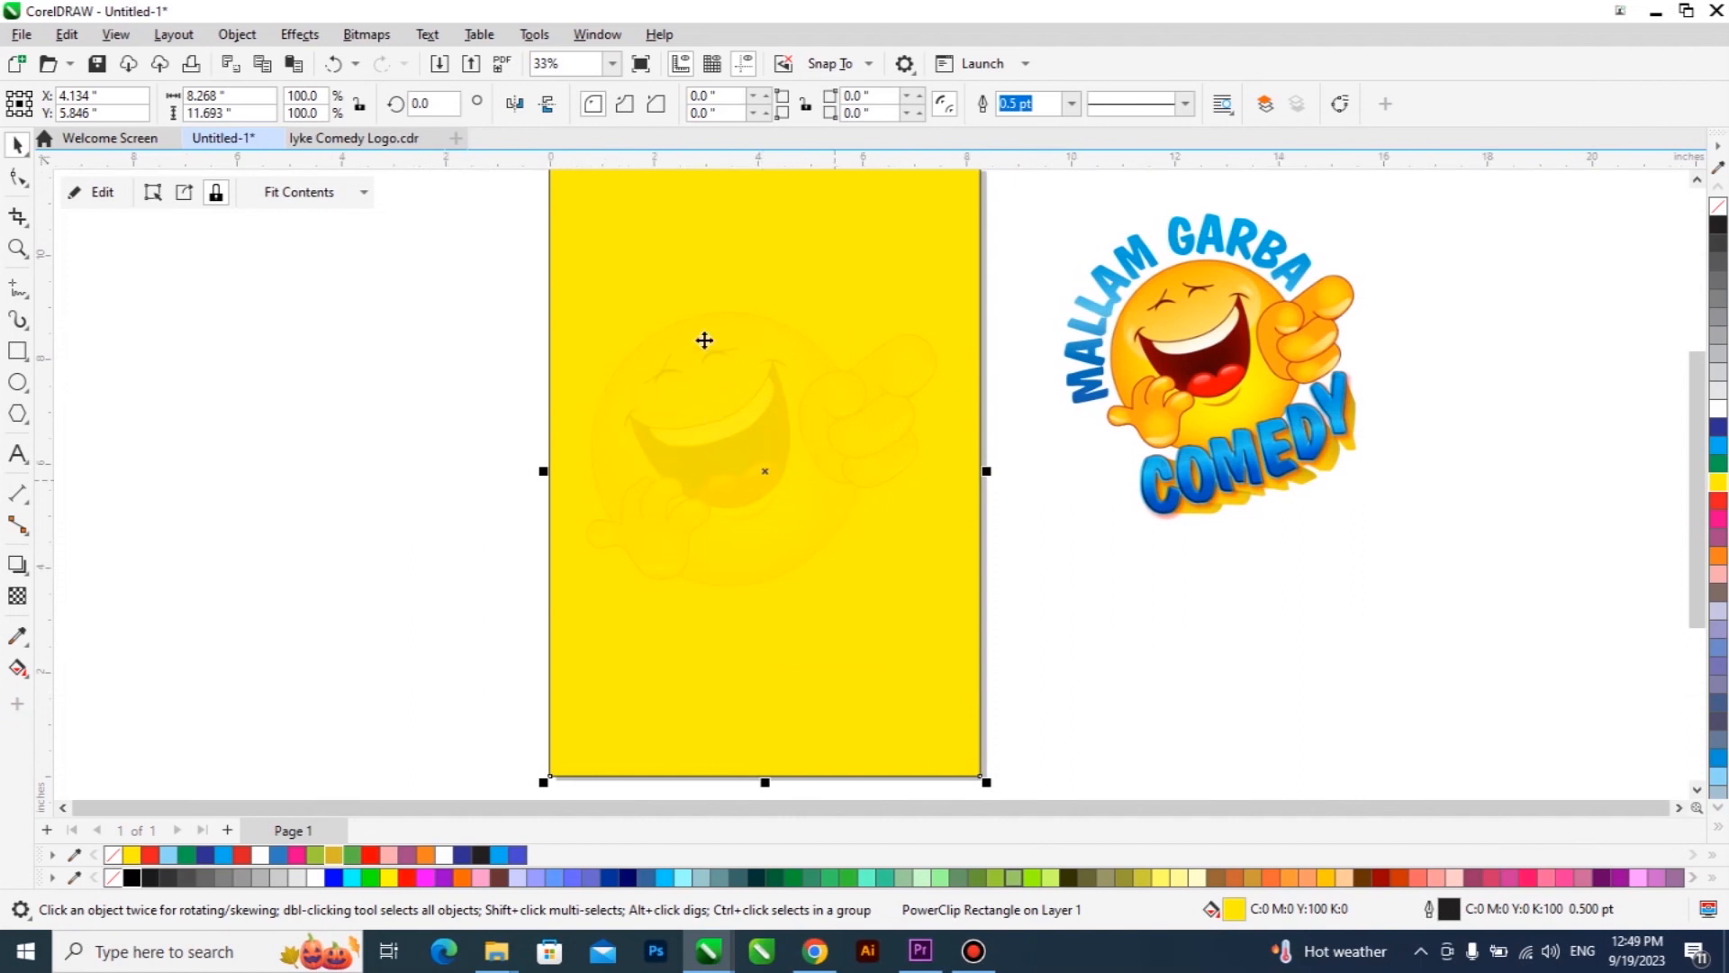
Step: Delete the watermarked page rectangle and place a copy of the logo's emoji on the upper half of the page
key(Delete)
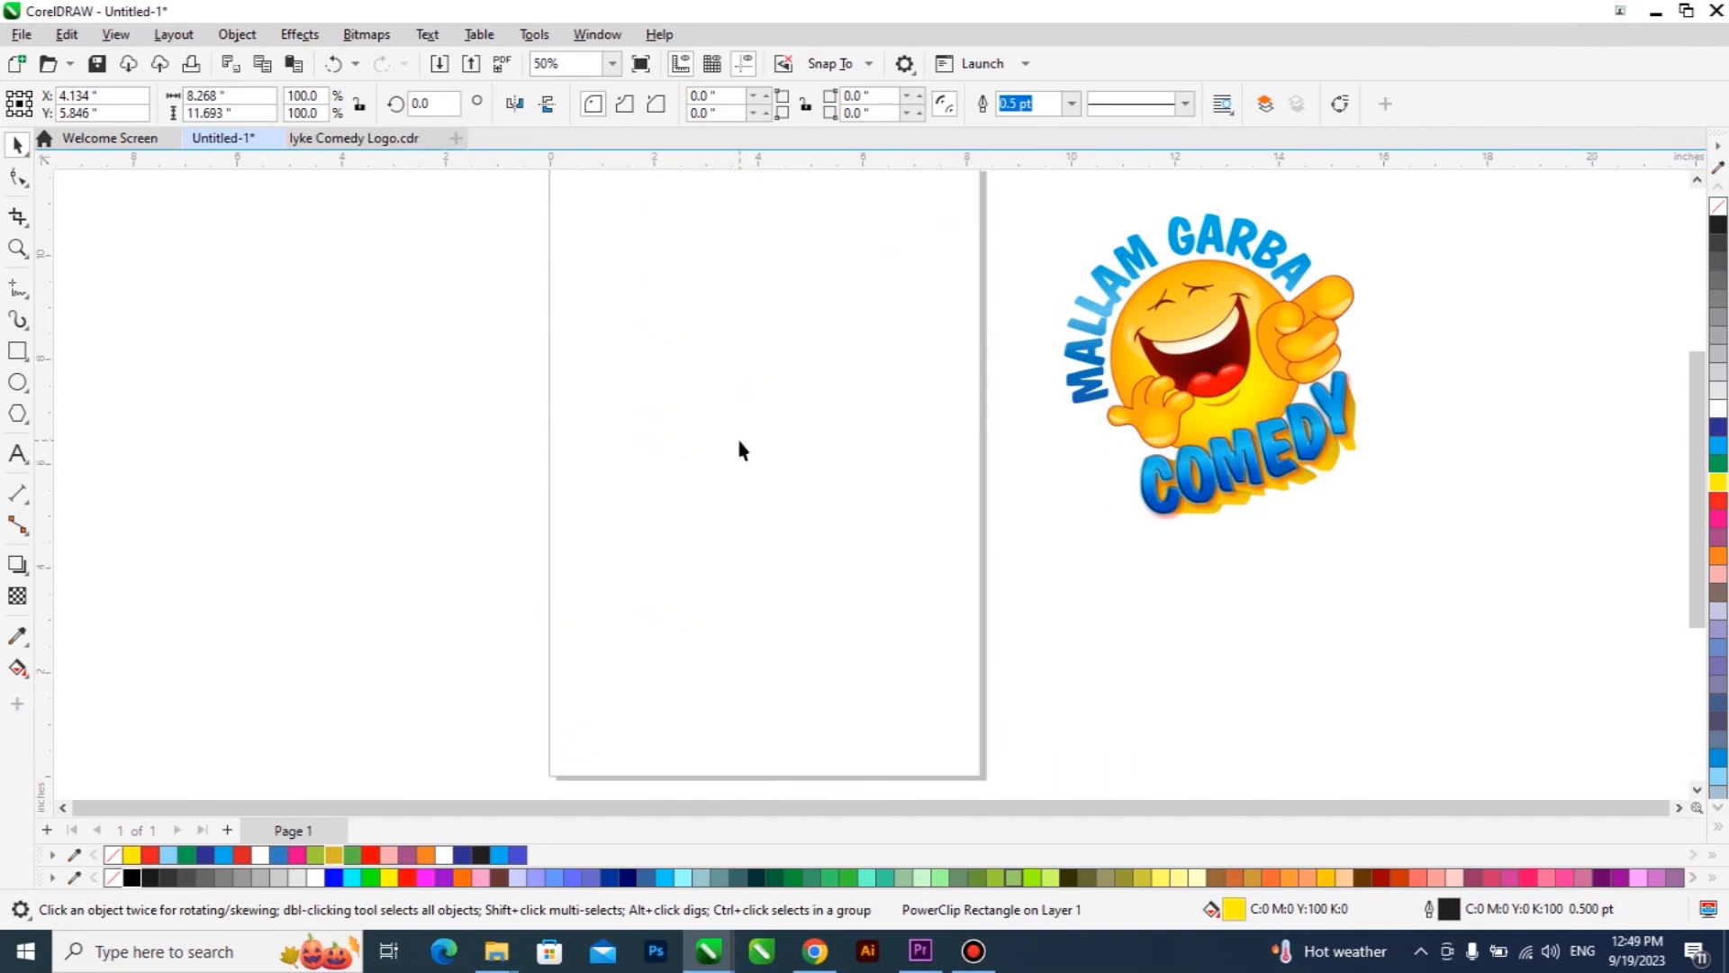
click(1185, 365)
click(831, 103)
click(1212, 357)
drag(1227, 319, 753, 313)
right_click(753, 314)
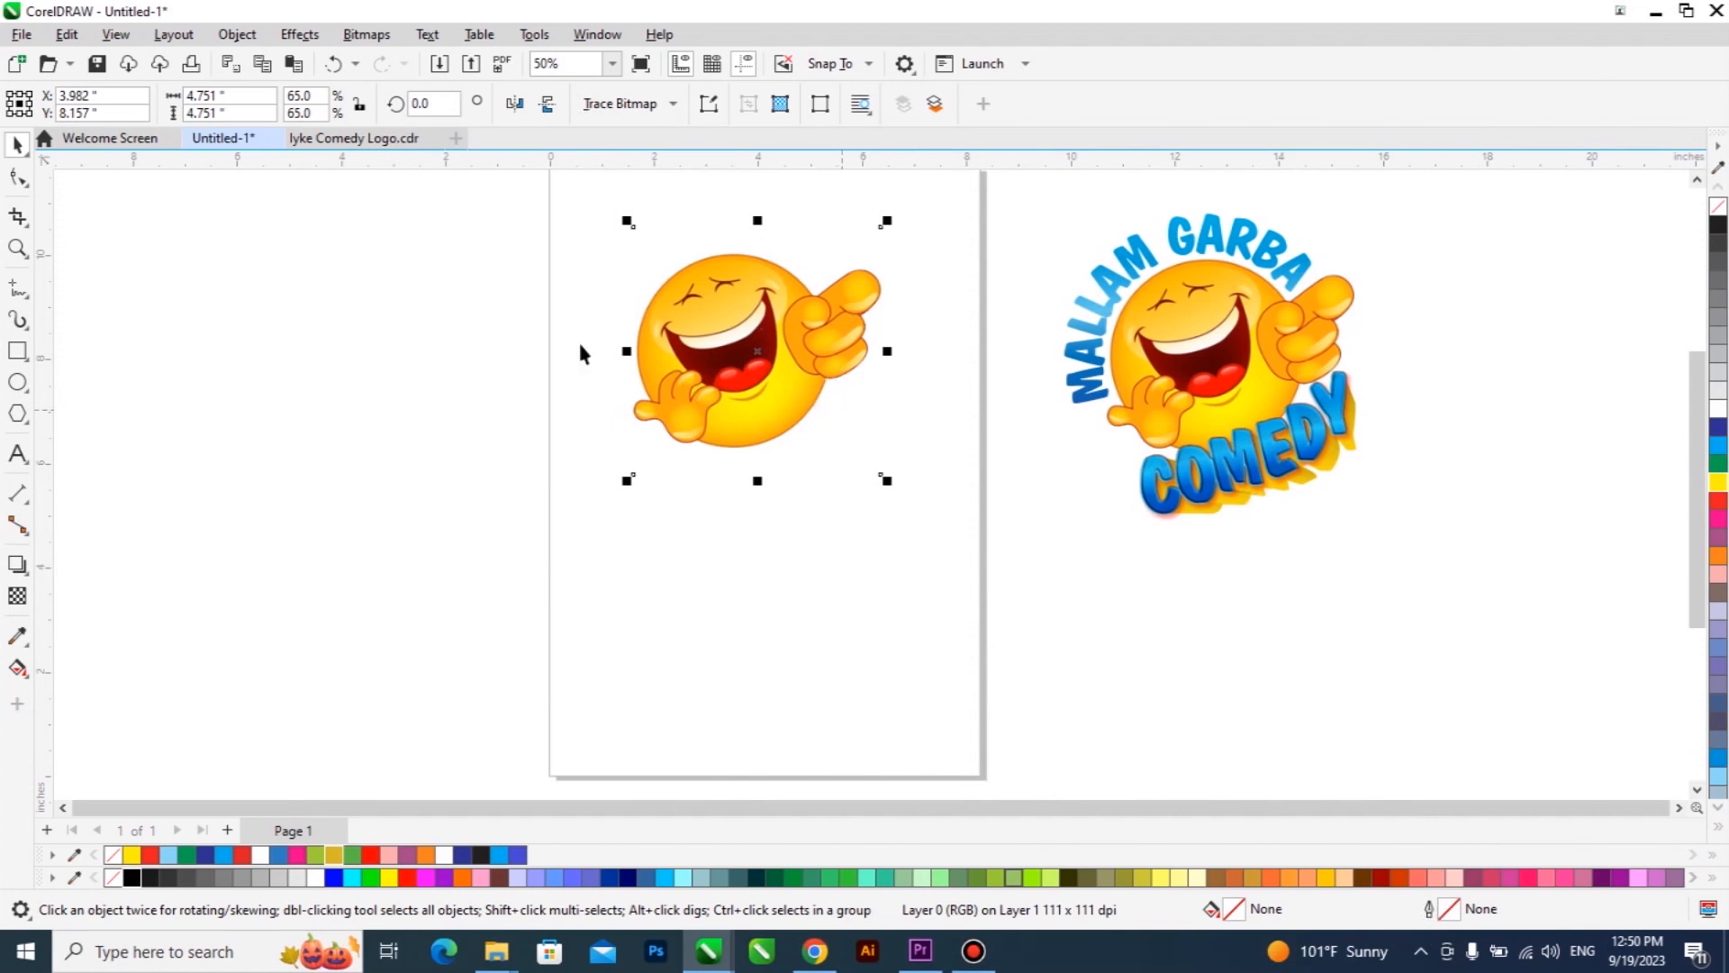
Step: Place an upright copy of the emoji directly below the original on the page, and delete that copy
click(70, 40)
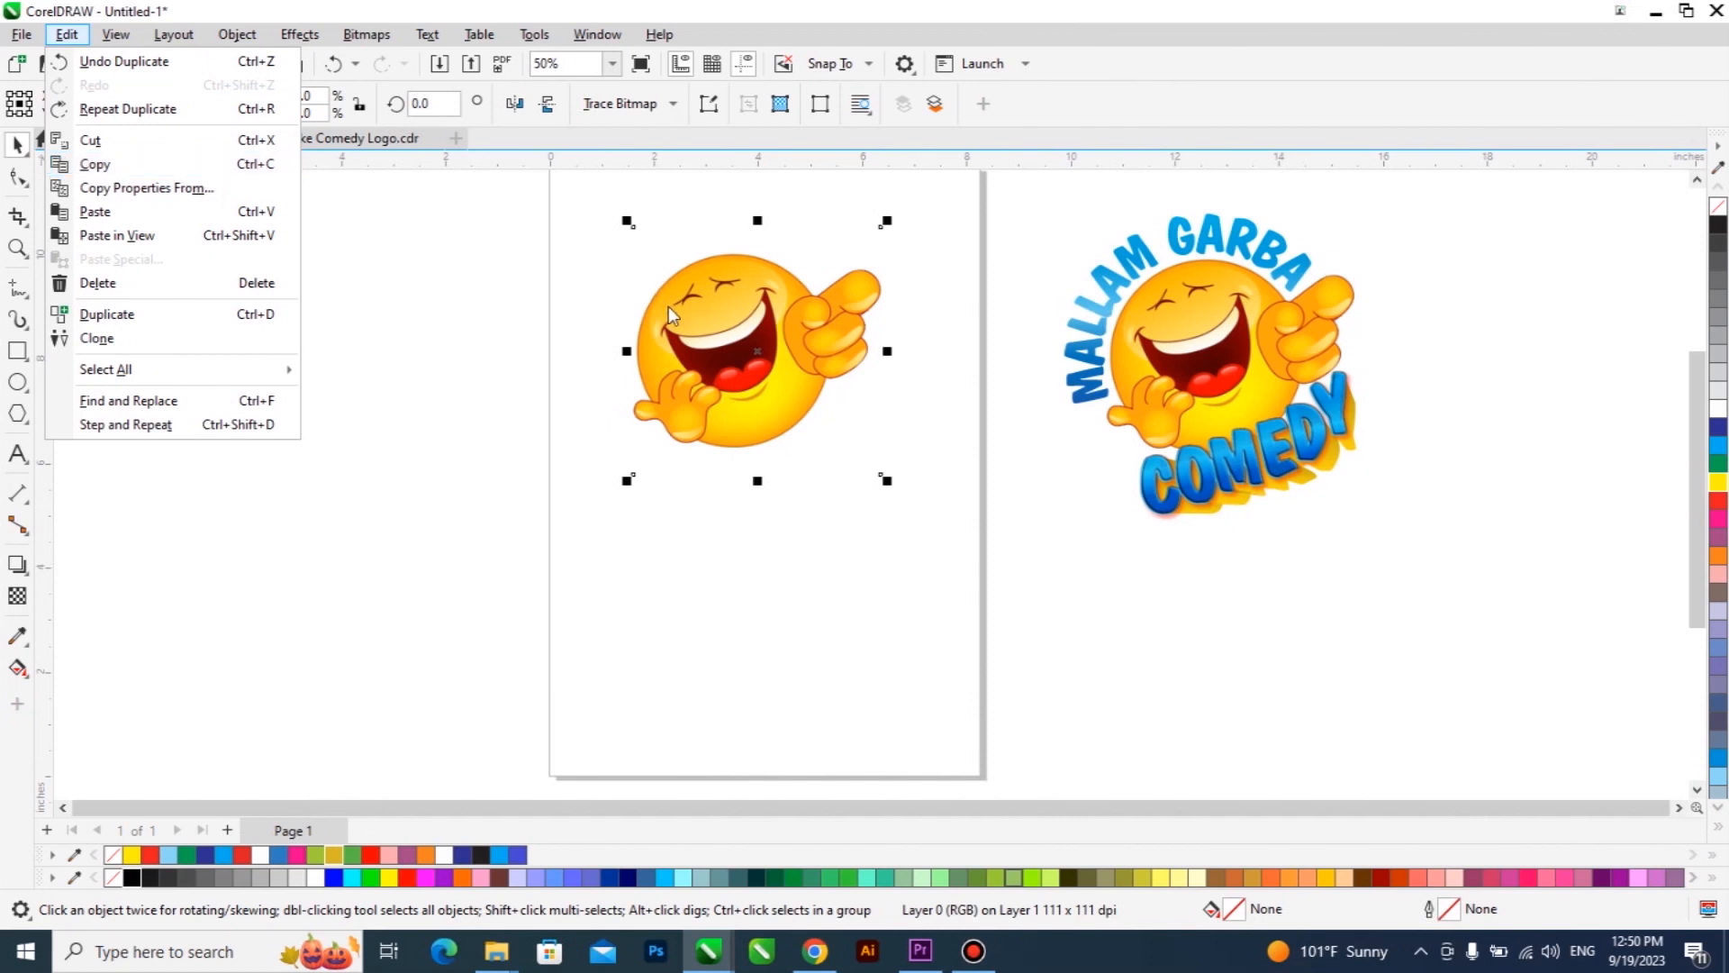
click(705, 332)
click(956, 259)
click(786, 300)
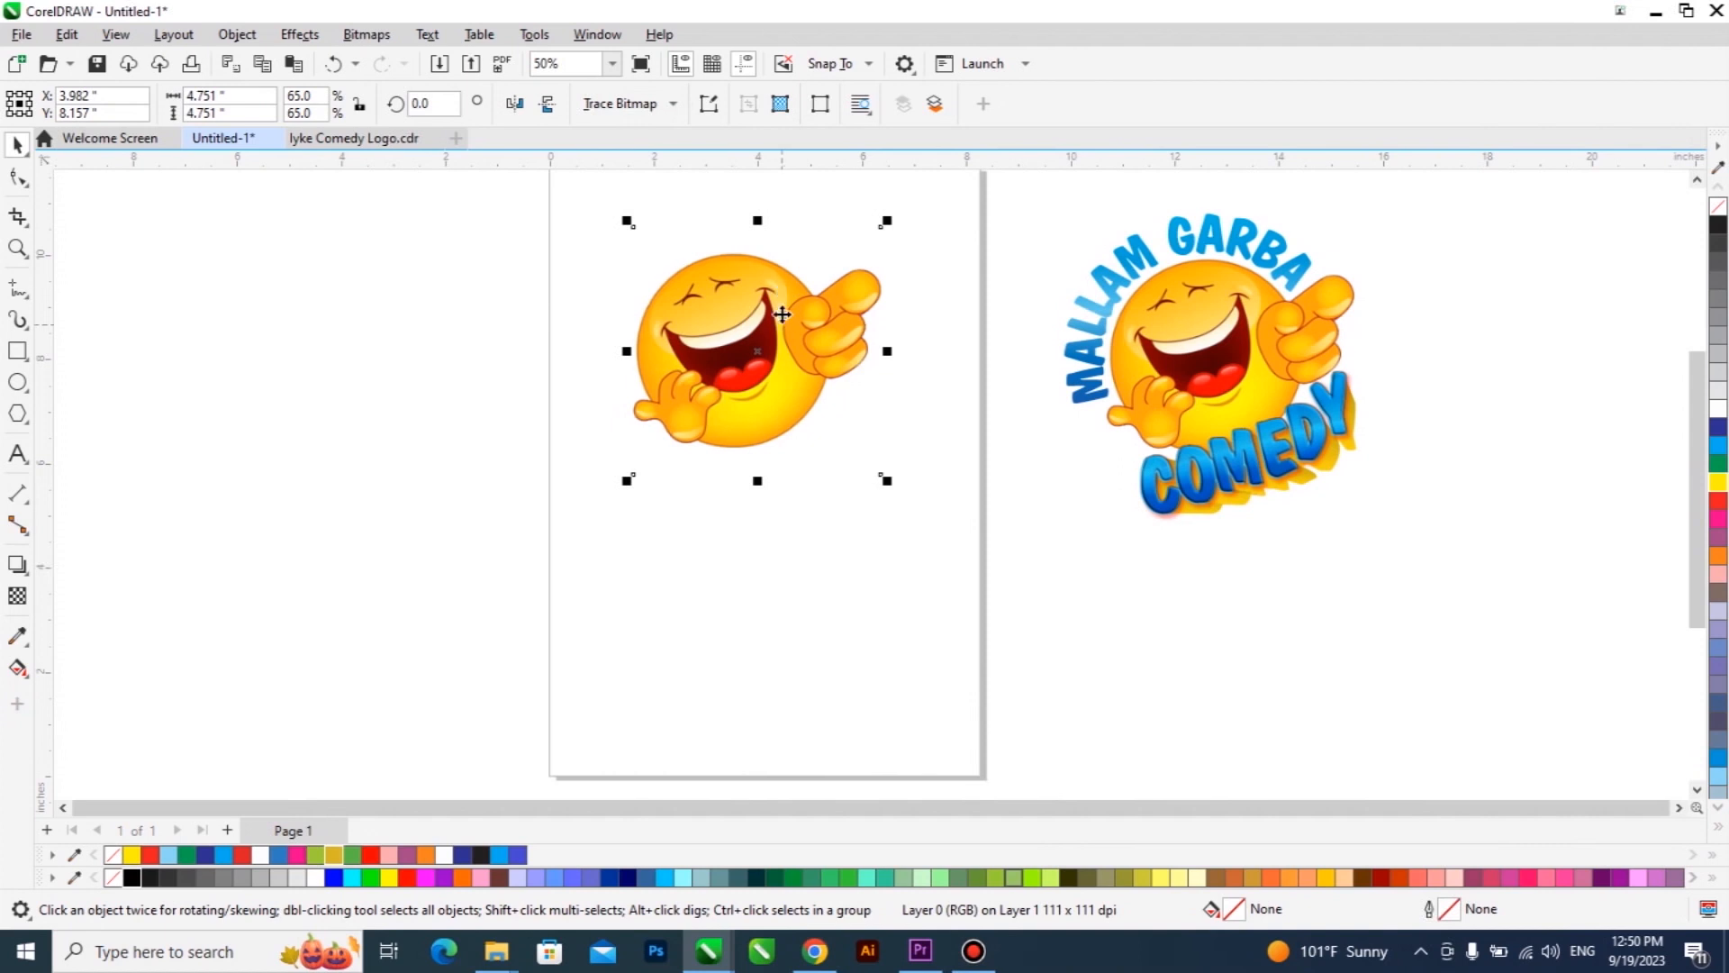
drag(772, 301, 778, 535)
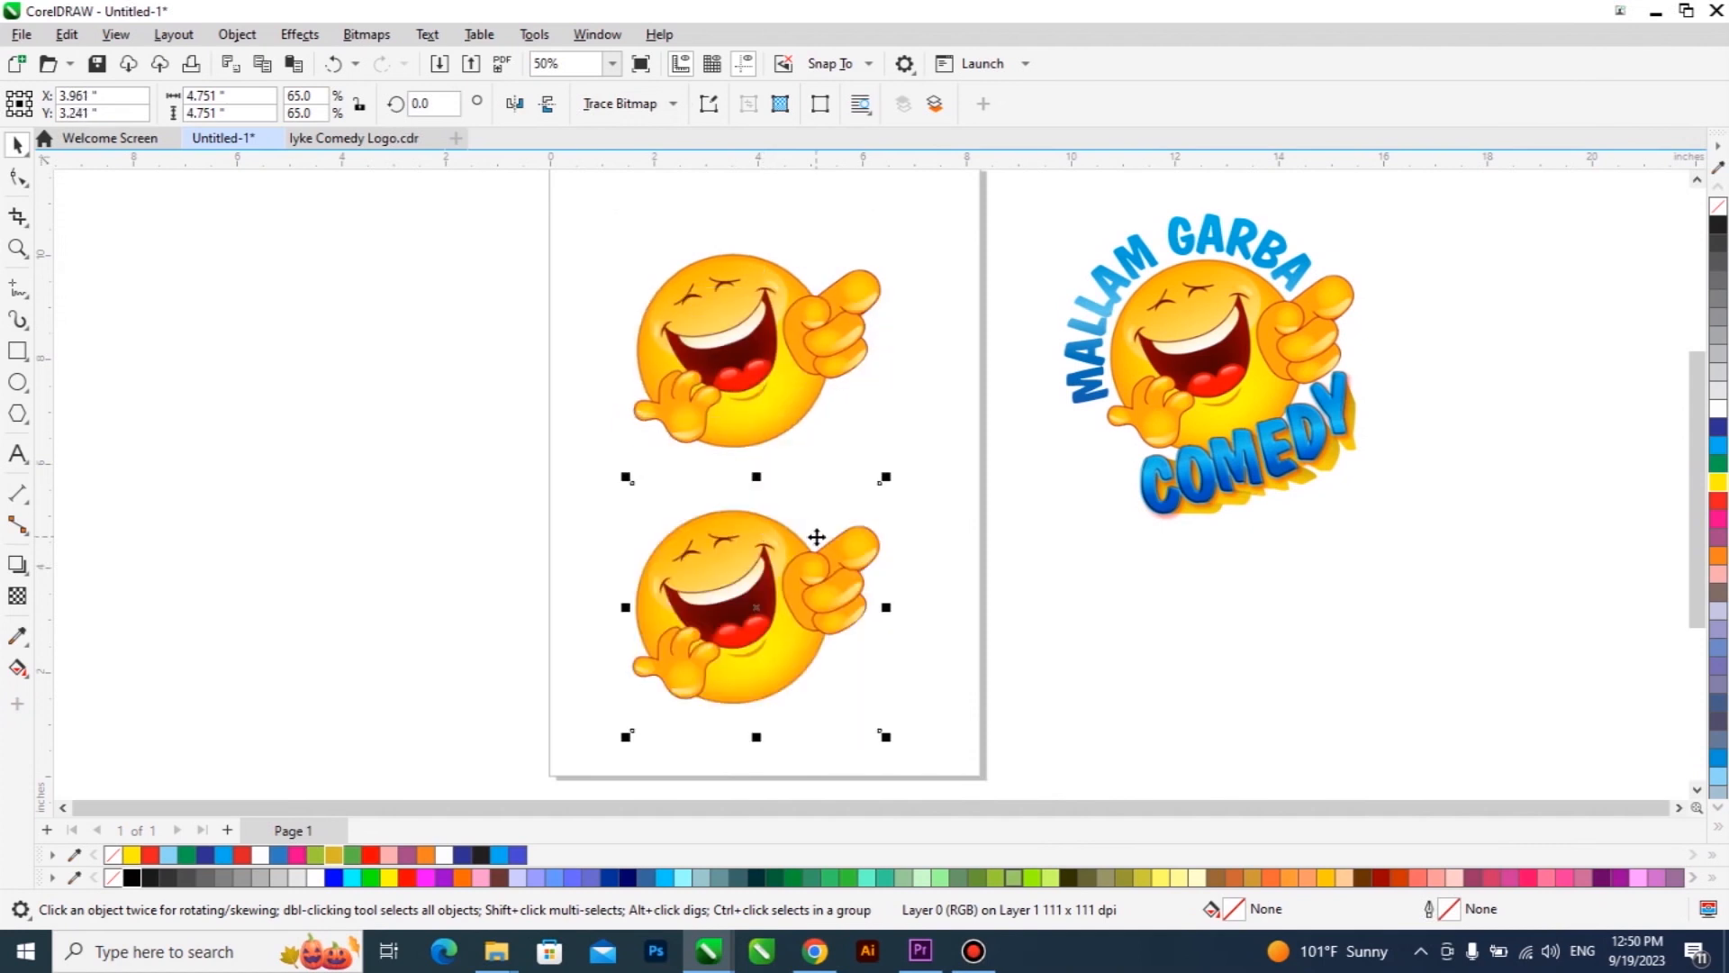
key(Delete)
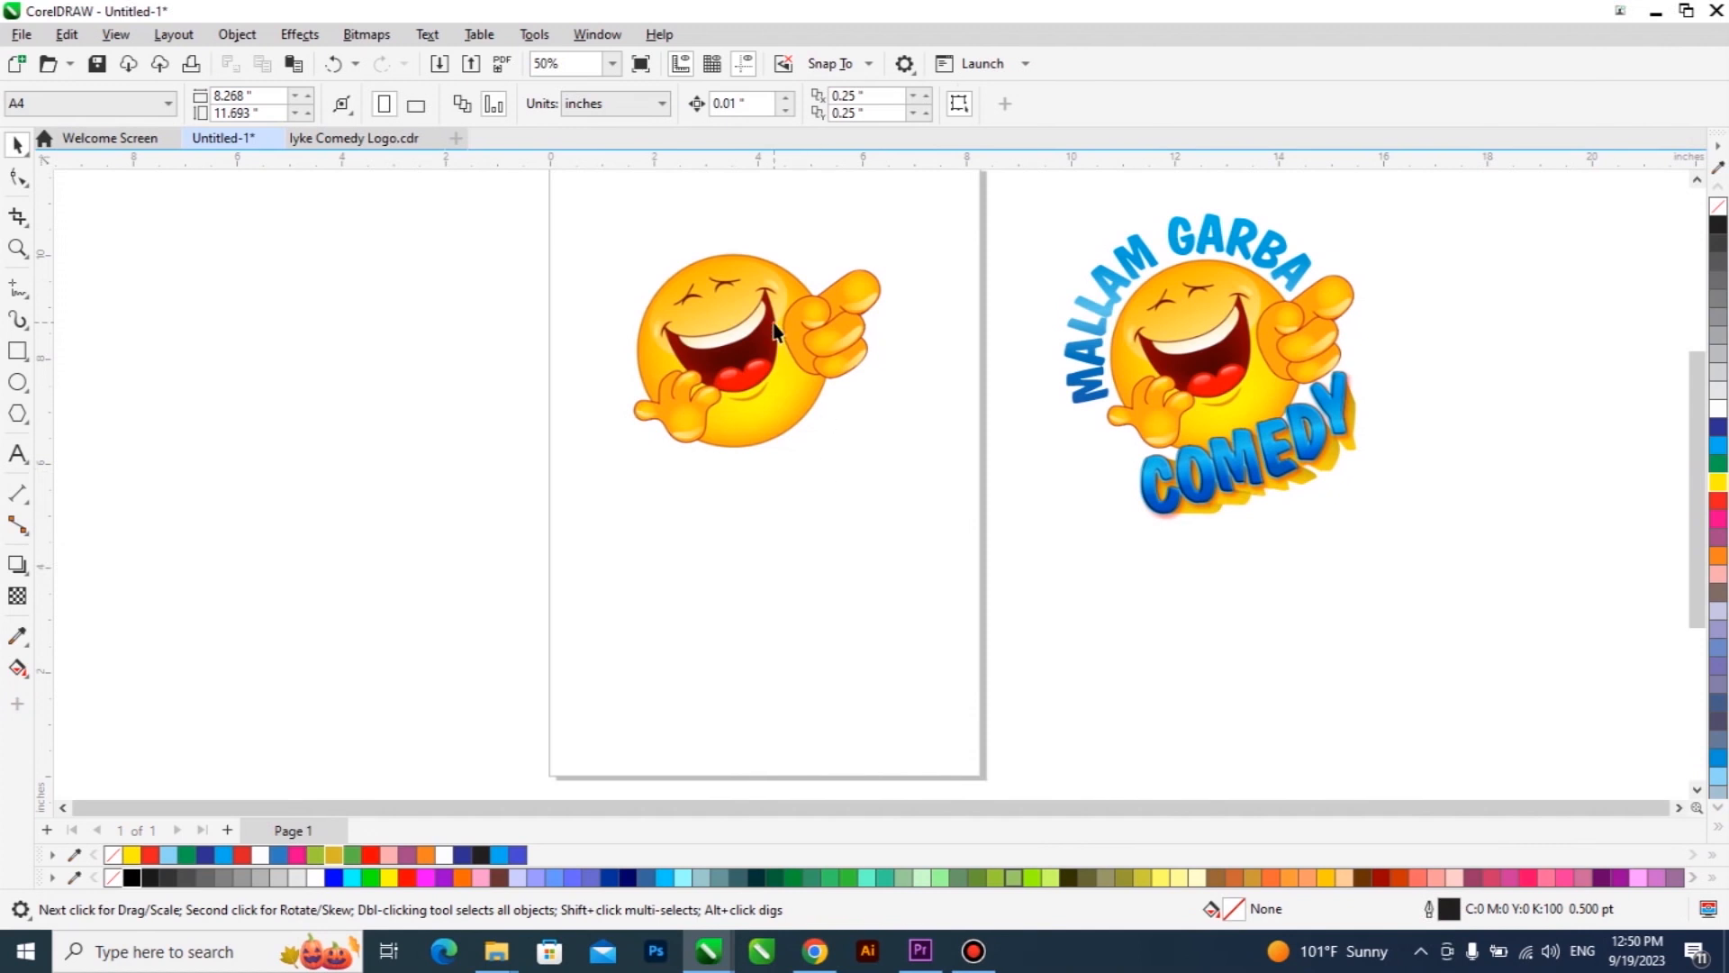
Step: Create a vertically mirrored copy of the emoji at 100% scale directly below the original
click(781, 379)
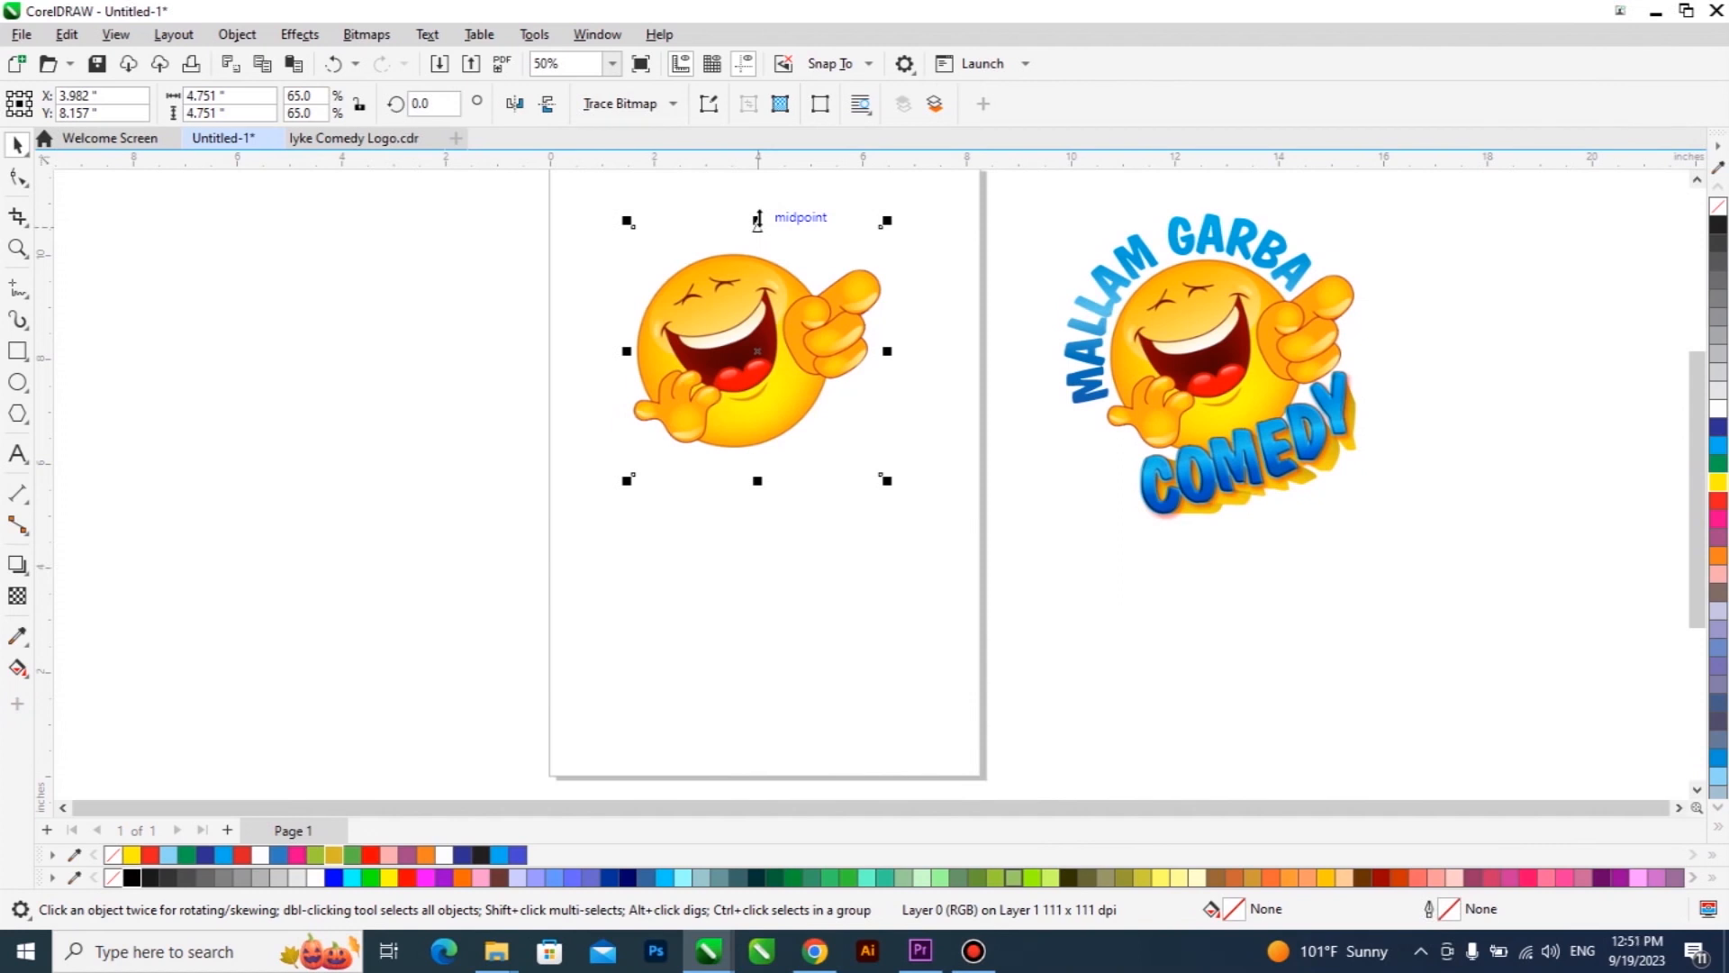
drag(757, 221, 777, 543)
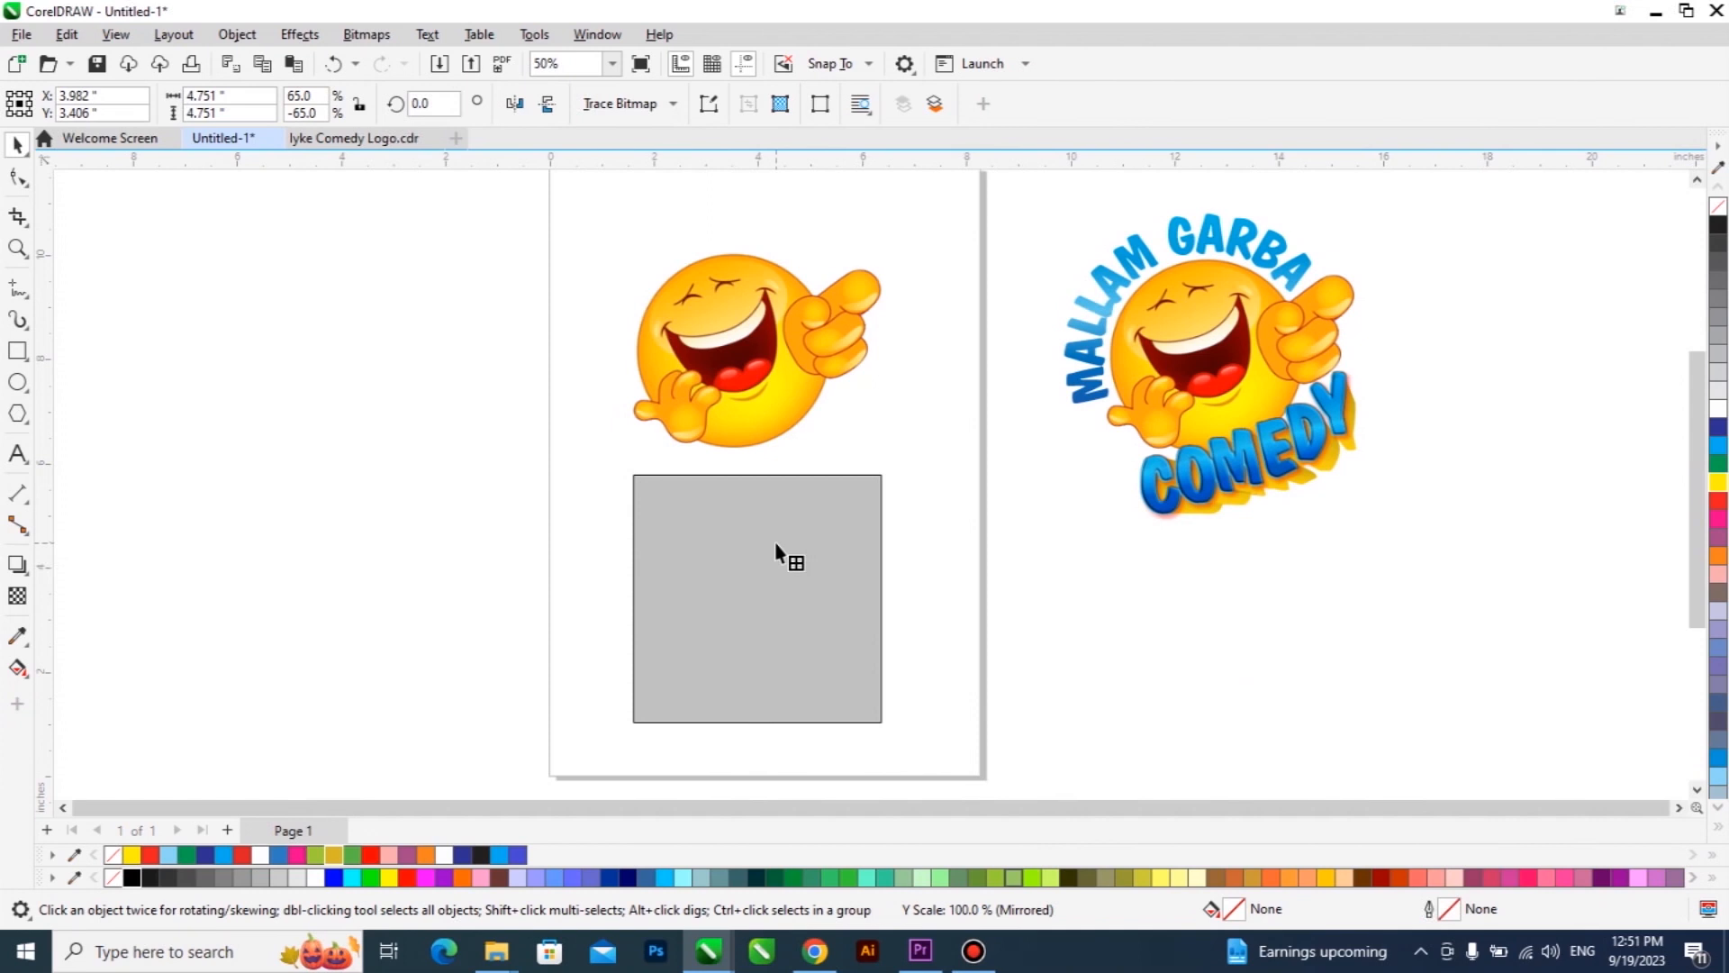
drag(776, 551, 776, 543)
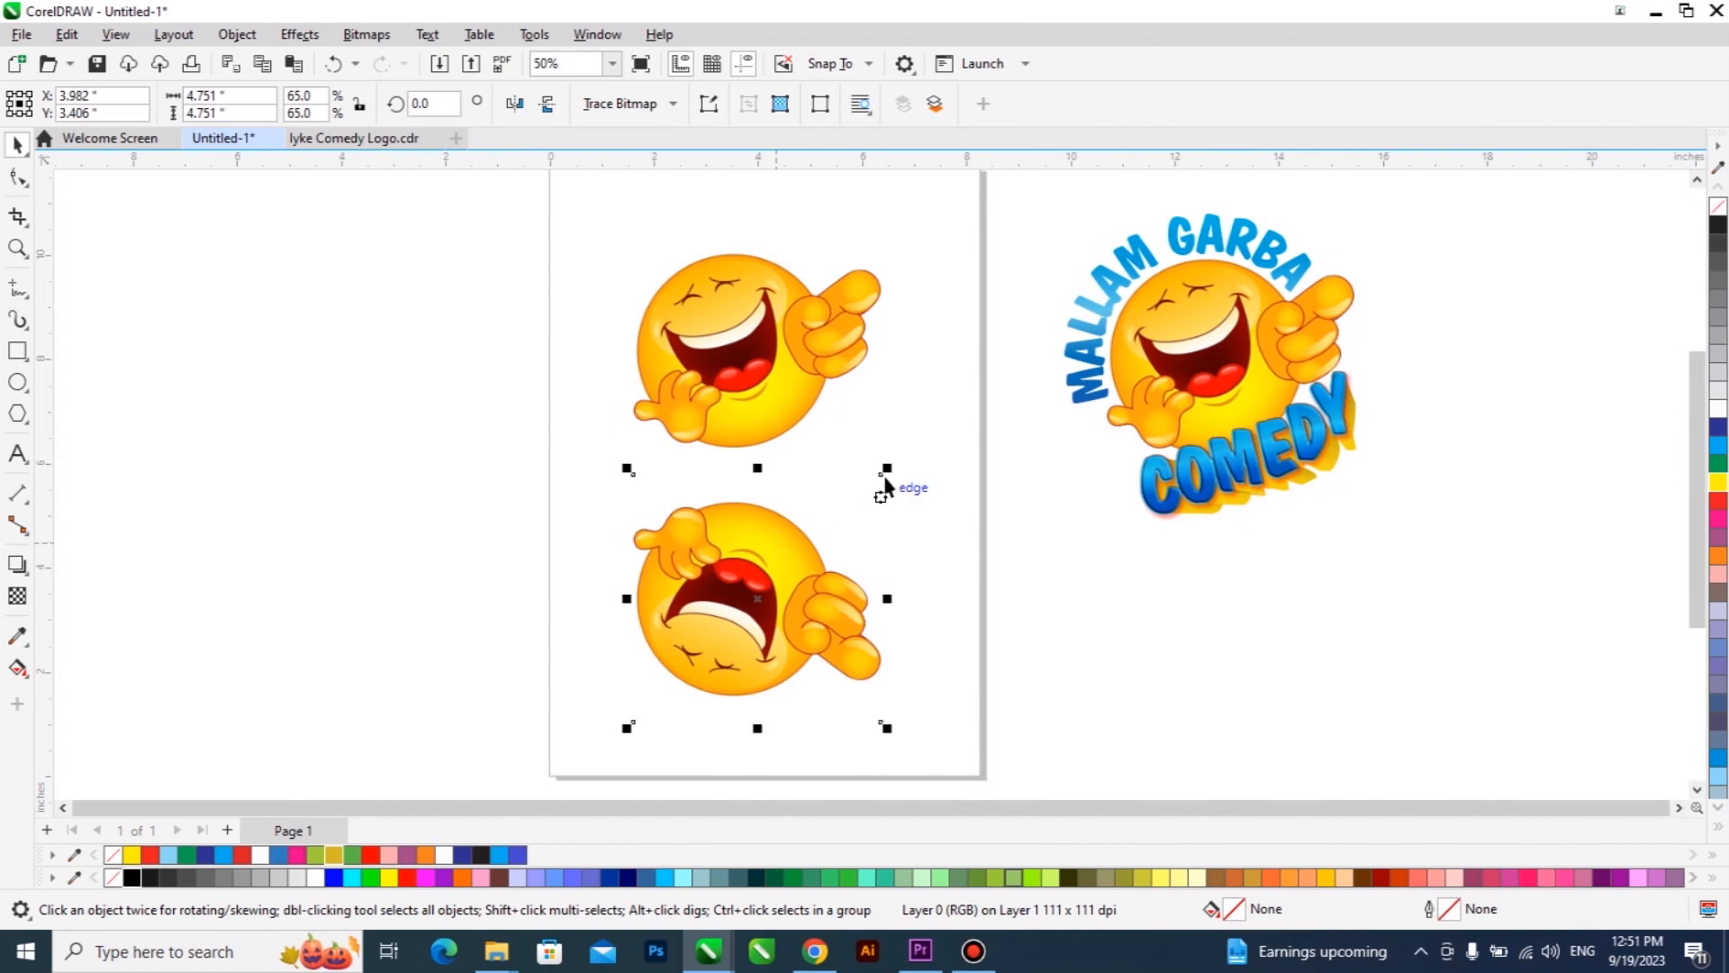
Step: Nudge the mirrored emoji straight up until it meets the lower edge of the original emoji
key(Up)
key(Up)
key(Up)
key(Up)
key(Up)
key(Up)
key(Up)
key(Up)
key(Up)
key(Up)
key(Up)
key(Up)
key(Up)
key(Up)
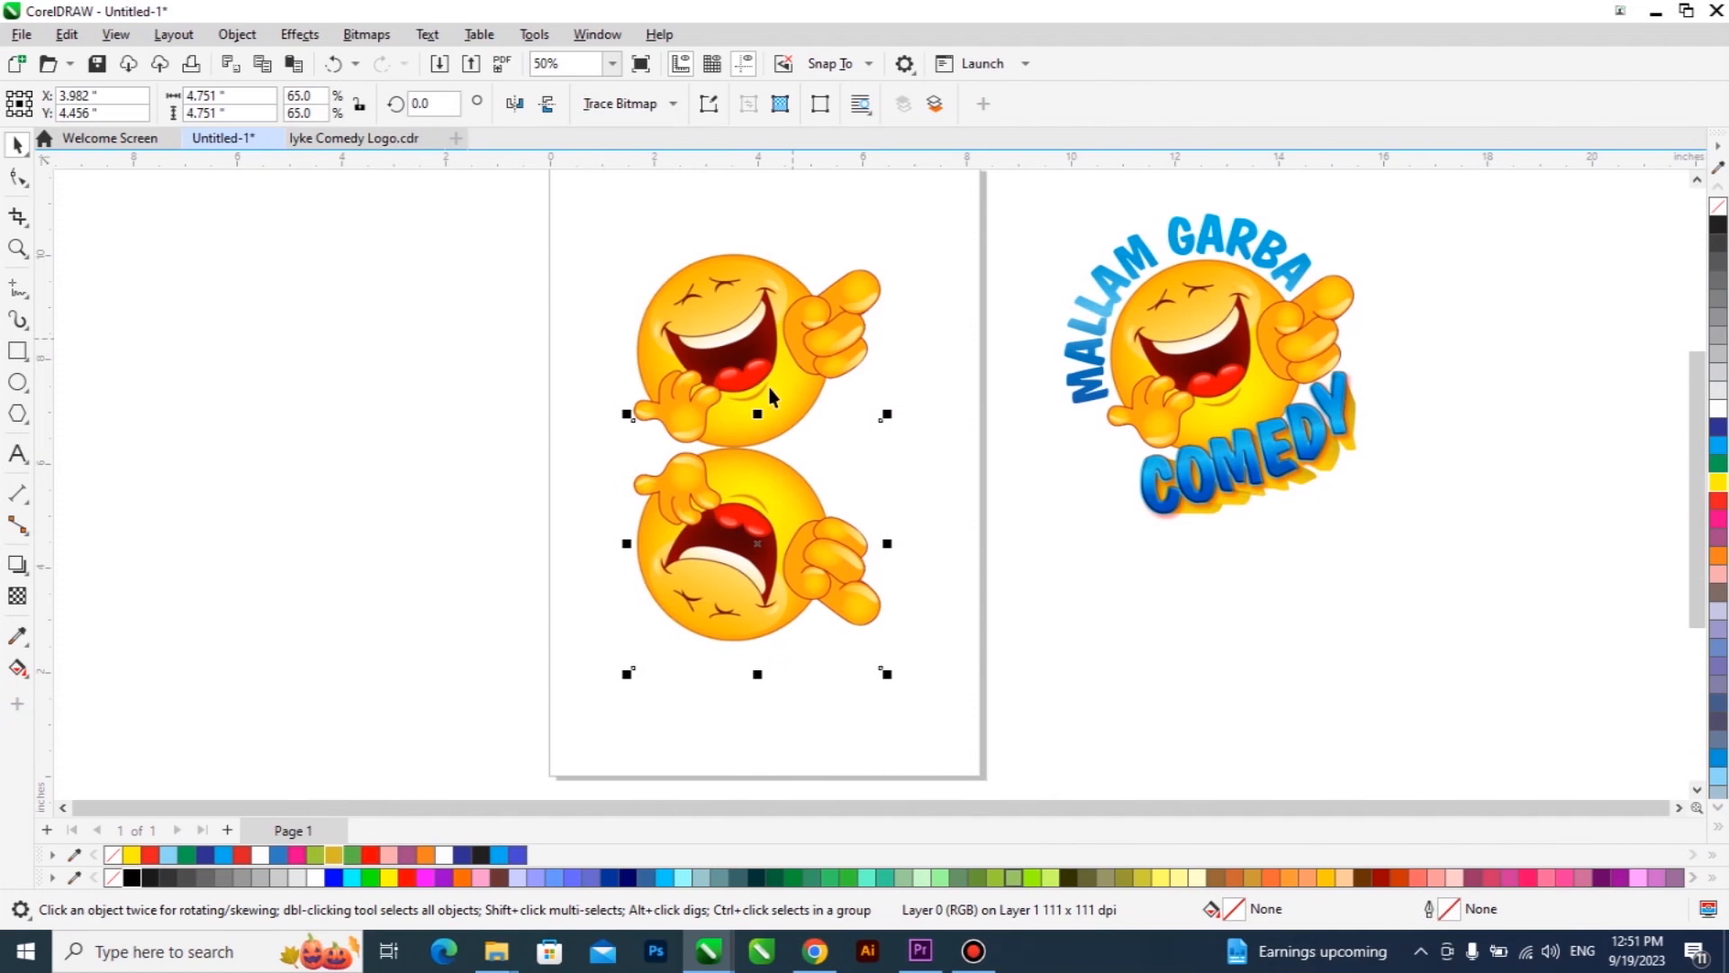
Step: Try uniform transparency on the mirrored emoji at 50 and about 89, and remove the transparency
click(17, 595)
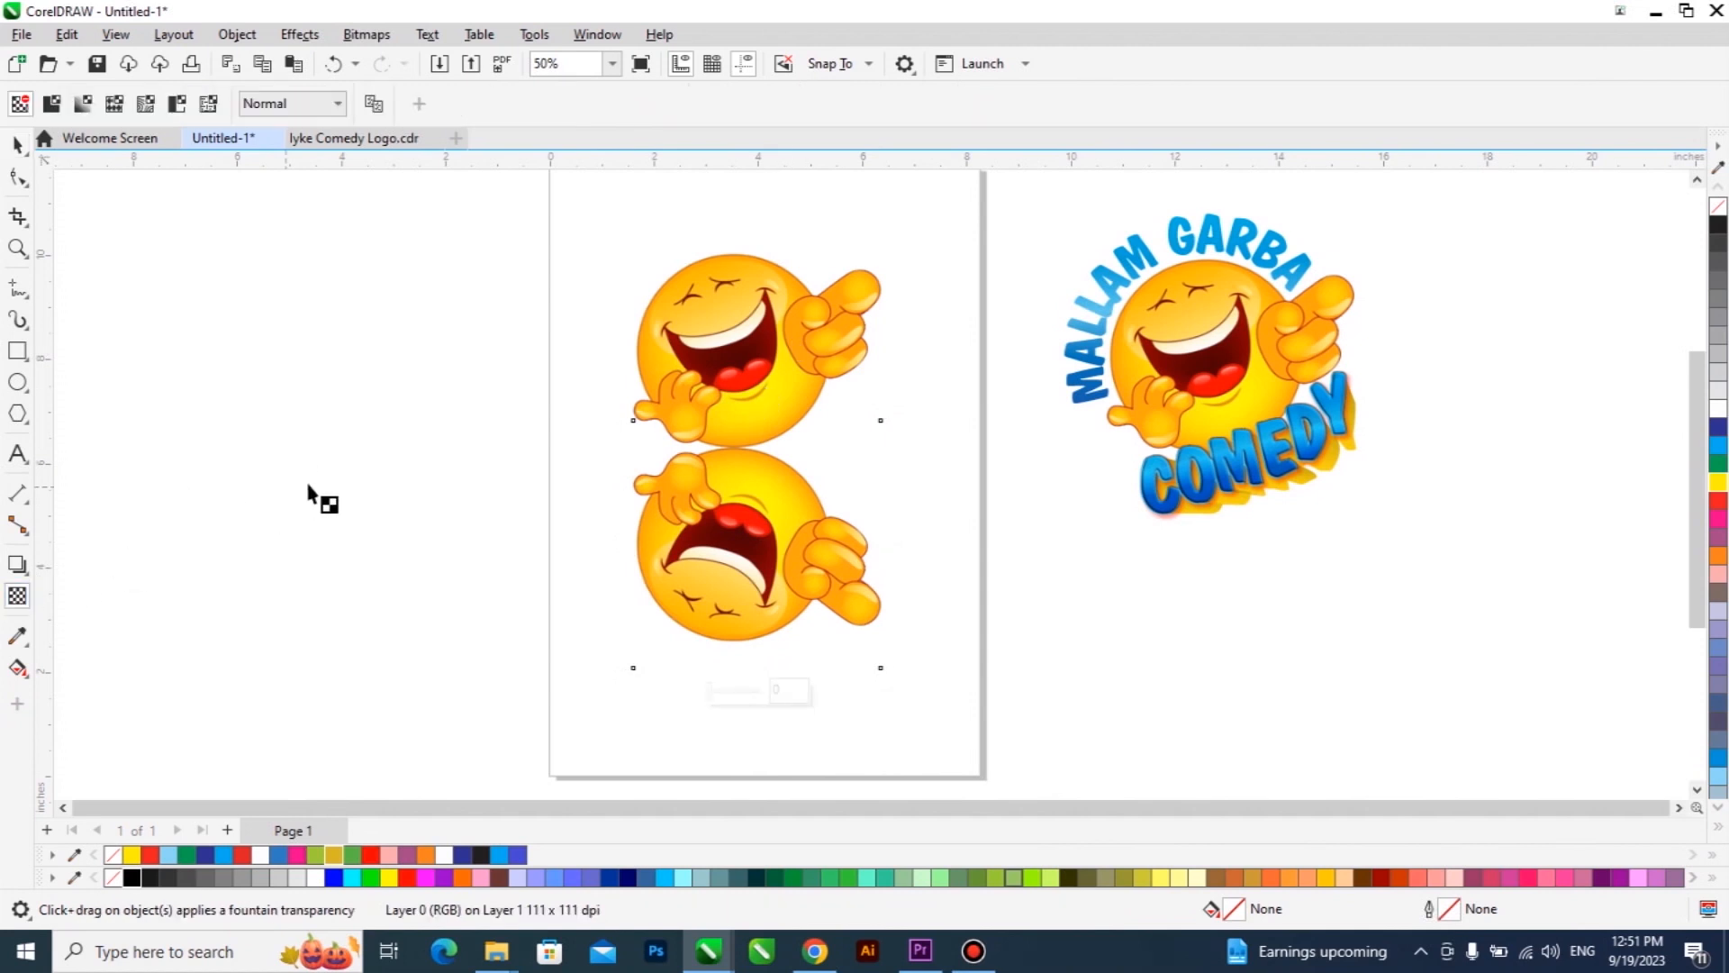
click(51, 106)
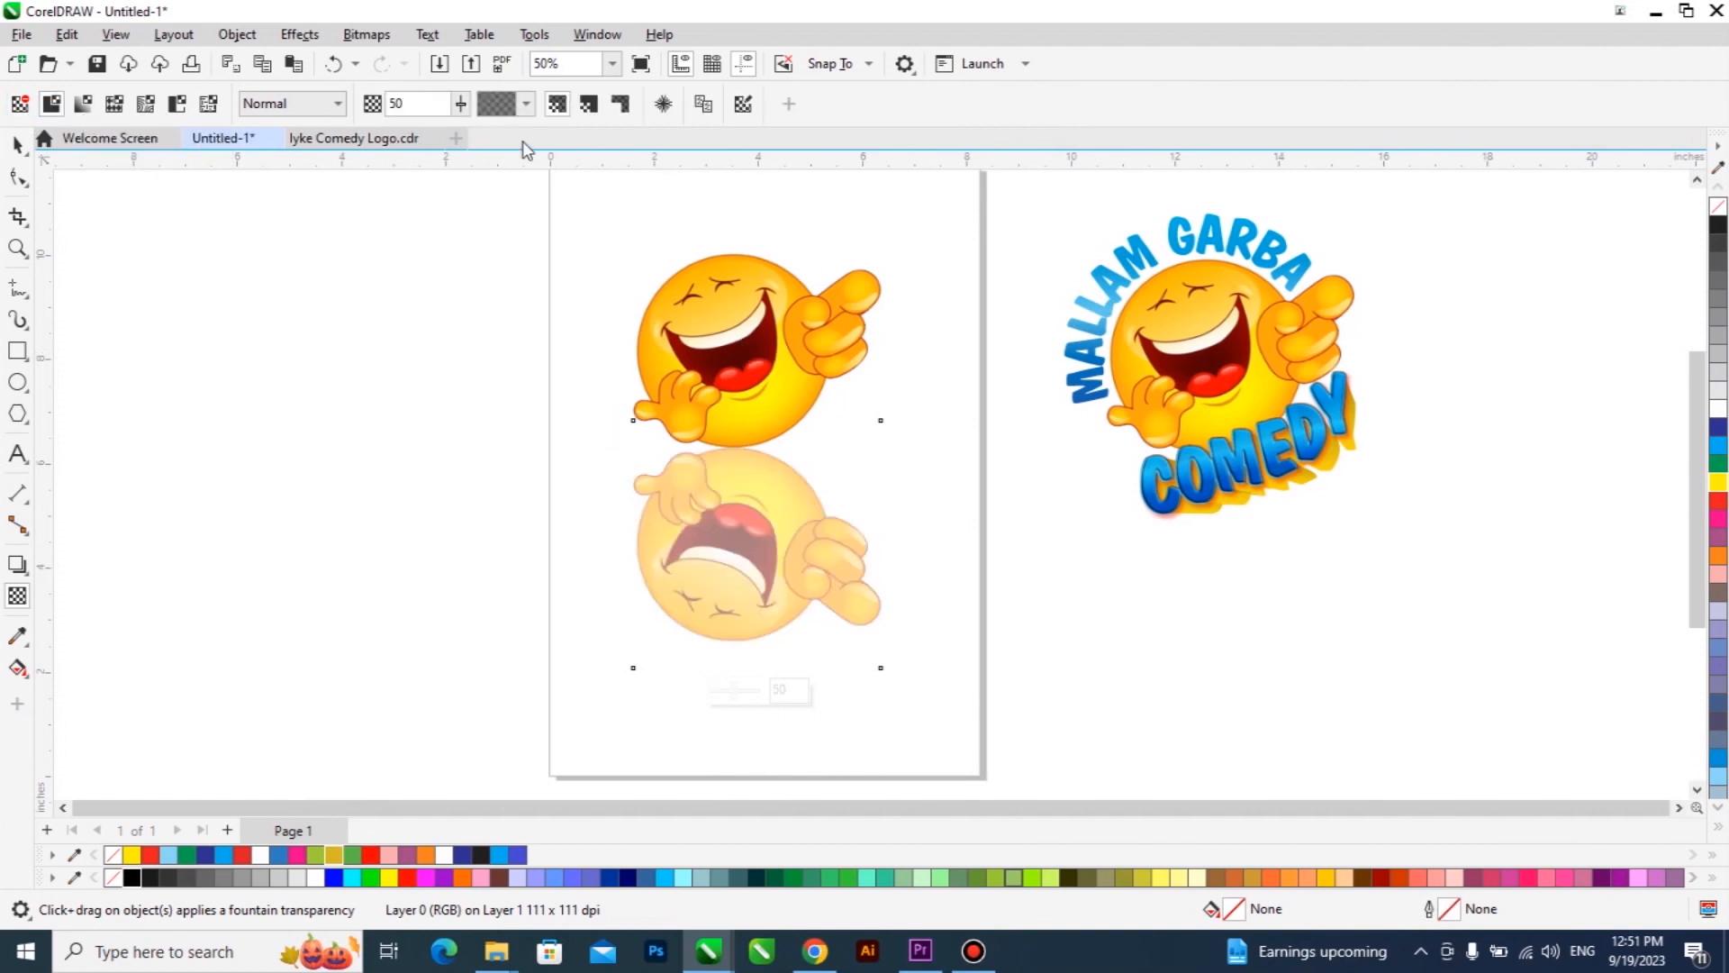
click(462, 108)
drag(458, 110, 495, 100)
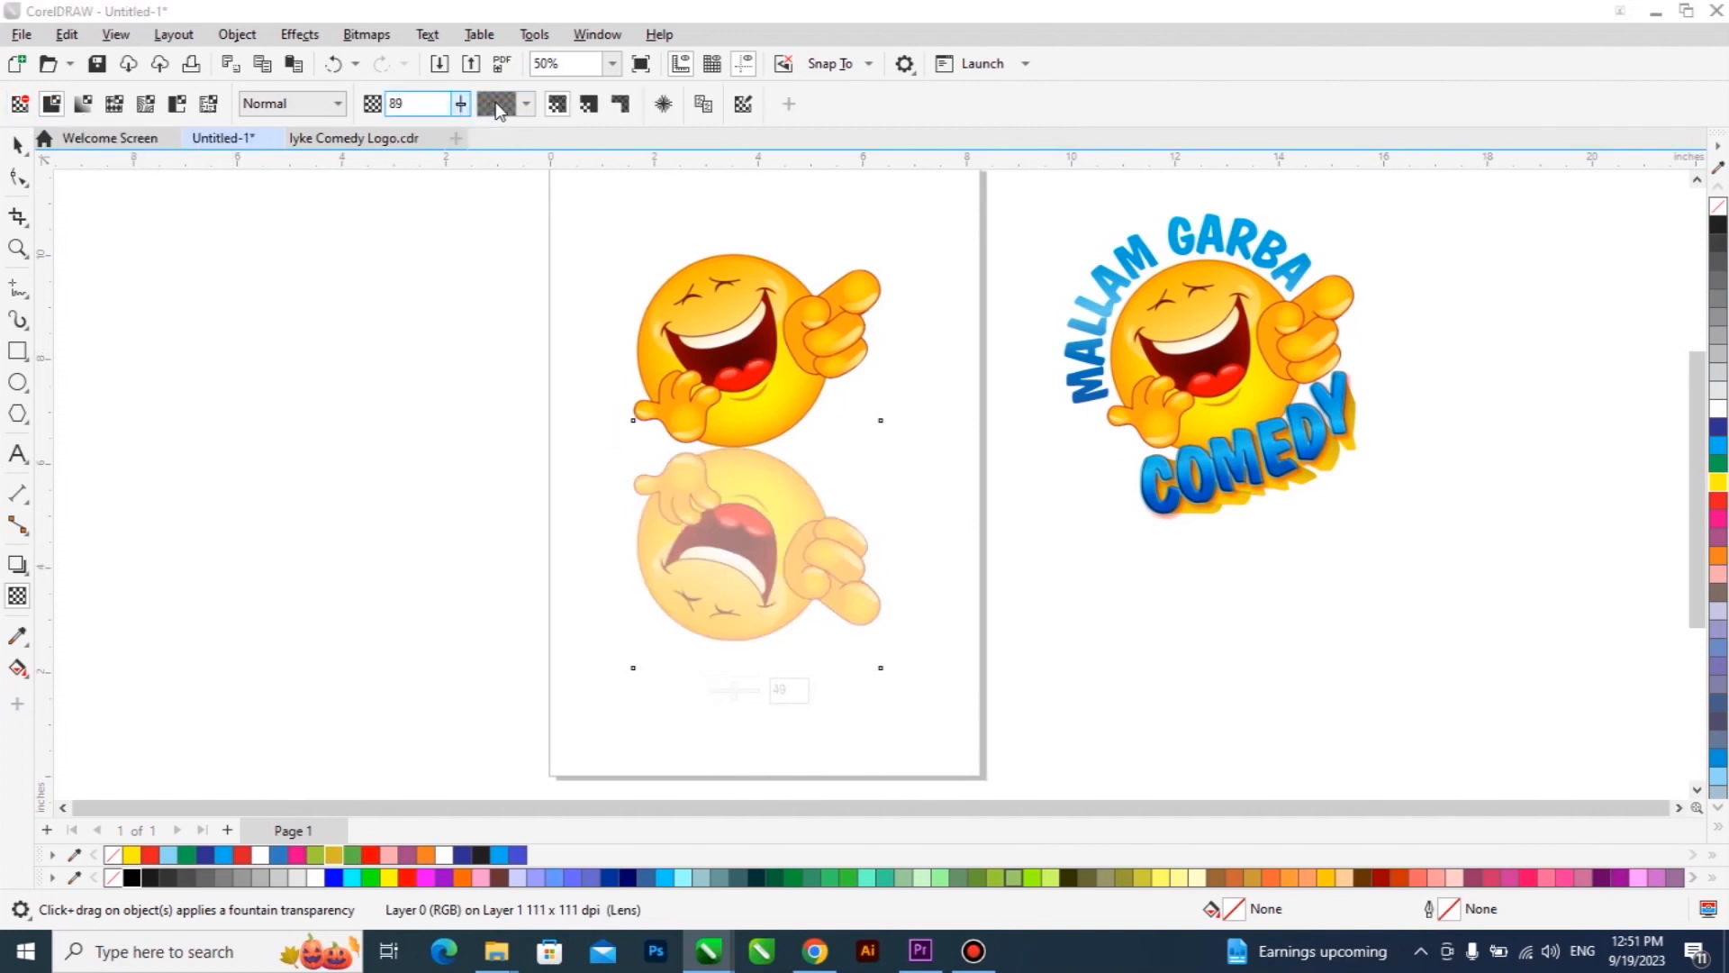
click(20, 103)
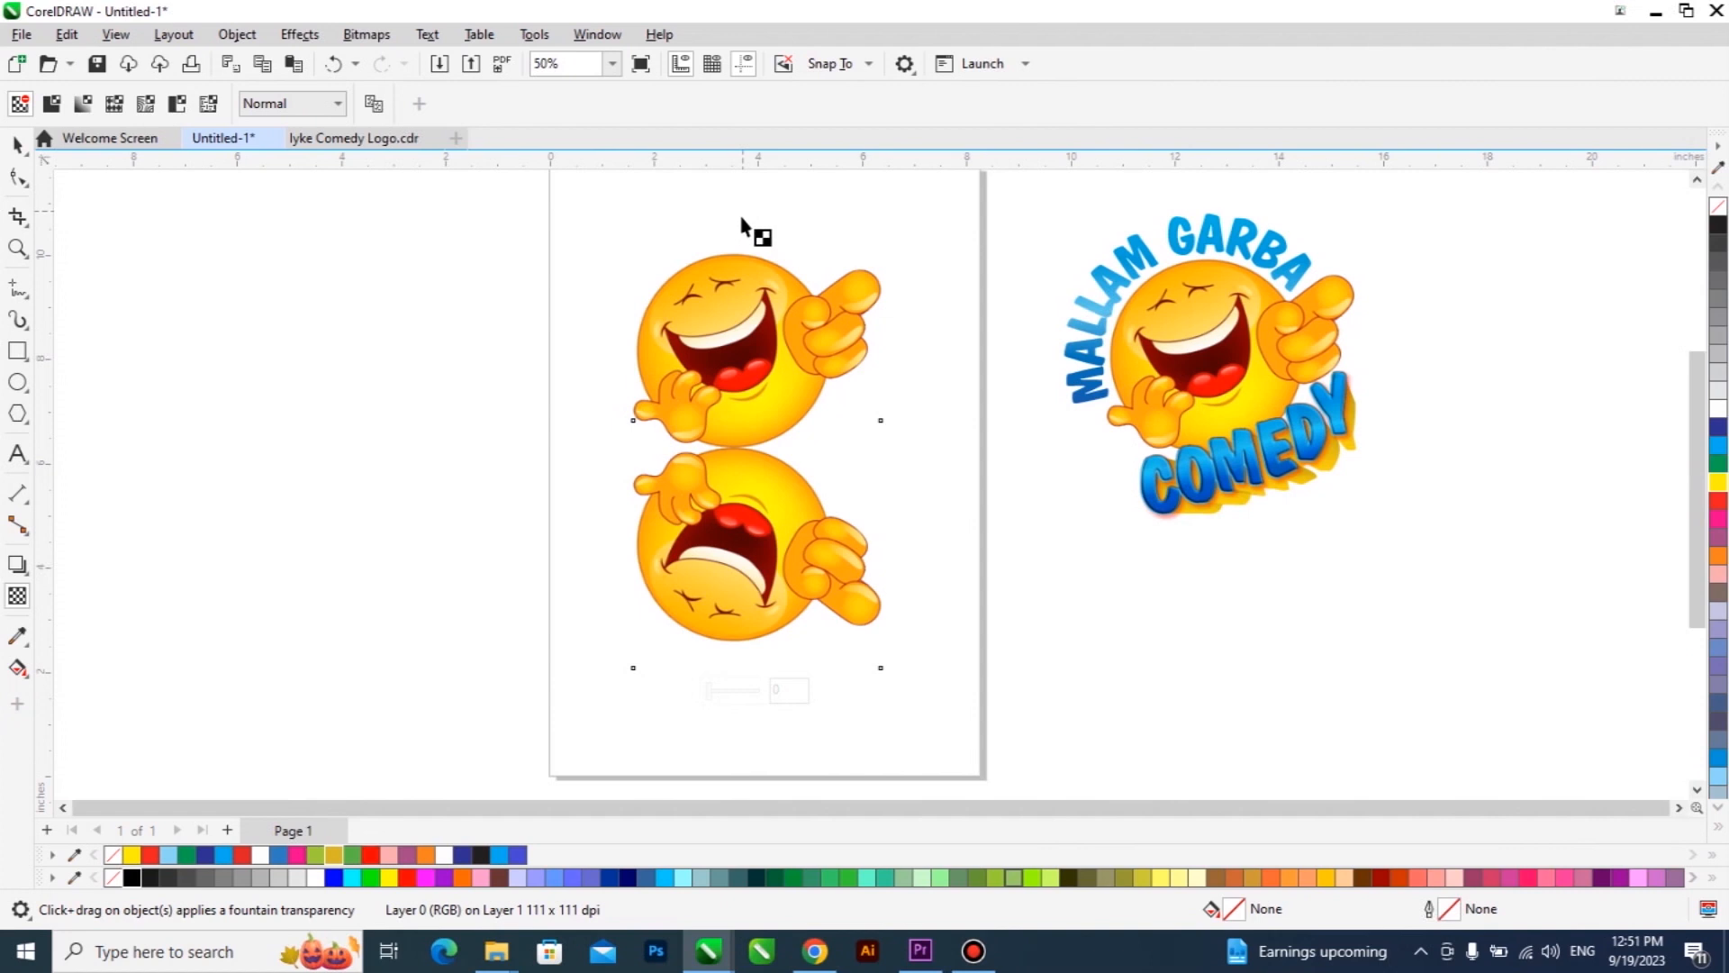
Step: Apply a vertical fountain transparency to the mirrored emoji, fading from its upper edge to its lower edge, with the midpoint moved near the start
drag(741, 436, 744, 634)
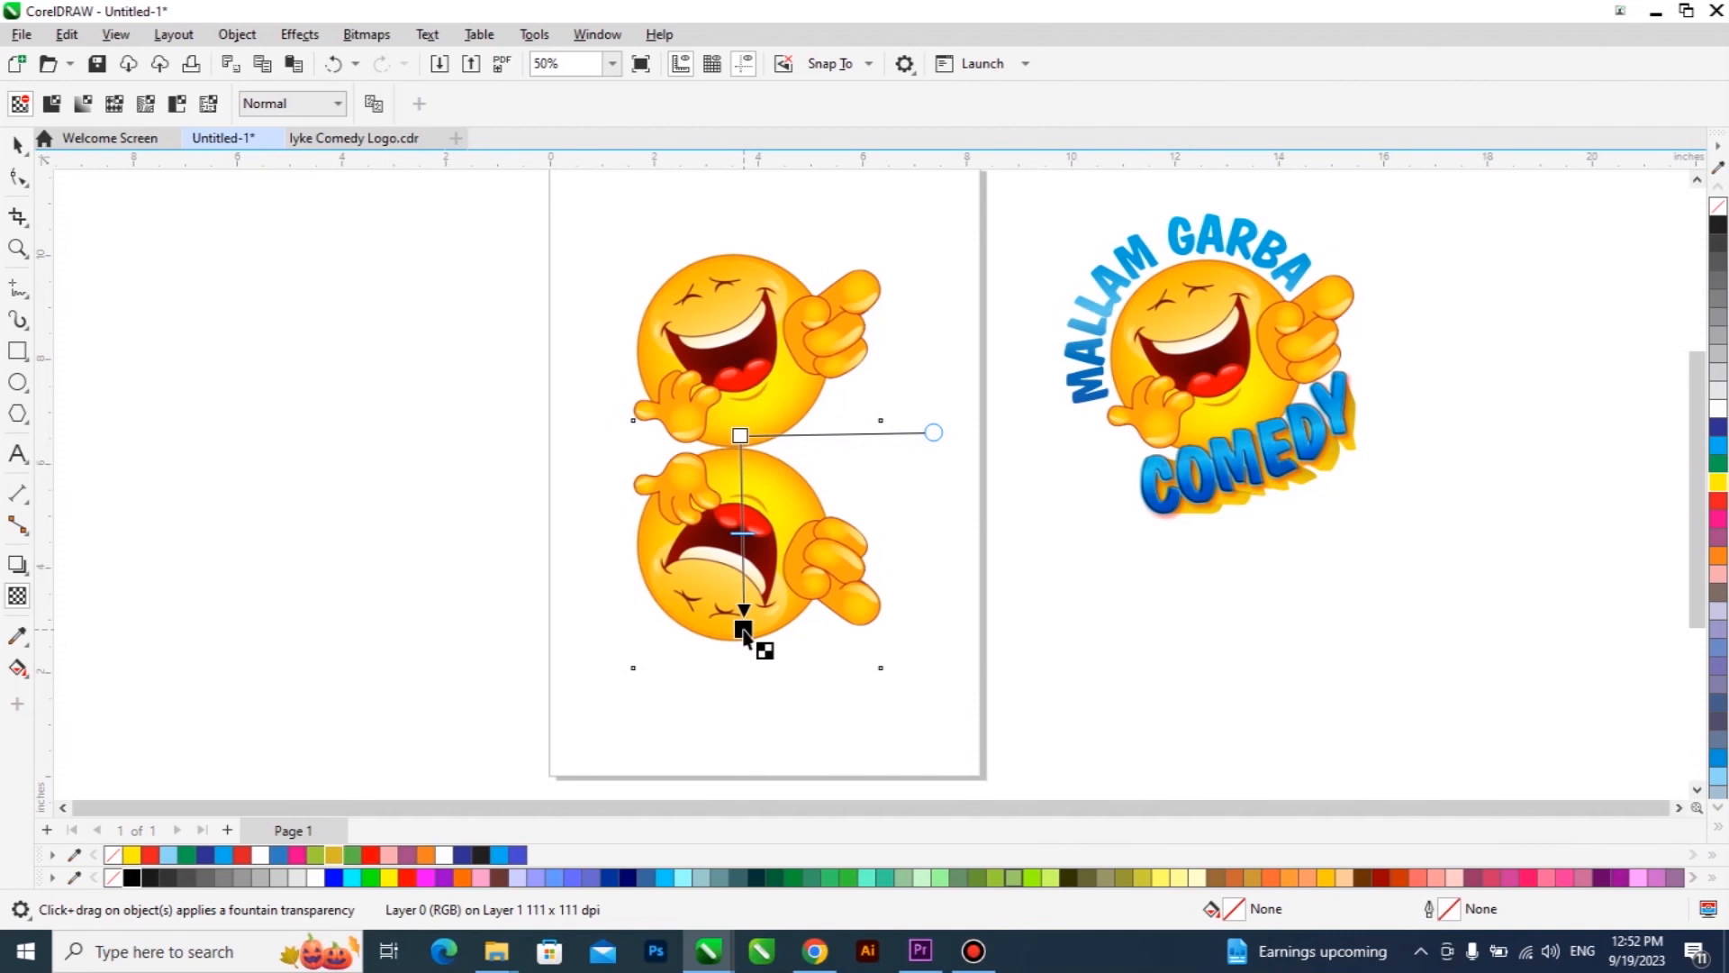
drag(744, 631, 744, 630)
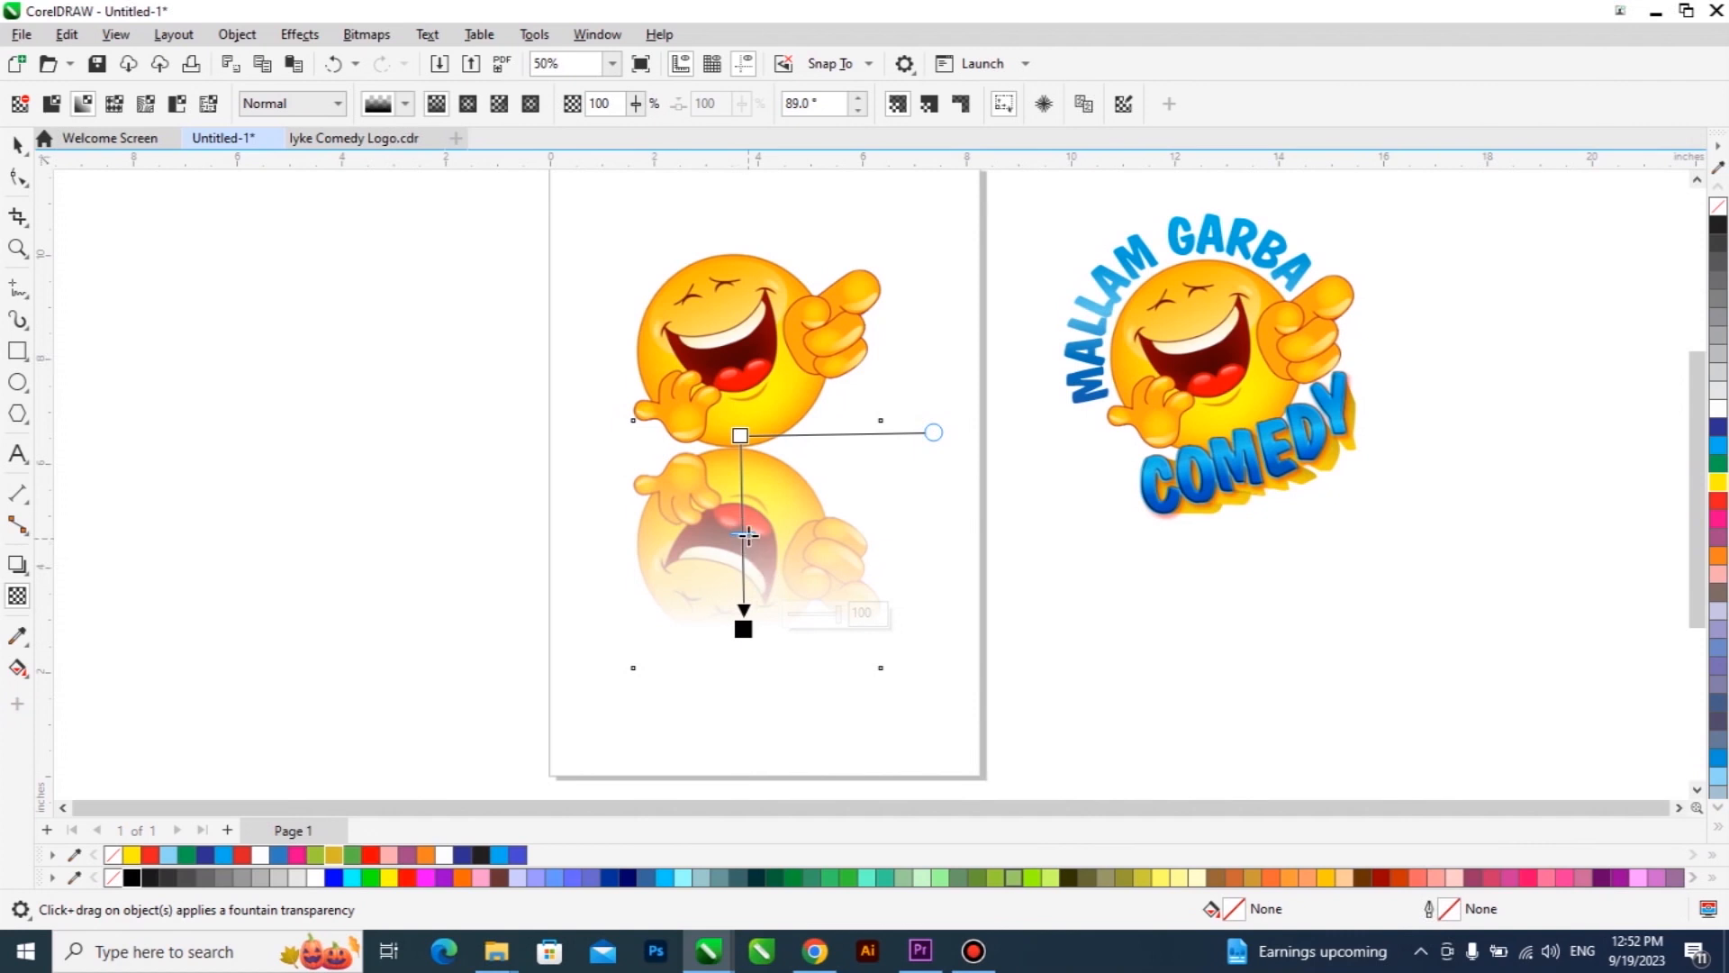
drag(743, 534, 753, 441)
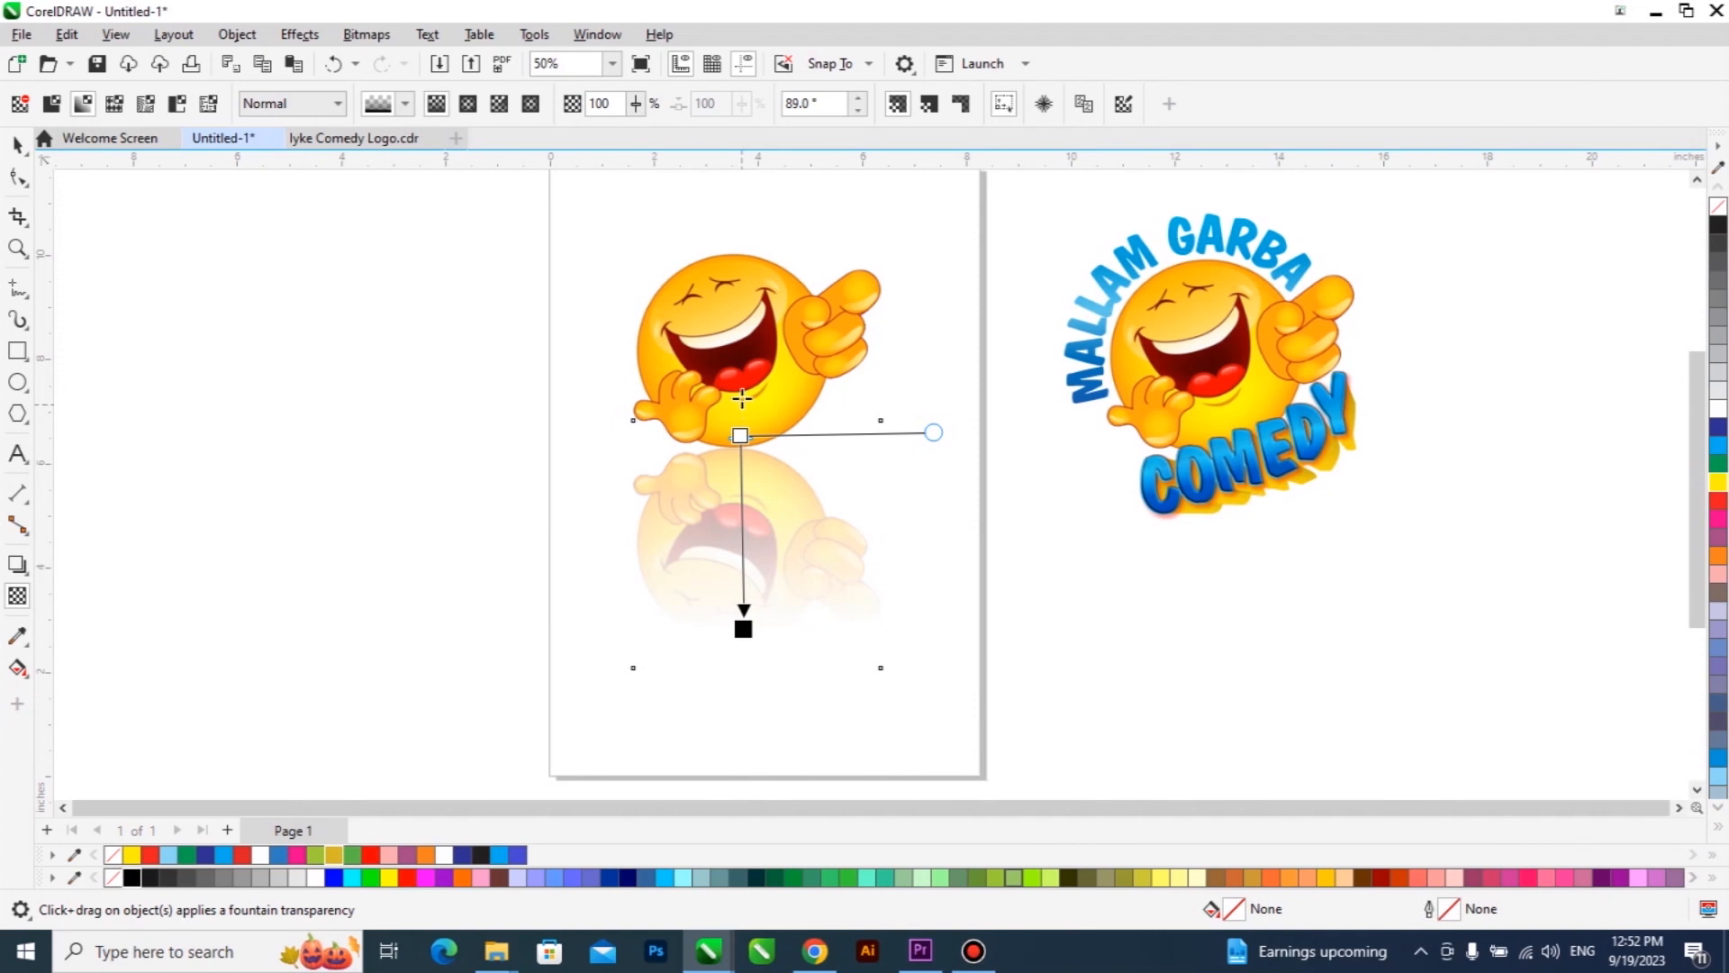
Step: Make the reflection fainter by moving the fountain transparency's start above the original emoji and its end slightly higher
drag(740, 436, 735, 223)
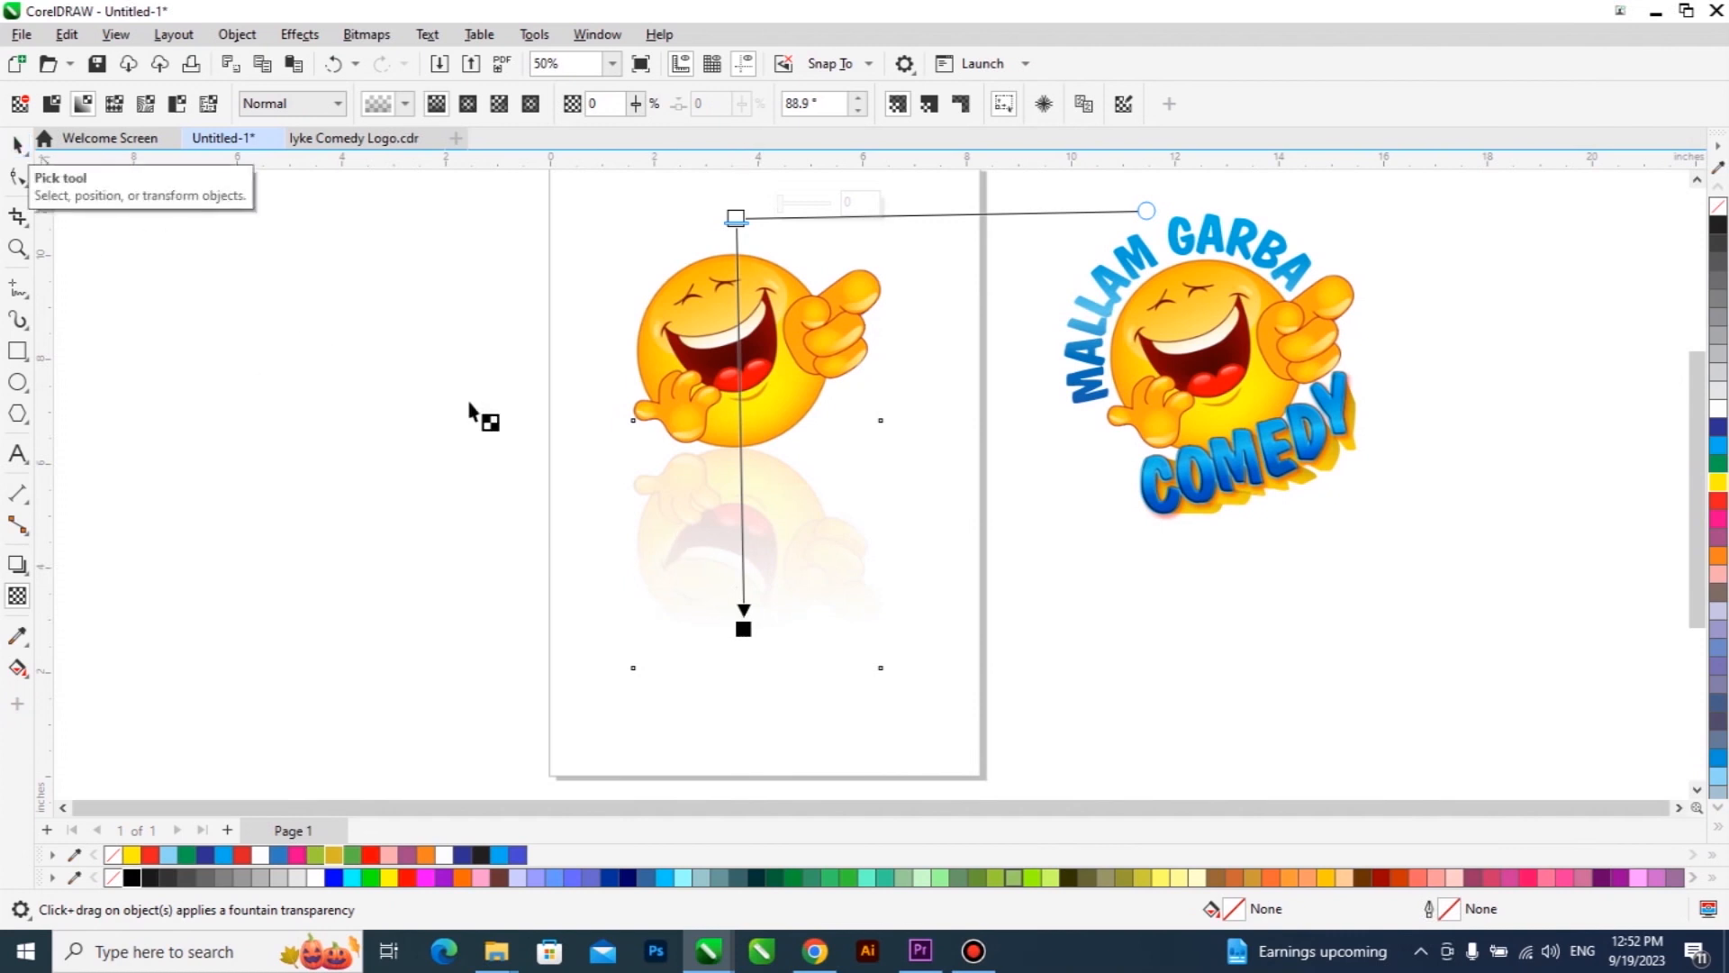
scroll(744, 629, up, 1)
scroll(744, 628, up, 1)
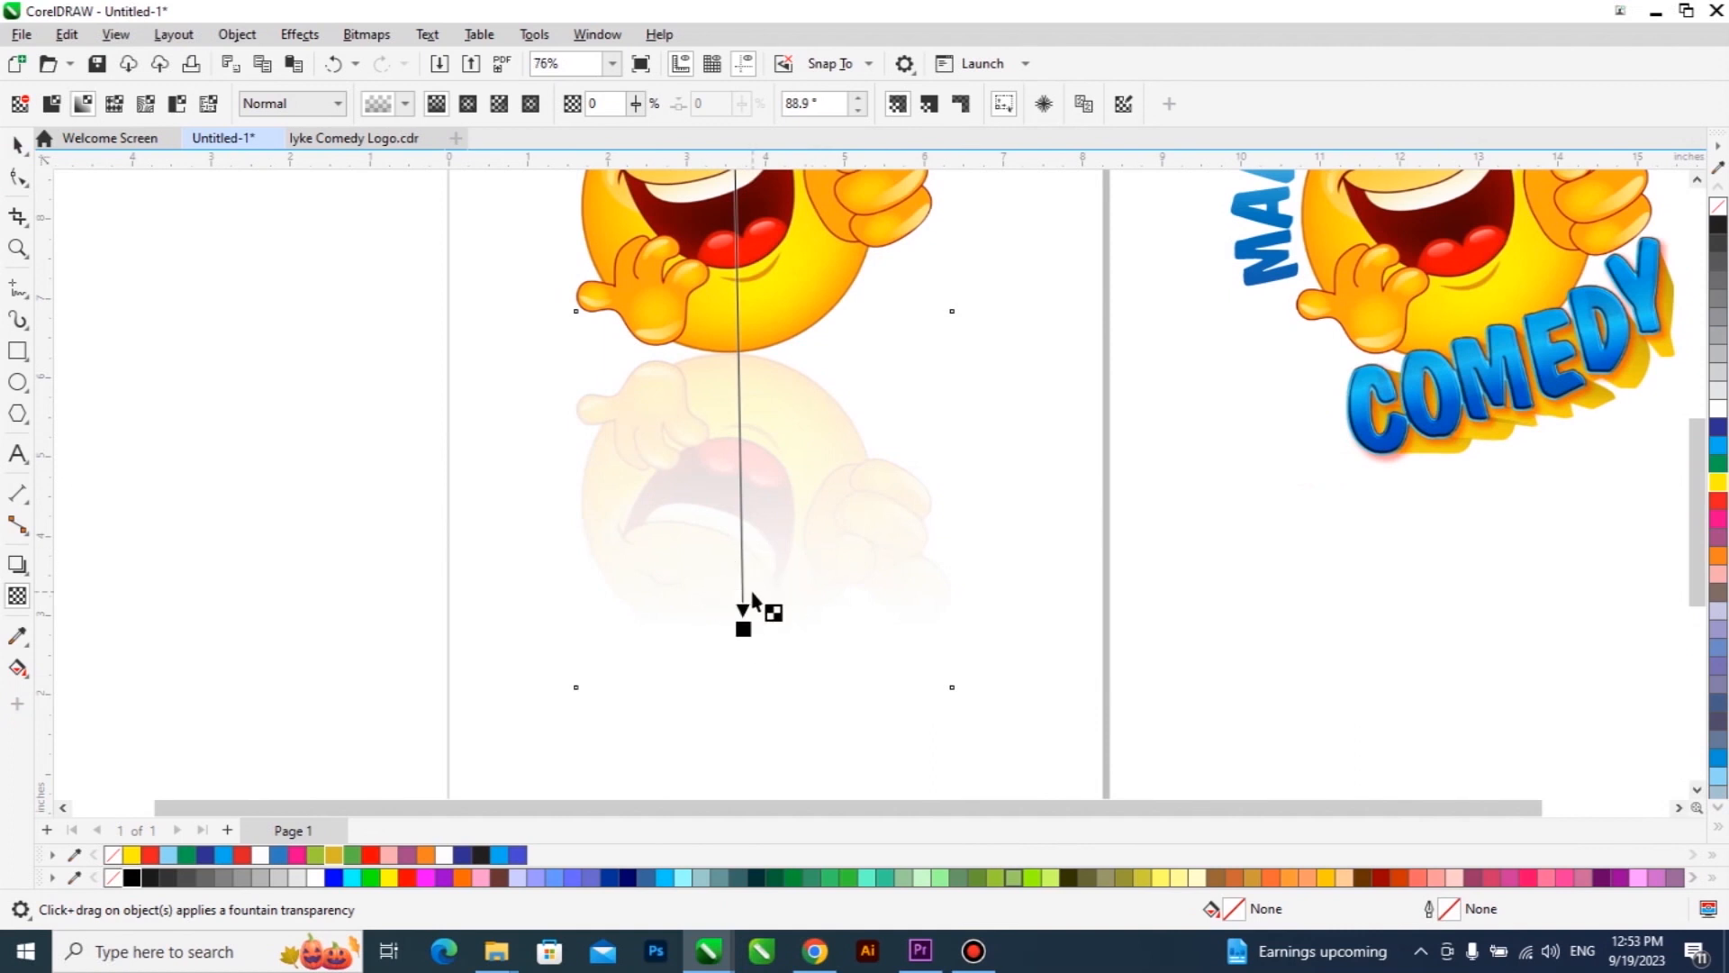
scroll(752, 599, down, 1)
mouse_move(746, 617)
mouse_down()
mouse_move(745, 672)
mouse_move(744, 590)
mouse_up()
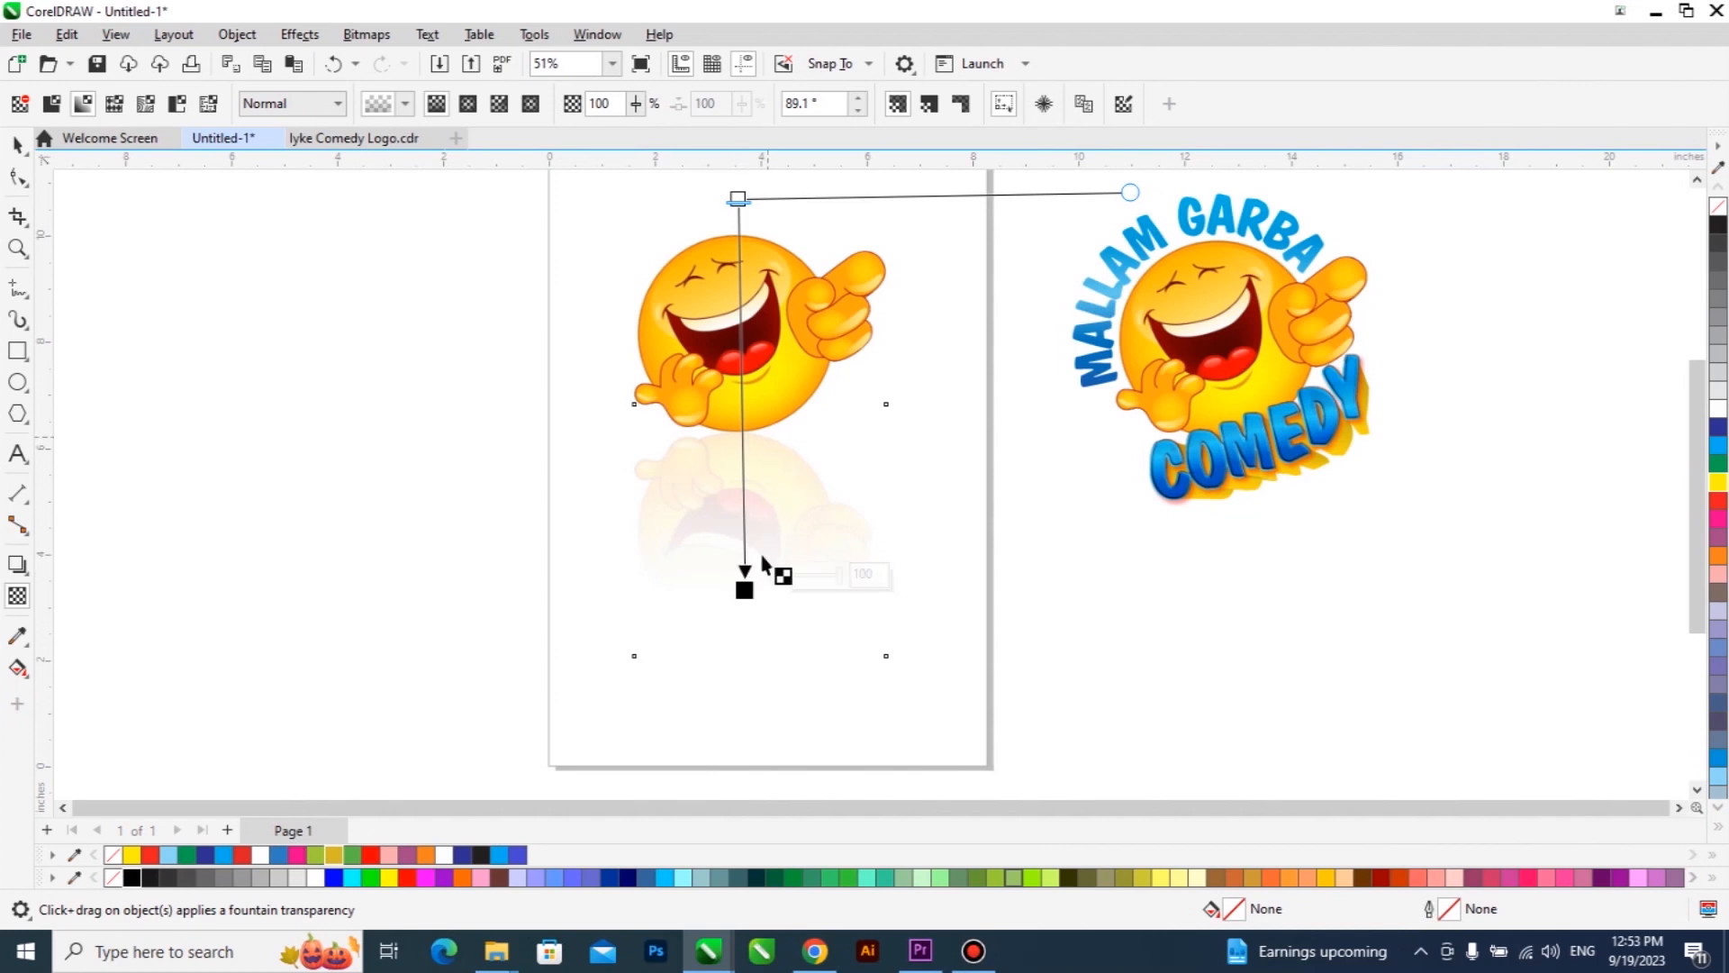
Step: Try slanting the reflection's fountain transparency diagonally, and undo the change
drag(1130, 192, 916, 413)
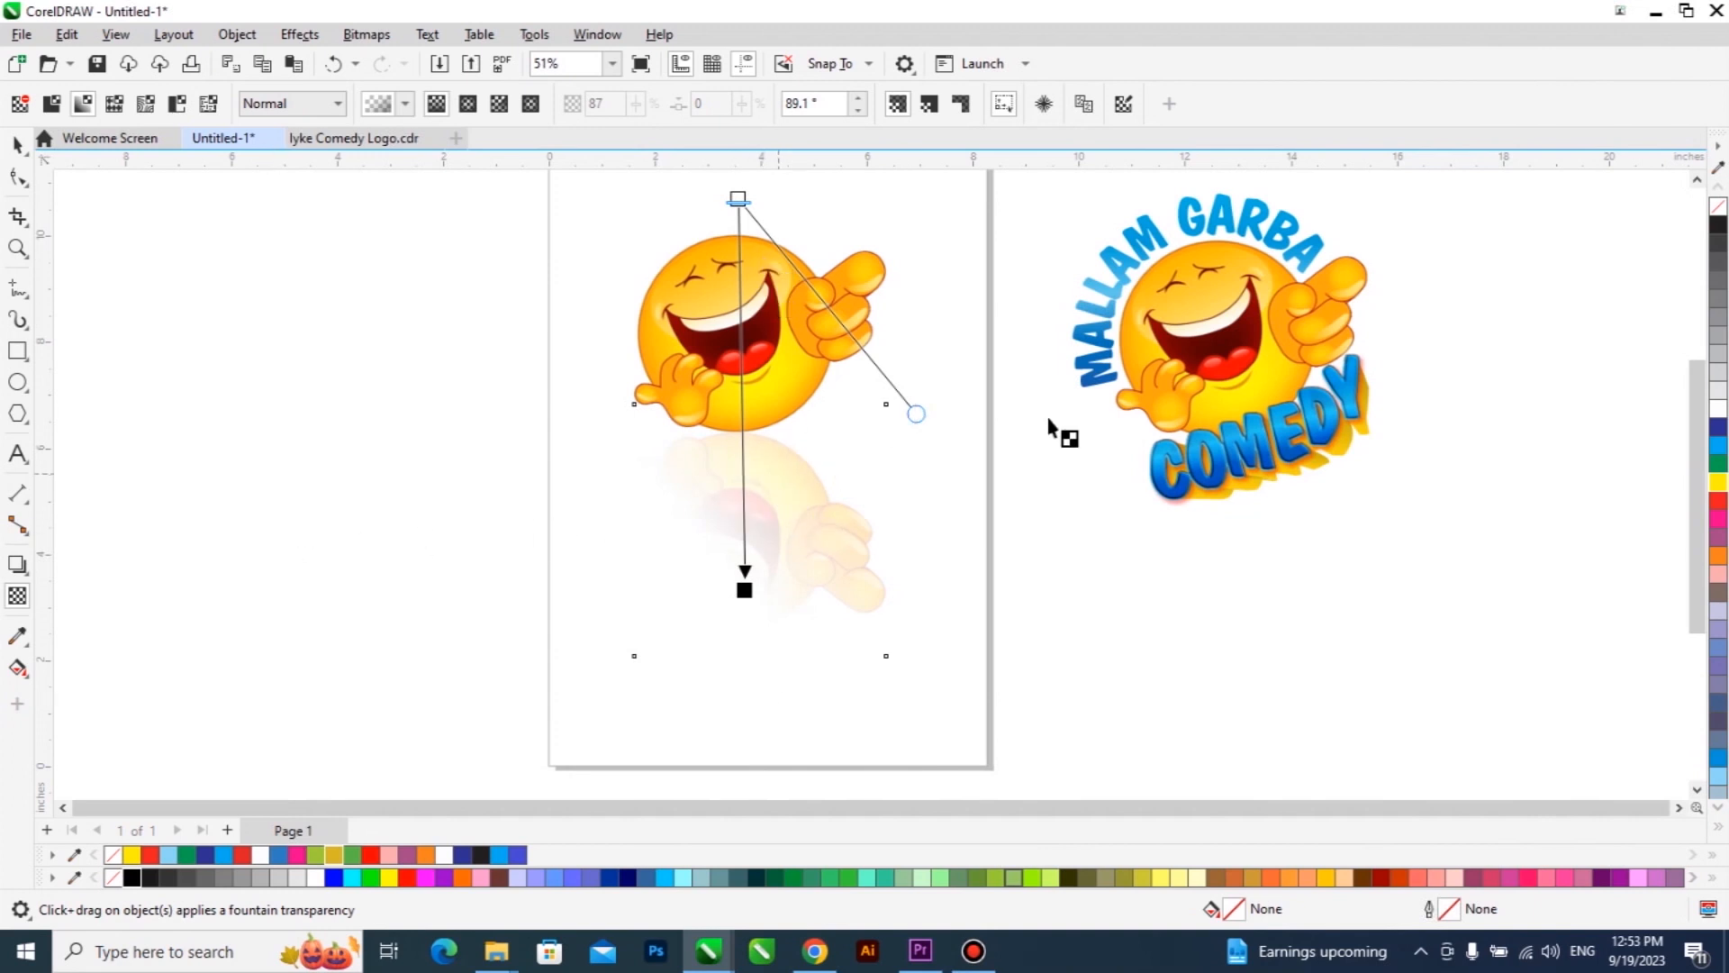
key(ctrl+z)
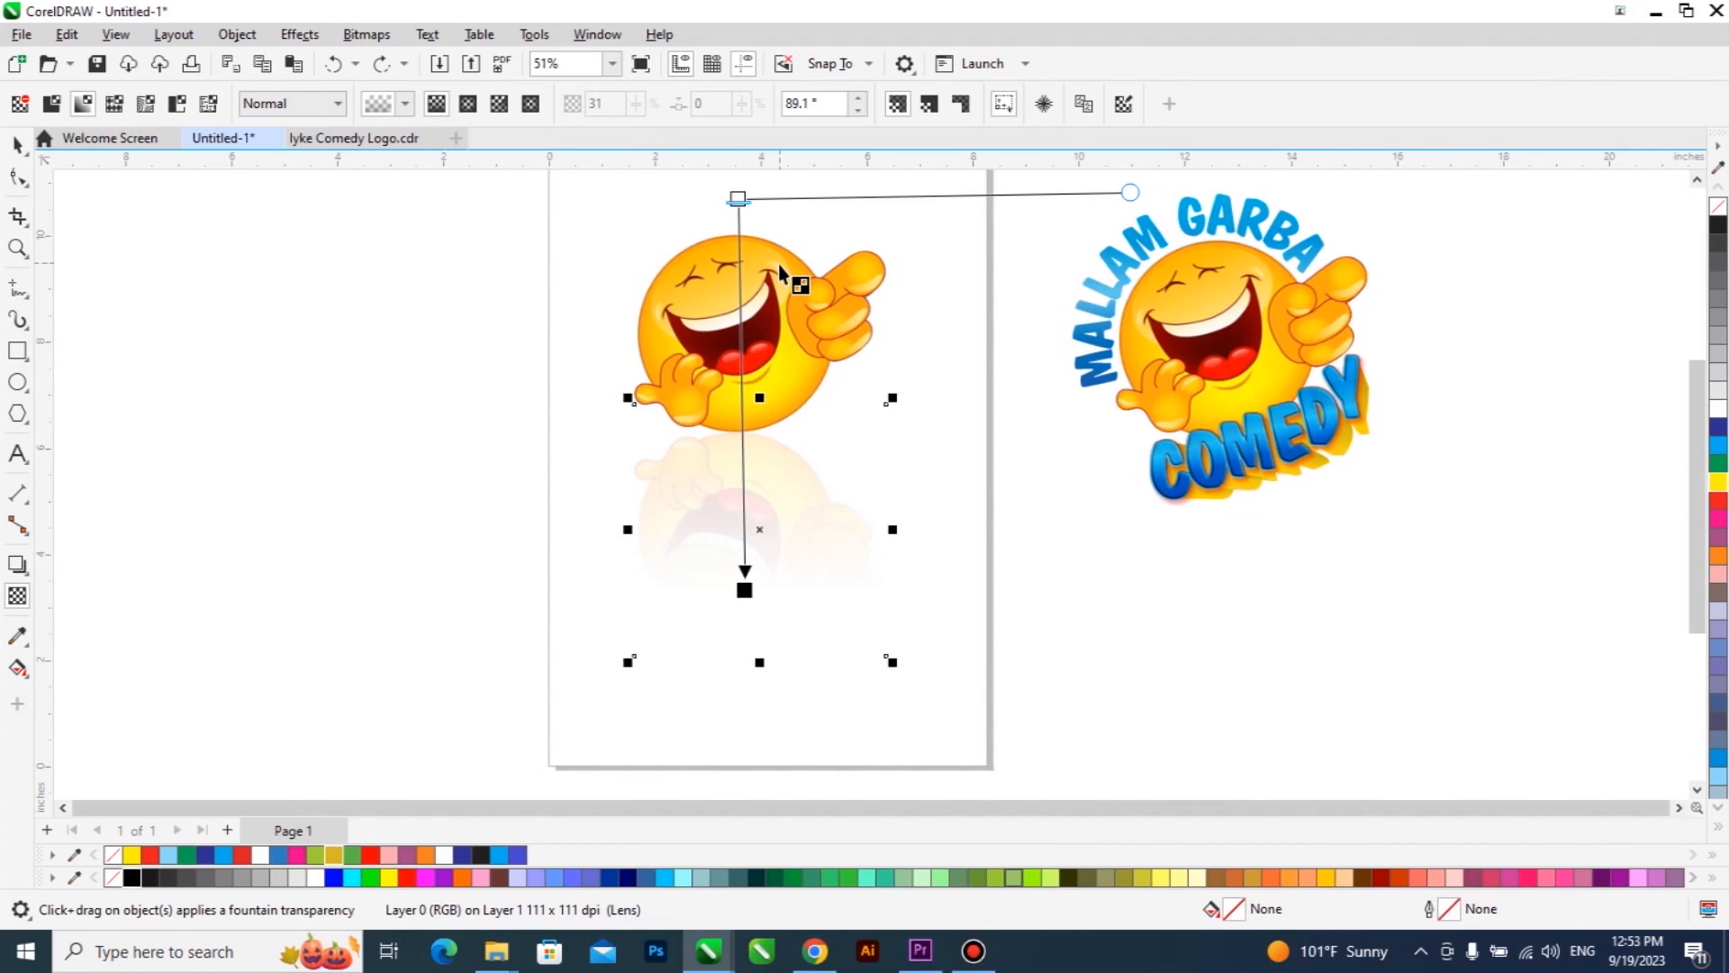
Step: Add a page-sized rectangle behind the emoji and its reflection, filled yellow (C0 M0 Y100 K0)
click(17, 145)
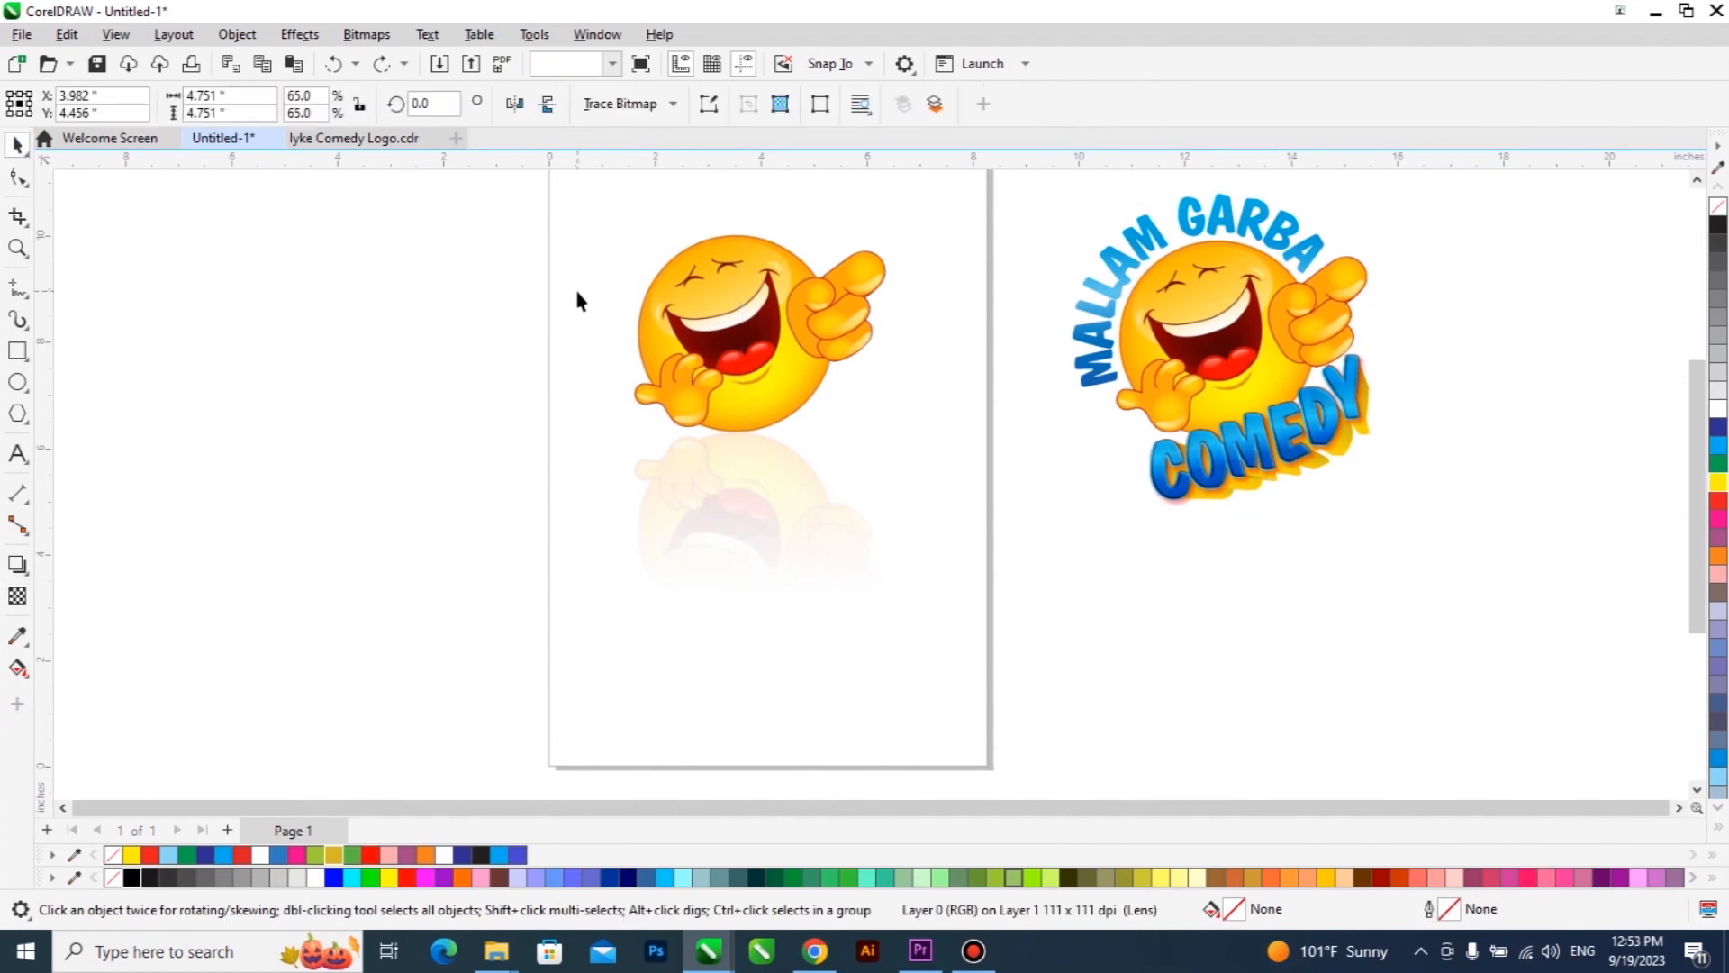
double_click(17, 351)
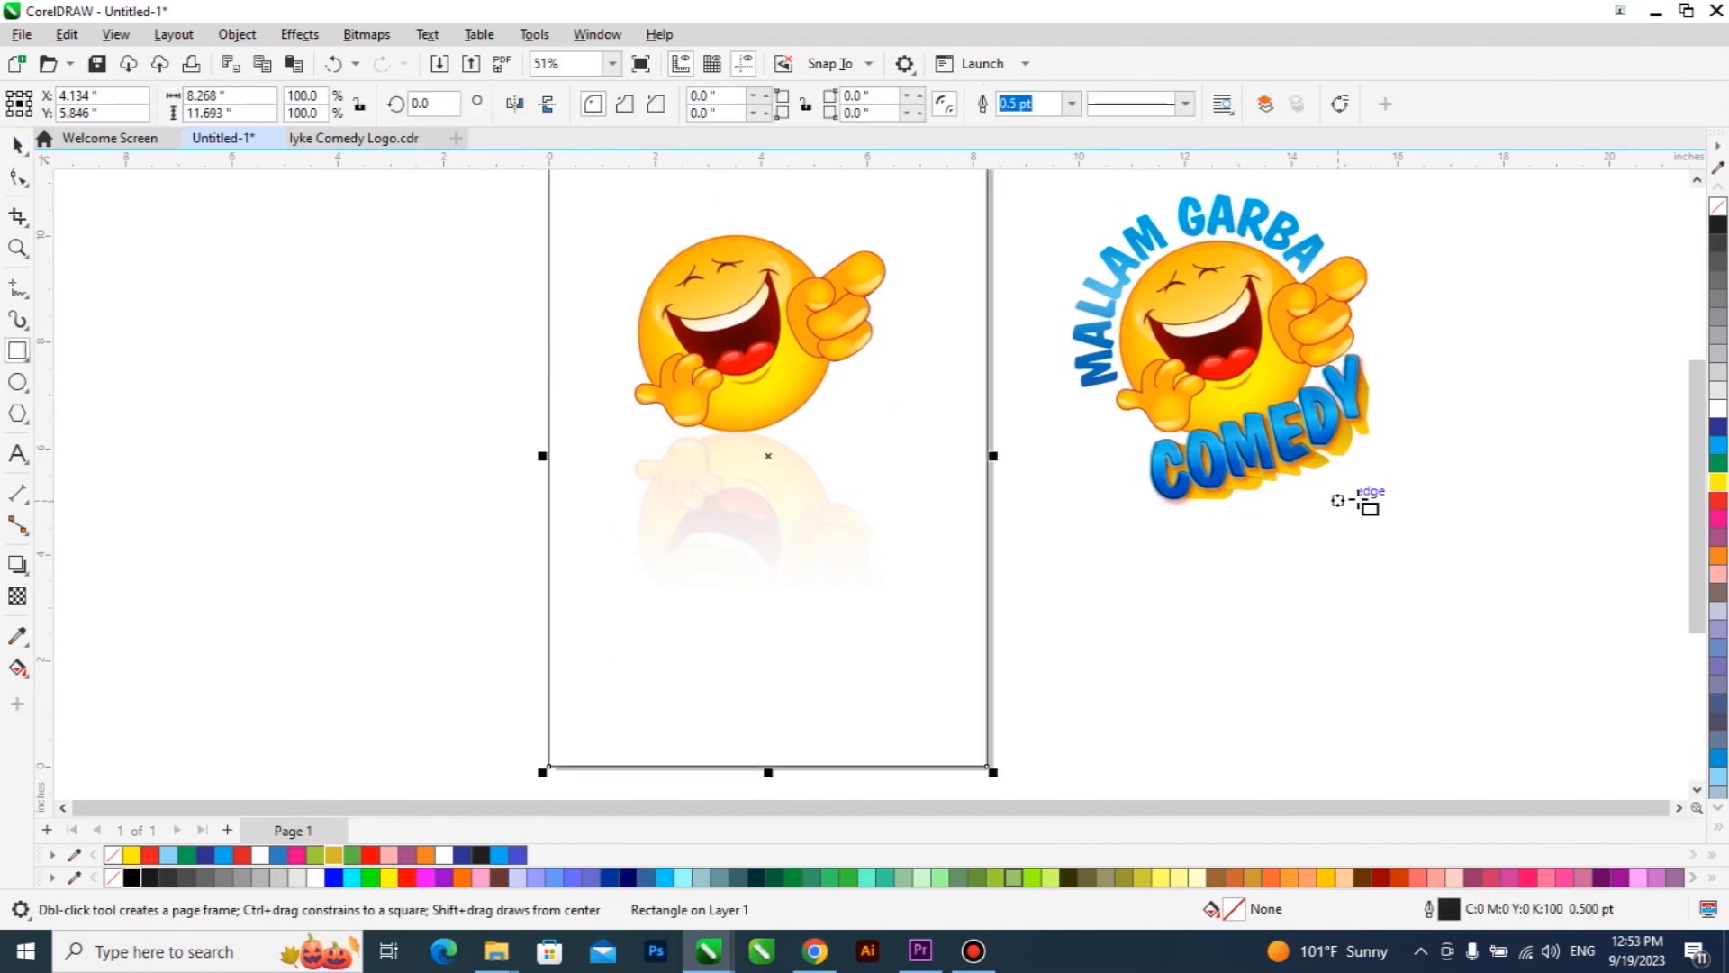
click(1718, 484)
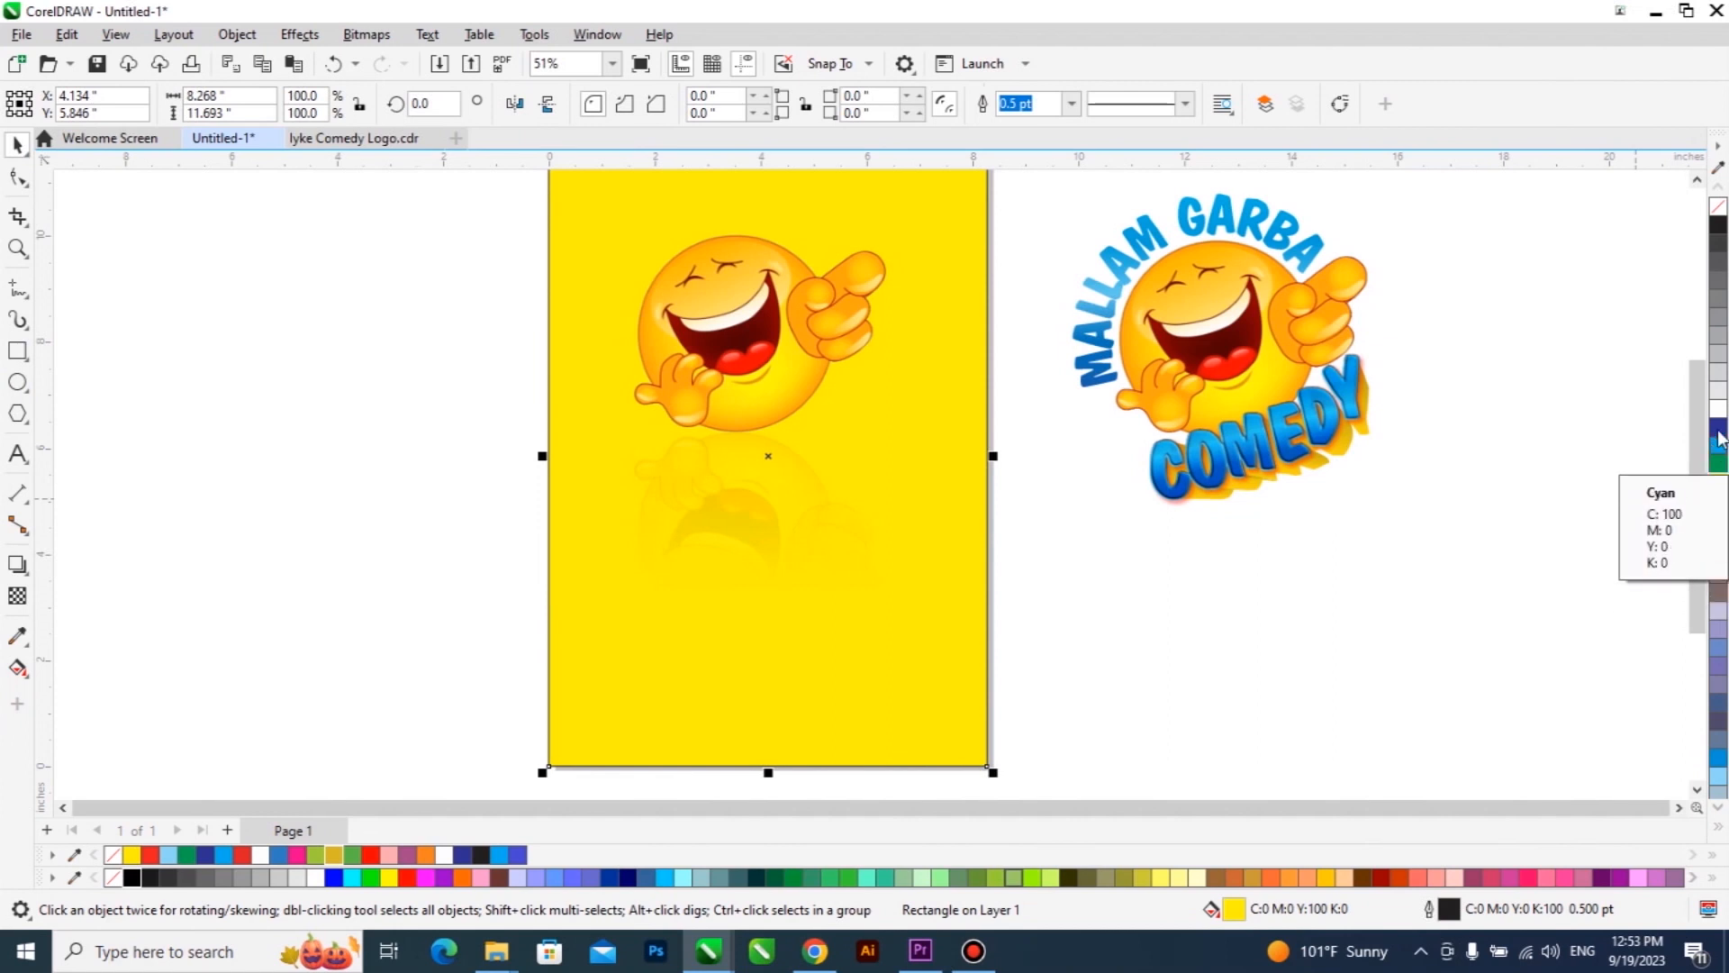
Step: Select the emoji together with its reflection and scale both to about 61% in the upper-left part of the page
scroll(1019, 618, down, 2)
click(1040, 295)
drag(1040, 295, 755, 632)
drag(837, 403, 812, 407)
drag(903, 622, 836, 502)
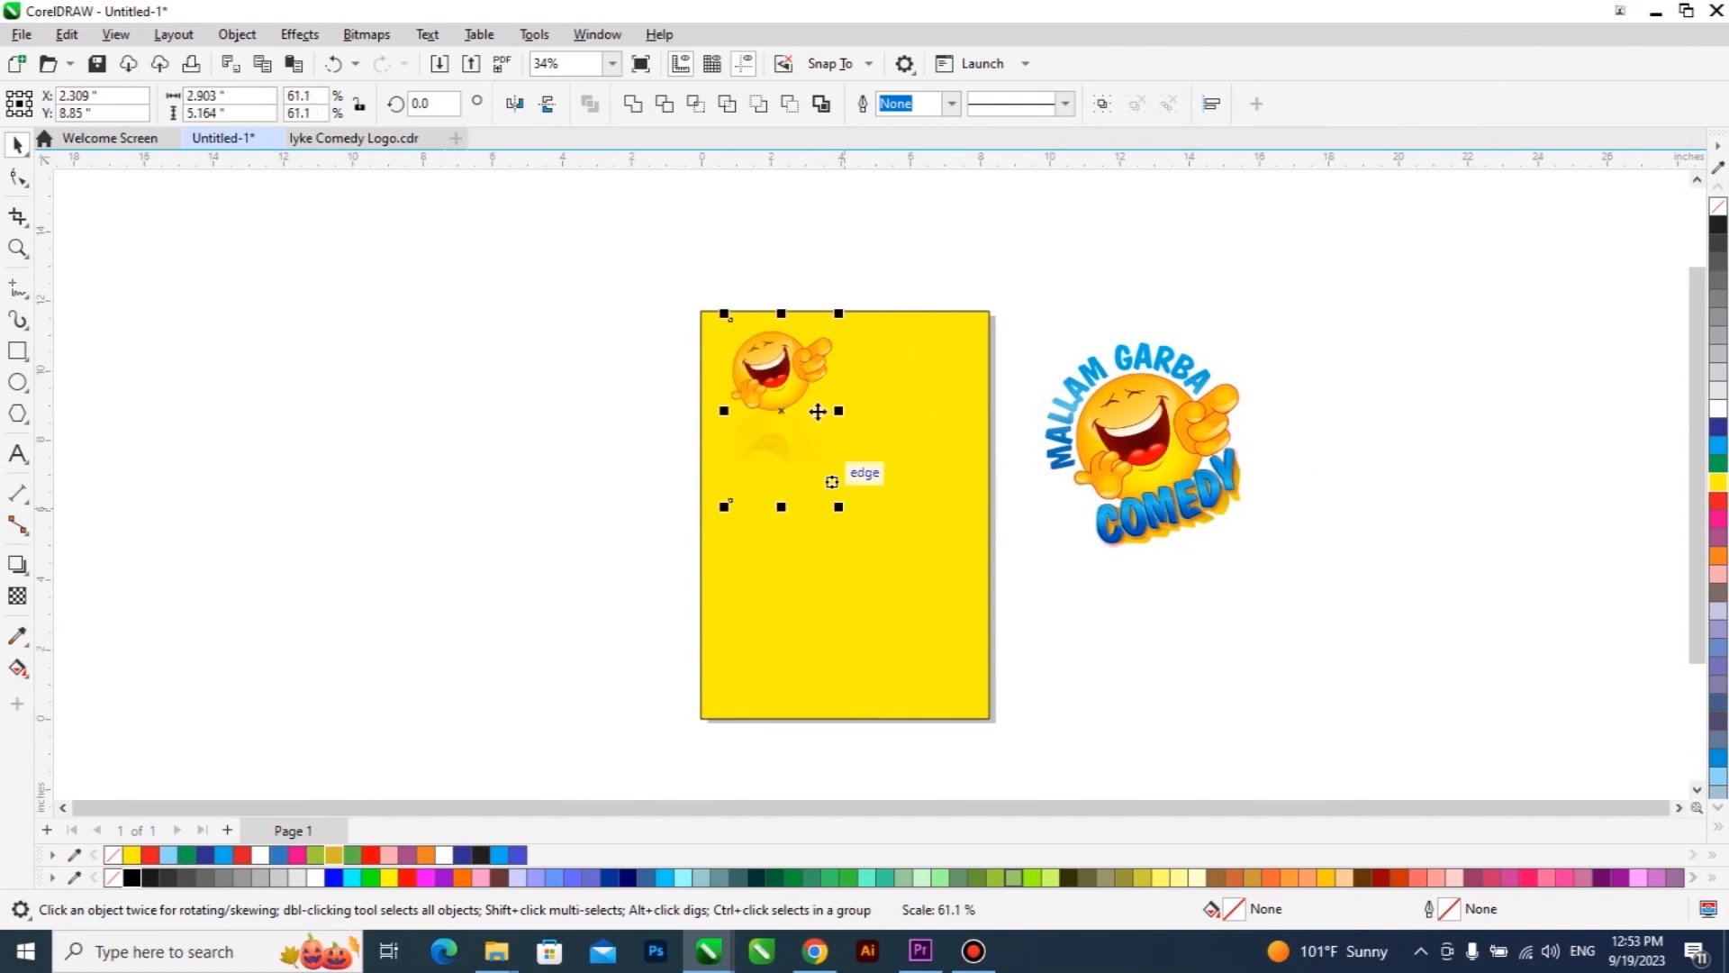
scroll(797, 391, up, 2)
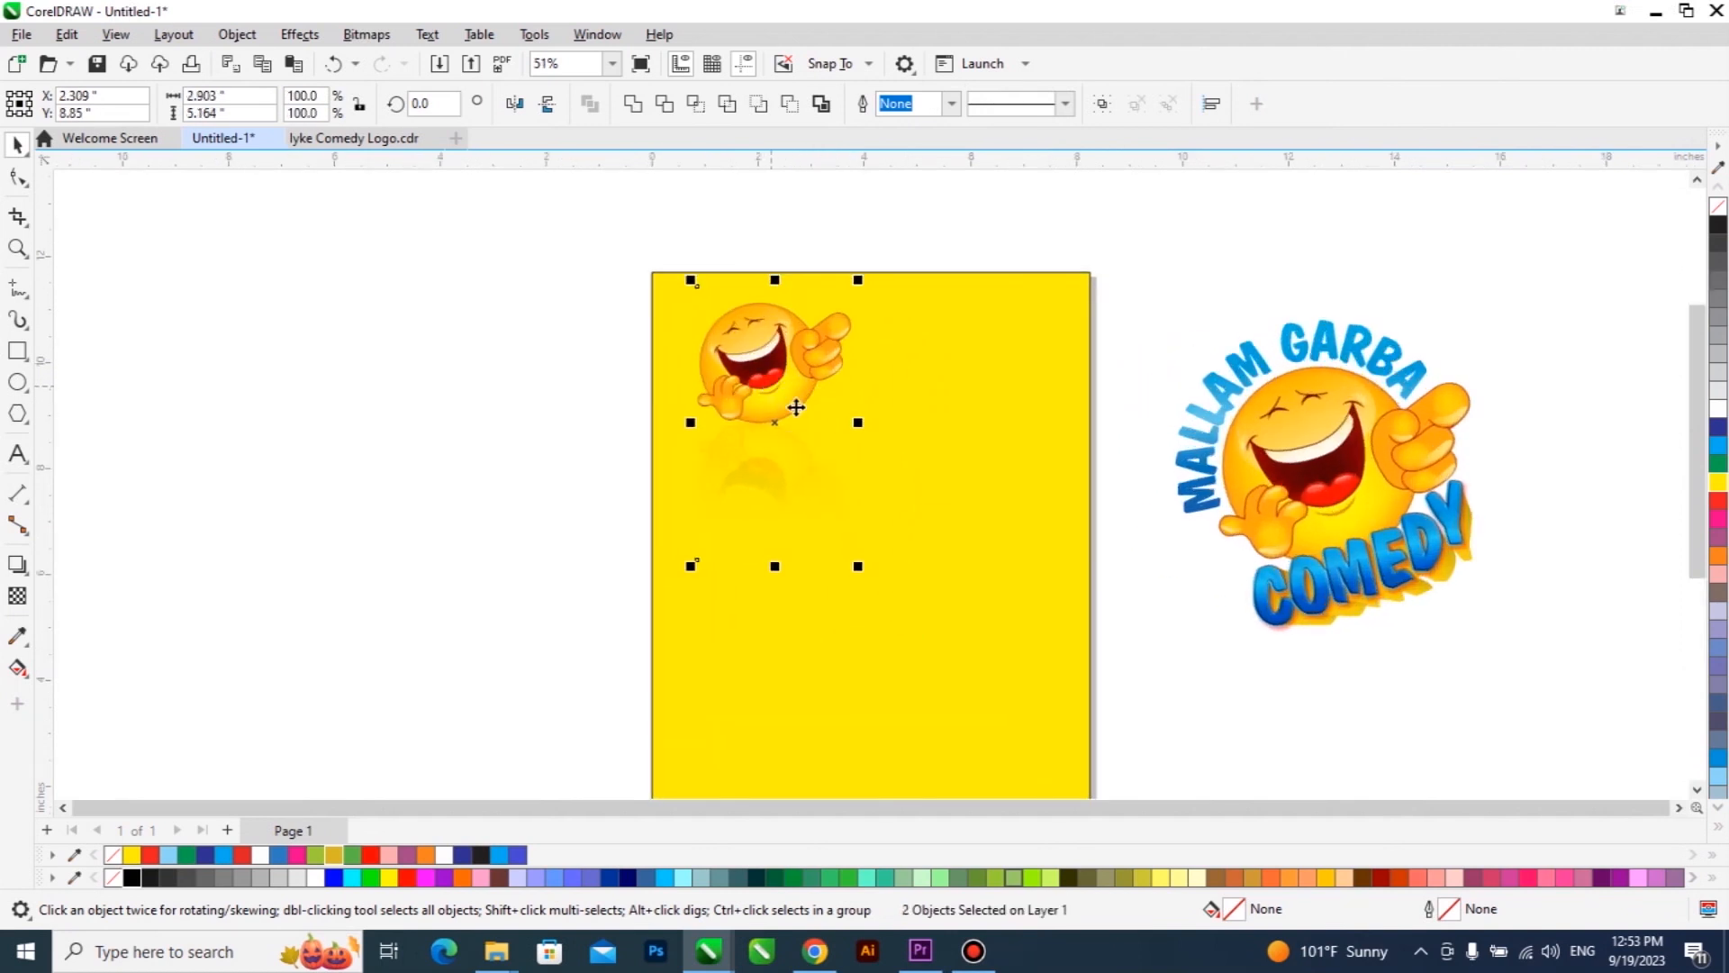
scroll(792, 464, up, 2)
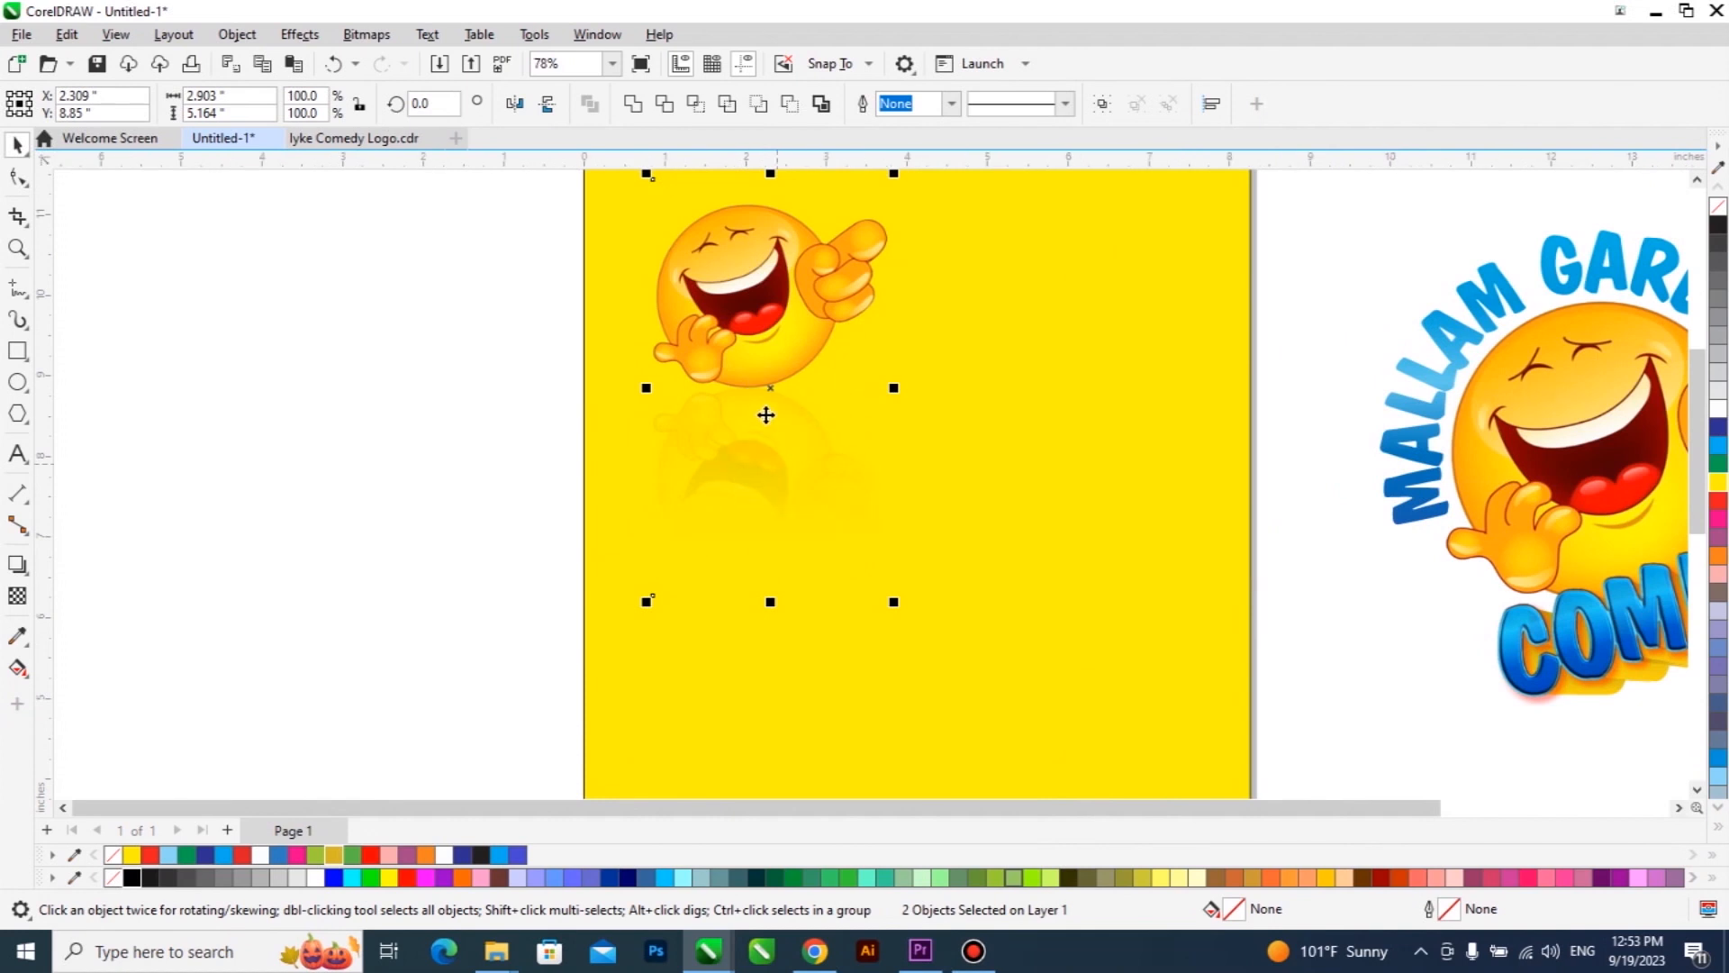
scroll(530, 433, down, 1)
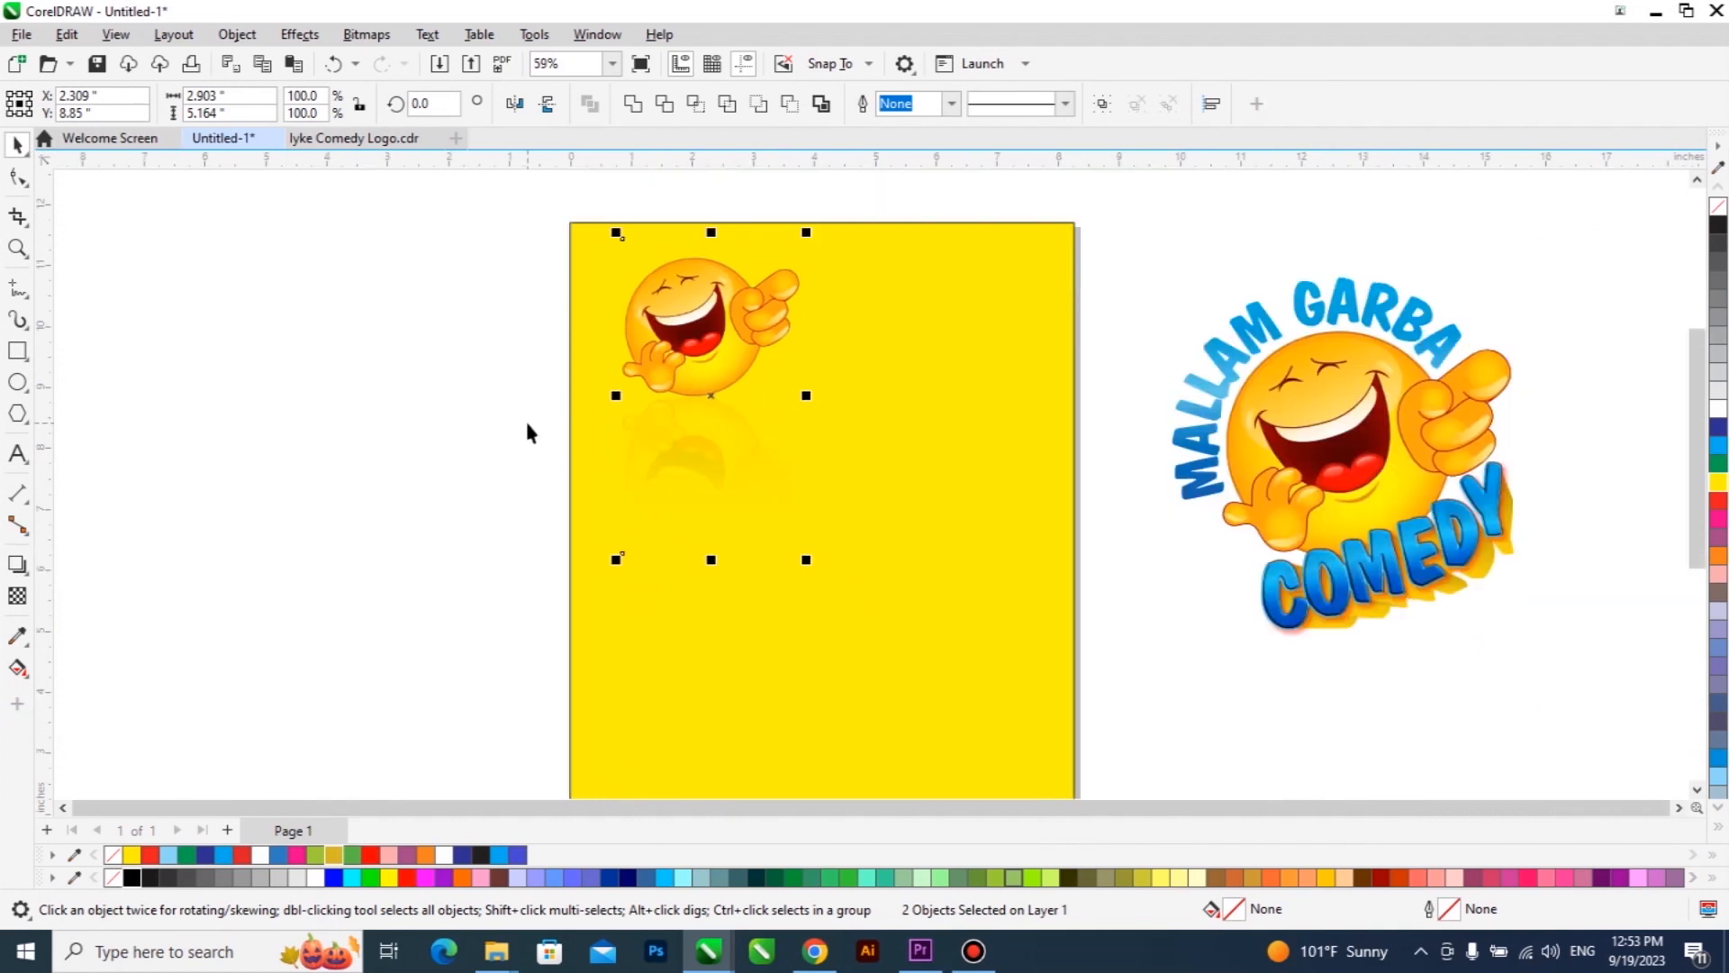
Step: Enlarge the emoji together with its reflection to about 4.9 × 8.7 in and place both near the horizontal middle of the yellow page
click(969, 542)
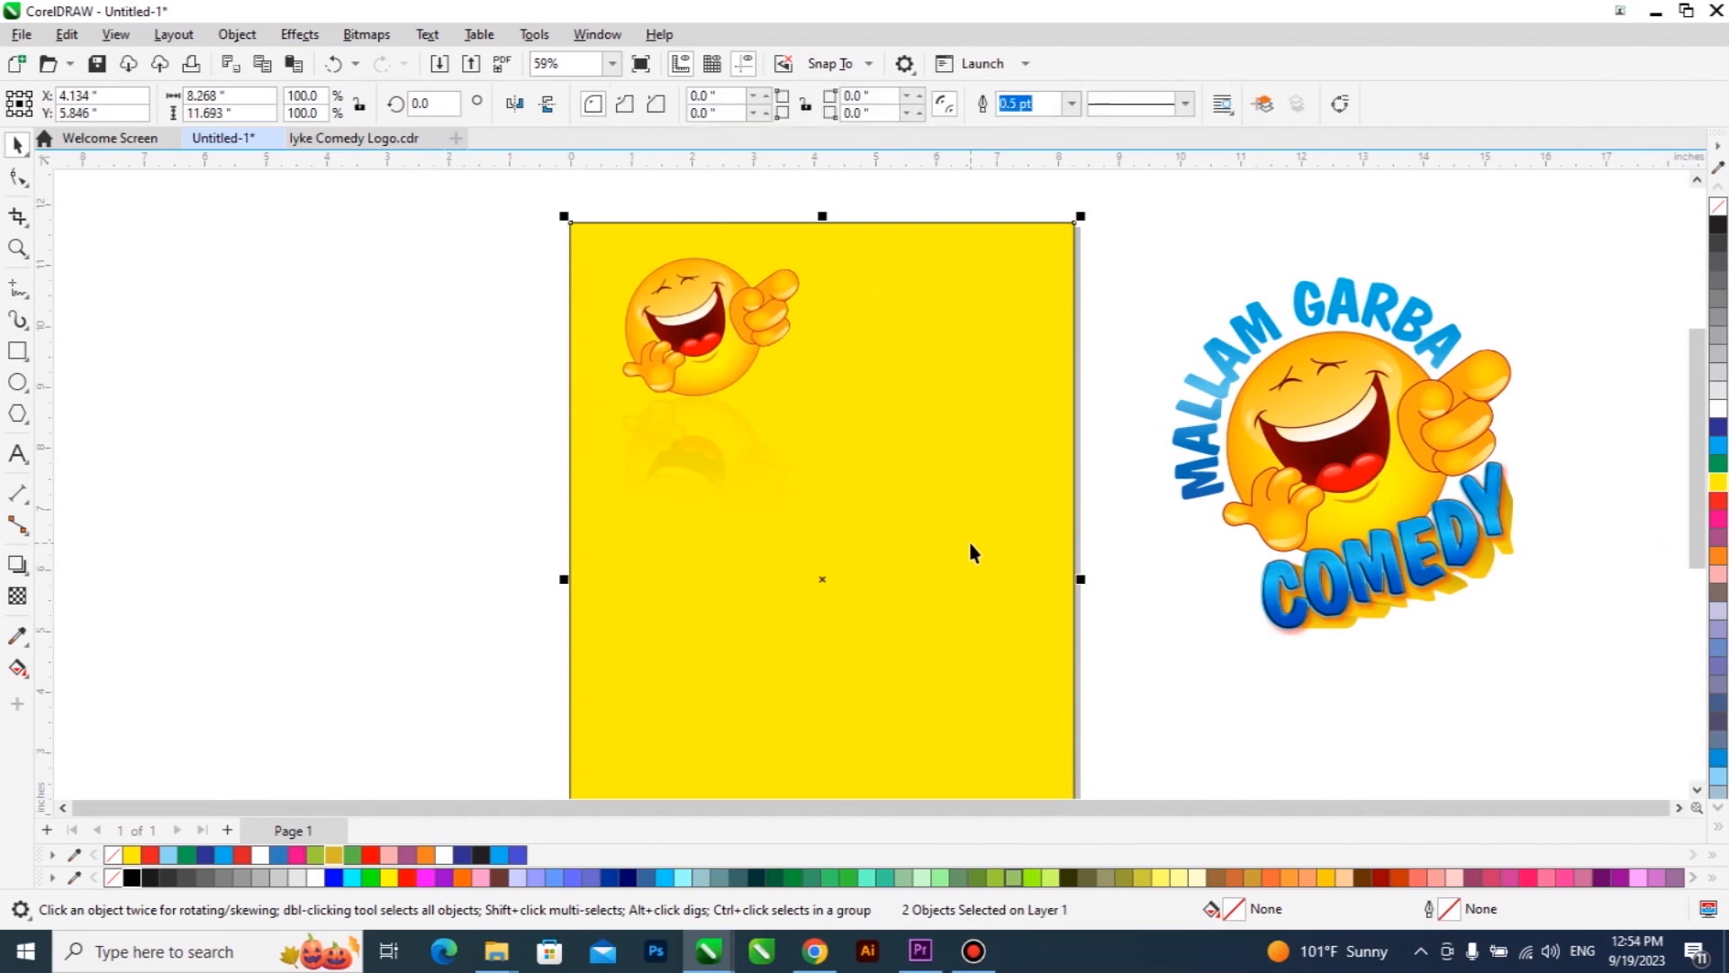
scroll(914, 449, down, 1)
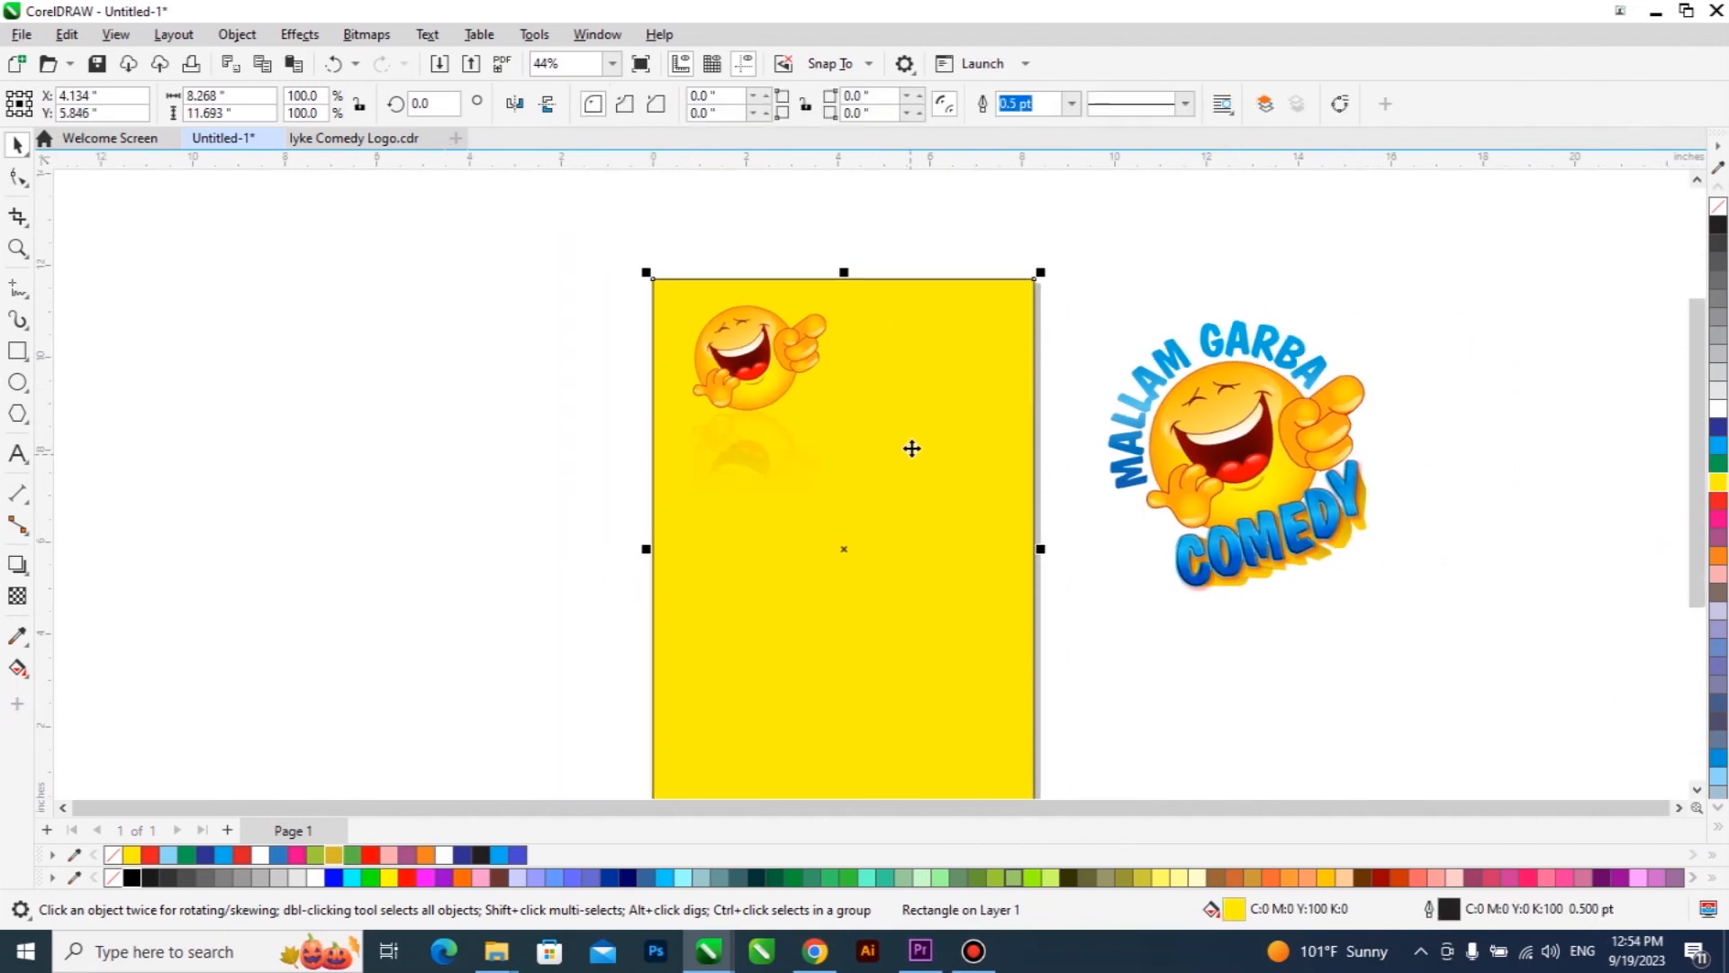
drag(576, 263, 964, 583)
drag(878, 529, 1010, 696)
drag(804, 416, 854, 419)
scroll(880, 625, down, 1)
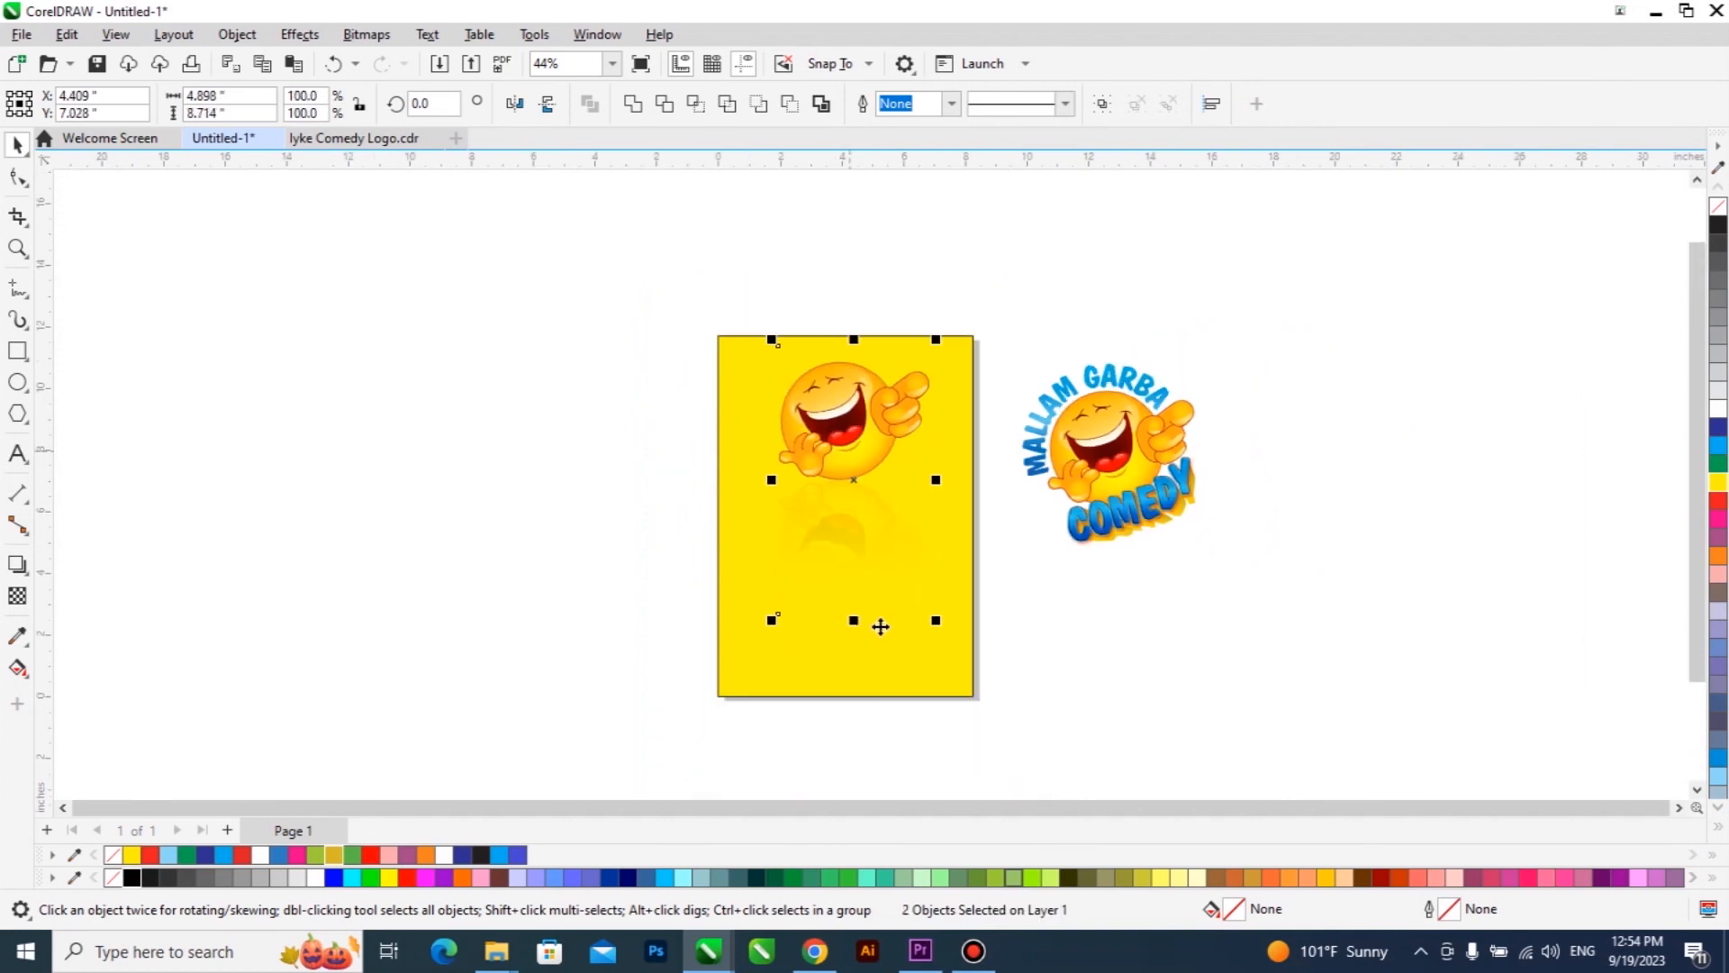
scroll(764, 591, up, 1)
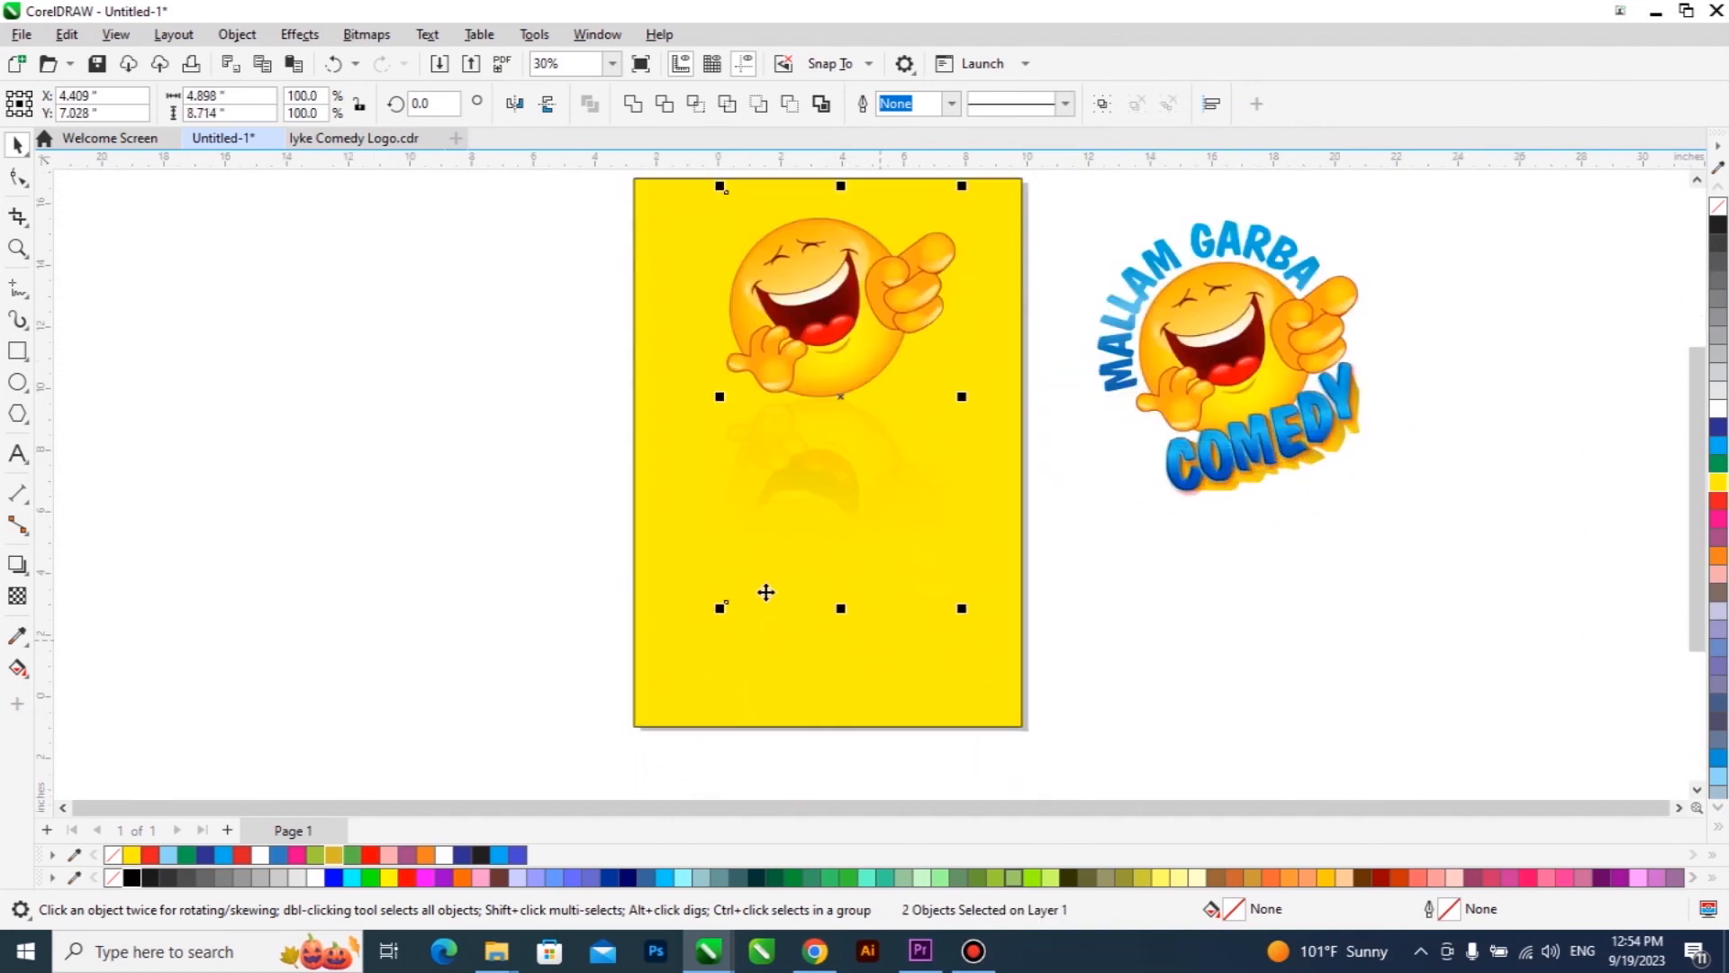
Step: Add artistic text beside the page reading "Funny" on the first line and "Comedian" on the second
click(17, 455)
click(418, 568)
text(Comic)
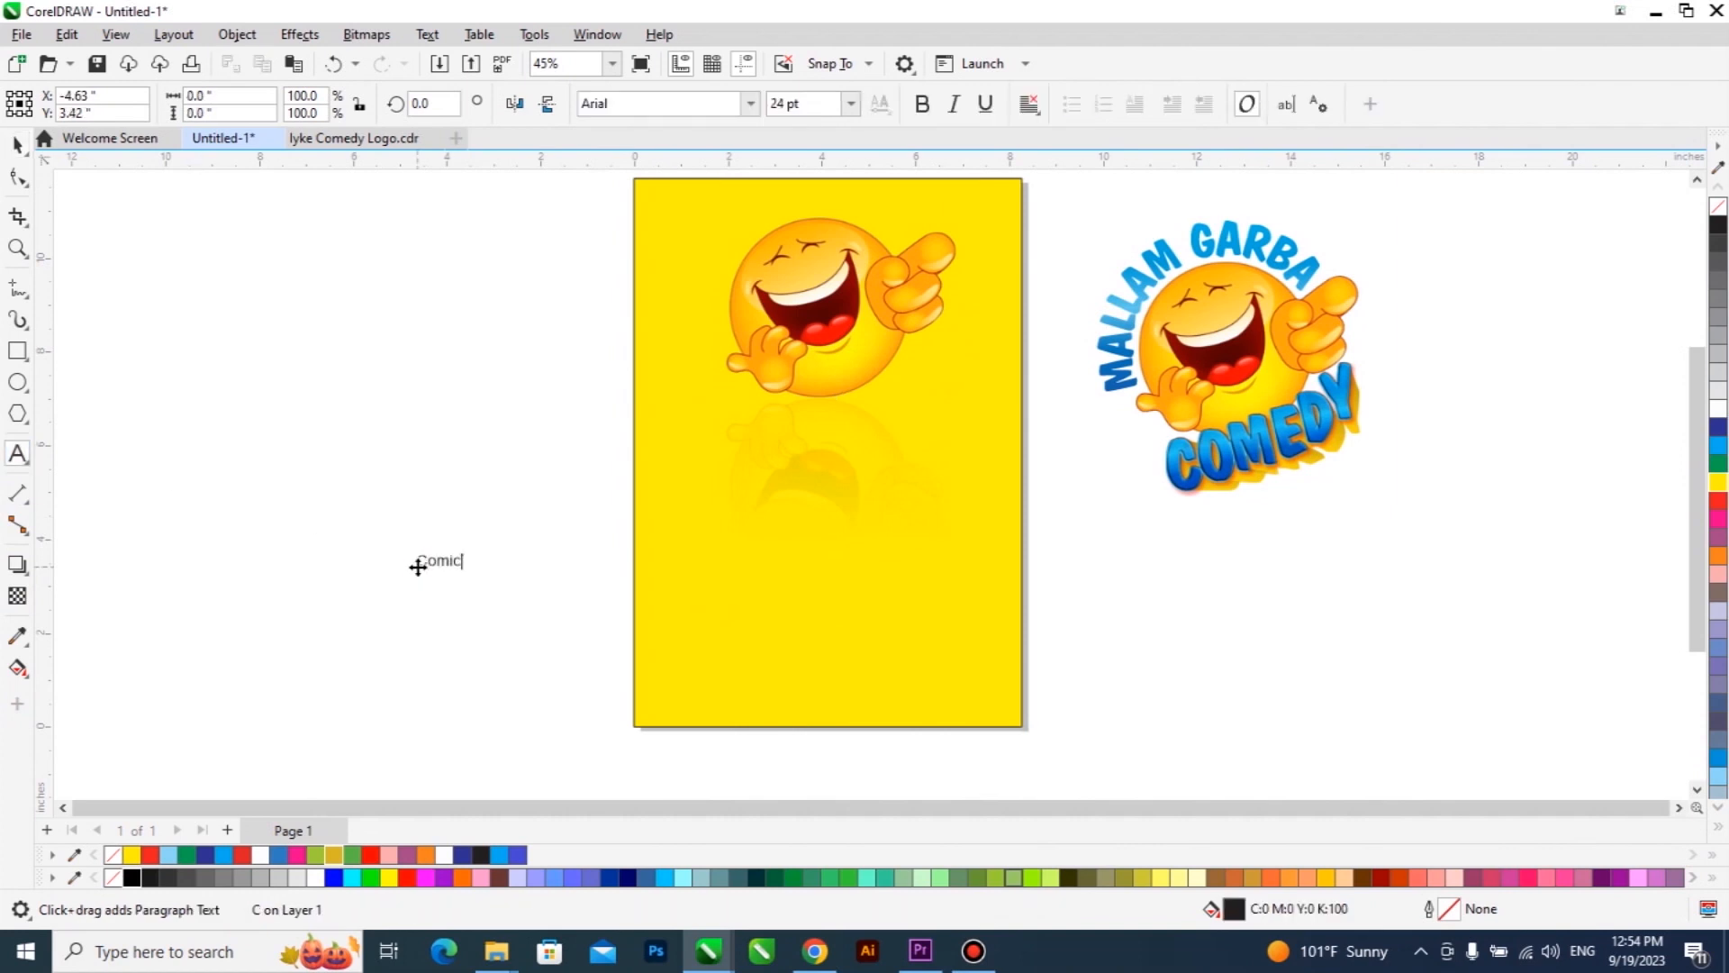
key(BackSpace)
key(BackSpace)
key(BackSpace)
key(BackSpace)
key(BackSpace)
text(Funny)
key(Return)
text(men)
key(BackSpace)
key(BackSpace)
key(BackSpace)
key(BackSpace)
text(Comedian)
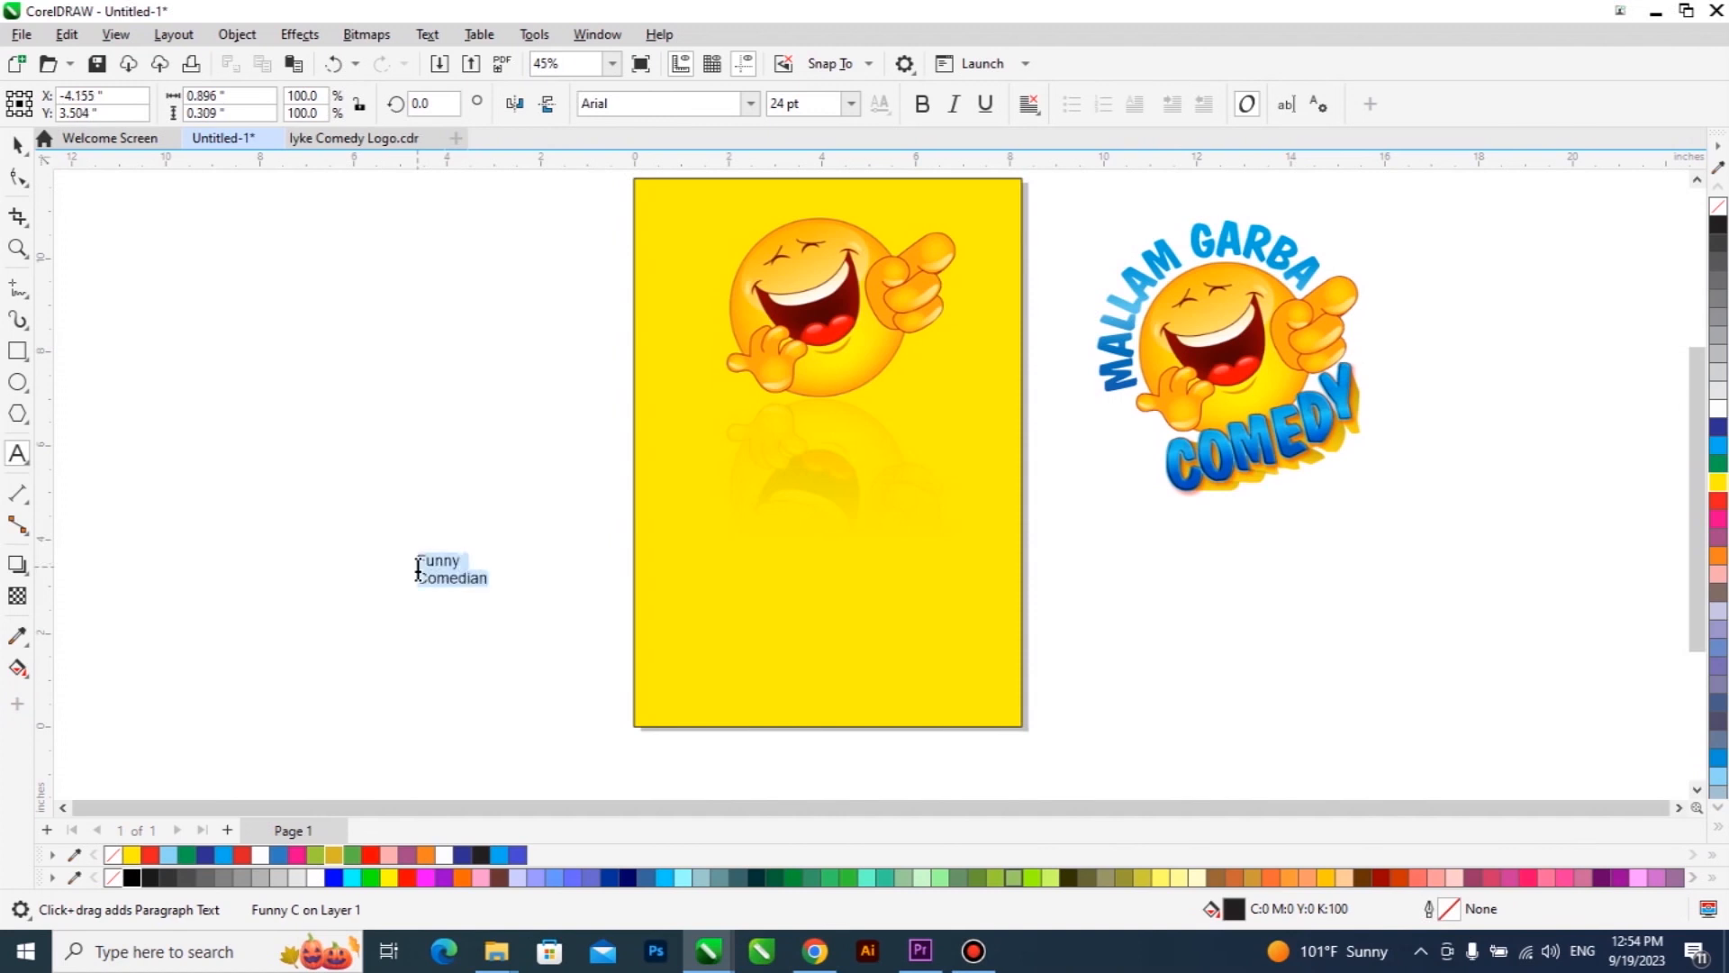
Step: Center-align the Funny Comedian text, enlarge it to about 70 pt and place it on the page below the emoji
key(ctrl+space)
drag(502, 596, 608, 661)
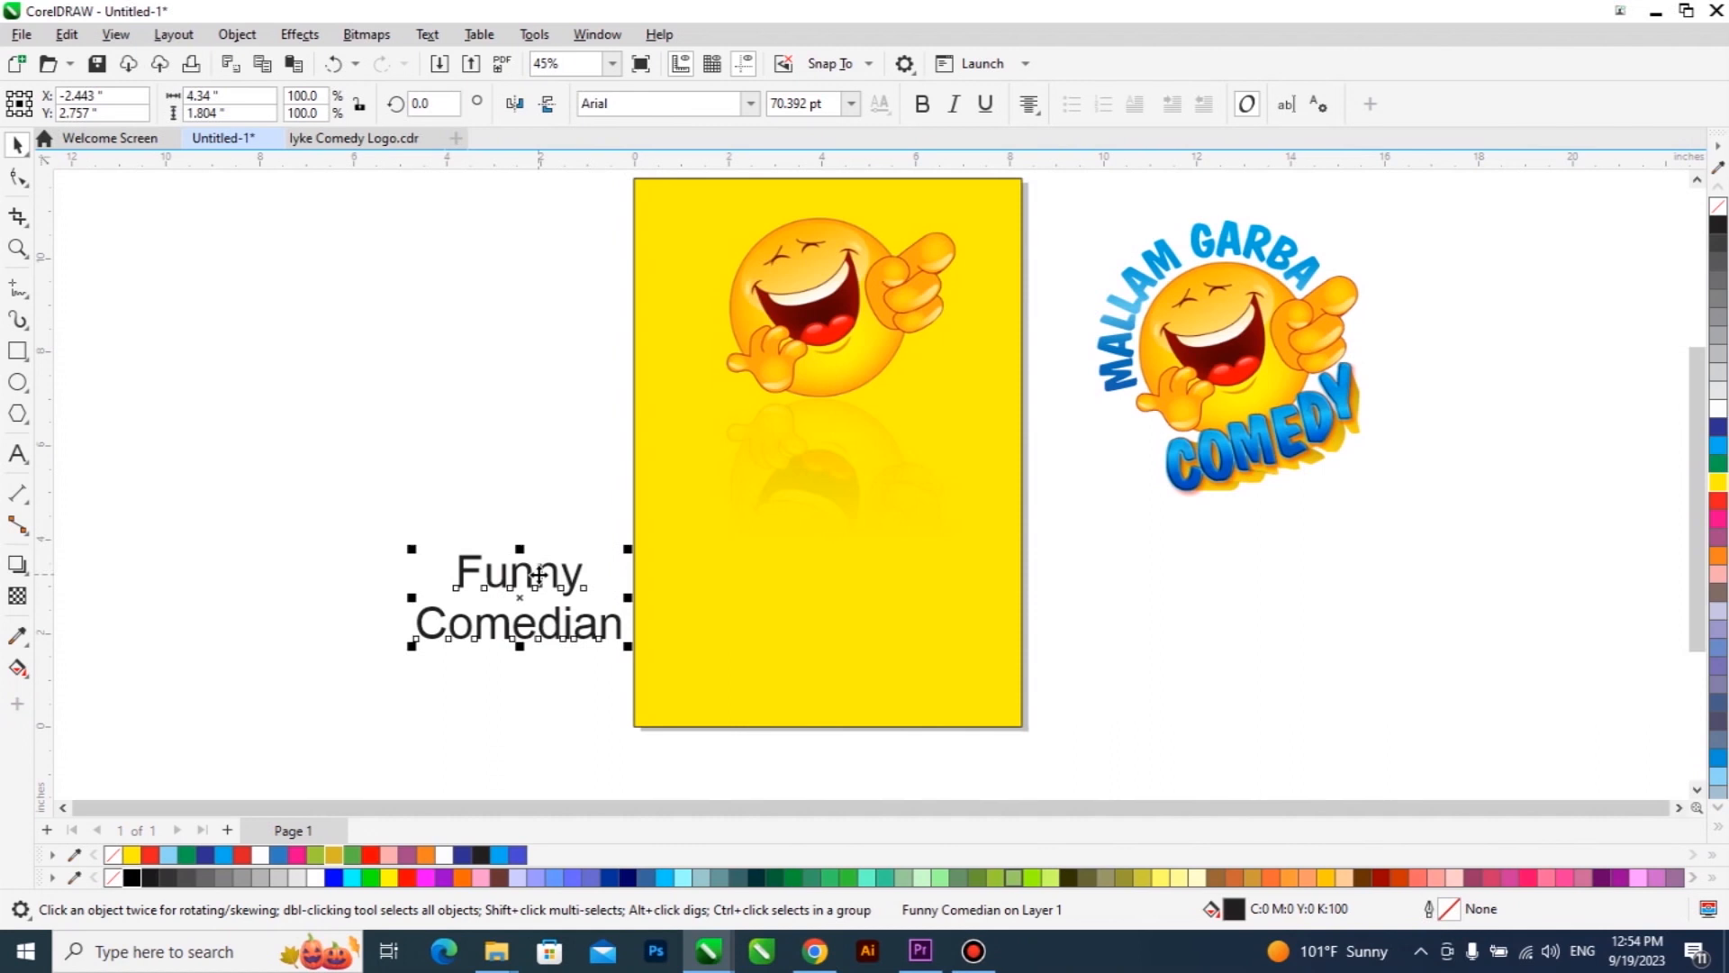
drag(528, 577, 862, 536)
Step: Try the Majoris font on the Funny Comedian text, and set it to Comic Sans MS Bold
scroll(889, 272, up, 3)
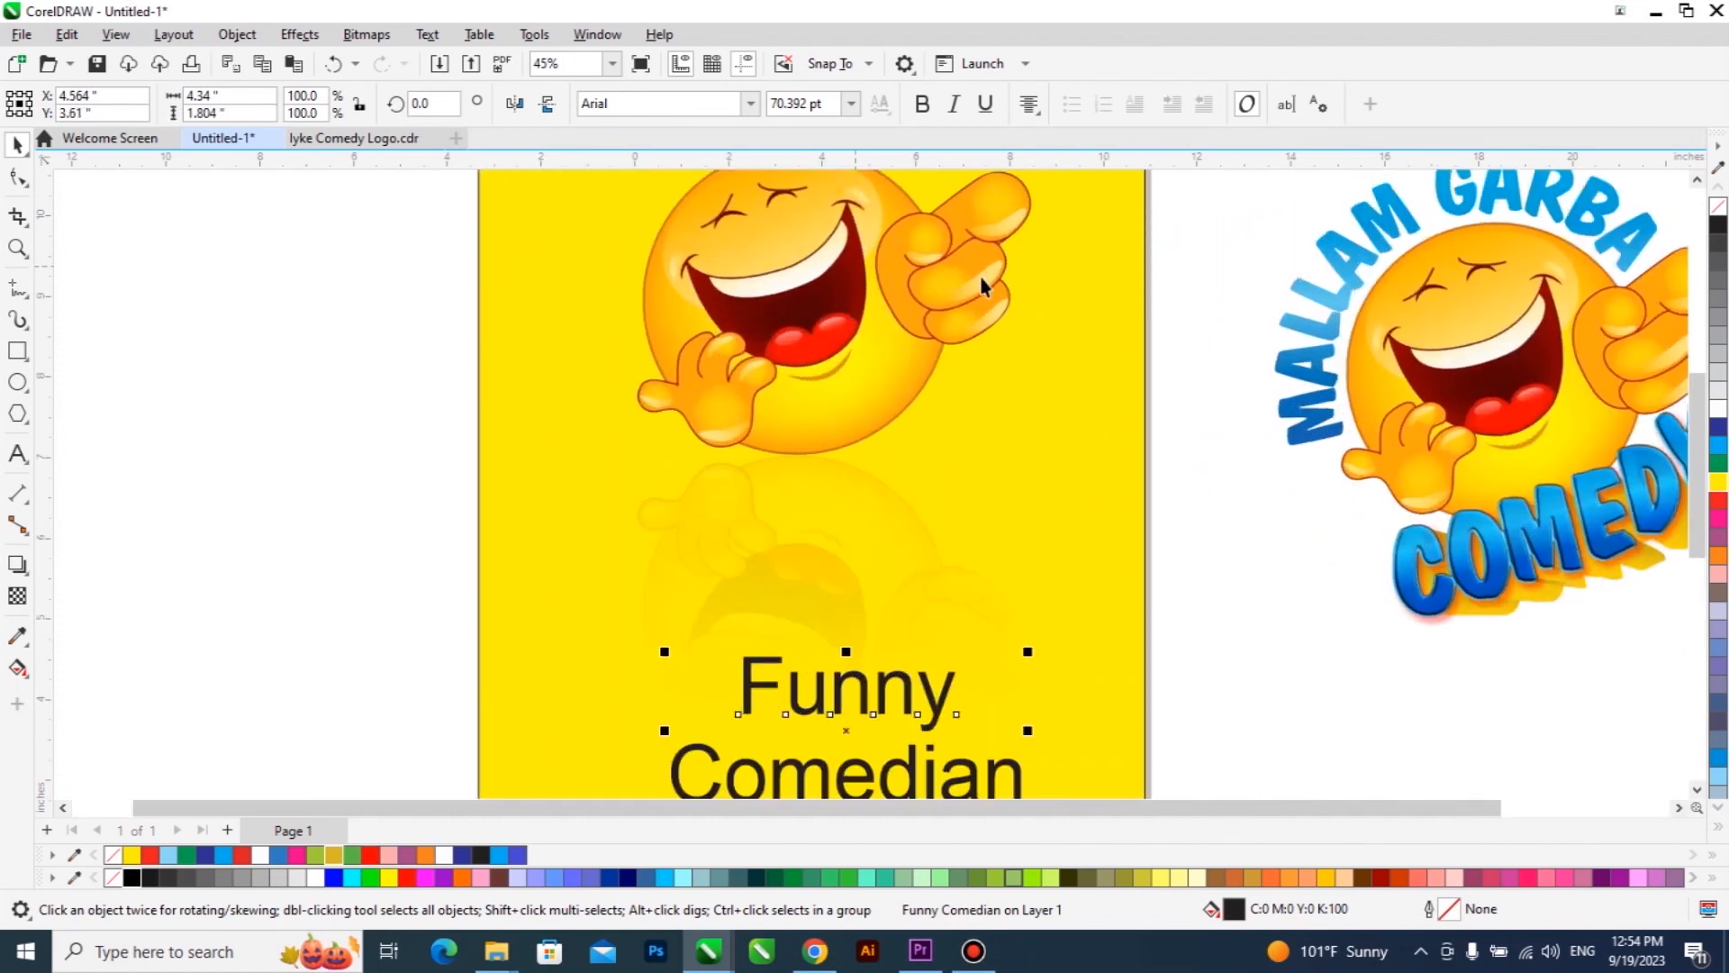
scroll(765, 439, down, 2)
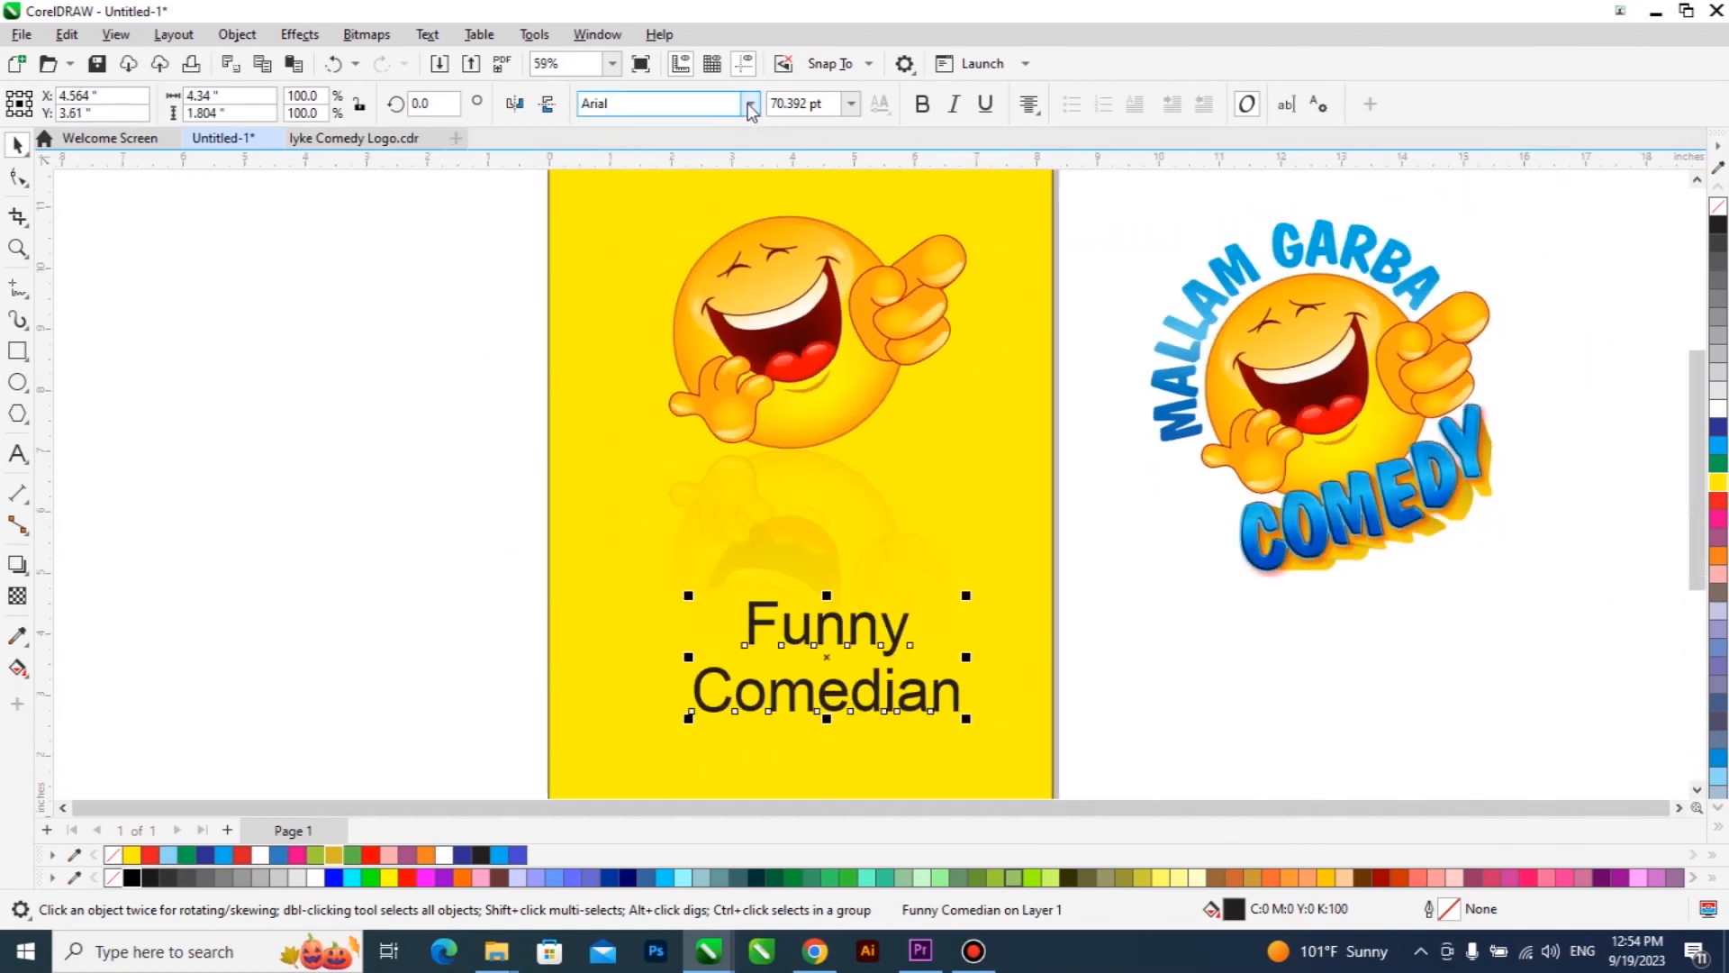
click(751, 106)
click(741, 250)
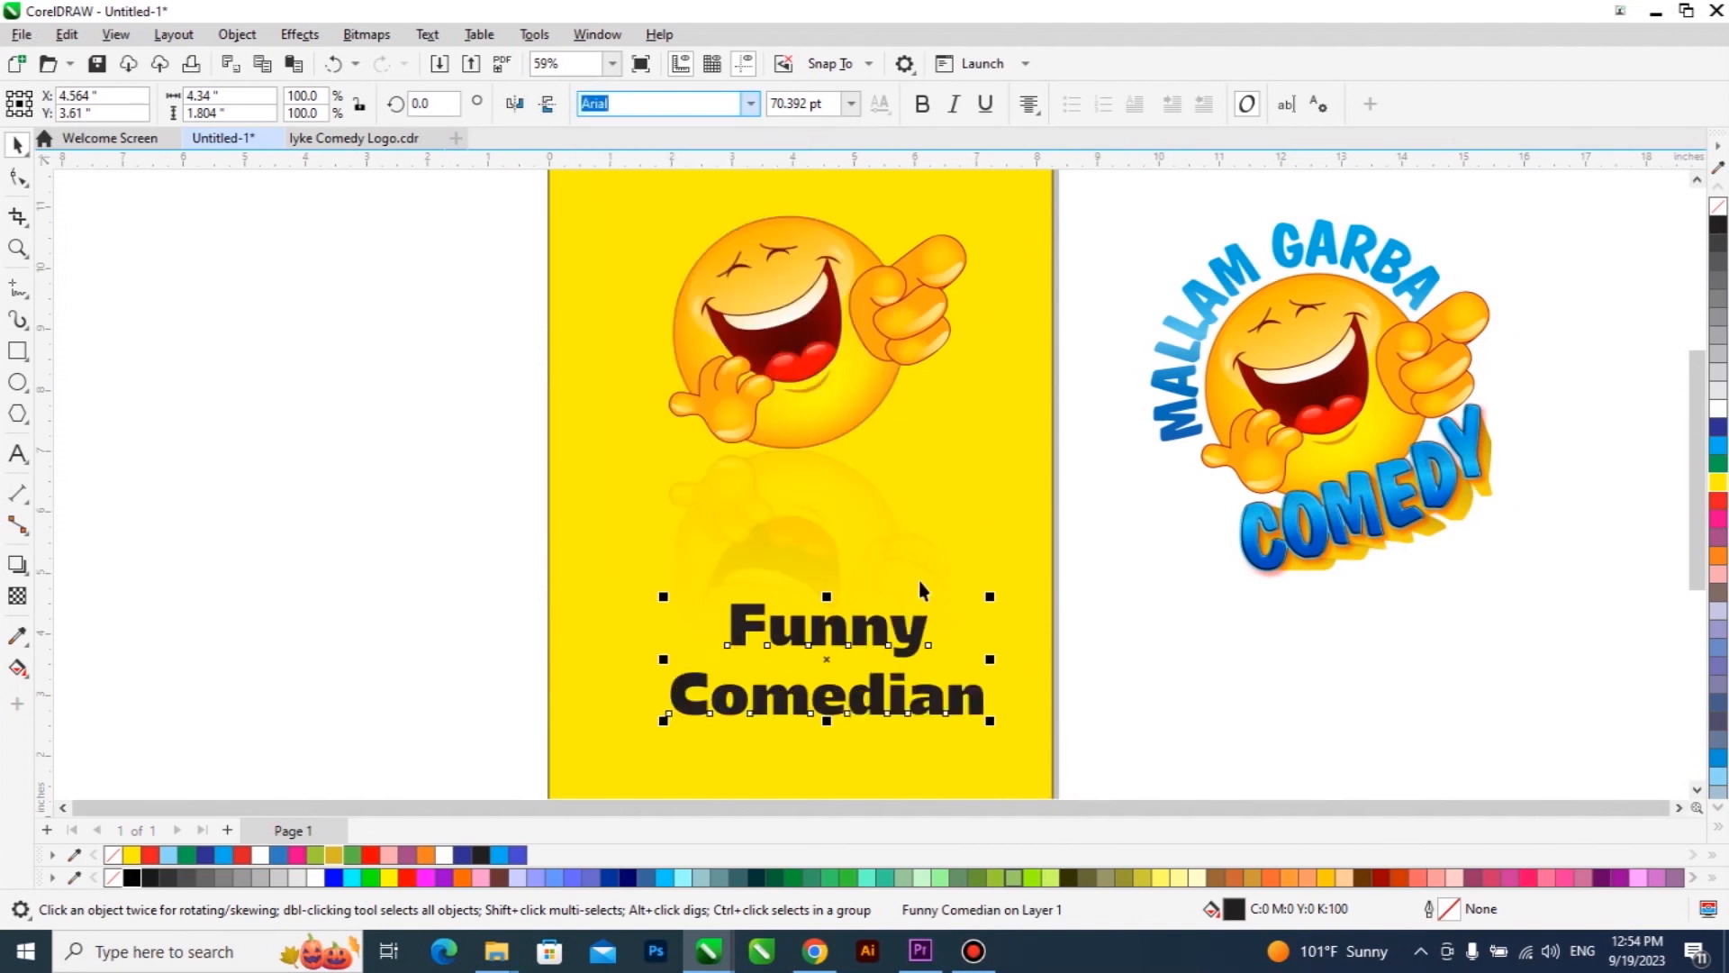
click(751, 106)
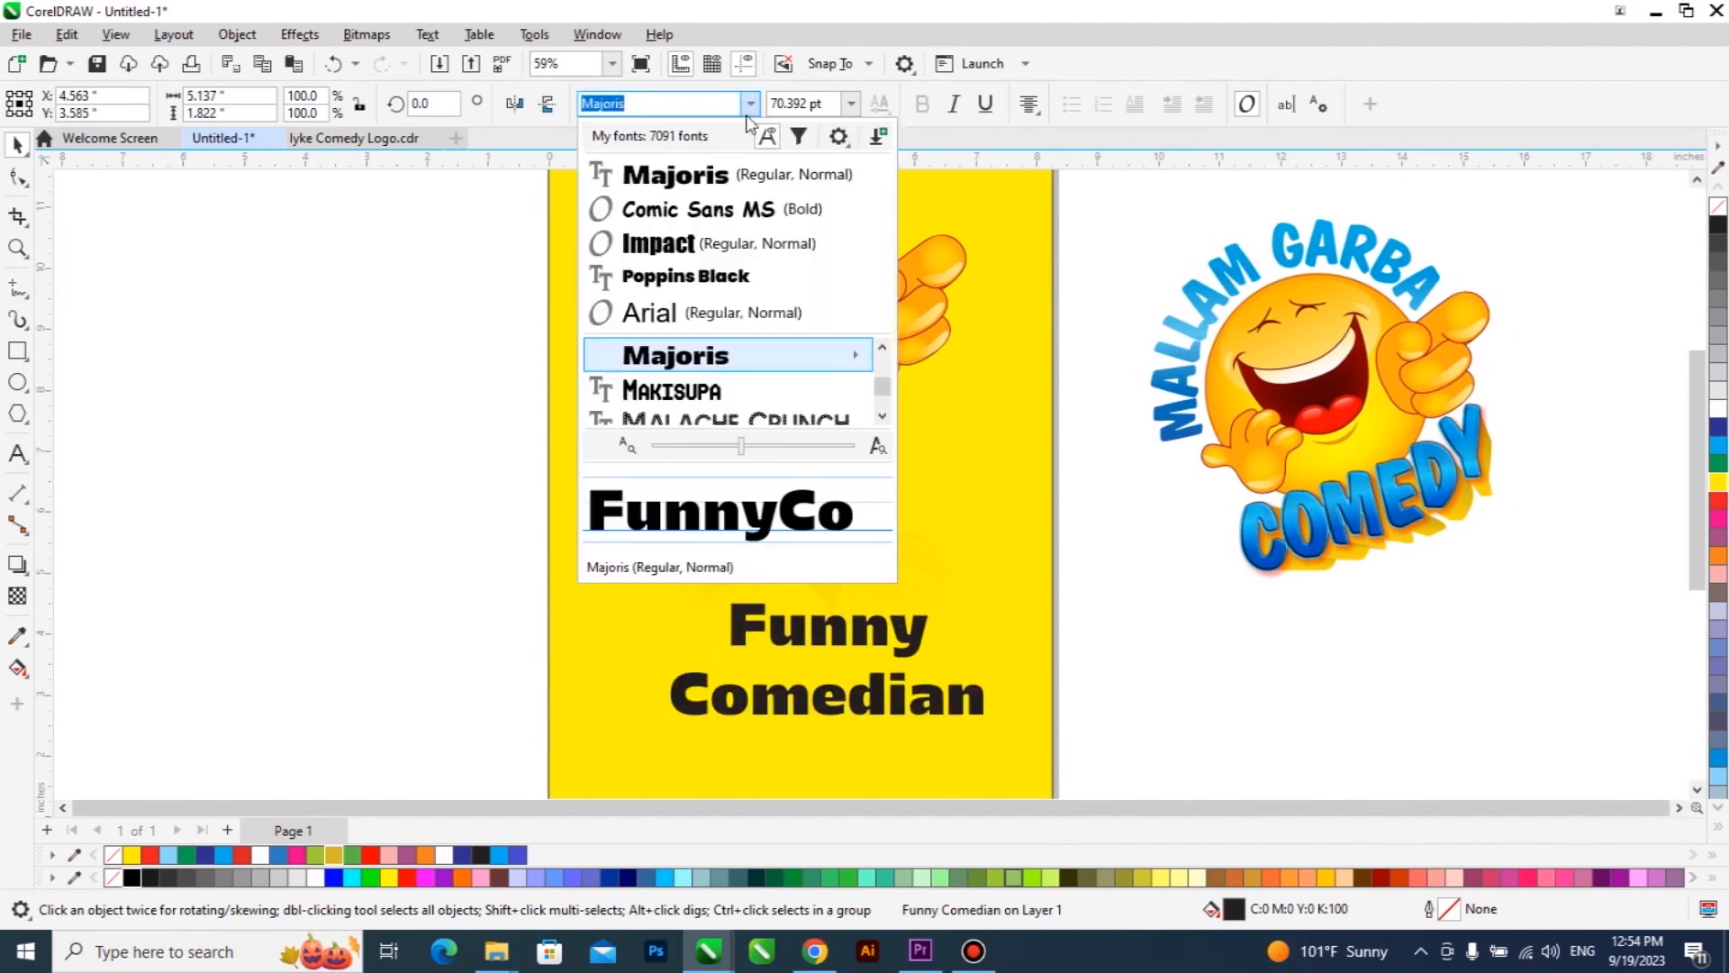
click(724, 209)
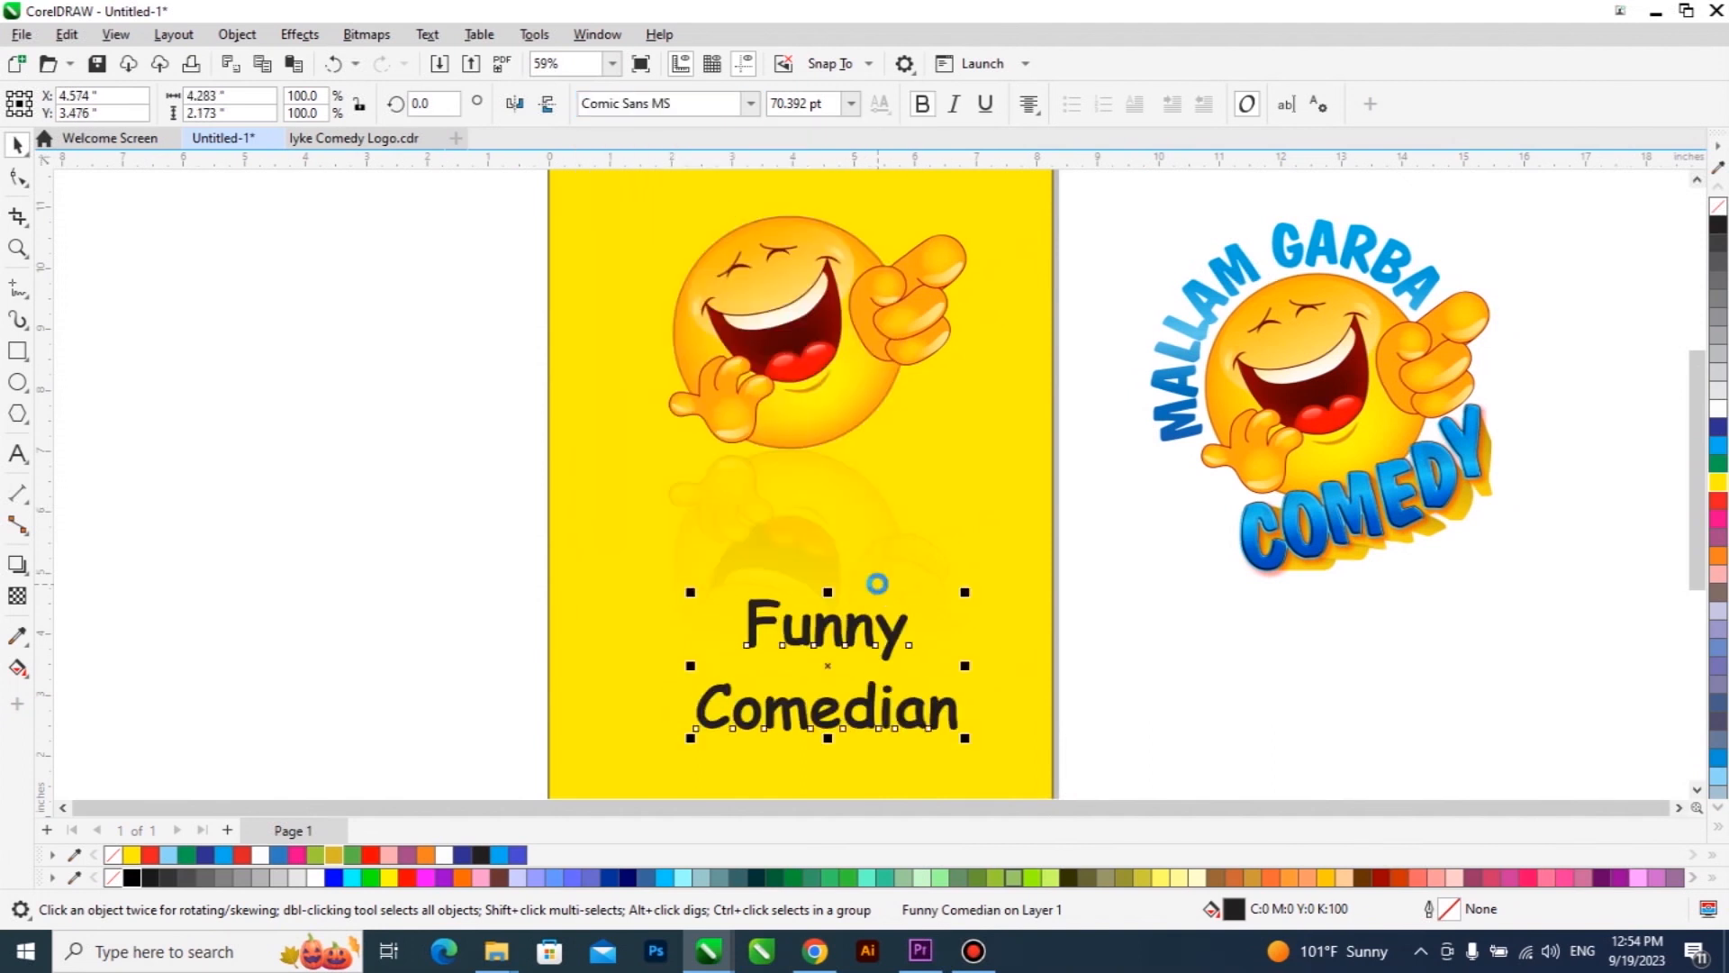
Step: Break the text into separate lines and place "Funny" just below the emoji, enlarged to about 105 pt
click(880, 592)
drag(864, 622, 854, 496)
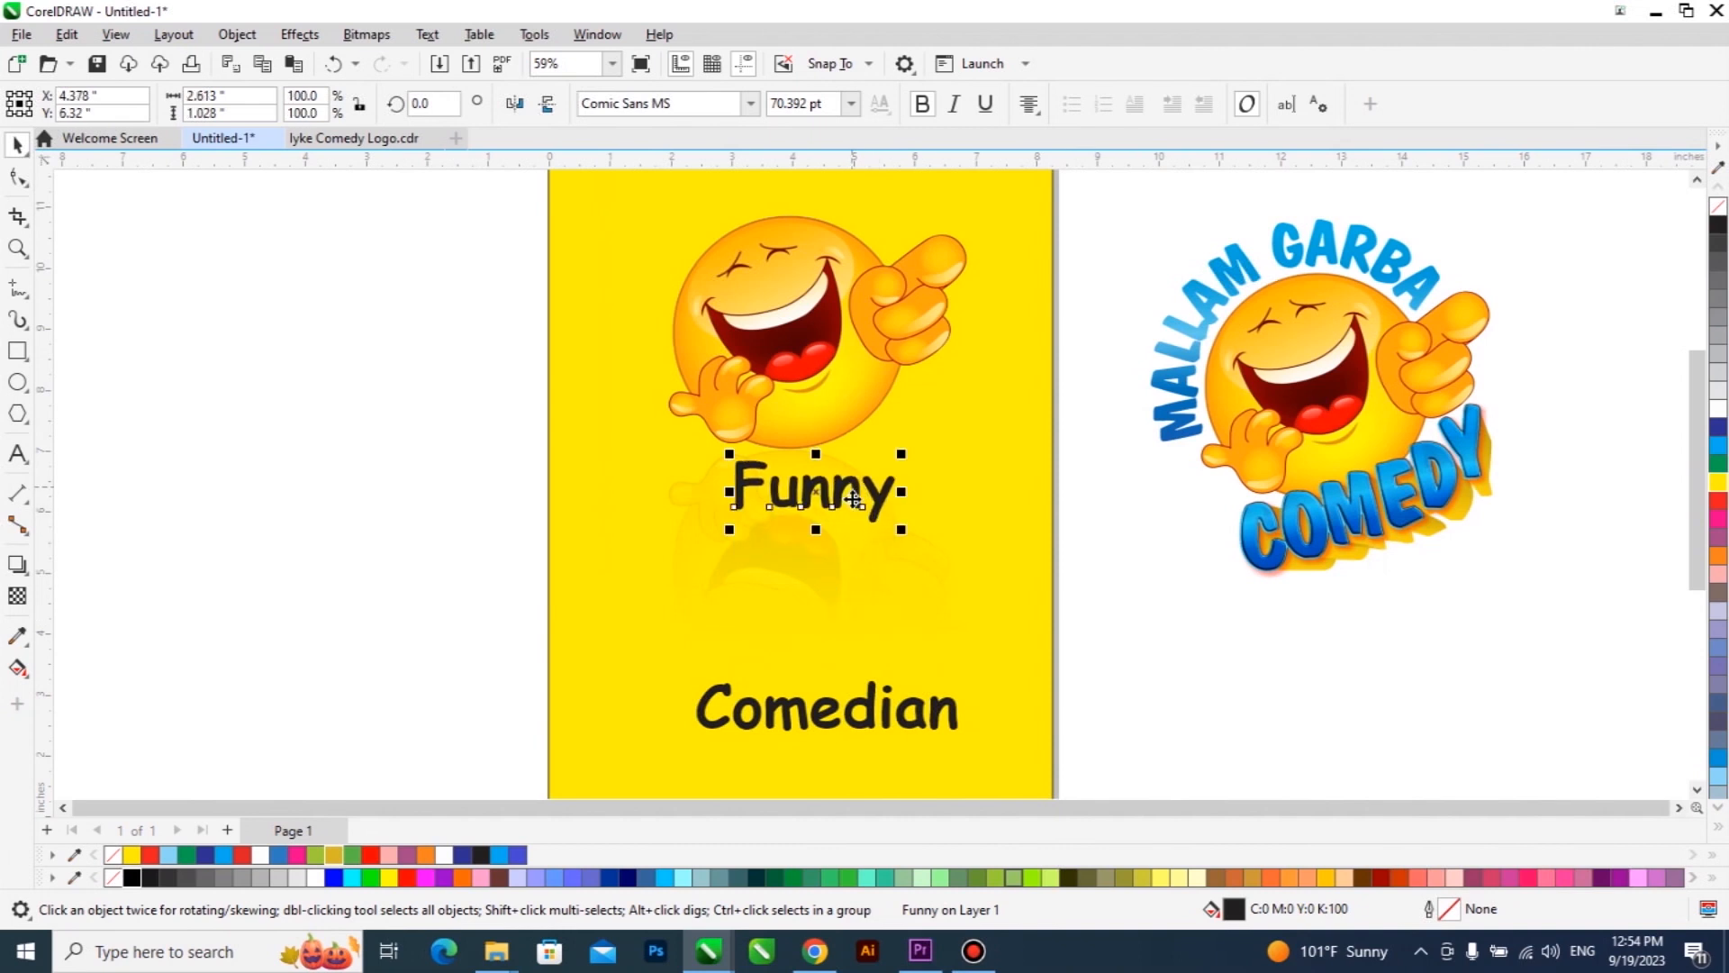
scroll(854, 495, up, 3)
drag(957, 571, 1062, 629)
drag(976, 498, 909, 498)
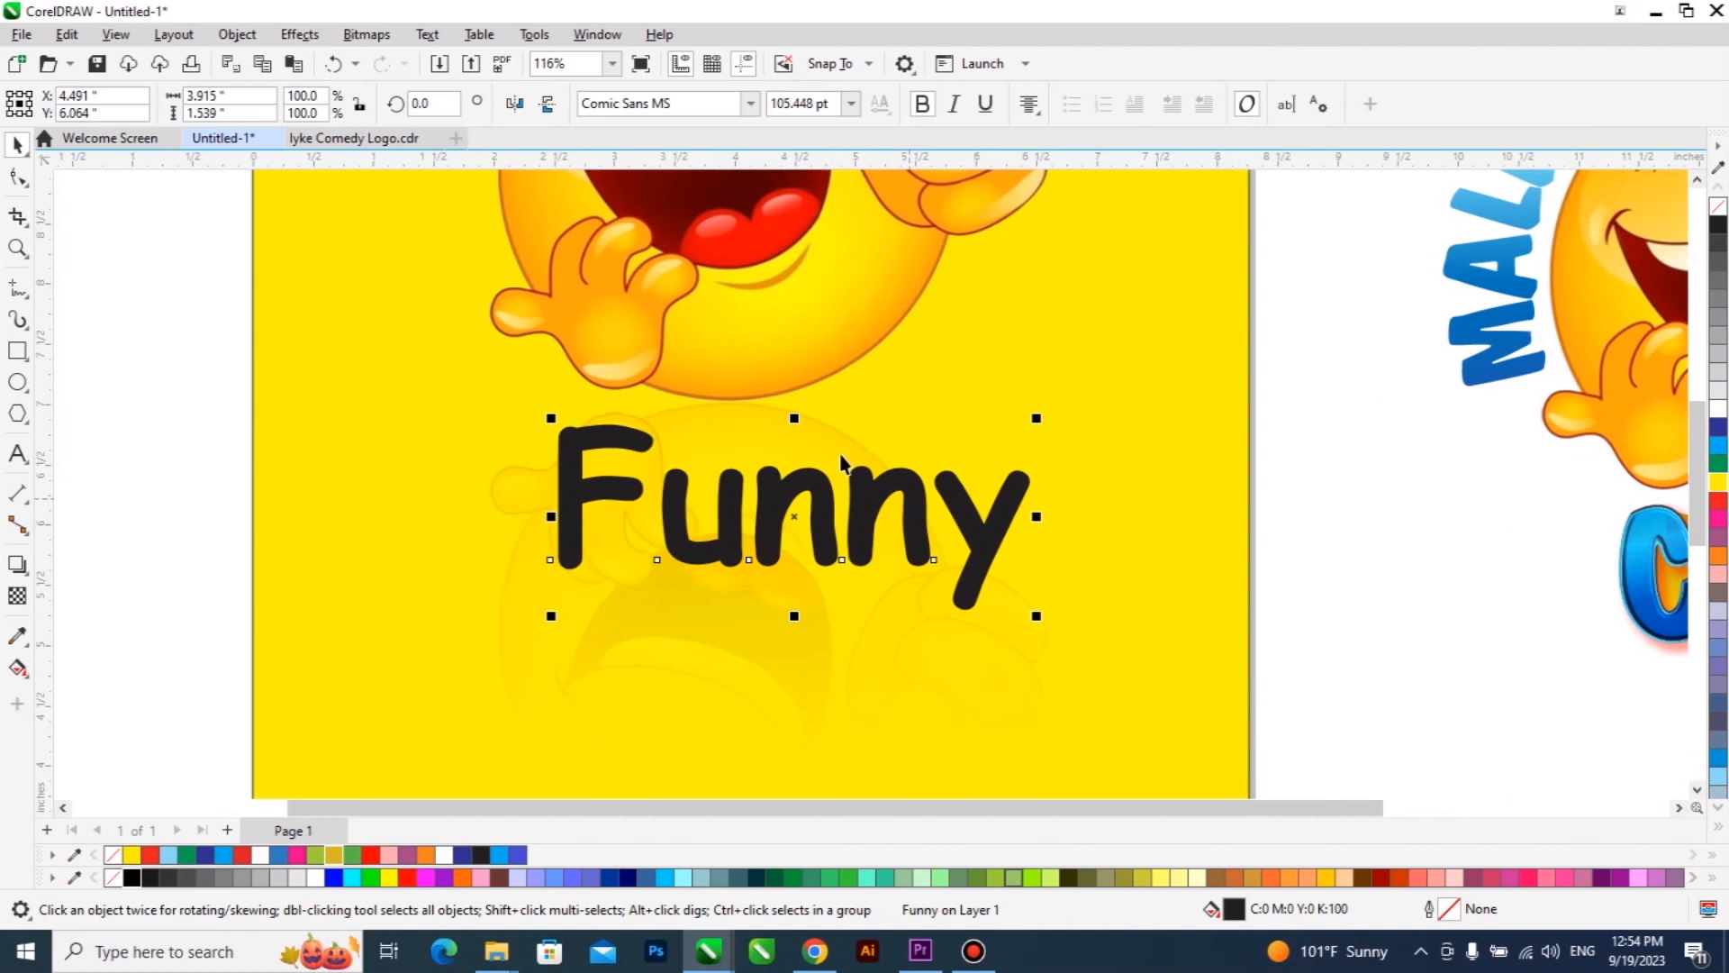
Step: Draw a rectangle about 3.65 × 2.7 in on the empty area to the left of the page
scroll(841, 451, down, 2)
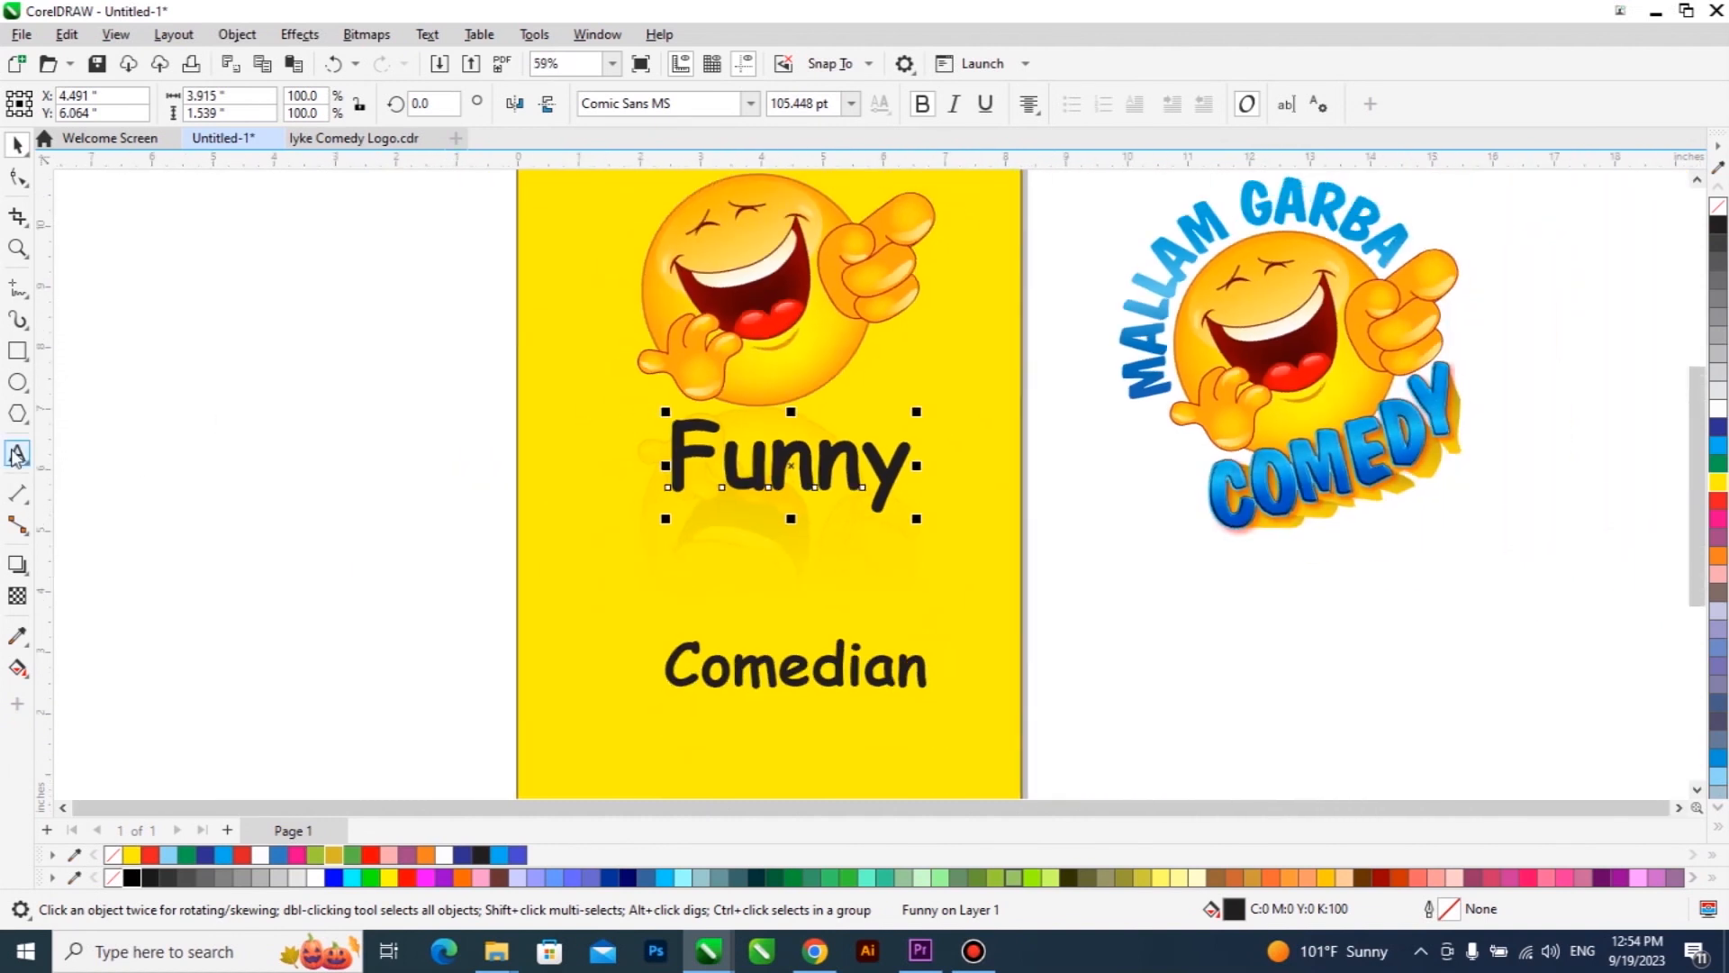
click(17, 350)
drag(159, 380, 382, 544)
Step: Apply an outside contour to the rectangle with 5 steps and a 0.081 in offset
click(17, 564)
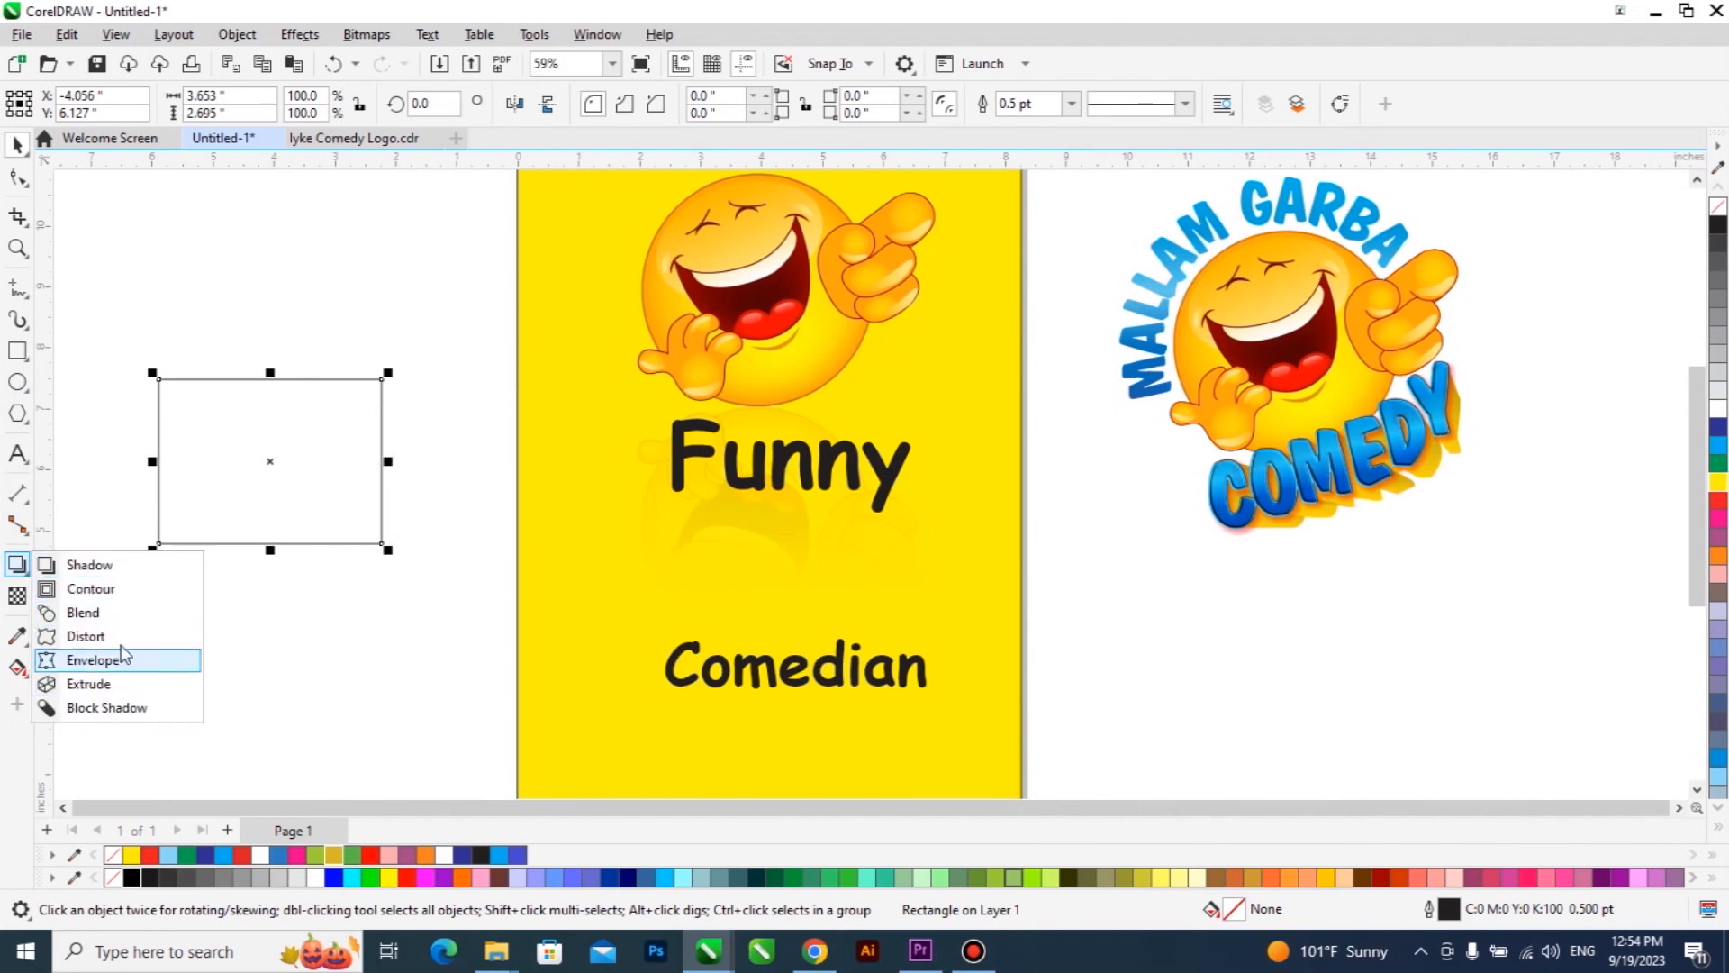
click(134, 590)
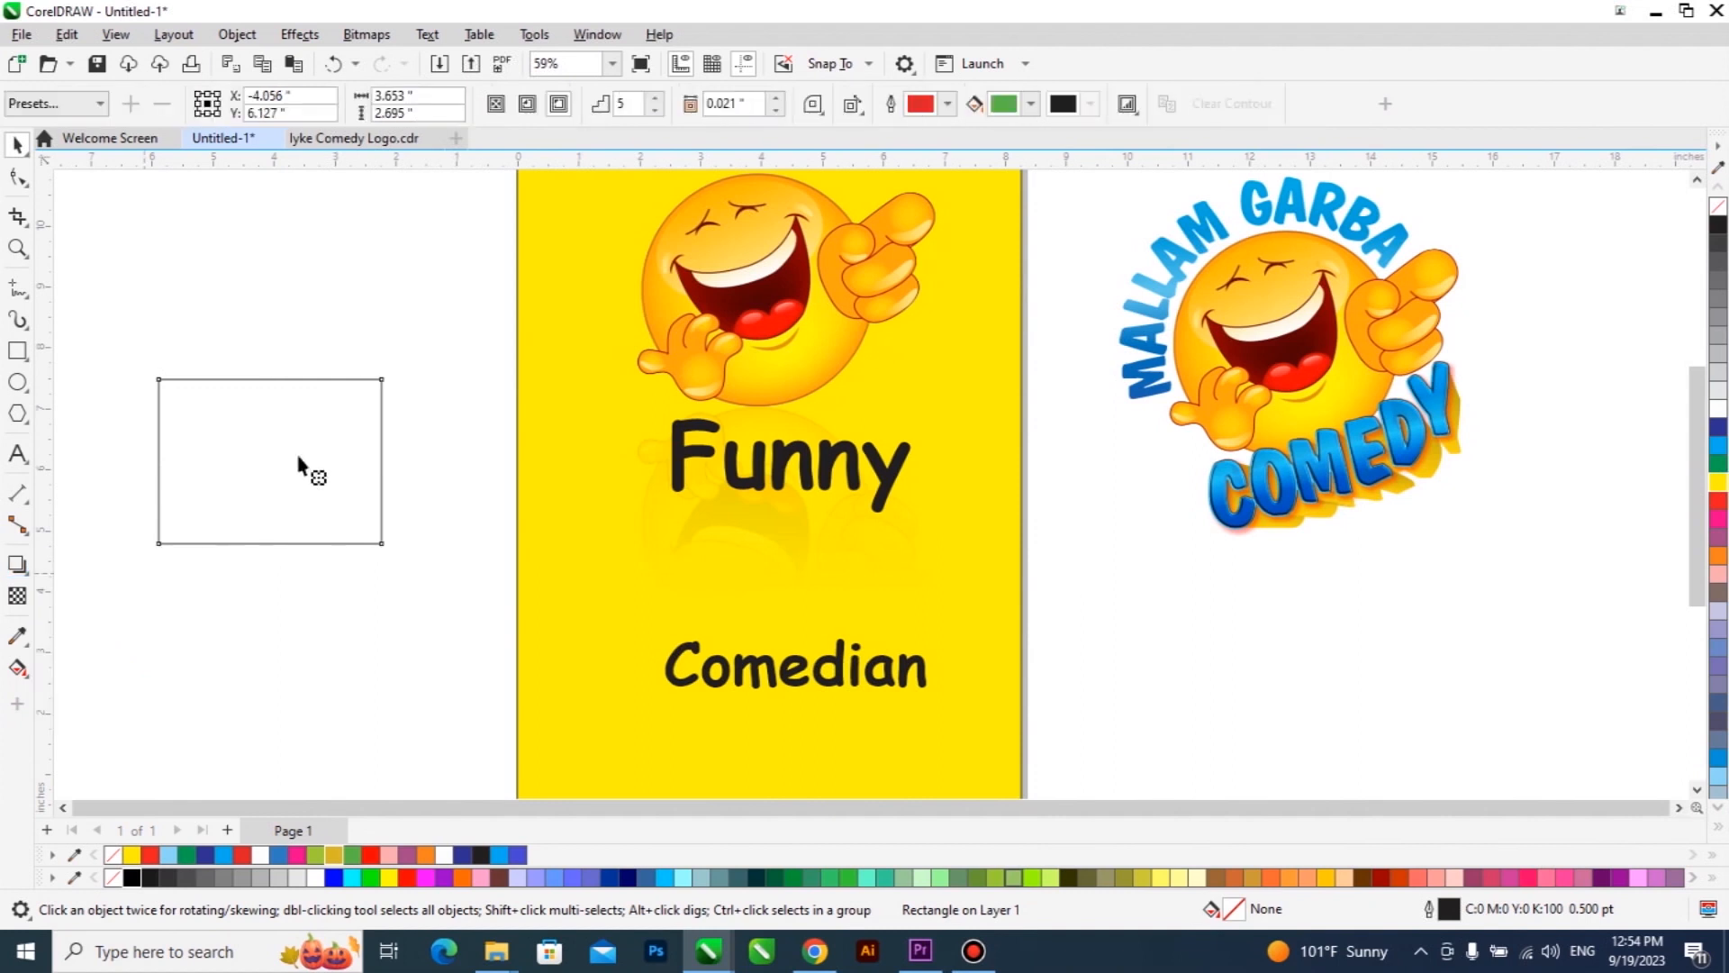
click(559, 105)
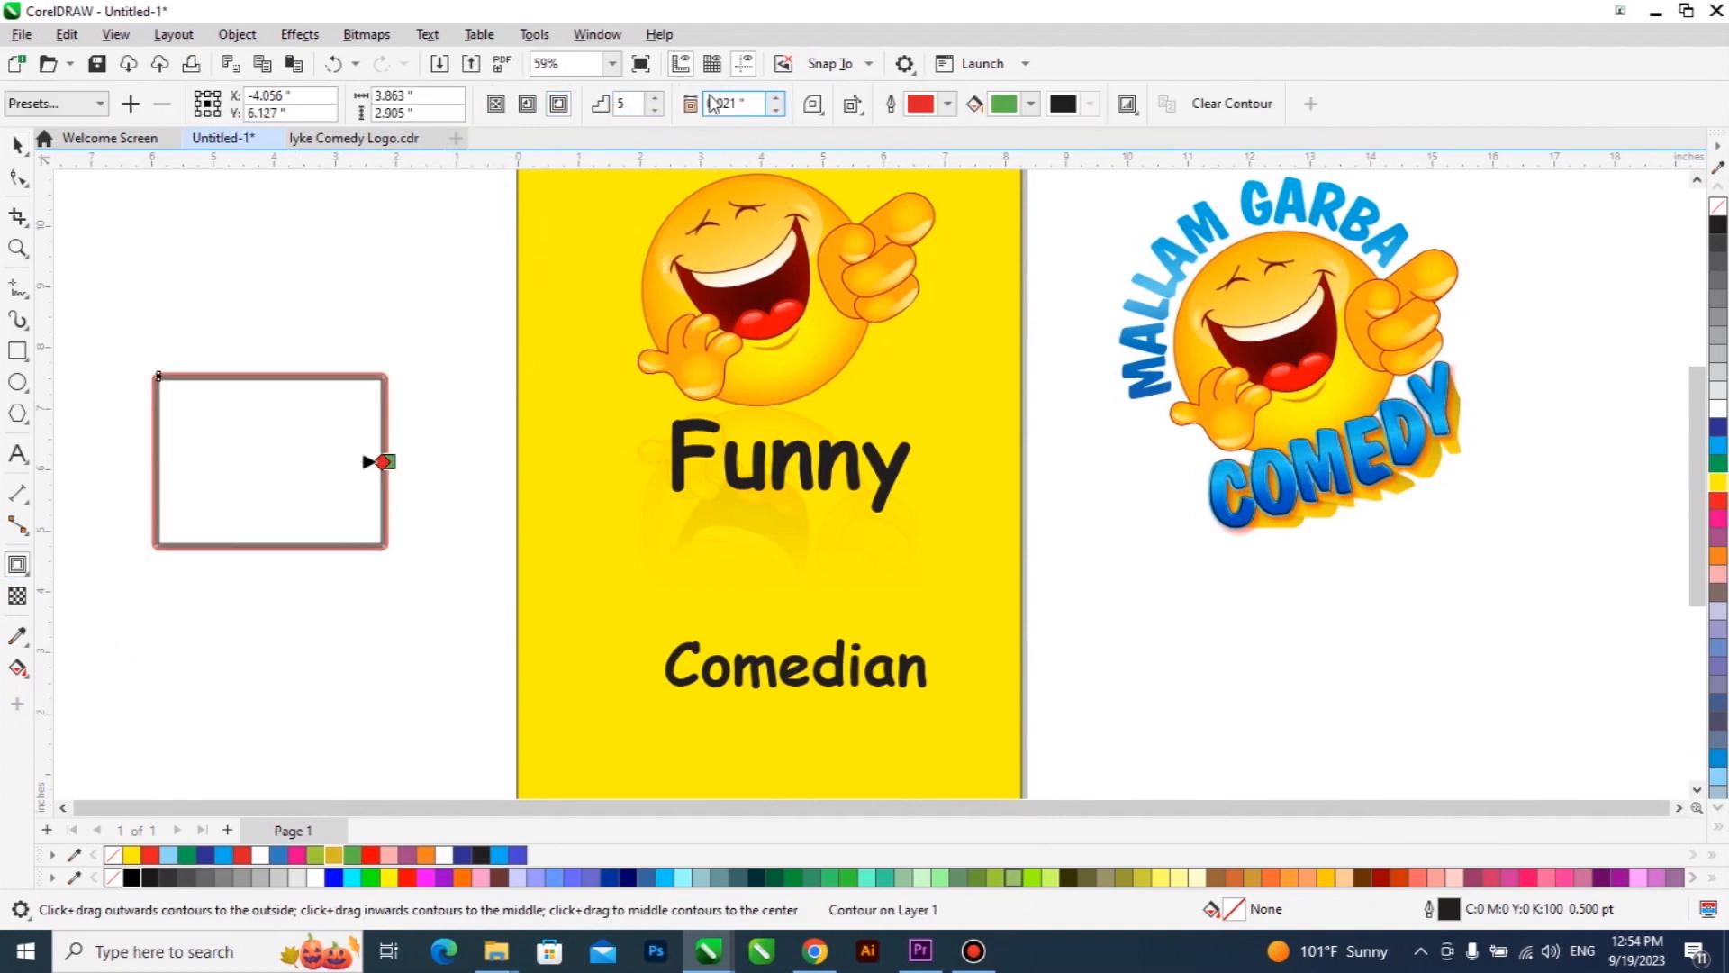
click(778, 99)
click(778, 99)
click(778, 99)
click(778, 99)
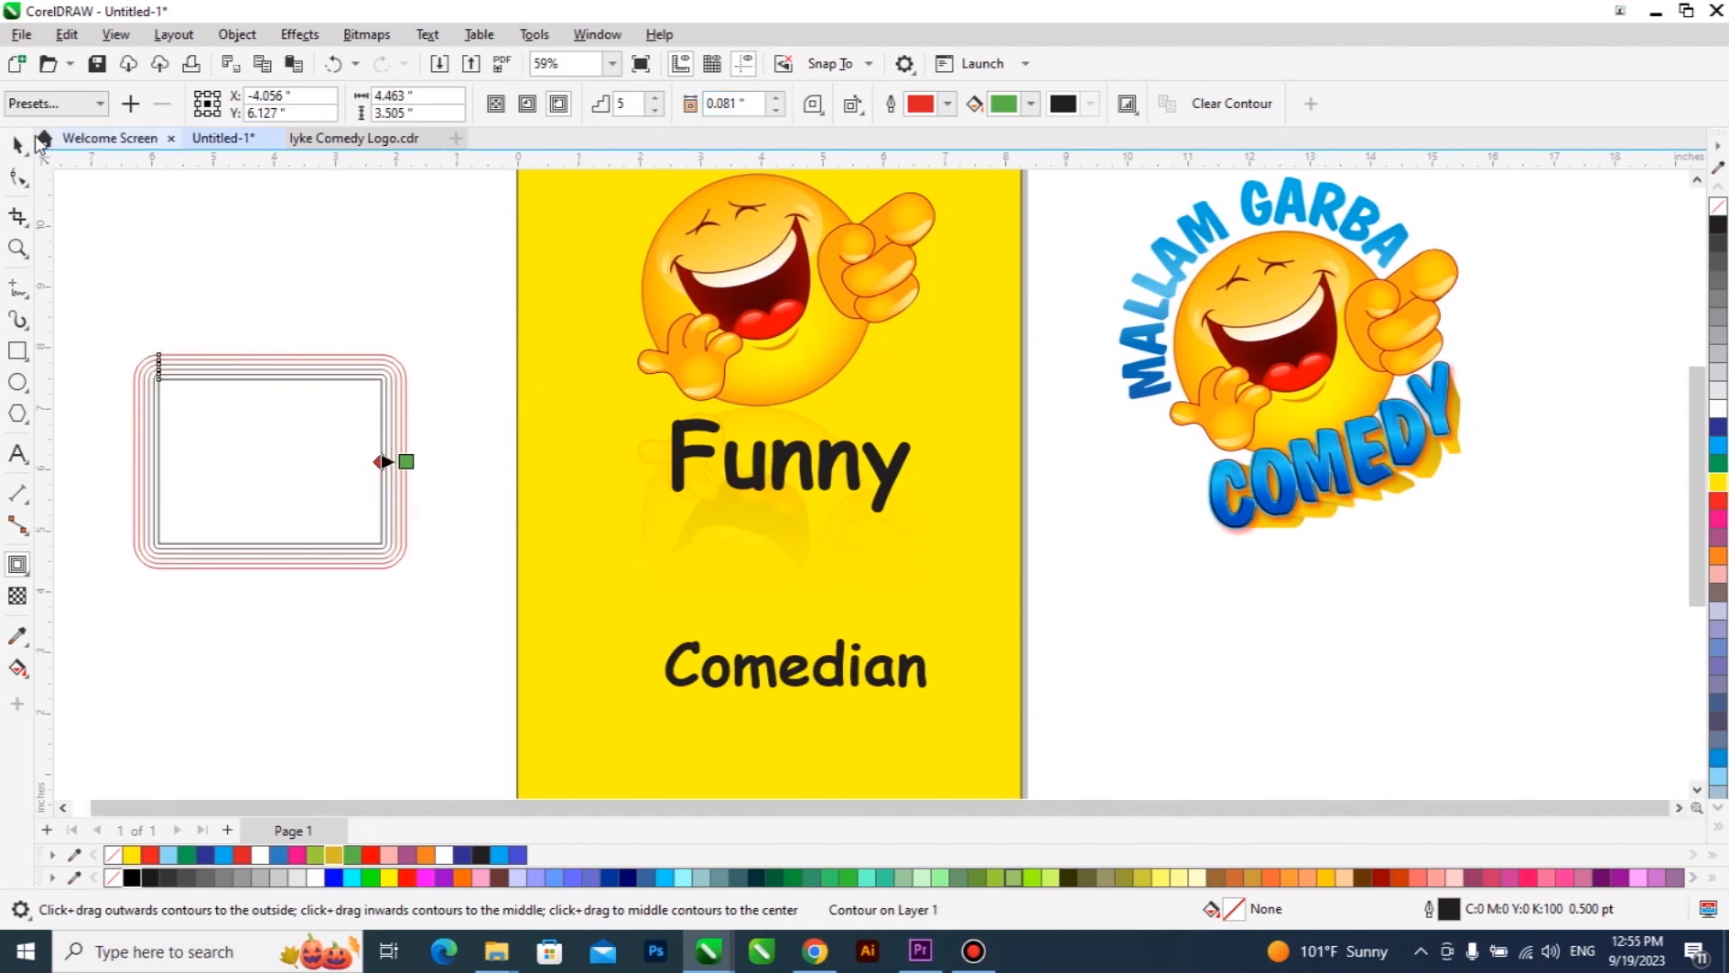
Step: Break the contour apart from the rectangle and move the rectangle below the contour group
click(17, 144)
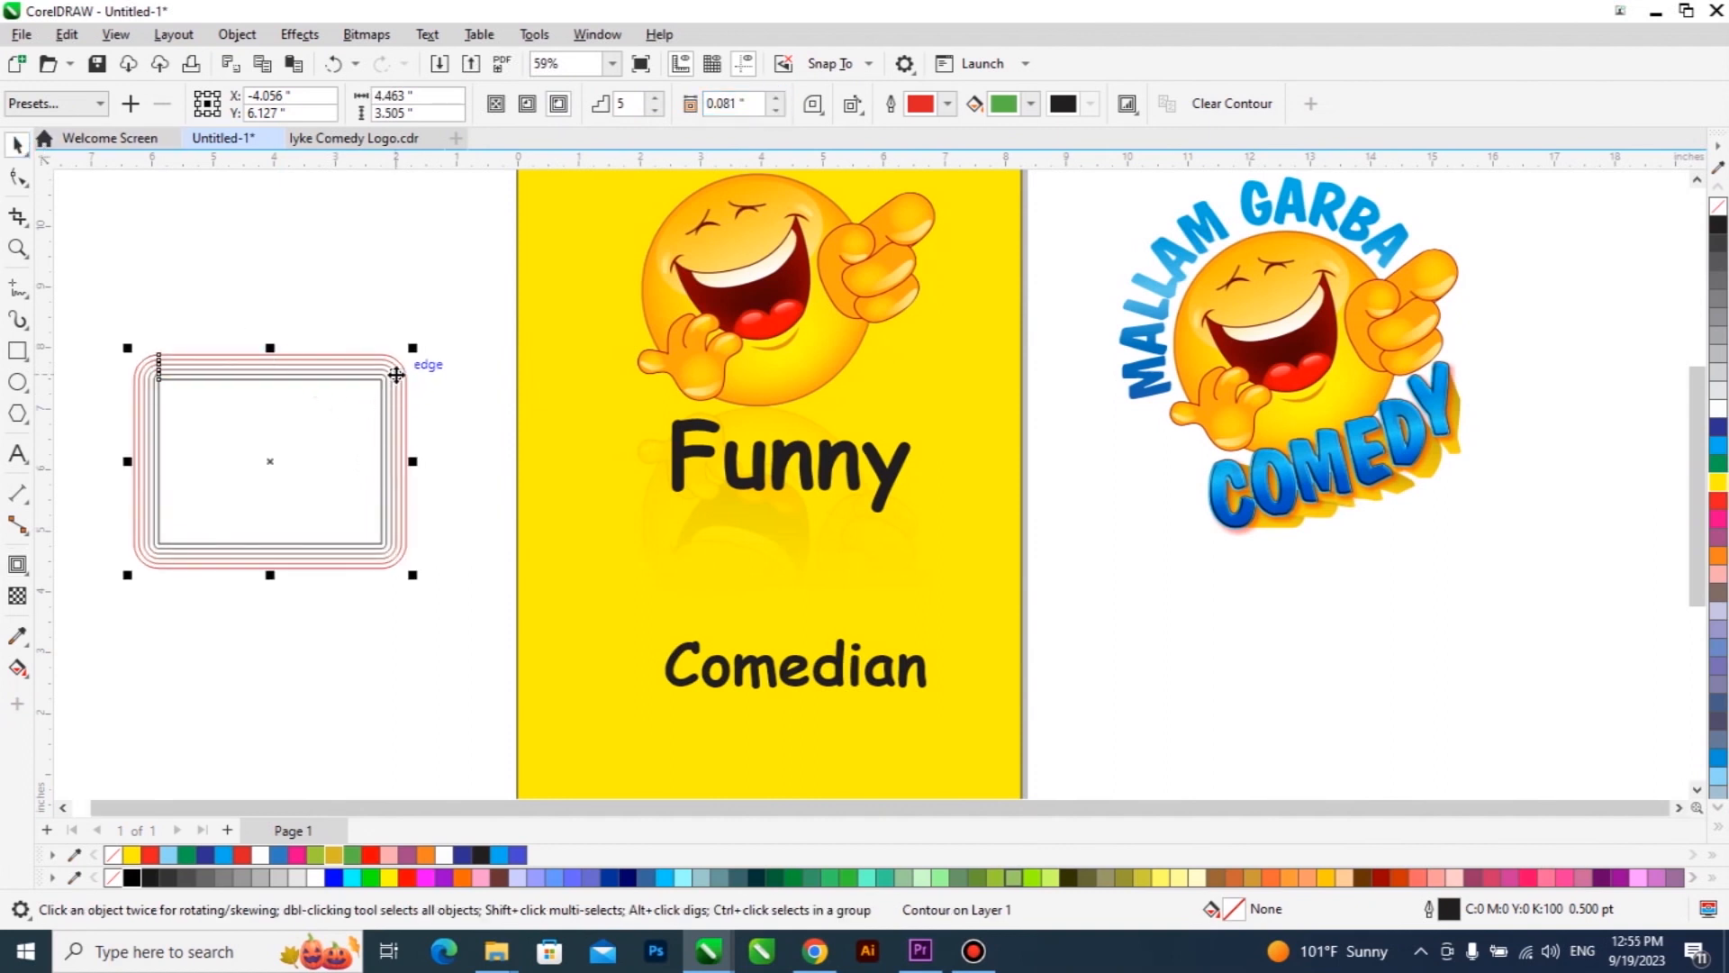
click(237, 36)
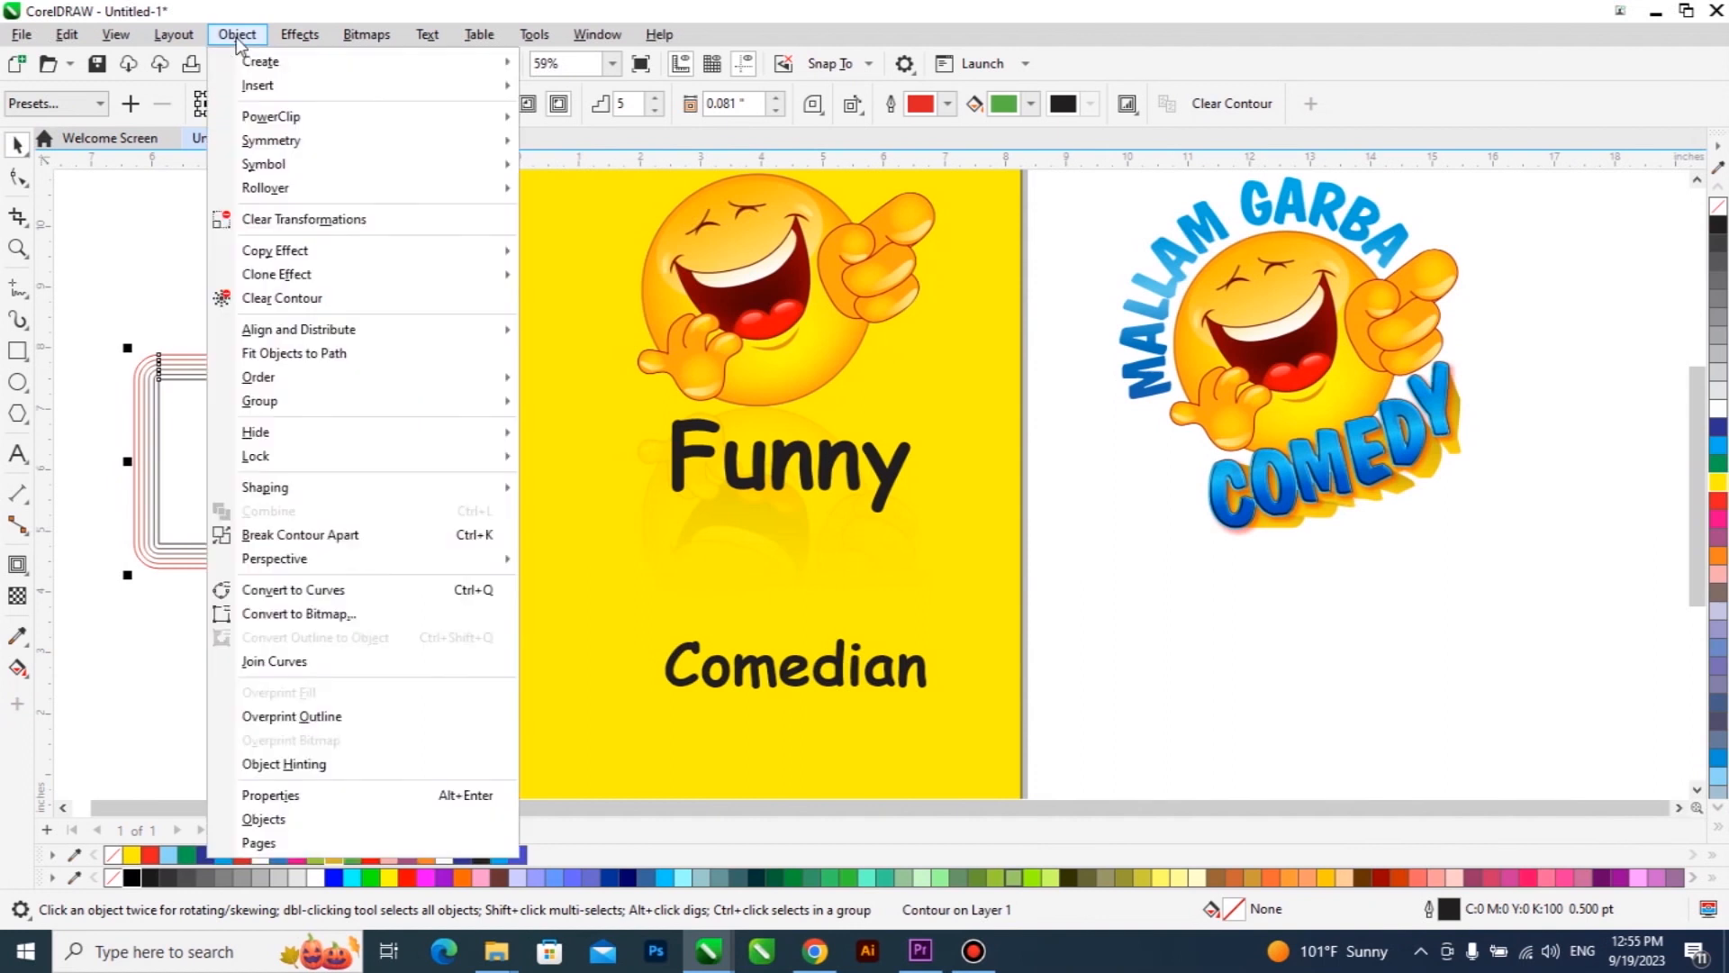
click(344, 540)
click(338, 271)
click(273, 433)
drag(268, 434, 273, 622)
drag(356, 366, 366, 267)
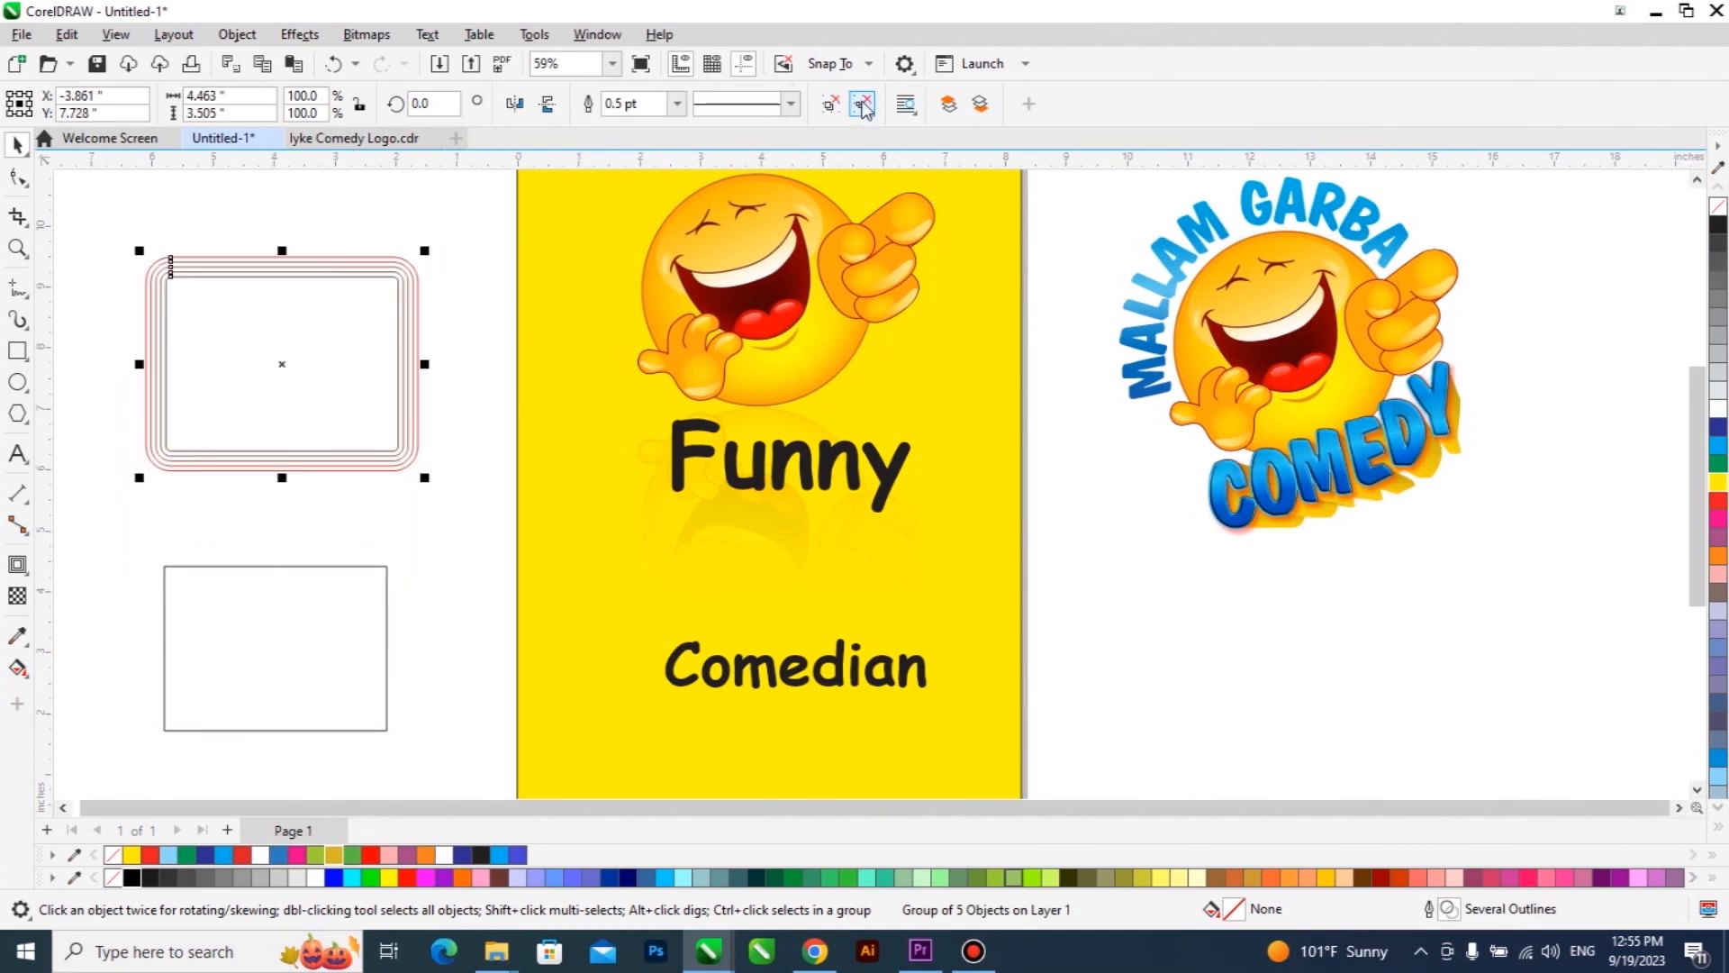
Step: Ungroup the contour outlines and spread the individual outlines apart around the area left of the page
click(862, 106)
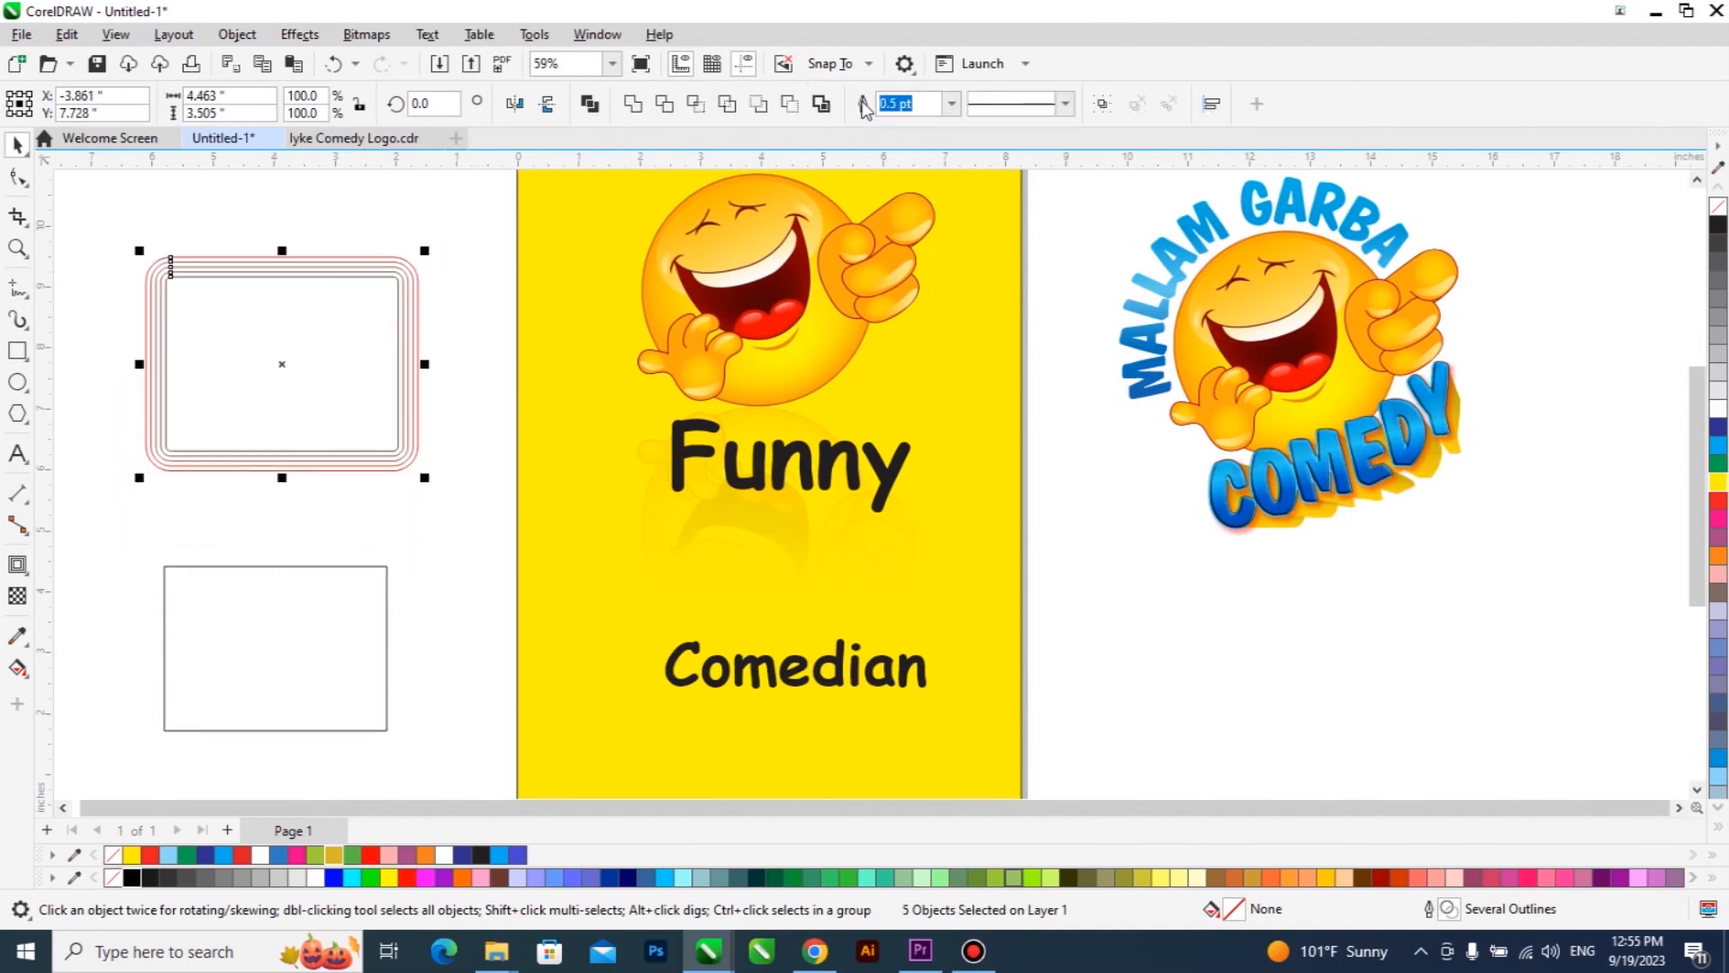
click(479, 376)
drag(336, 351, 248, 496)
drag(384, 310, 202, 181)
drag(342, 296, 494, 224)
drag(247, 373, 226, 428)
Step: Delete the demonstration rectangle and all the separated contour outlines
scroll(505, 436, down, 2)
drag(110, 225, 556, 657)
scroll(396, 456, up, 2)
key(Delete)
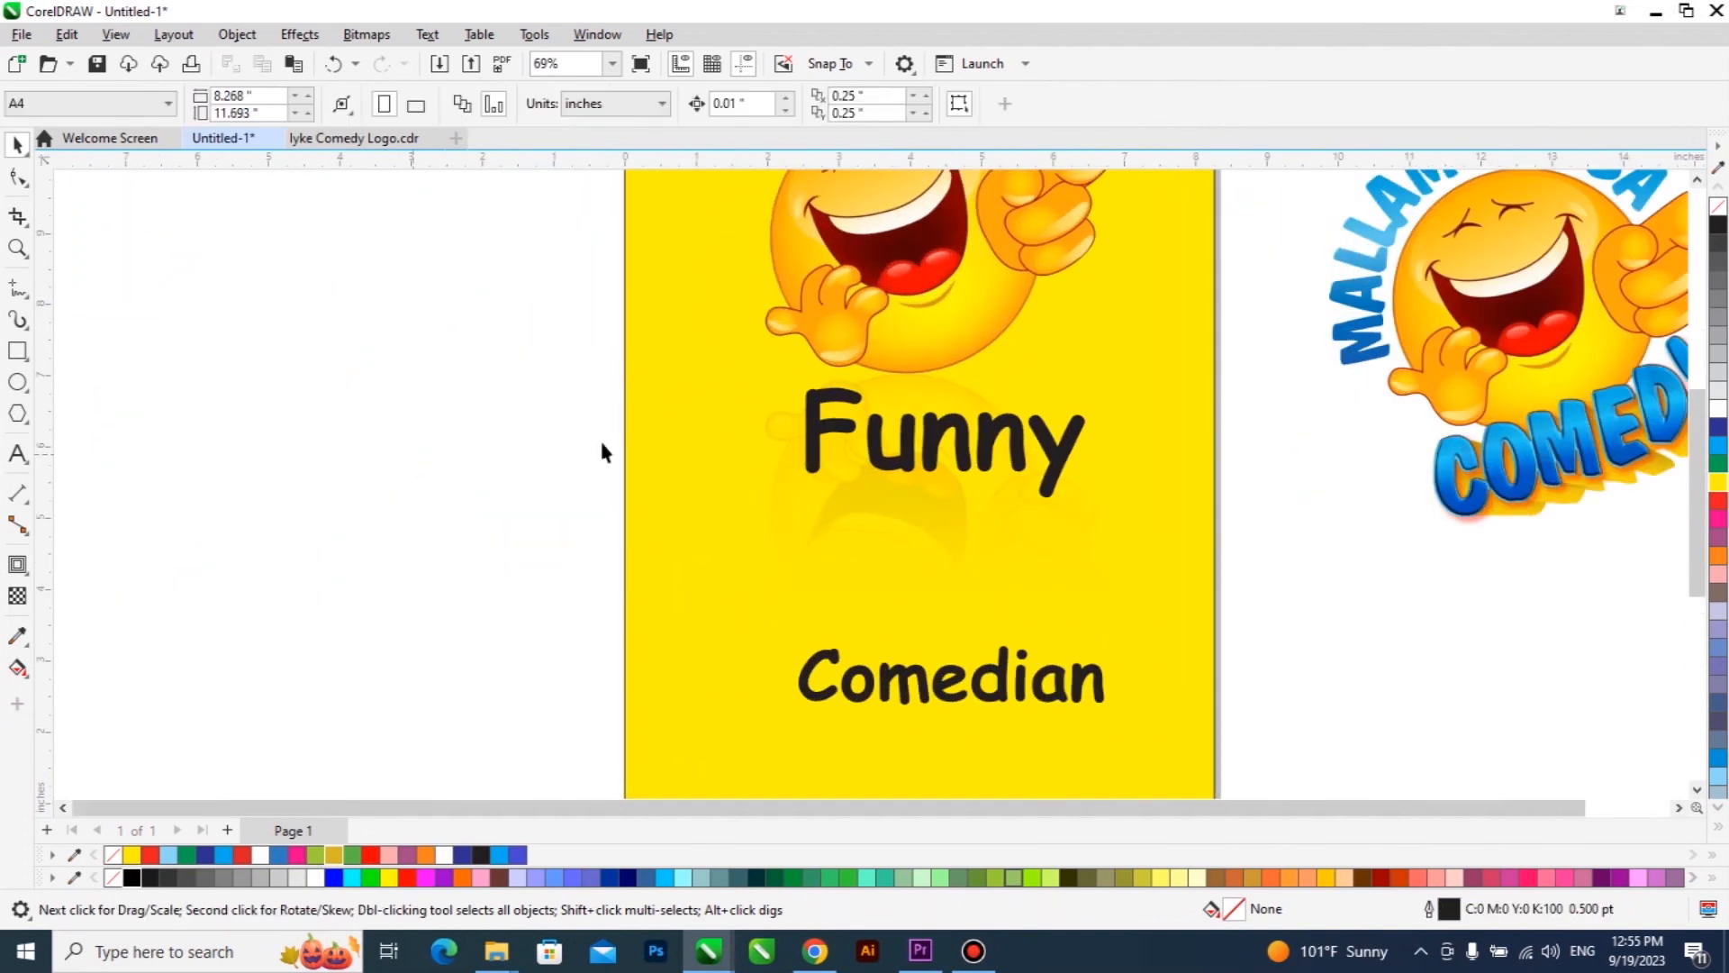
Step: Break the word "Funny" apart into individual letters
click(961, 441)
scroll(990, 448, up, 2)
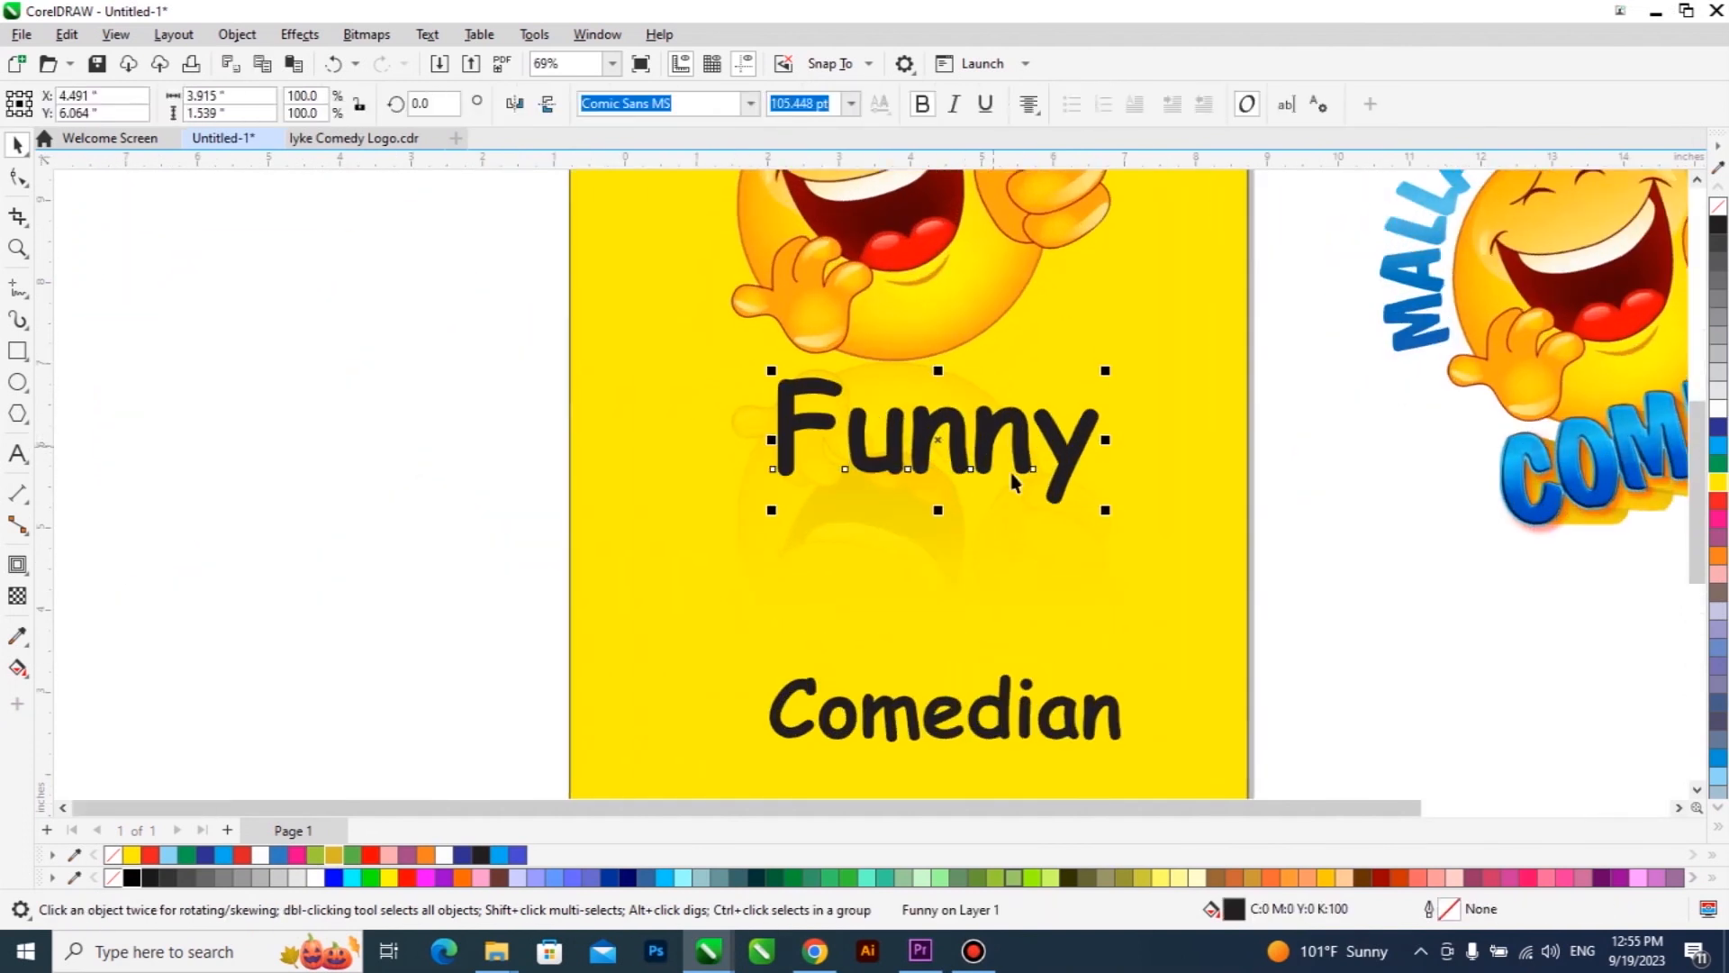
scroll(1013, 450, down, 2)
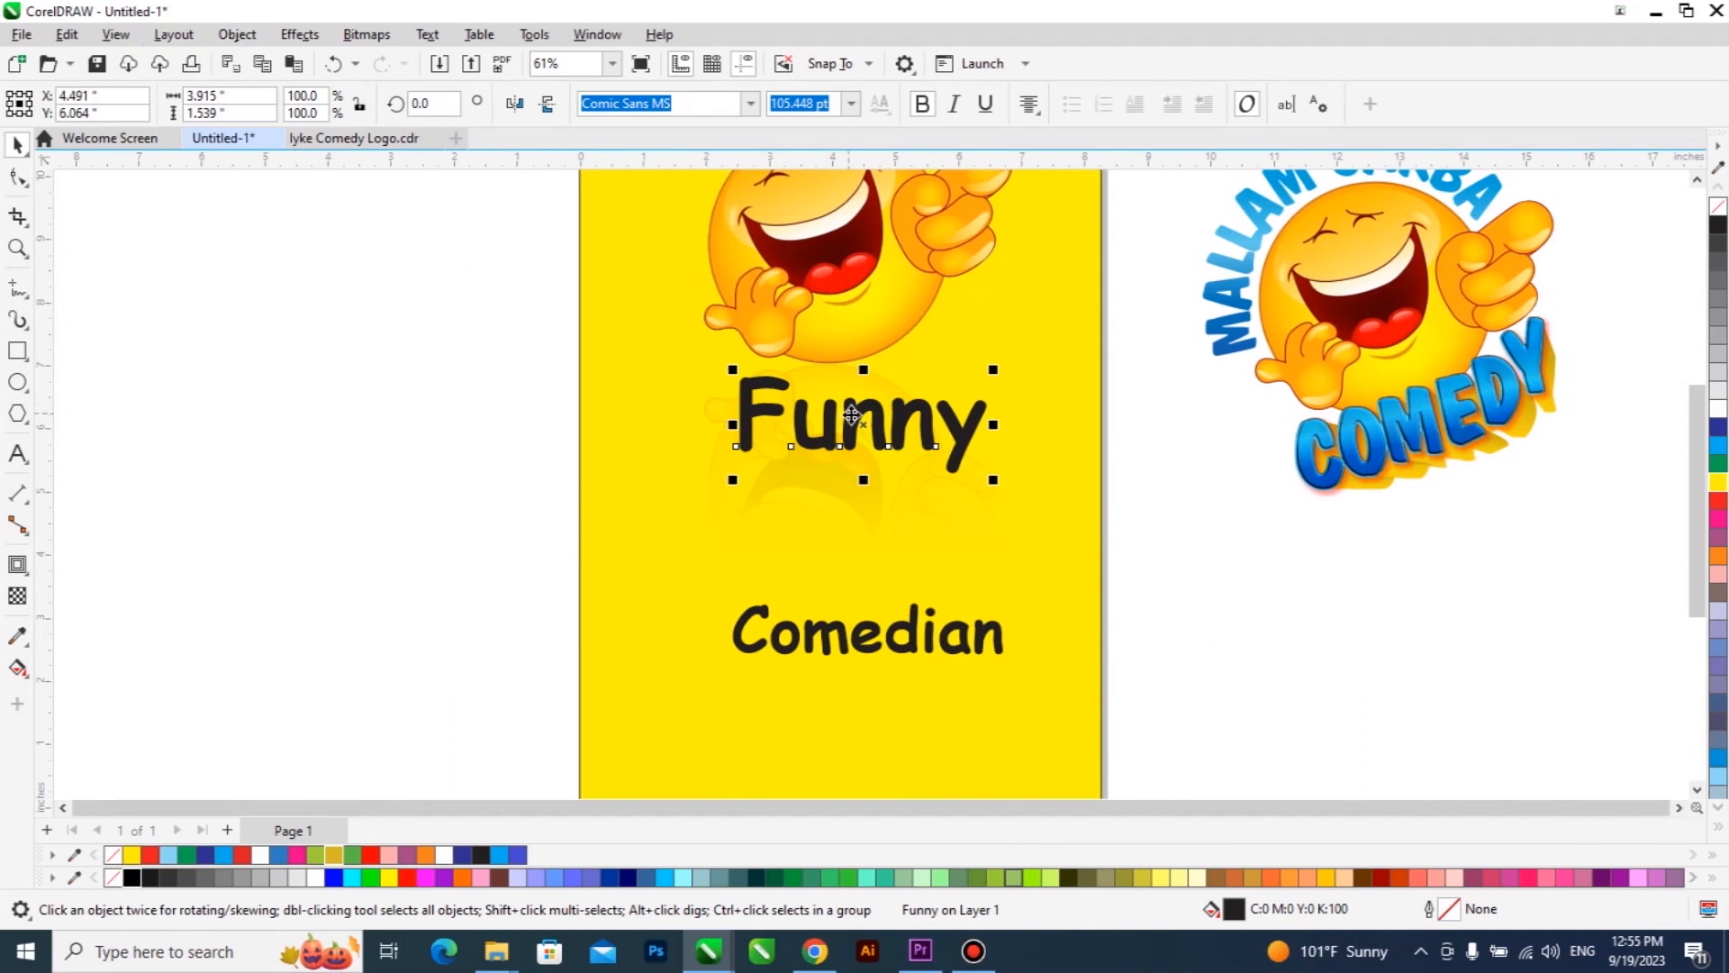
click(237, 34)
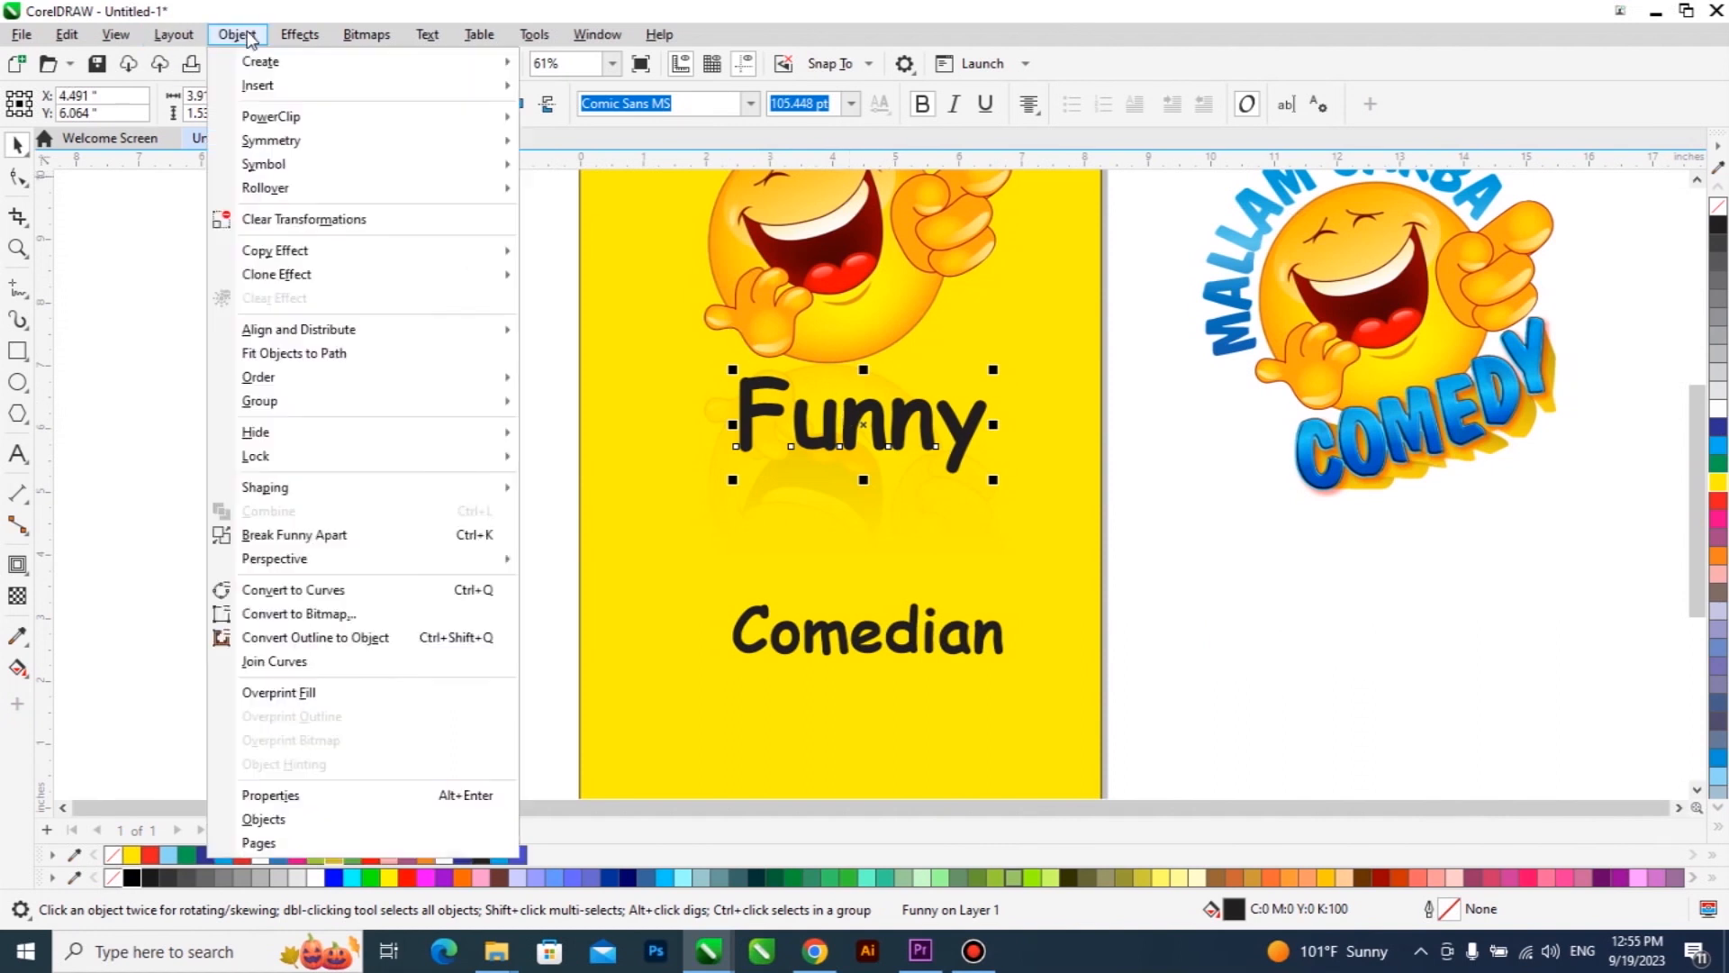
click(412, 535)
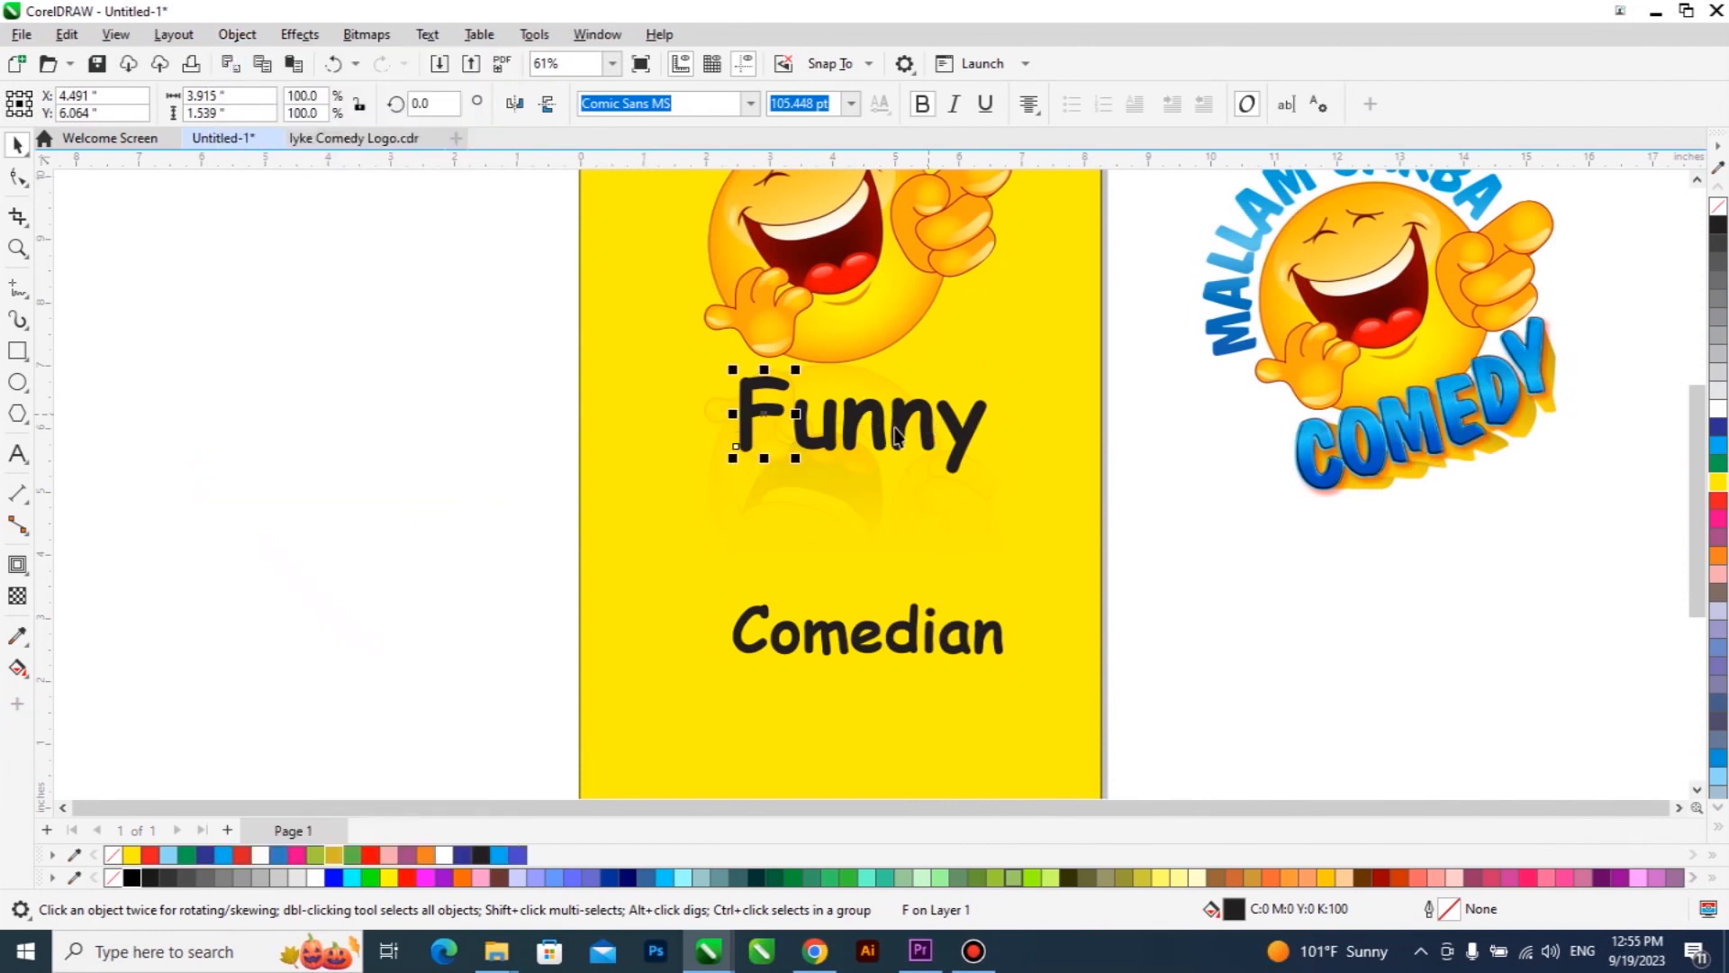
scroll(874, 444, up, 1)
scroll(872, 447, up, 1)
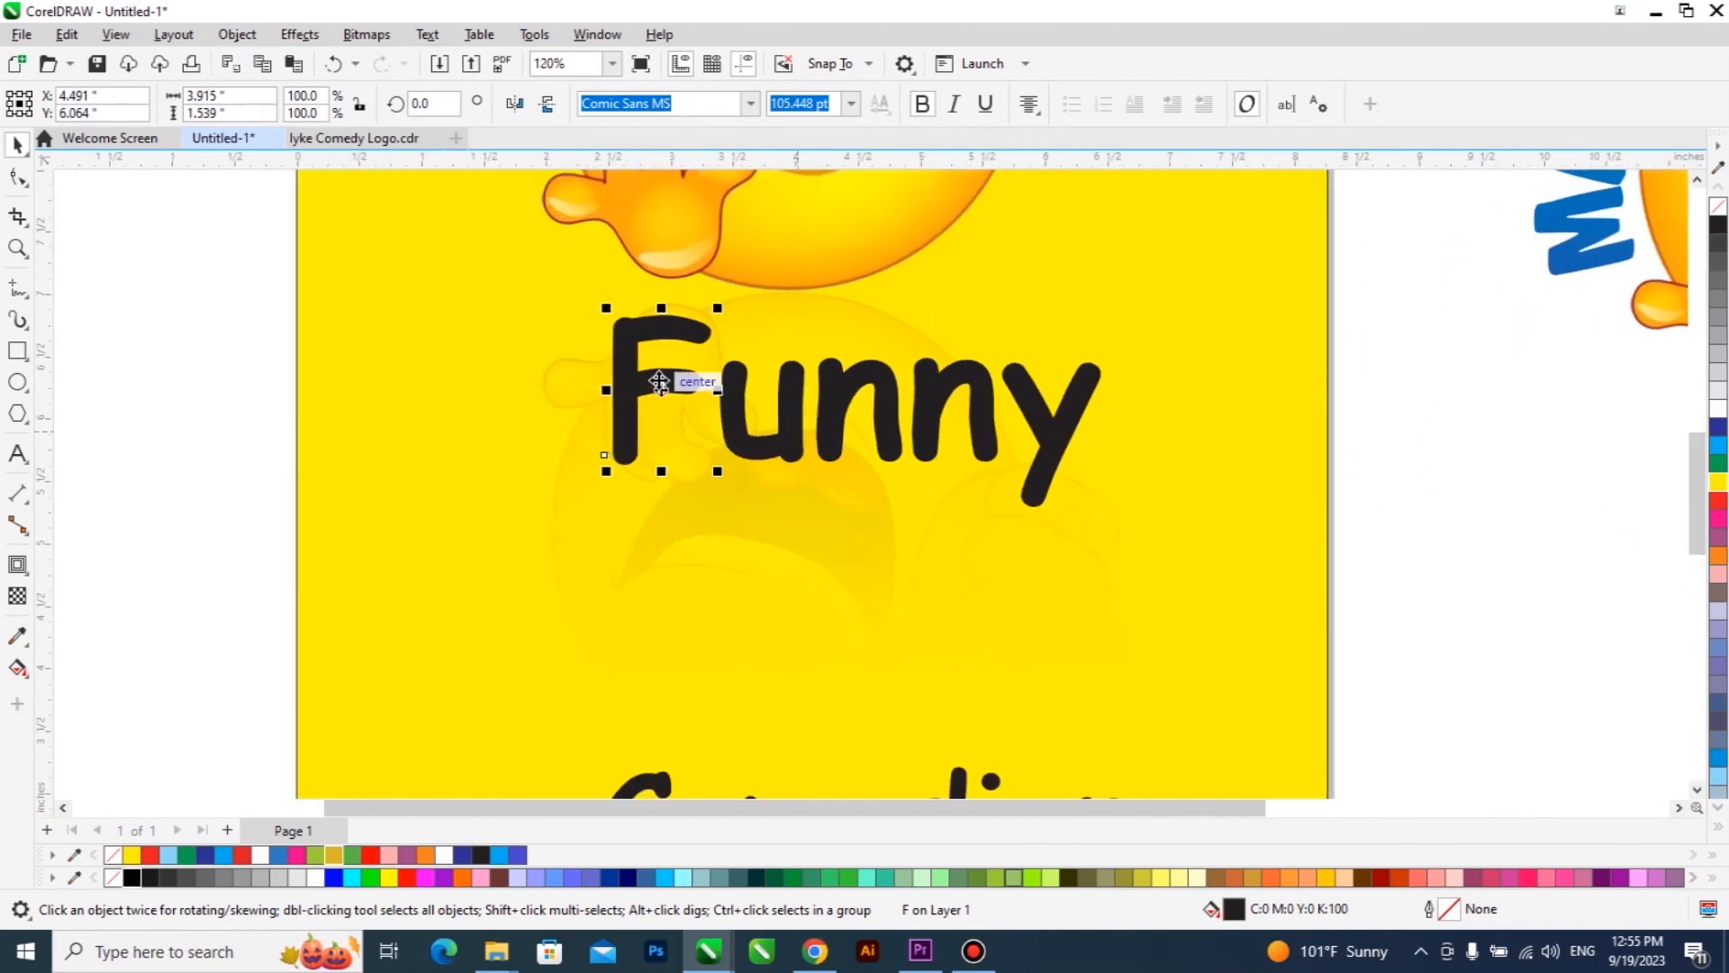
Step: Scatter the letters F, u, n, n and y to separate positions on the page below and beside the emoji
drag(652, 382, 541, 407)
drag(782, 449, 684, 549)
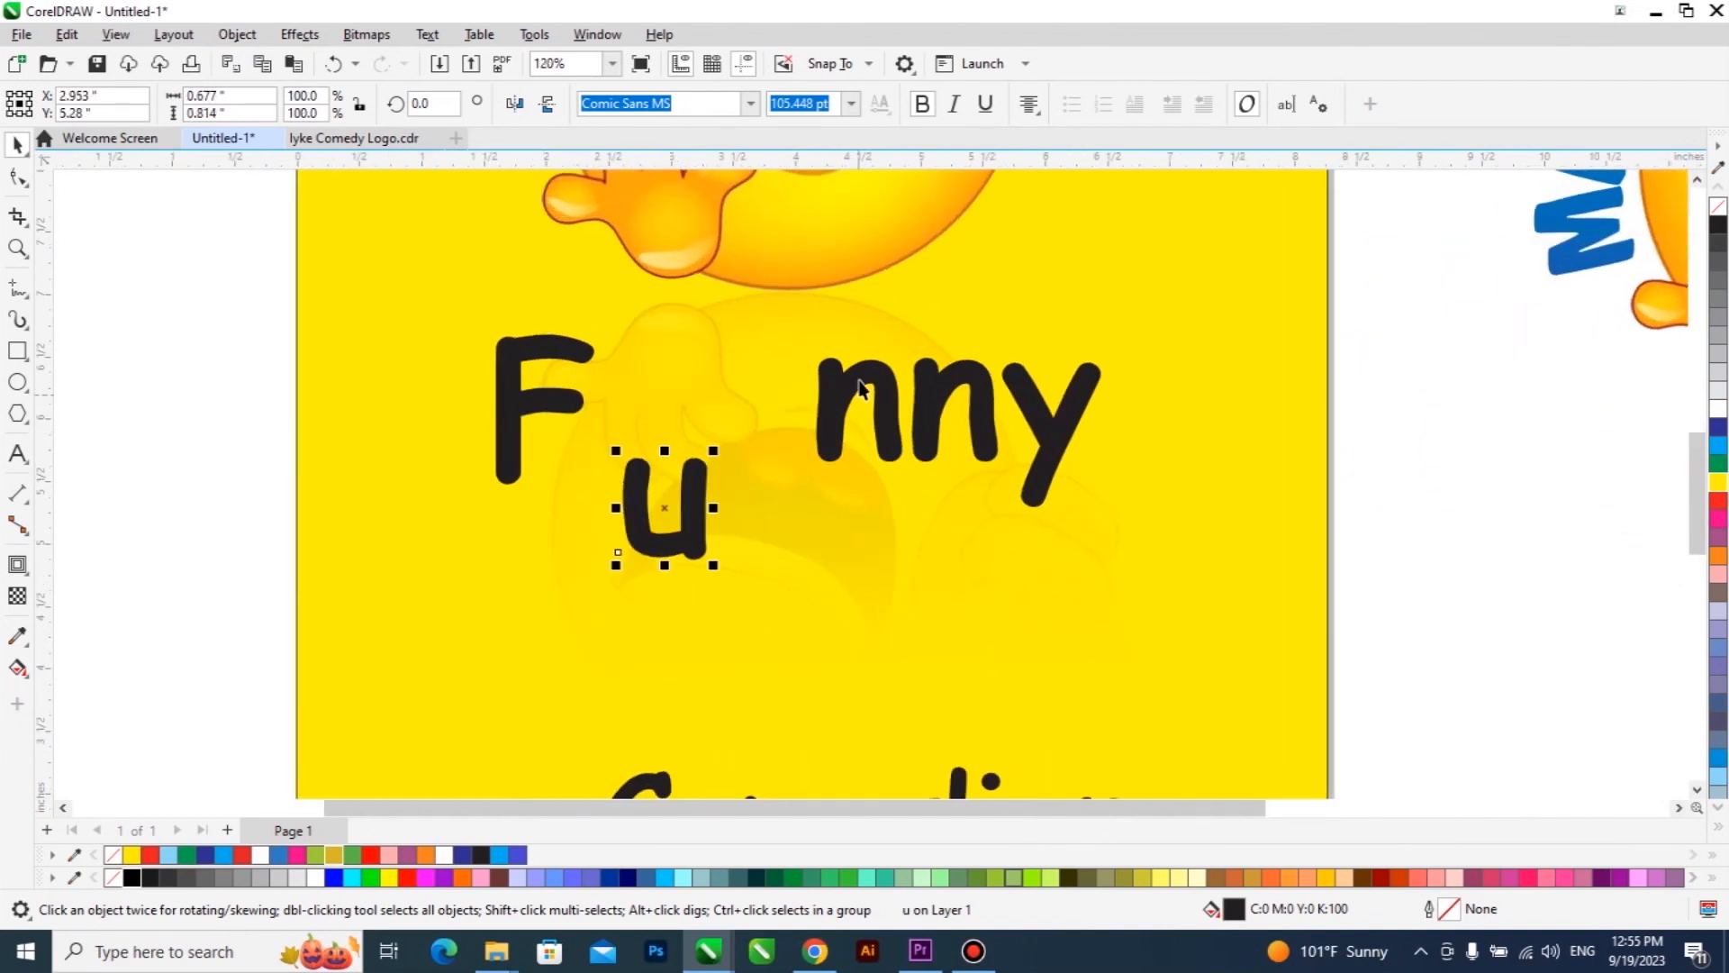
drag(863, 389, 863, 551)
drag(957, 387, 1067, 257)
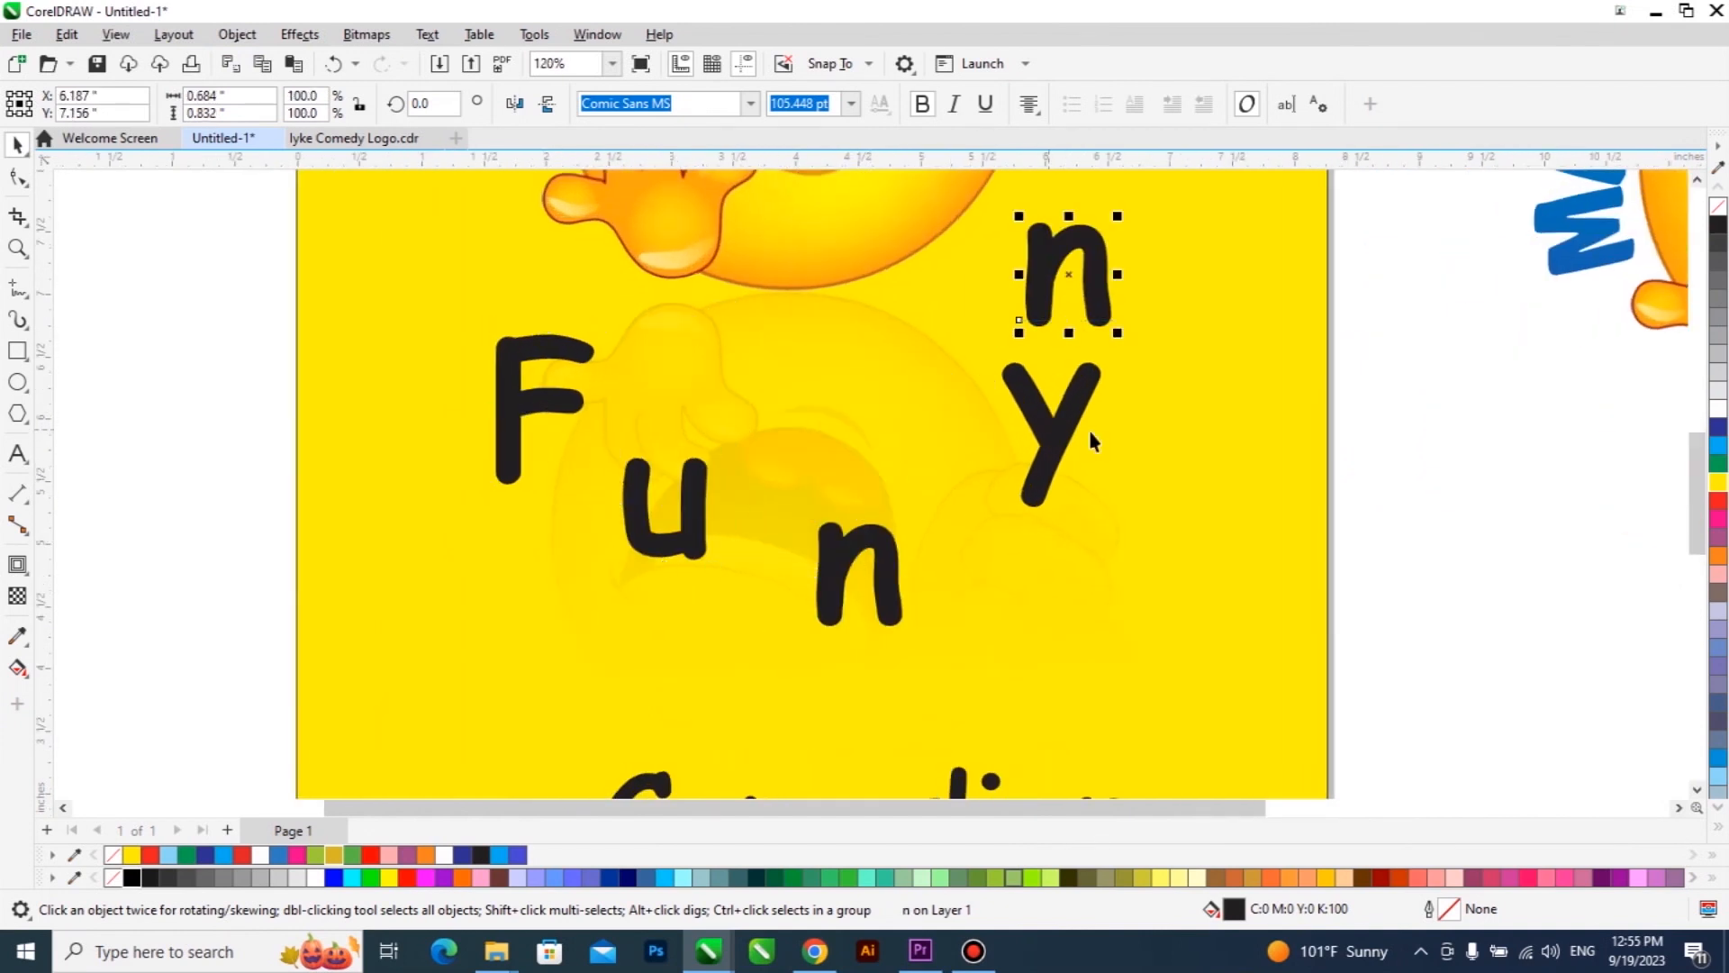
drag(1056, 436, 1219, 447)
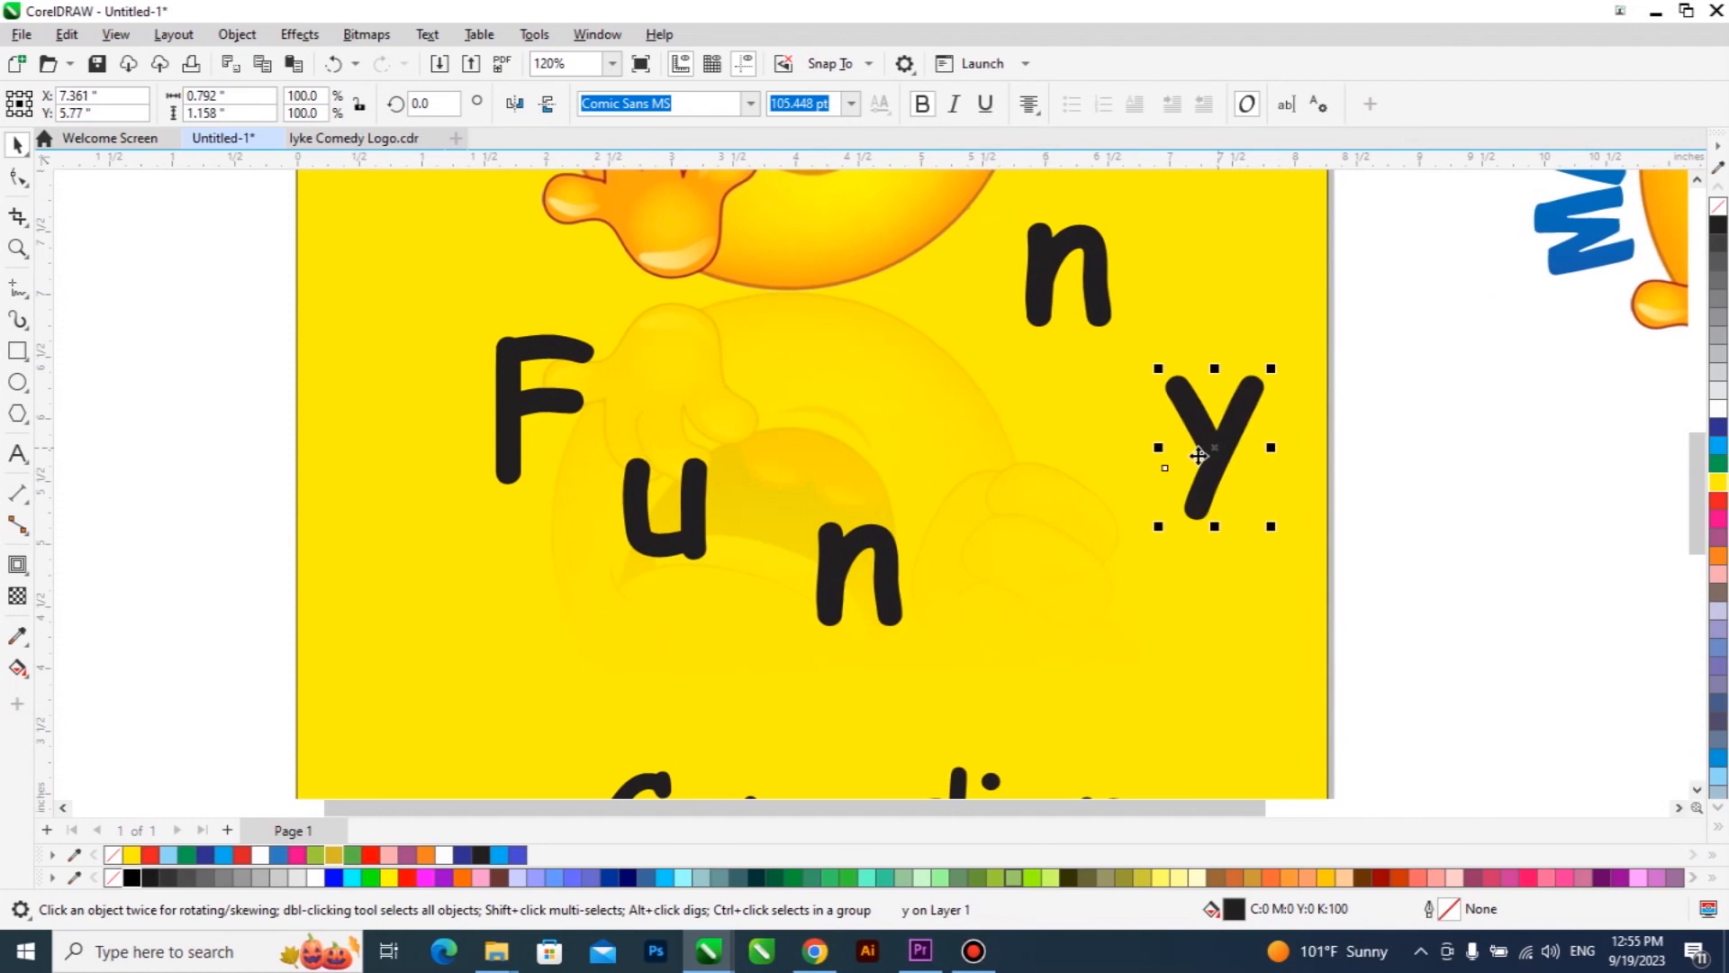
scroll(609, 463, down, 1)
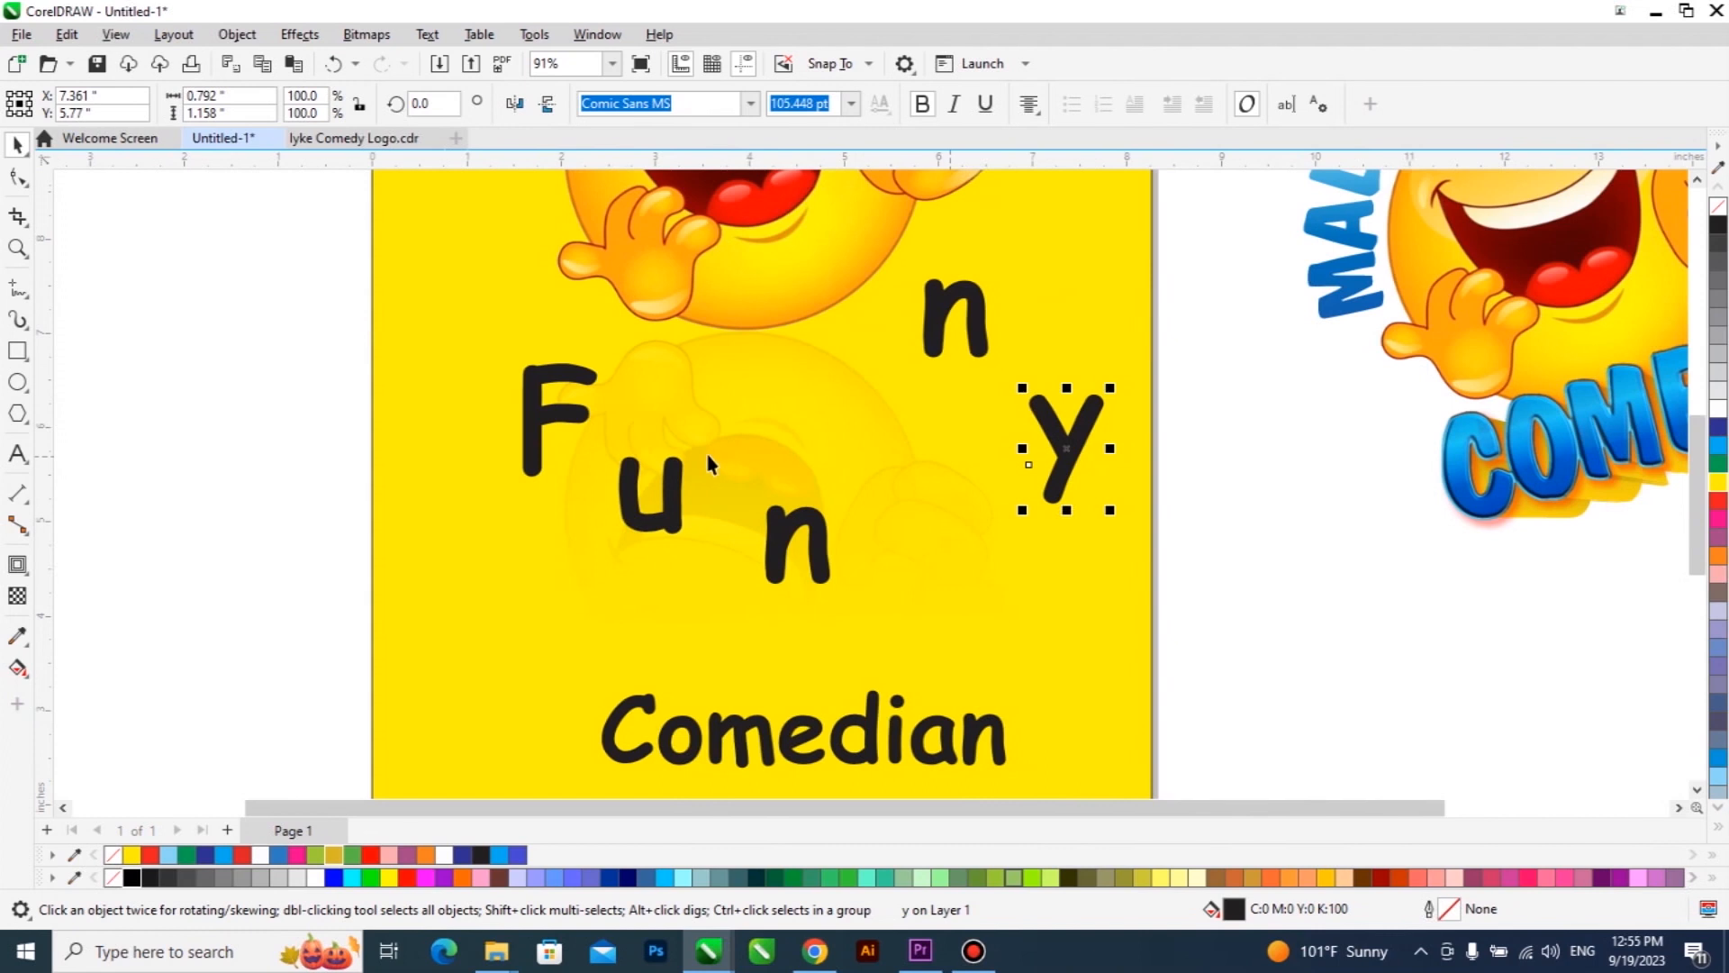
click(235, 36)
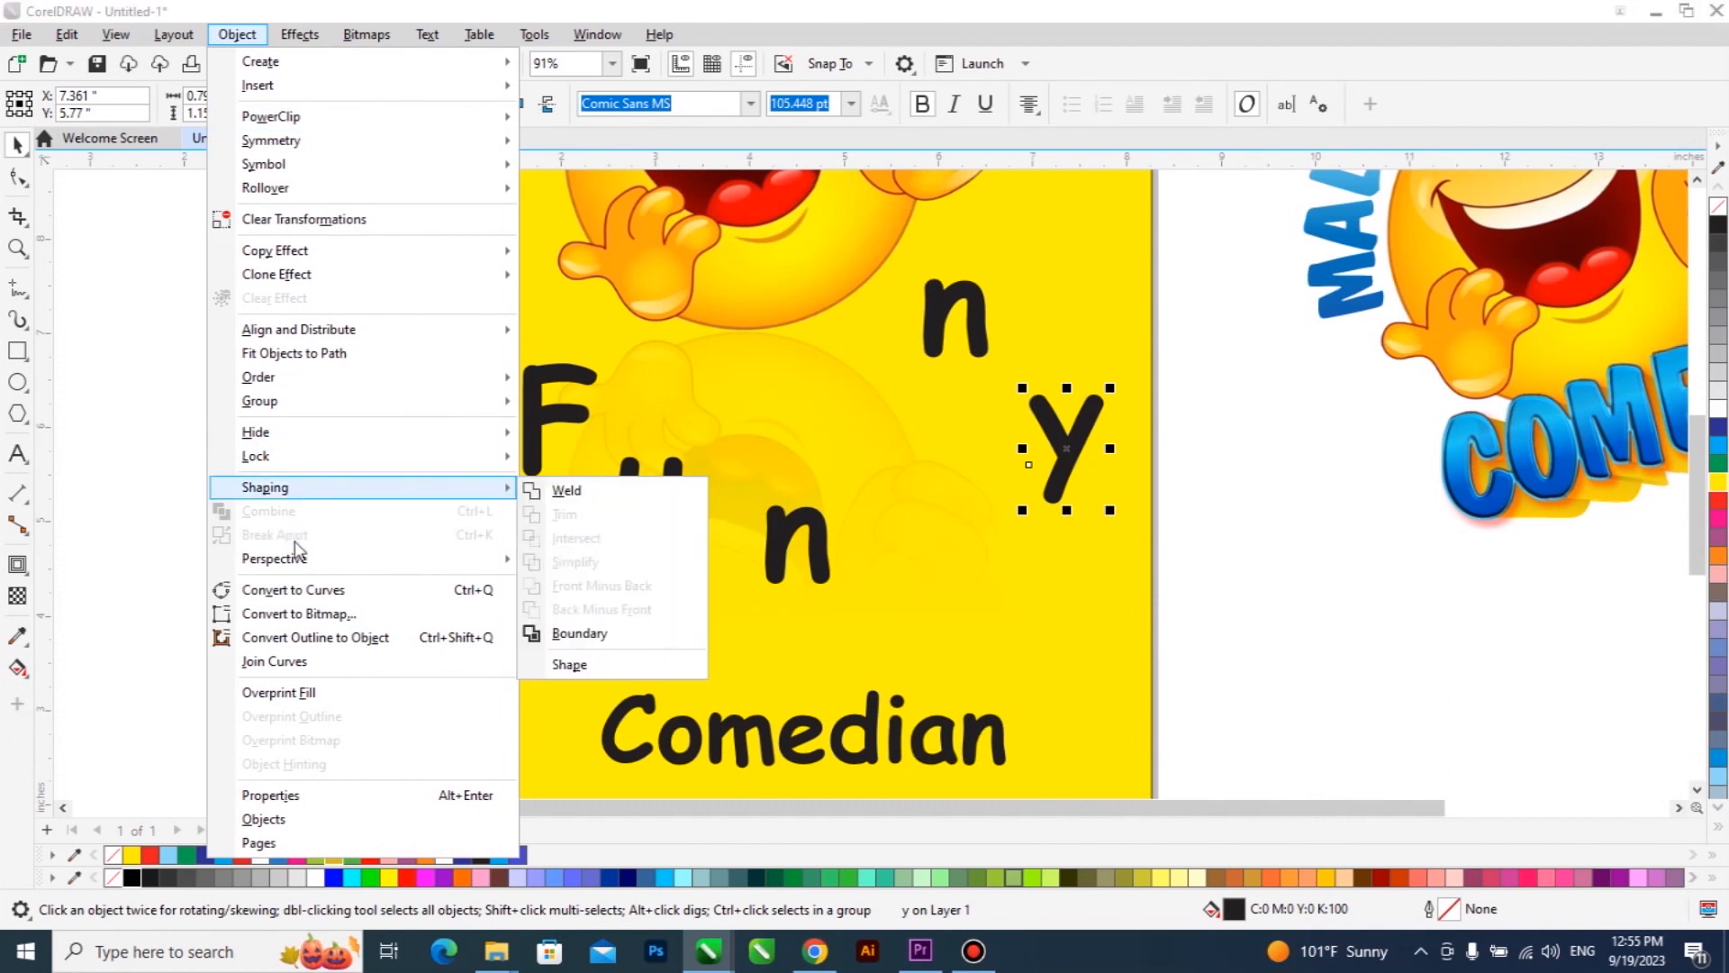
mouse_move(479, 552)
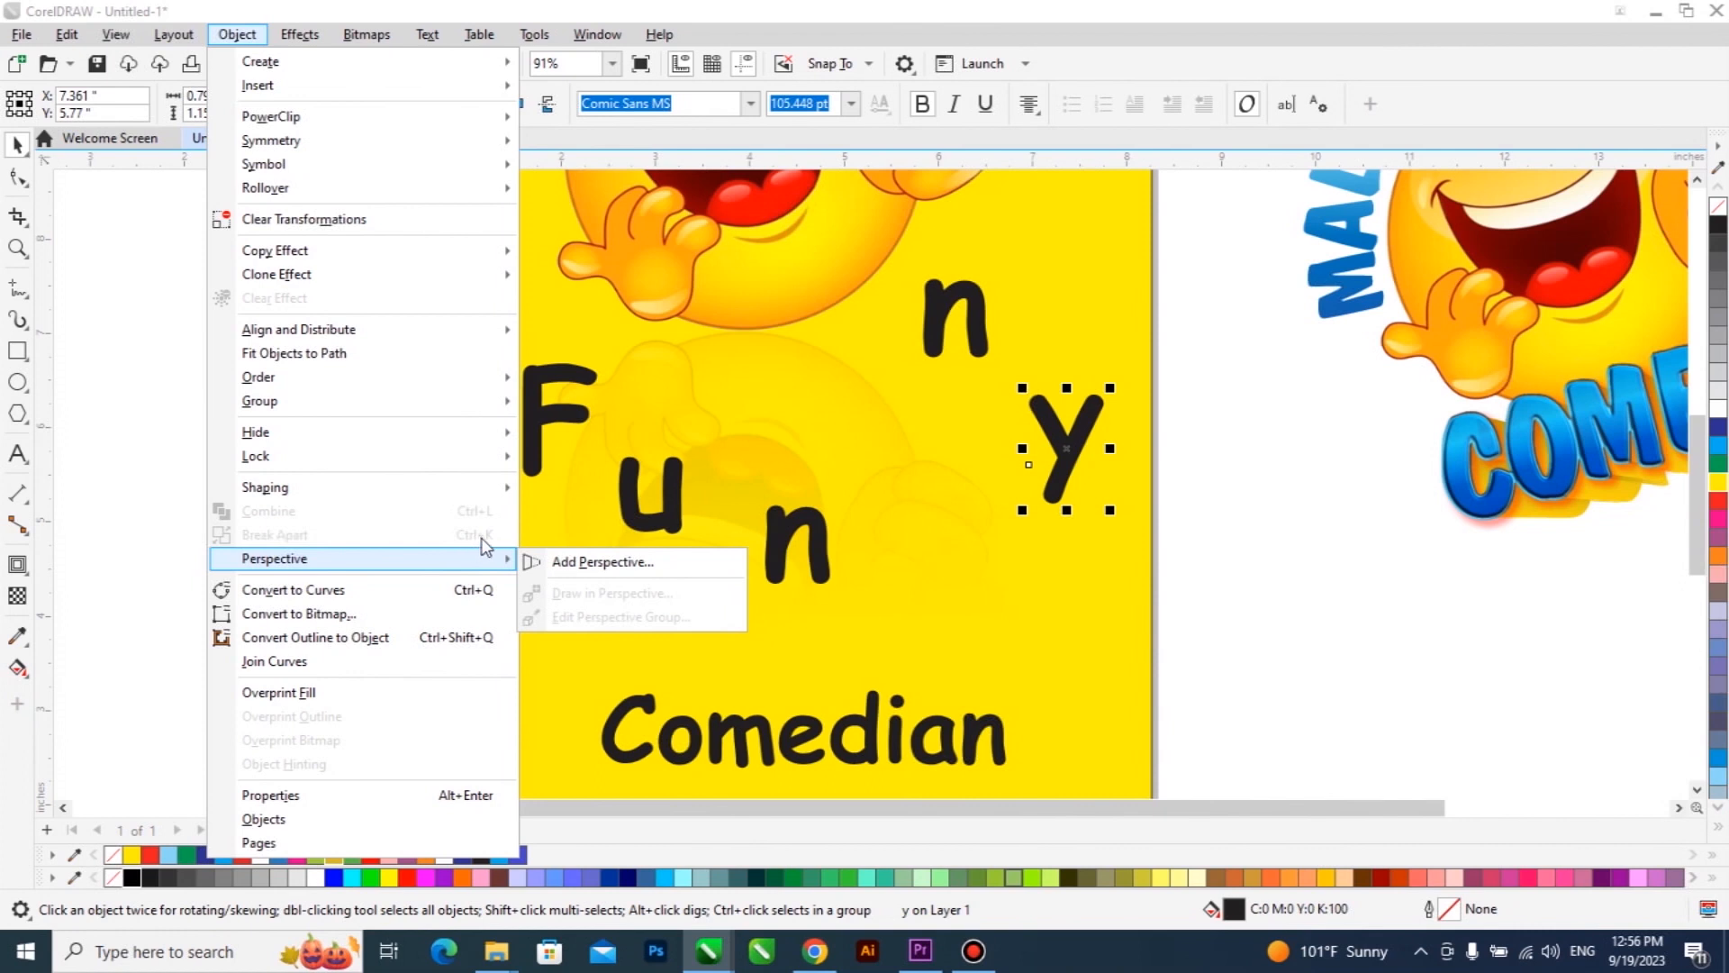
click(1186, 445)
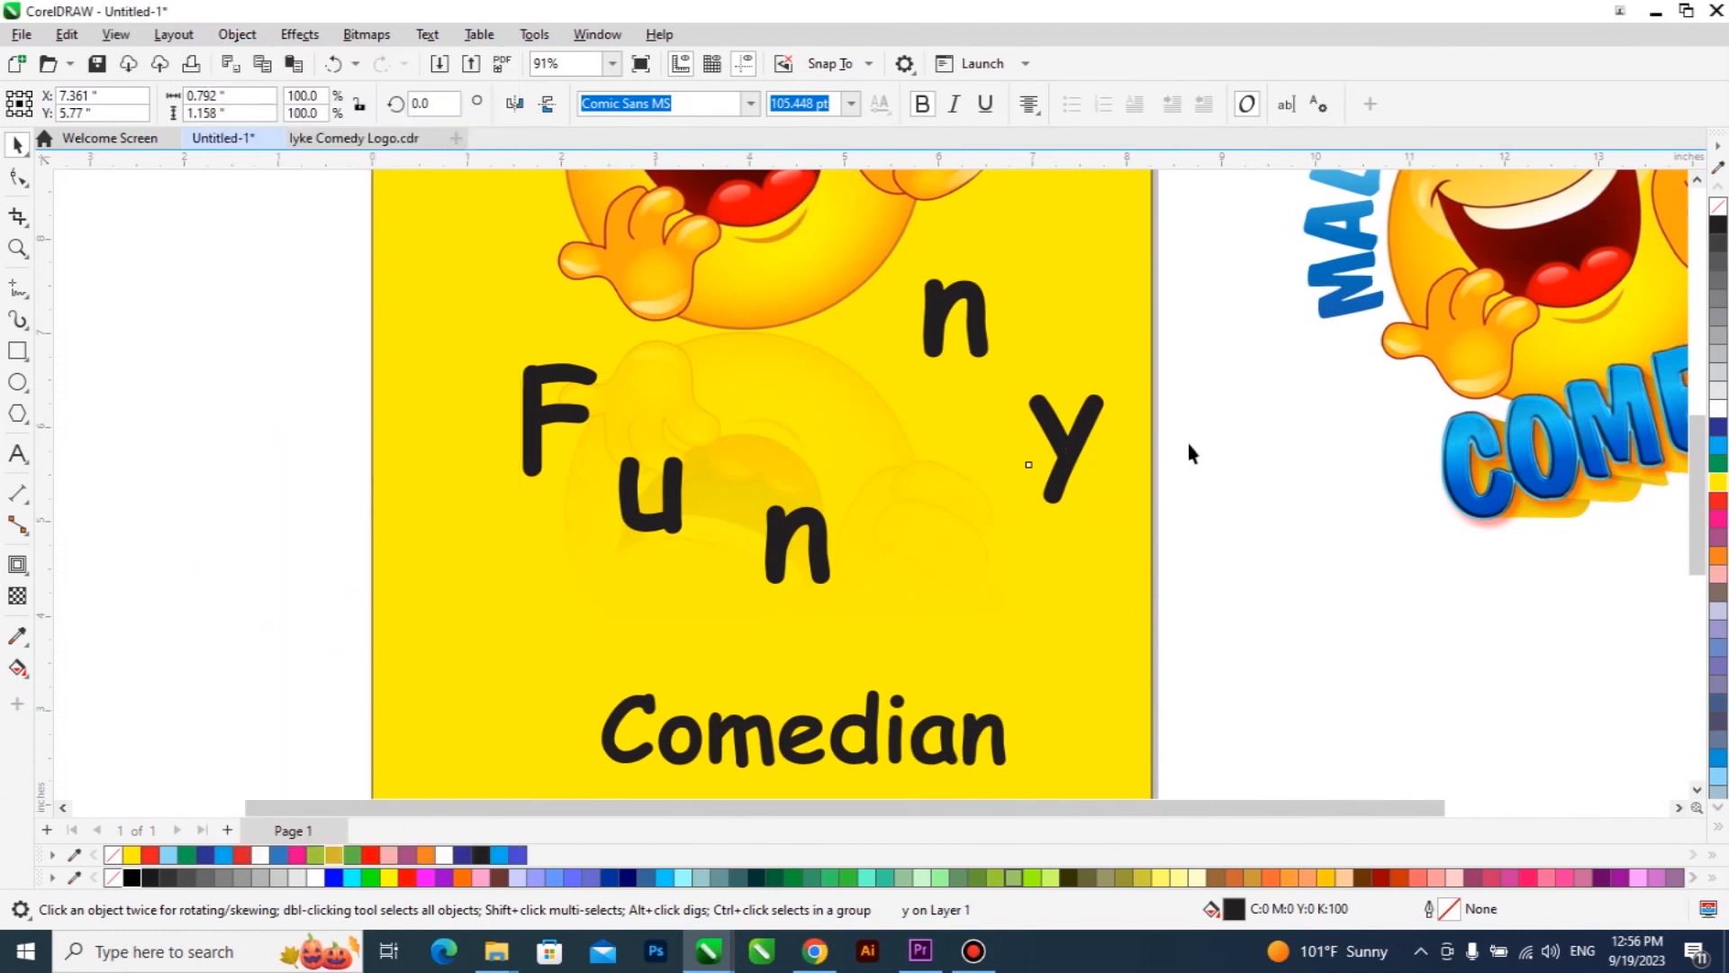
Step: Reposition the separated letters F, u and the first n, placing the u lower between the other two
click(565, 405)
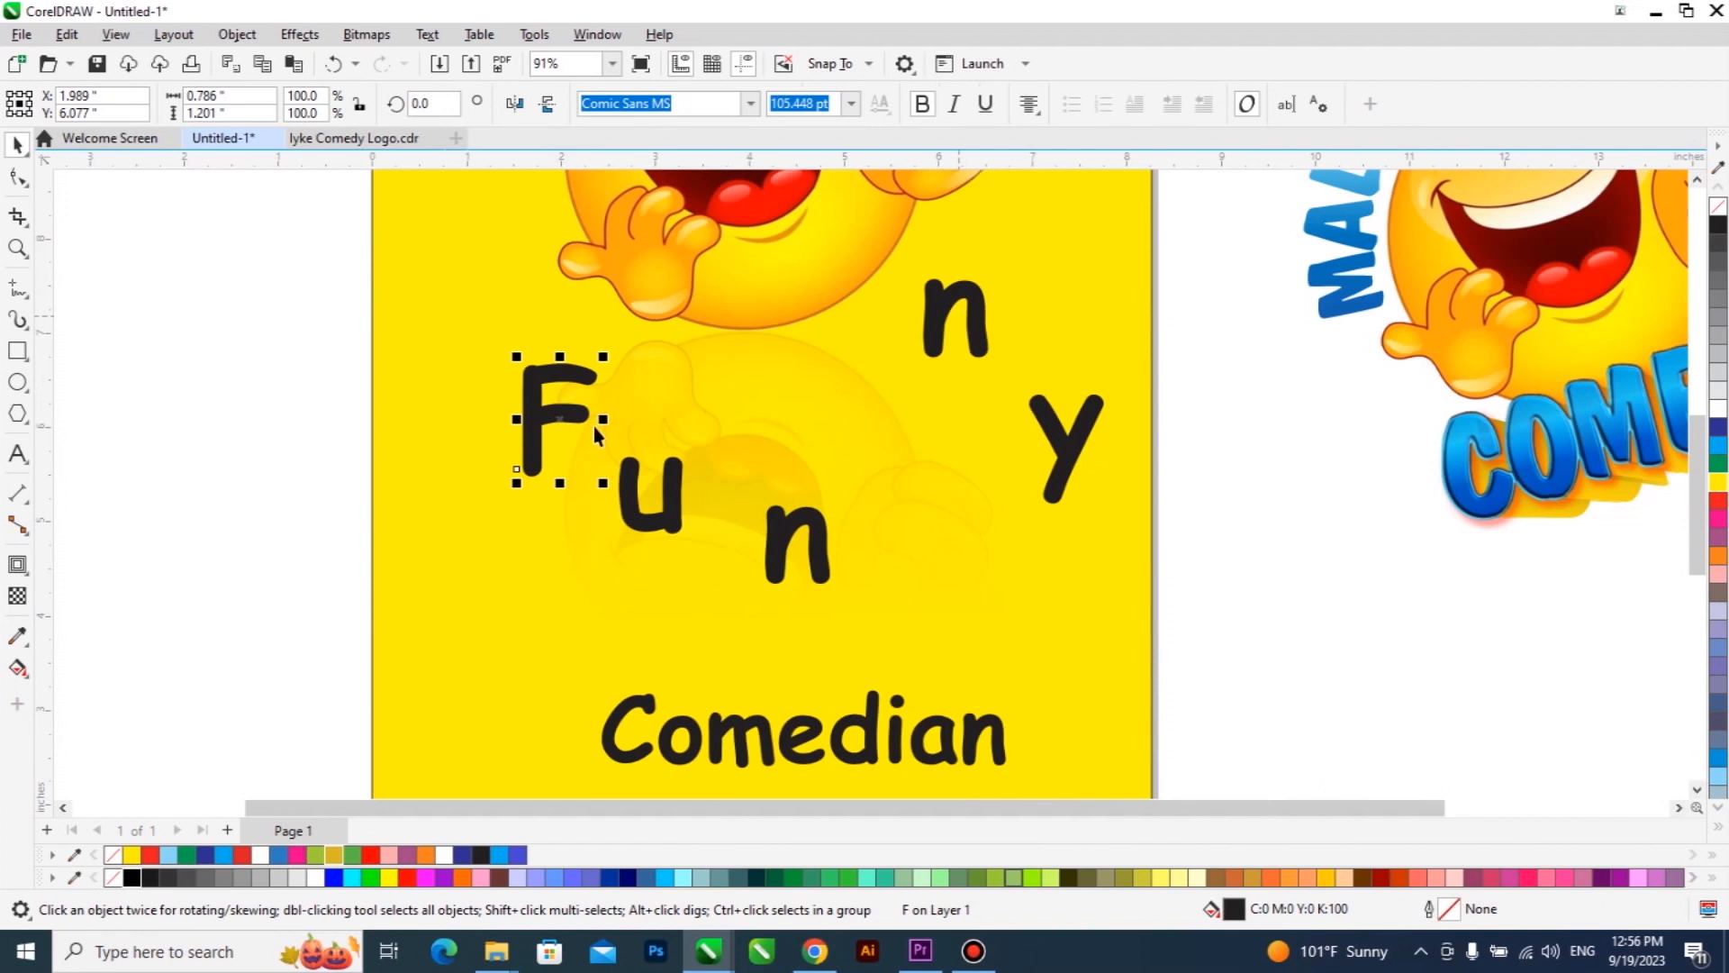
drag(593, 426, 525, 400)
drag(641, 490, 614, 409)
drag(771, 533, 749, 431)
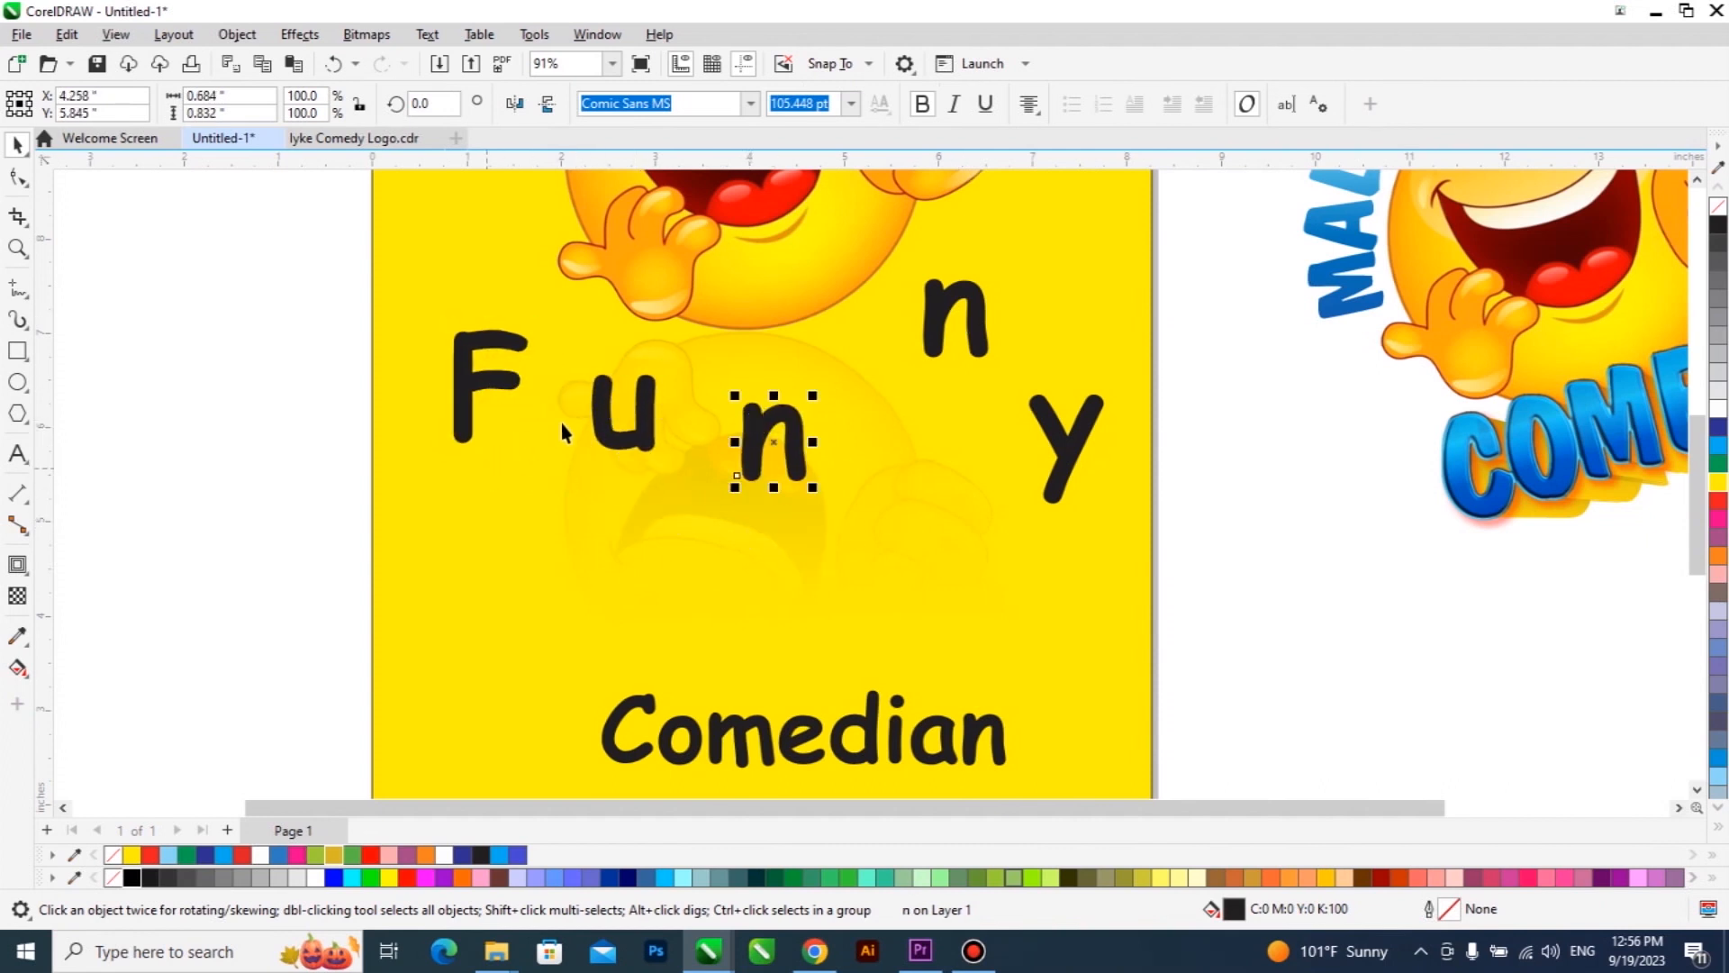
drag(622, 418, 621, 518)
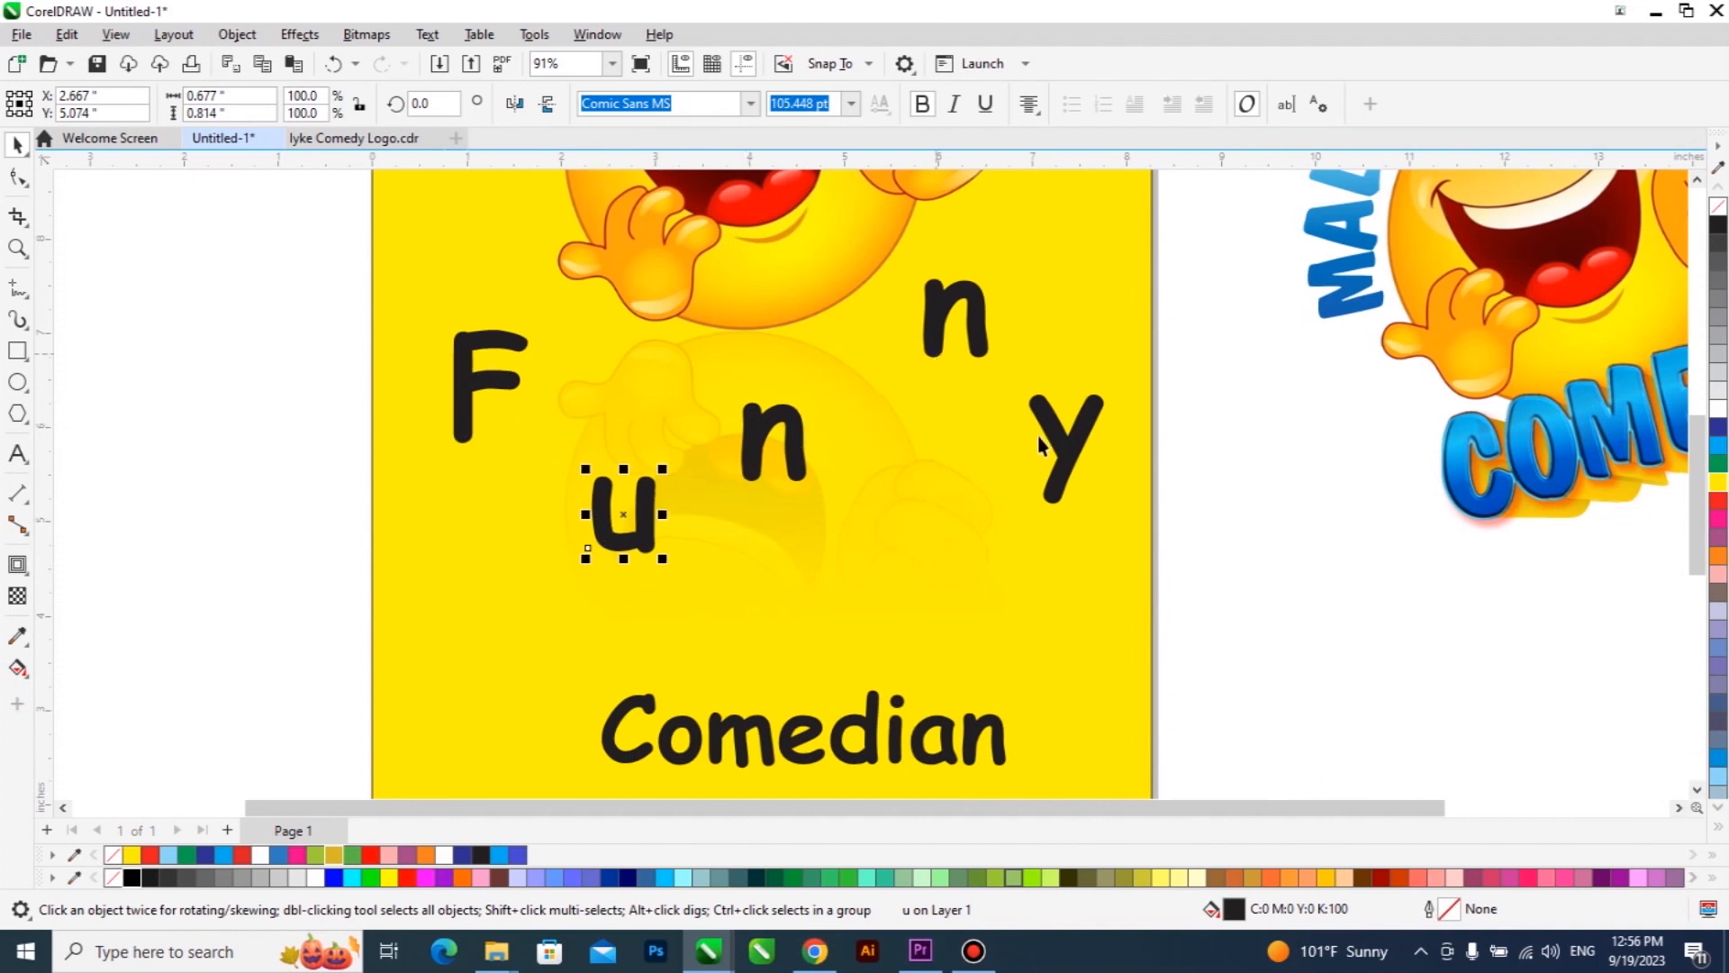
Step: Select the five scattered letters F, u, n, n and y together
click(493, 391)
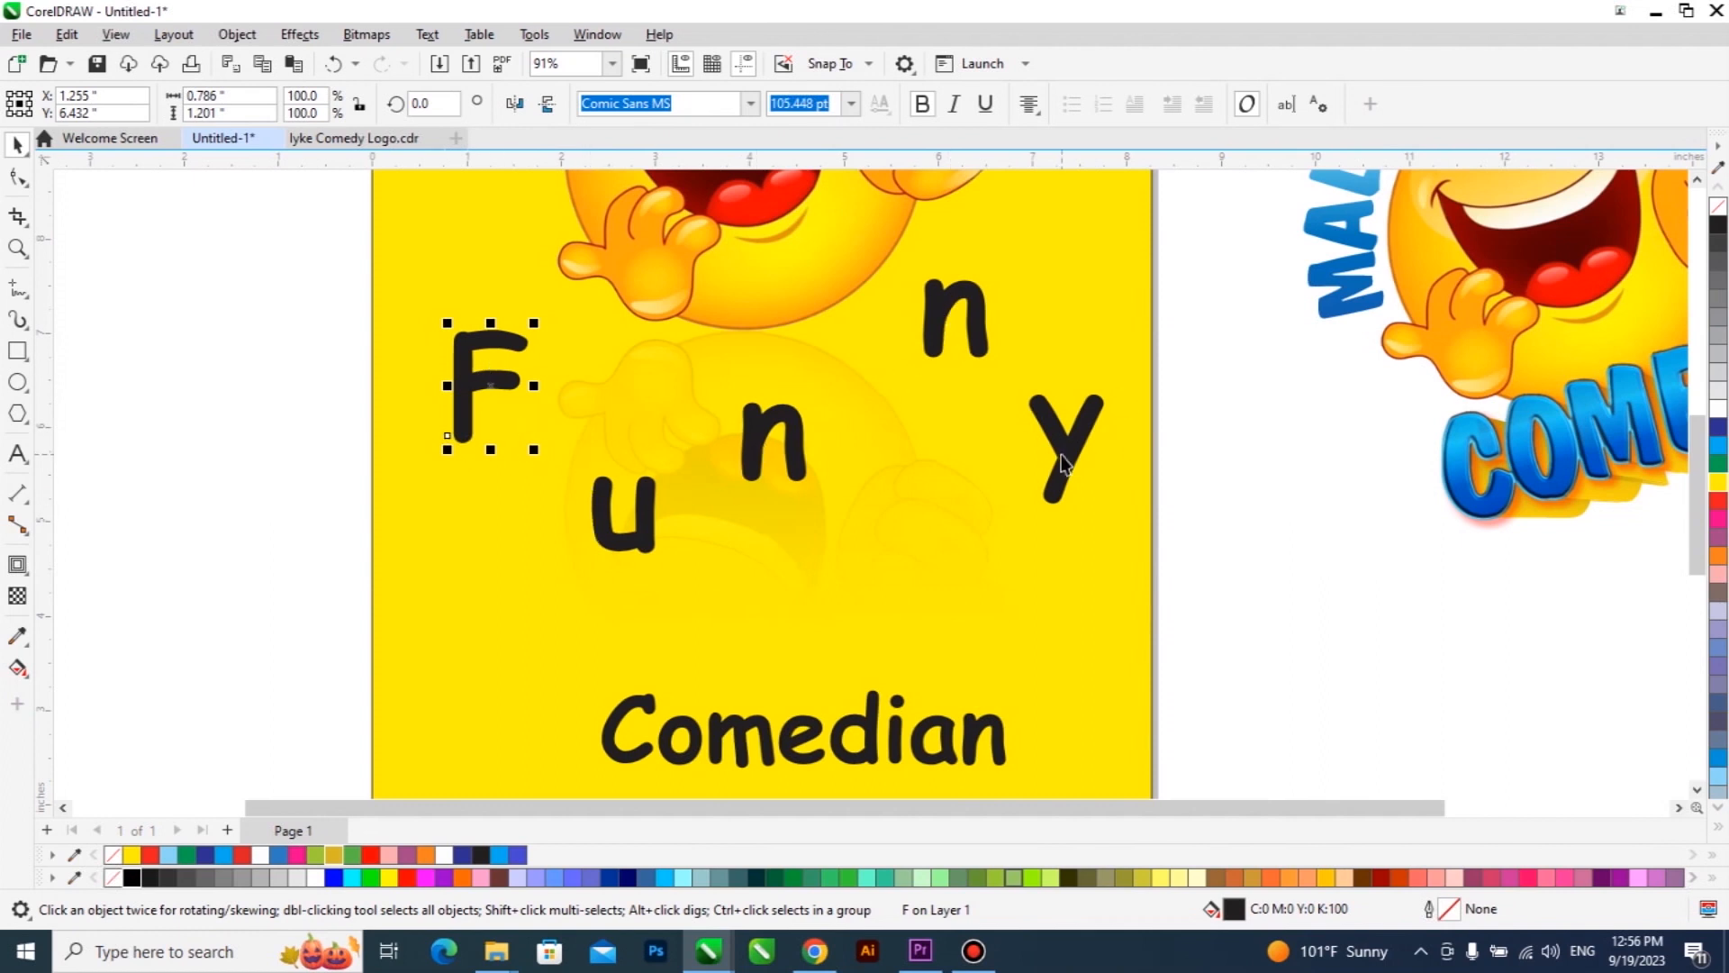
scroll(822, 702, down, 2)
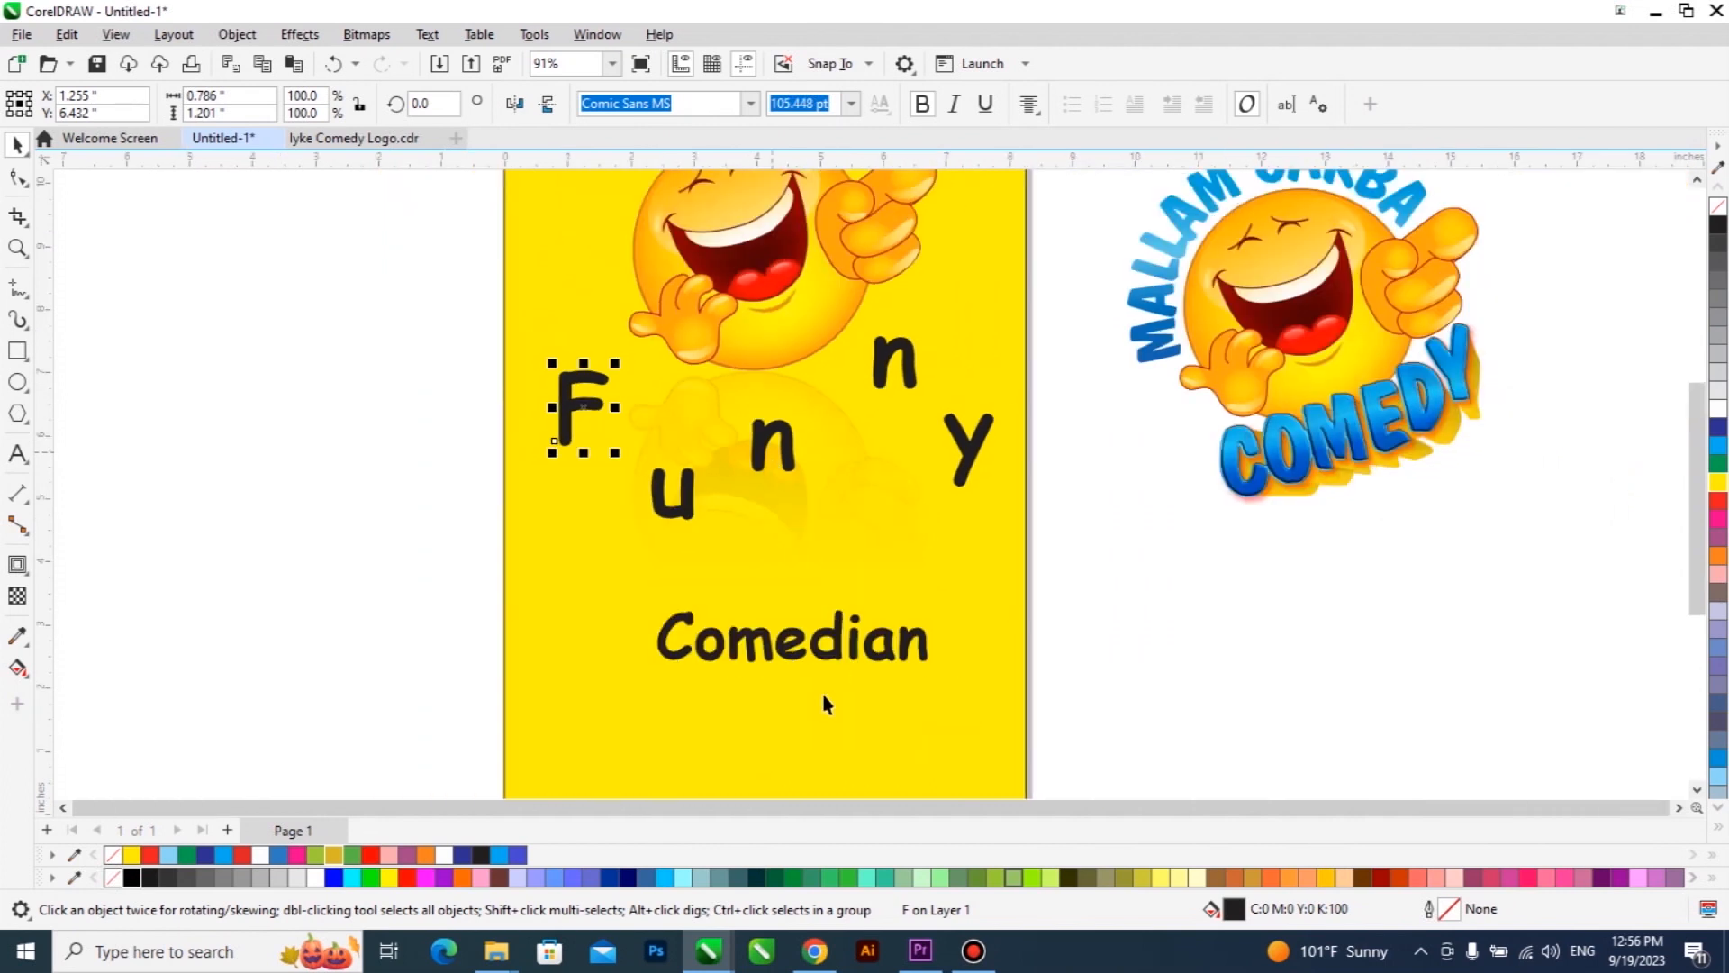
scroll(822, 687, up, 3)
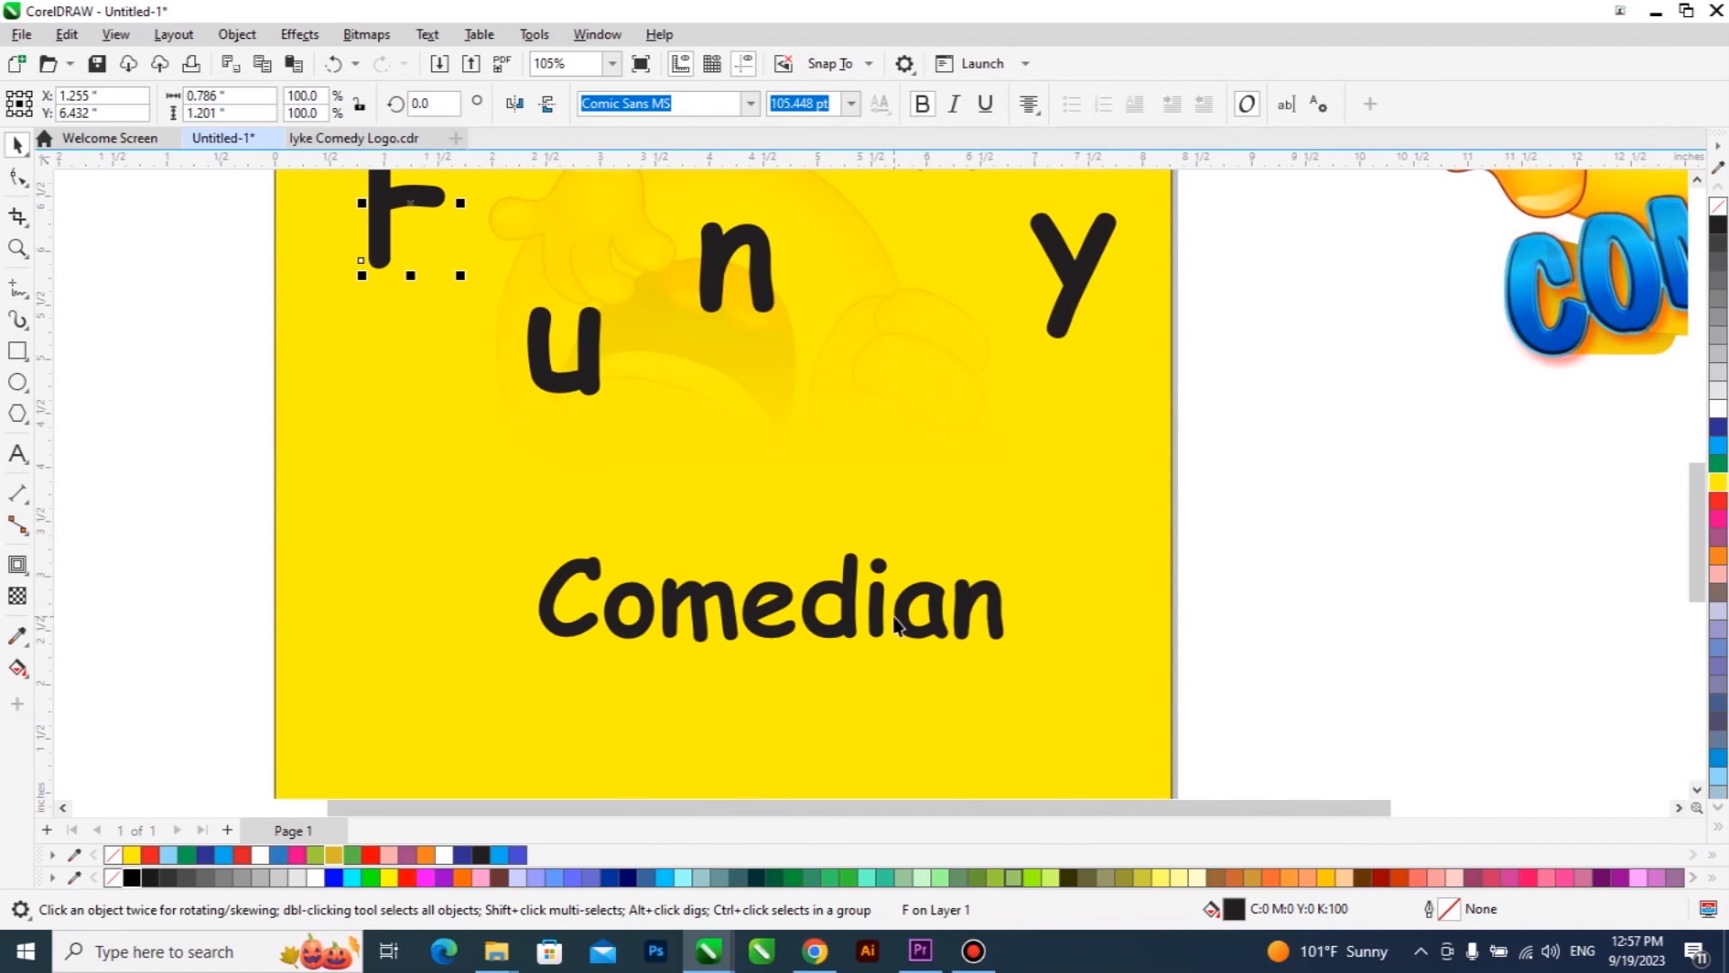
scroll(871, 704, down, 1)
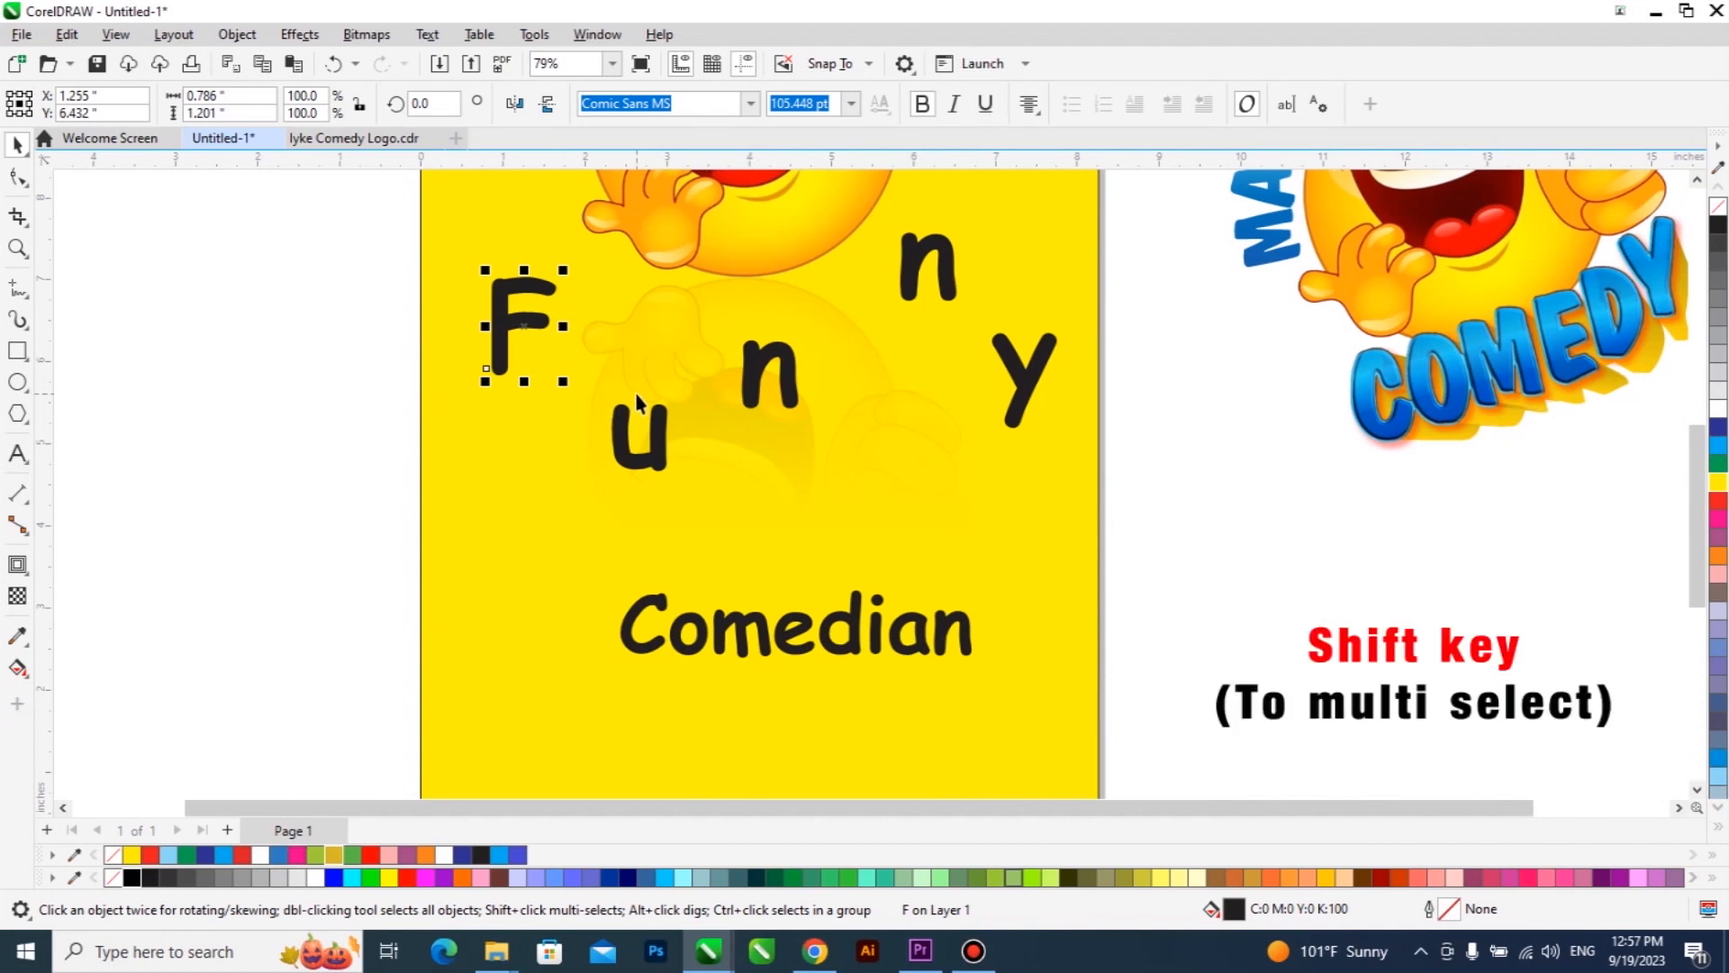
shift+click(626, 442)
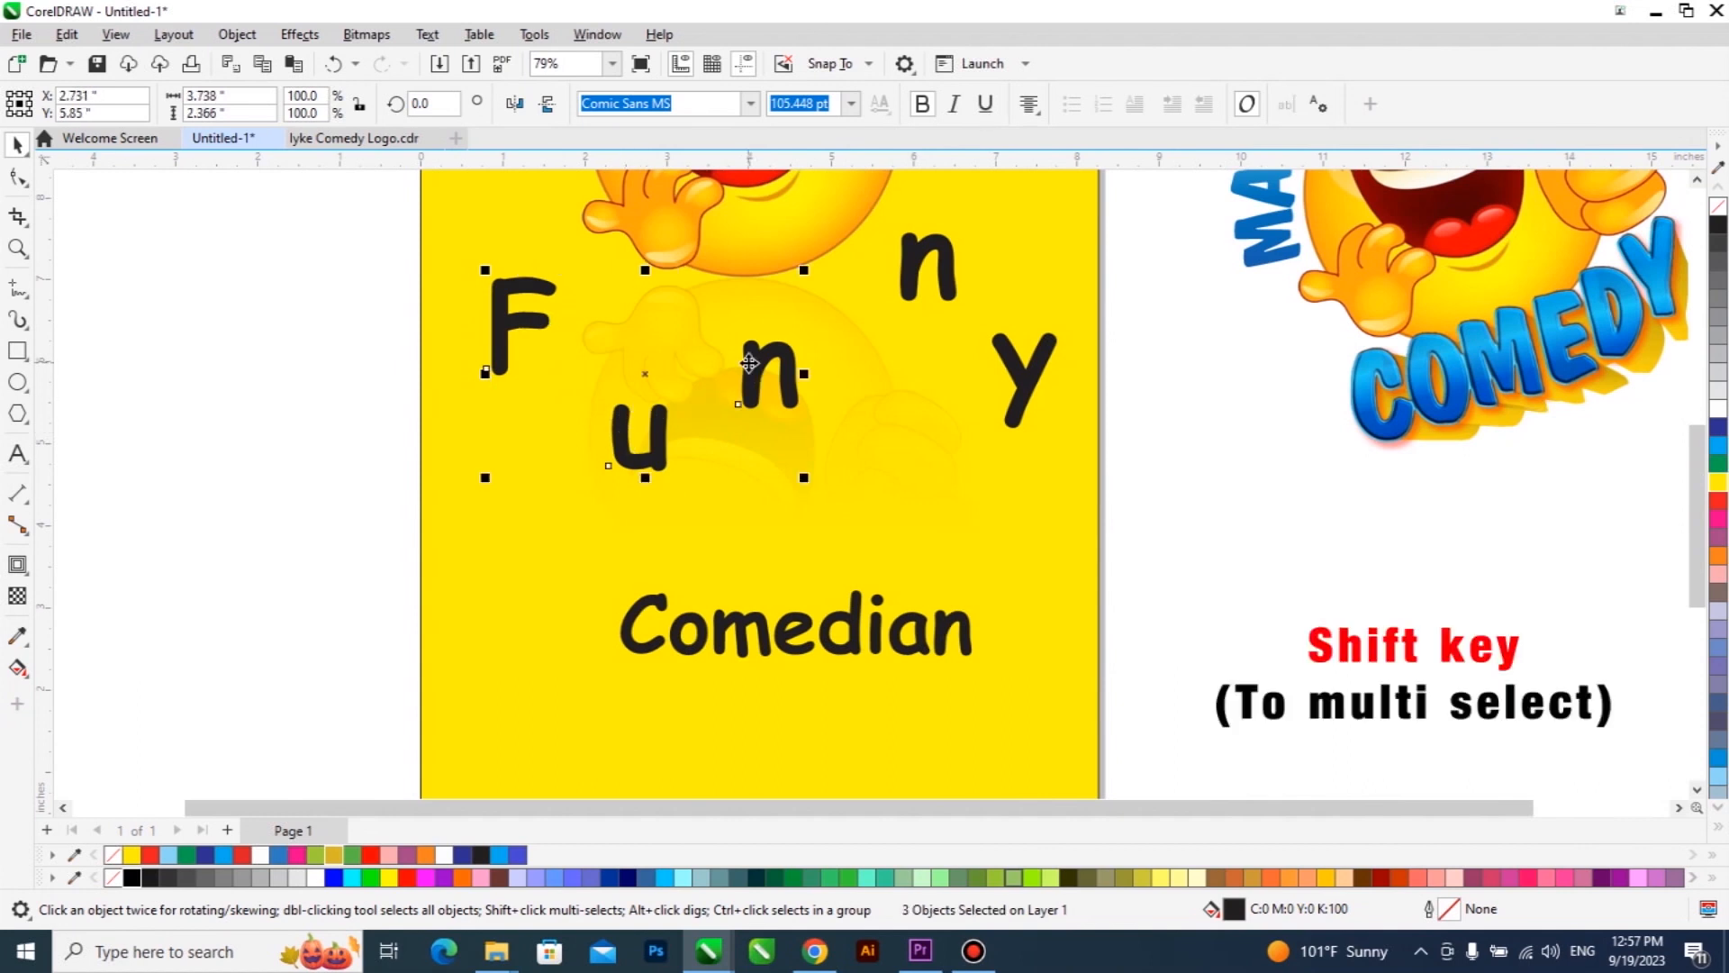
shift+click(920, 266)
shift+click(1026, 396)
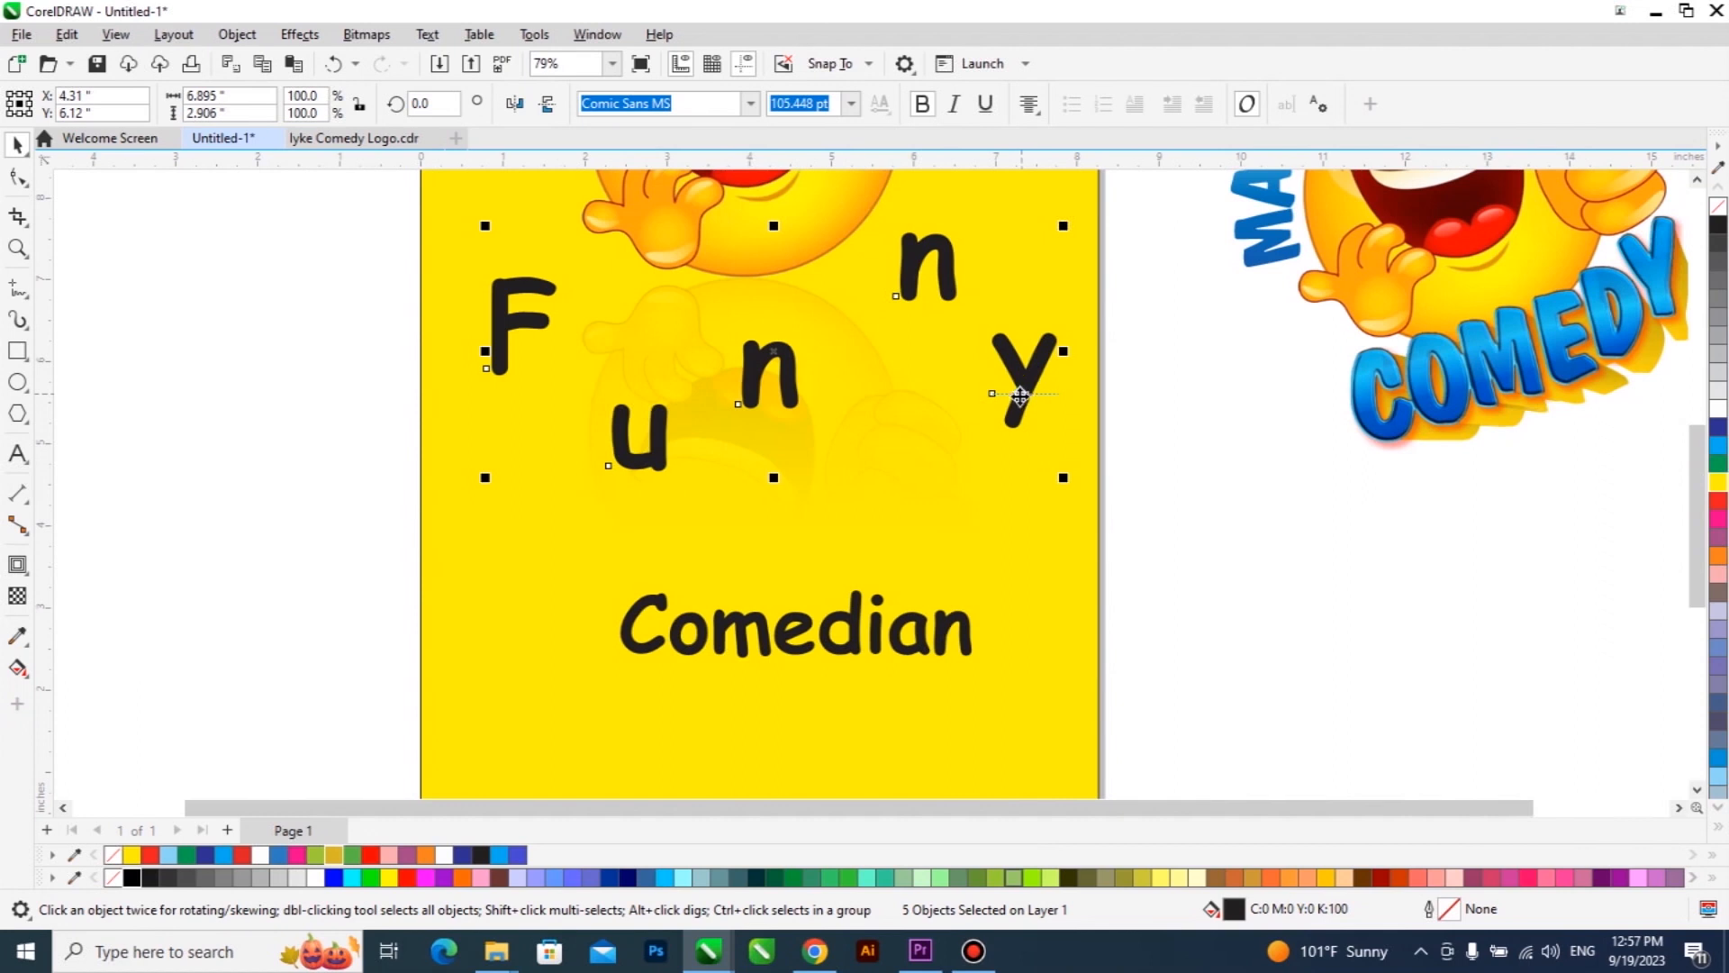
Step: Compare the availability of the Combine and Break Apart commands for the five letters, for no selection and for the word "Comedian"
click(239, 36)
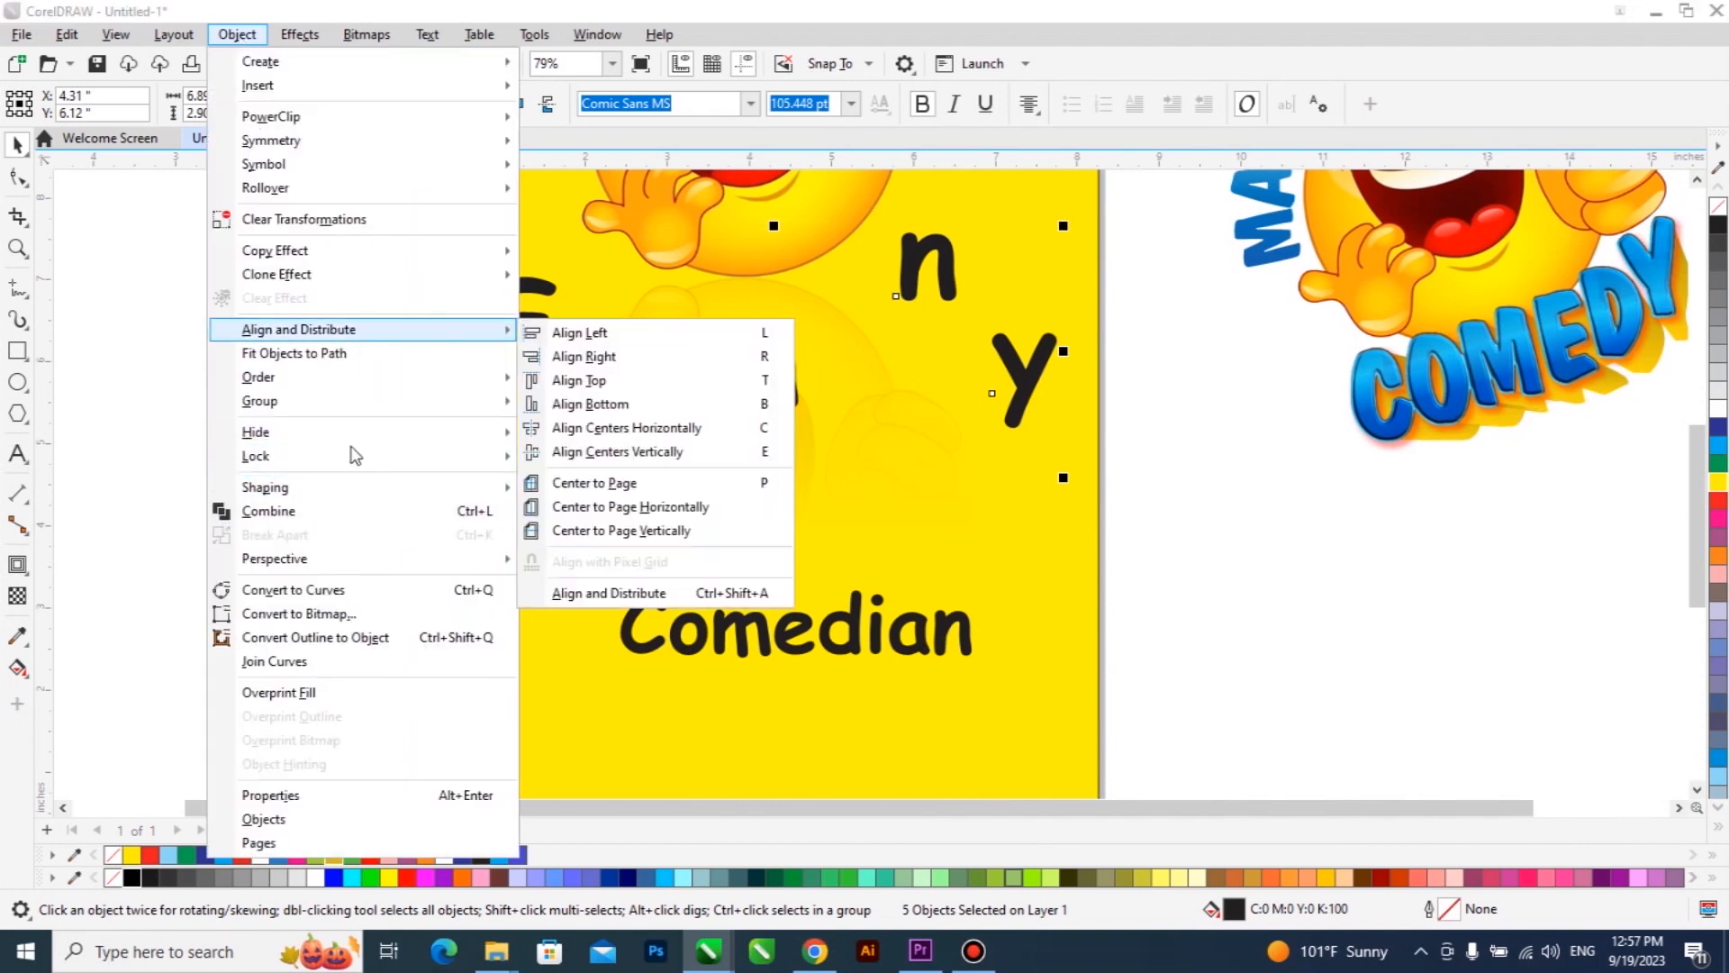
mouse_move(436, 559)
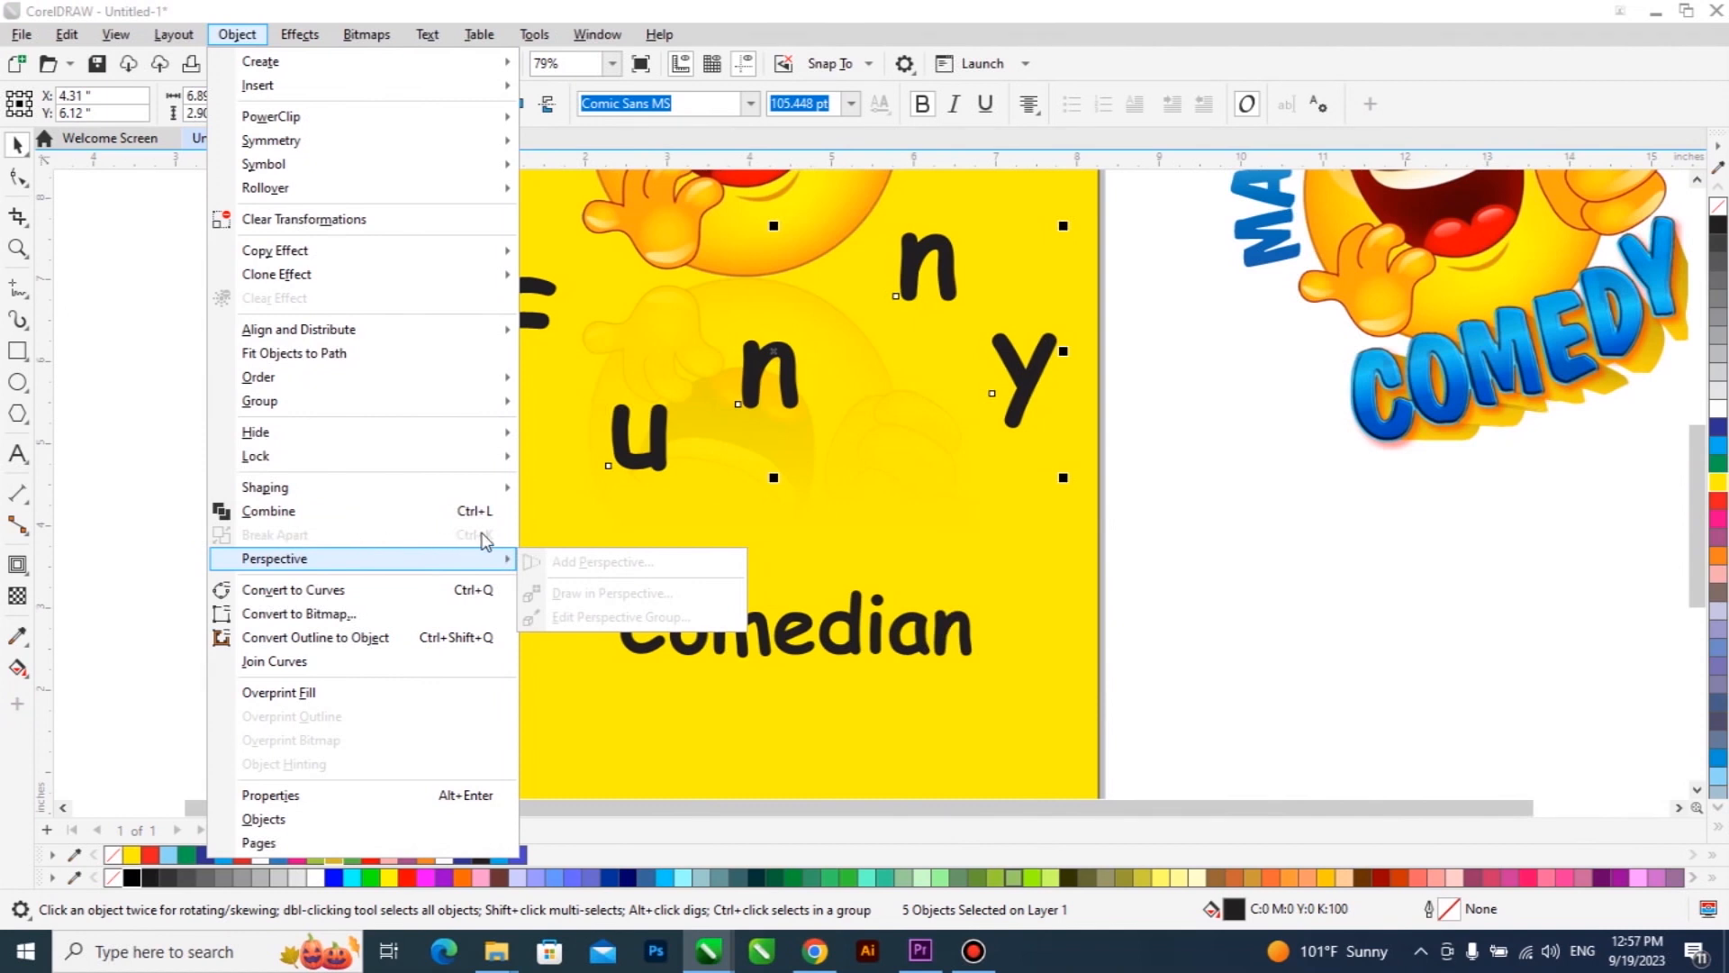
click(670, 7)
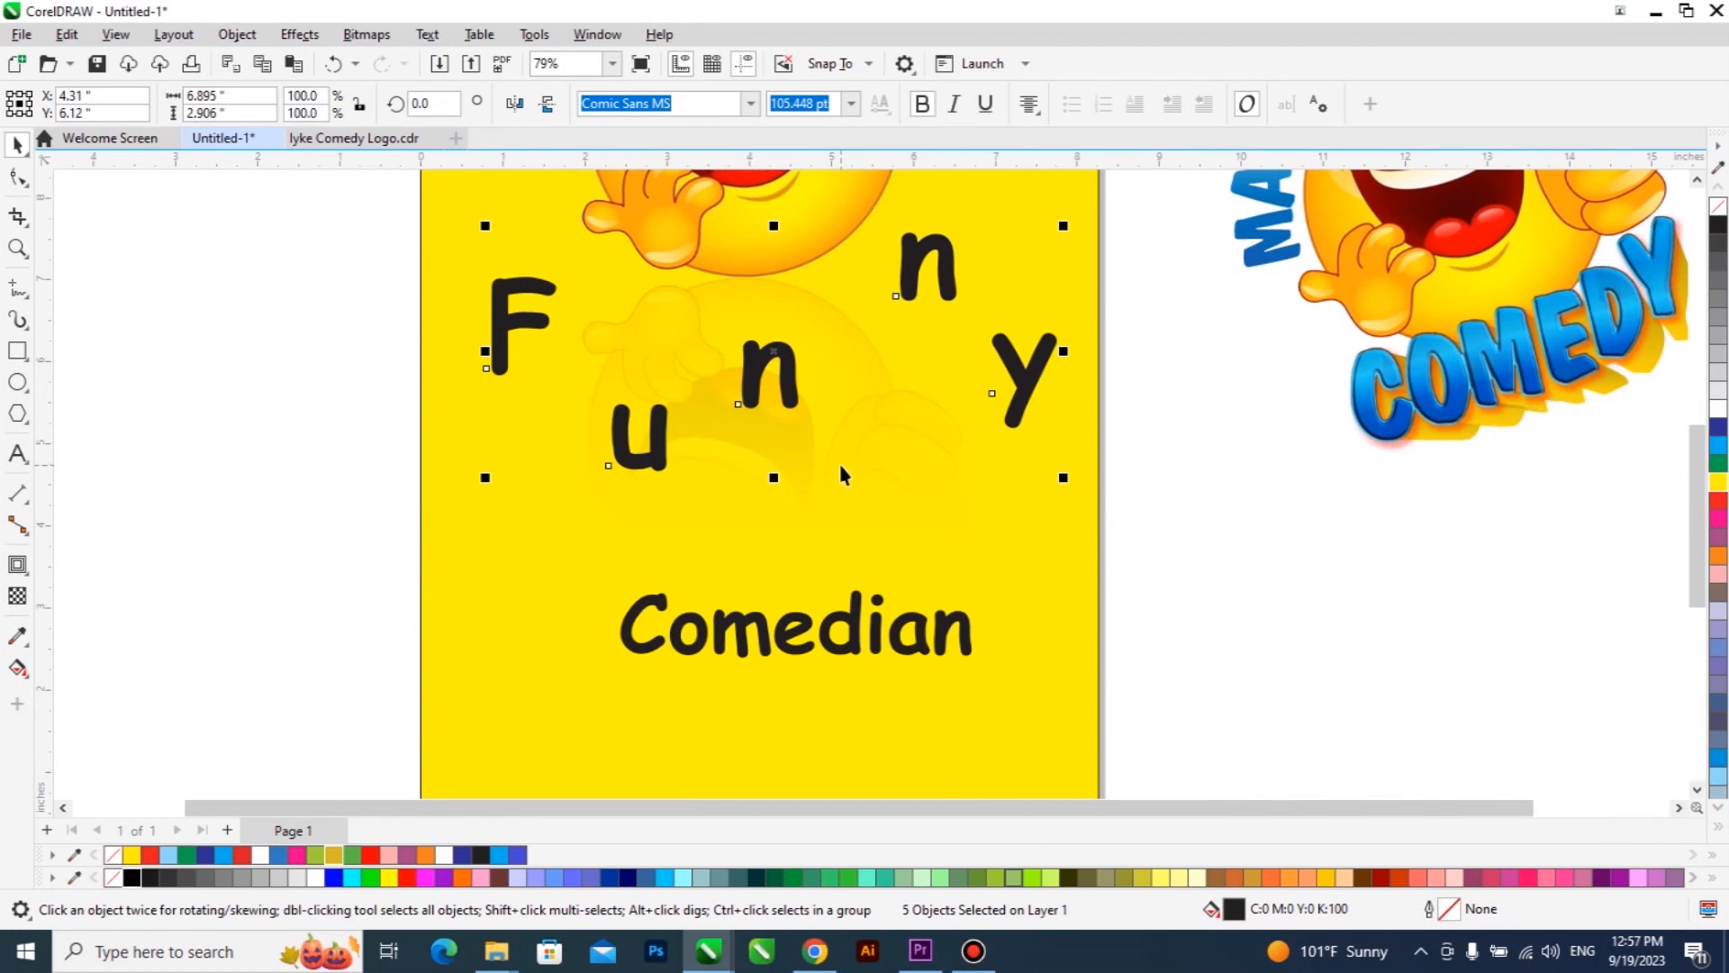
click(237, 34)
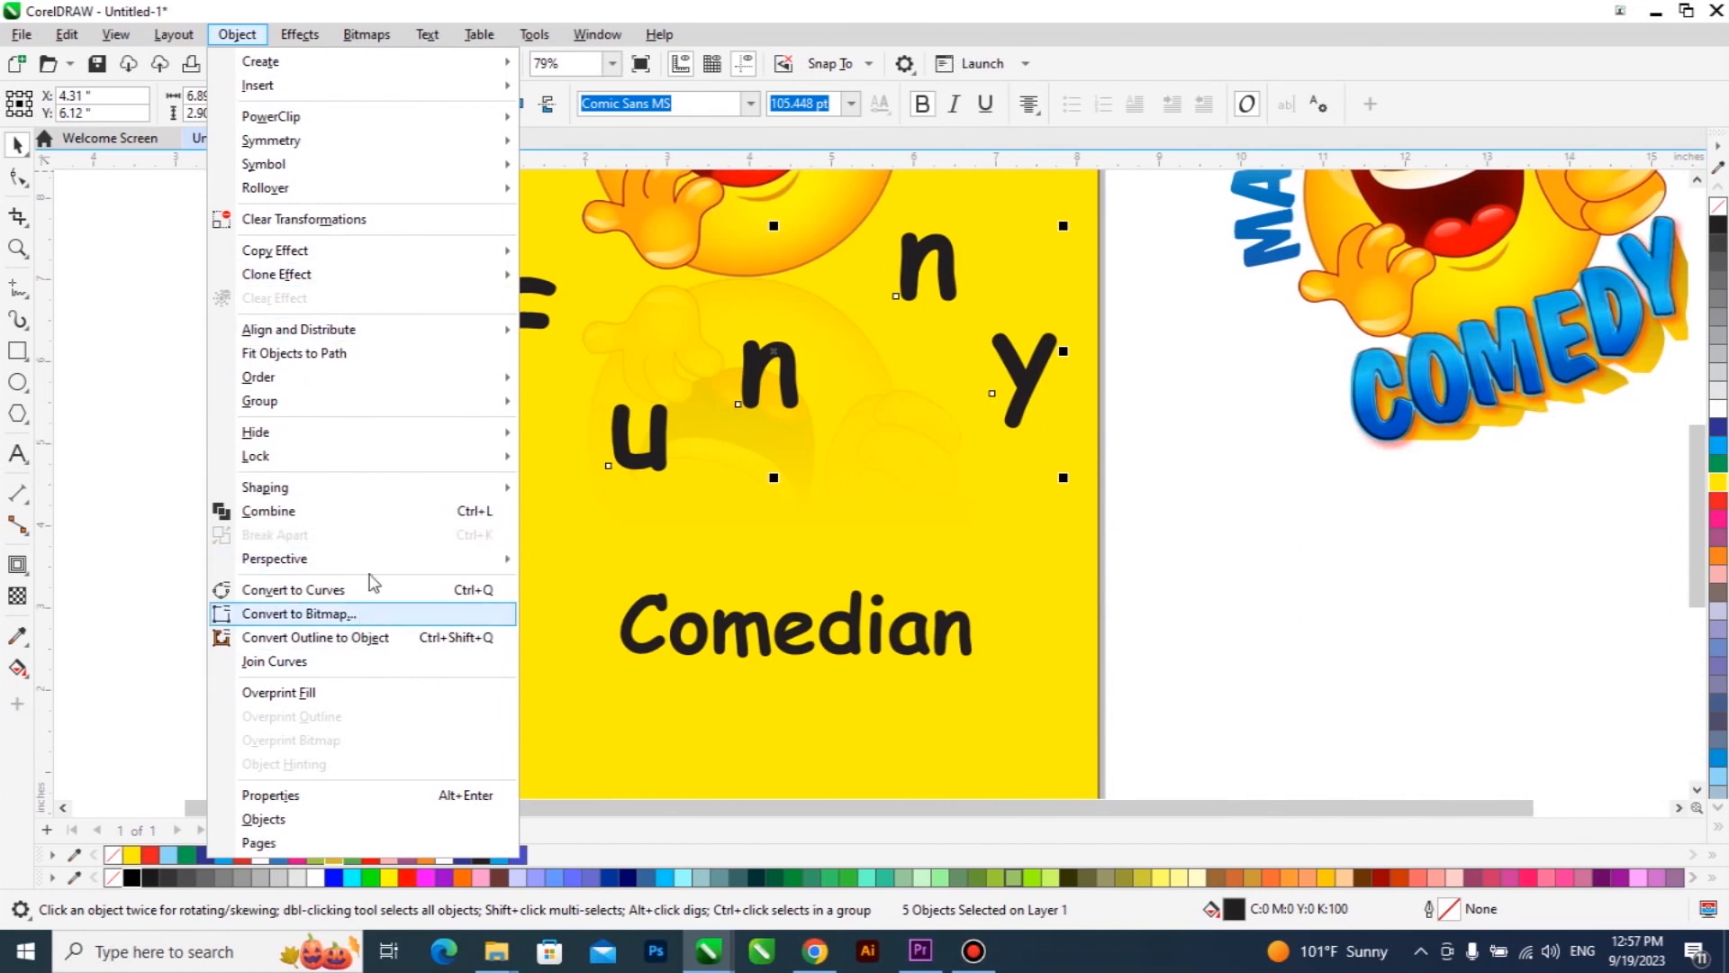
mouse_move(383, 560)
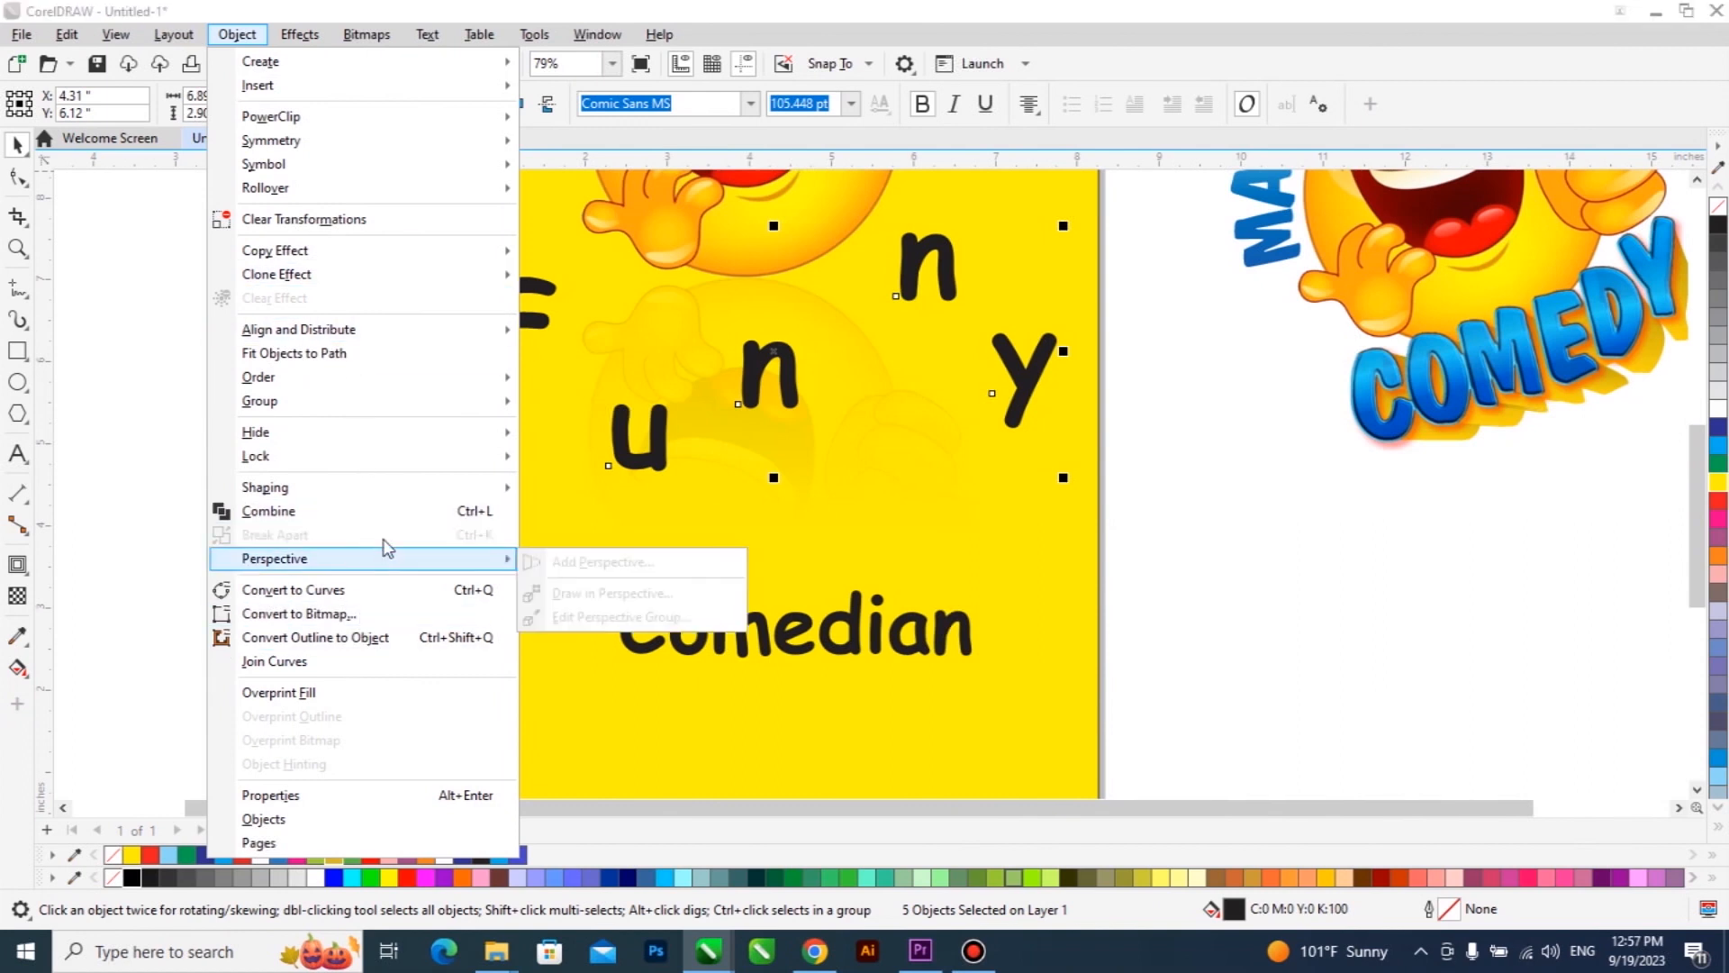
click(1072, 473)
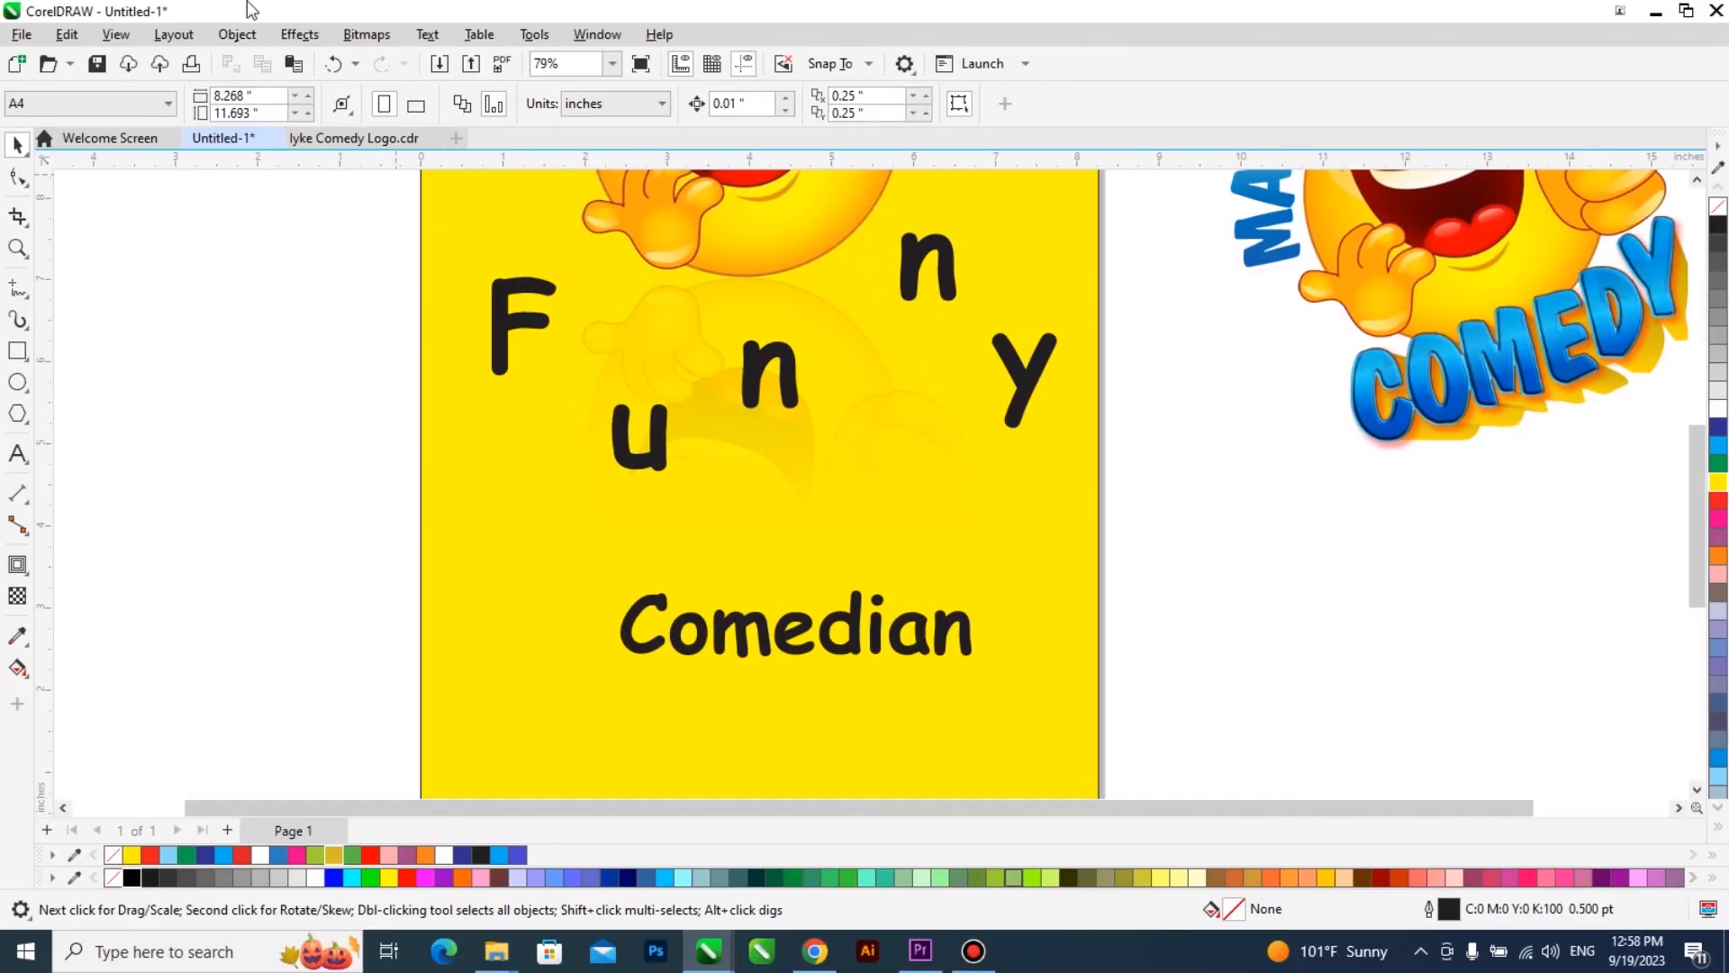
click(257, 36)
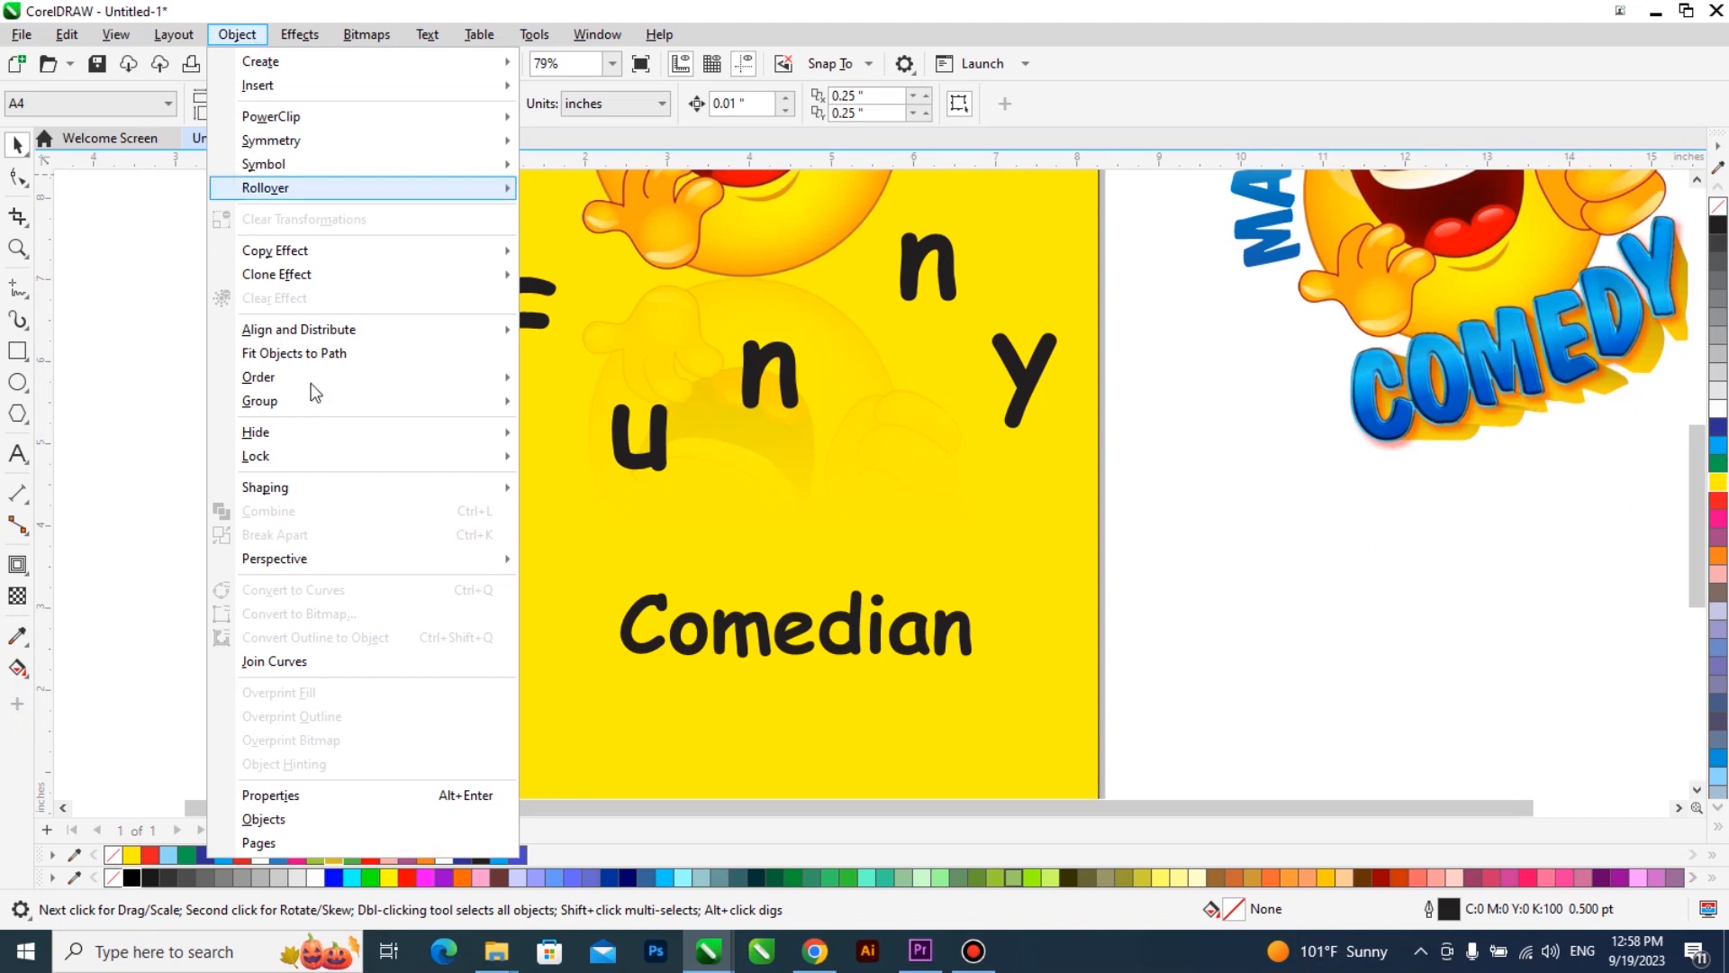
mouse_move(297, 557)
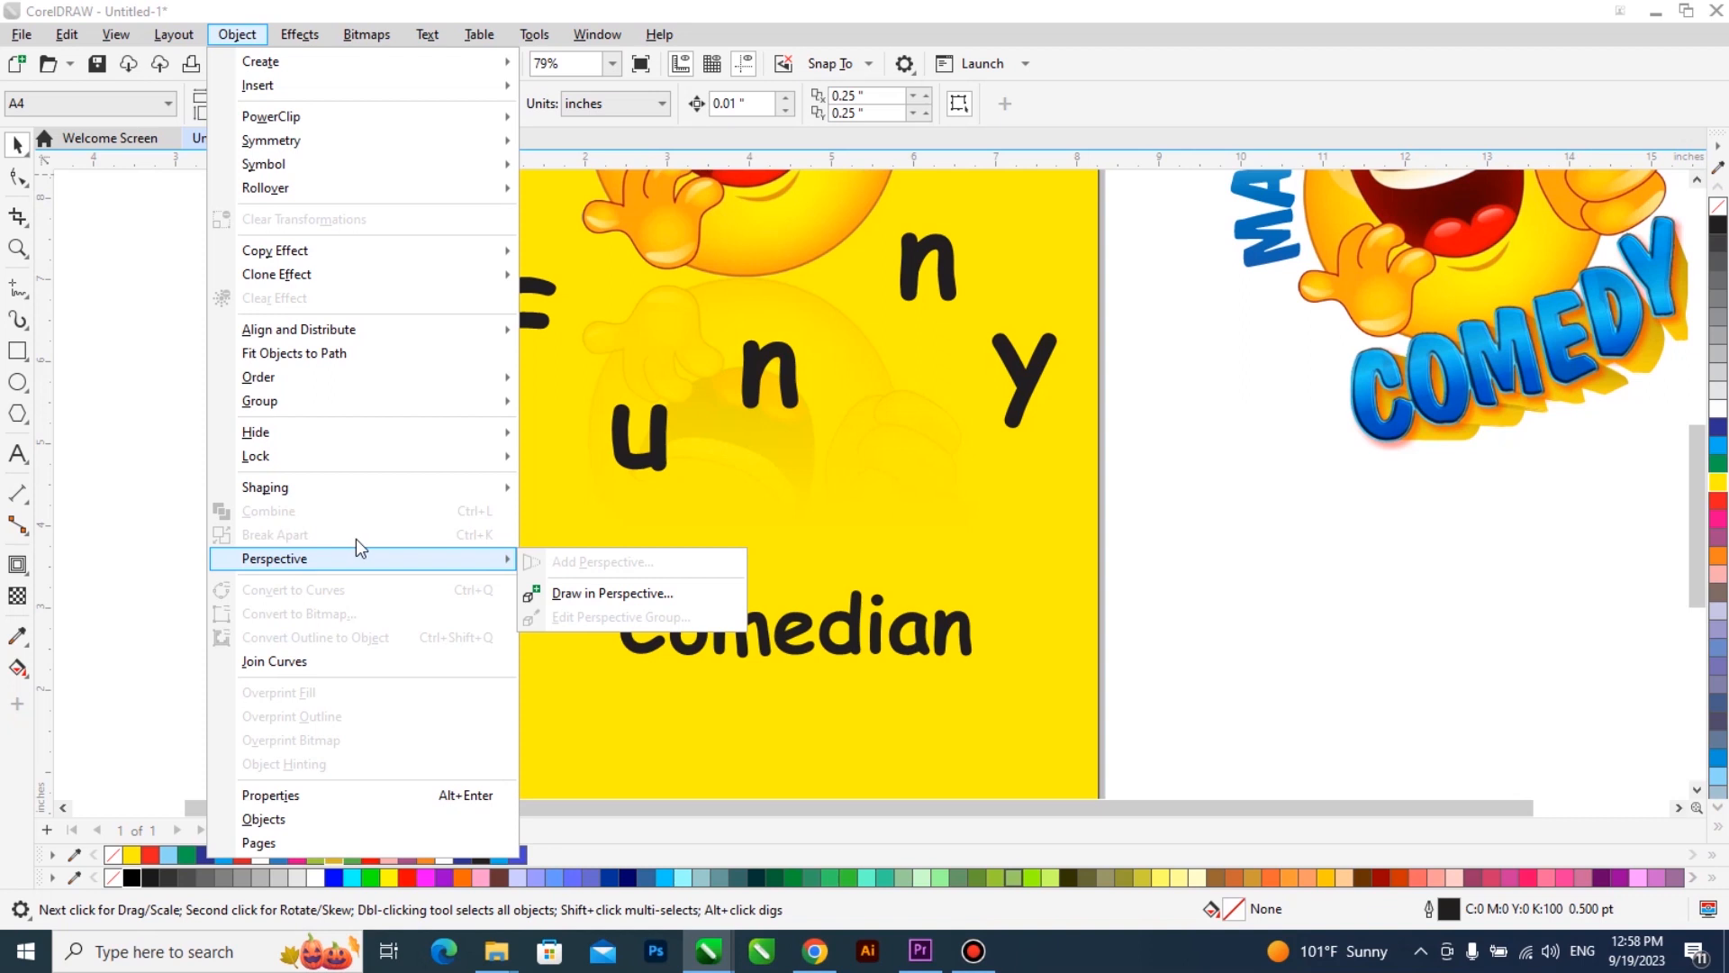
click(870, 640)
click(871, 637)
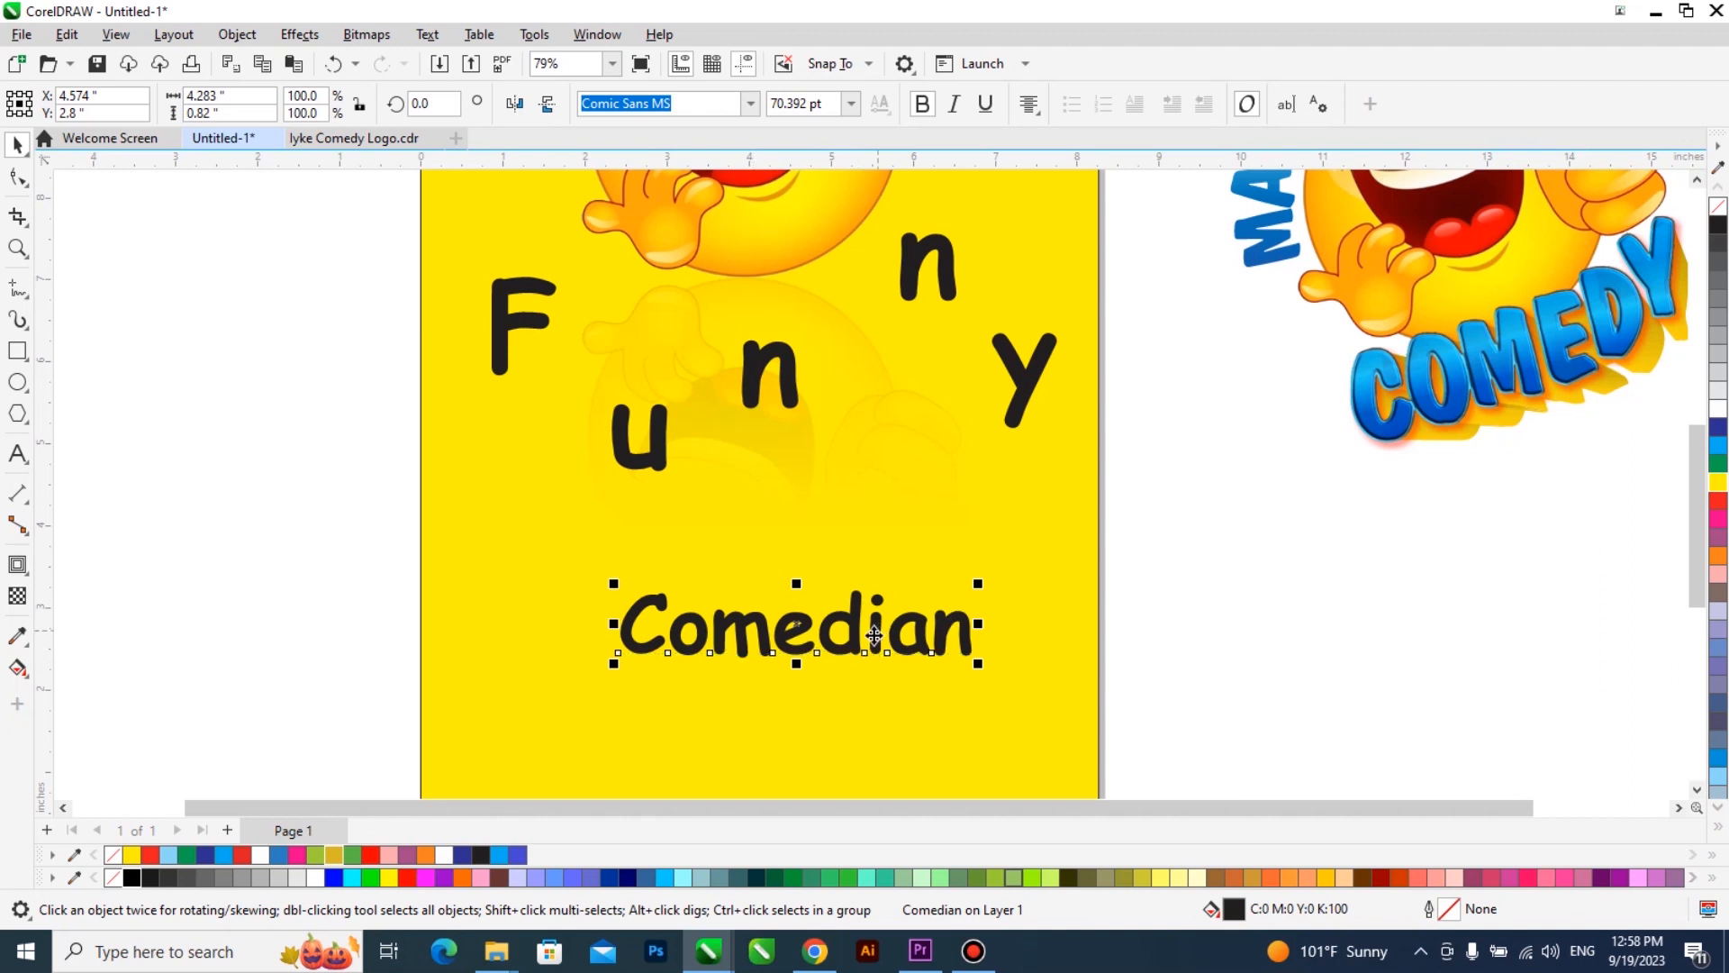
click(239, 34)
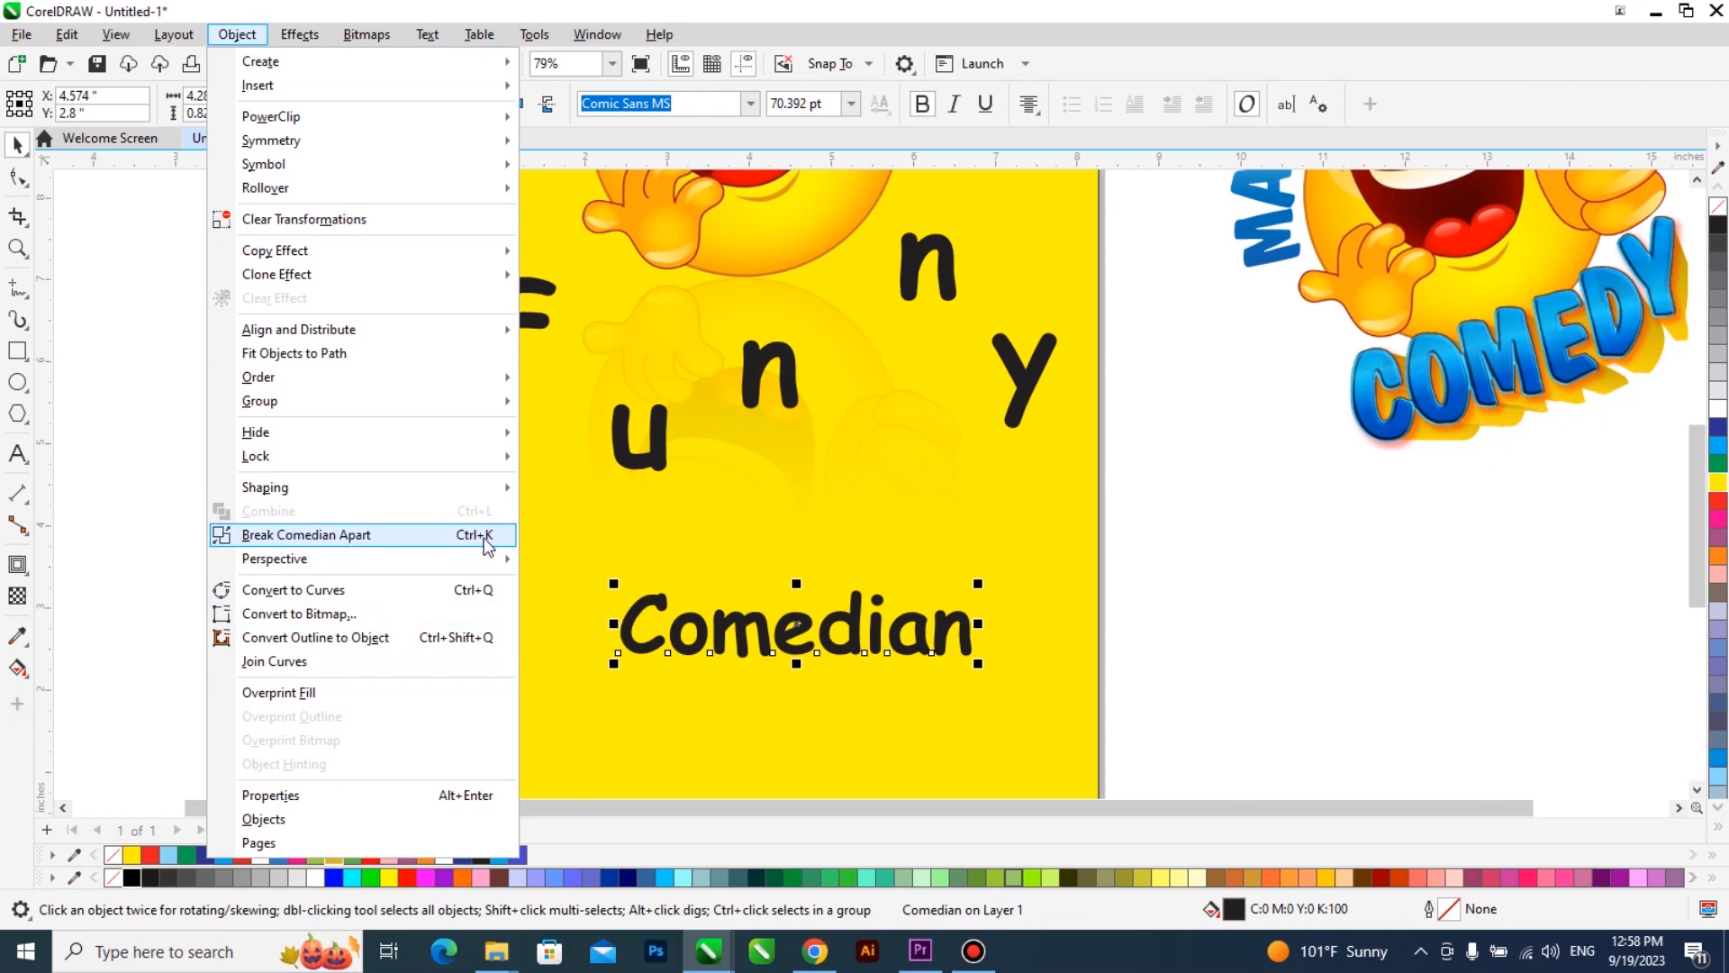
click(1142, 533)
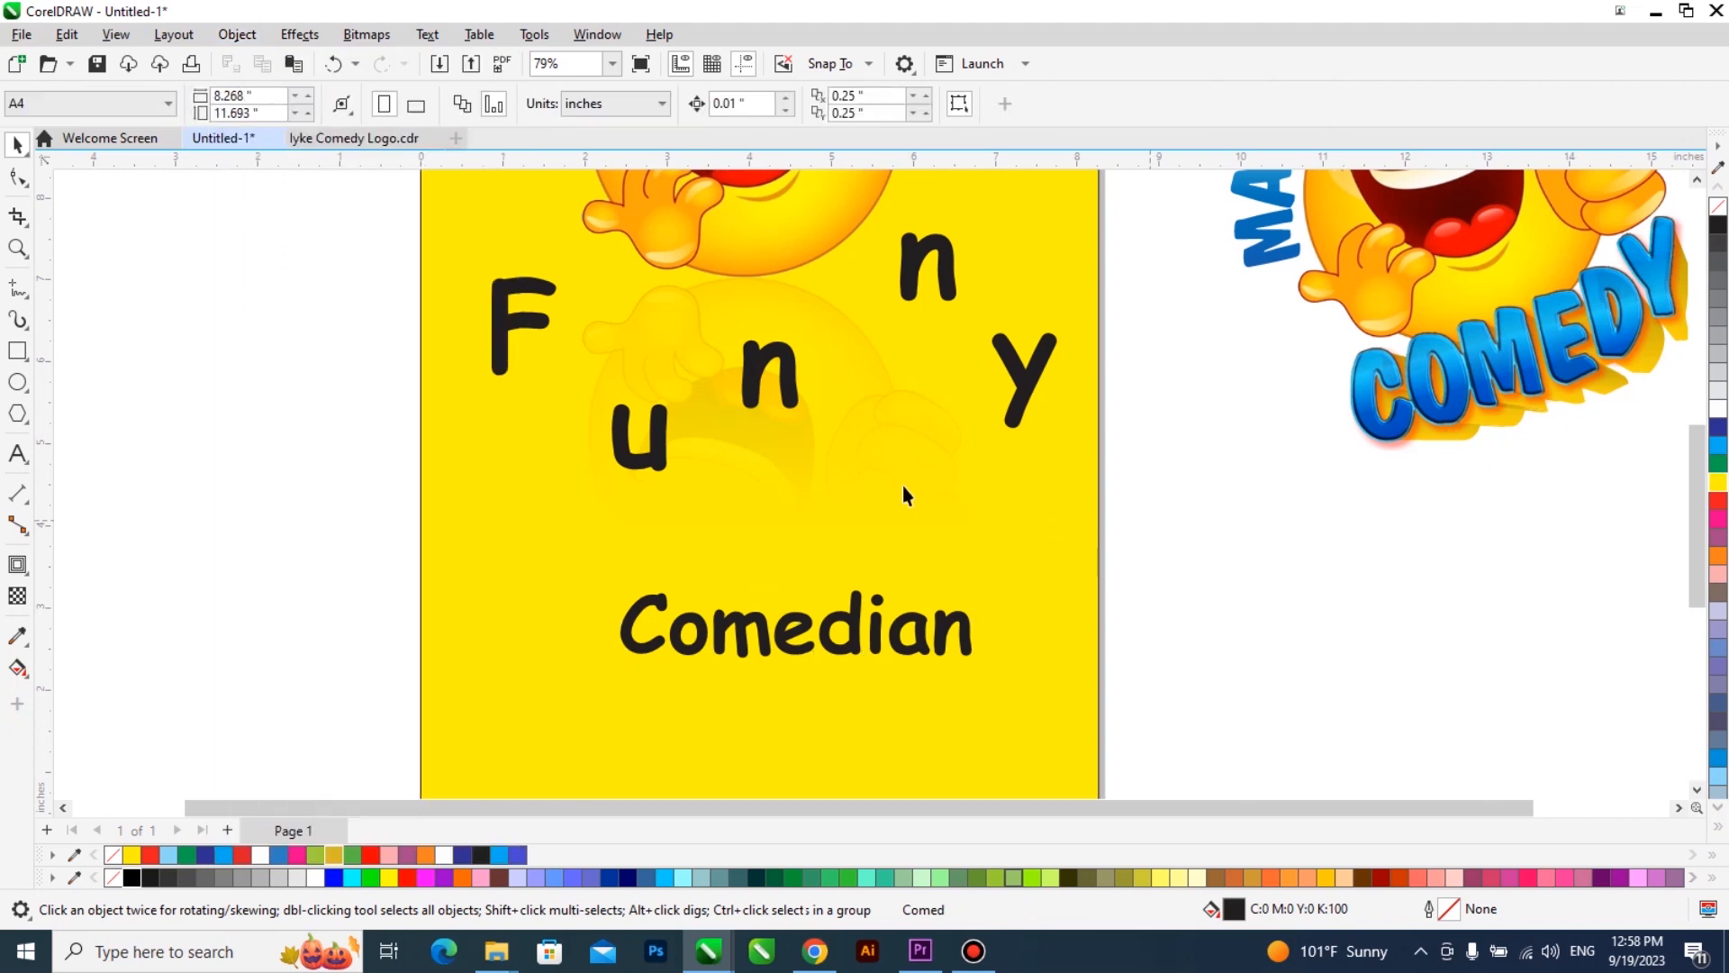
Step: Combine the five scattered letters back into the word "Funny" and place it just below the emoji
click(525, 329)
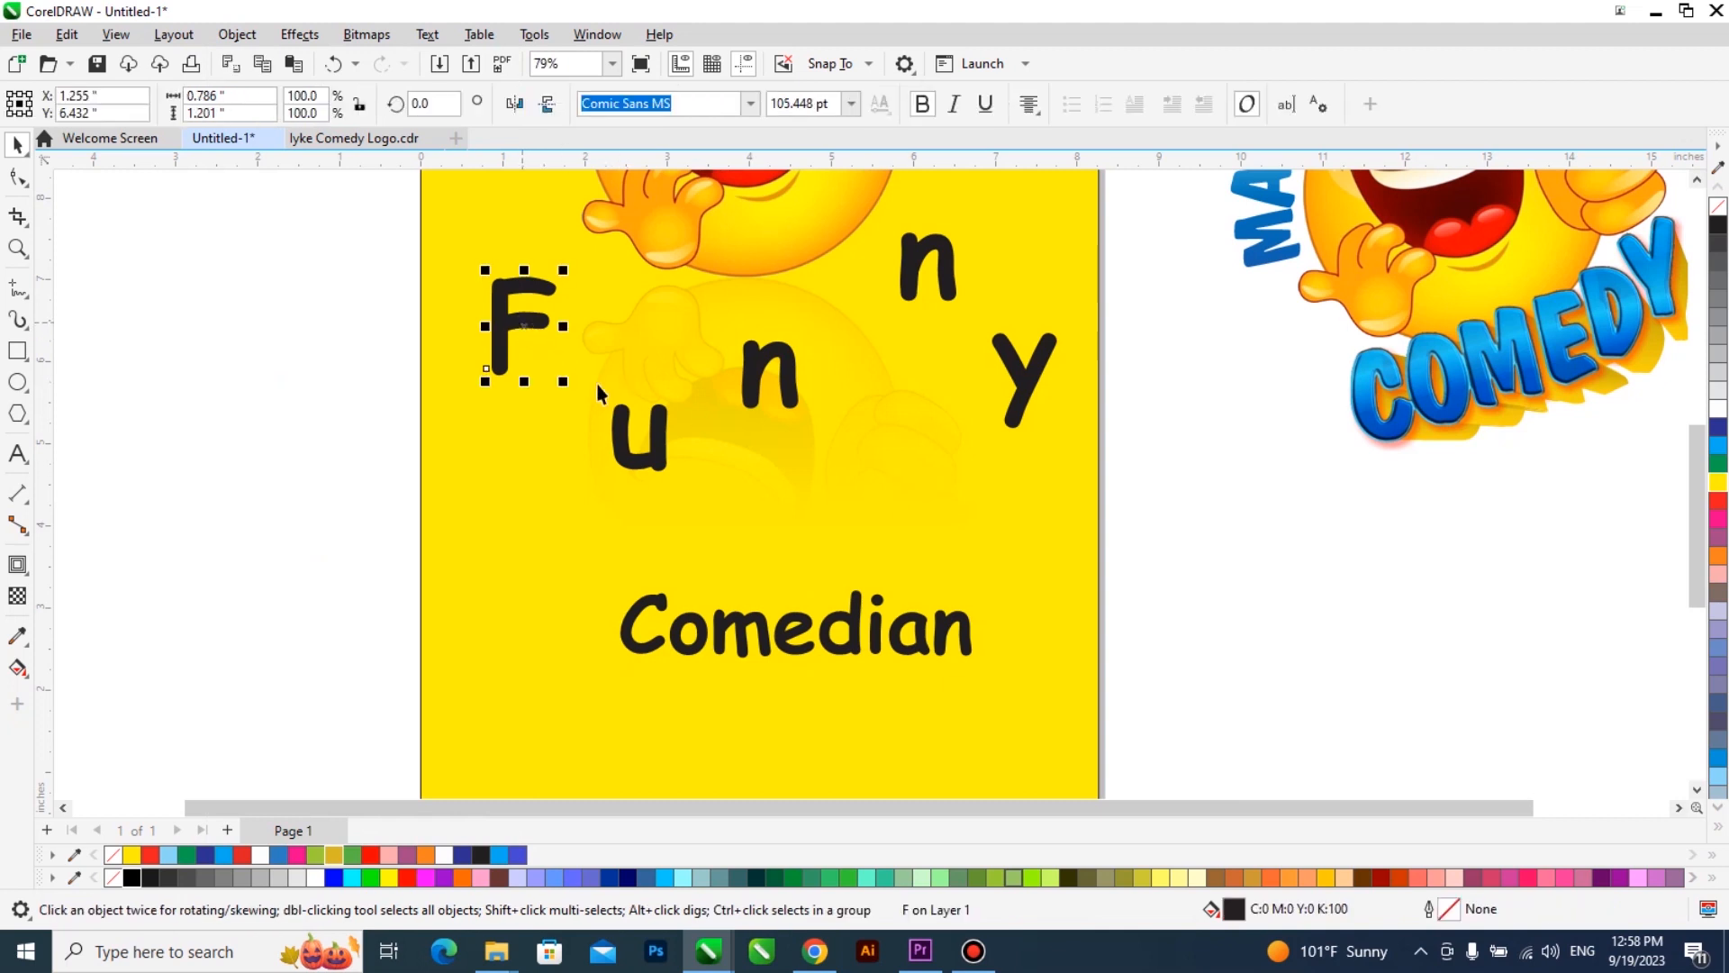
shift+click(657, 466)
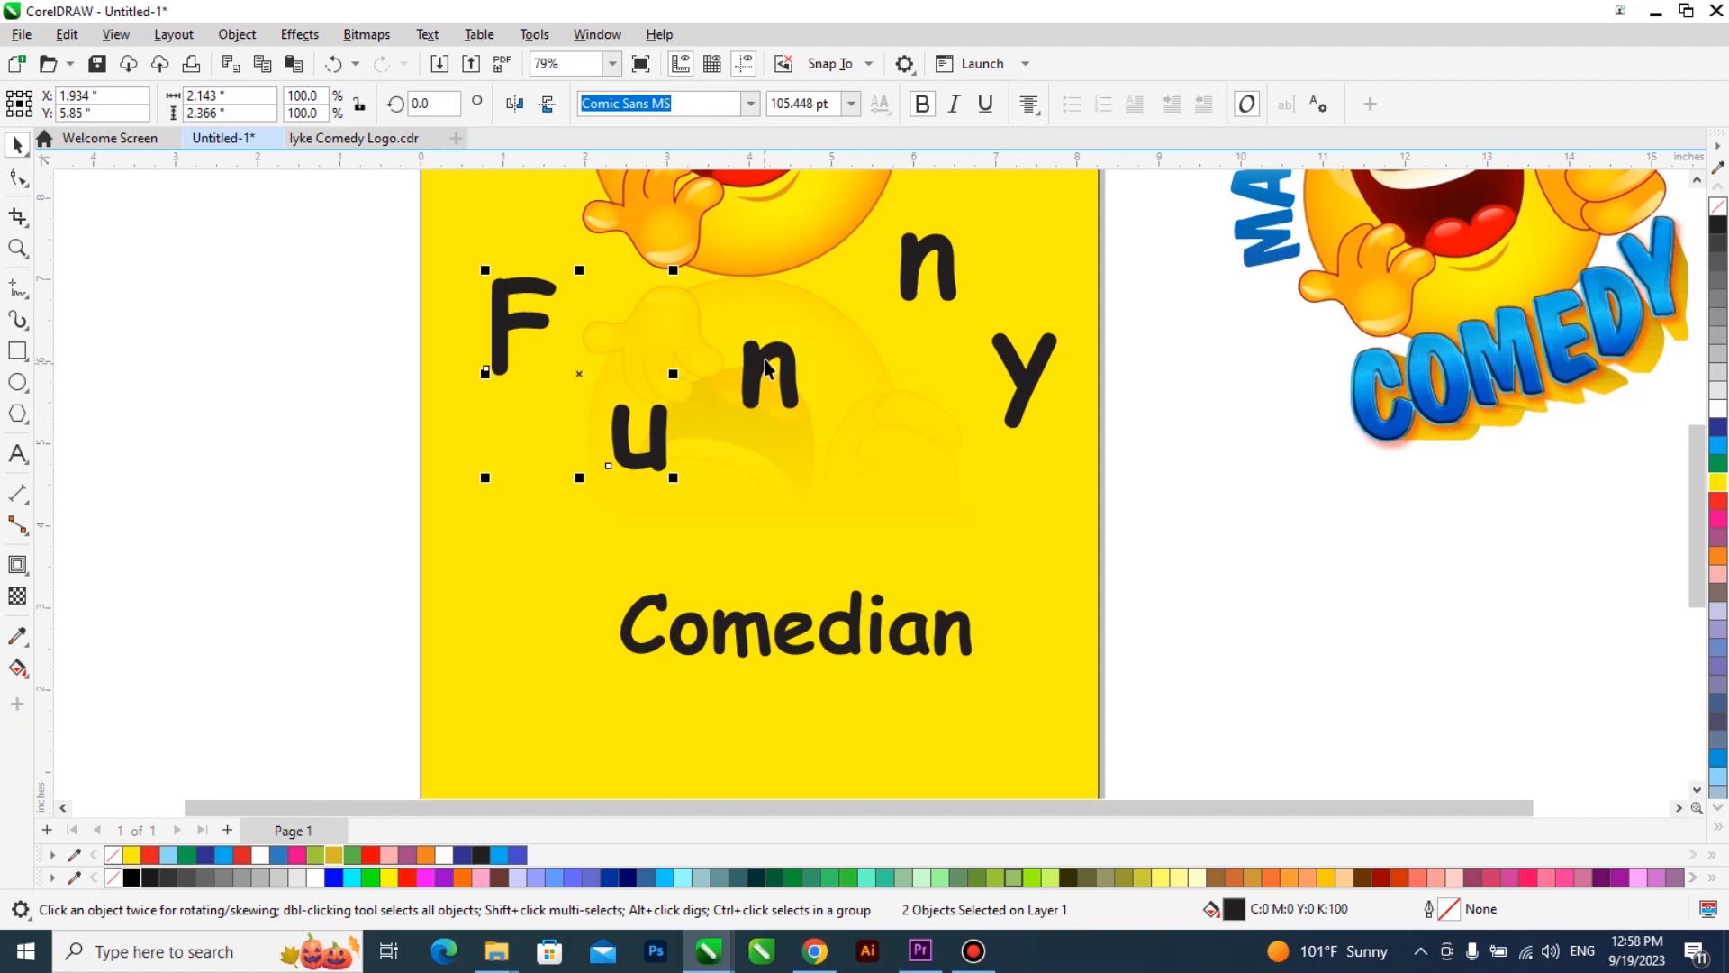
shift+click(932, 250)
shift+click(1022, 387)
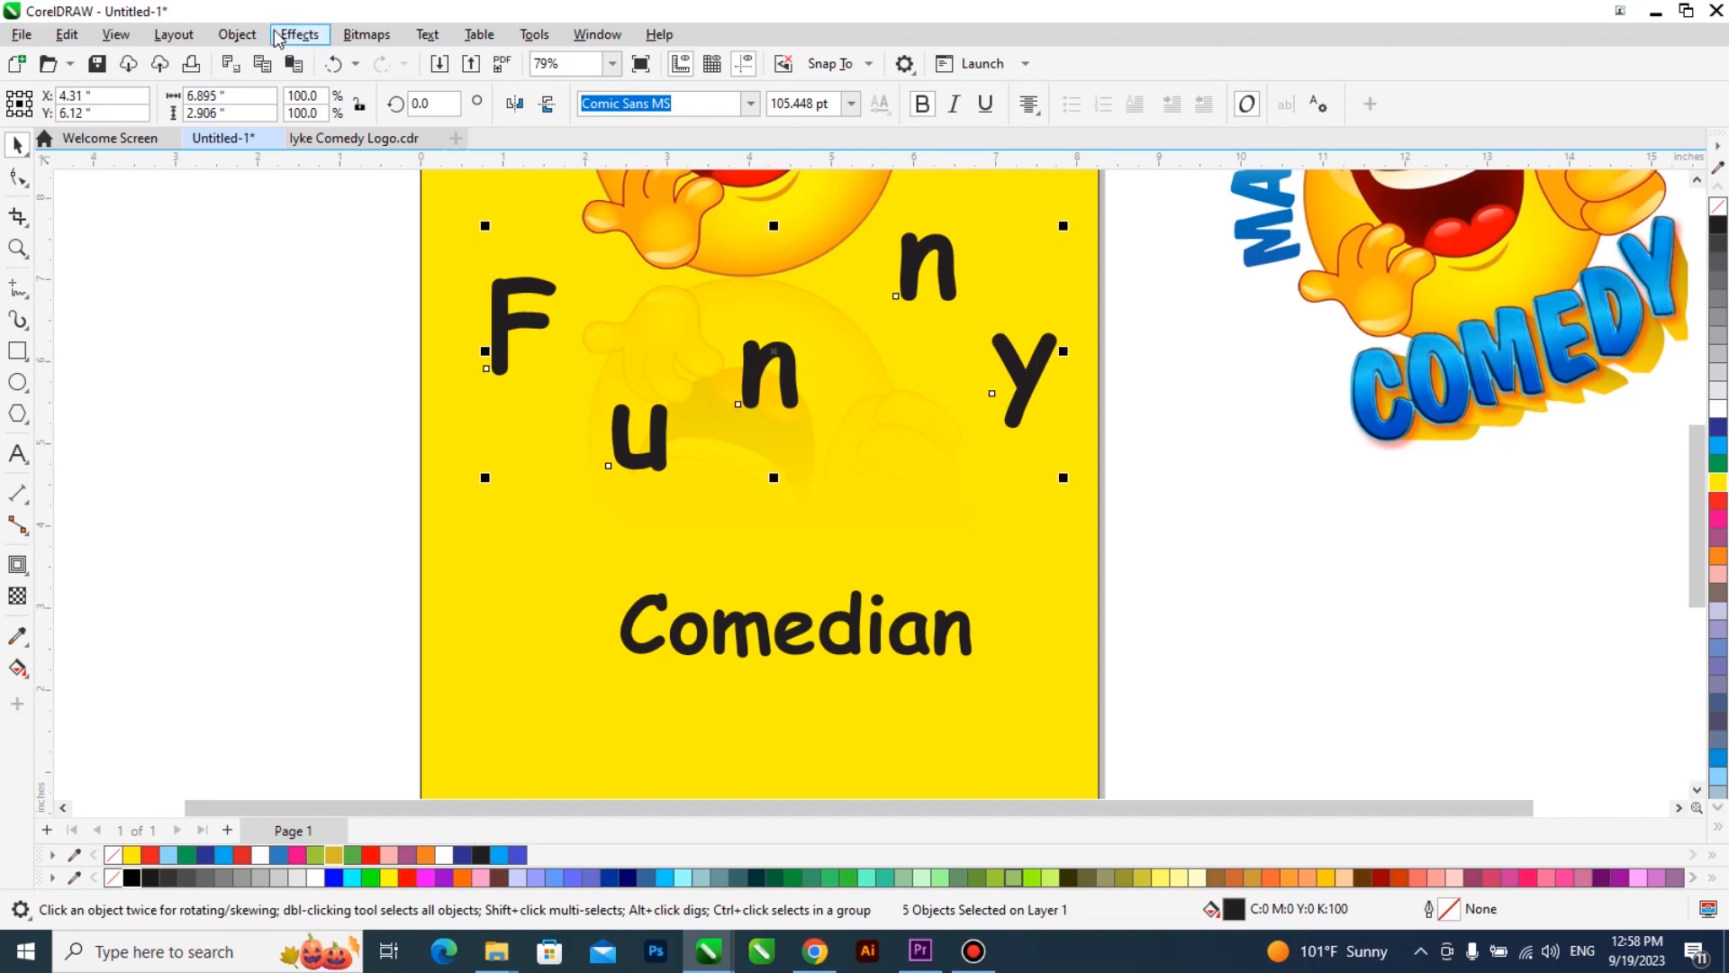
click(237, 34)
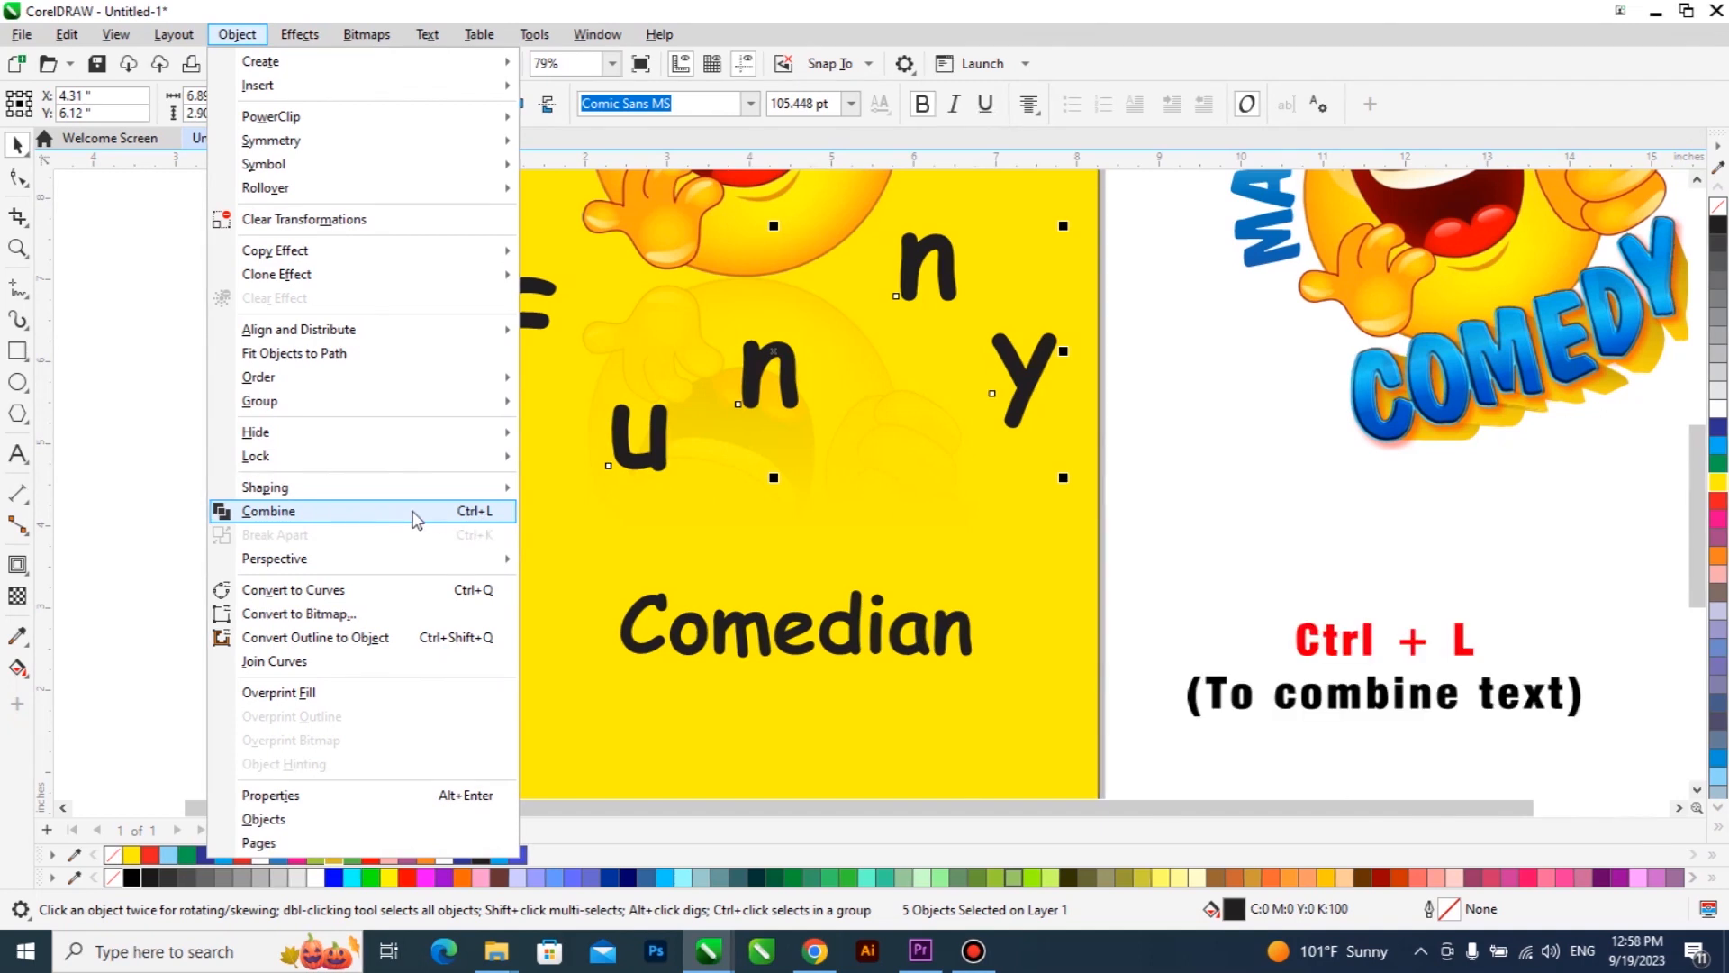
click(491, 513)
drag(651, 363, 878, 392)
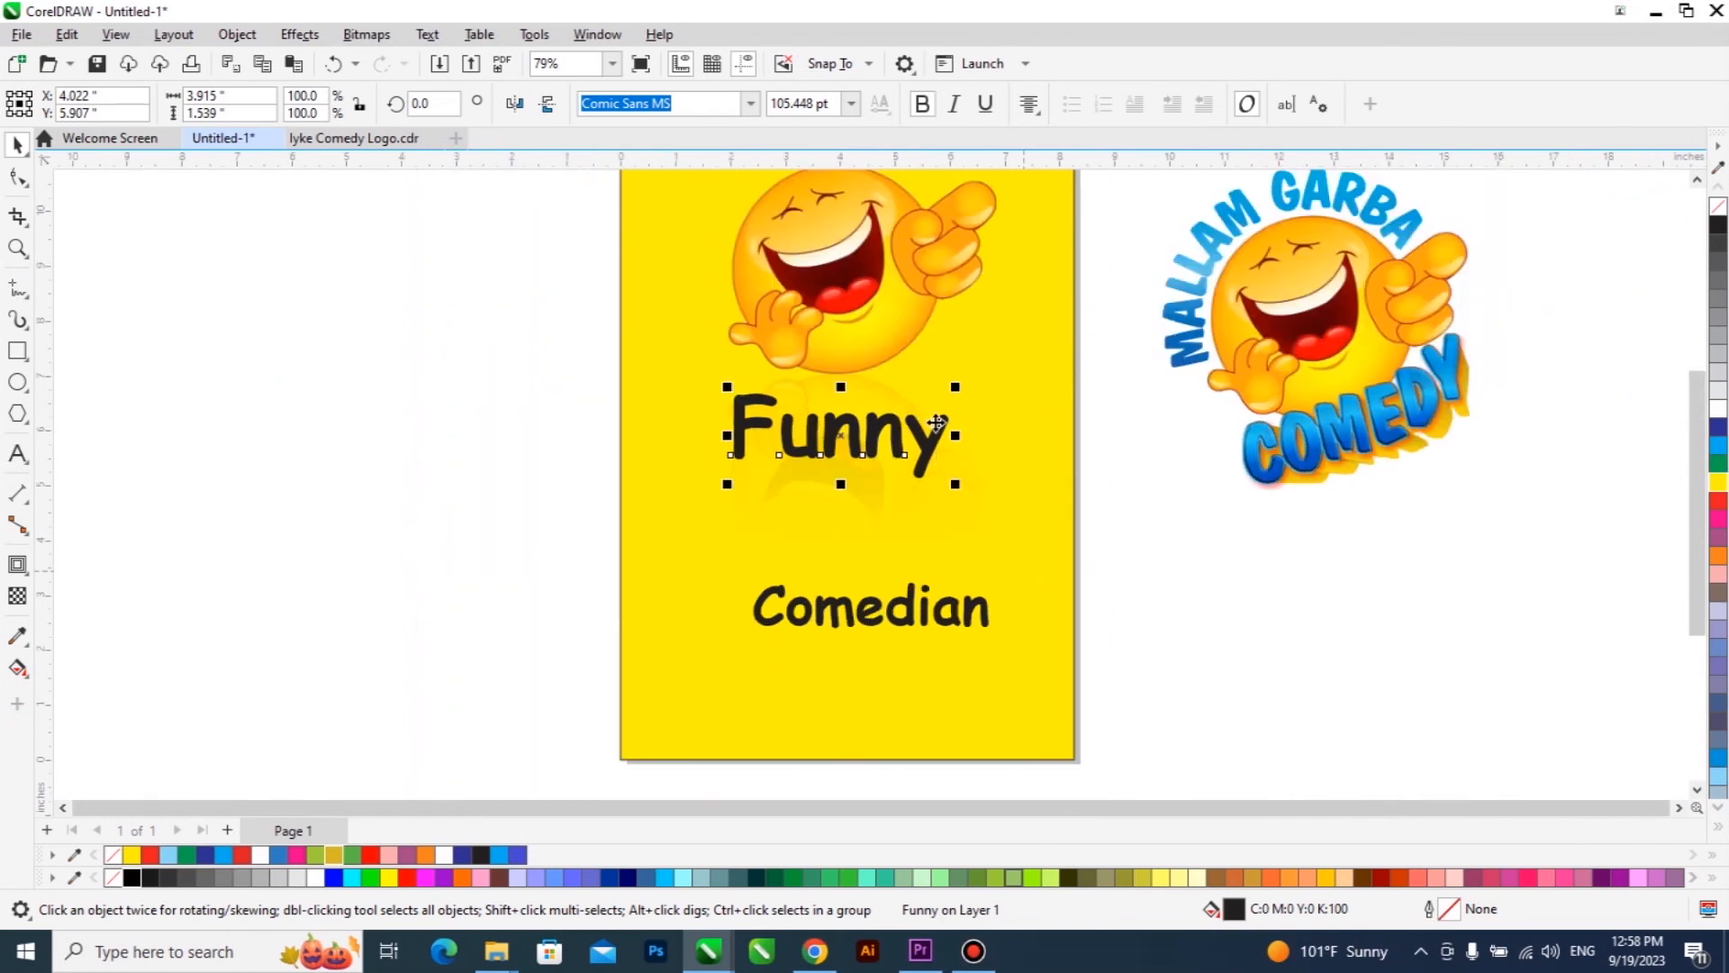
scroll(955, 387, down, 1)
scroll(901, 446, up, 1)
mouse_move(902, 447)
mouse_down()
mouse_move(943, 468)
mouse_move(868, 483)
mouse_move(880, 451)
mouse_up()
Step: Break the word "Funny" apart into letters and scatter F, both n's and y around the u
key(ctrl+k)
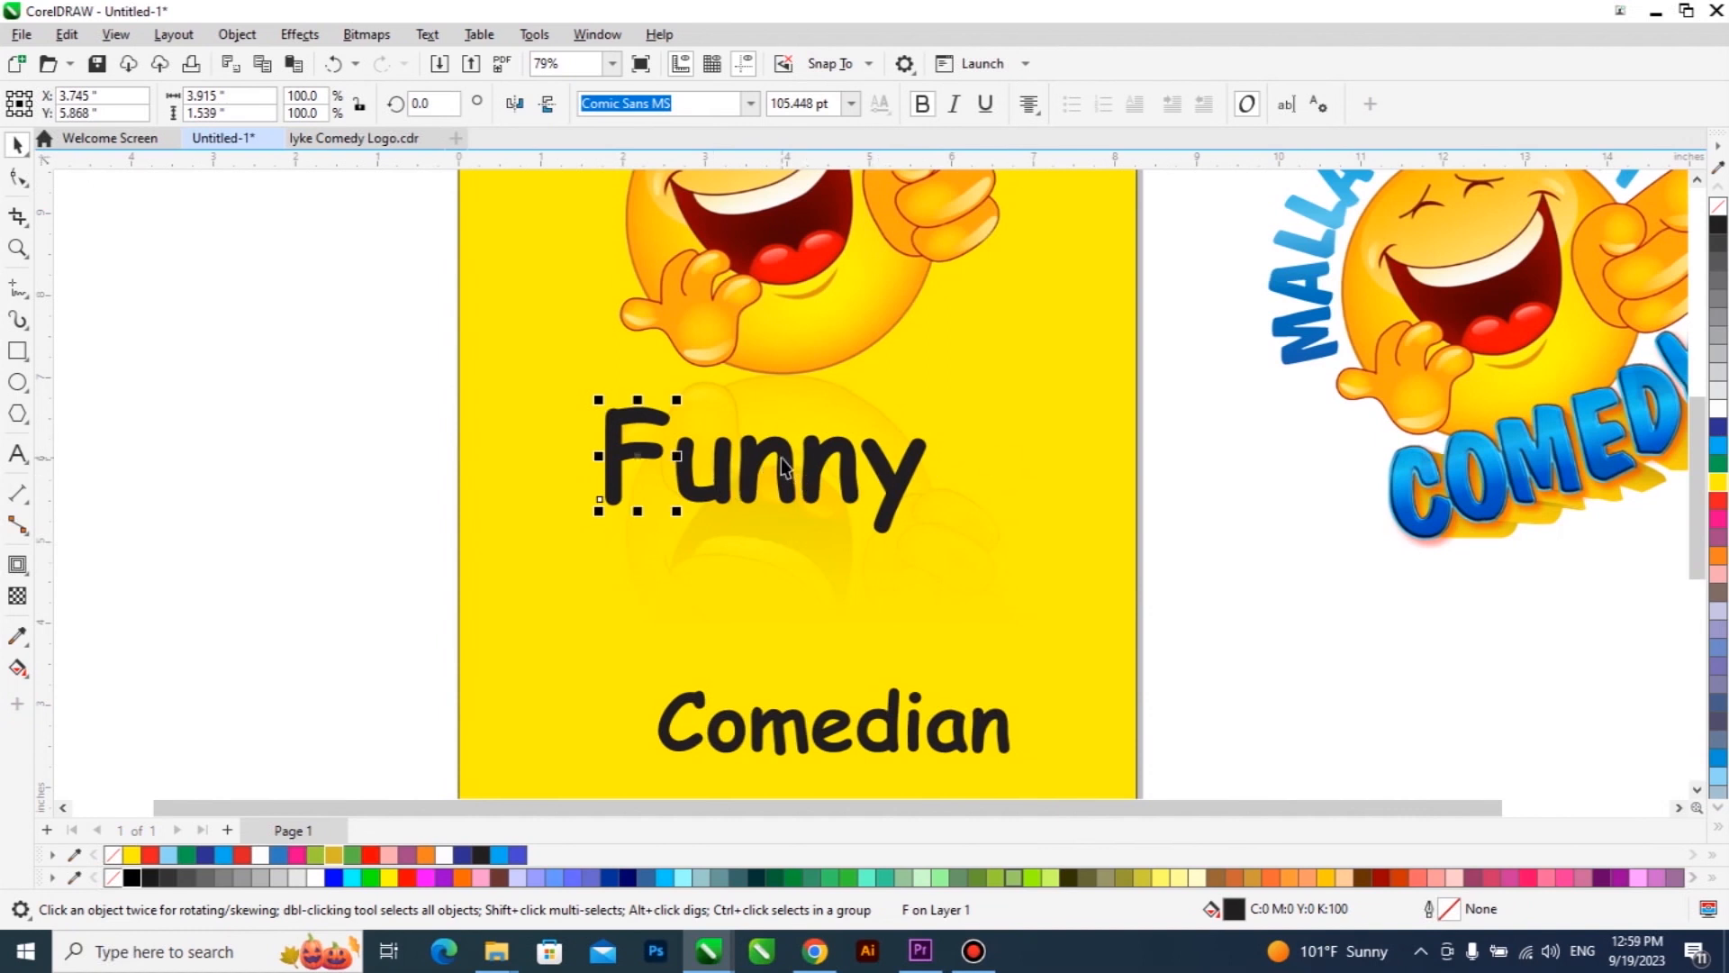
drag(764, 468, 816, 565)
drag(843, 467, 925, 383)
drag(900, 486, 986, 523)
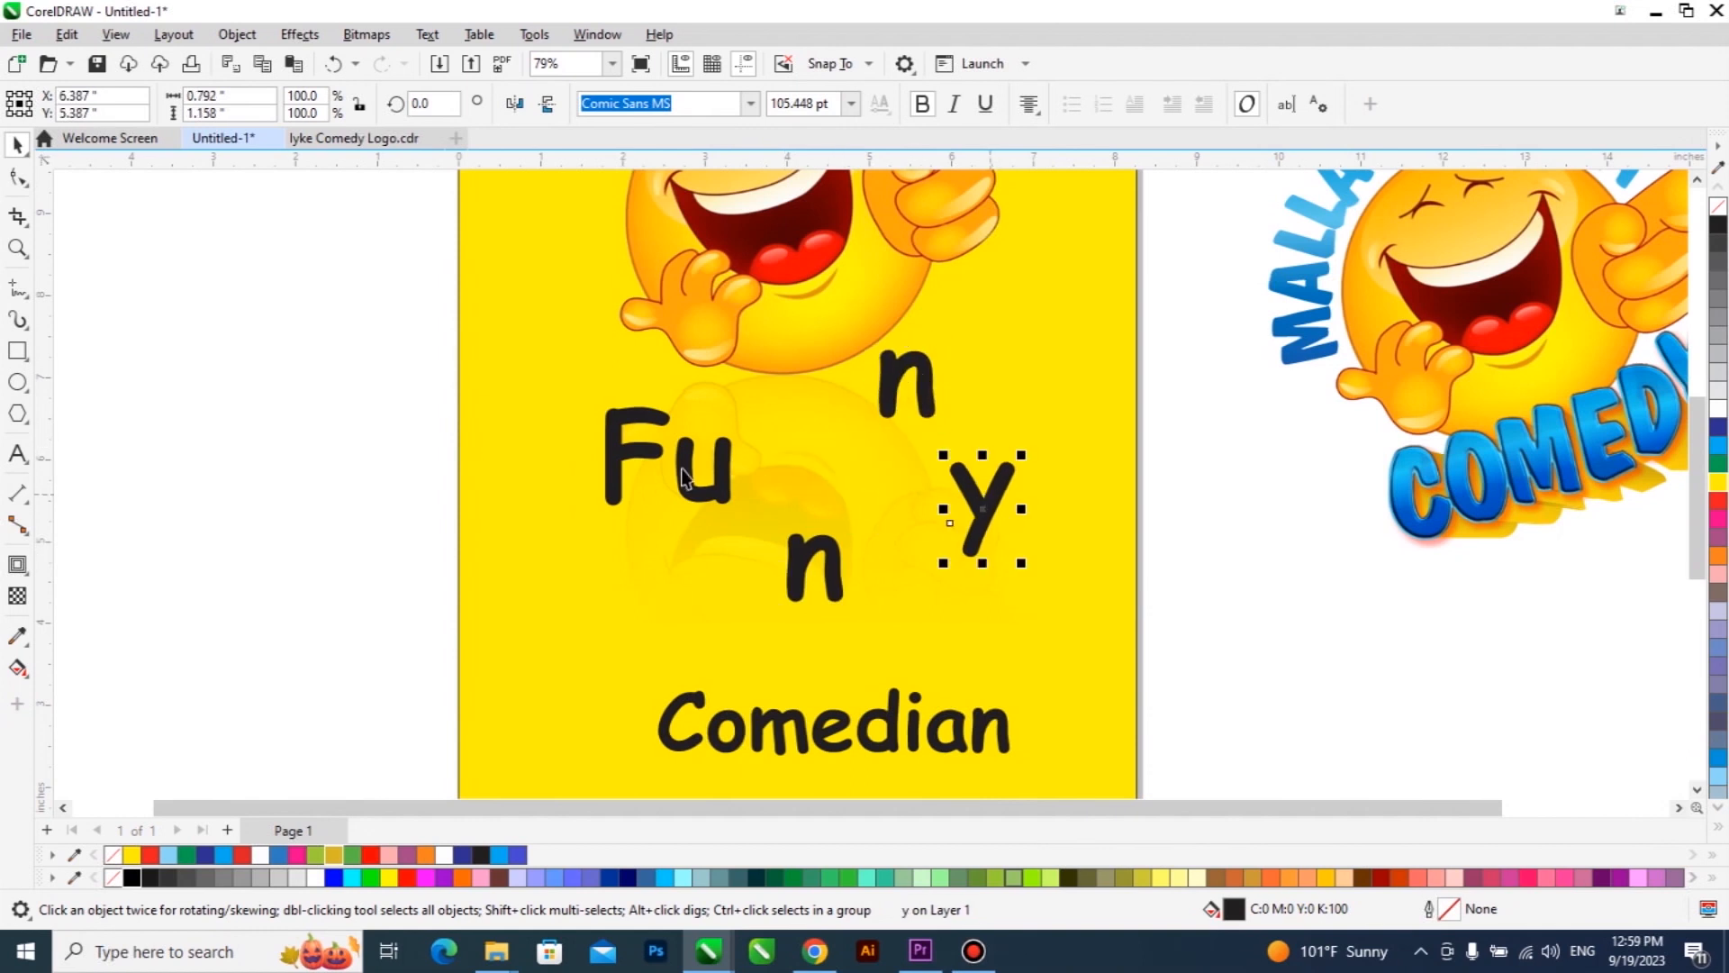
drag(596, 494, 517, 565)
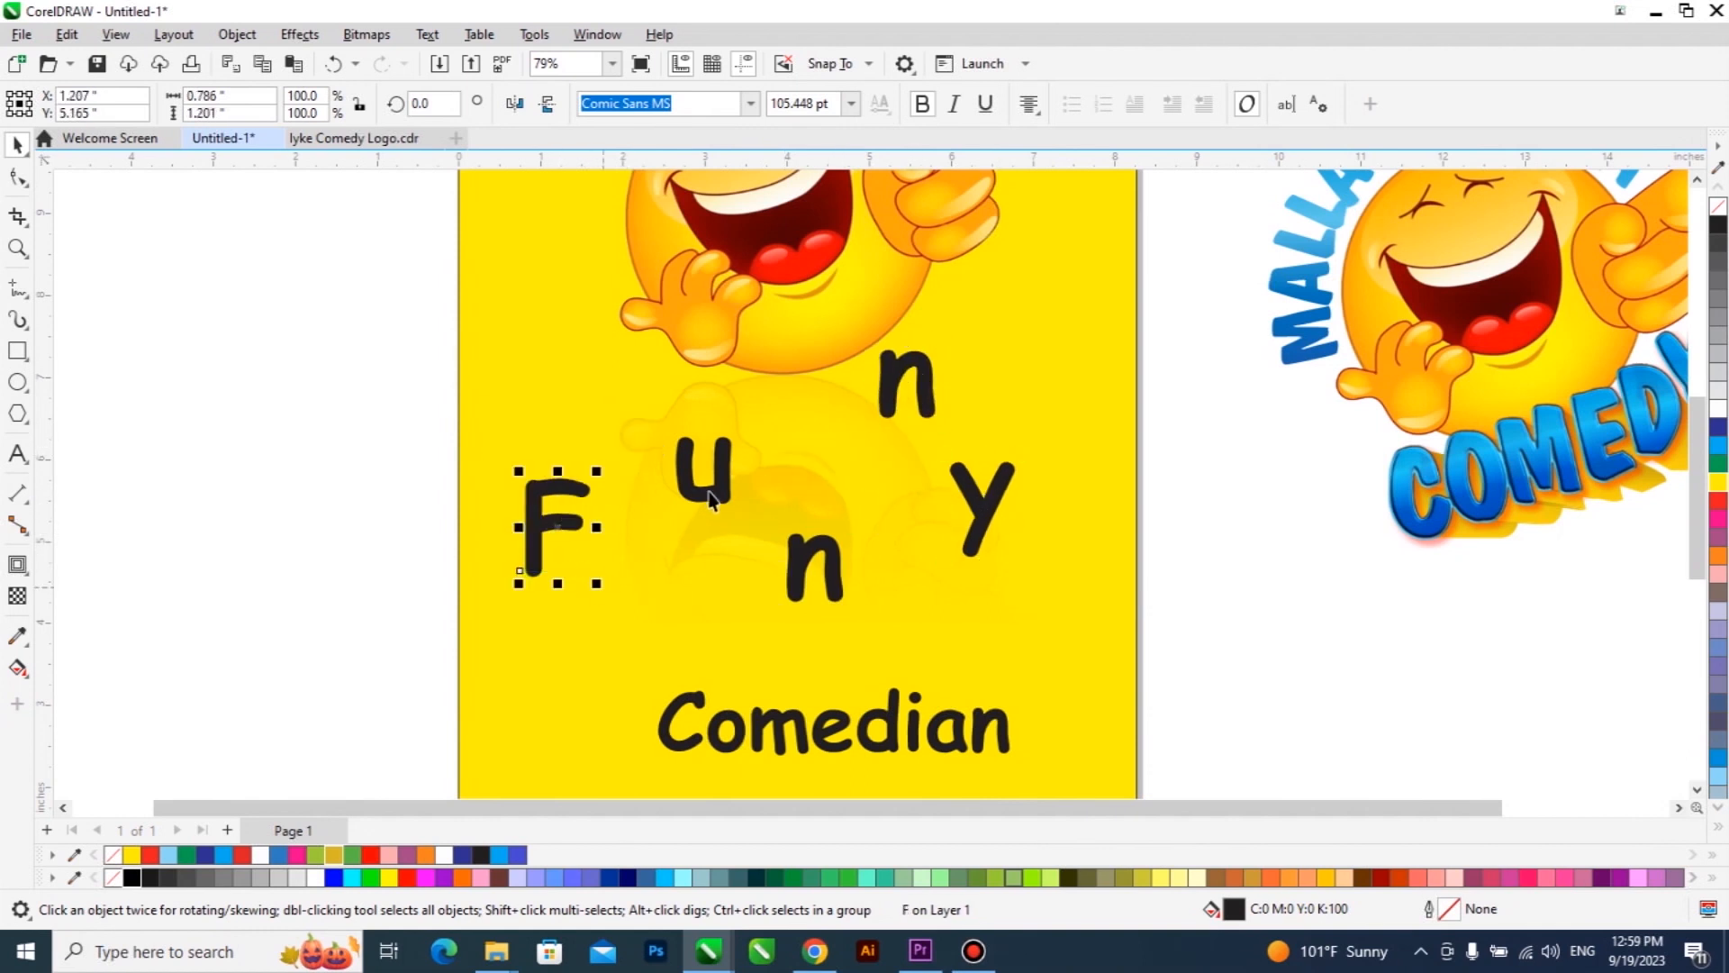
Step: Combine all five scattered letters into the word "Funny" again and move it back below the emoji
shift+click(788, 563)
shift+click(901, 396)
shift+click(1018, 495)
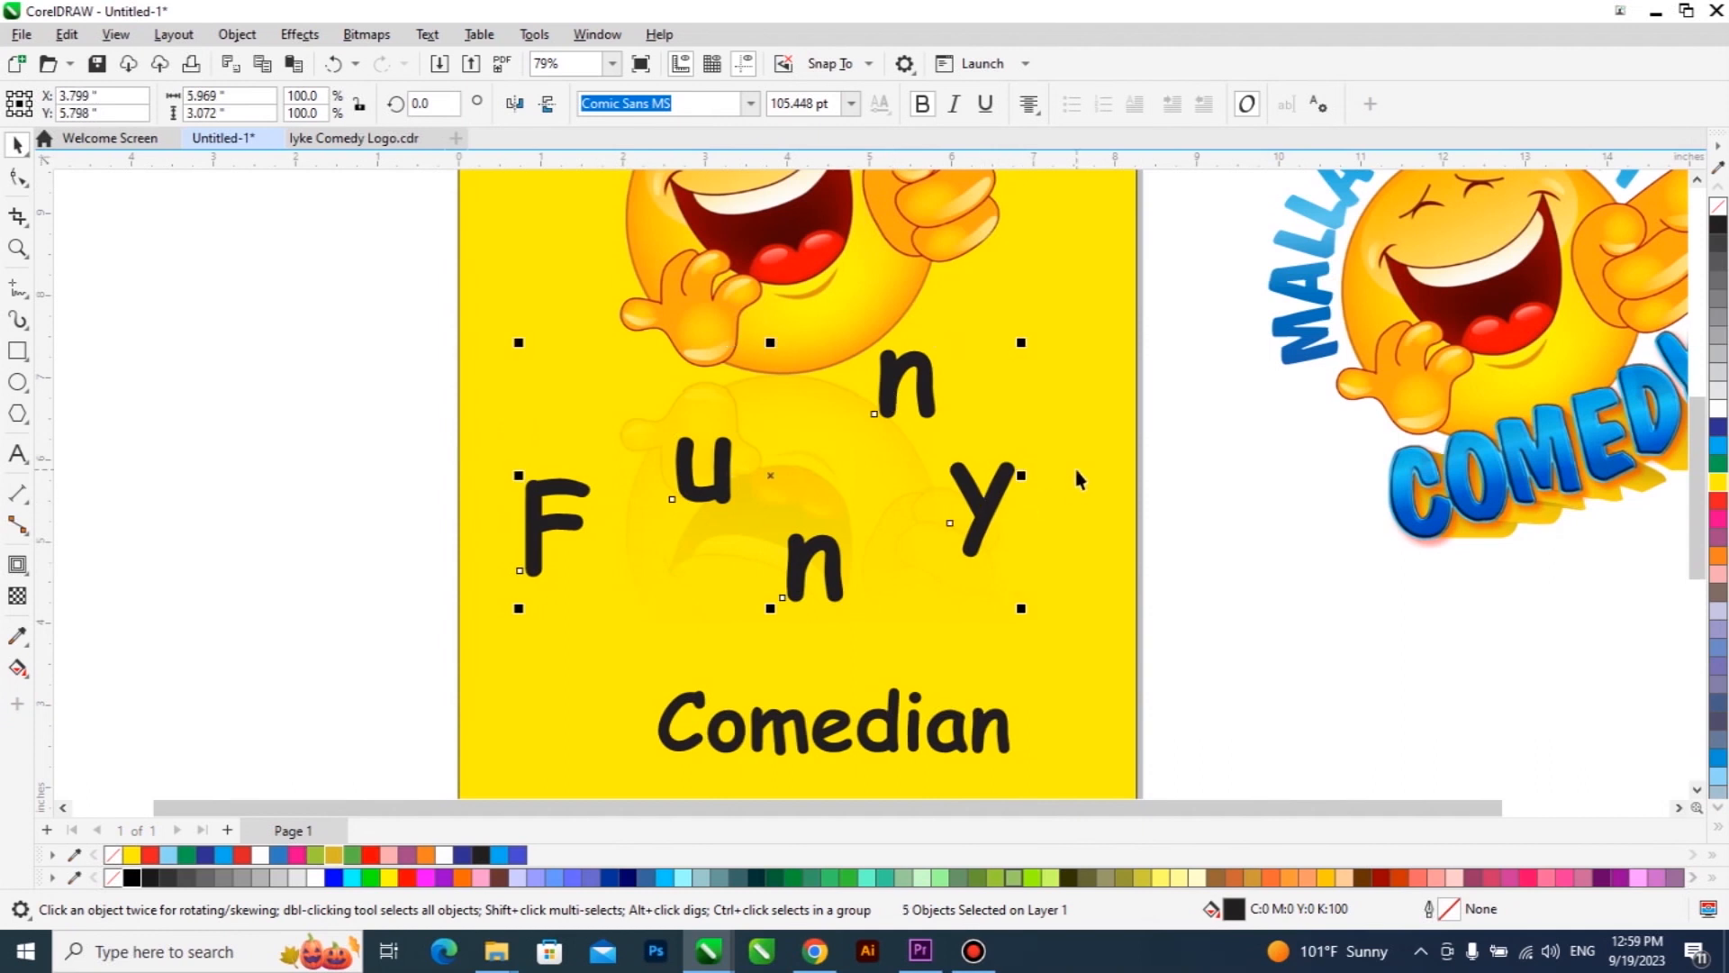
key(ctrl+l)
drag(819, 482, 896, 443)
Step: Break "Funny" apart into letters, tilt the F slightly counterclockwise and enlarge the u to about 133 pt
key(ctrl+k)
scroll(590, 370, up, 2)
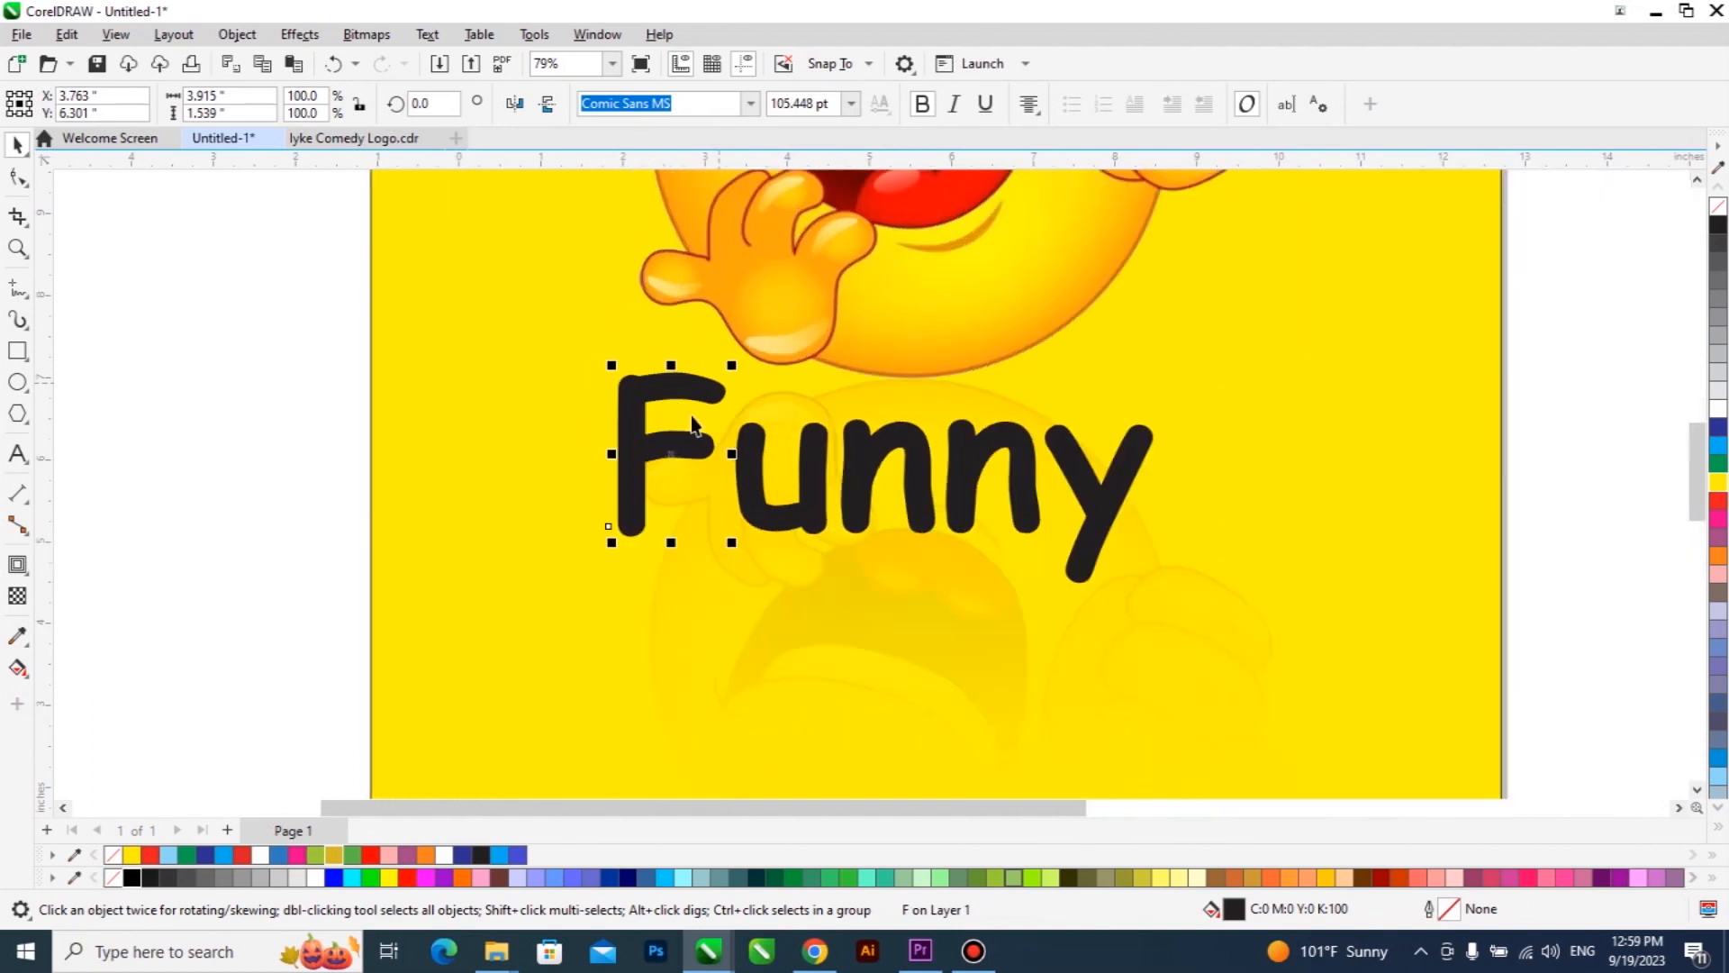
scroll(690, 421, up, 3)
click(708, 393)
drag(775, 353, 731, 172)
click(799, 501)
drag(899, 528, 909, 514)
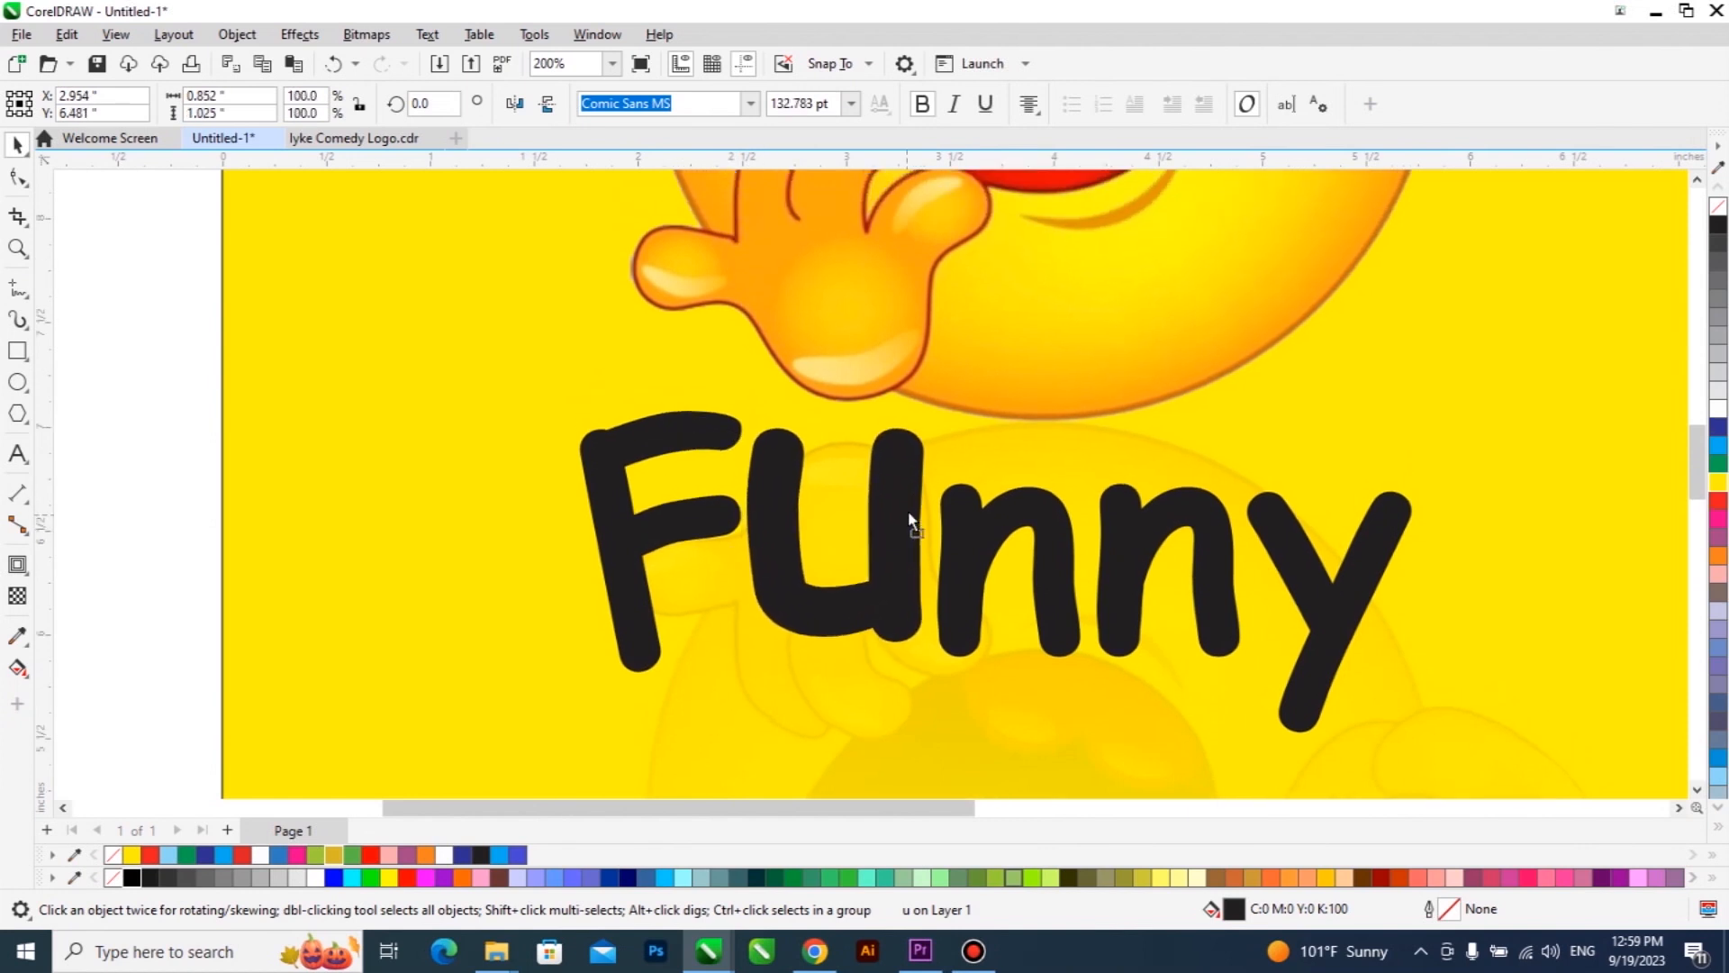
Step: Tilt the u about 4° counterclockwise, enlarge the first n to about 126 pt and move it to overlap the u
click(910, 521)
drag(940, 655, 947, 642)
click(984, 524)
drag(1087, 472, 1113, 394)
drag(1046, 494, 1030, 534)
Step: Rotate the second n about 16° counterclockwise and enlarge it to about 120 pt
click(1161, 528)
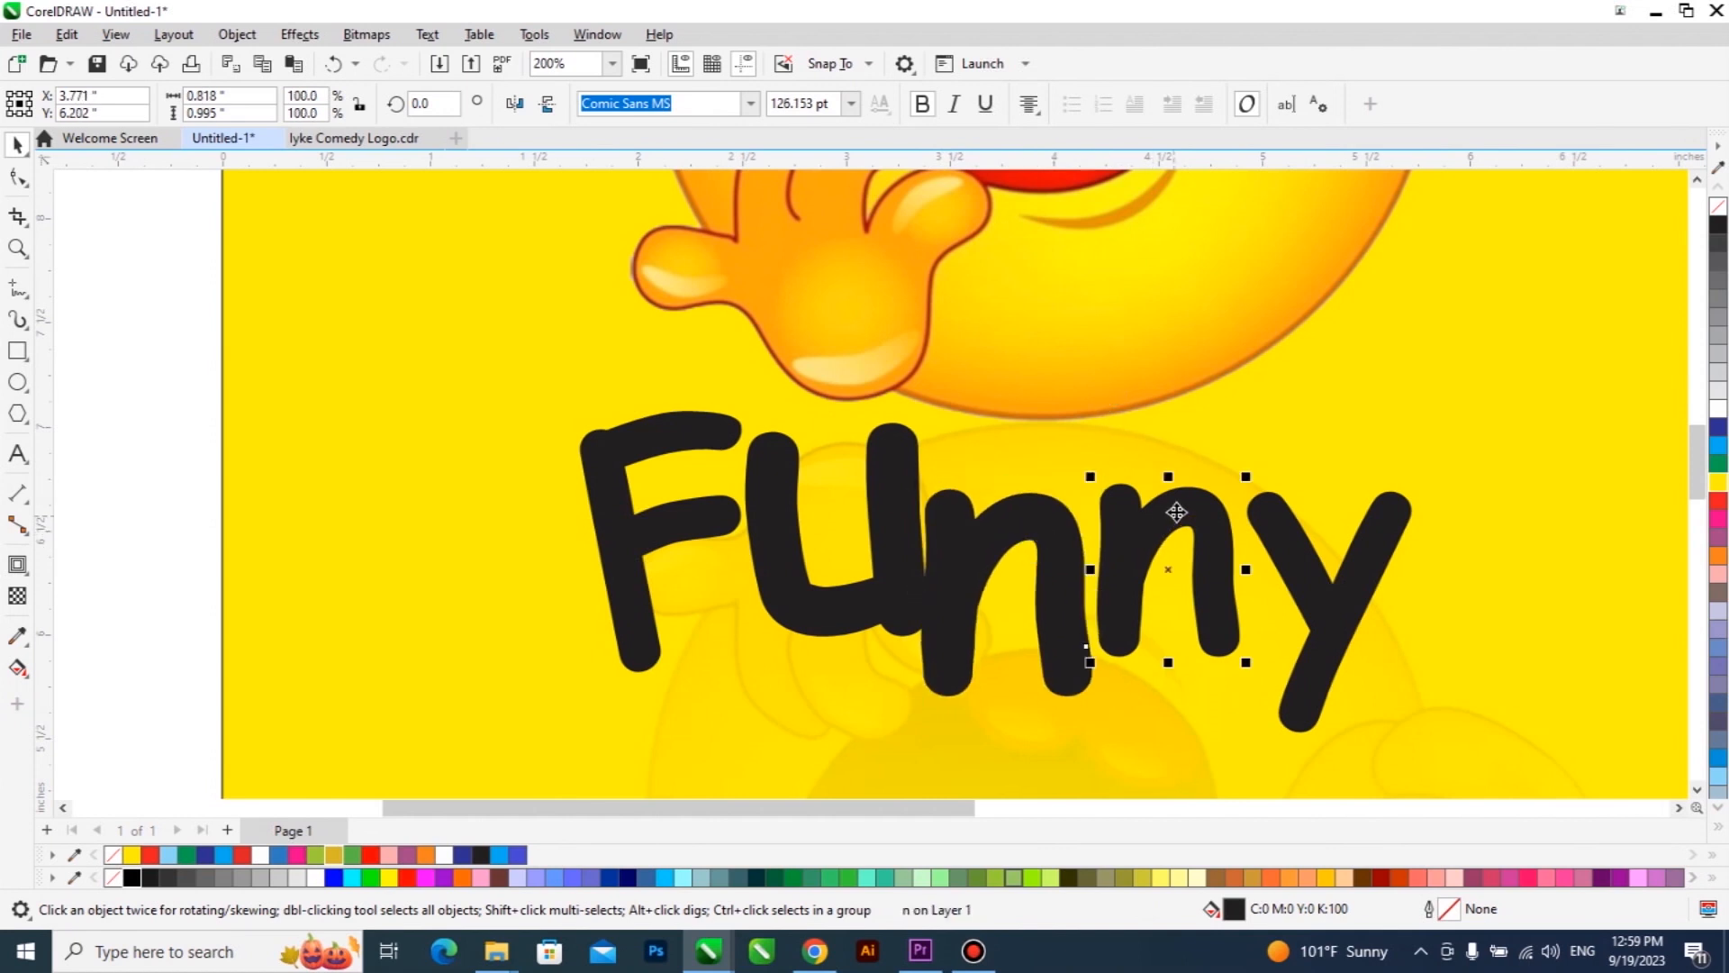
click(1171, 568)
drag(1250, 472, 1267, 340)
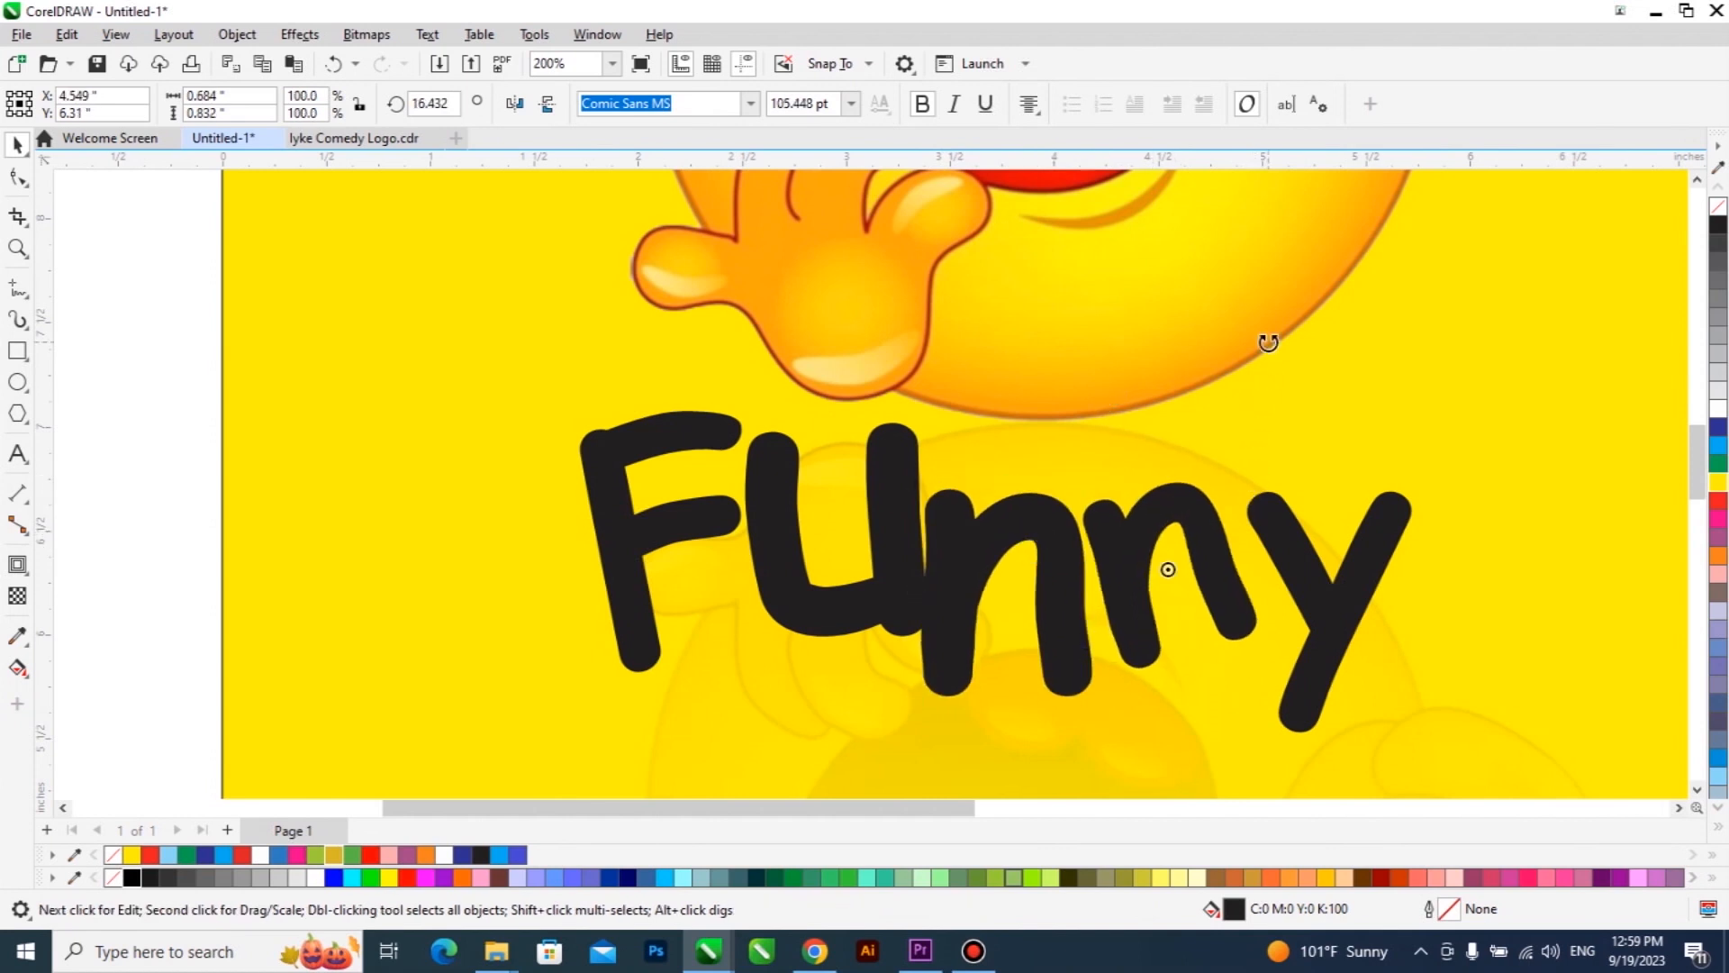
click(1254, 664)
drag(1262, 677, 1287, 707)
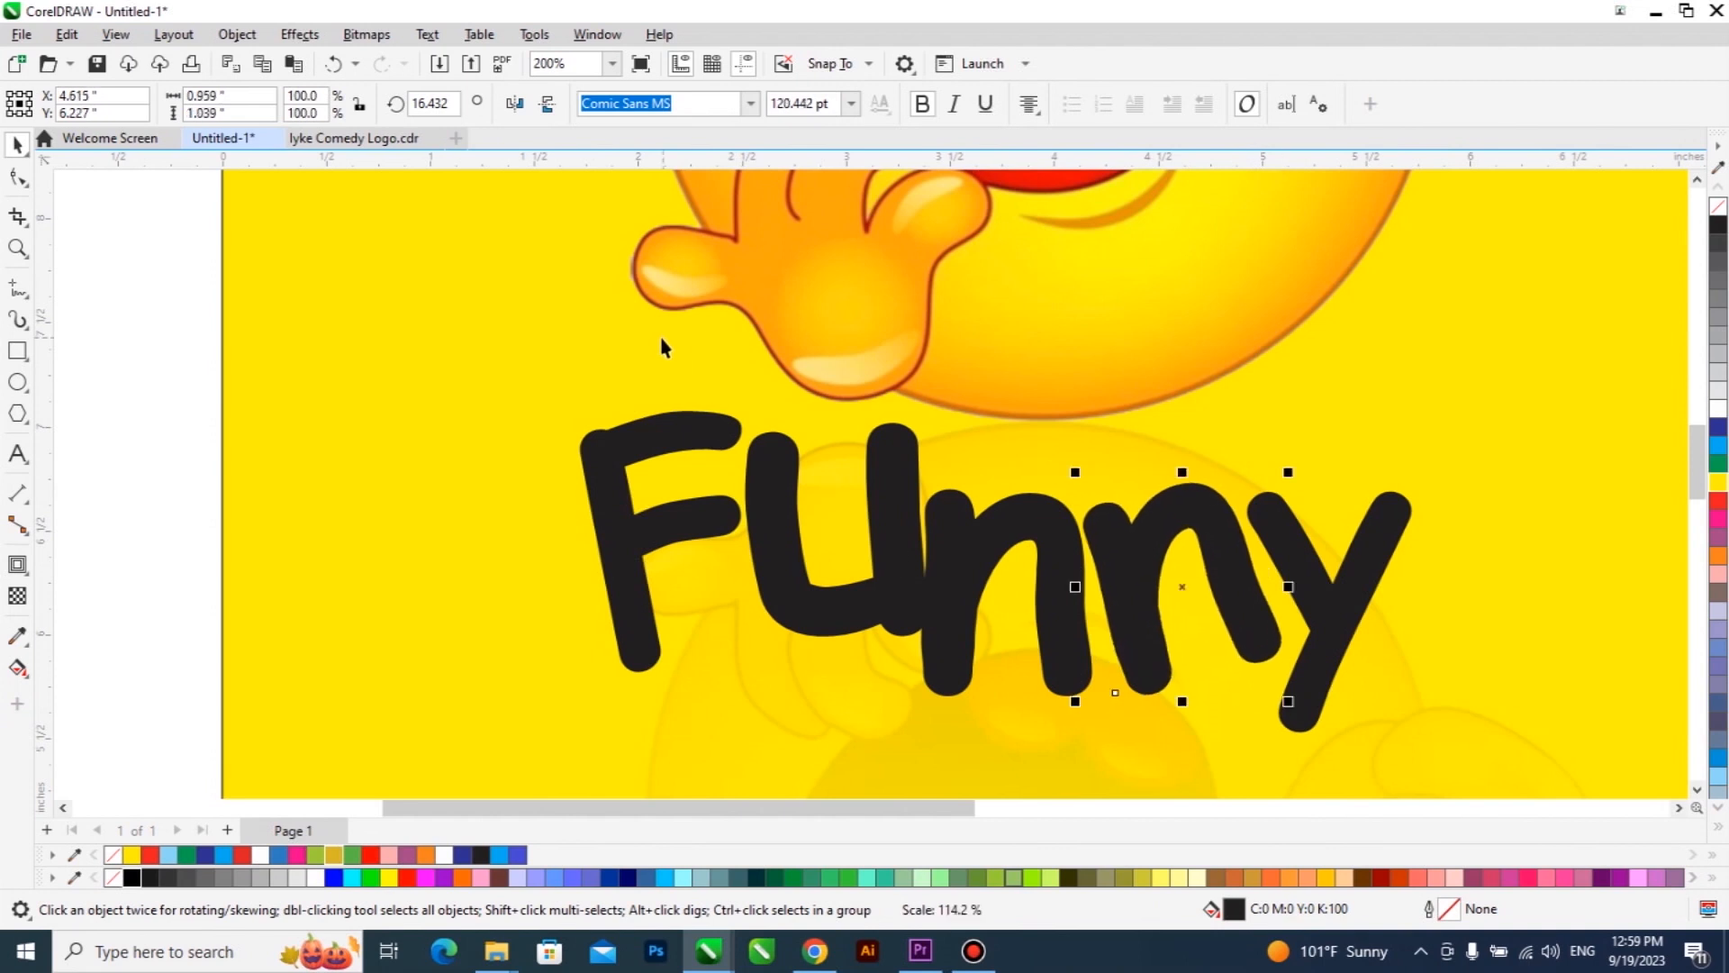
Step: Enlarge the first n to about 145 pt and the y to about 146 pt, shifting both closer to their neighbouring letters
scroll(663, 347, down, 2)
click(960, 415)
drag(960, 416, 934, 480)
drag(960, 438, 1007, 430)
drag(1136, 477, 1236, 290)
drag(1166, 440, 1142, 494)
scroll(1161, 461, down, 1)
scroll(1136, 493, up, 1)
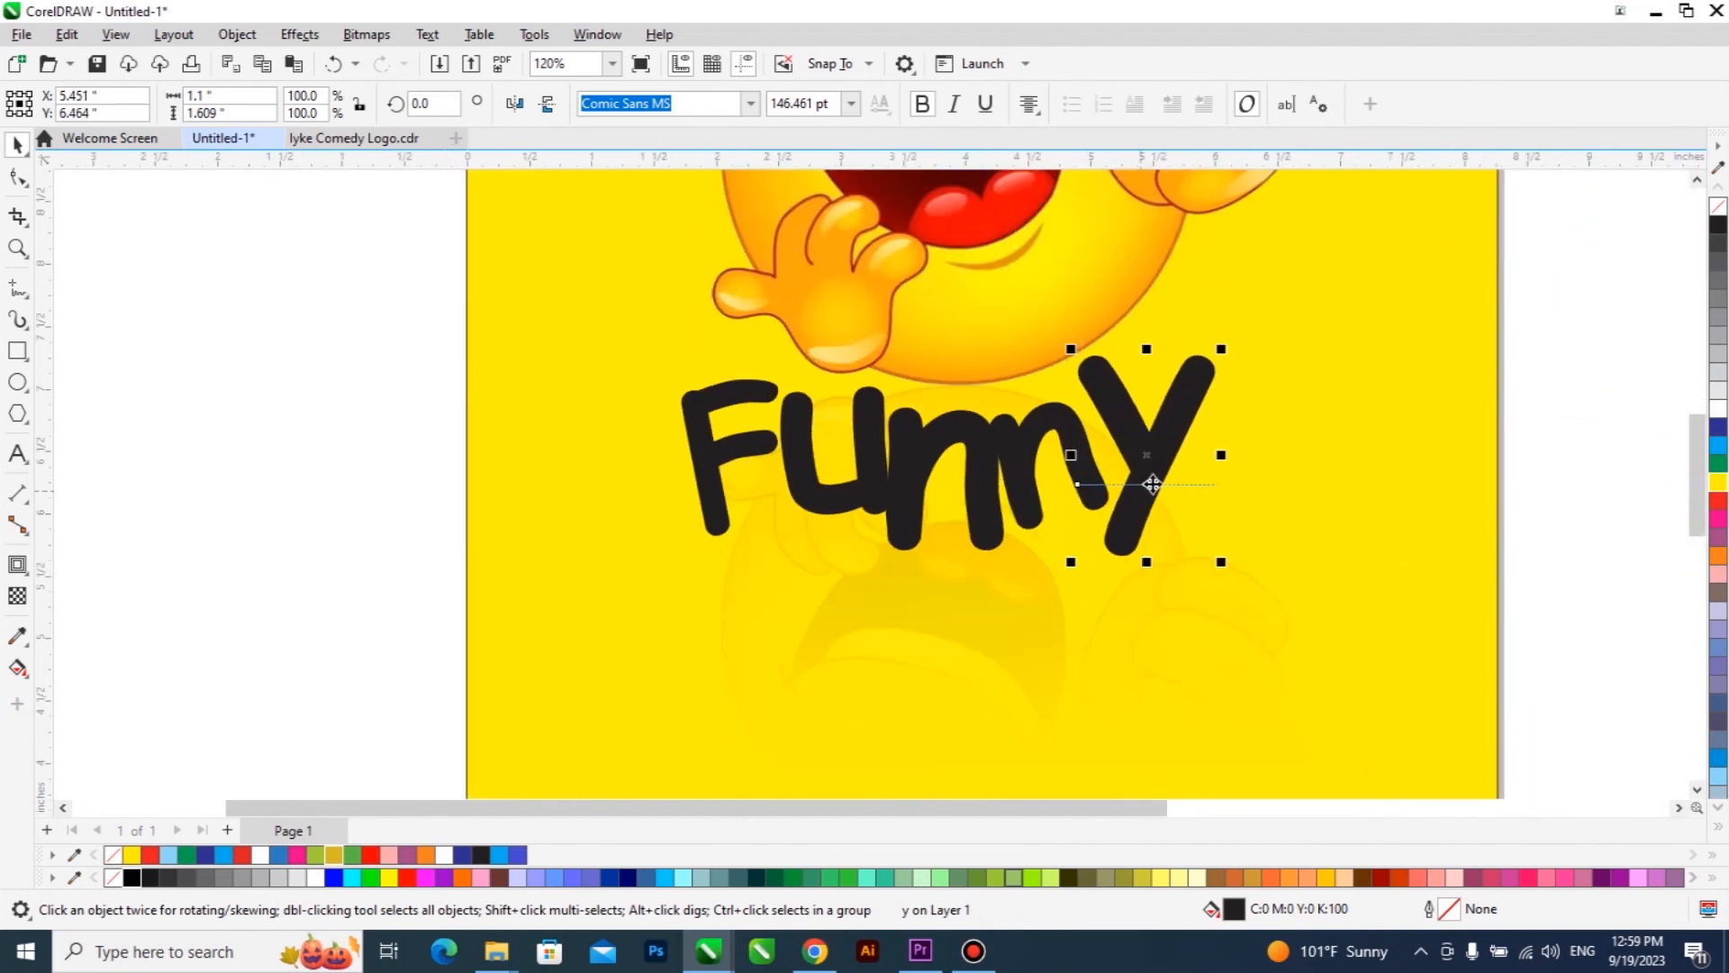
Step: Select all five letters of "Funny" and move them off the page onto the blank area left of it
scroll(1149, 484, down, 1)
drag(1405, 358, 775, 588)
drag(942, 486, 361, 483)
Step: Fill the u with green, the first n with dark blue, the second n with red, the y with magenta and the F with black
click(399, 499)
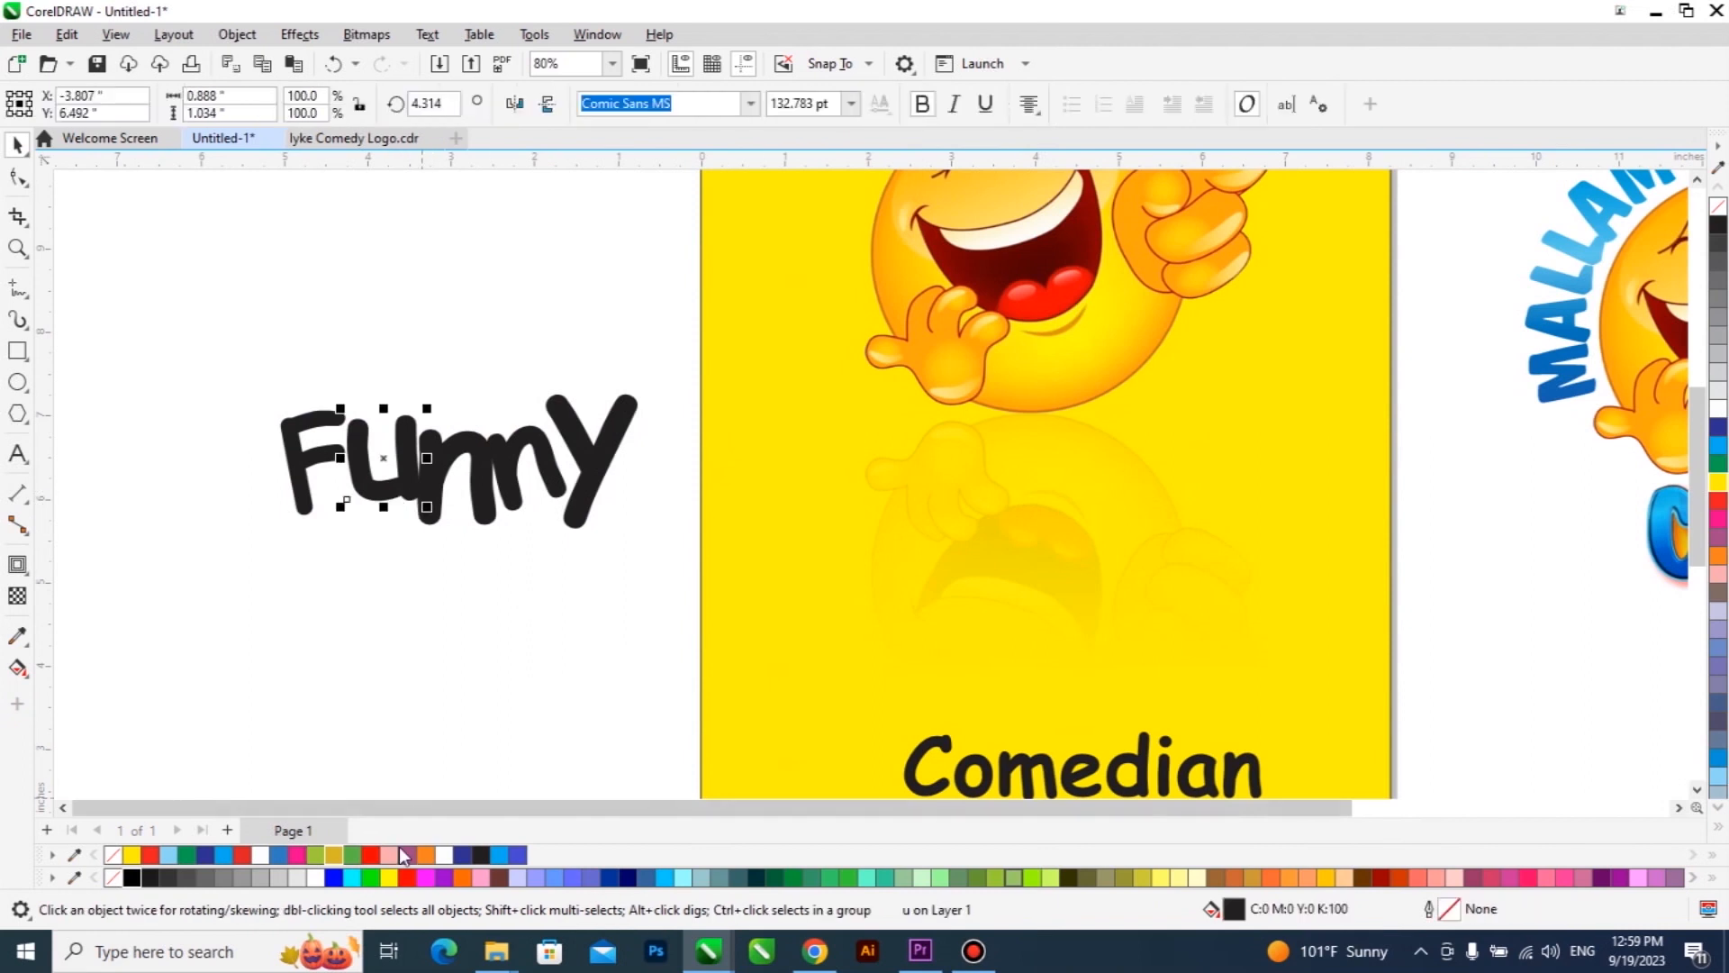
click(316, 853)
click(475, 457)
click(462, 854)
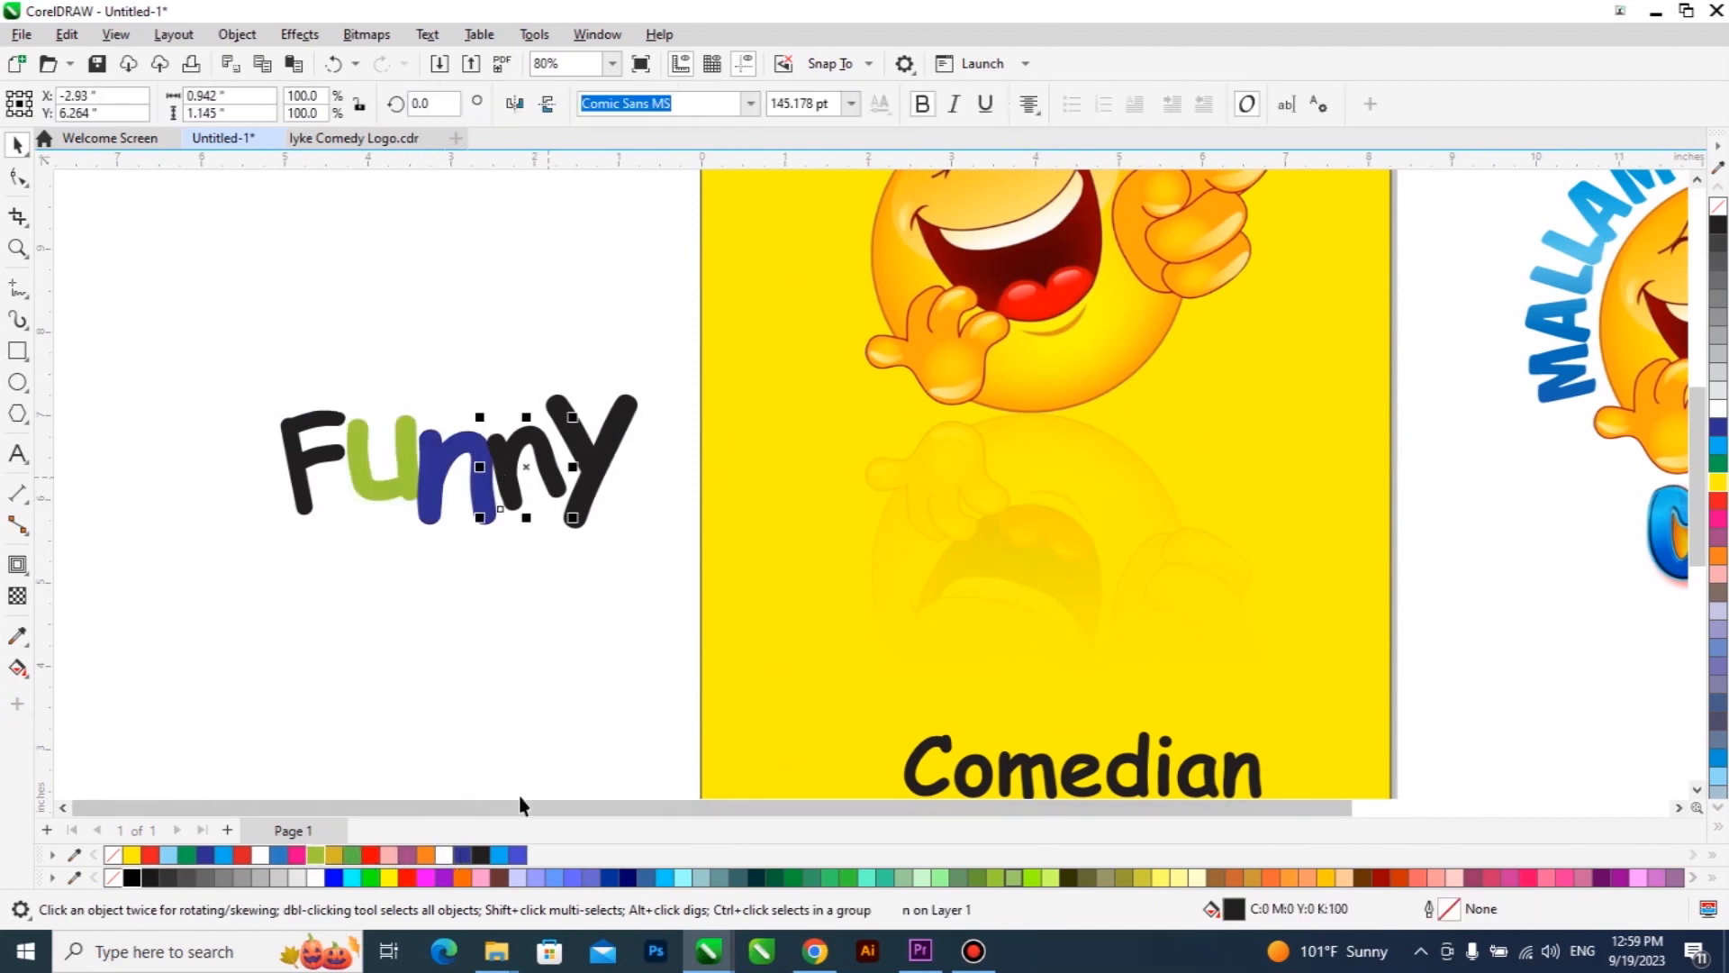
click(370, 853)
click(605, 487)
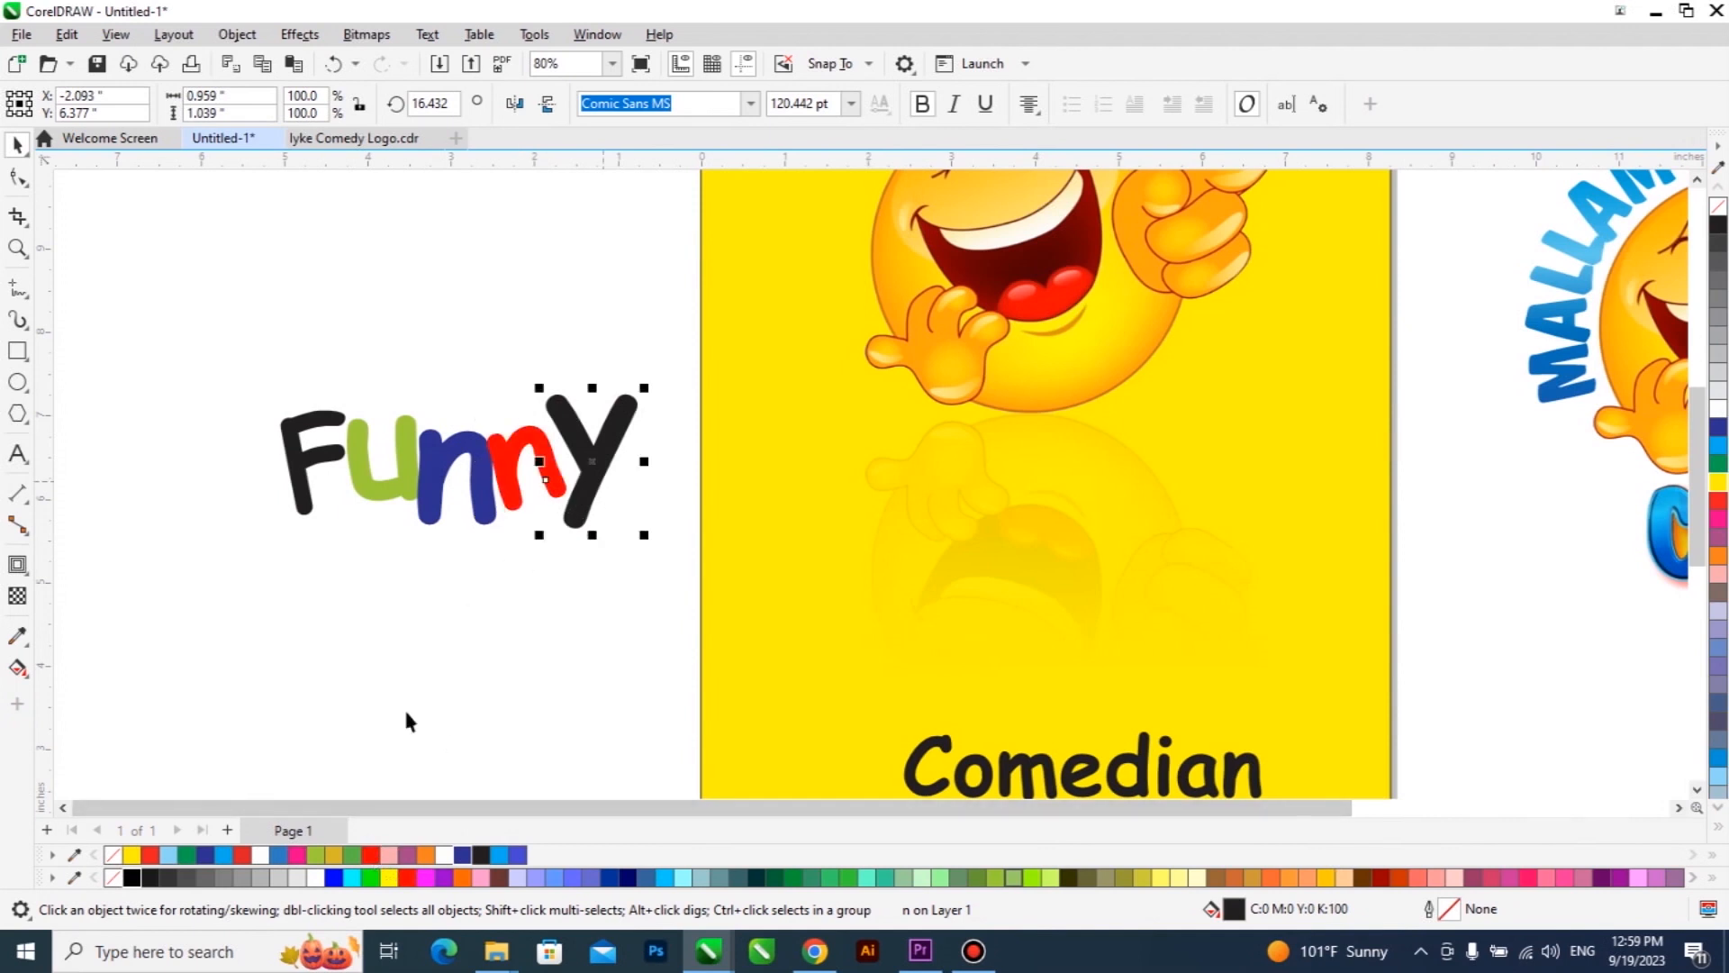
click(297, 854)
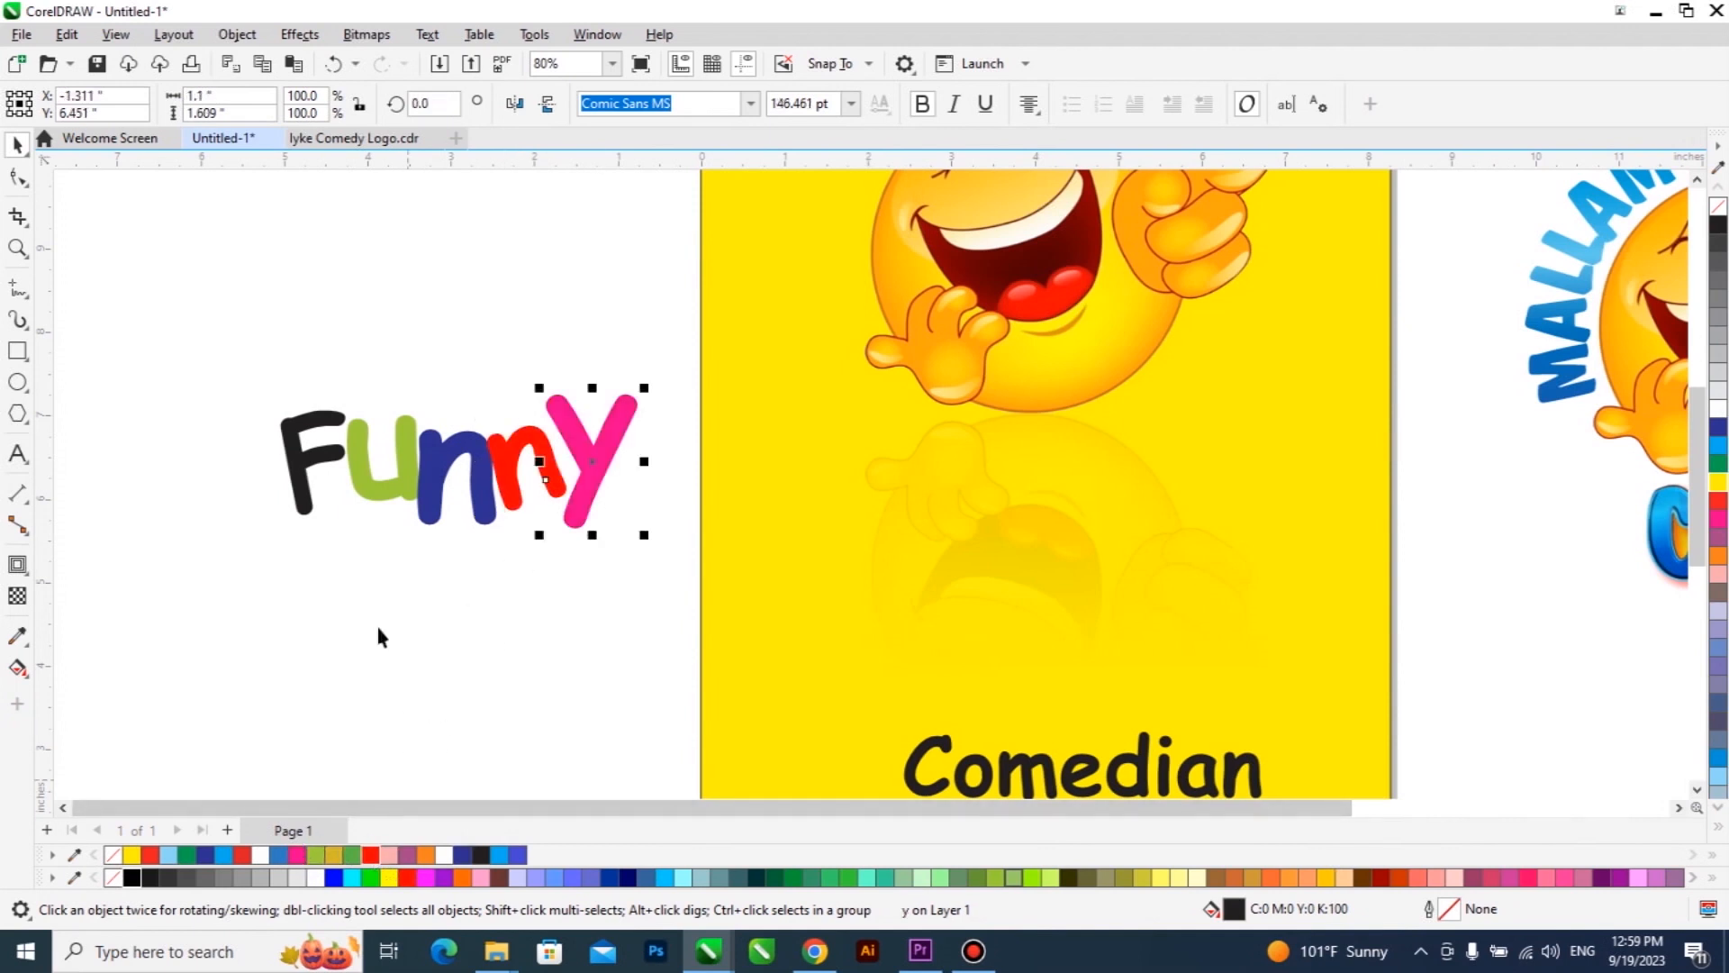
click(320, 466)
click(131, 878)
Step: Select all five letters and review the available Group commands along with the text, bitmap and editing commands
drag(208, 322, 738, 621)
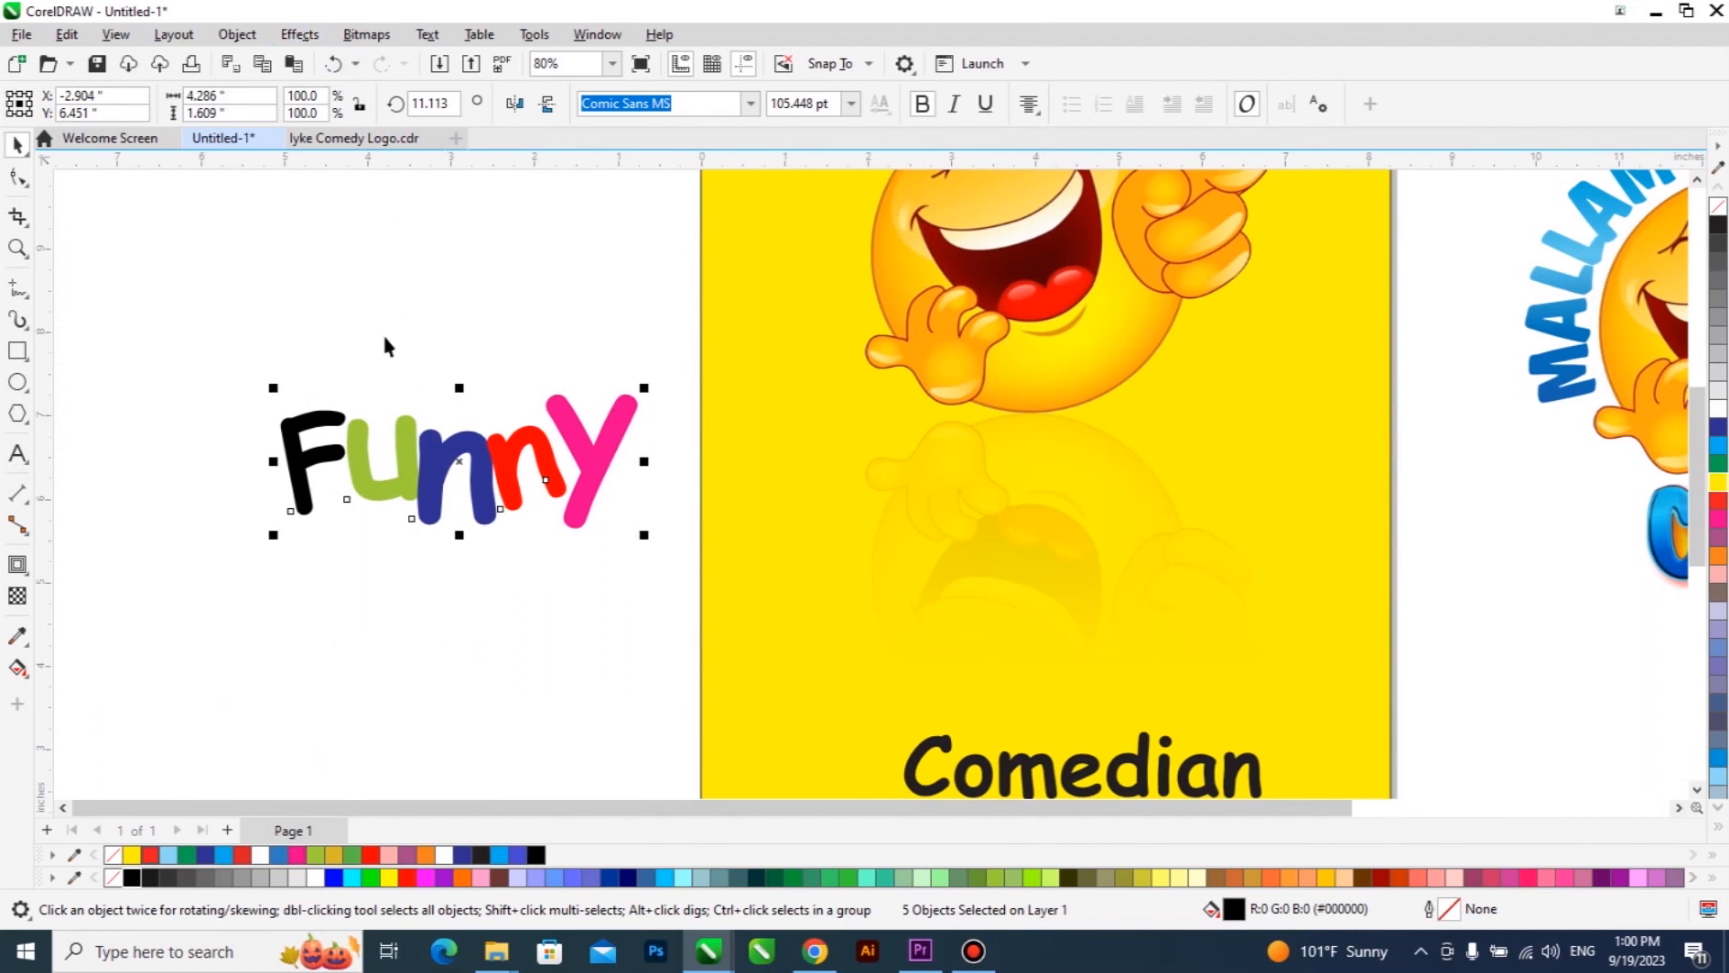
click(235, 36)
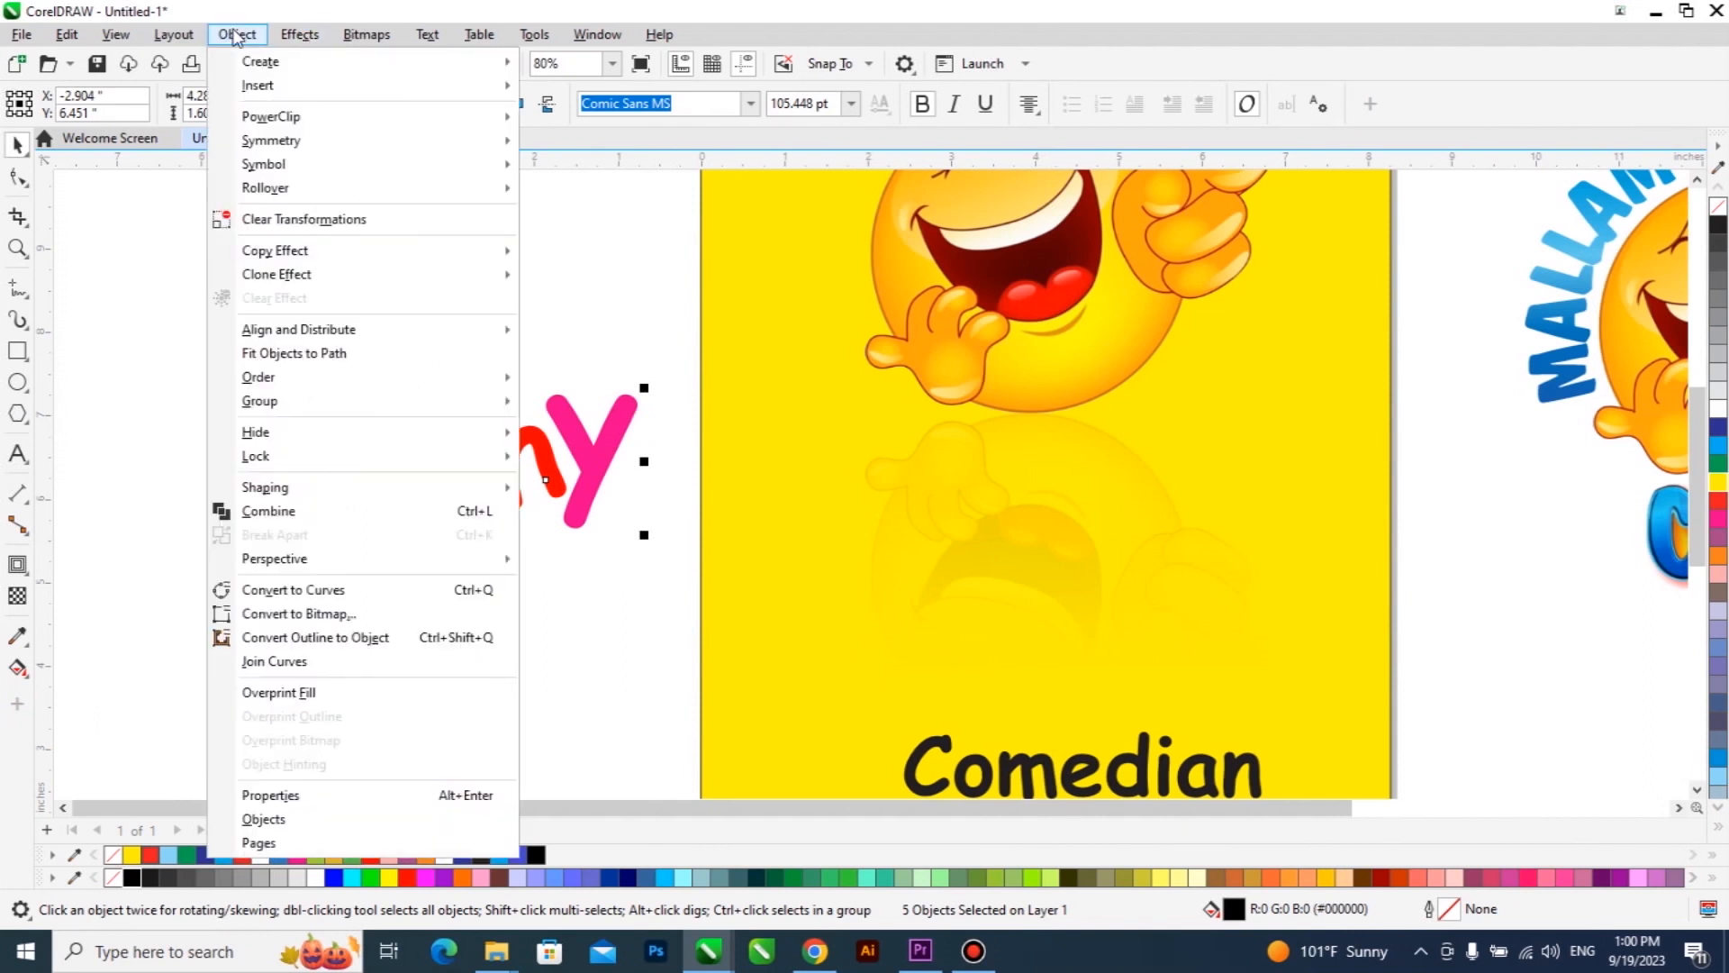
mouse_move(171, 43)
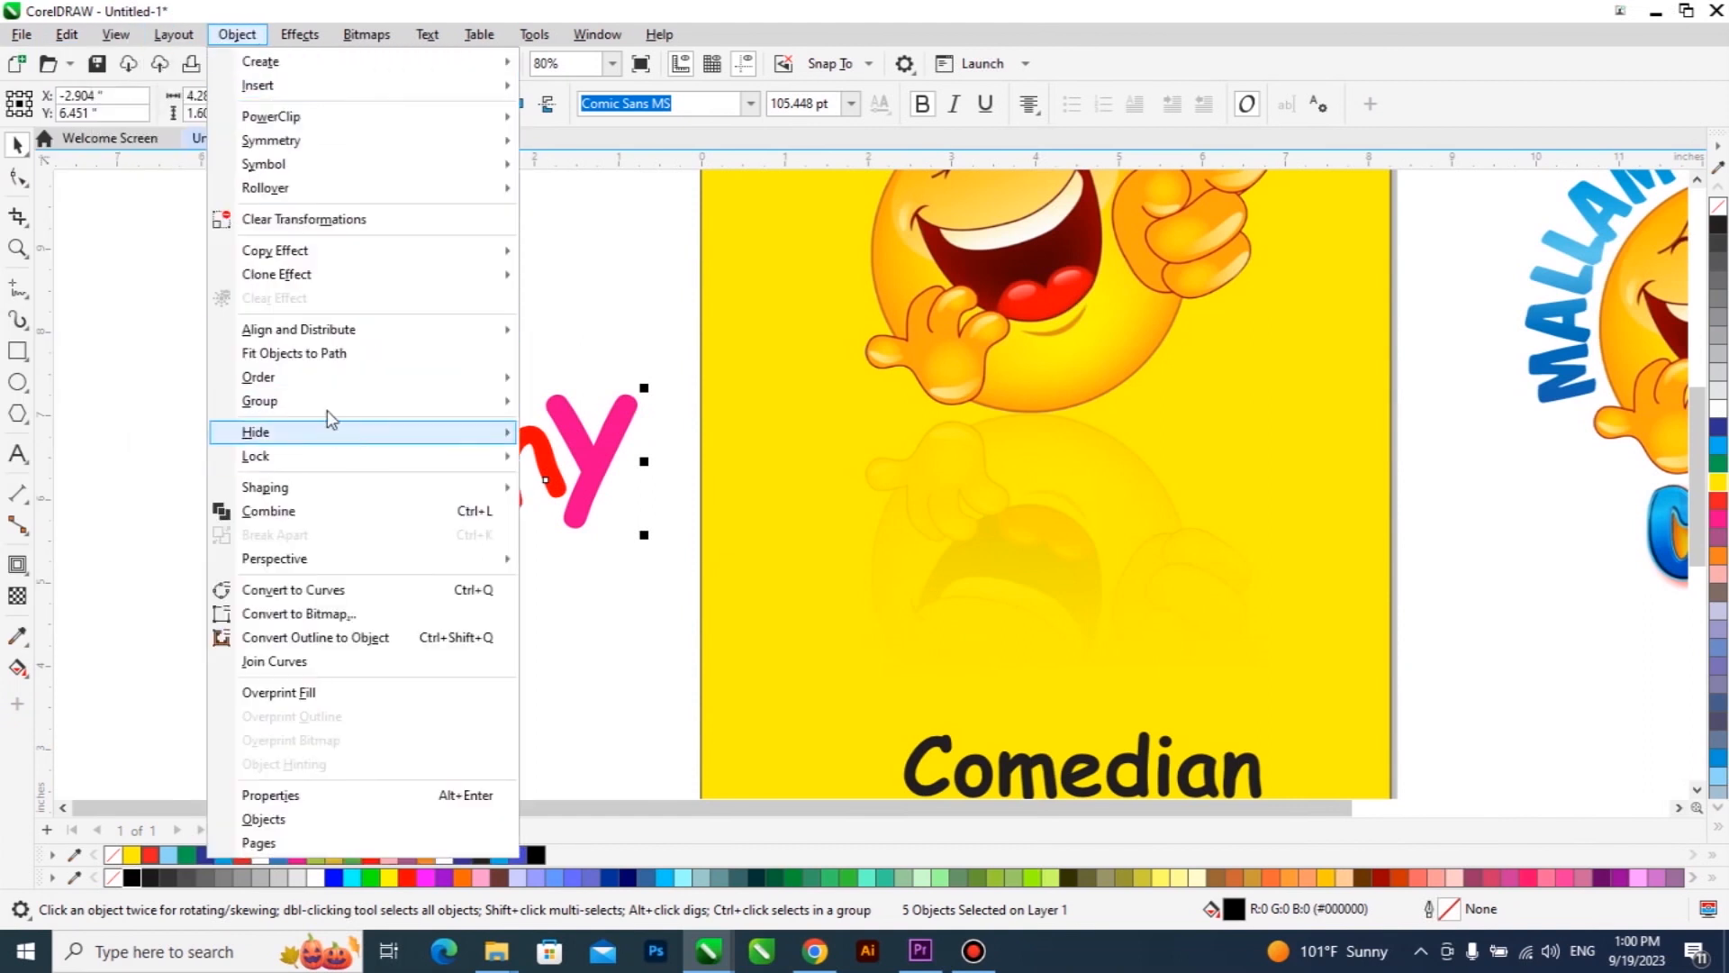
mouse_move(327, 405)
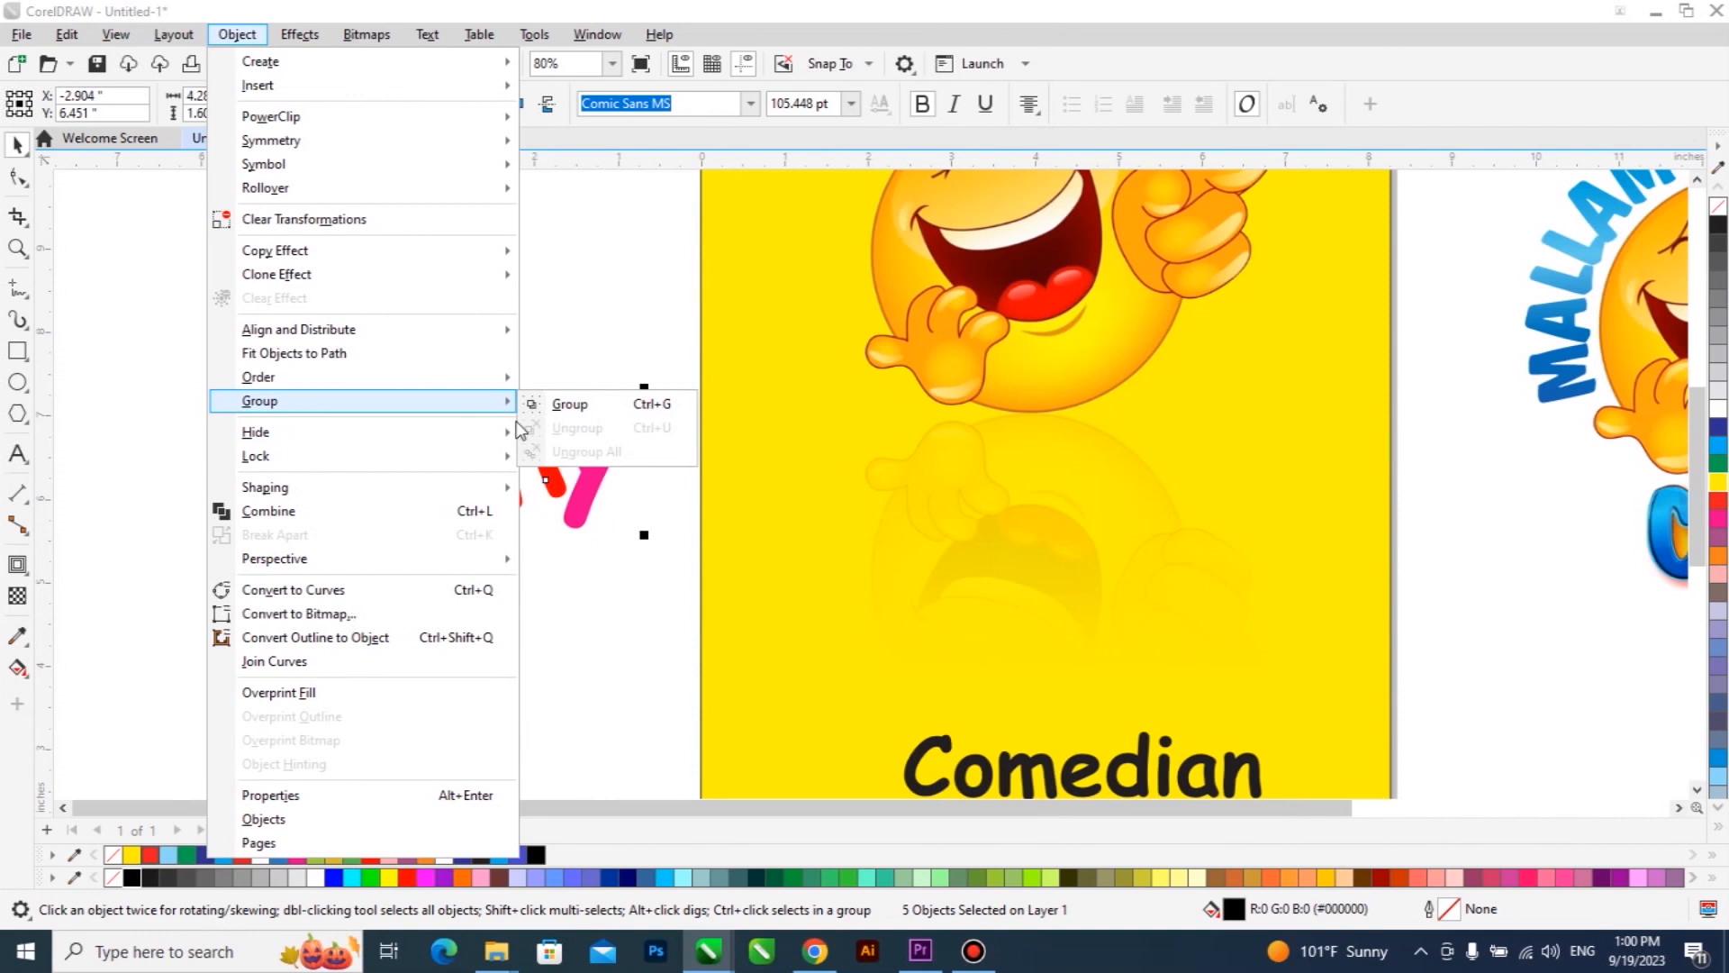
click(440, 41)
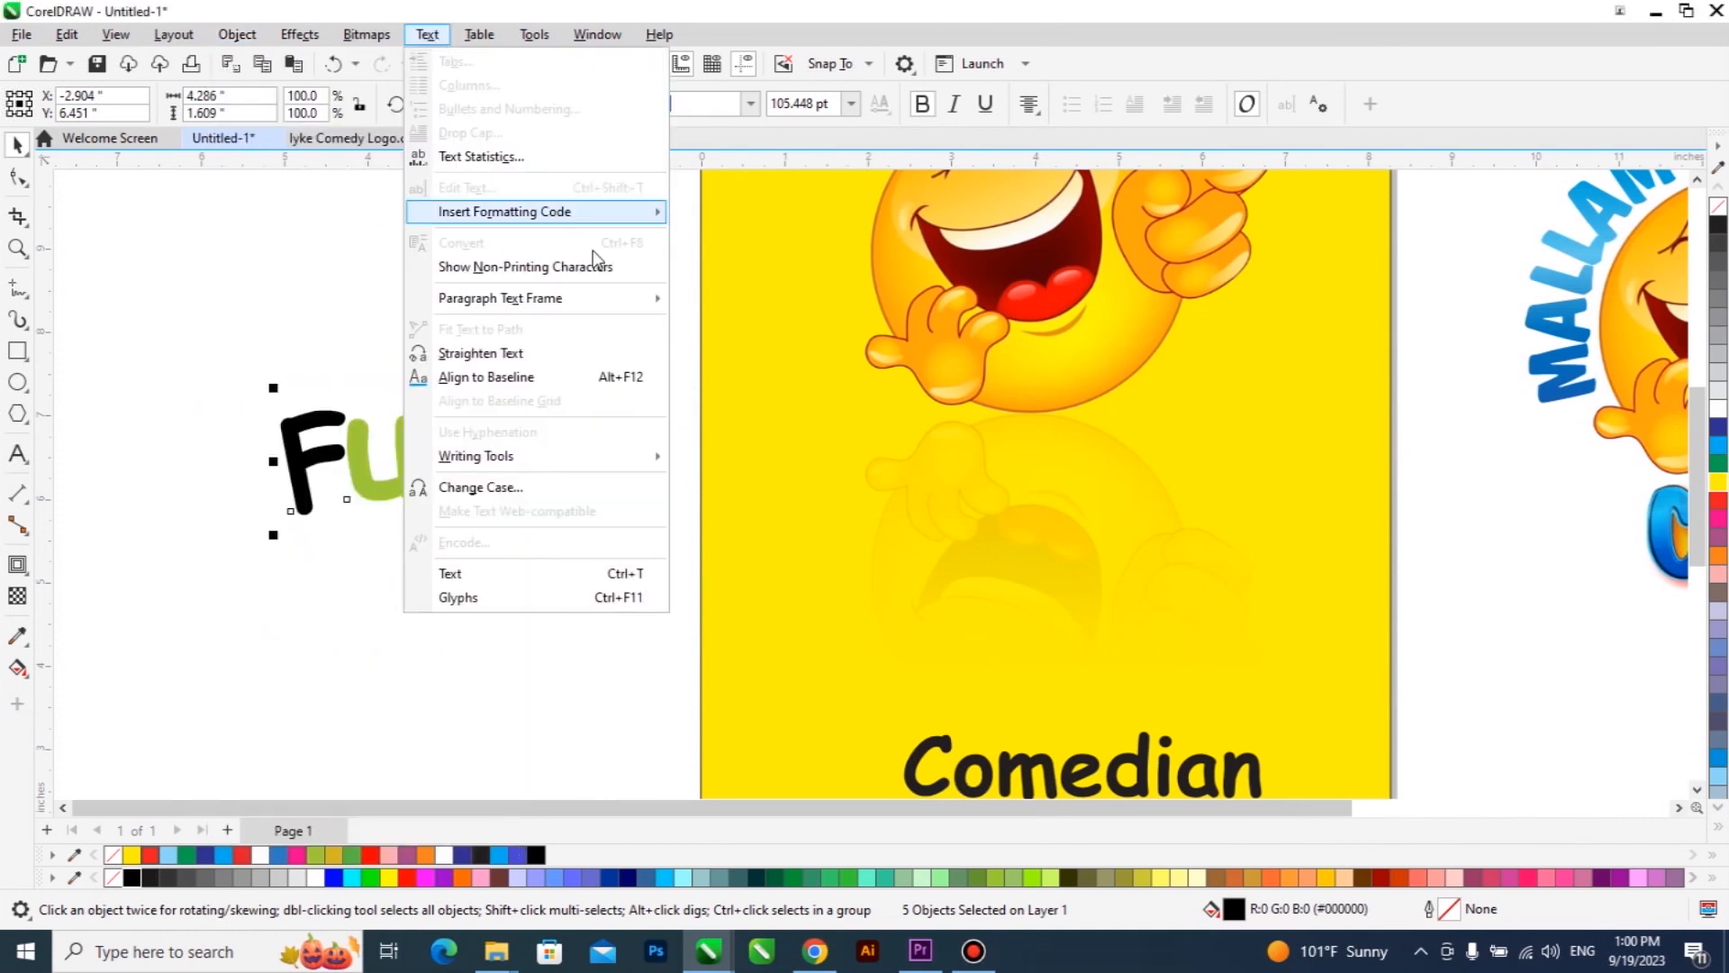
mouse_move(374, 41)
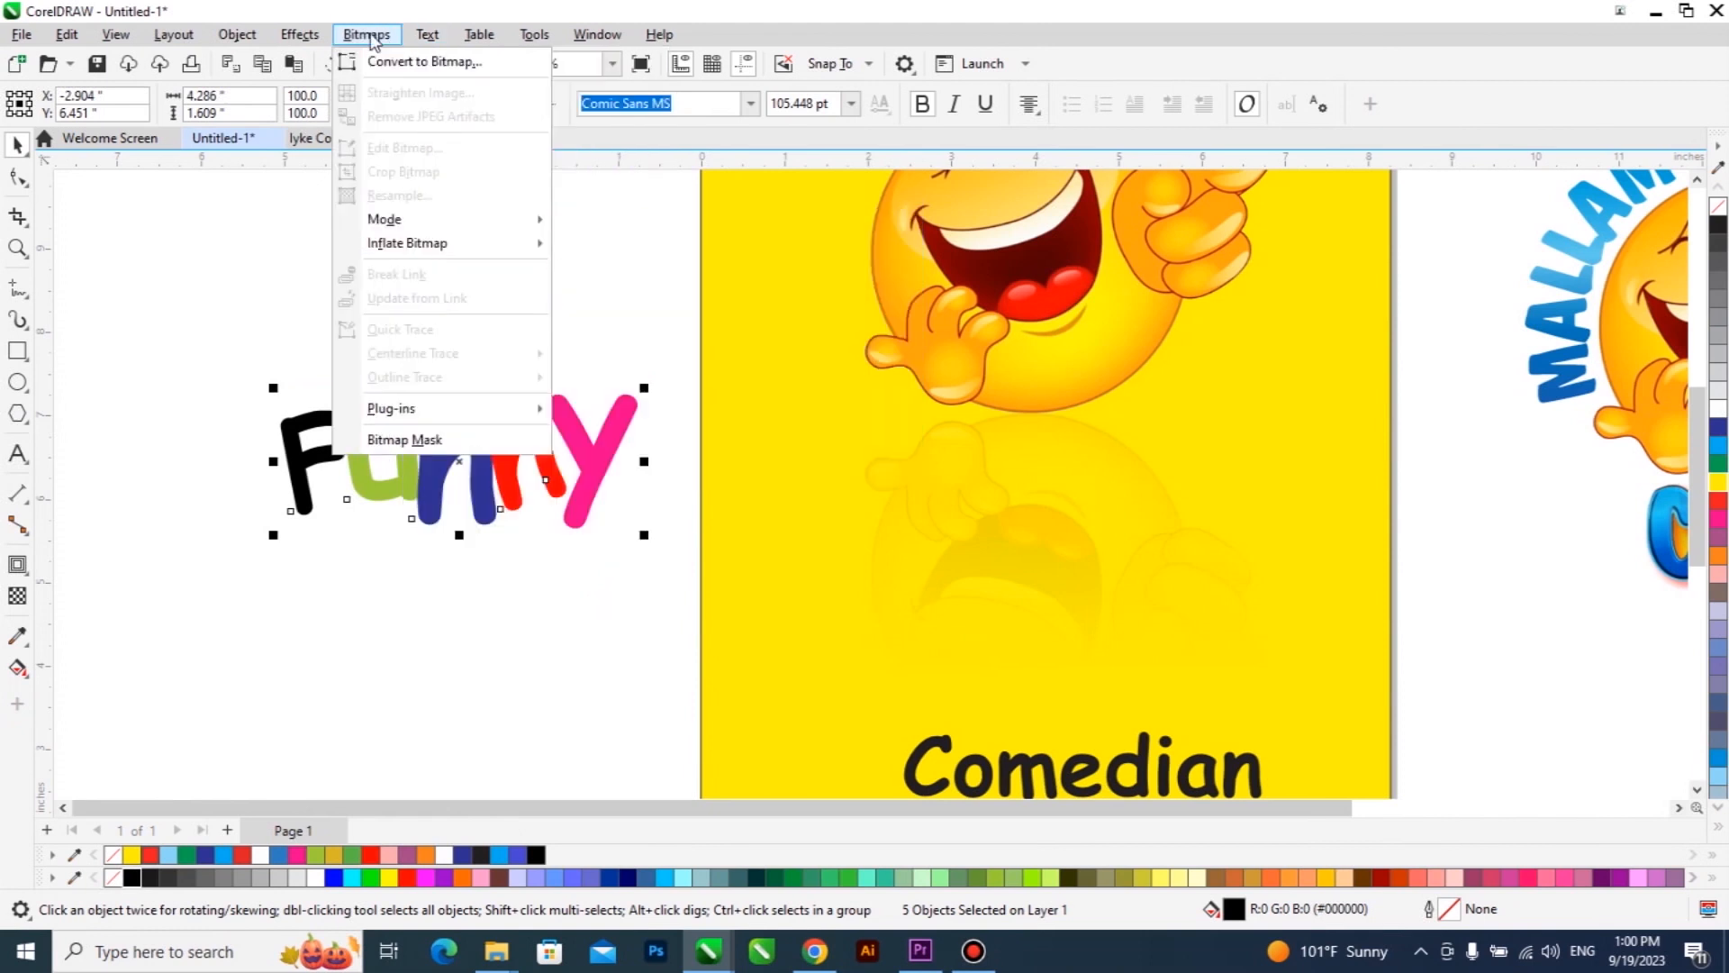
click(300, 34)
click(237, 34)
mouse_move(261, 61)
mouse_move(72, 41)
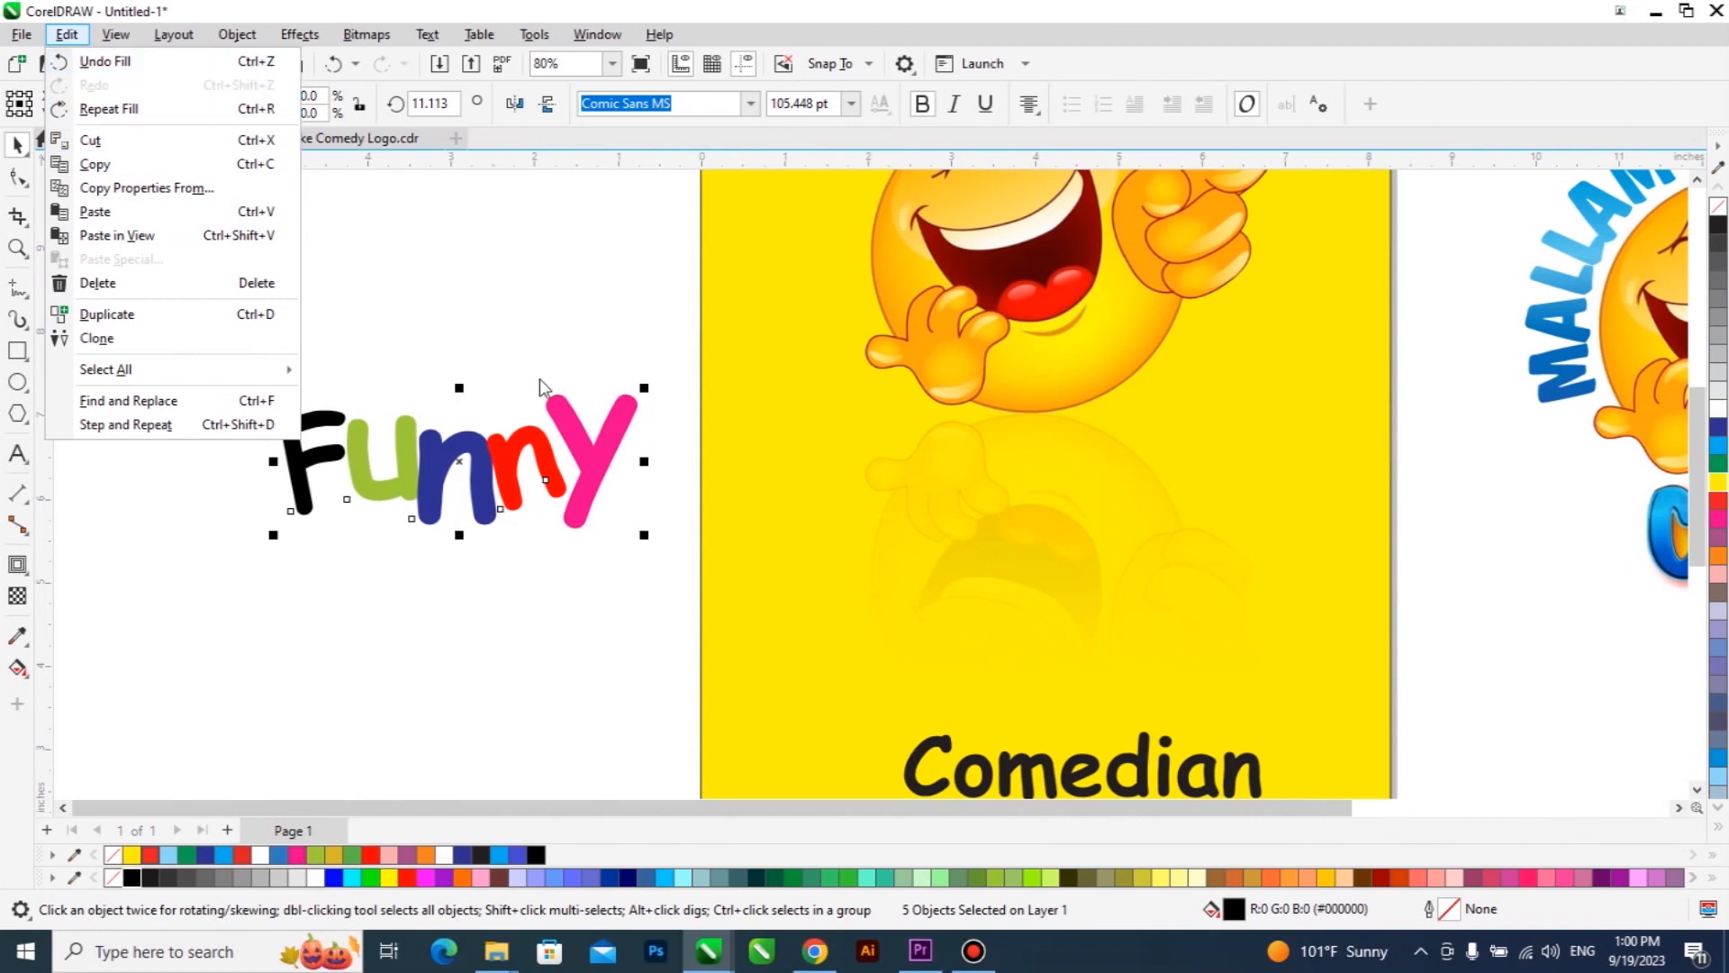
click(657, 364)
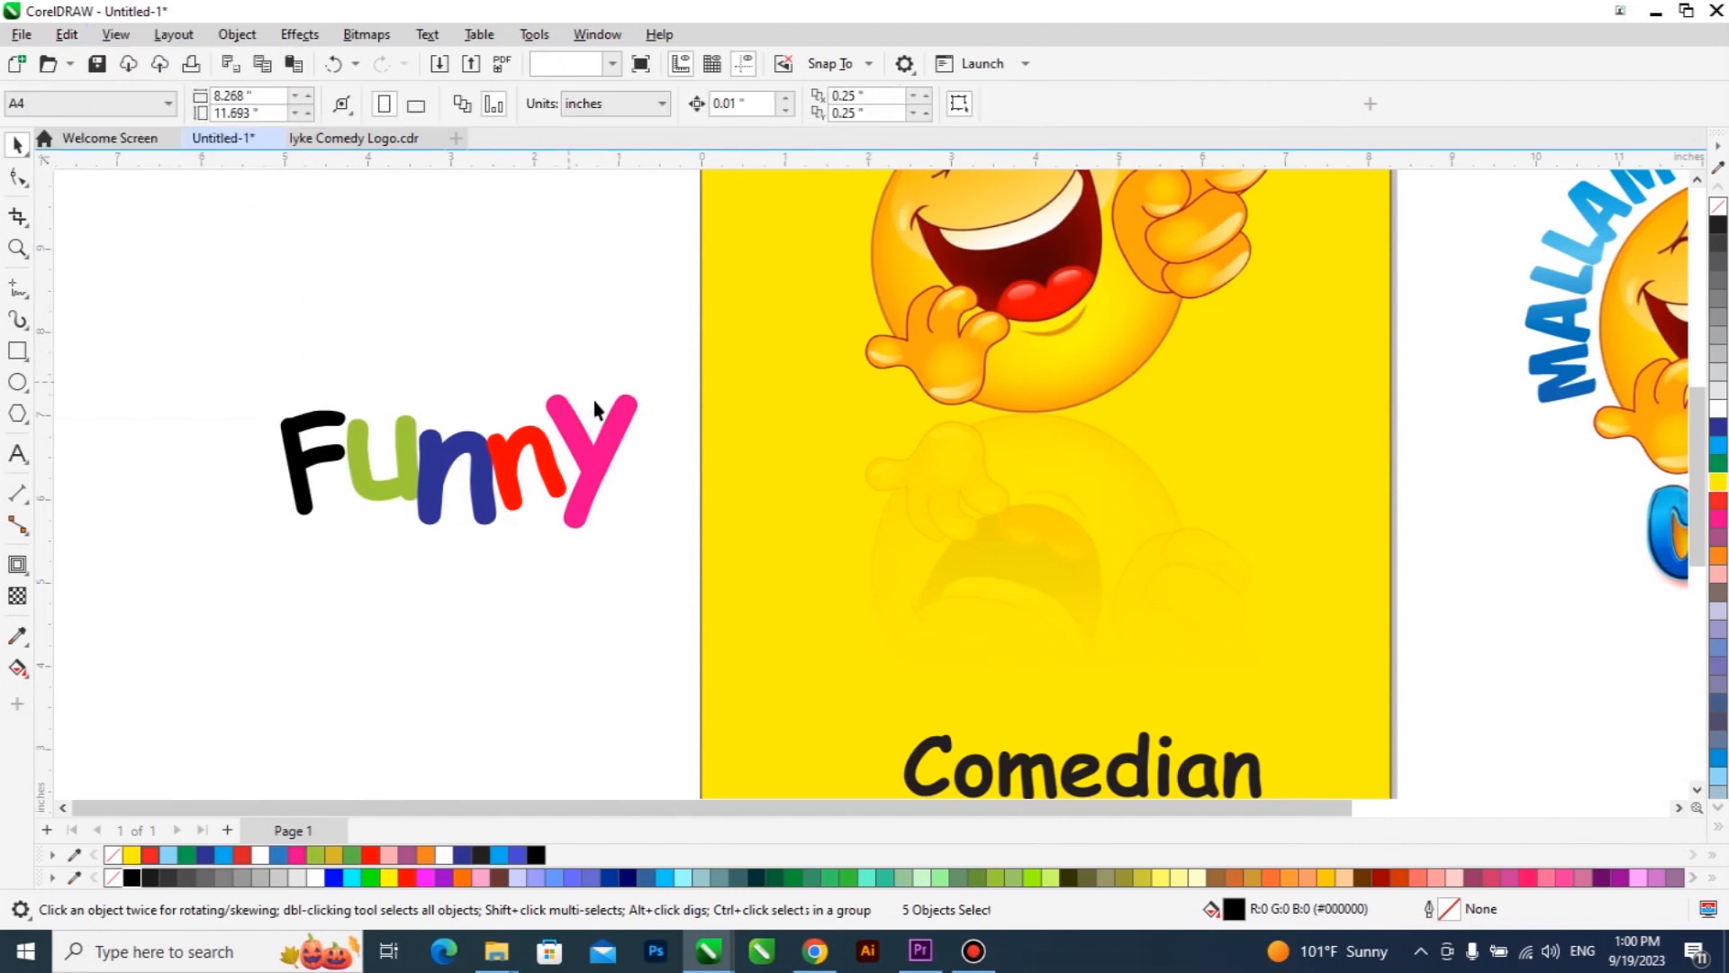
Step: Delete the five coloured letters of "Funny" and undo the deletion
drag(333, 570, 232, 606)
drag(540, 449, 551, 553)
key(Delete)
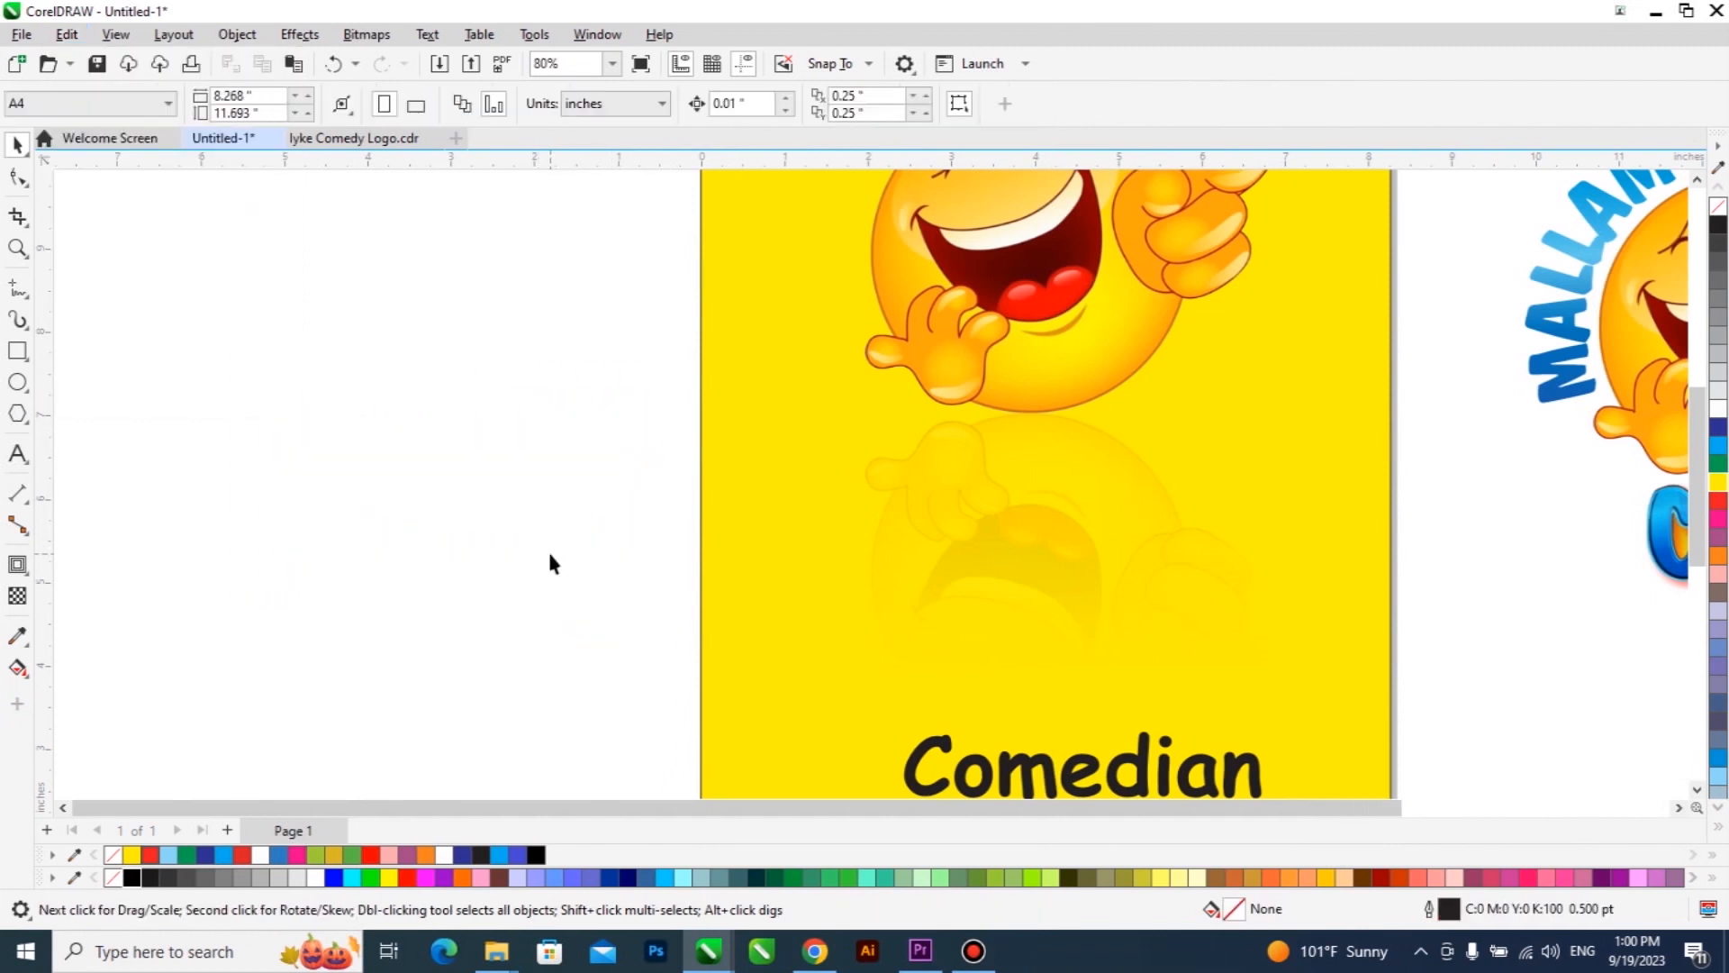
click(67, 35)
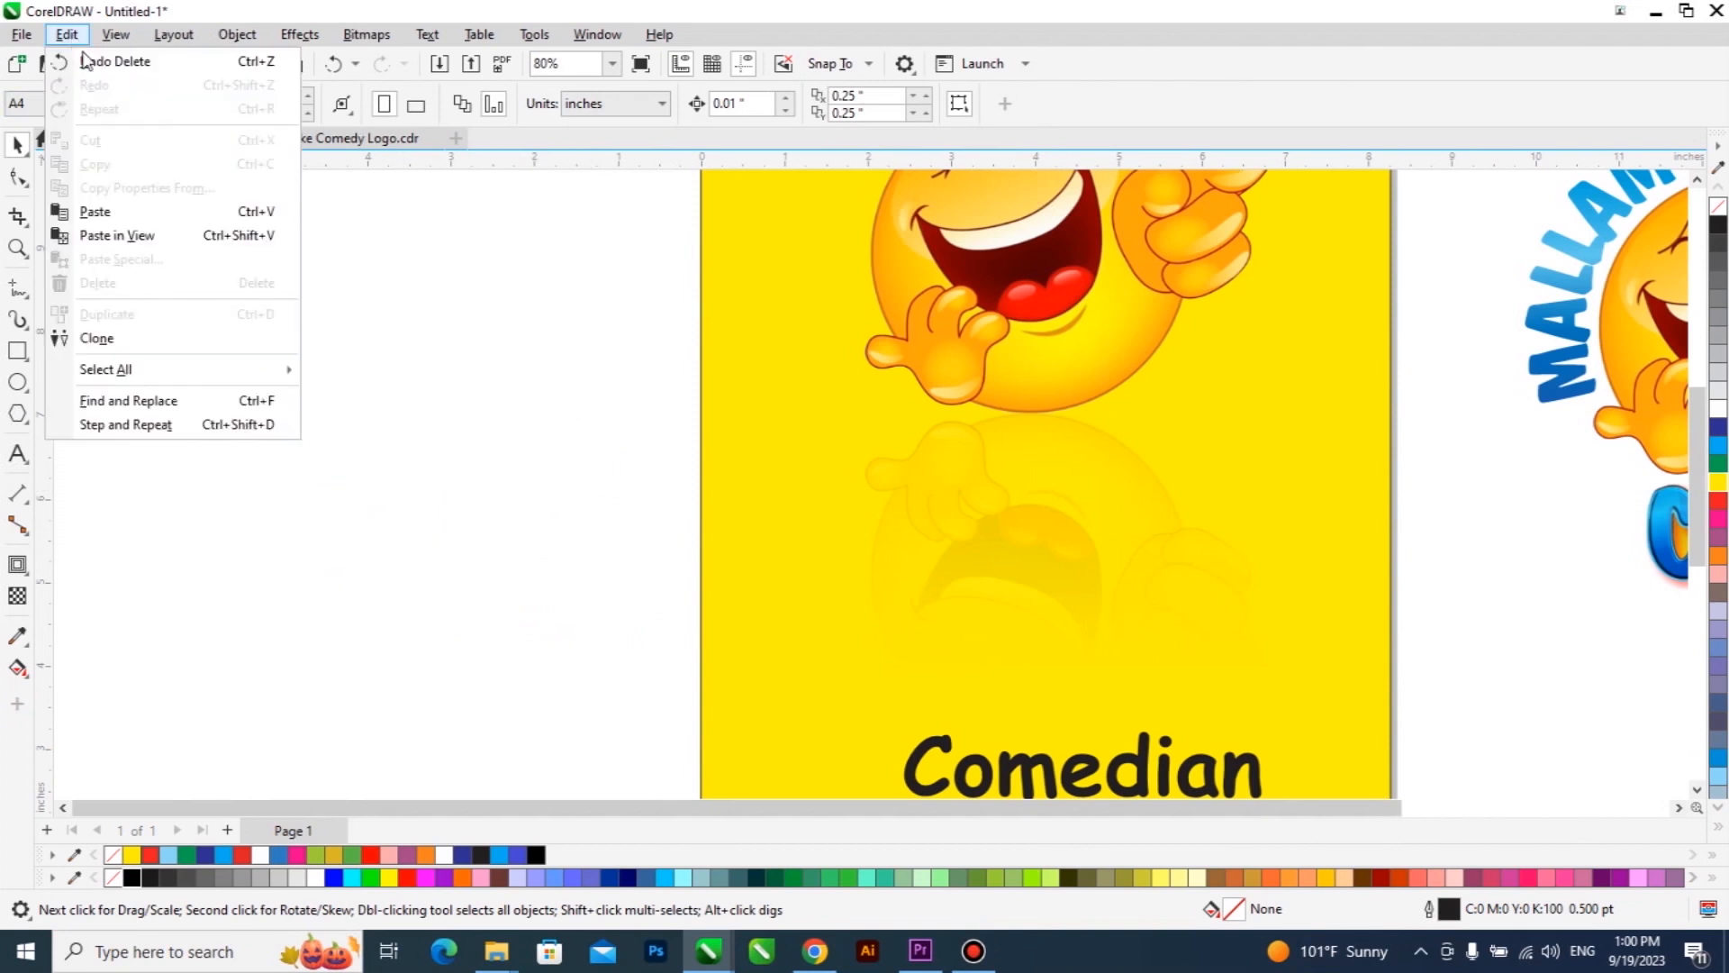
click(270, 62)
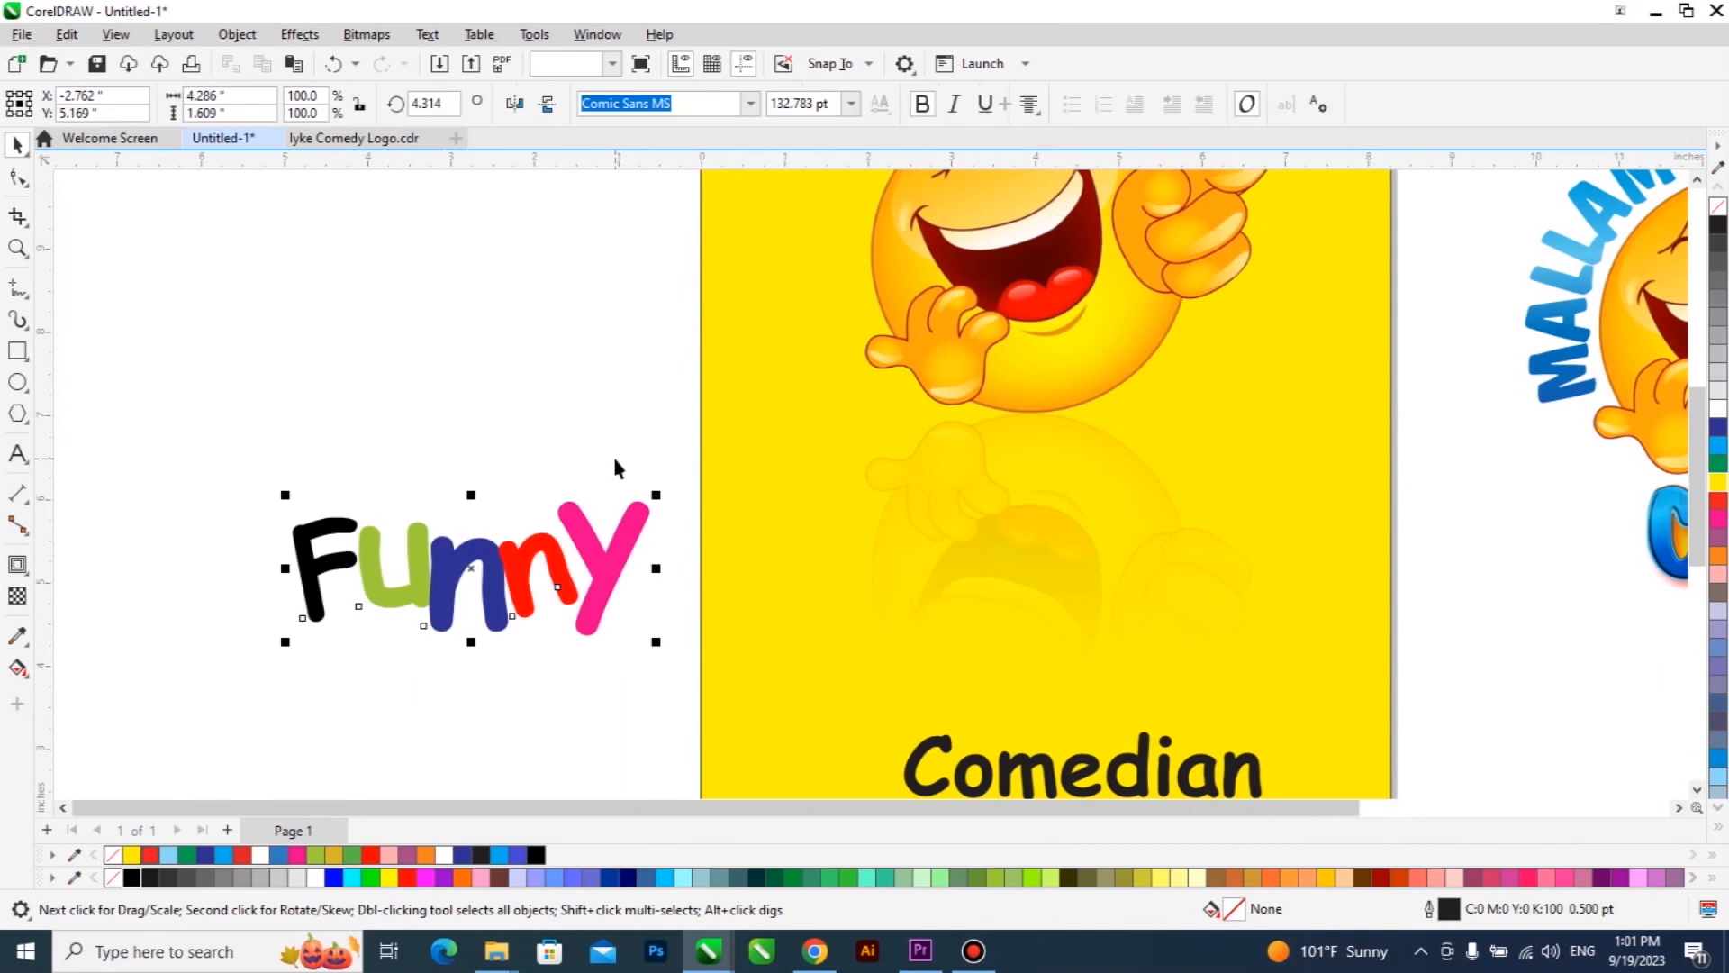
Step: Group the five coloured letters of "Funny" and shift the word slightly upward beside the page
drag(620, 563, 619, 489)
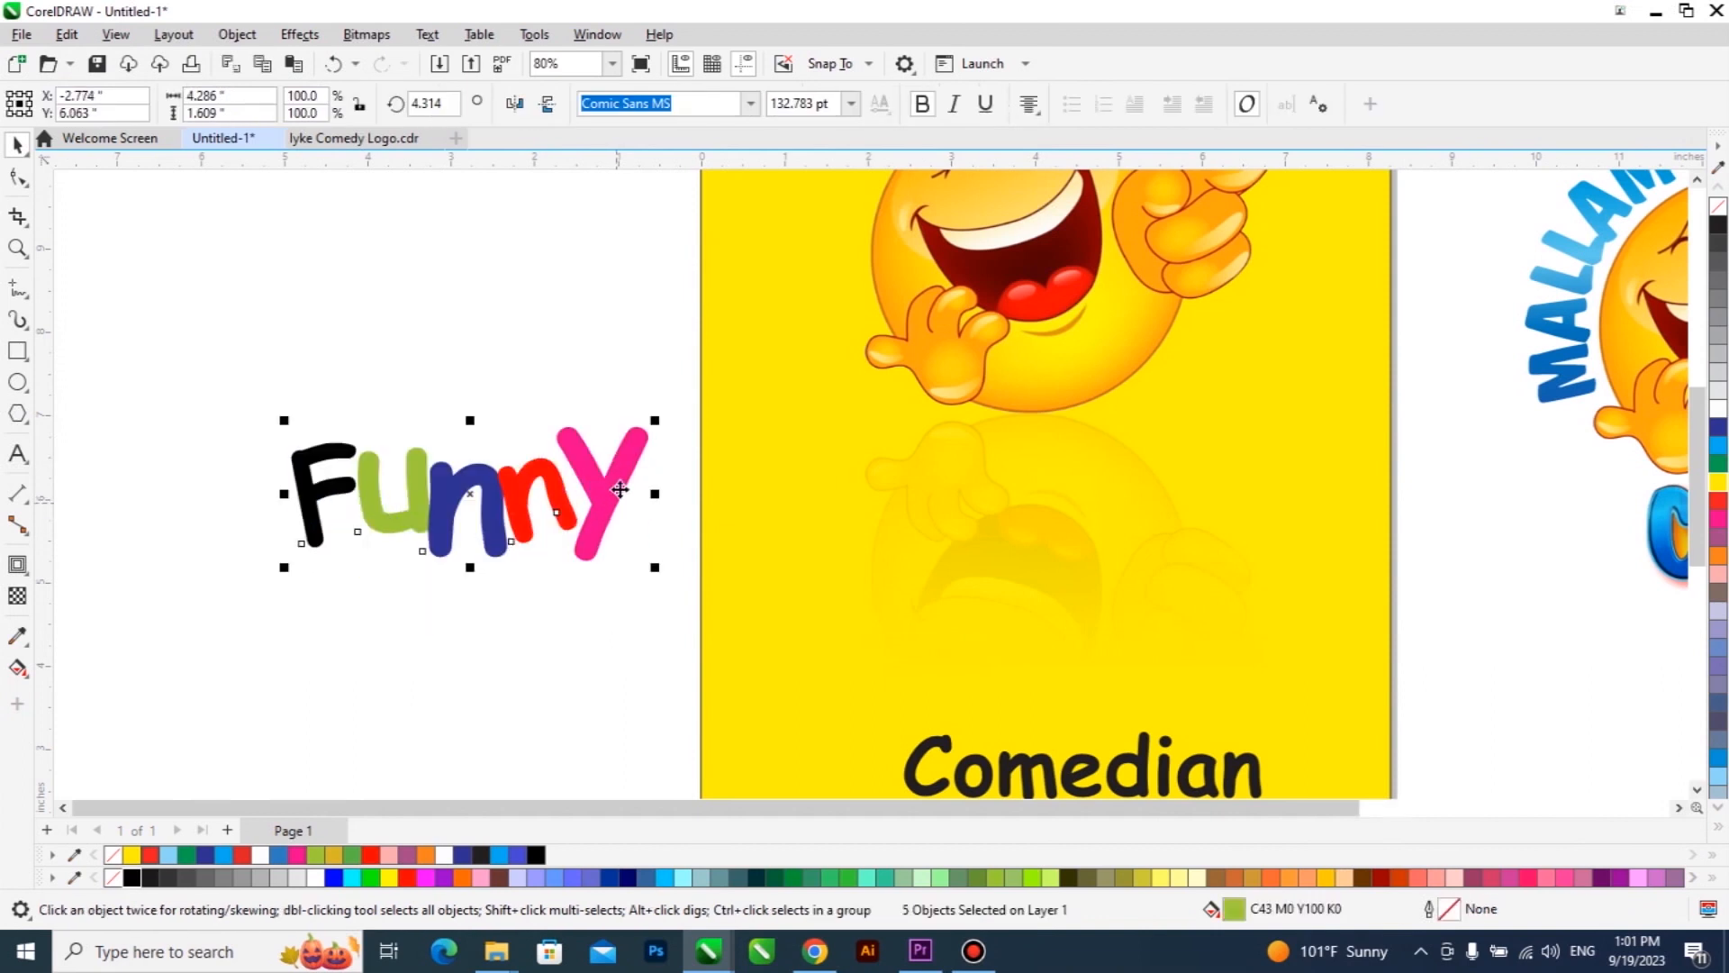
click(289, 37)
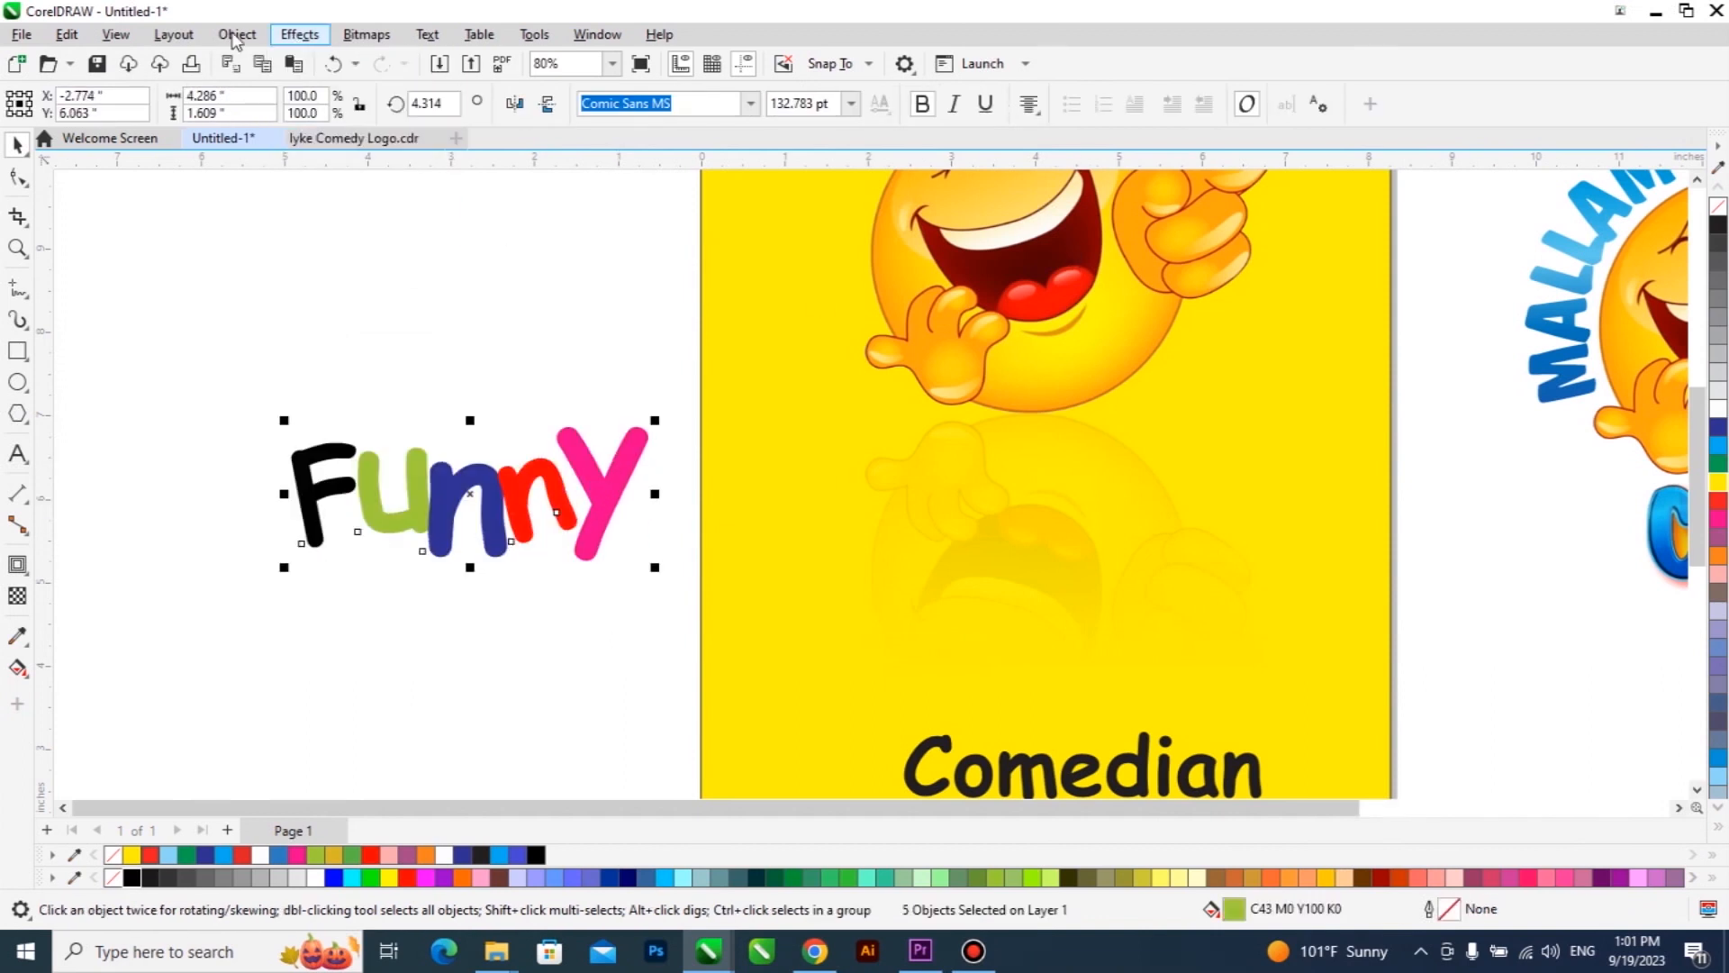
click(236, 36)
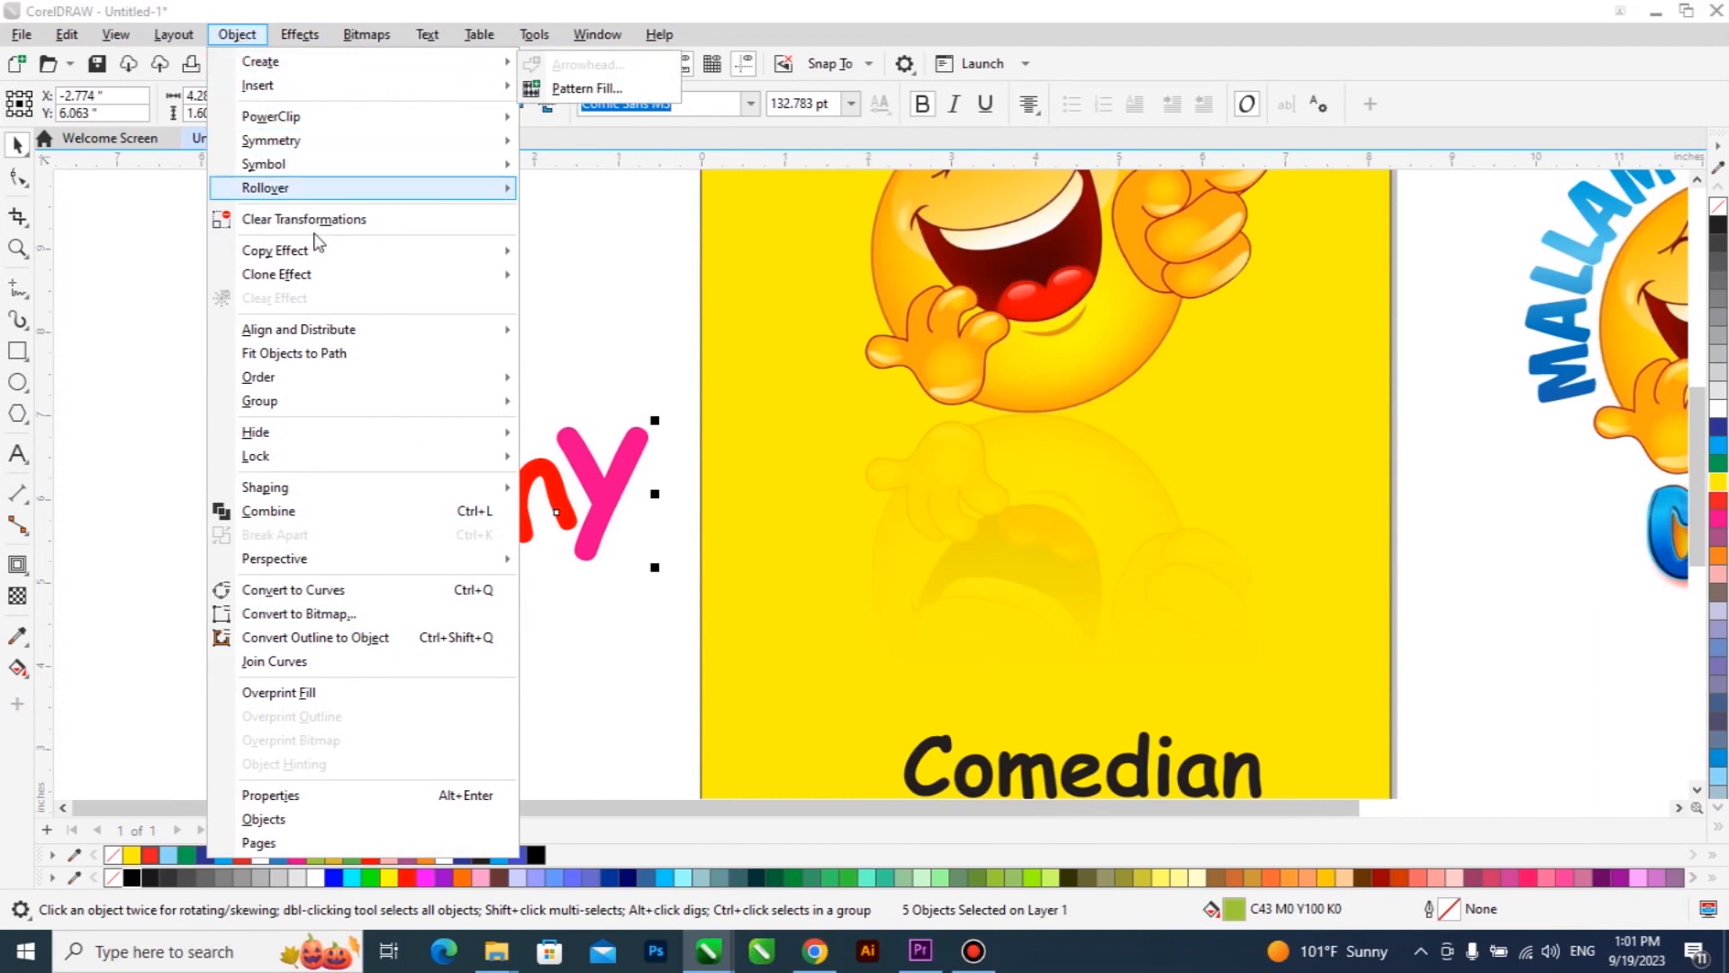
mouse_move(410, 400)
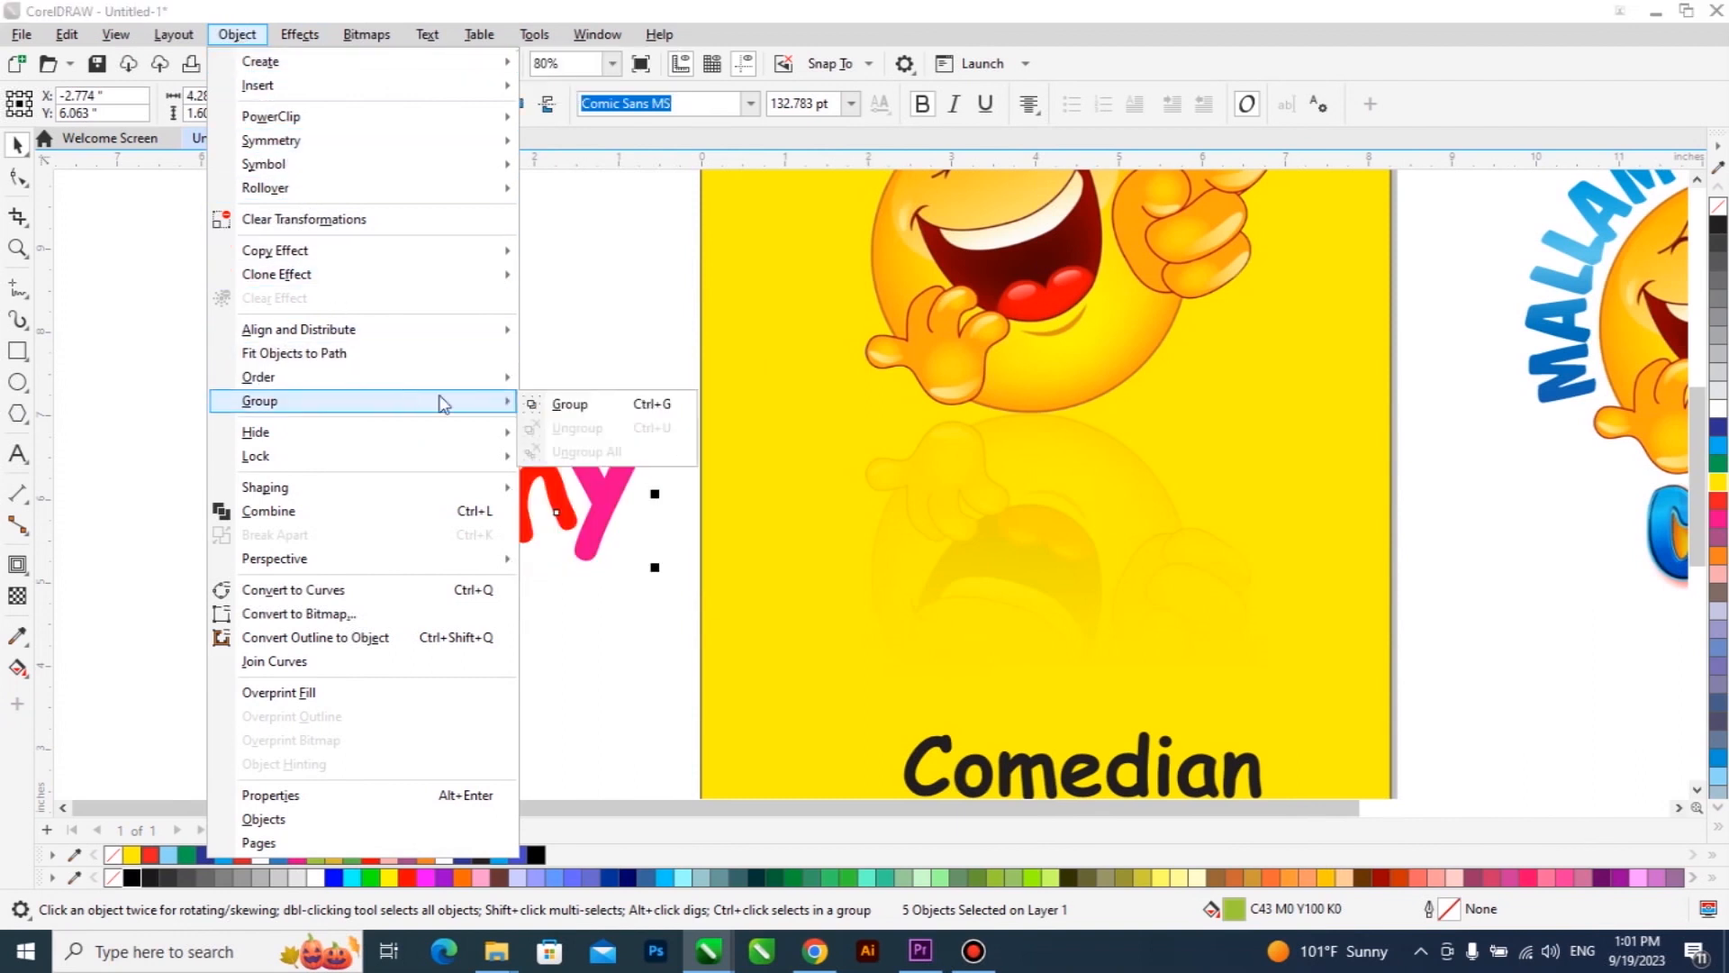
click(563, 404)
drag(610, 494, 603, 446)
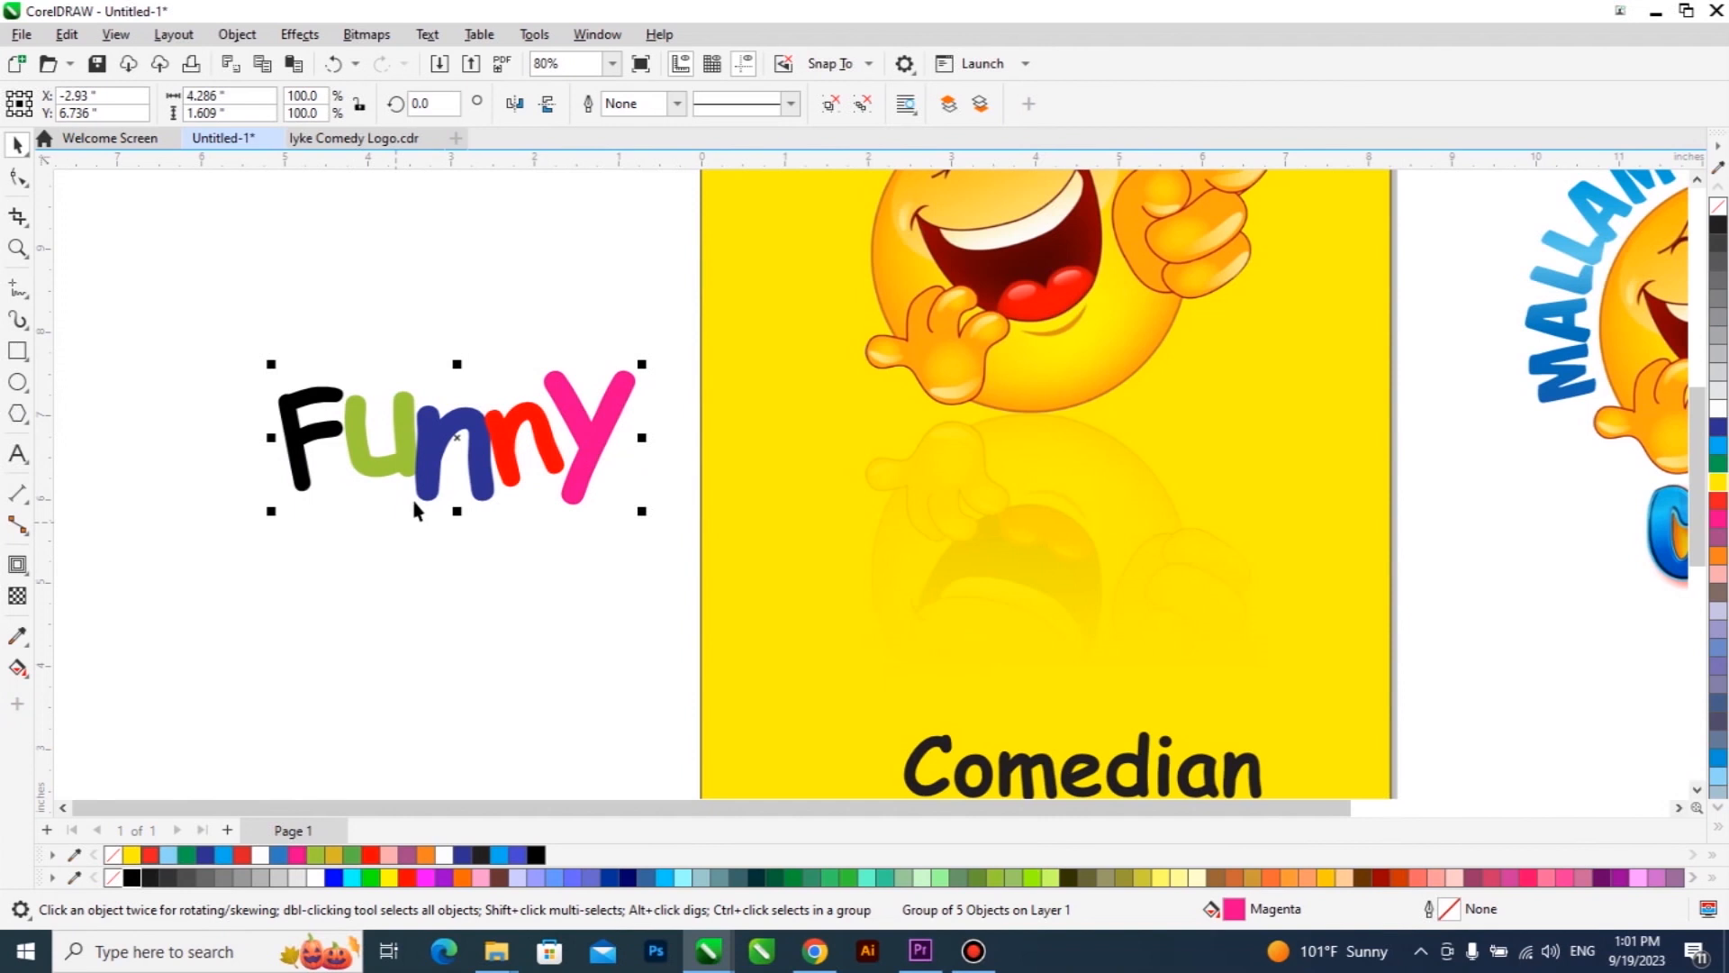
click(30, 572)
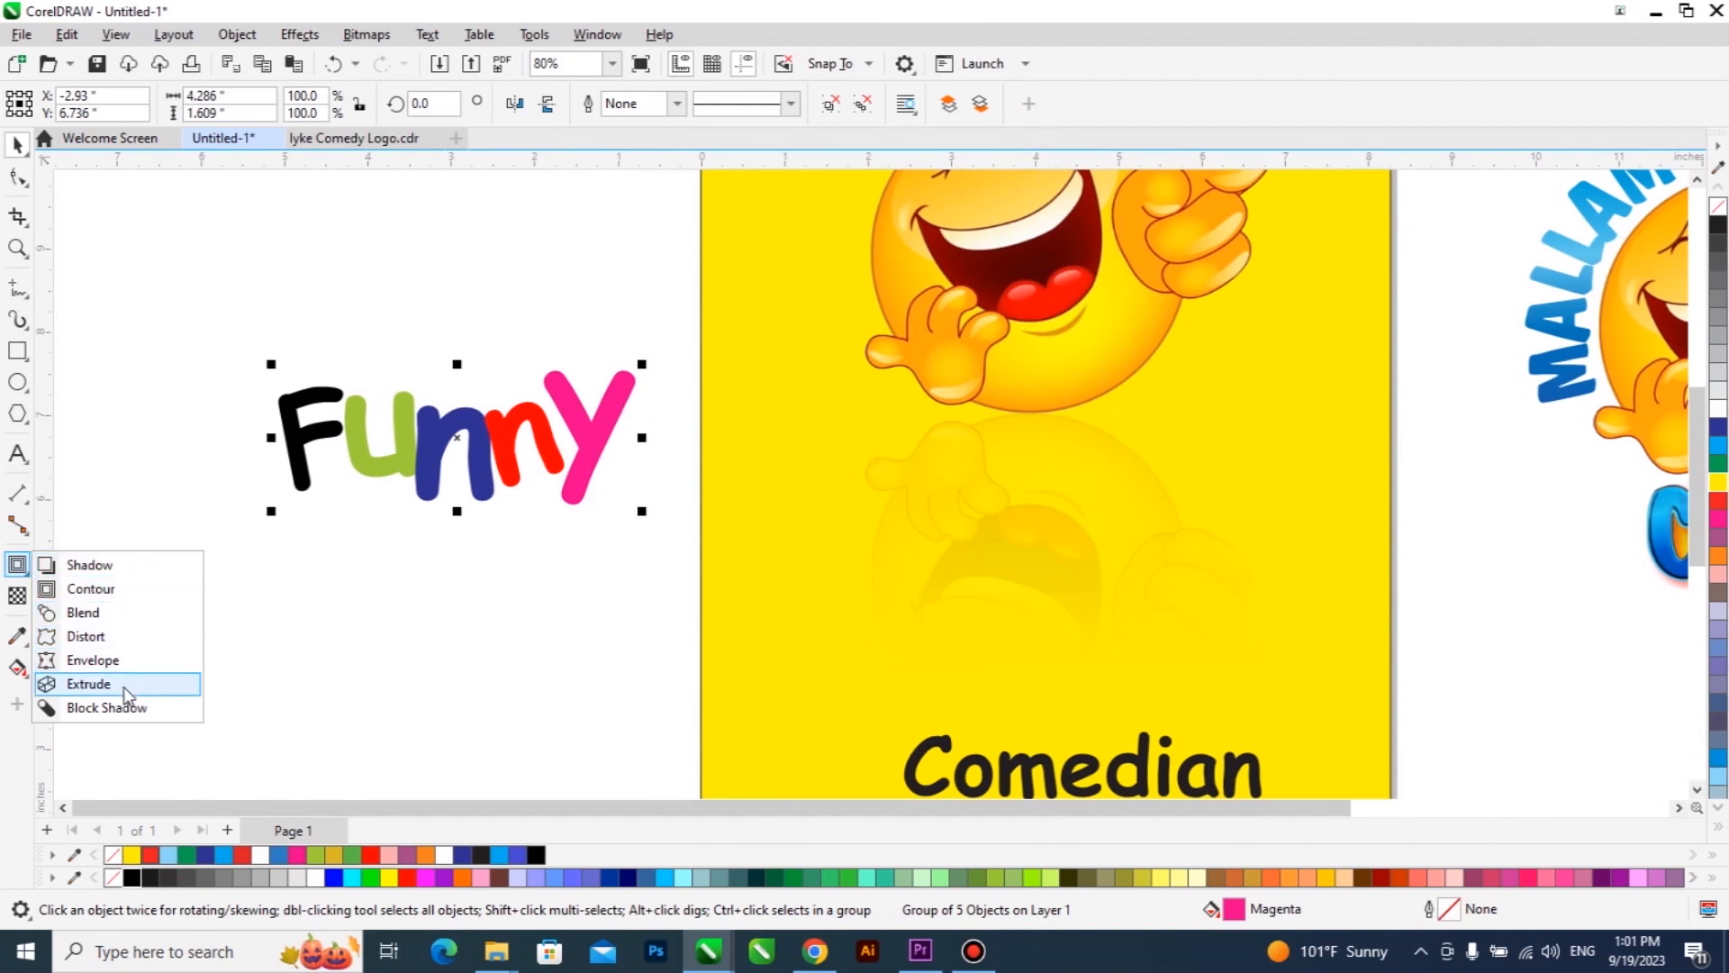
click(146, 597)
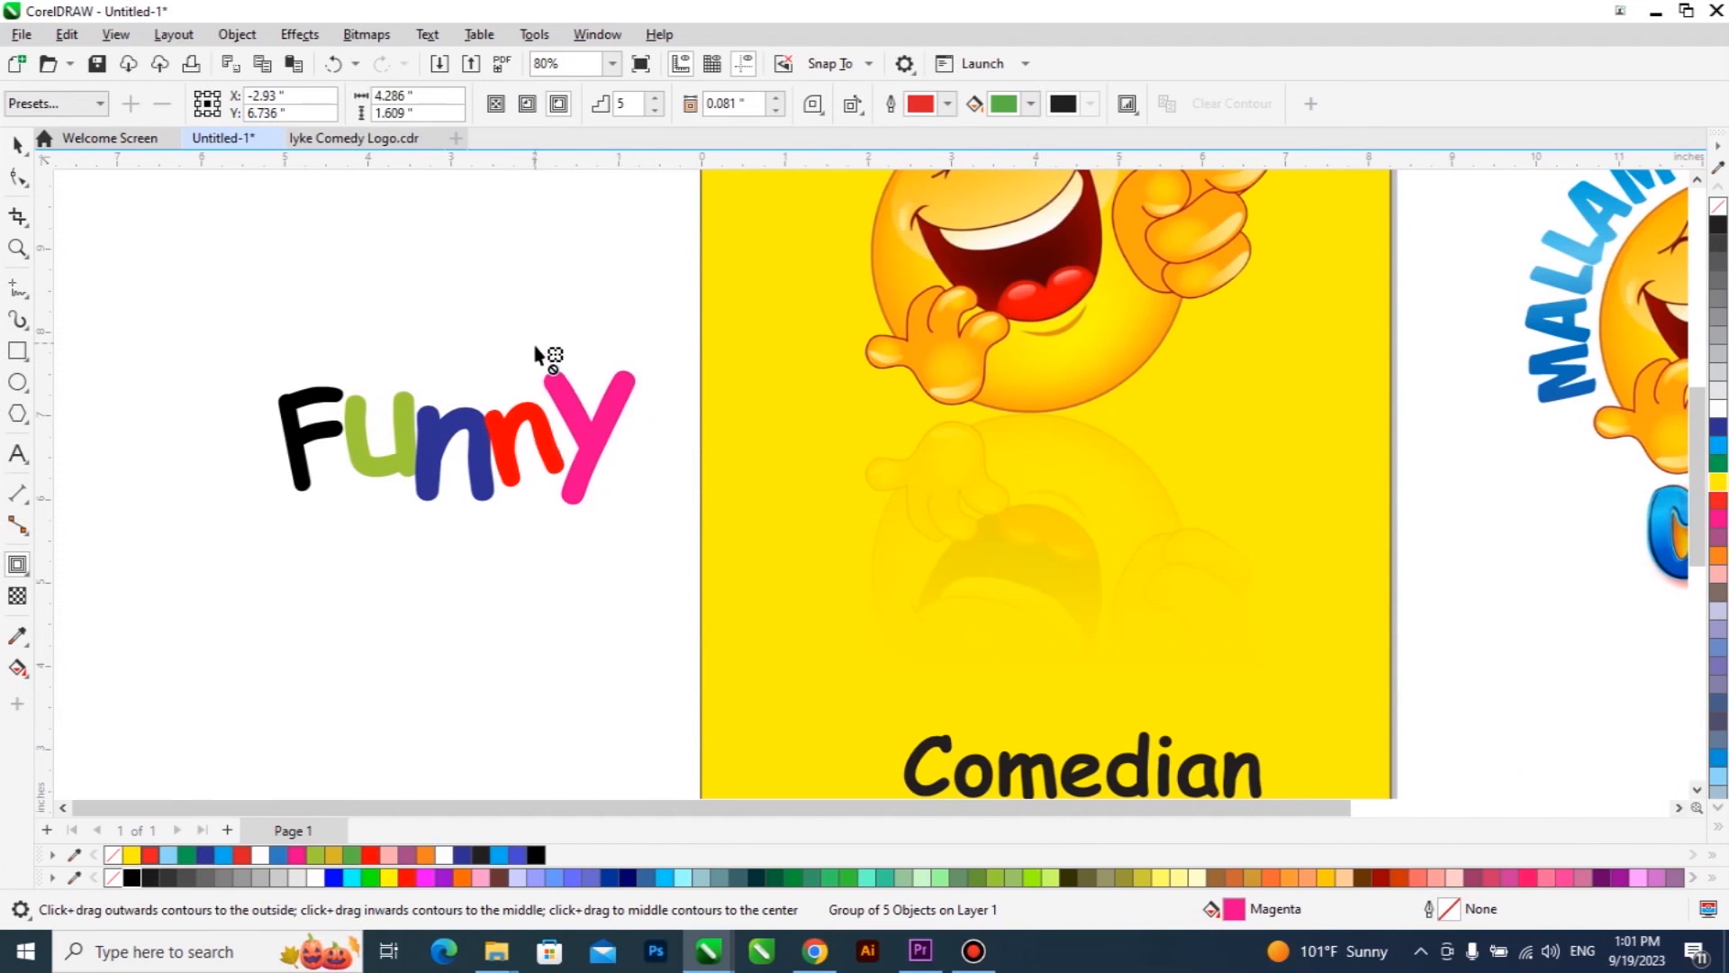
click(22, 567)
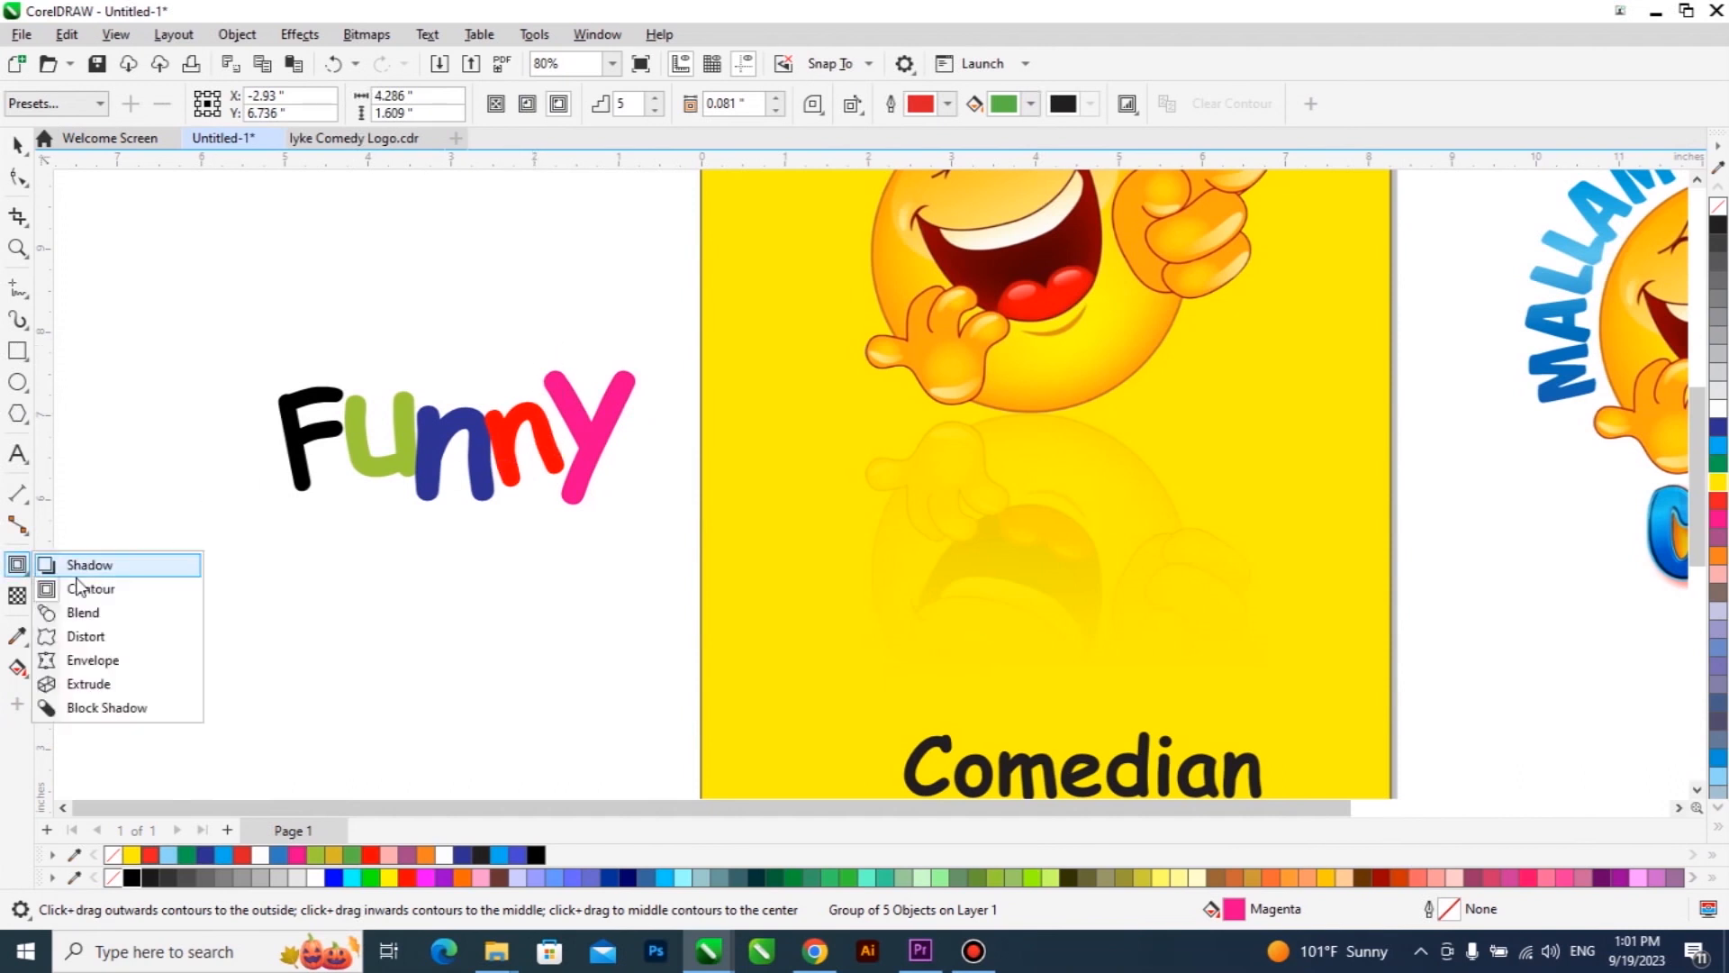
click(86, 590)
Step: Move the grouped word onto the yellow page just below the emoji and give it an outside contour with 3 steps
click(17, 145)
drag(447, 427, 1019, 447)
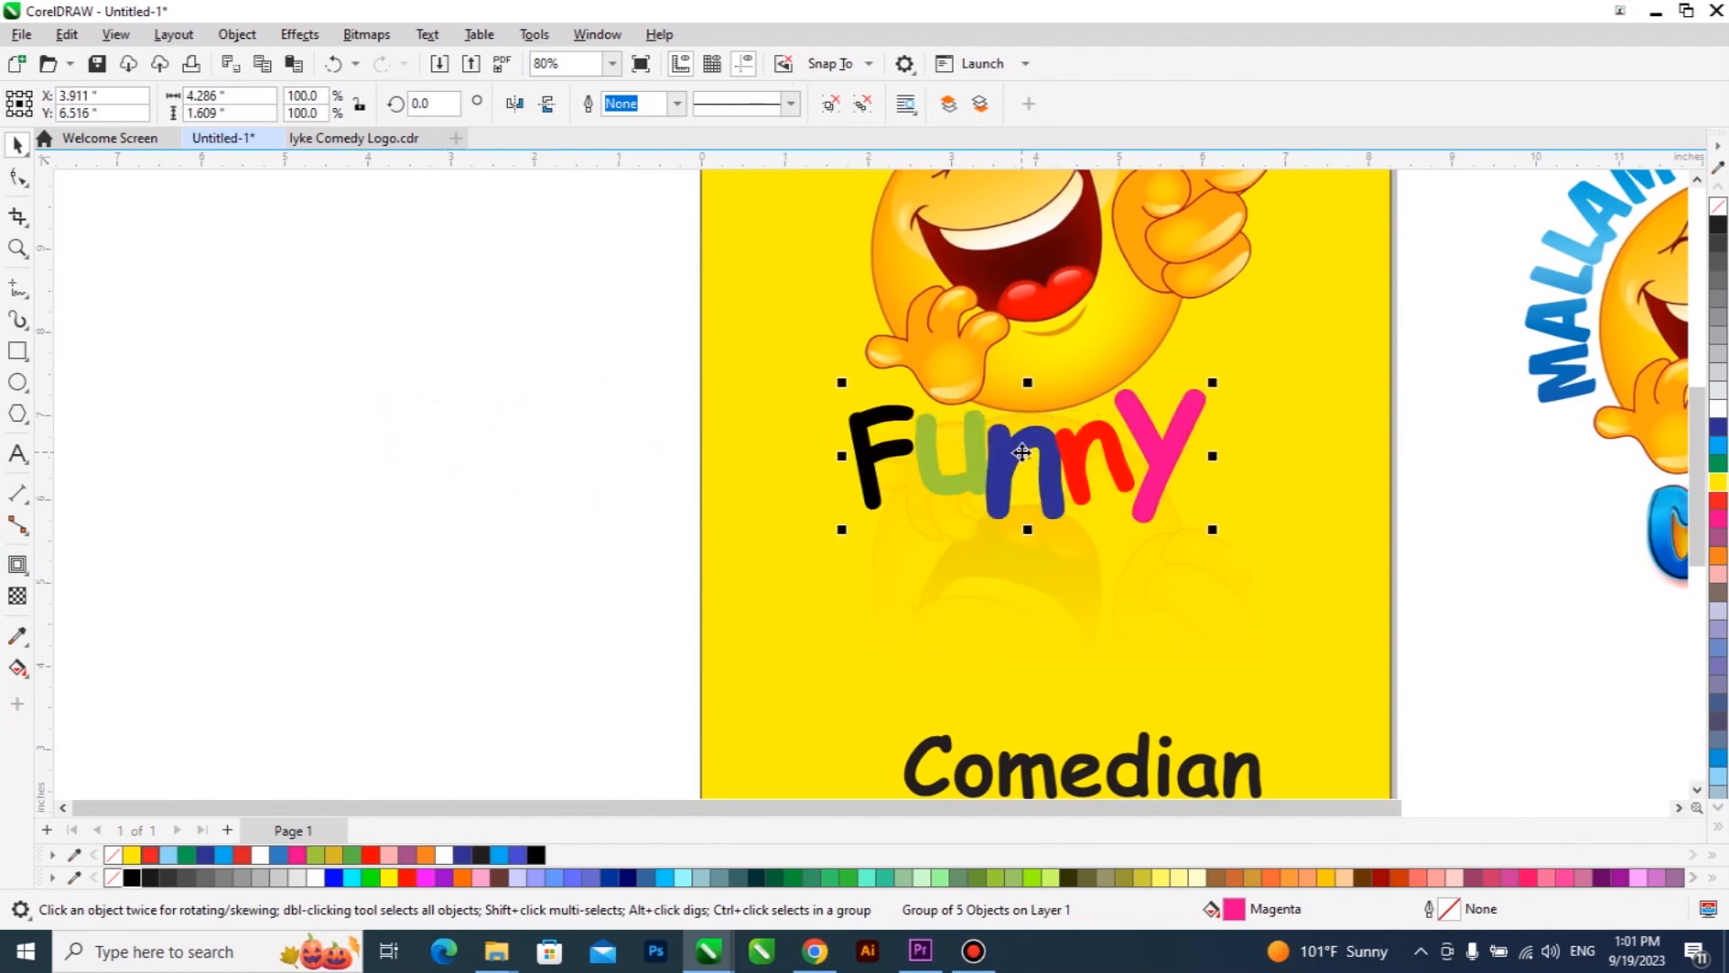
click(18, 564)
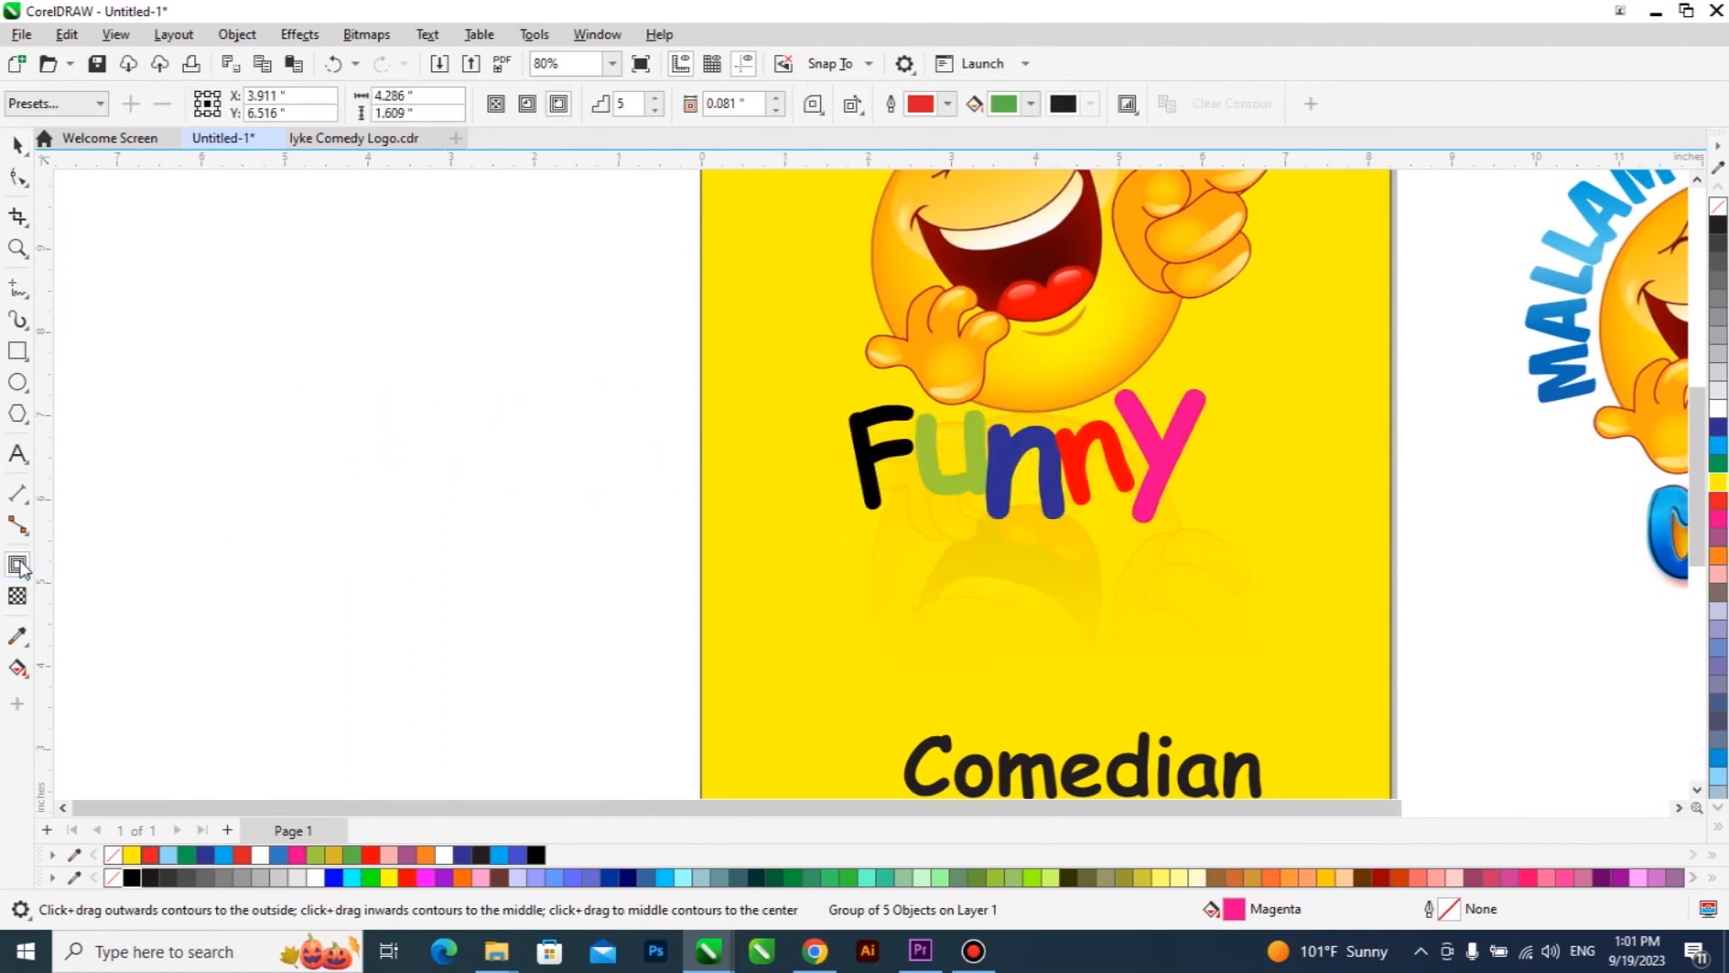
click(559, 104)
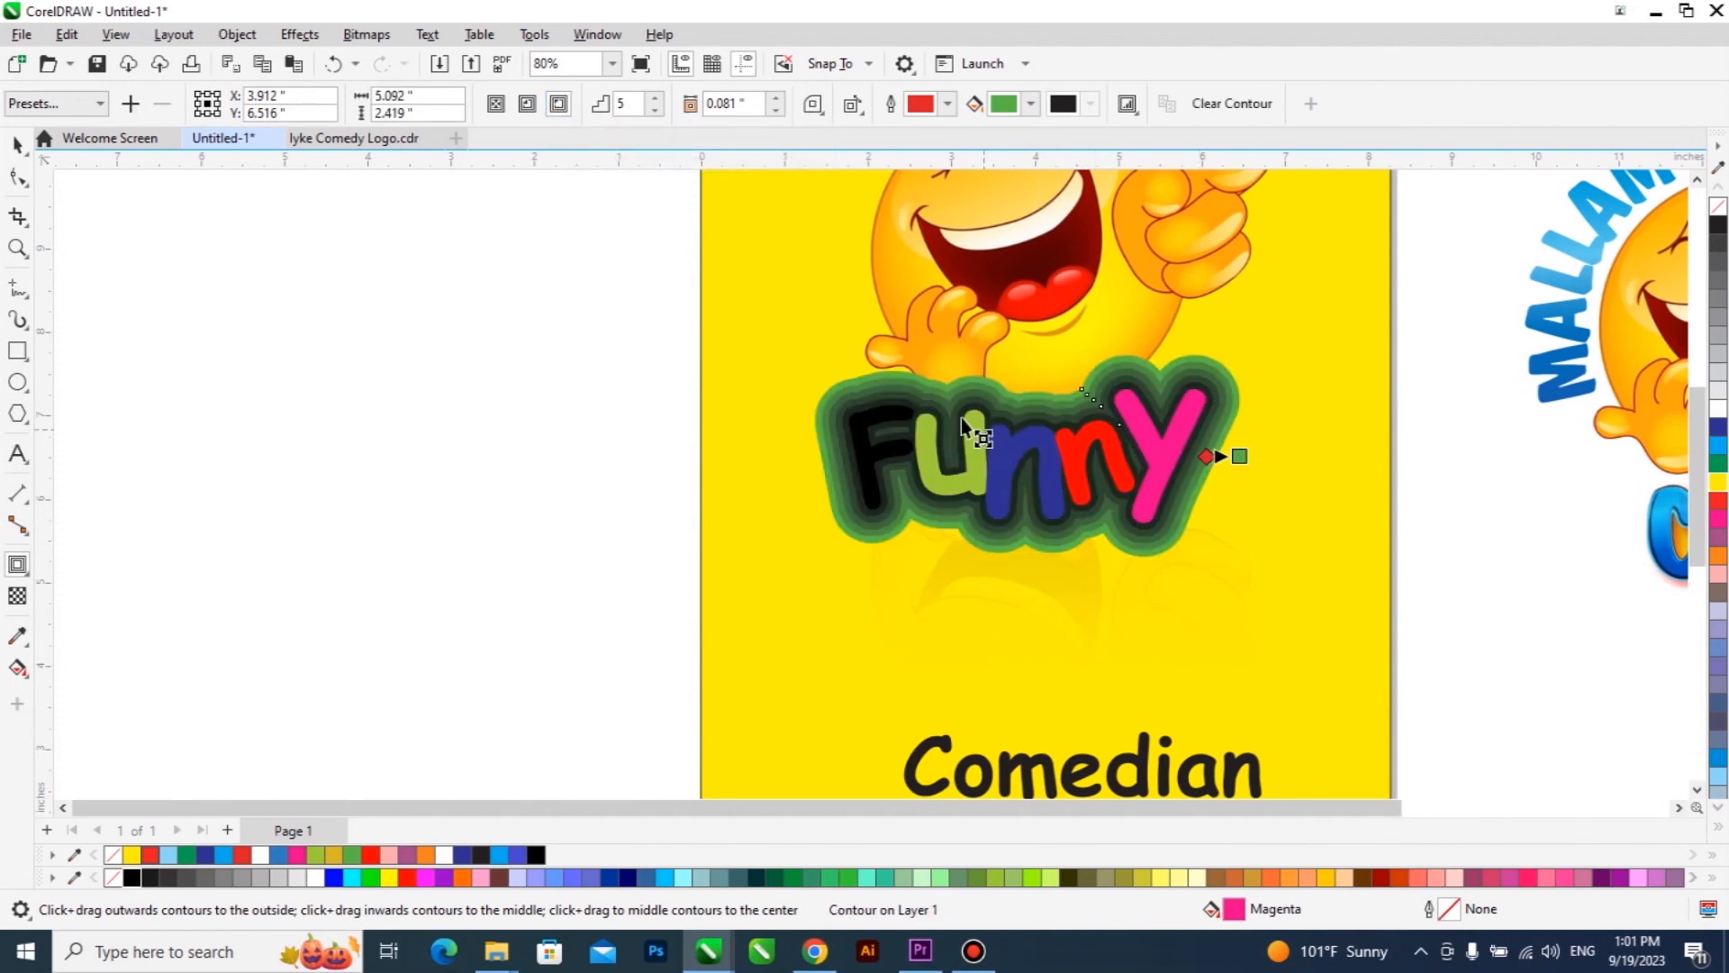
click(657, 110)
click(656, 111)
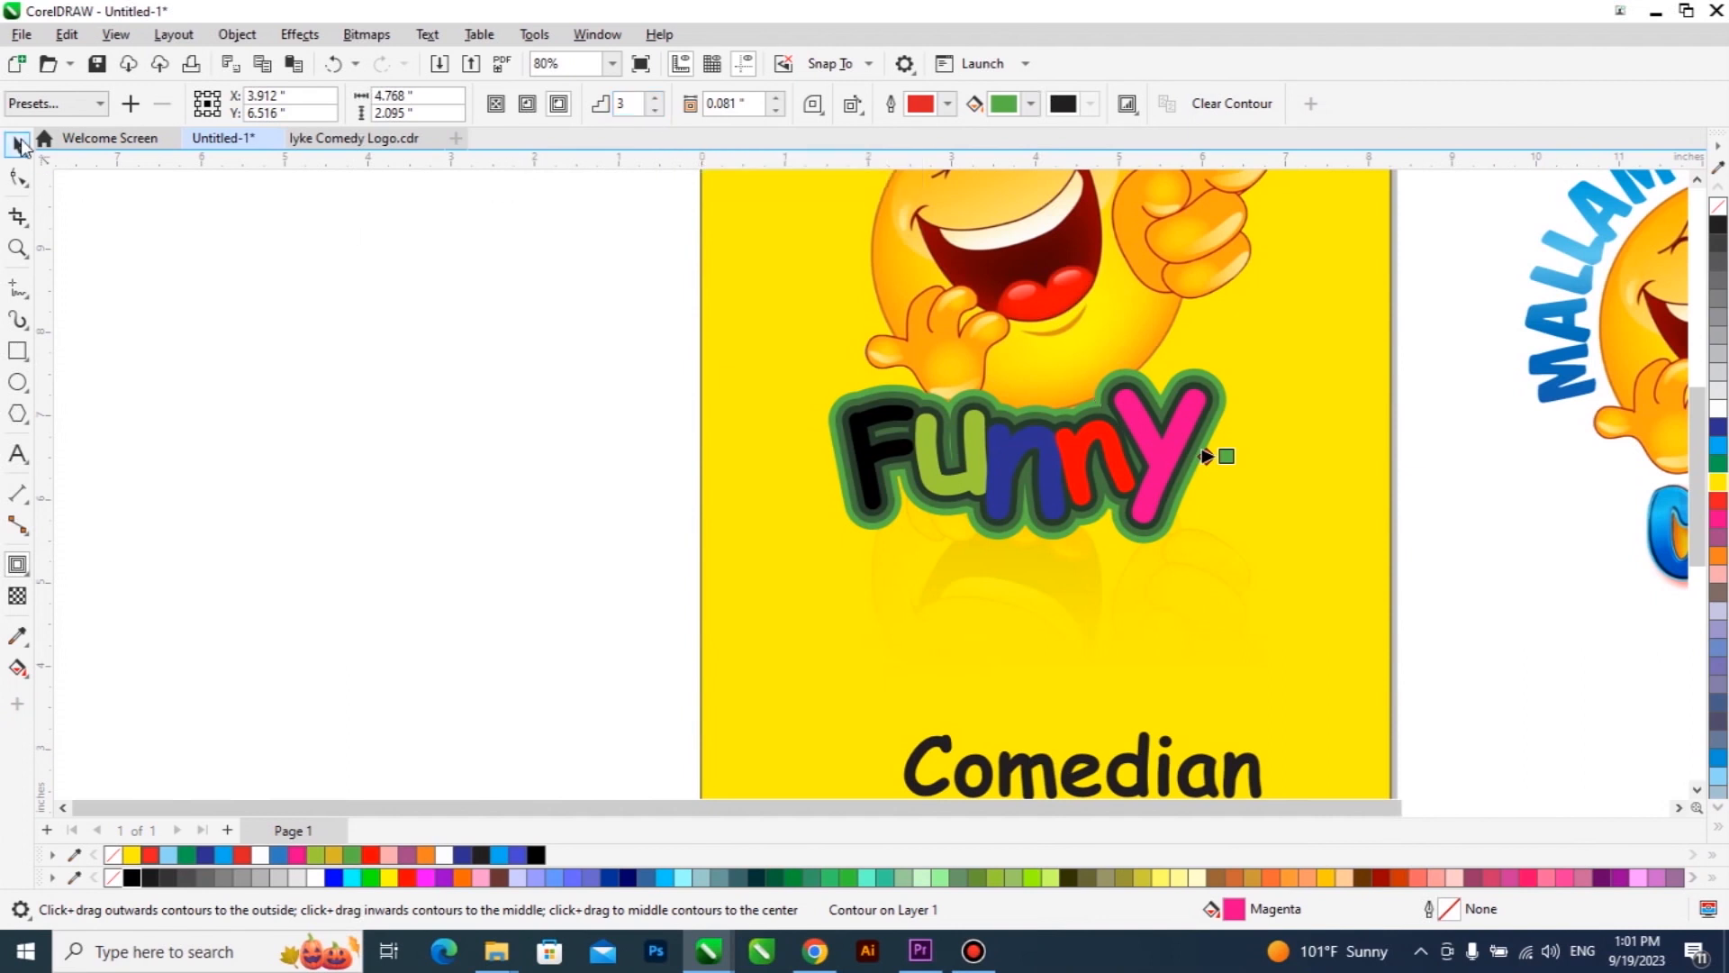
click(20, 144)
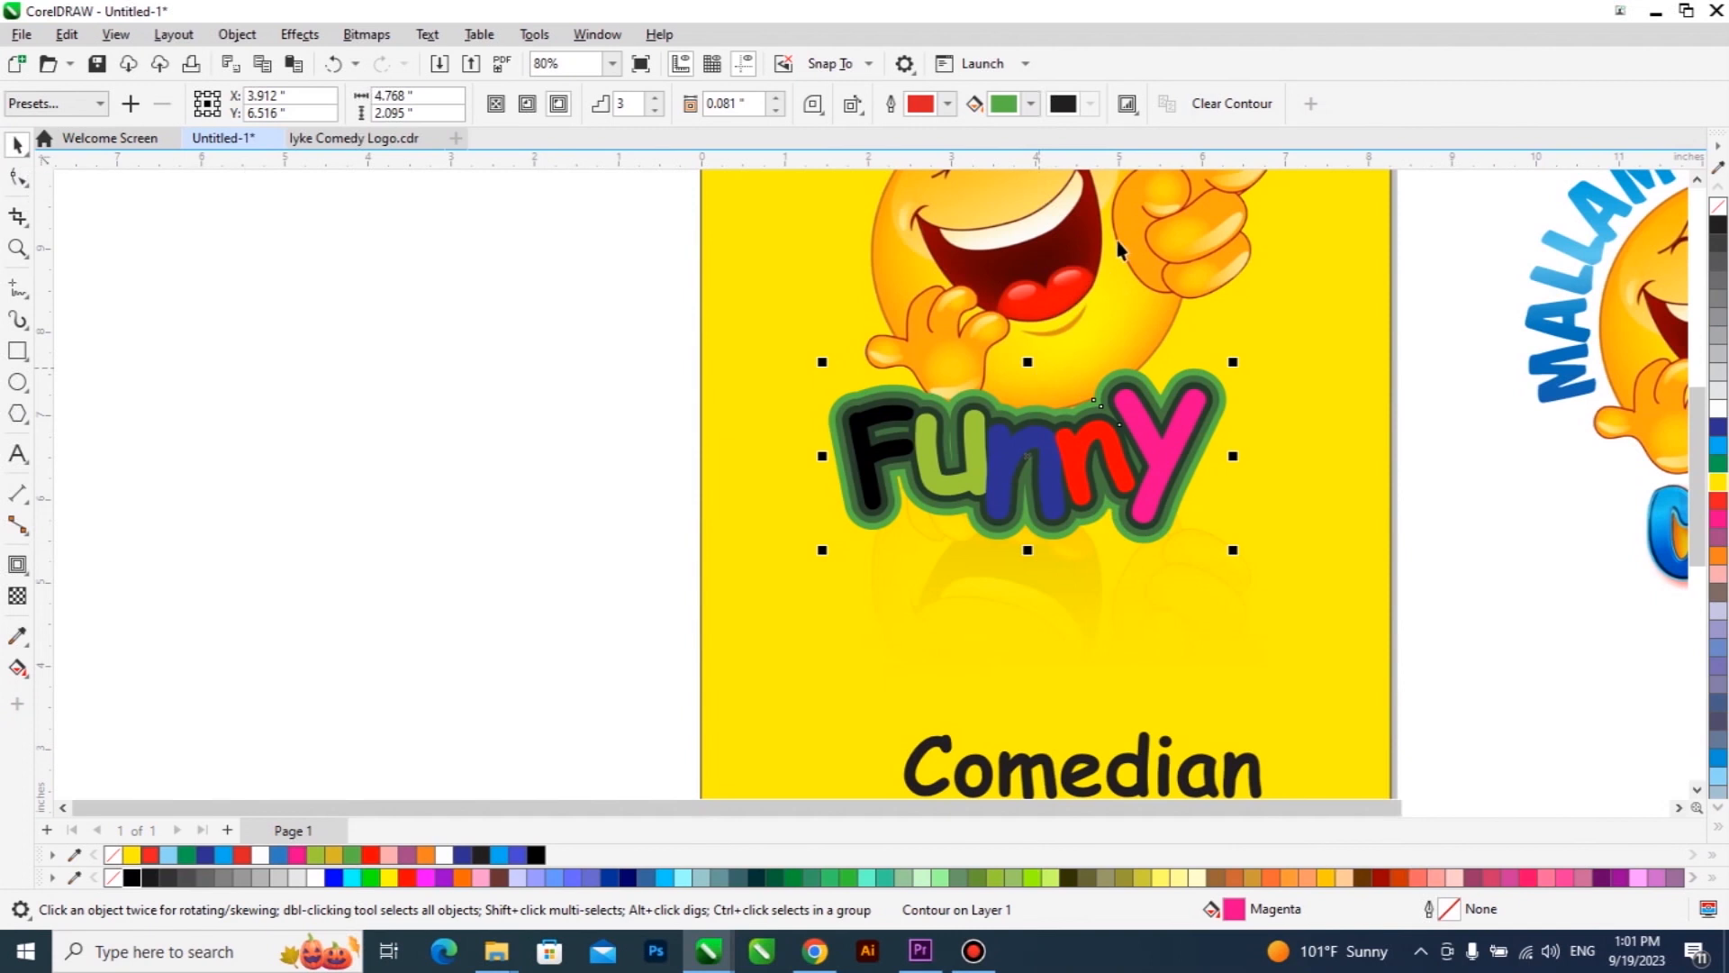
Step: Select the contour around the word "Funny" and break it apart from the grouped letters
click(1425, 470)
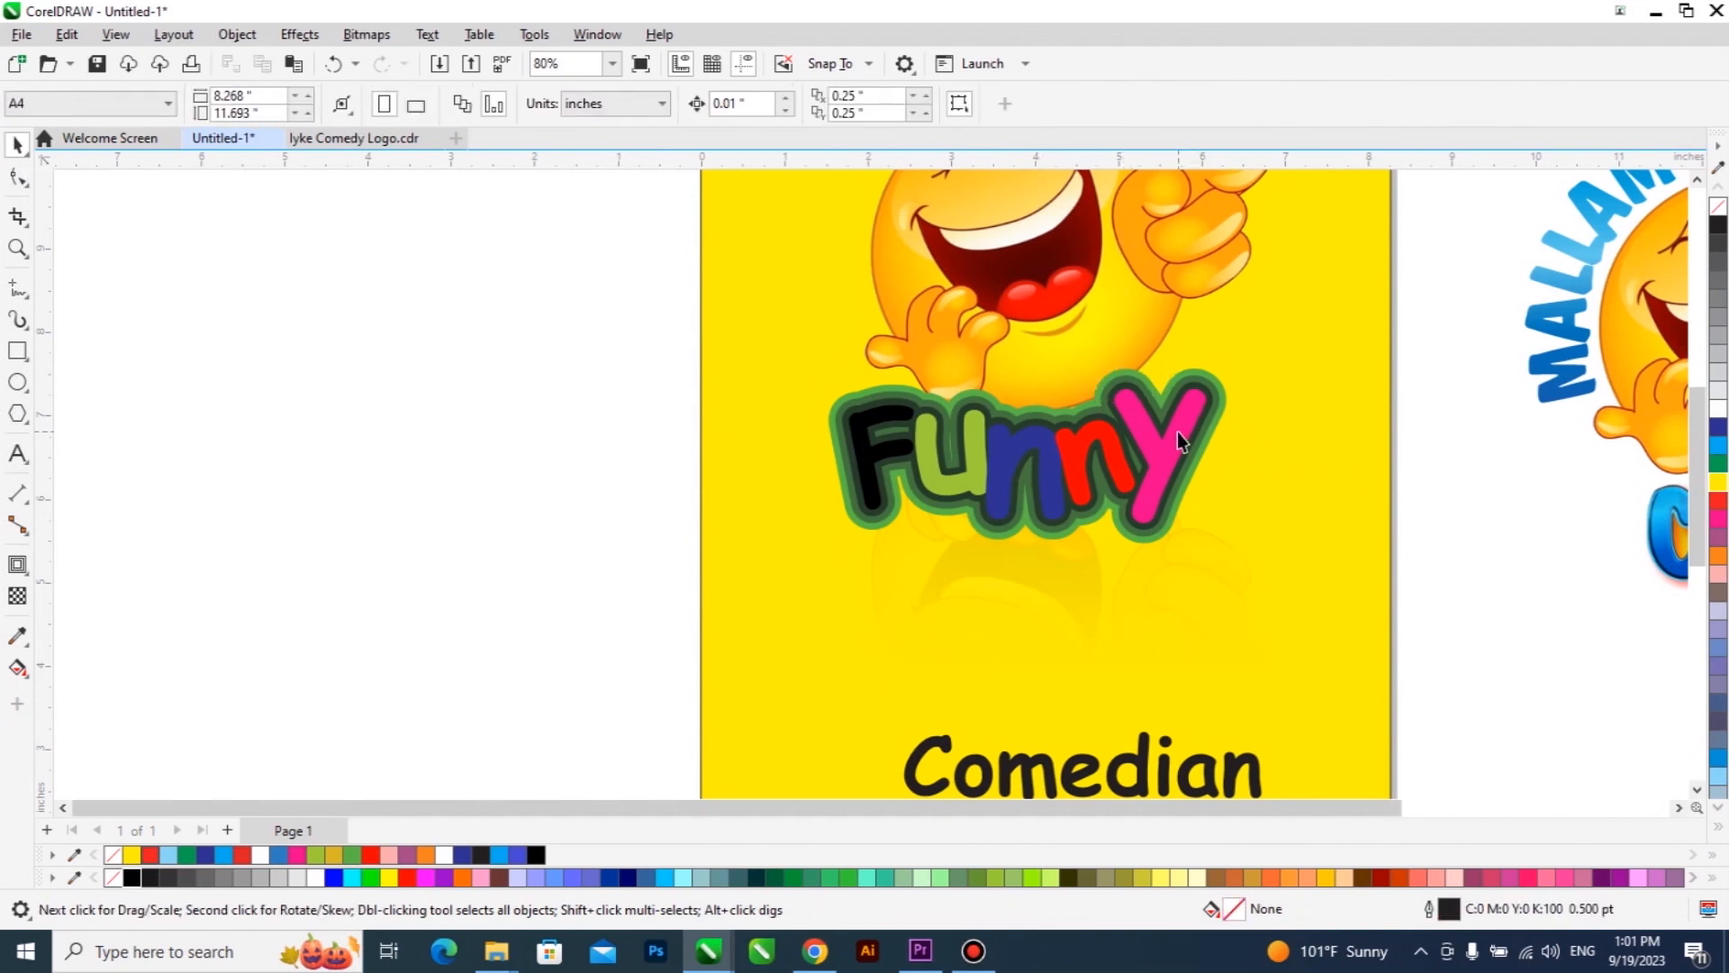
click(1176, 430)
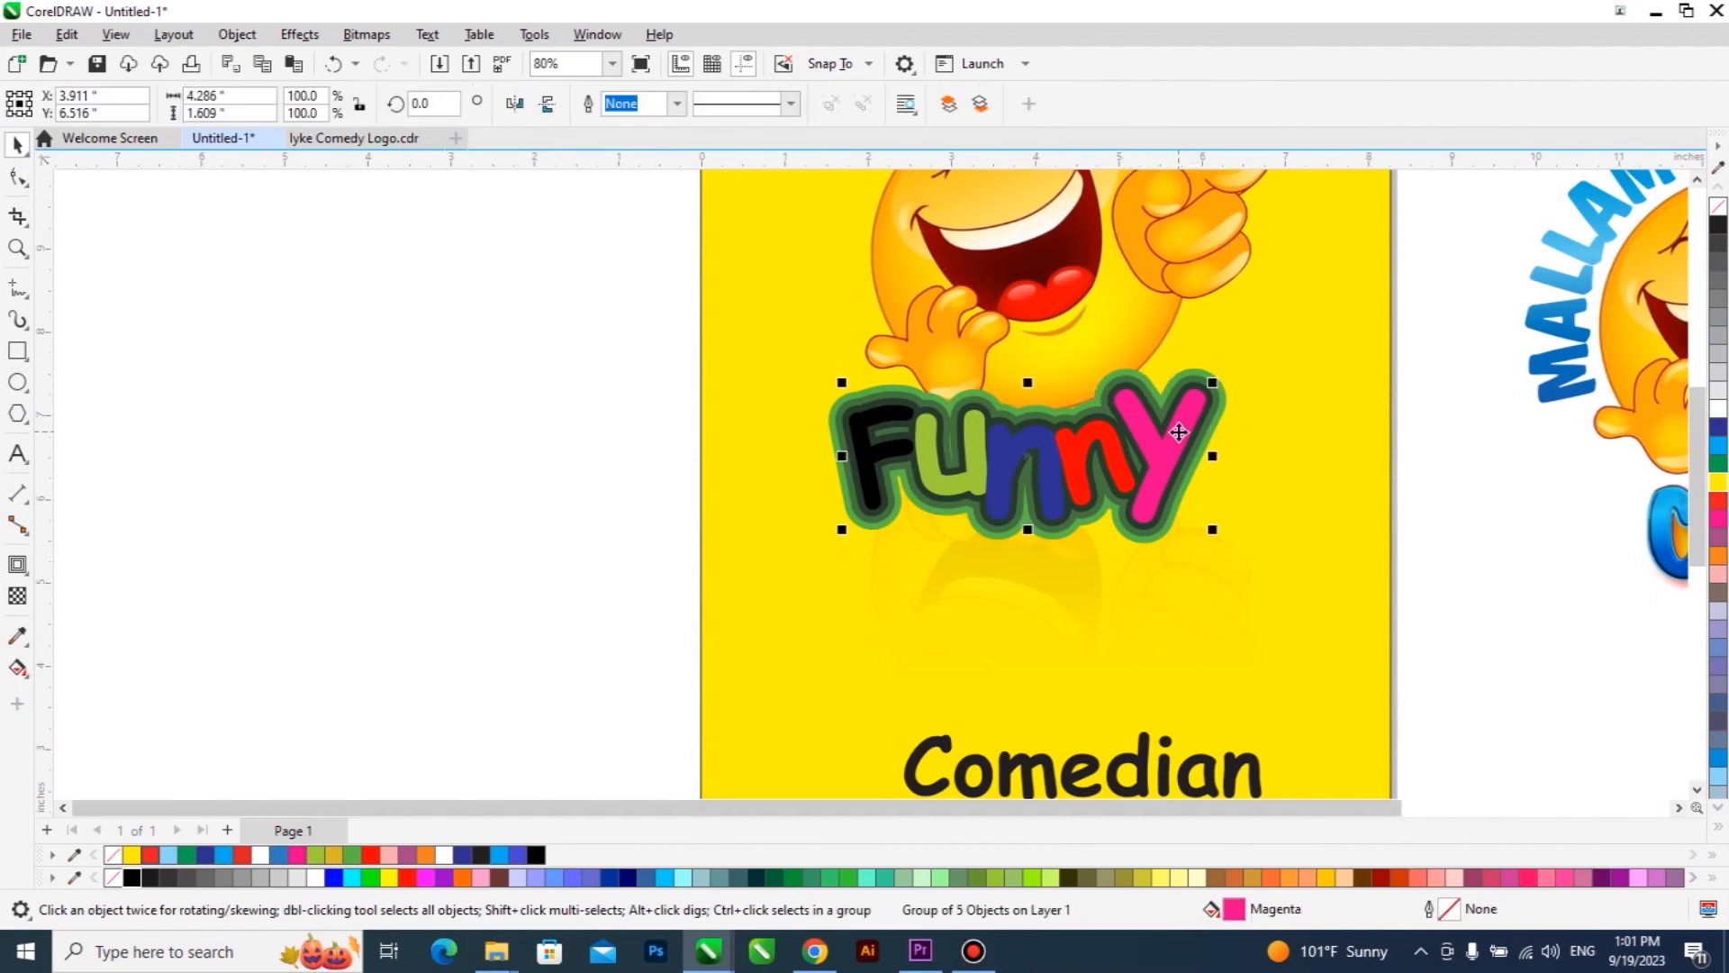
click(1200, 379)
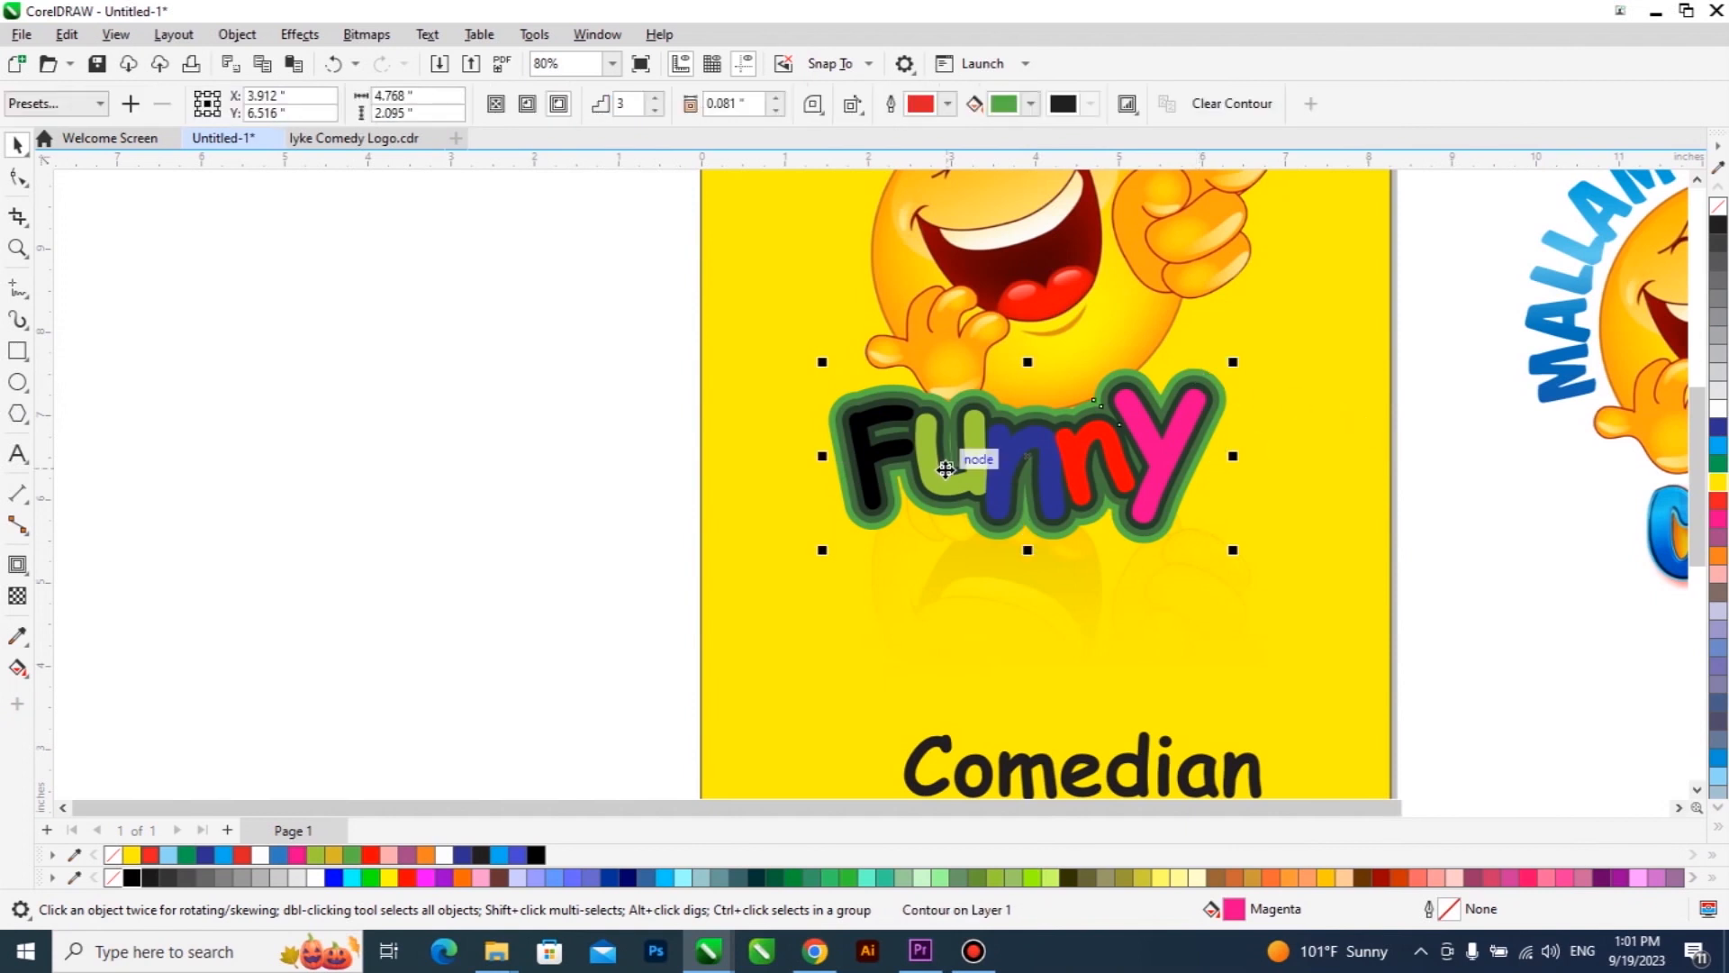
key(ctrl+k)
click(1397, 470)
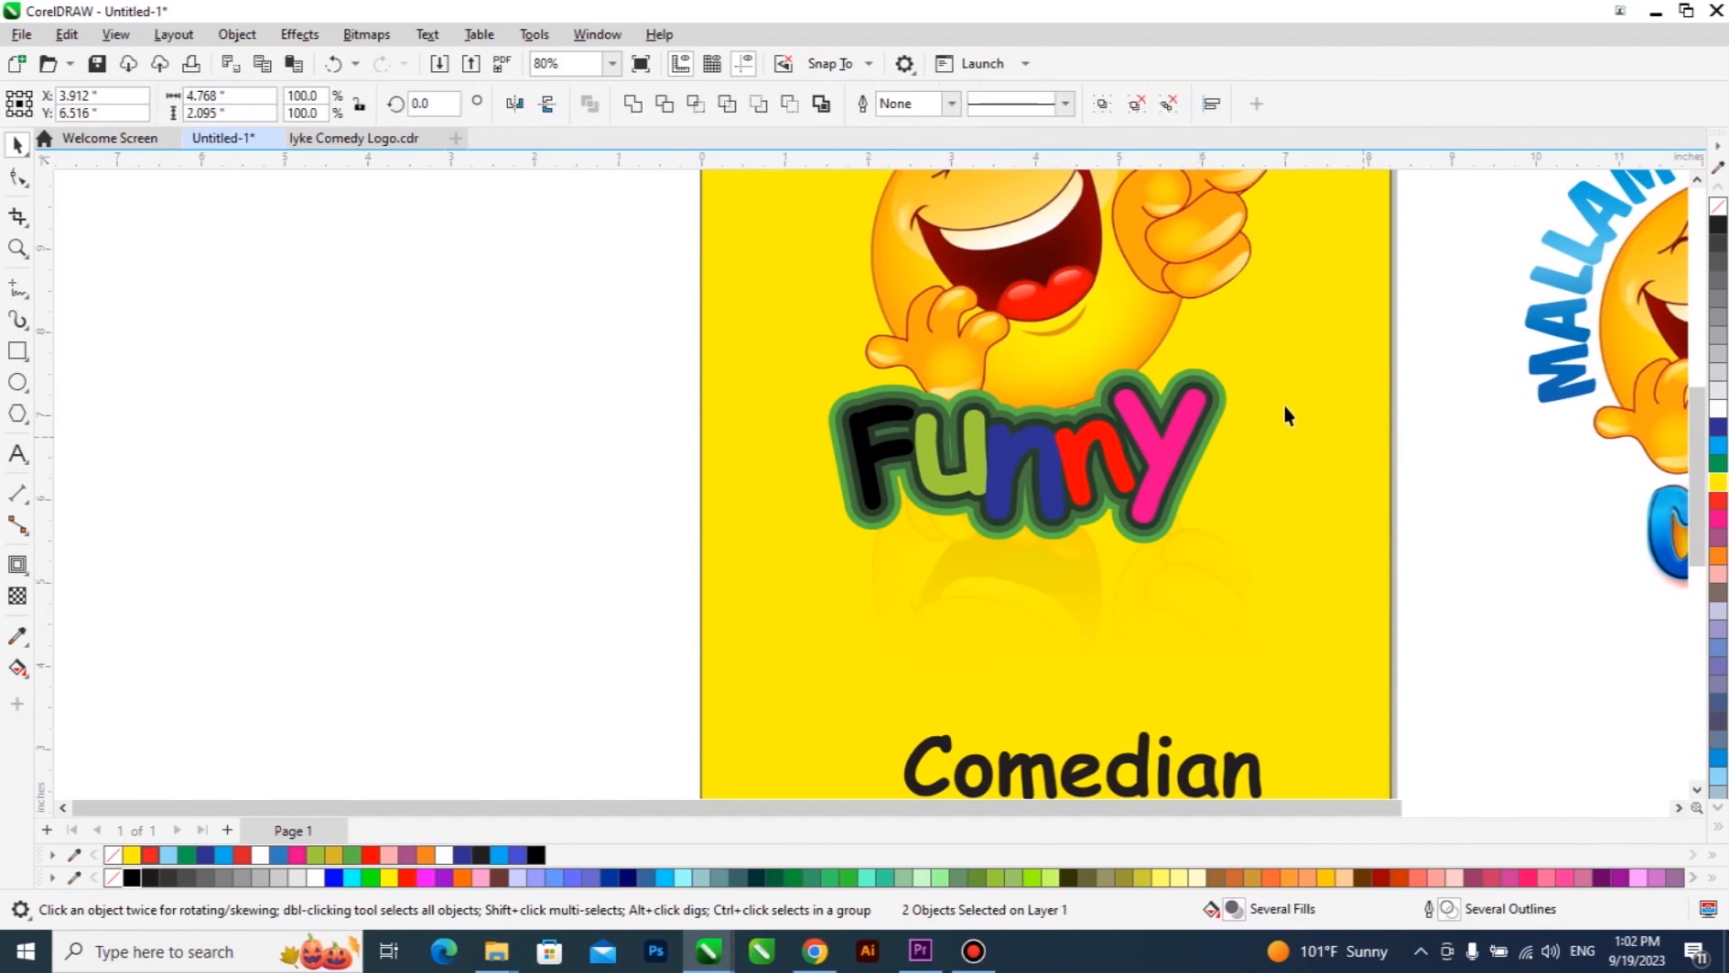
Step: Move the separated contour group up and away from the letters and undo the move
click(1214, 380)
scroll(1214, 380, up, 2)
drag(1188, 366, 1219, 324)
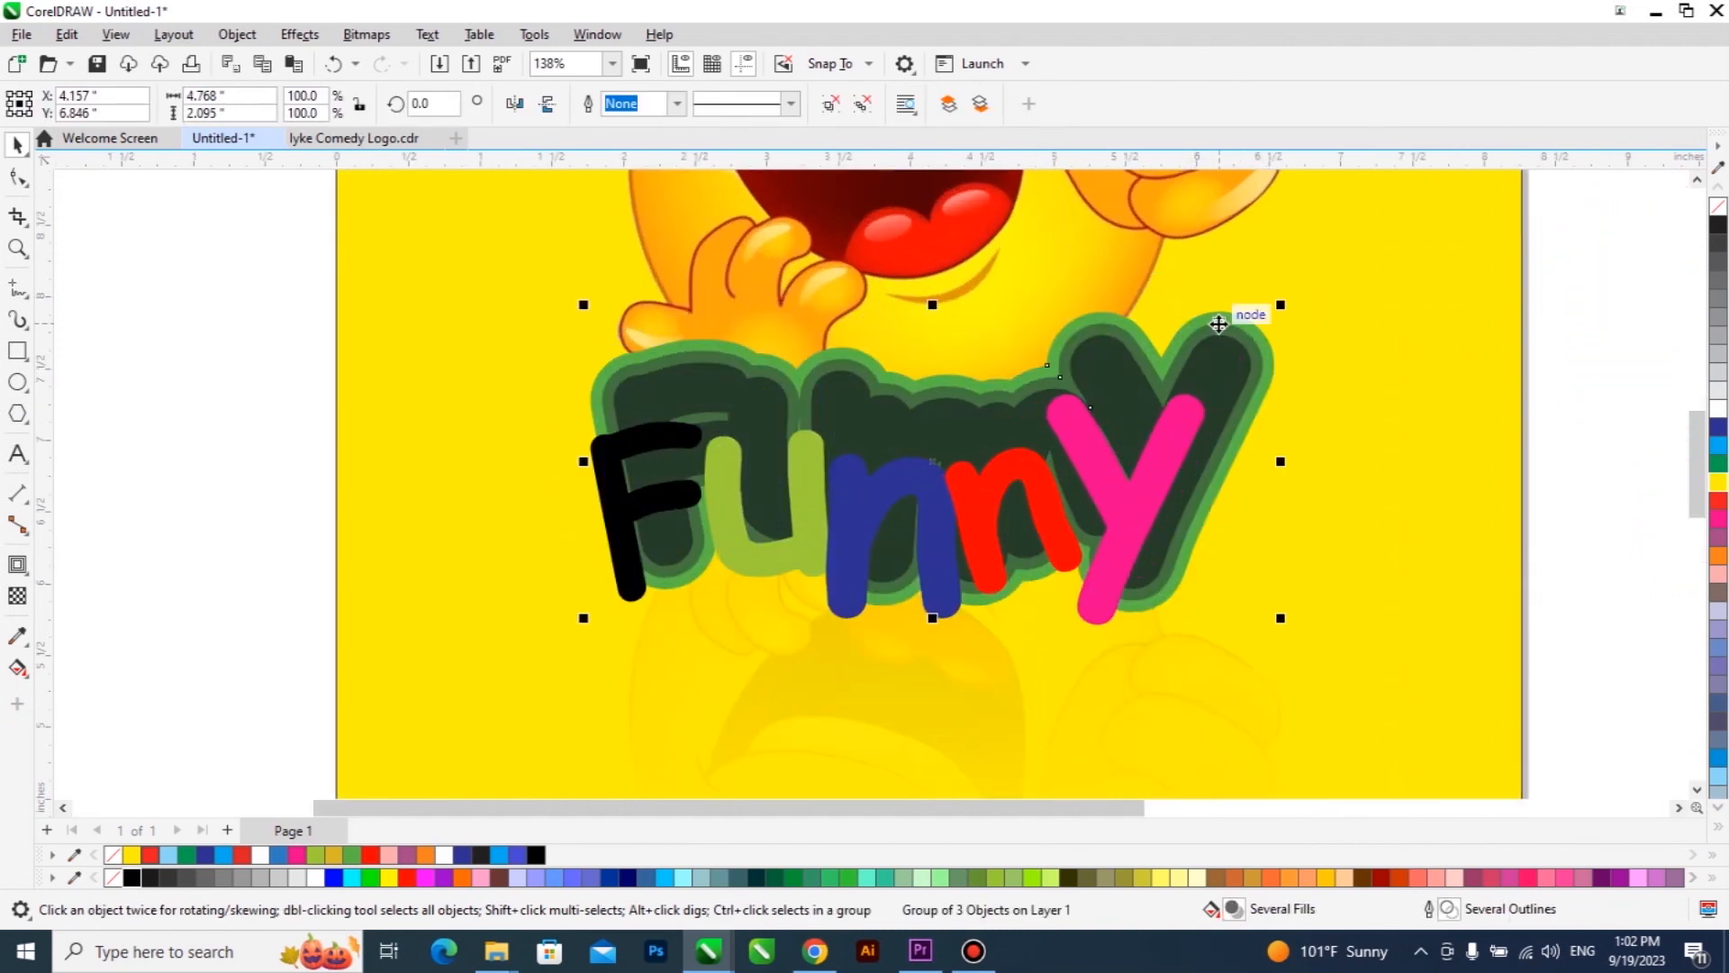
key(ctrl+z)
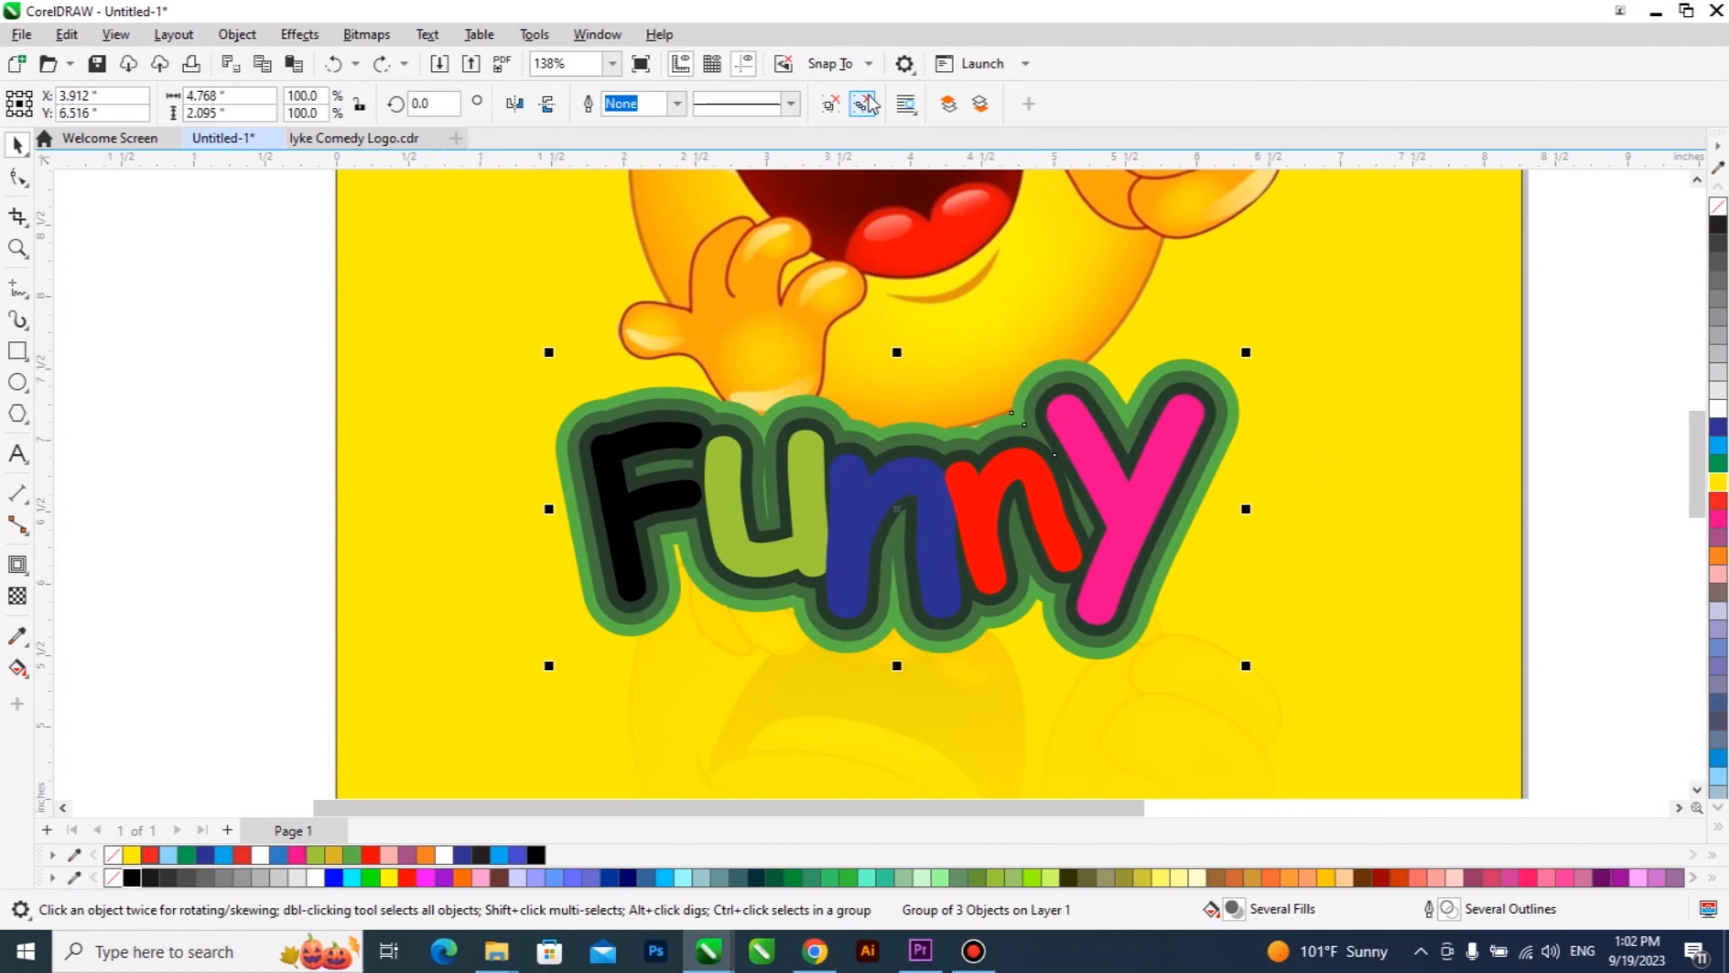
Step: Ungroup the separated contour group of "Funny" into individual contour layers
click(864, 104)
click(1612, 401)
click(1151, 379)
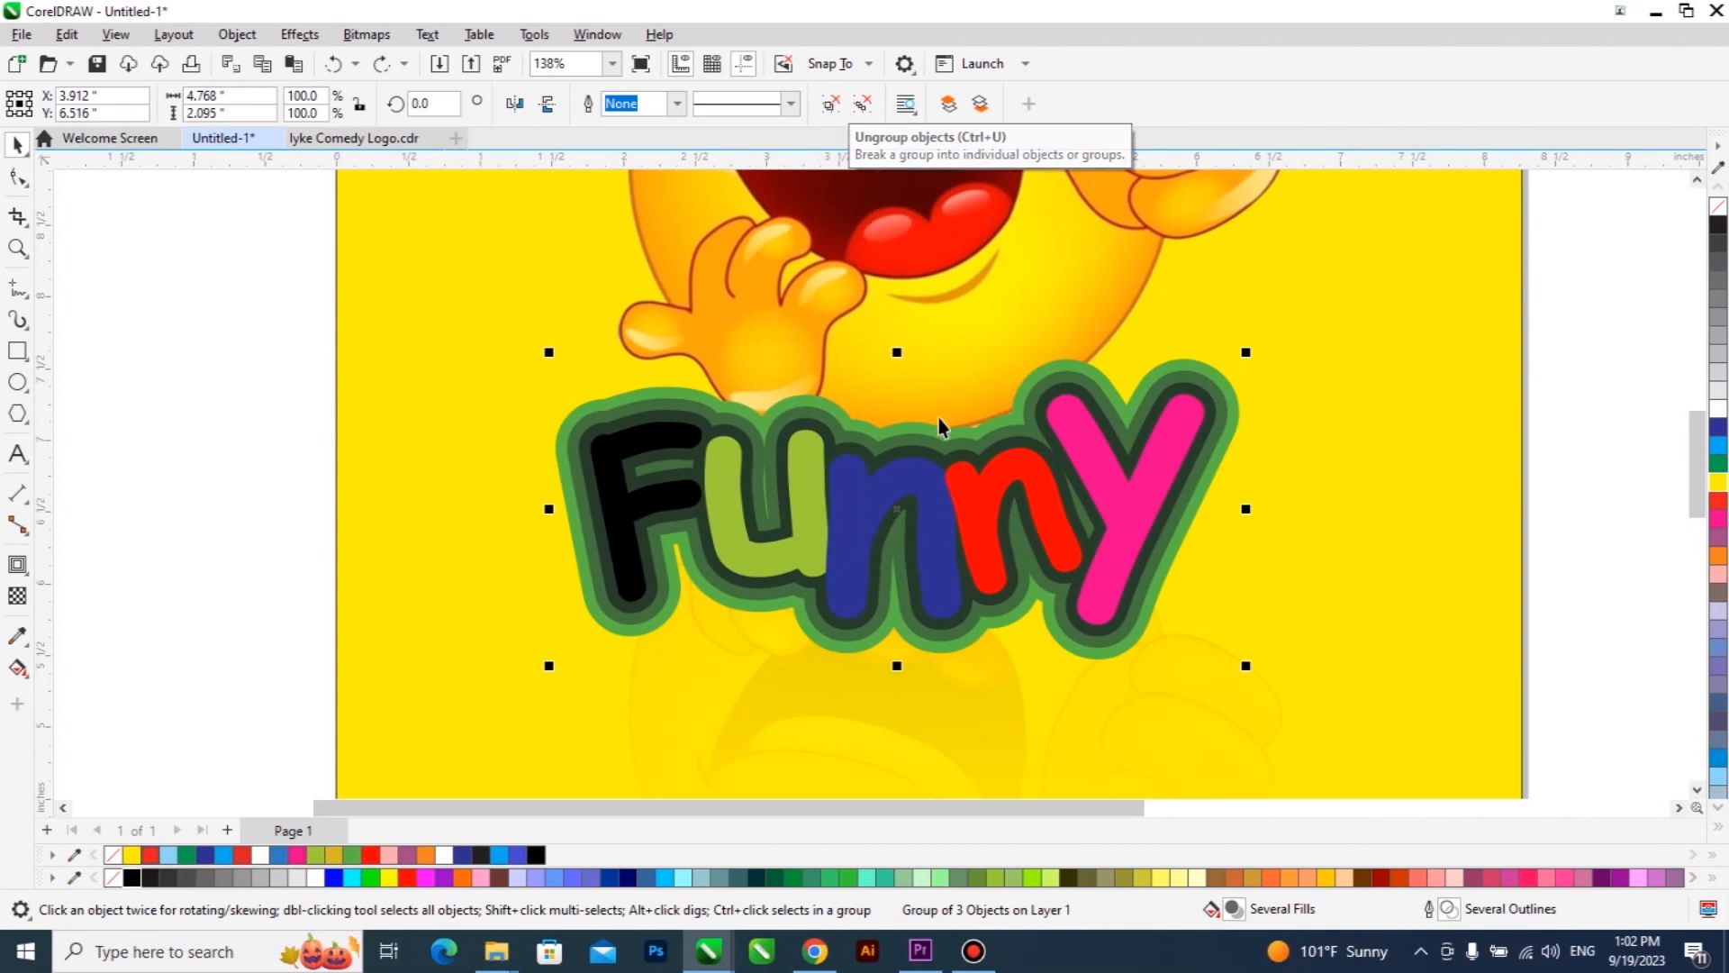
key(ctrl+u)
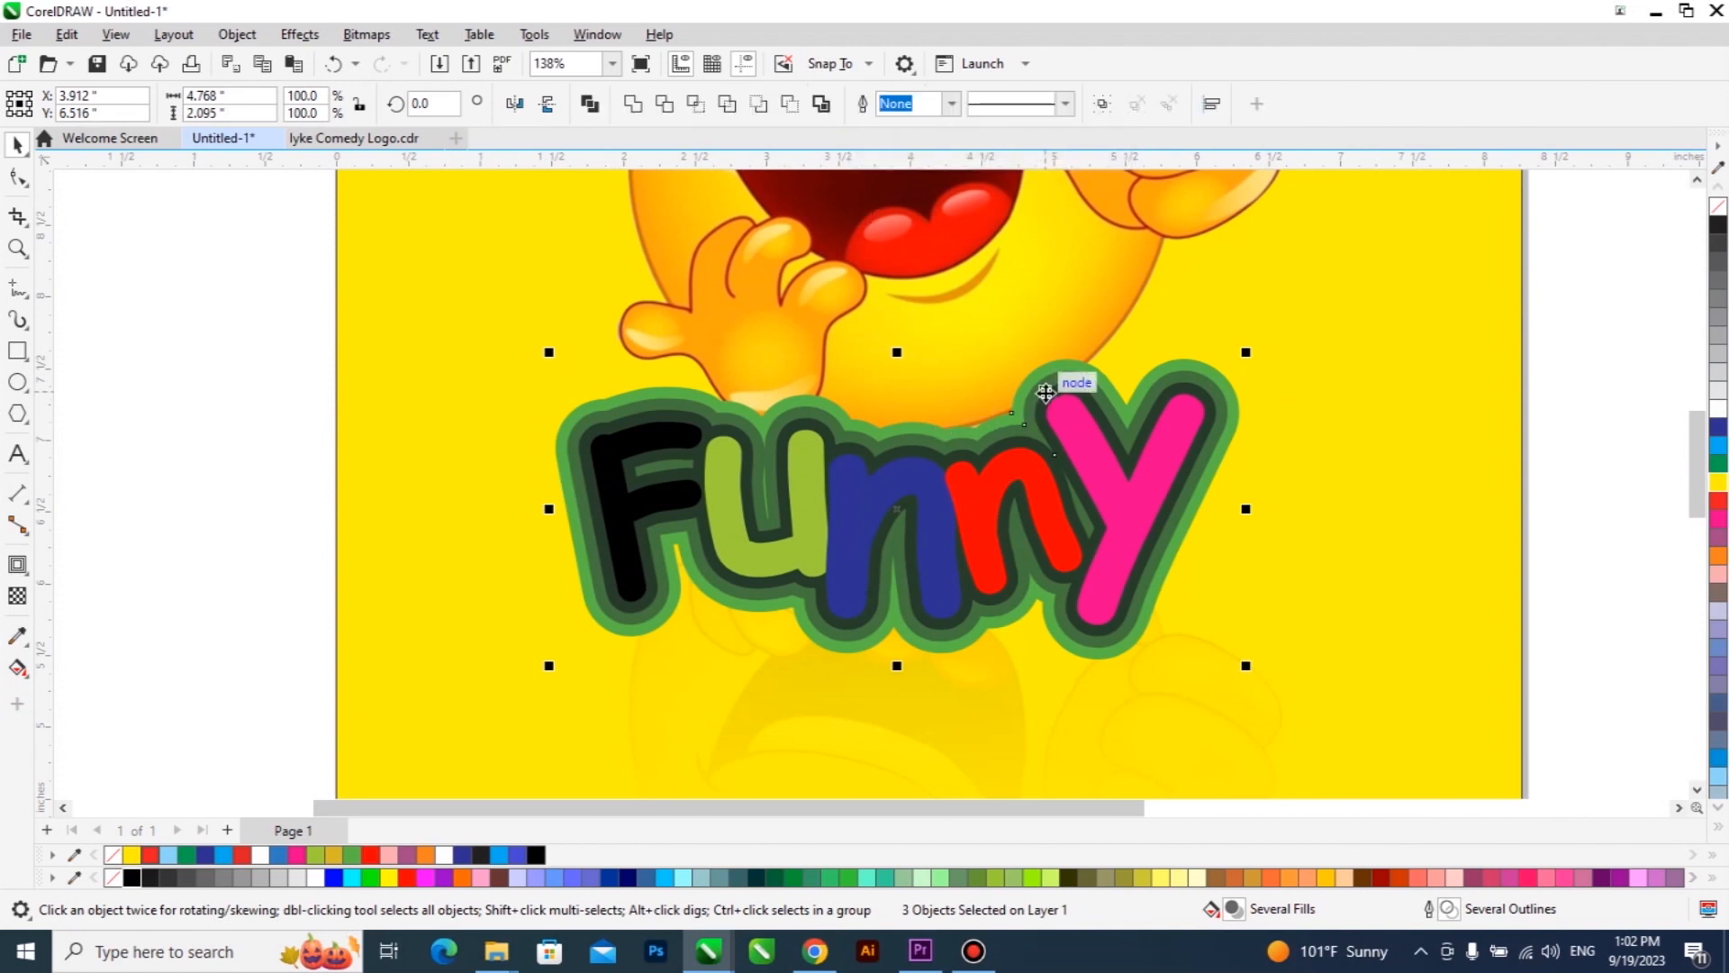
click(1261, 392)
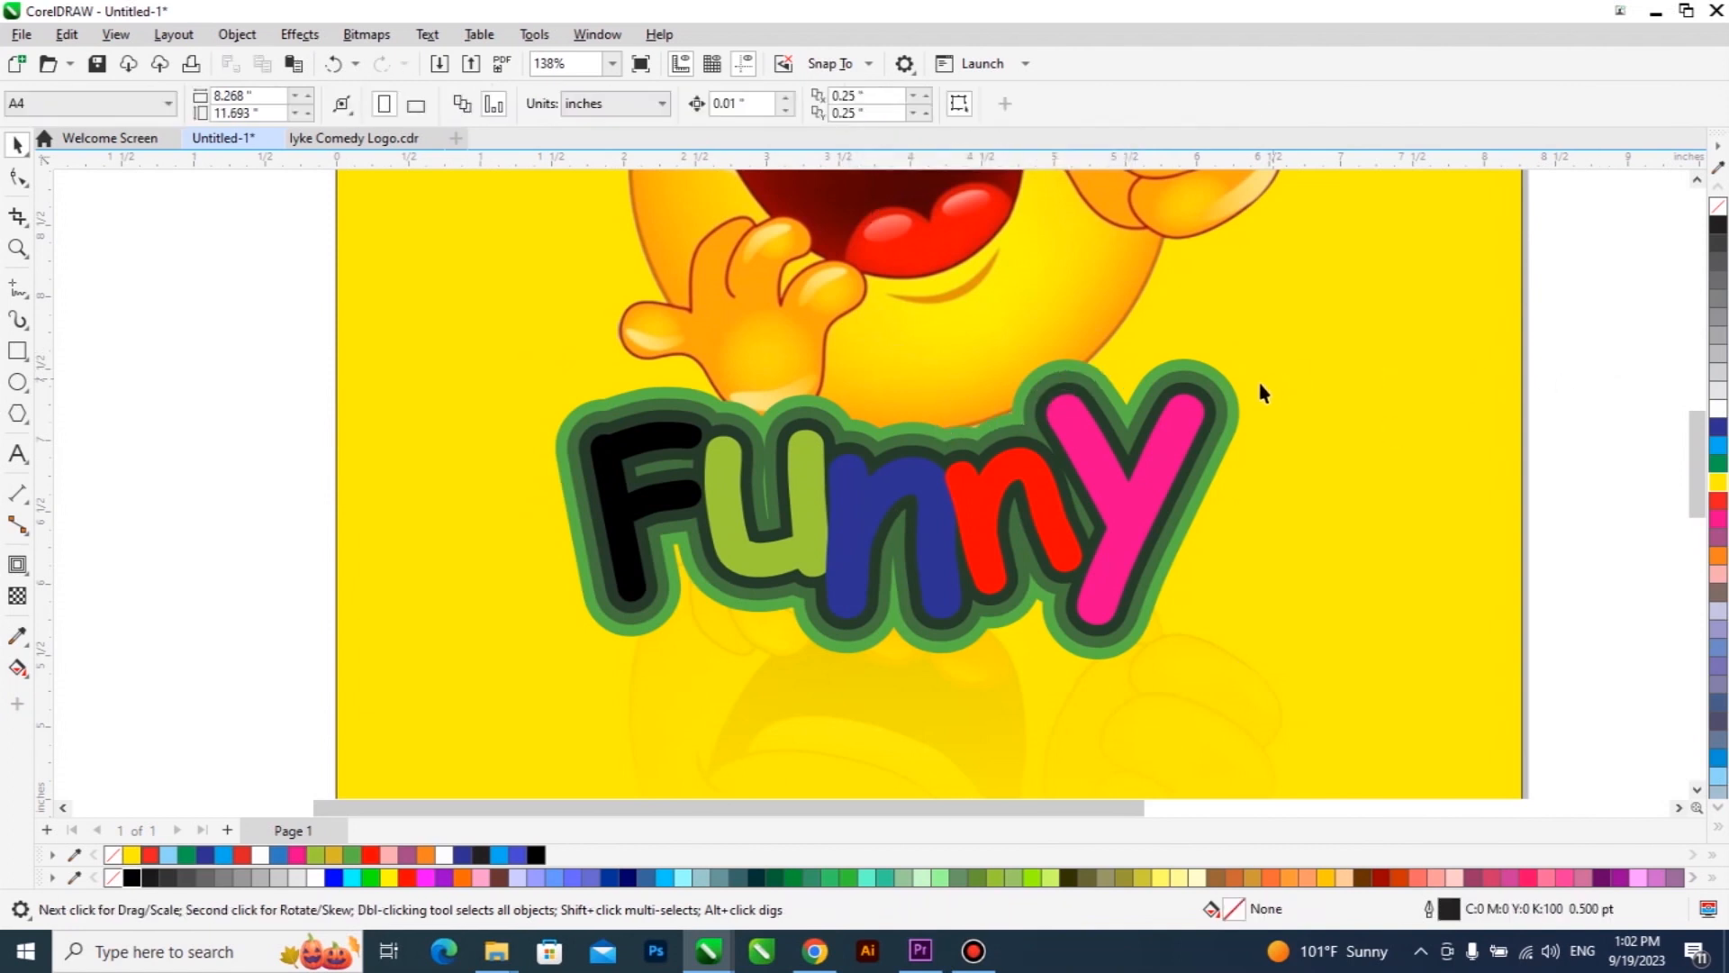
Step: Fill the outermost contour layer of "Funny" with the orange (#FEA509) sampled from the emoji's hand using the Color Eyedropper
click(1201, 366)
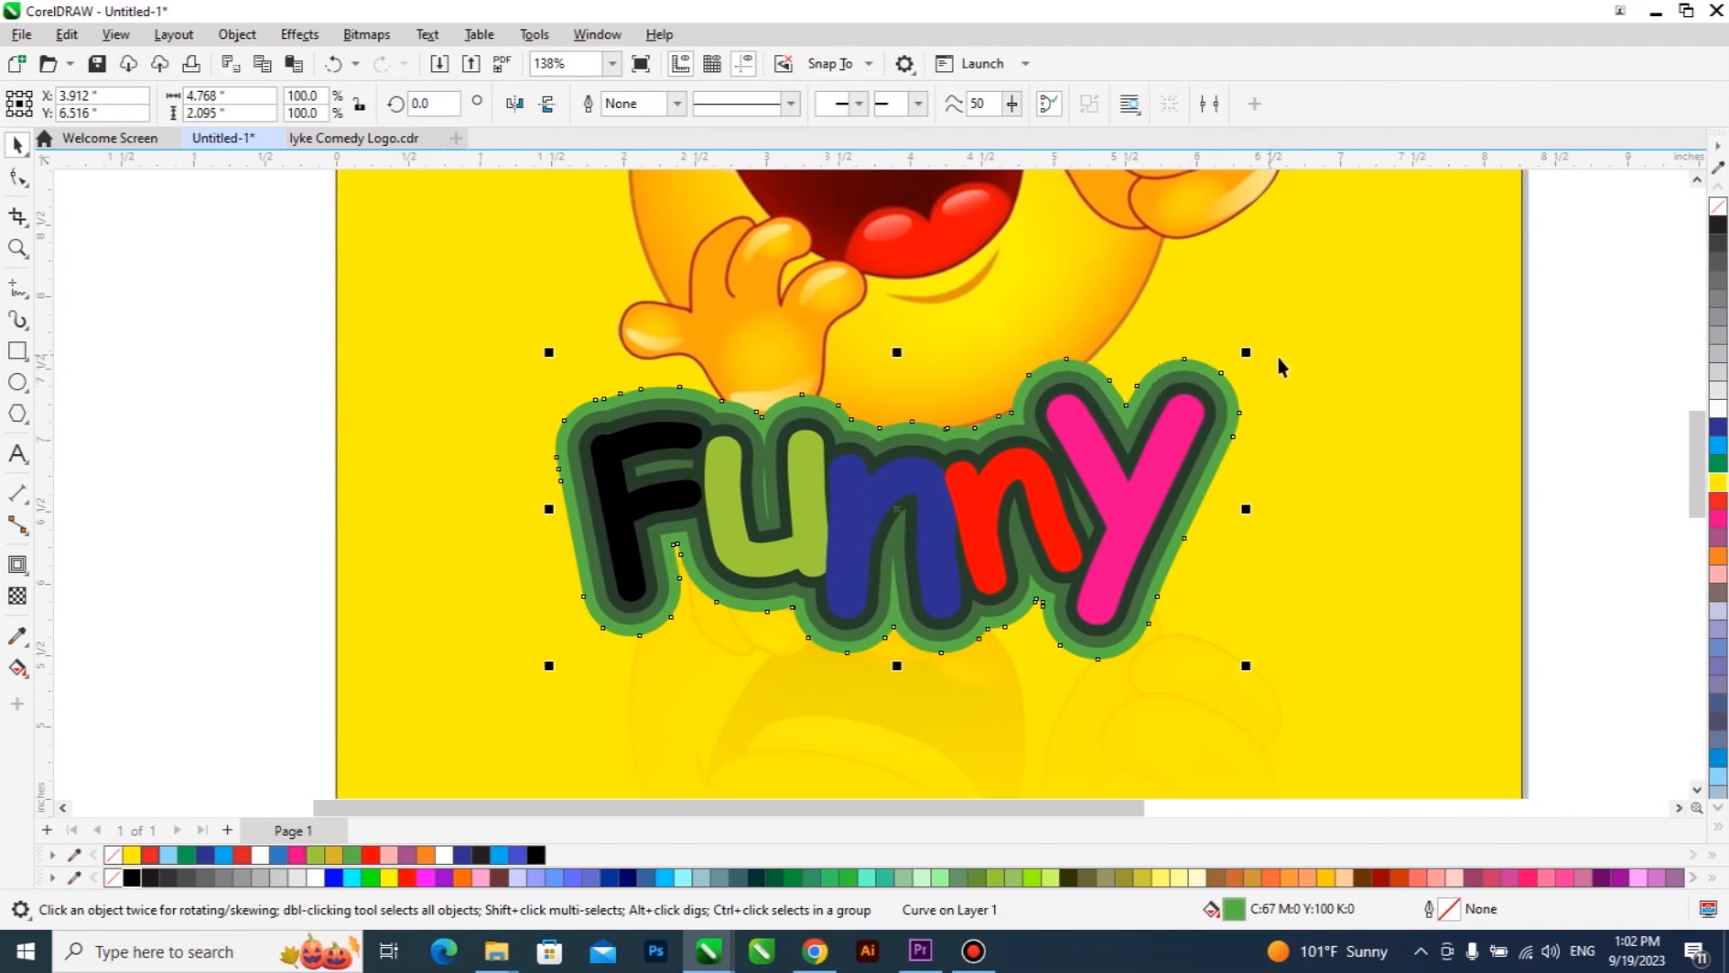
scroll(1131, 296, up, 2)
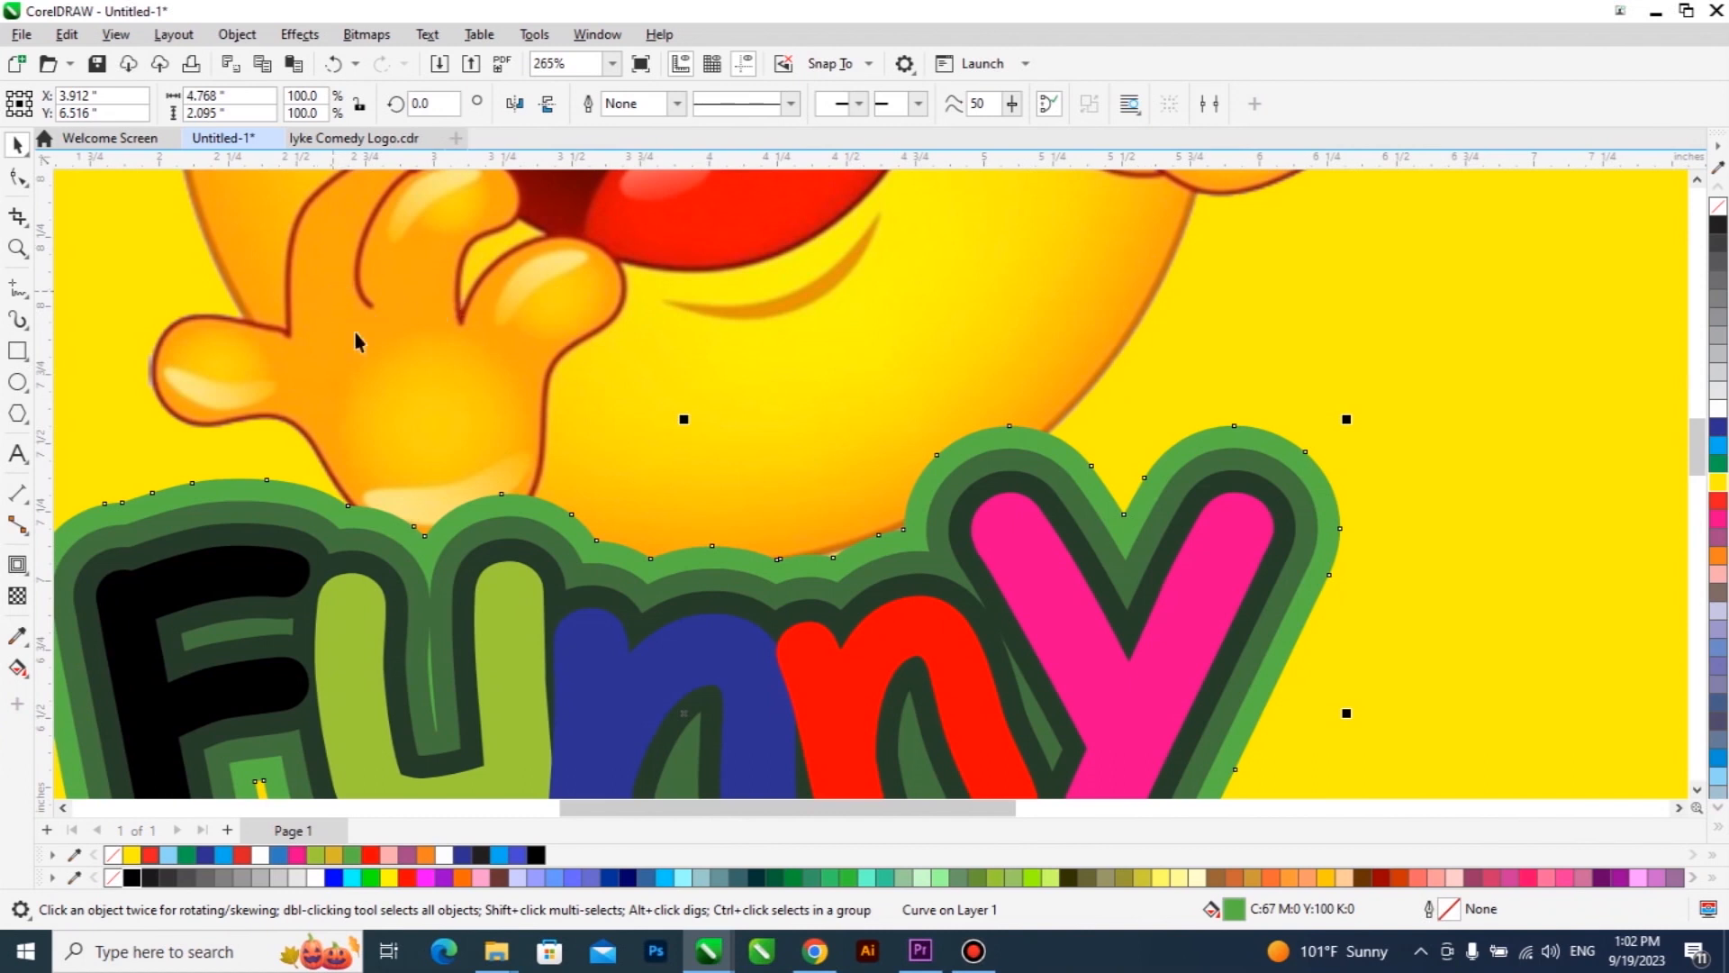
scroll(821, 391, down, 4)
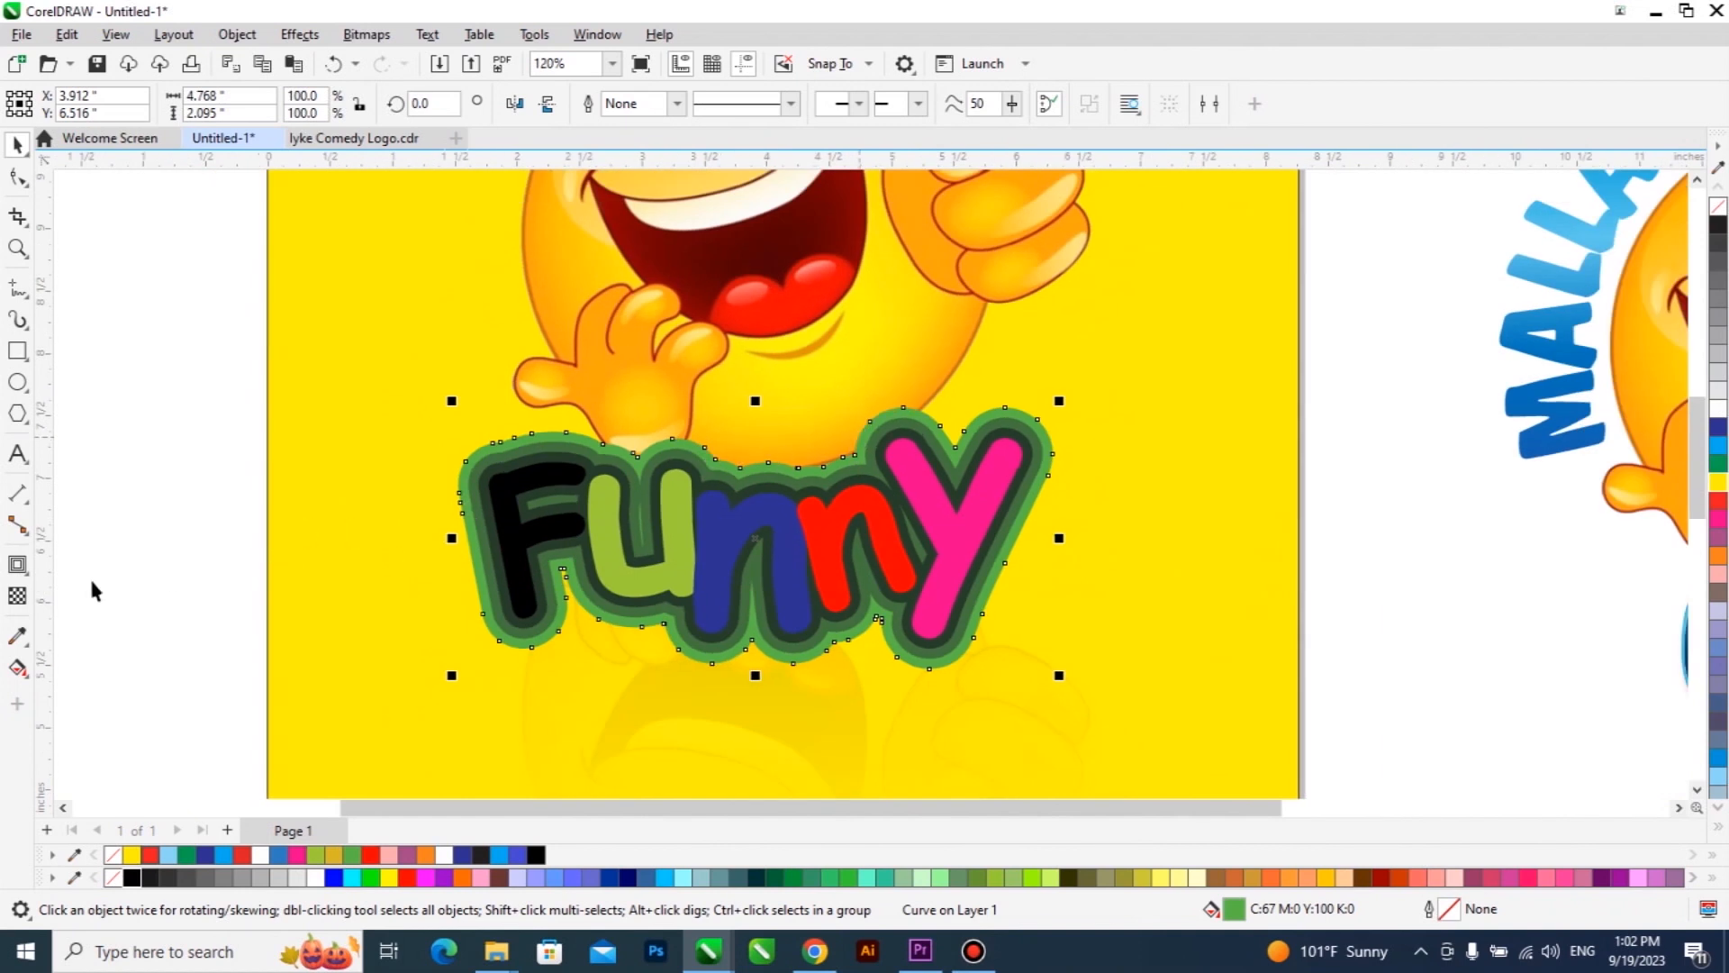
click(16, 638)
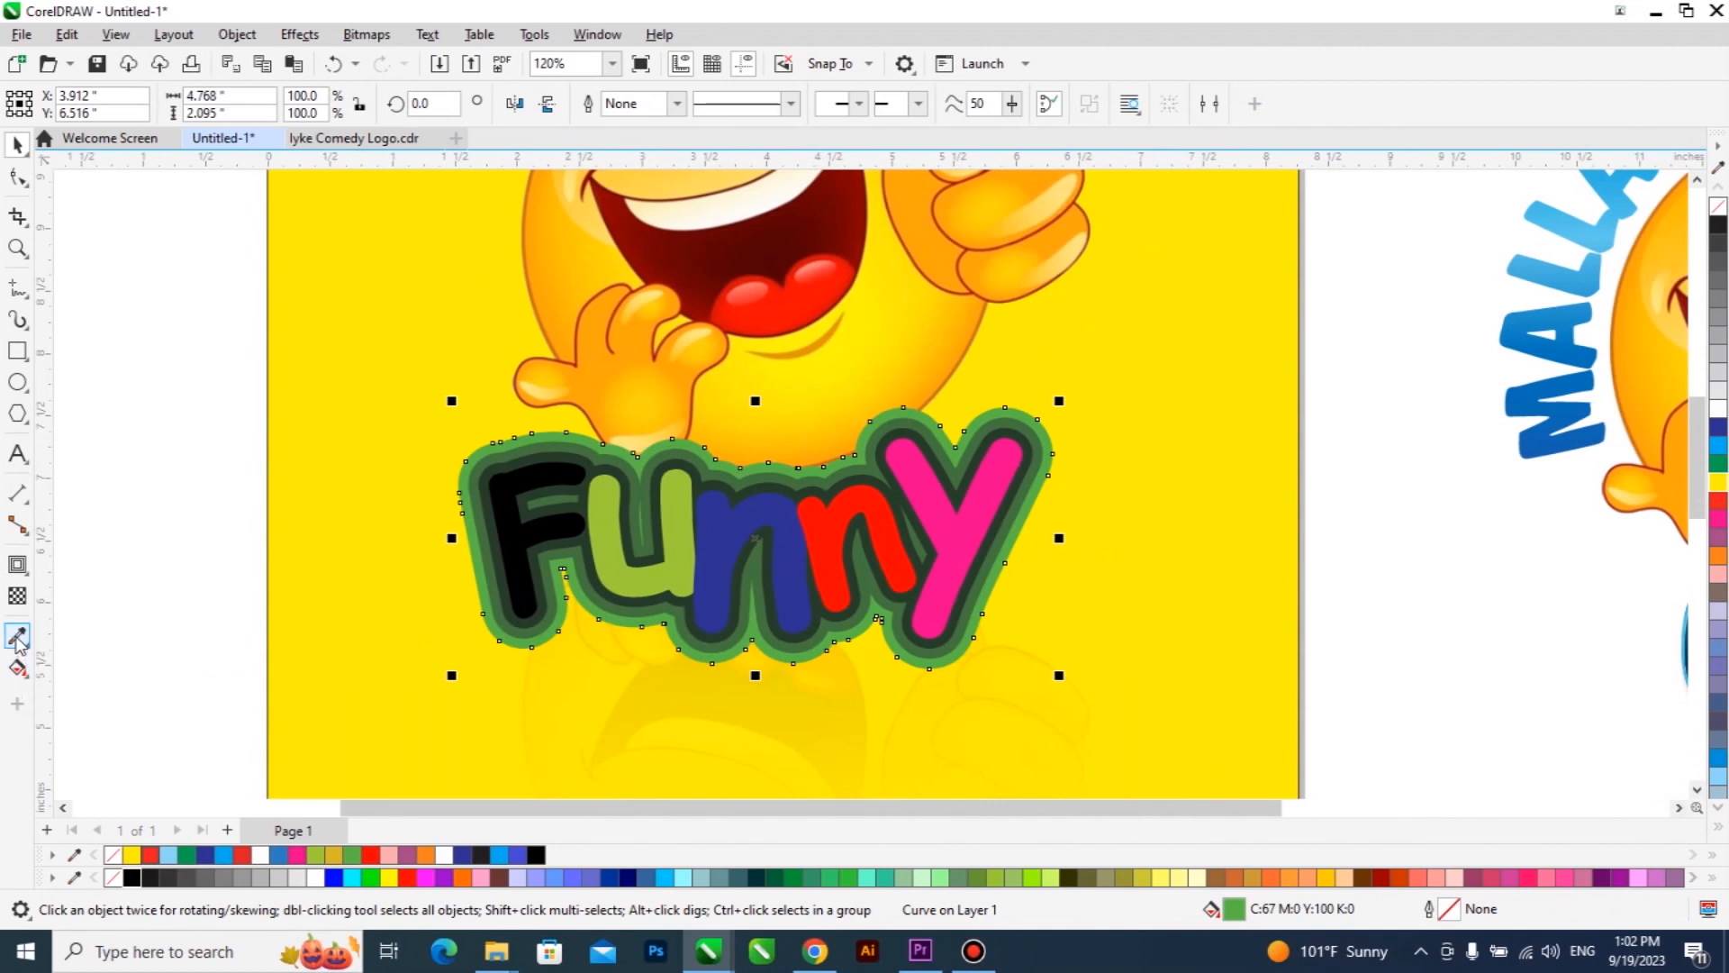
click(16, 638)
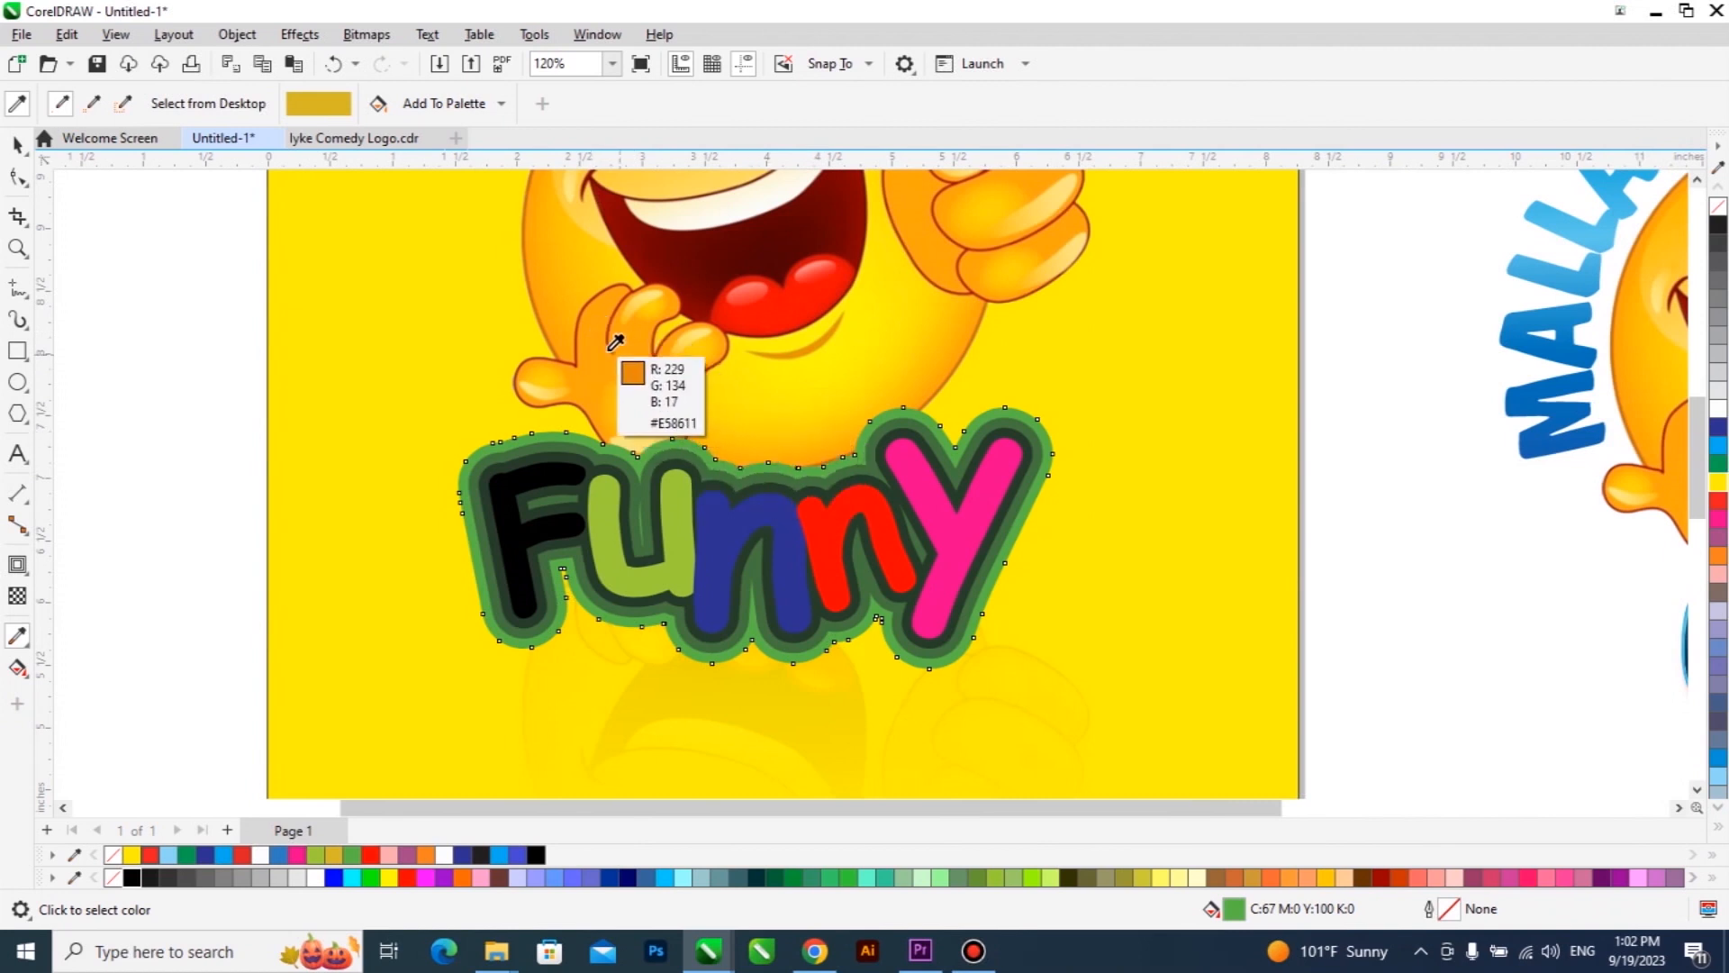
click(598, 338)
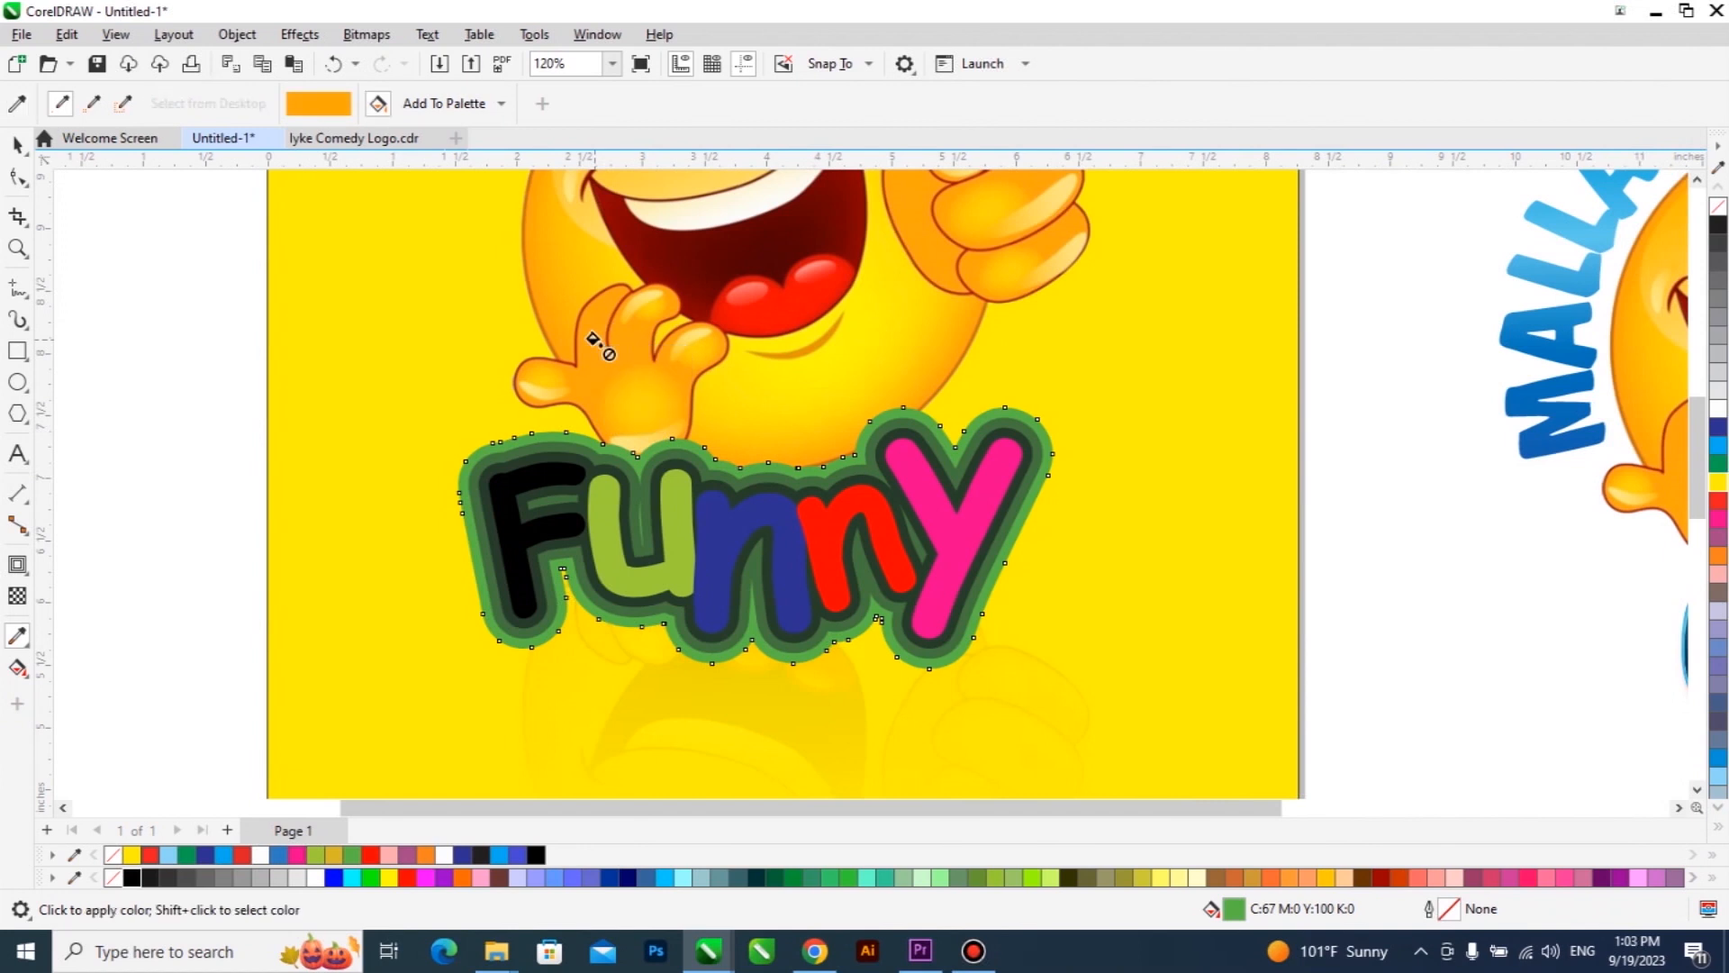
scroll(722, 457, up, 3)
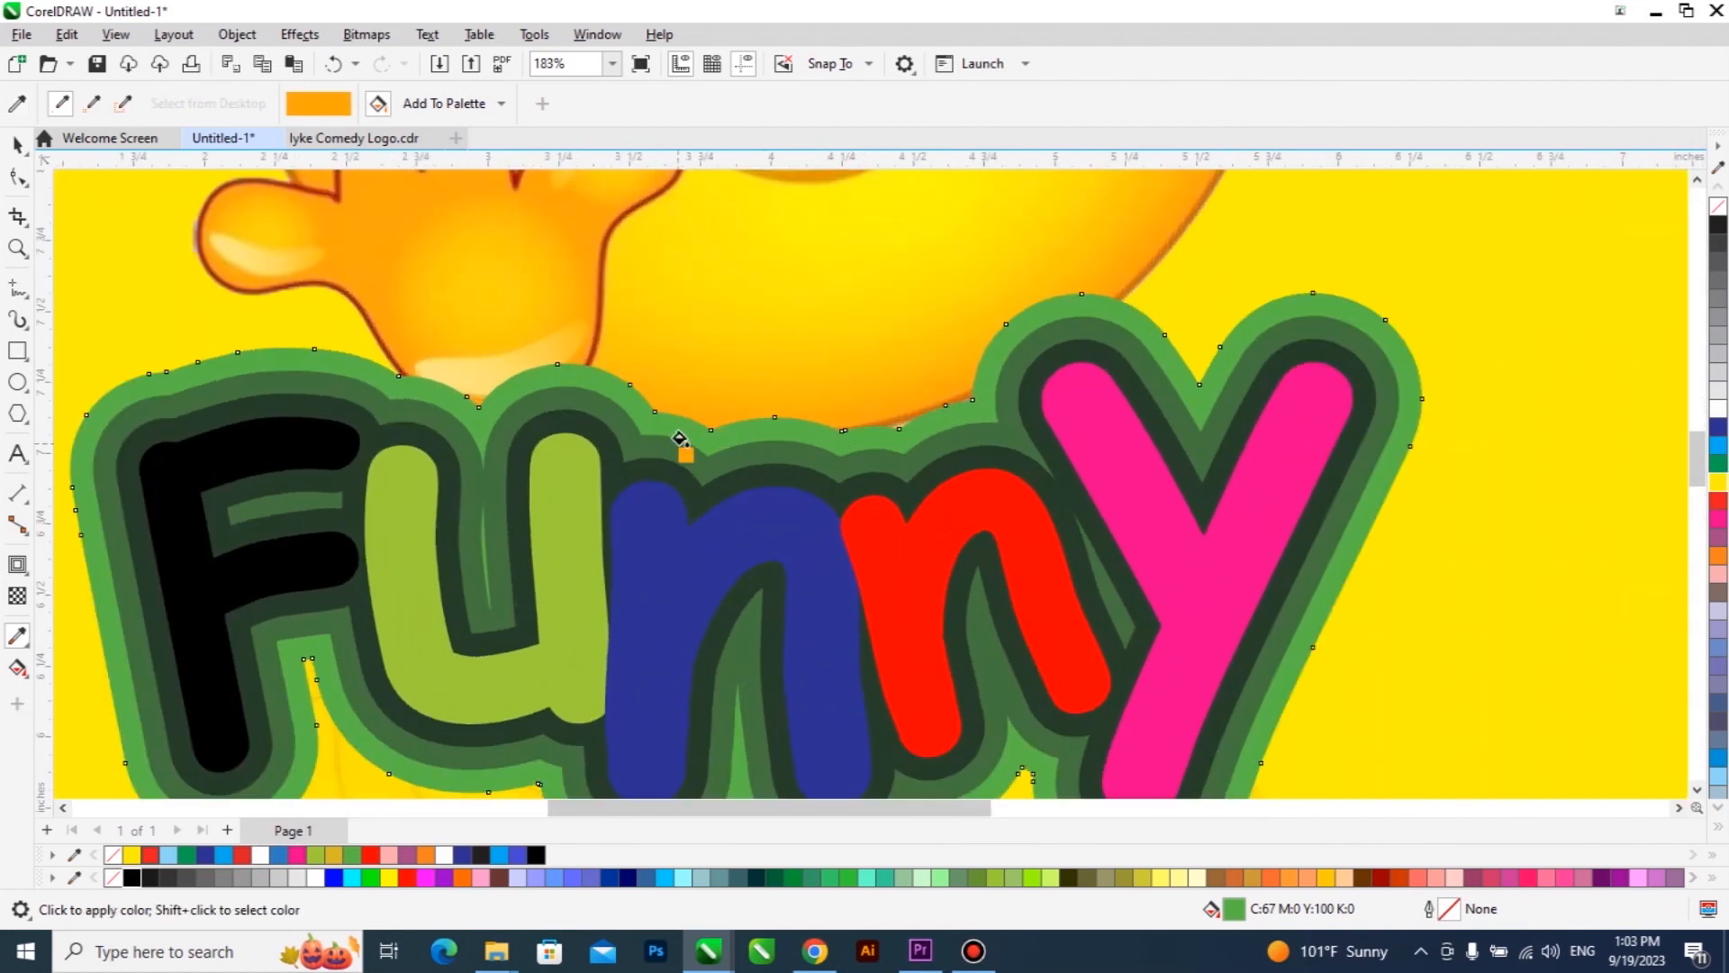
scroll(590, 372, up, 6)
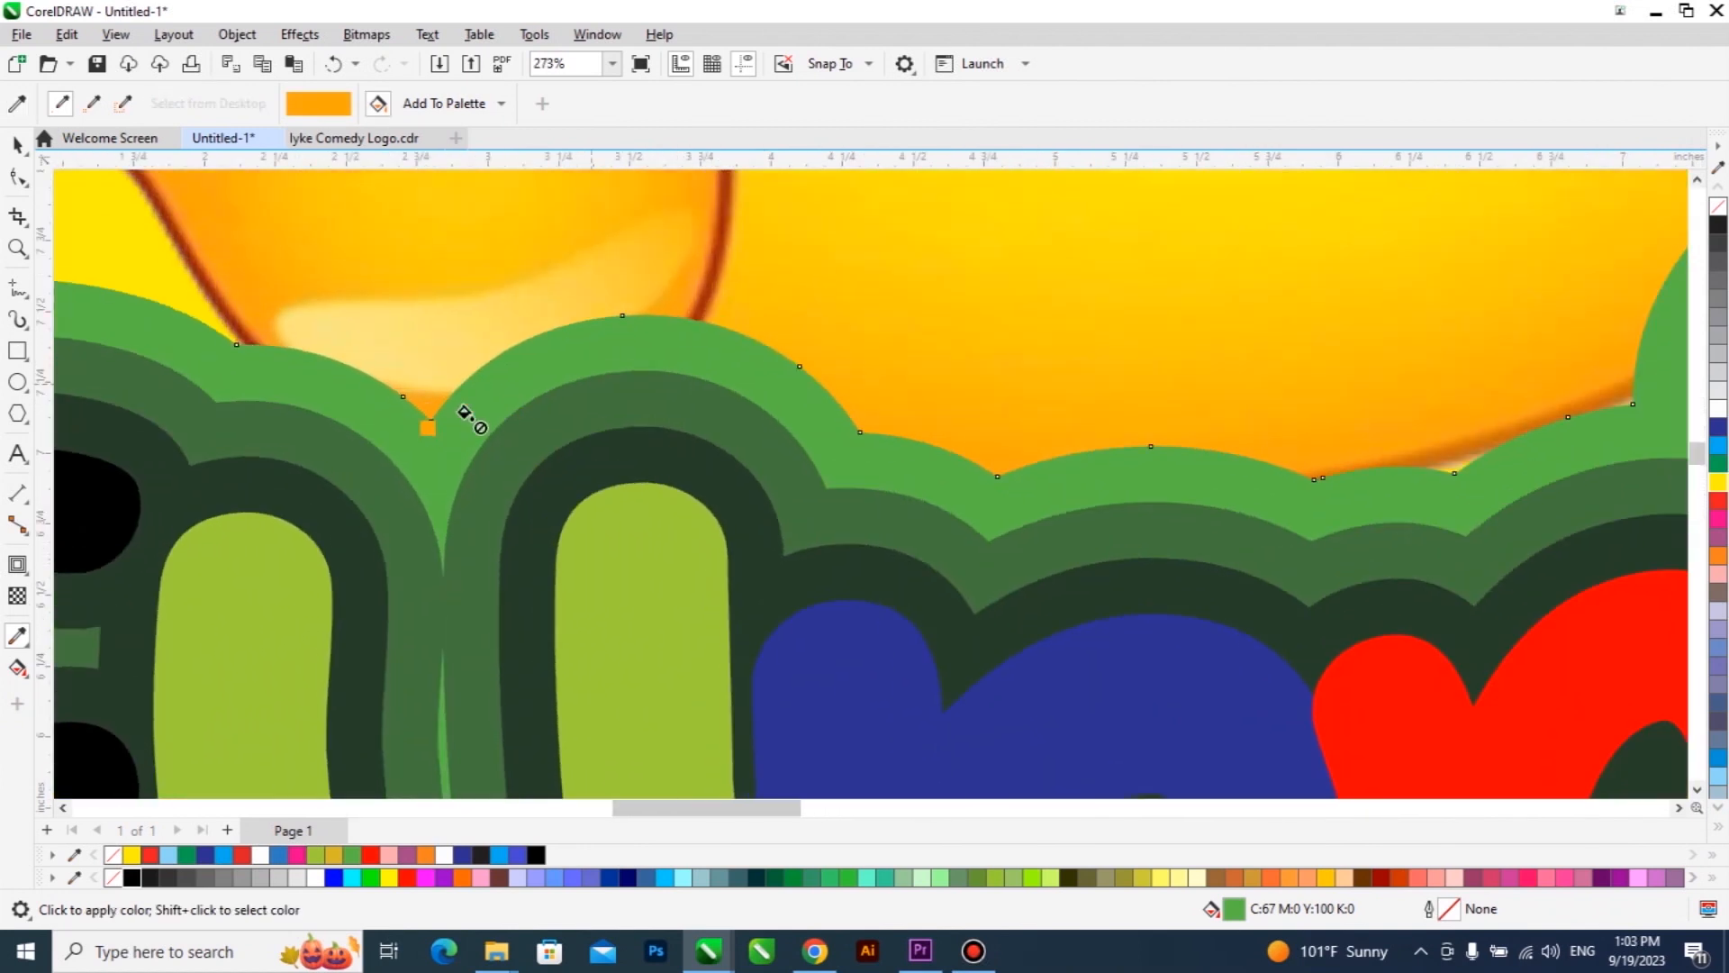
click(524, 379)
scroll(621, 406, down, 9)
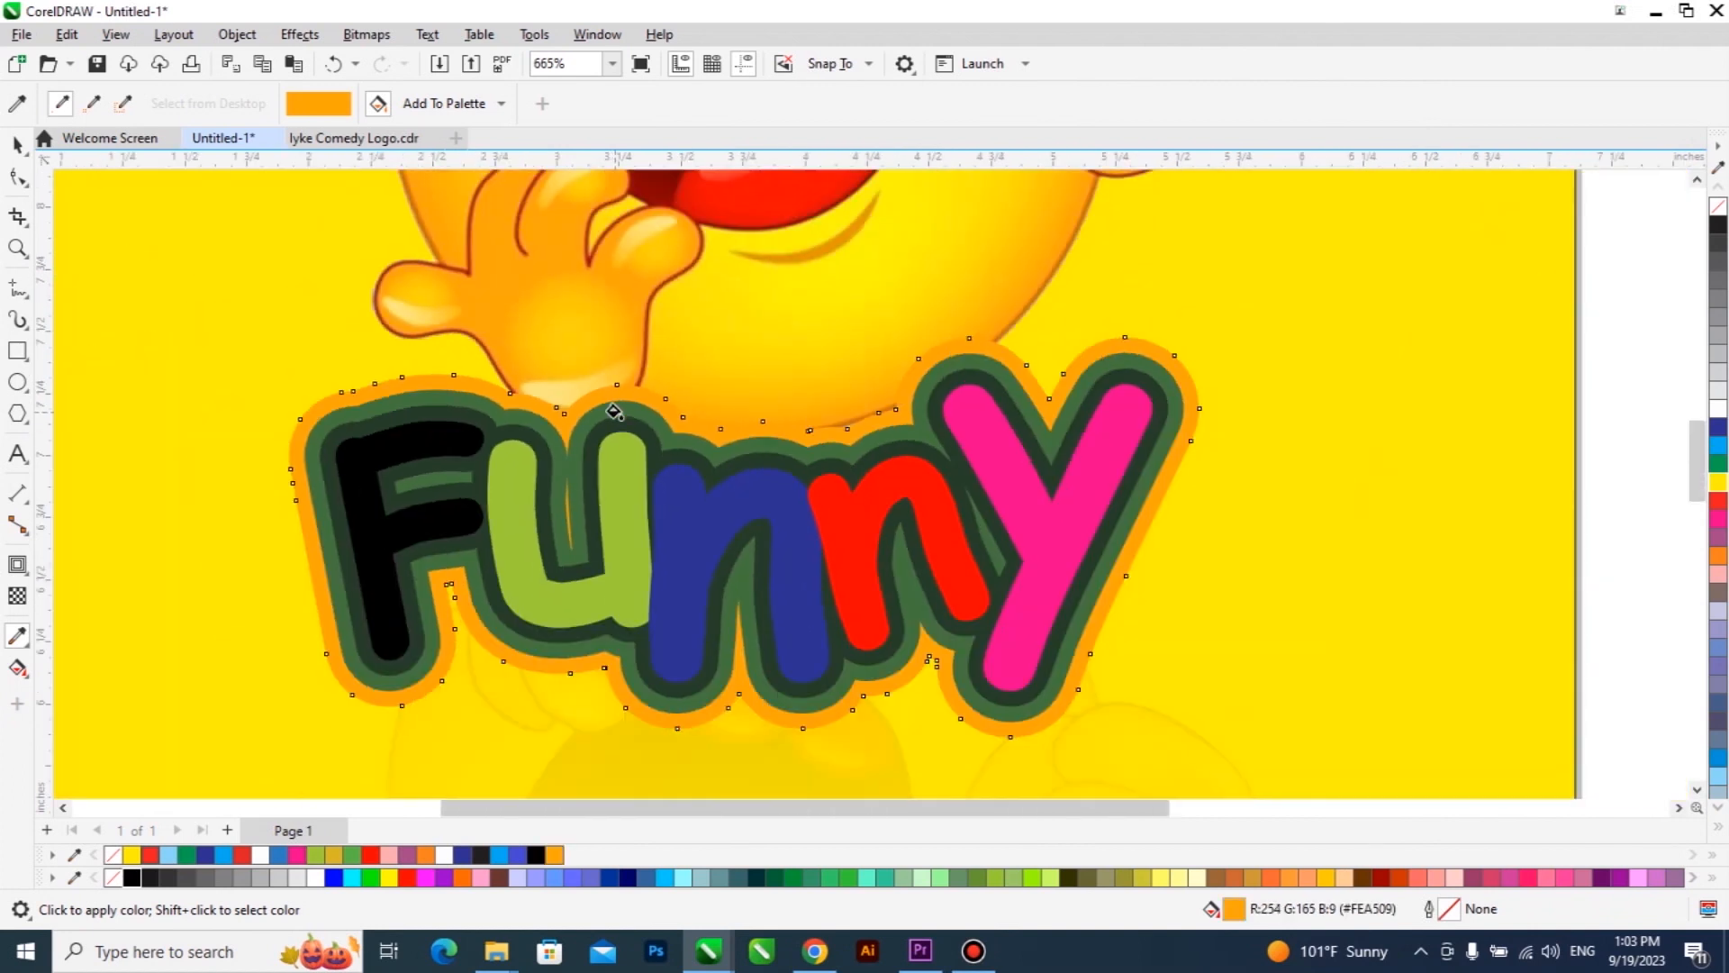
scroll(745, 499, down, 1)
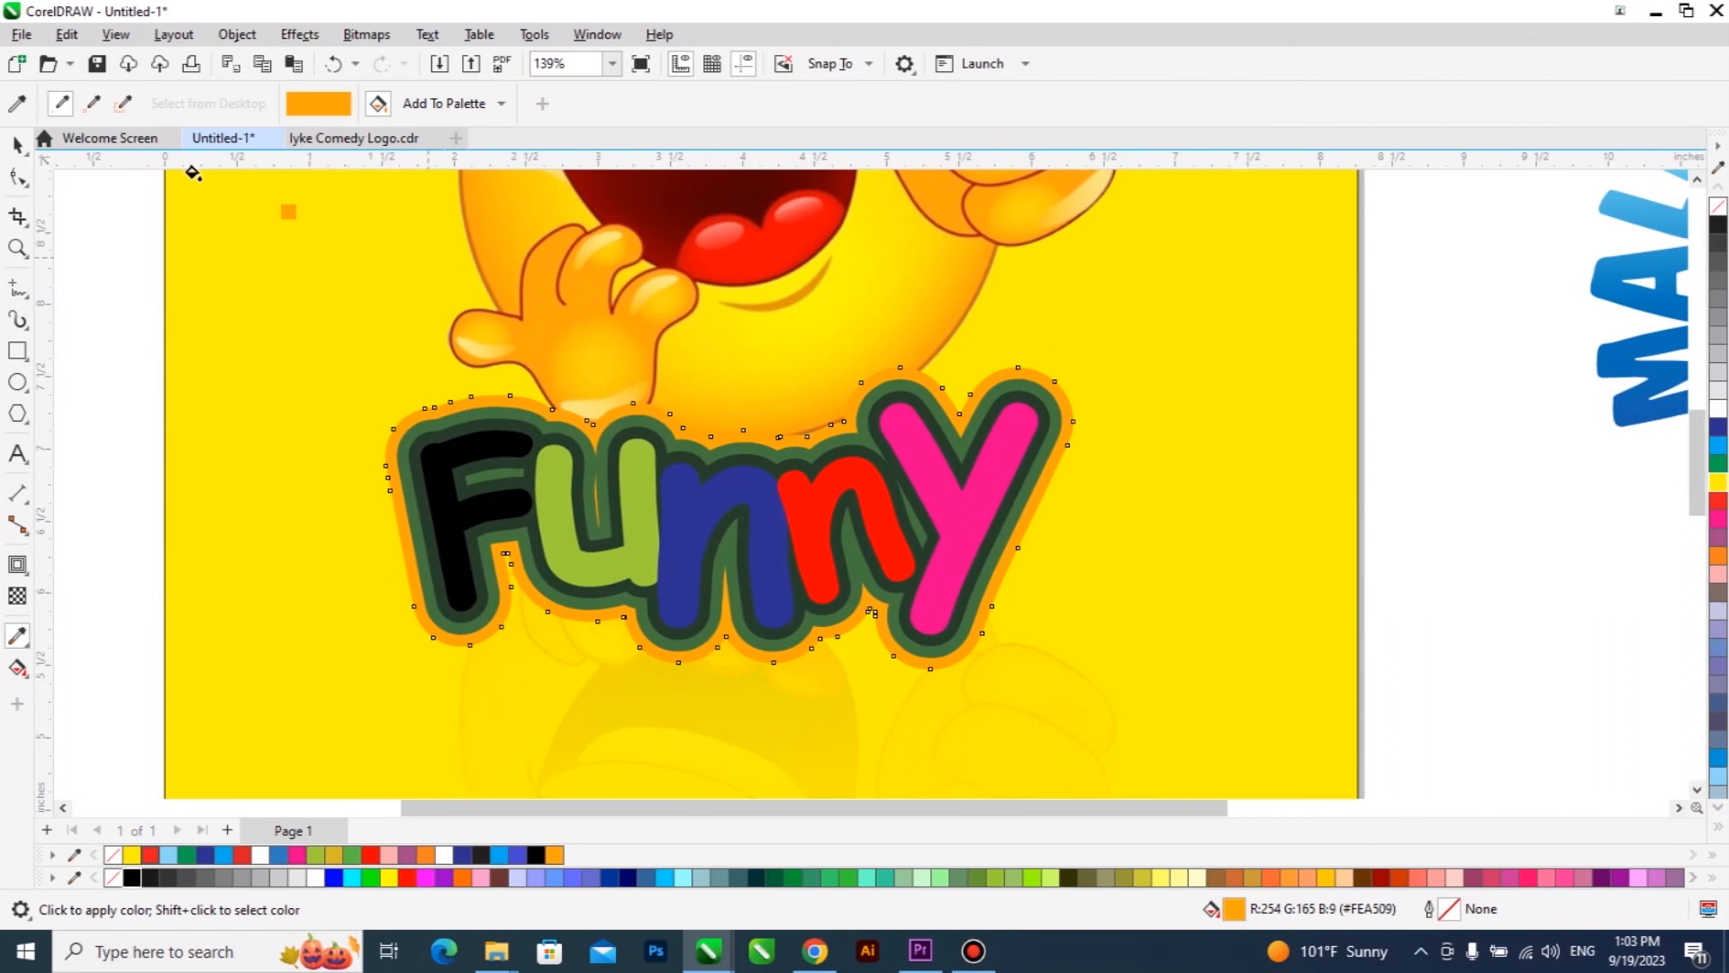
Step: Fill the middle contour layer of "Funny" with the dark red sampled from the inside of the emoji's mouth
click(19, 145)
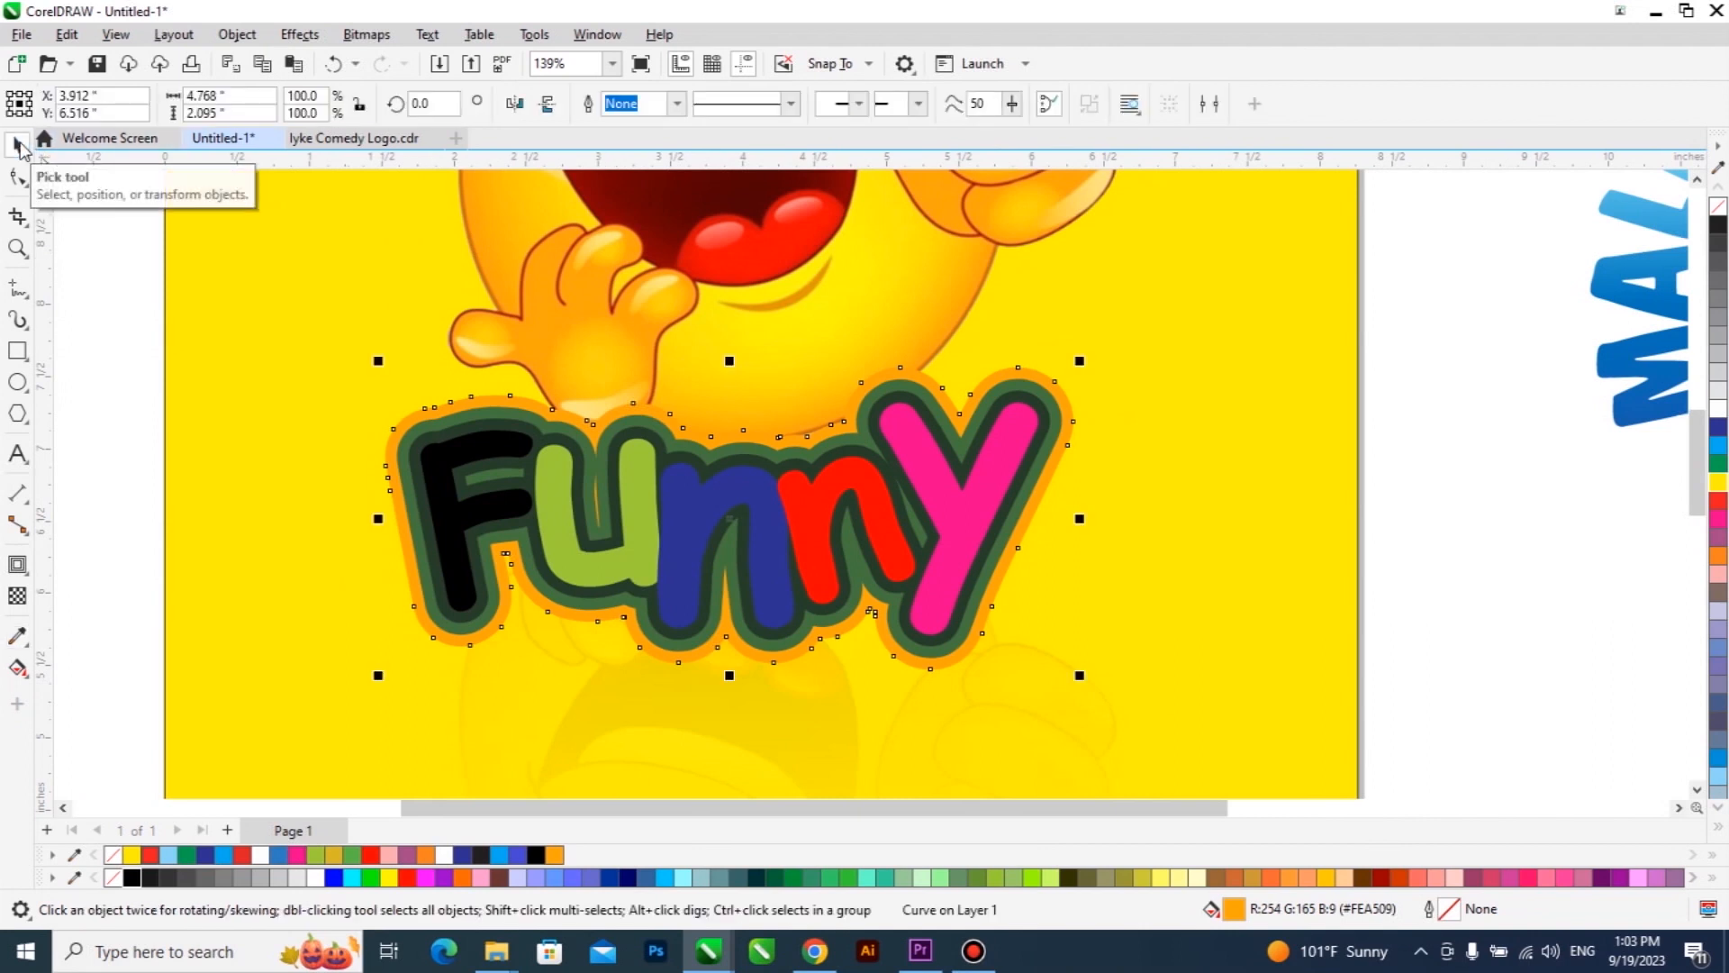
click(17, 635)
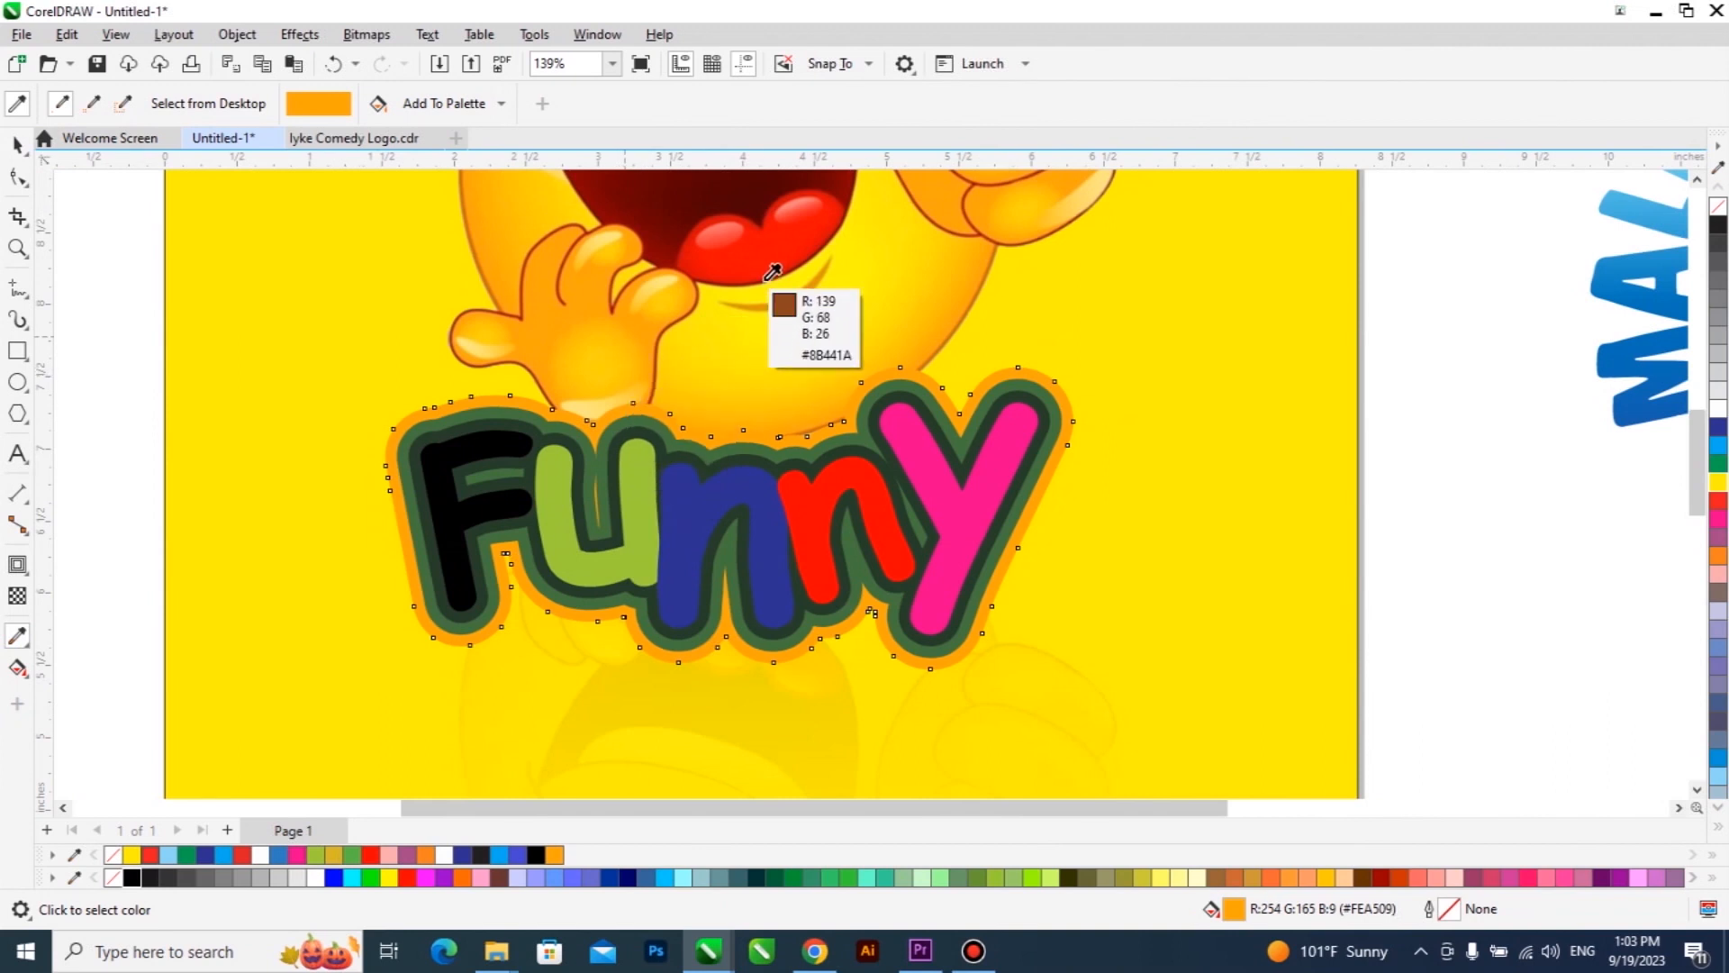
click(686, 234)
scroll(793, 491, up, 2)
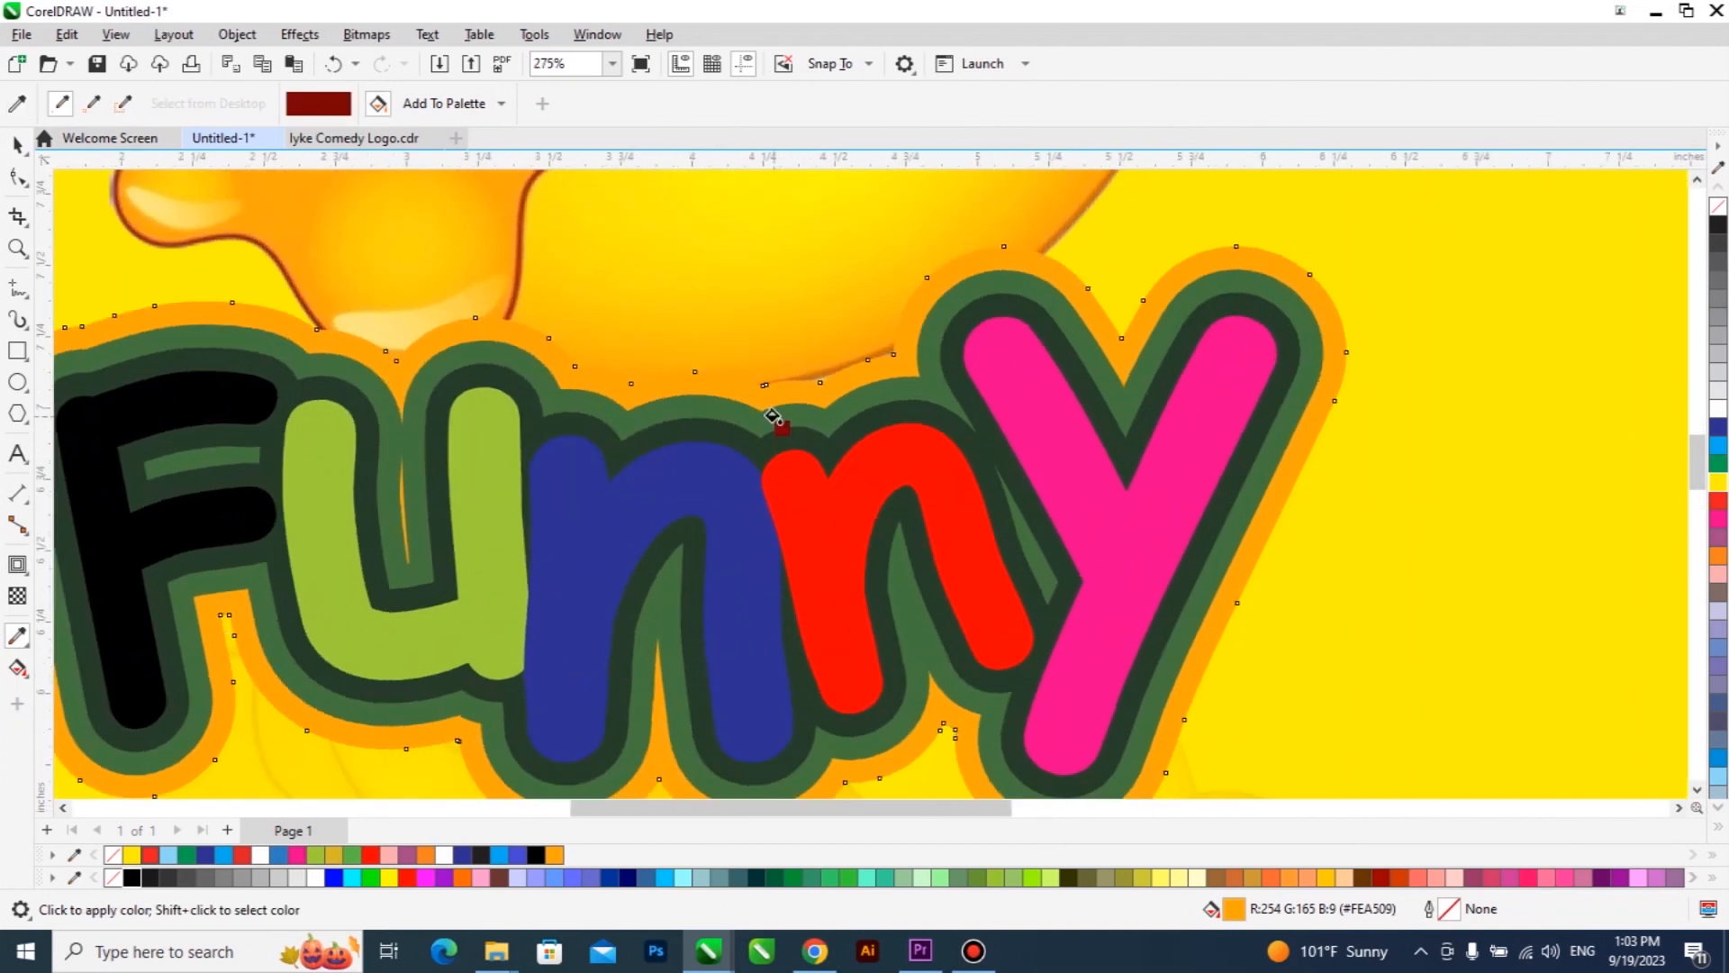
click(782, 423)
scroll(783, 437, down, 2)
scroll(783, 437, down, 1)
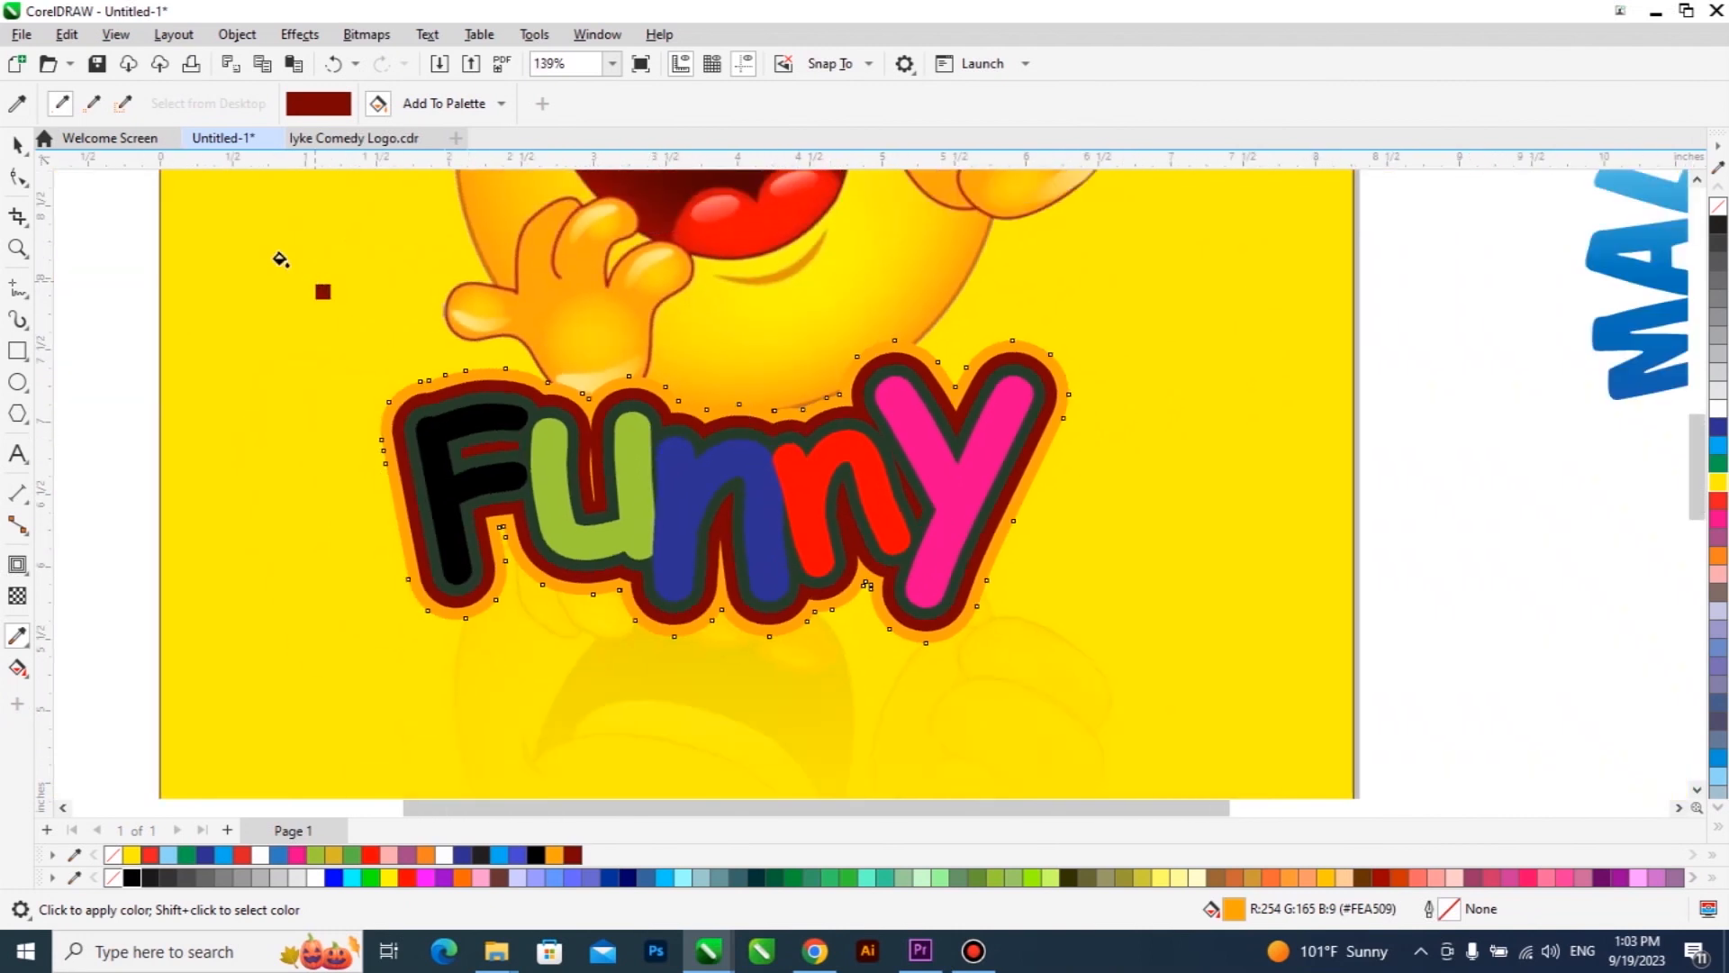
Step: Fill the innermost contour layer of "Funny" with the yellow sampled from the emoji's face just below the mouth, and deselect it
click(17, 144)
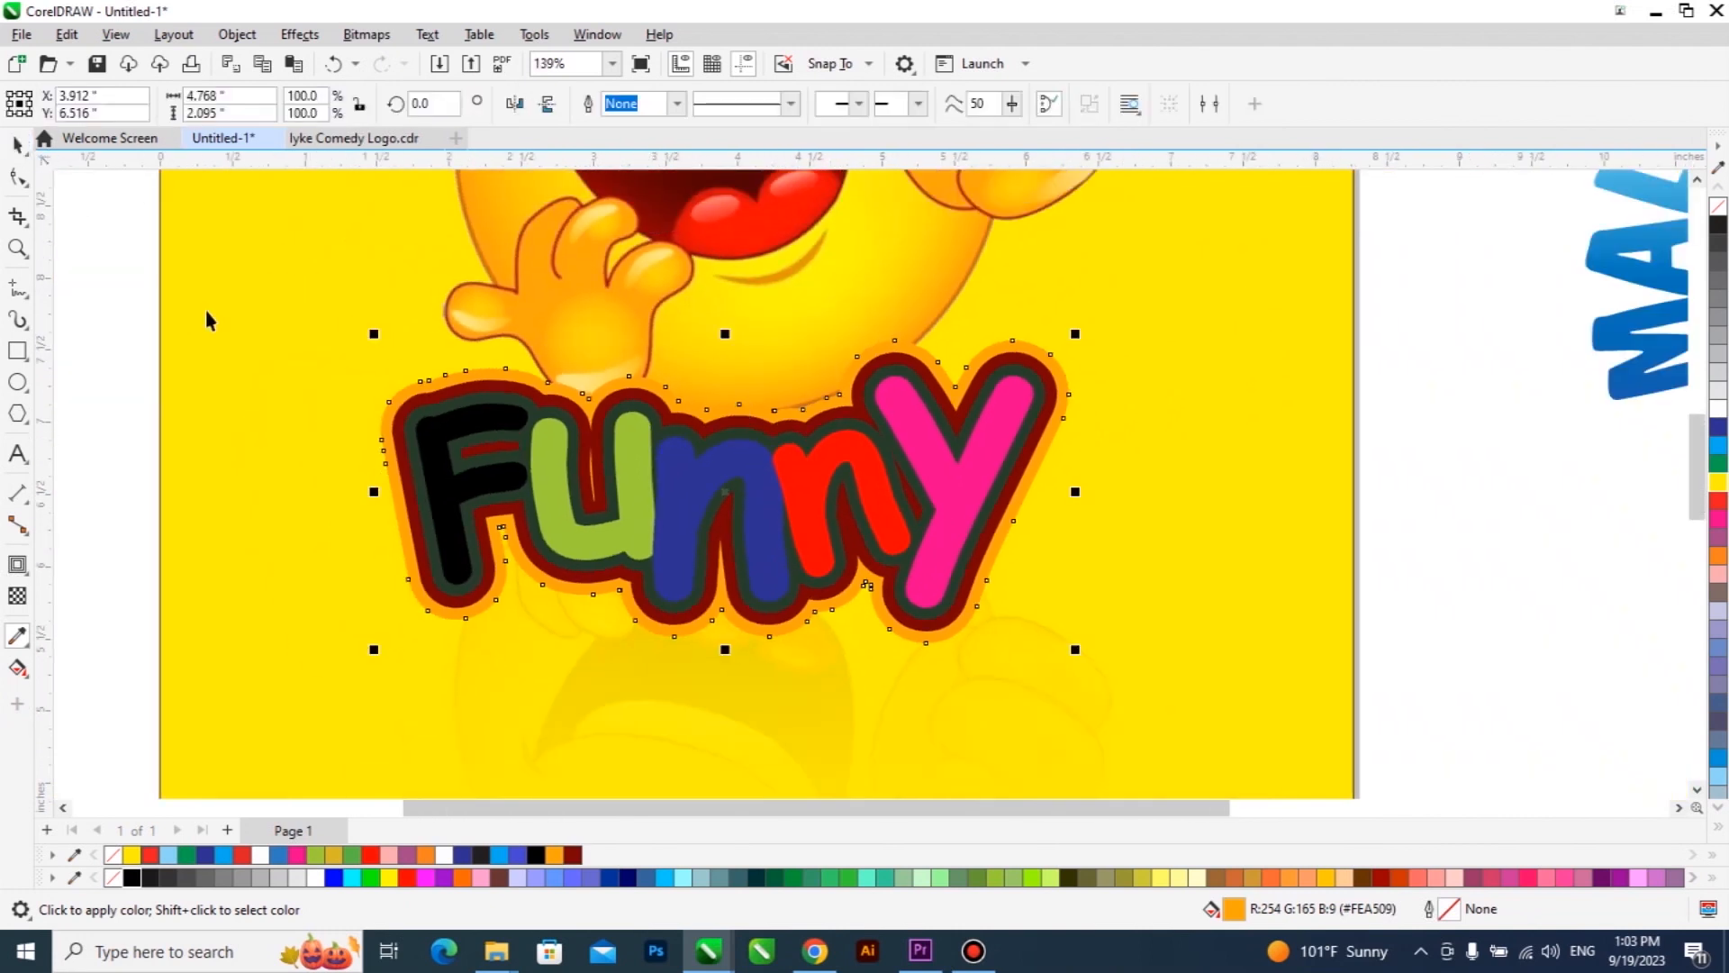
click(17, 635)
click(780, 257)
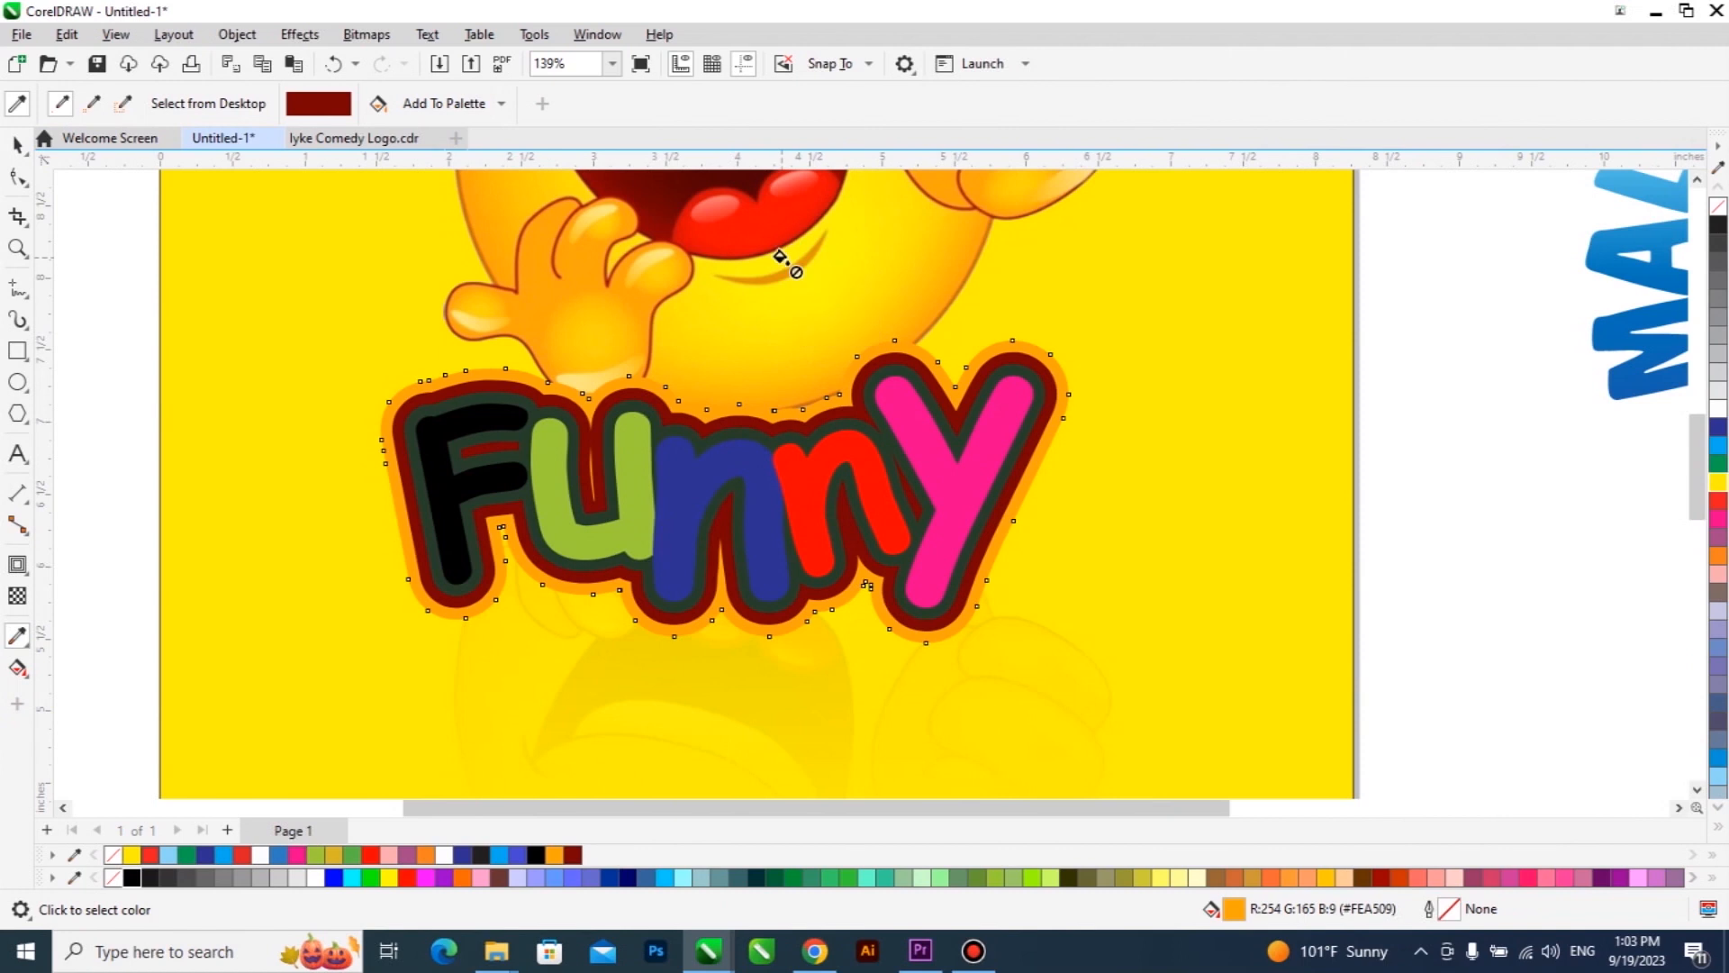
scroll(819, 451, up, 5)
click(845, 405)
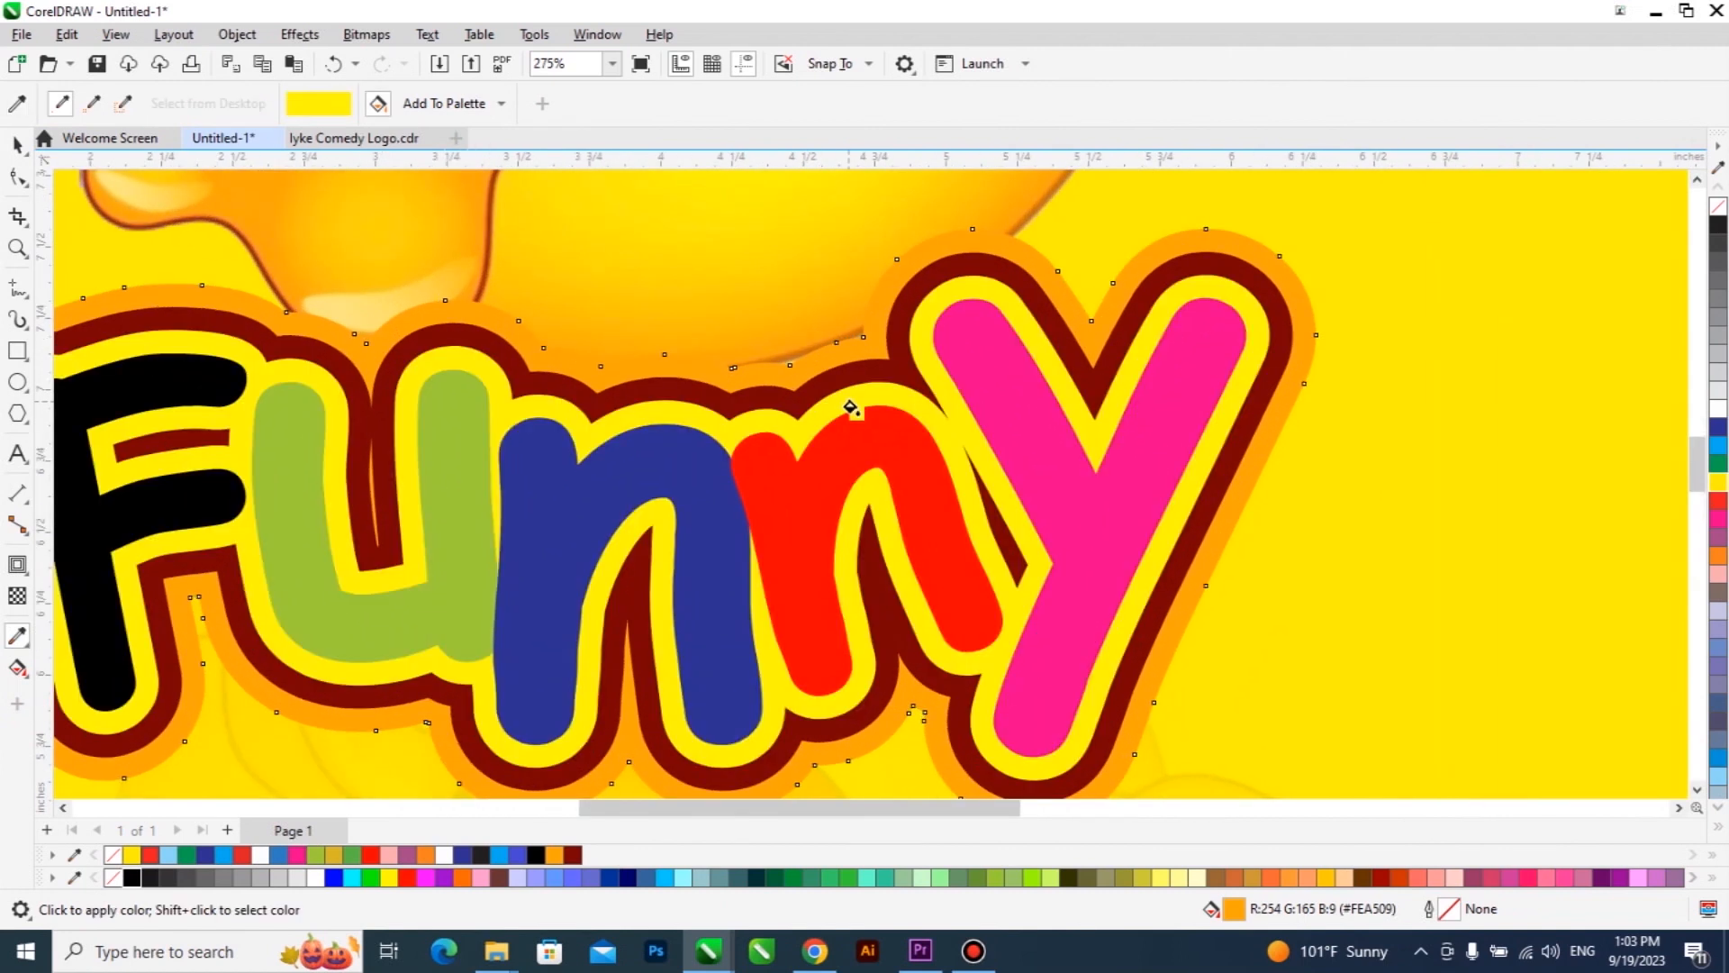
scroll(851, 407, down, 5)
click(20, 144)
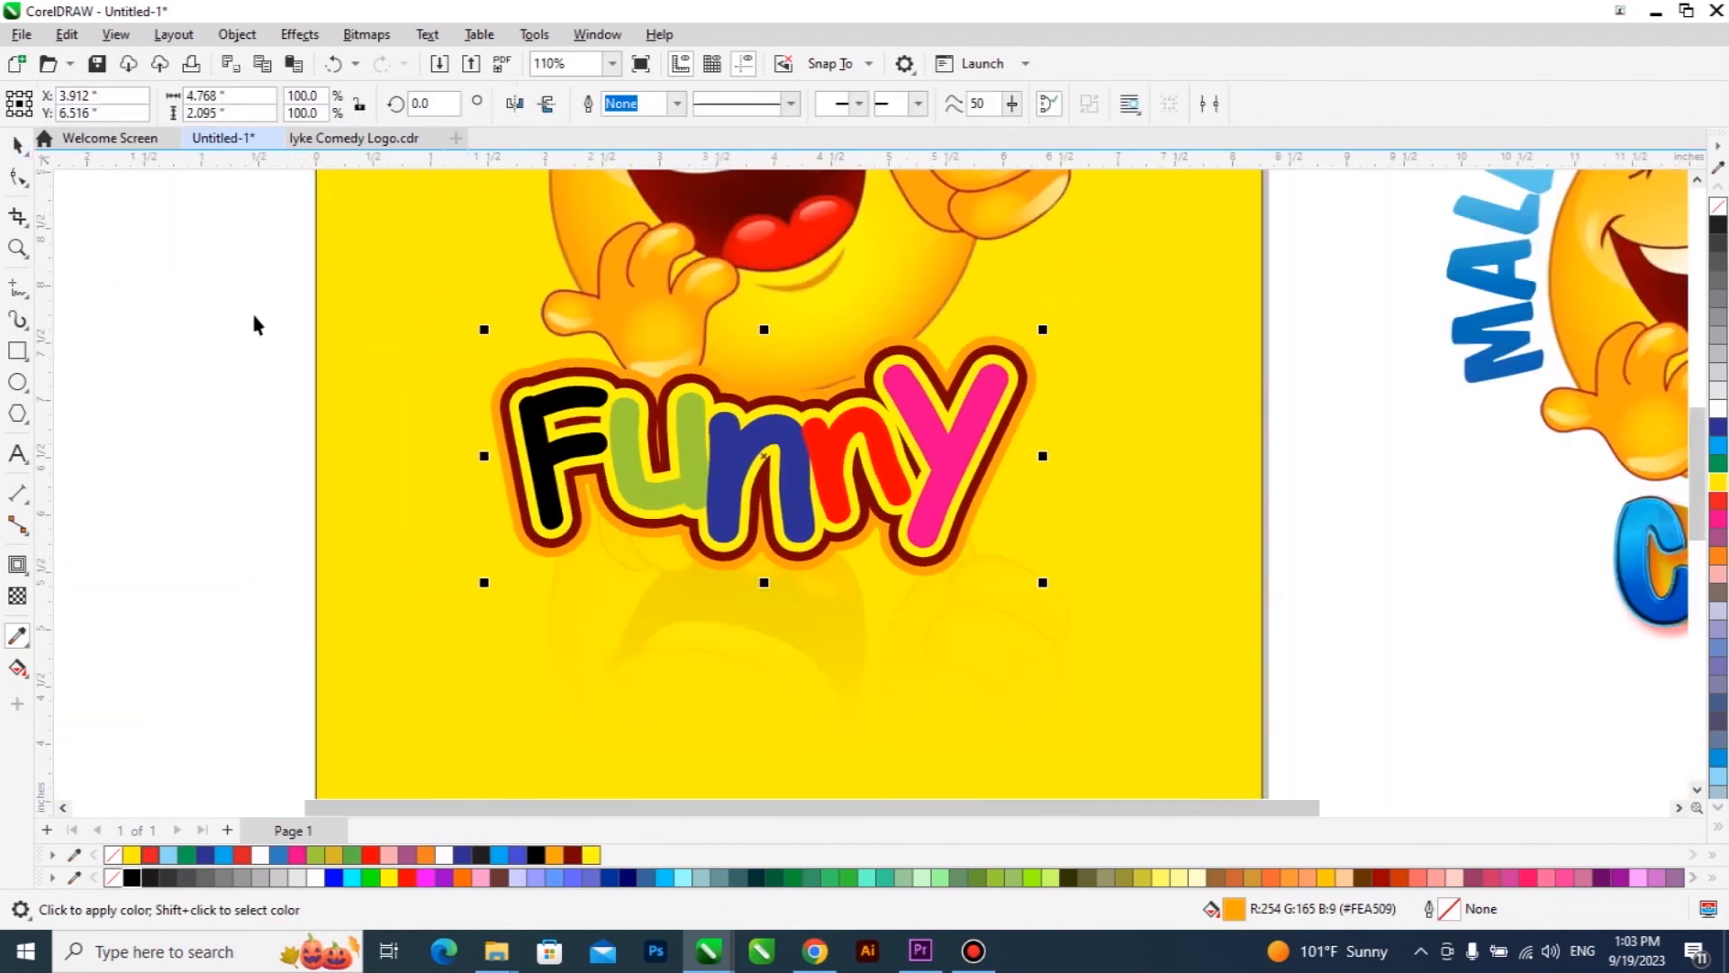
click(255, 324)
scroll(908, 517, down, 4)
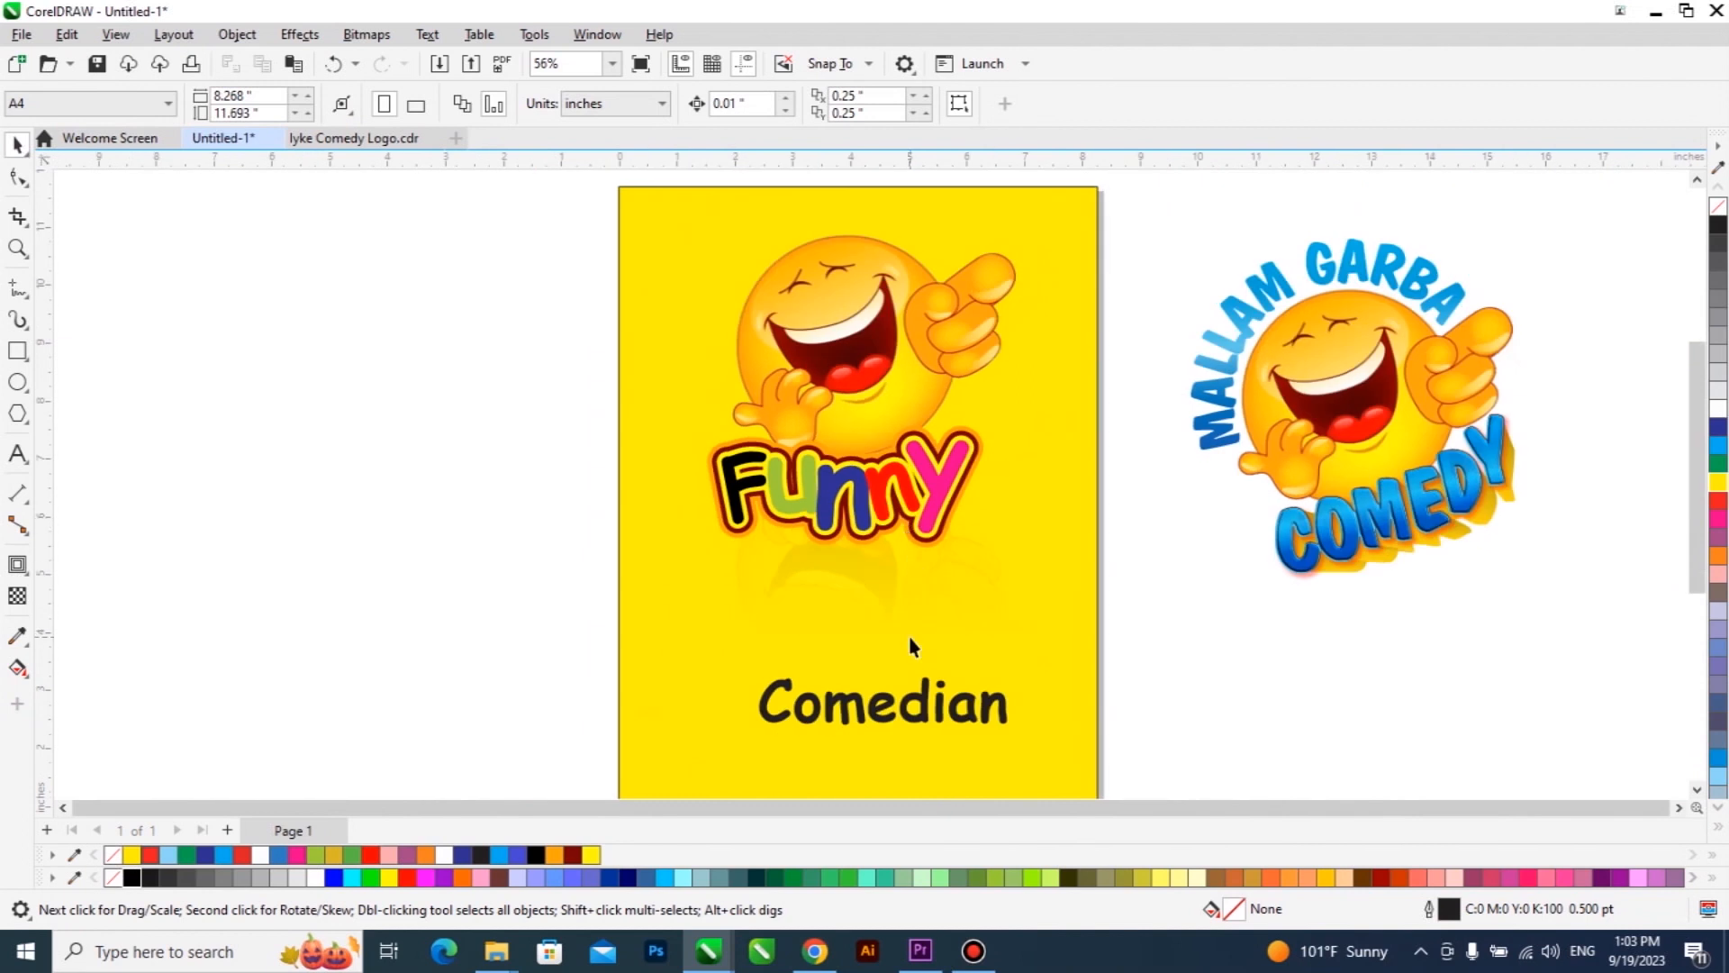
Step: Strengthen the emoji reflection below "Funny" by moving the start of its fountain transparency down to the emoji's mouth
scroll(890, 691, up, 1)
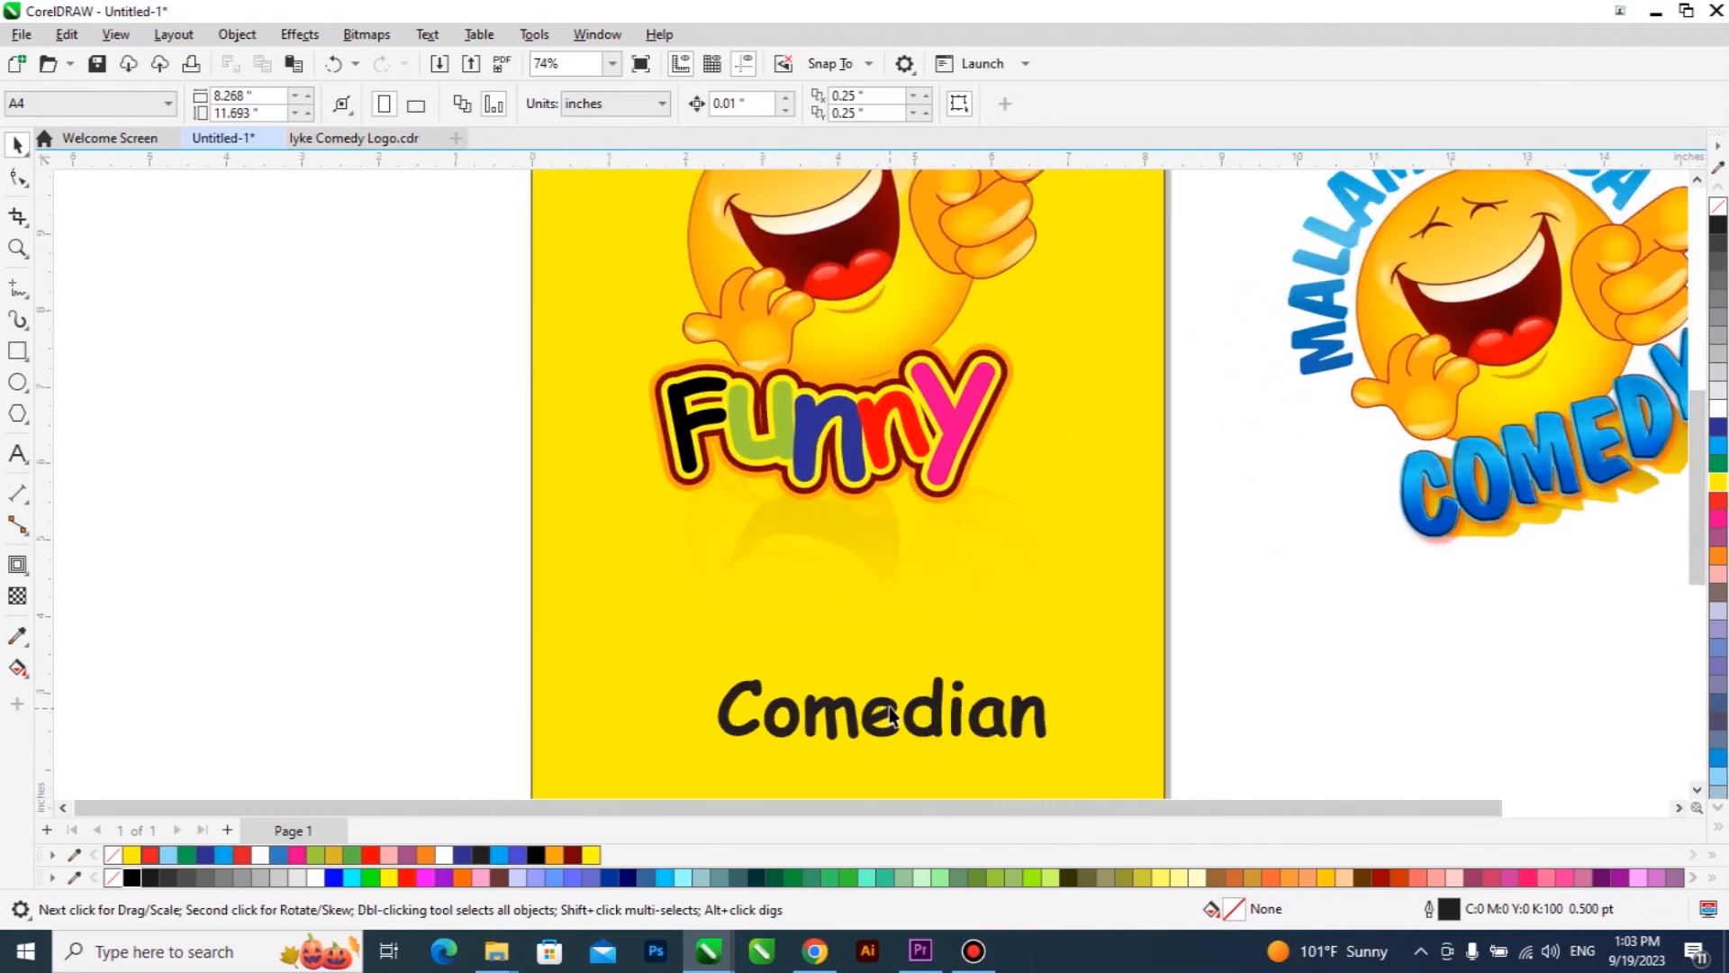
drag(854, 638, 827, 679)
click(855, 537)
scroll(854, 537, down, 1)
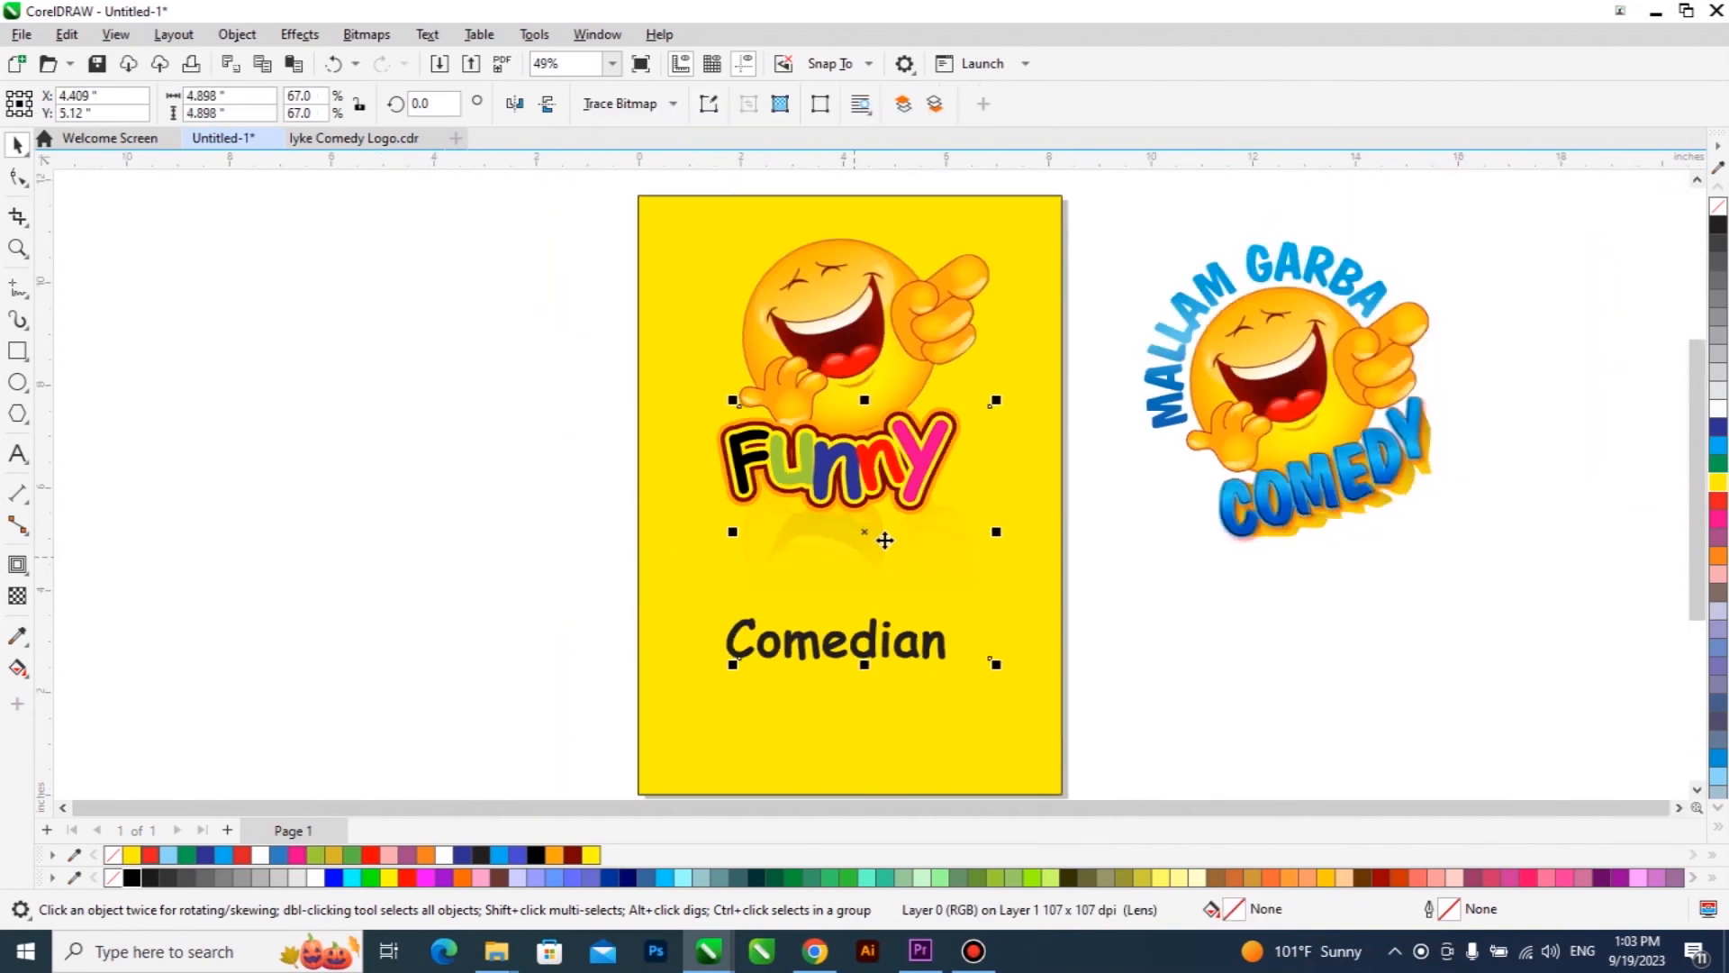
click(18, 596)
drag(843, 200, 849, 592)
drag(843, 200, 846, 329)
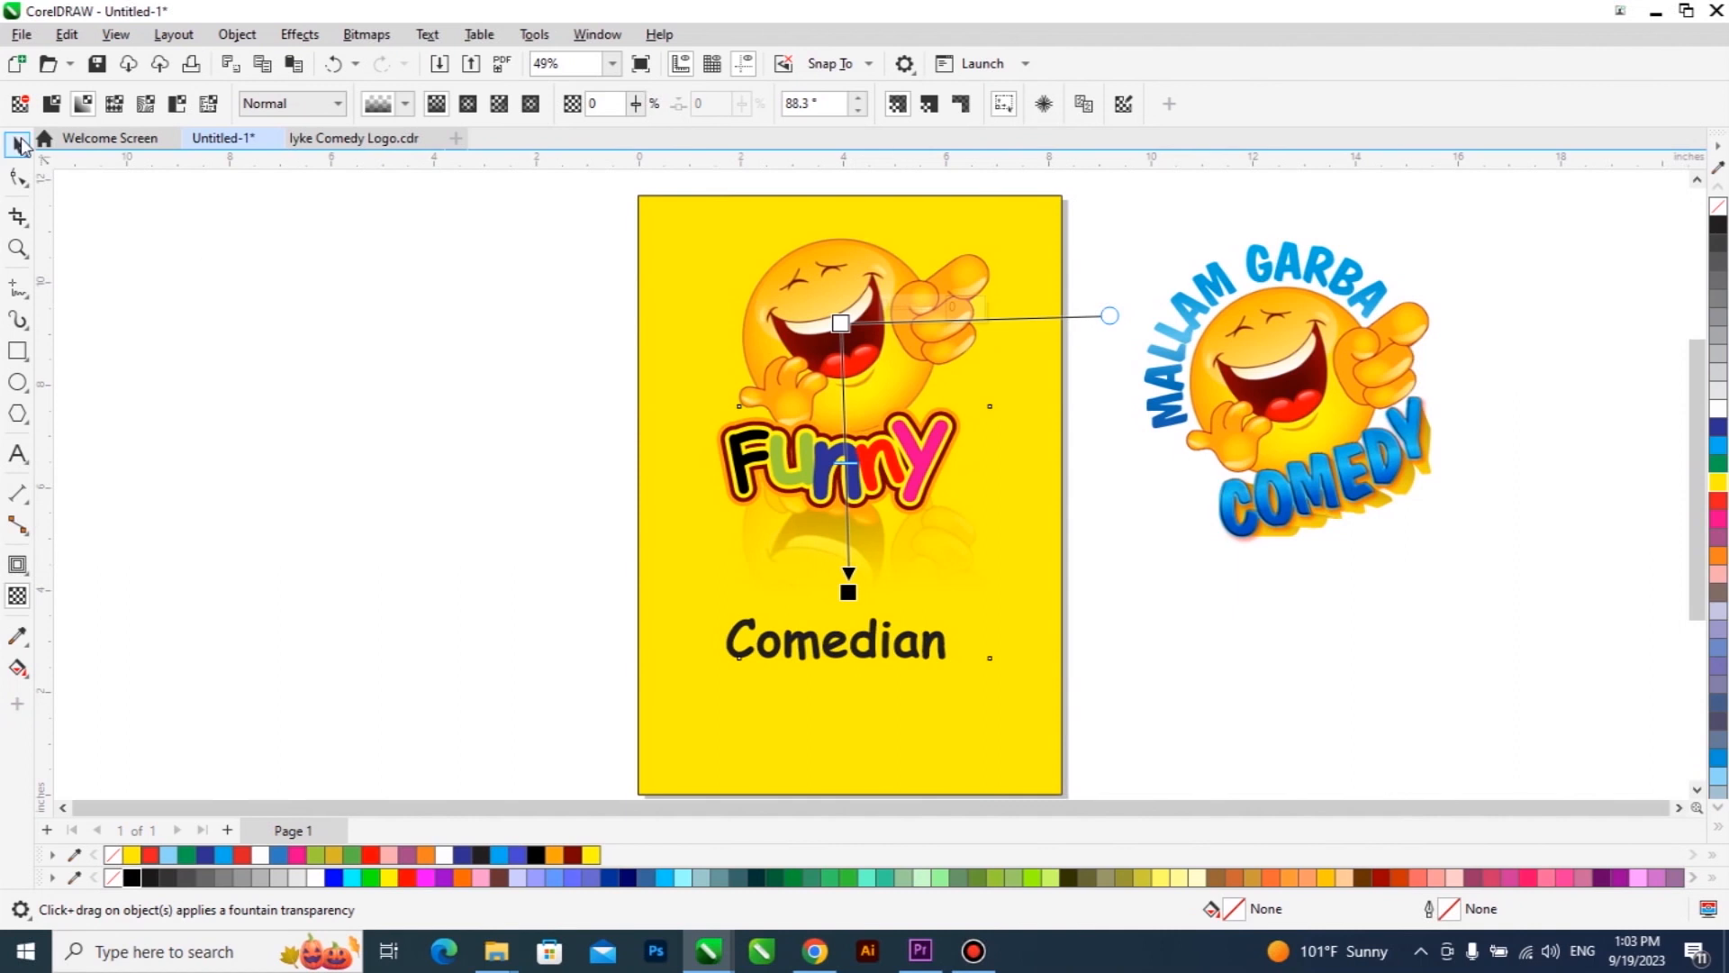
click(18, 144)
Step: Move the "Comedian" text to just below "Funny" and scale it down to about 28 pt
scroll(925, 596, up, 1)
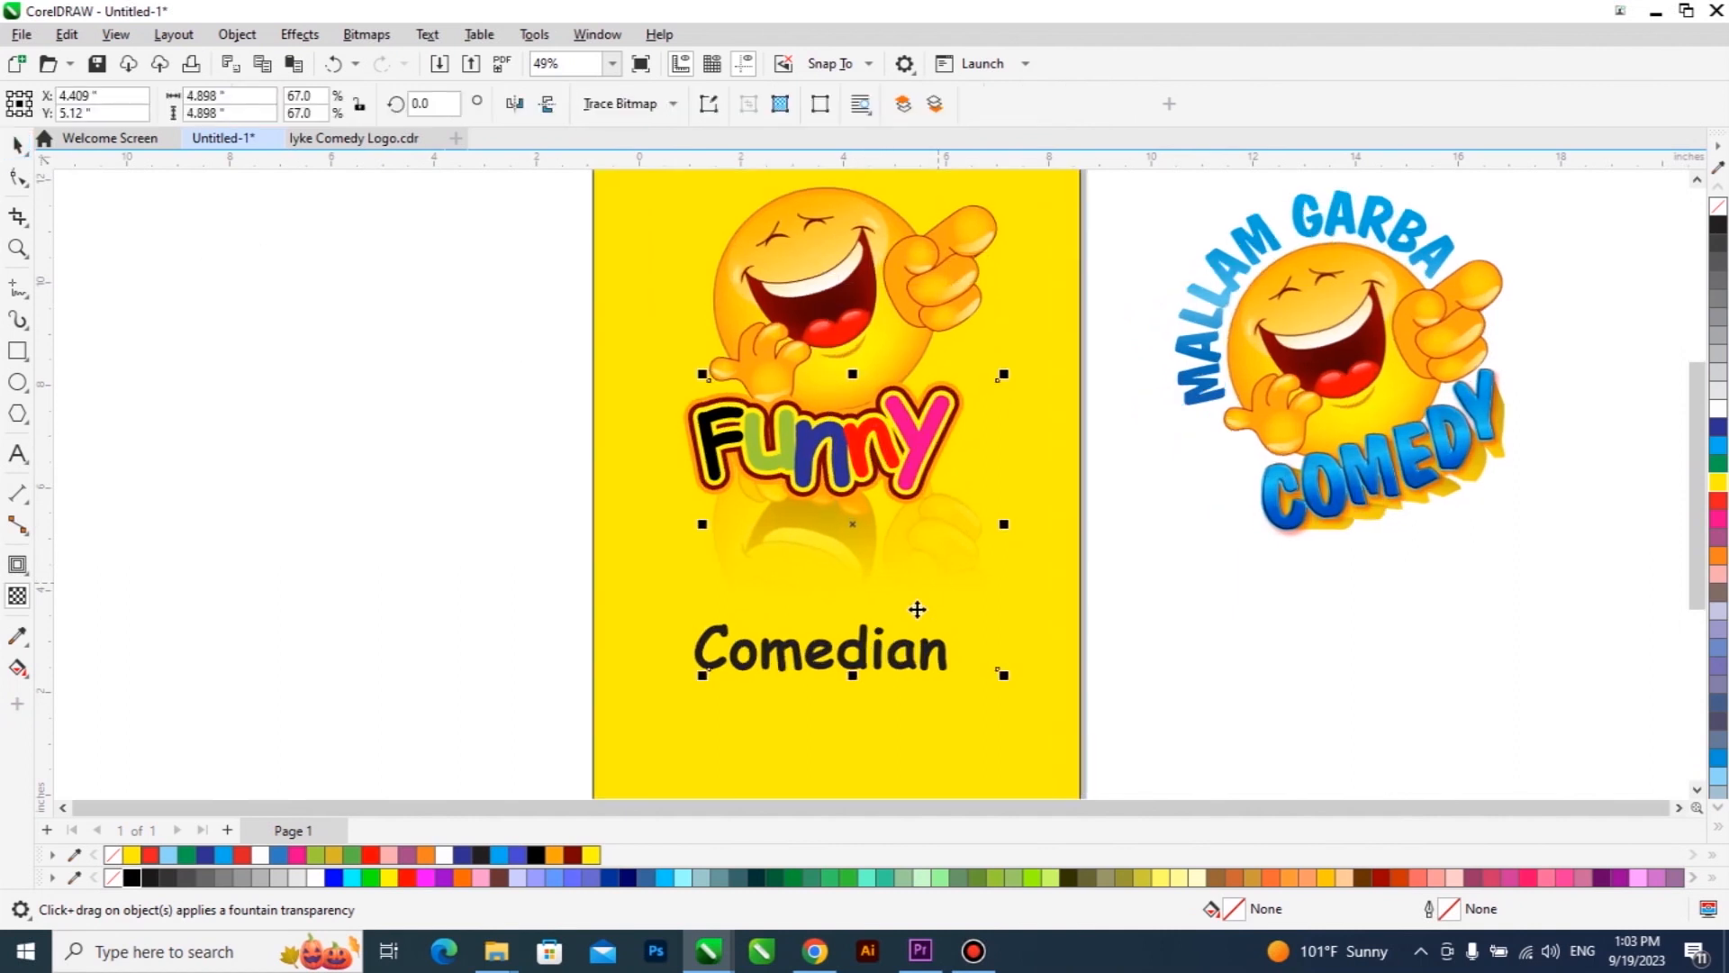
drag(855, 646, 832, 523)
drag(935, 562, 801, 524)
scroll(768, 511, up, 3)
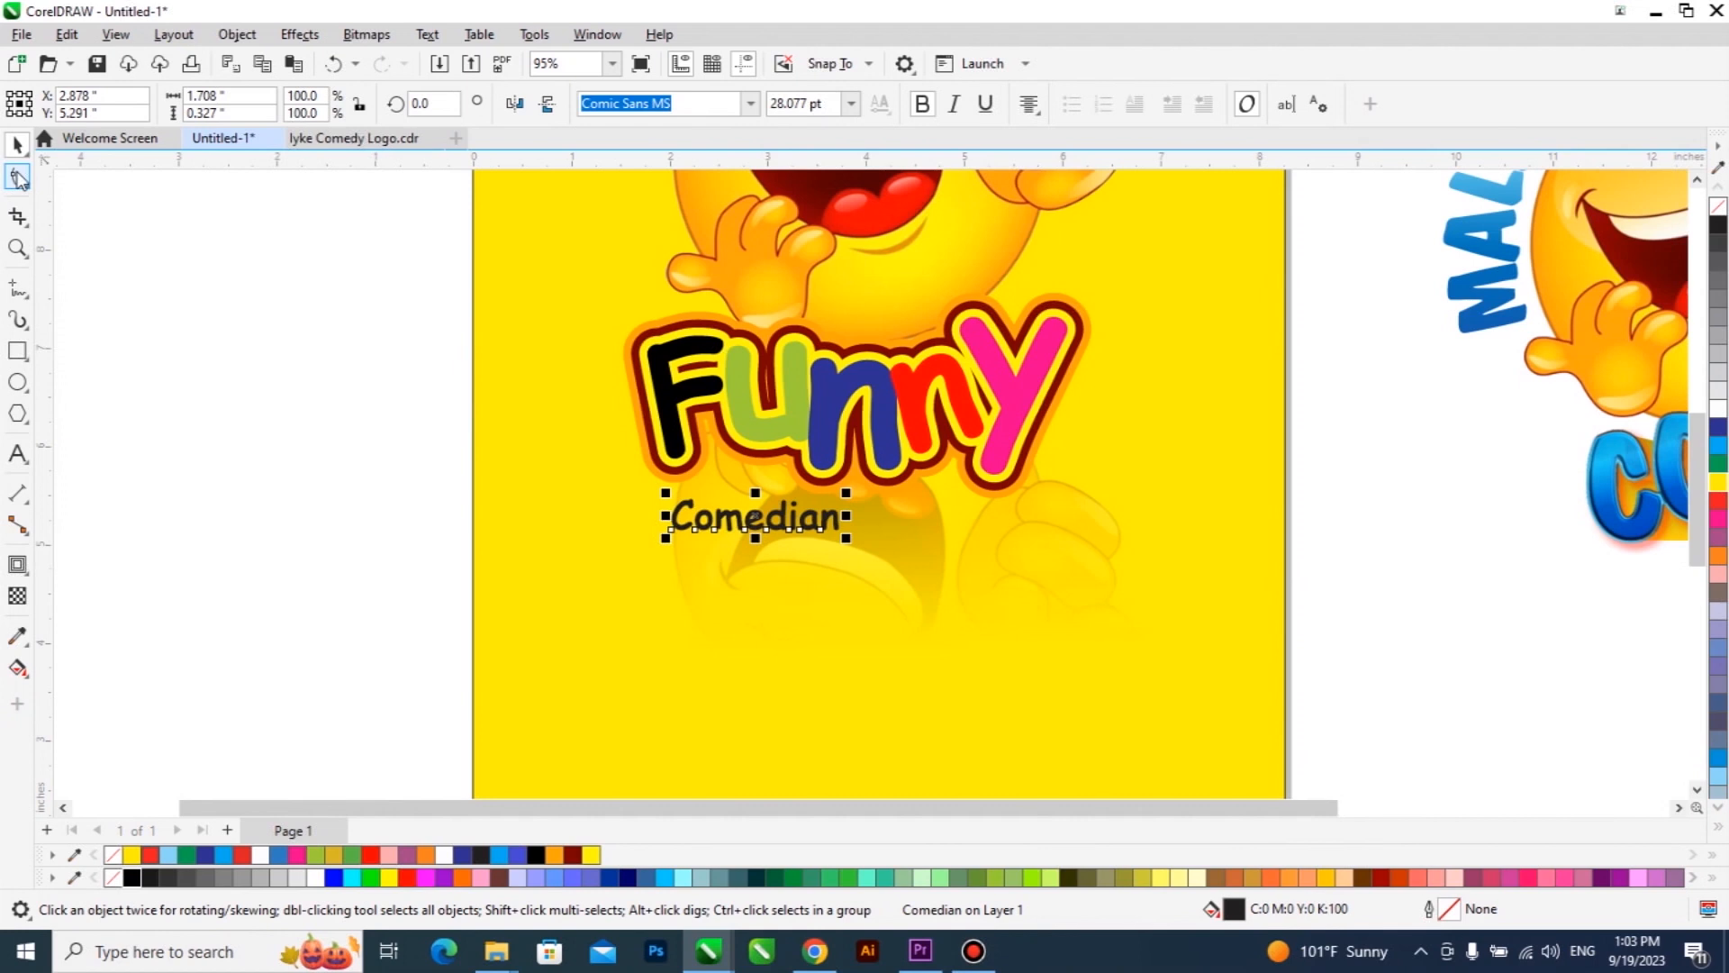
Step: Widen the letter spacing of the "Comedian" text with the Shape tool so it spans roughly the width of "Funny"
click(17, 177)
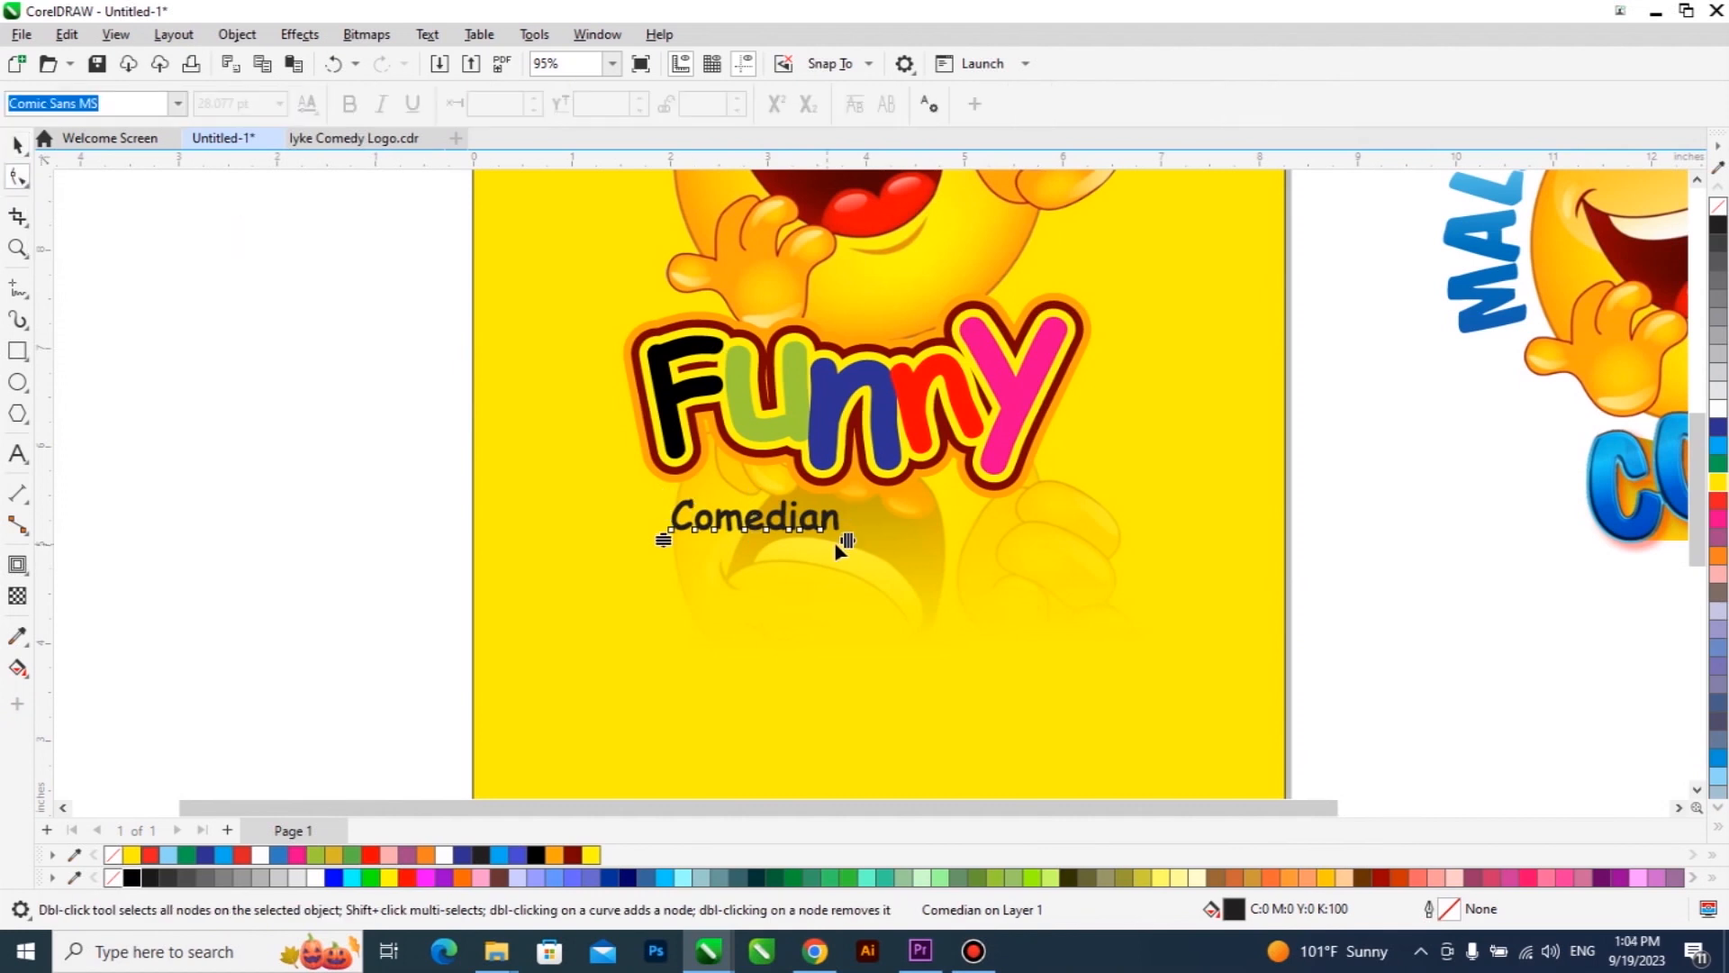
drag(889, 539, 1003, 548)
click(18, 144)
click(18, 144)
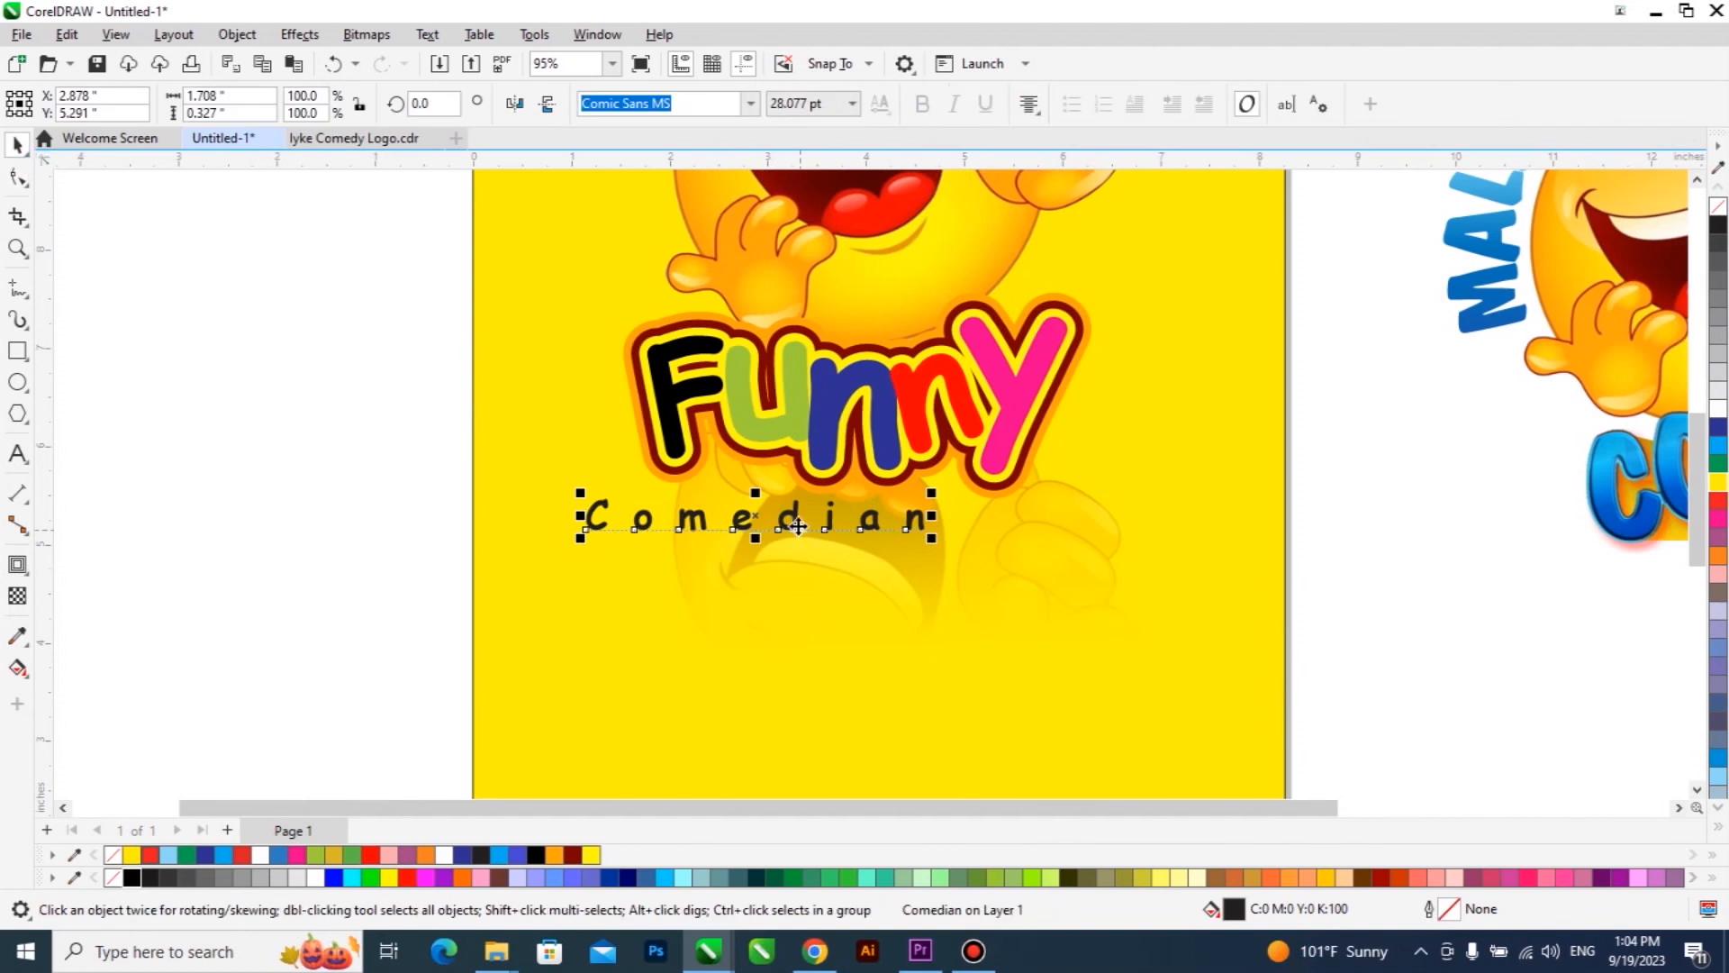
Step: Undo the move and the widened letter spacing of the "Comedian" text, and set its alignment to Left
click(865, 518)
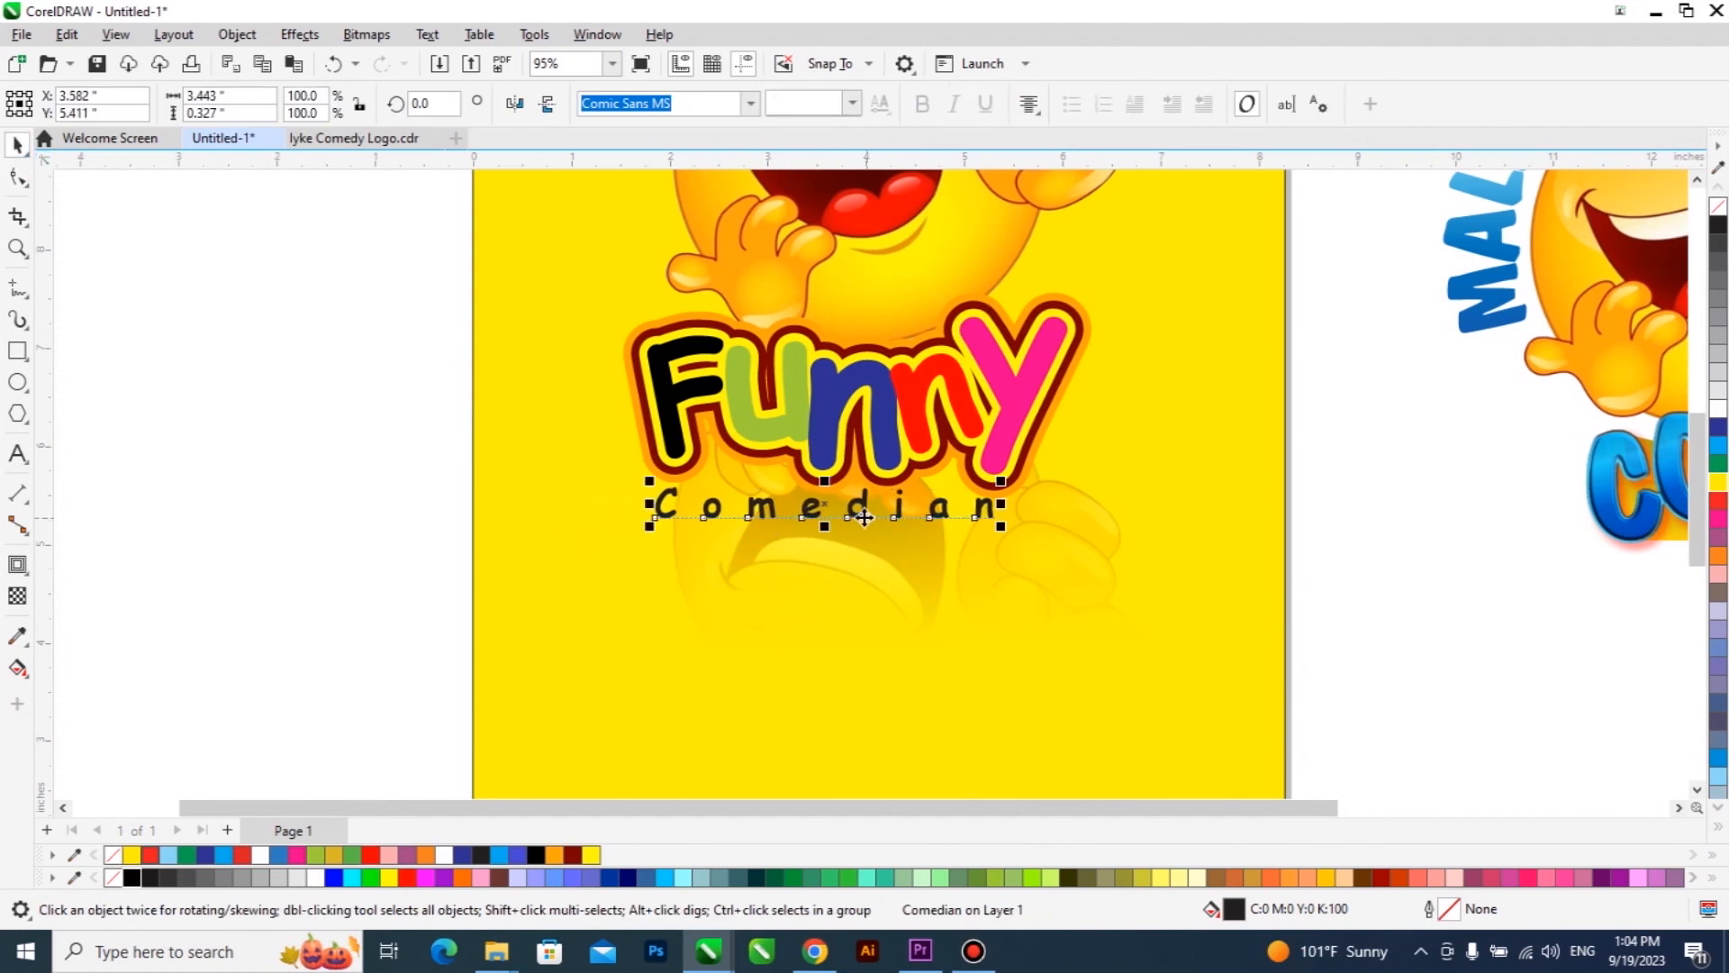
key(ctrl+z)
click(18, 177)
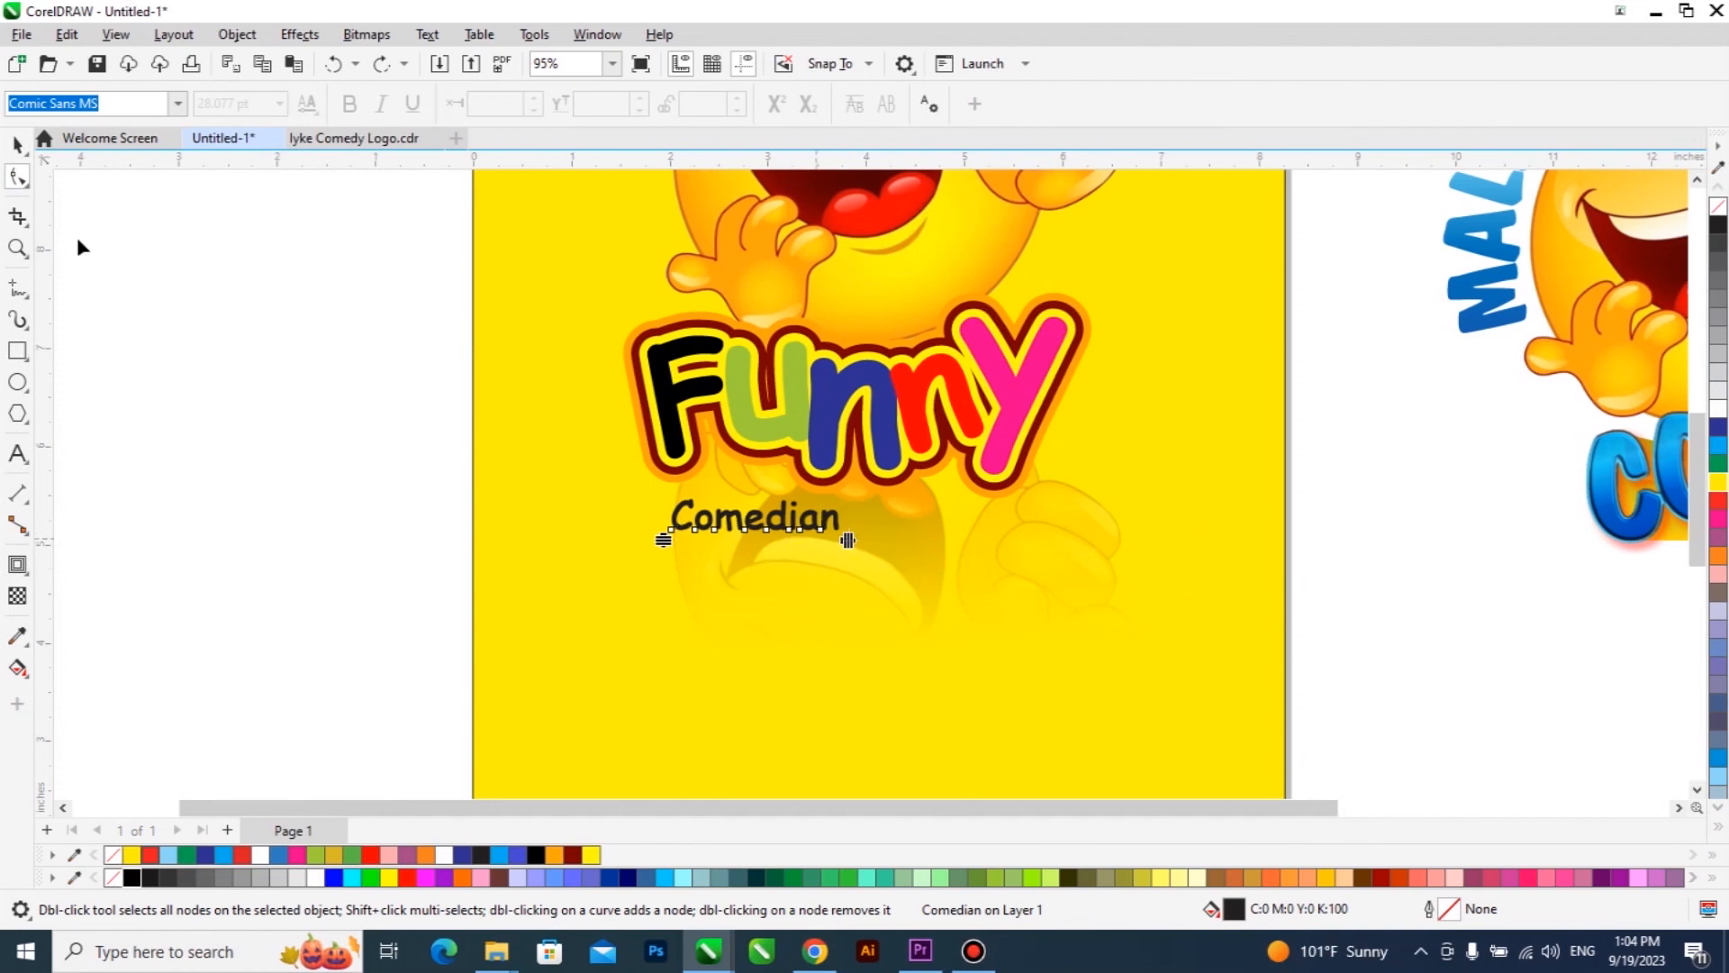
click(16, 146)
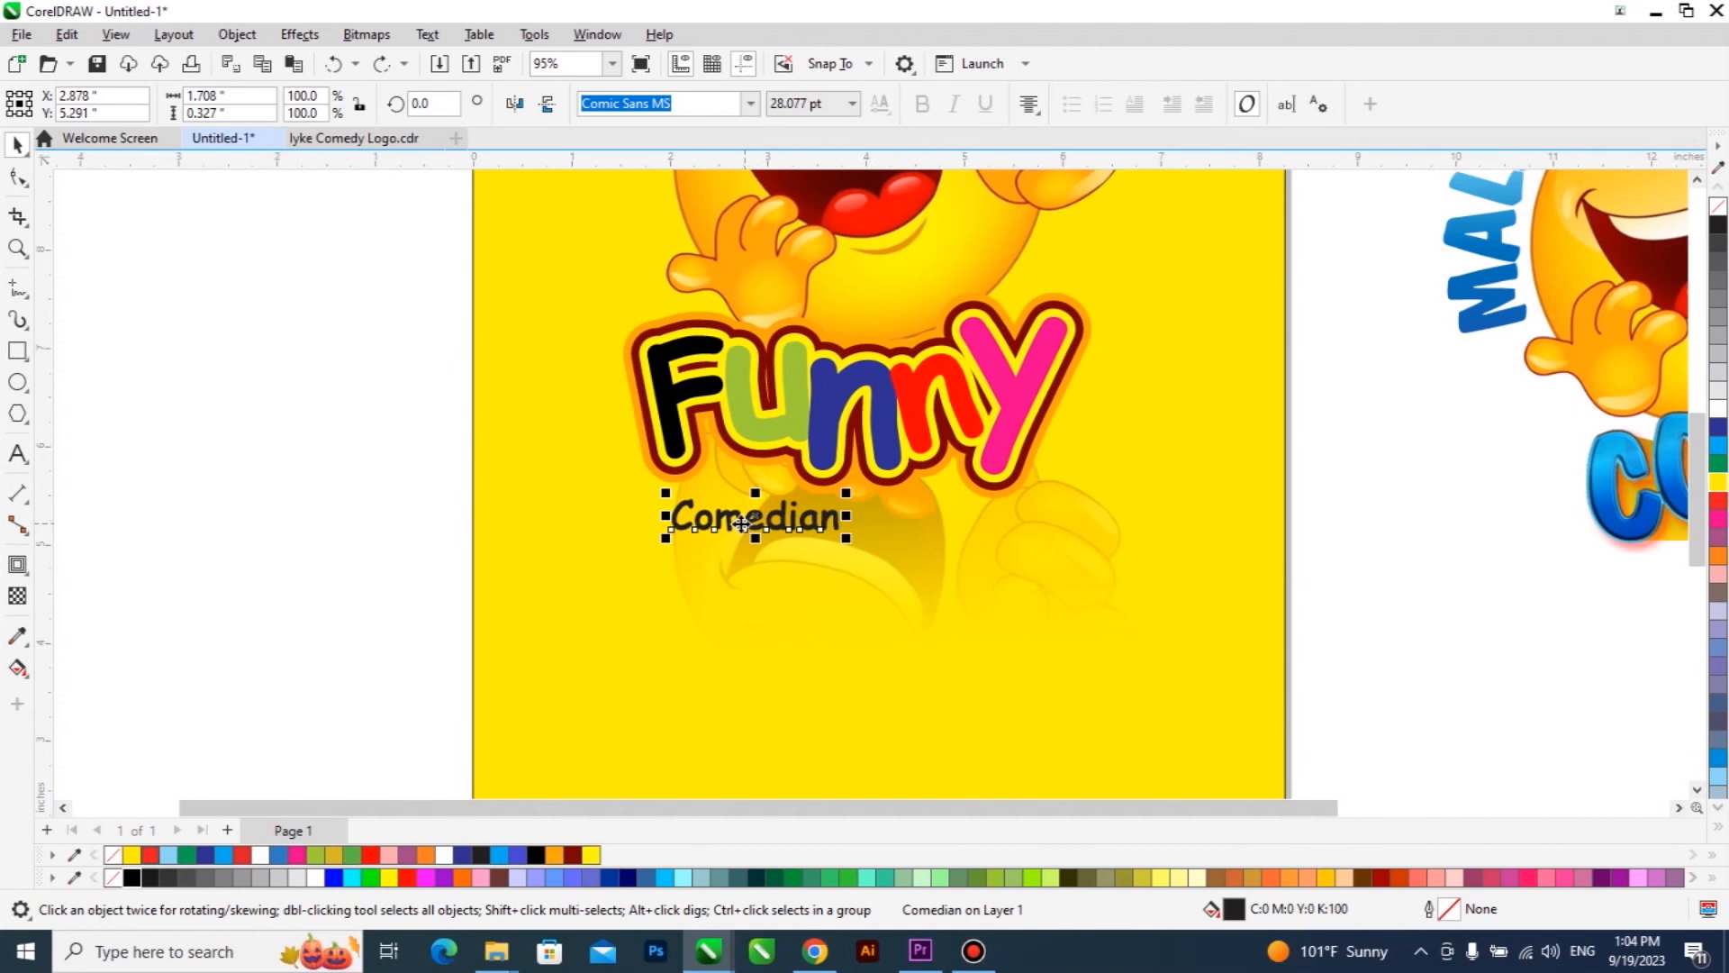
click(1041, 116)
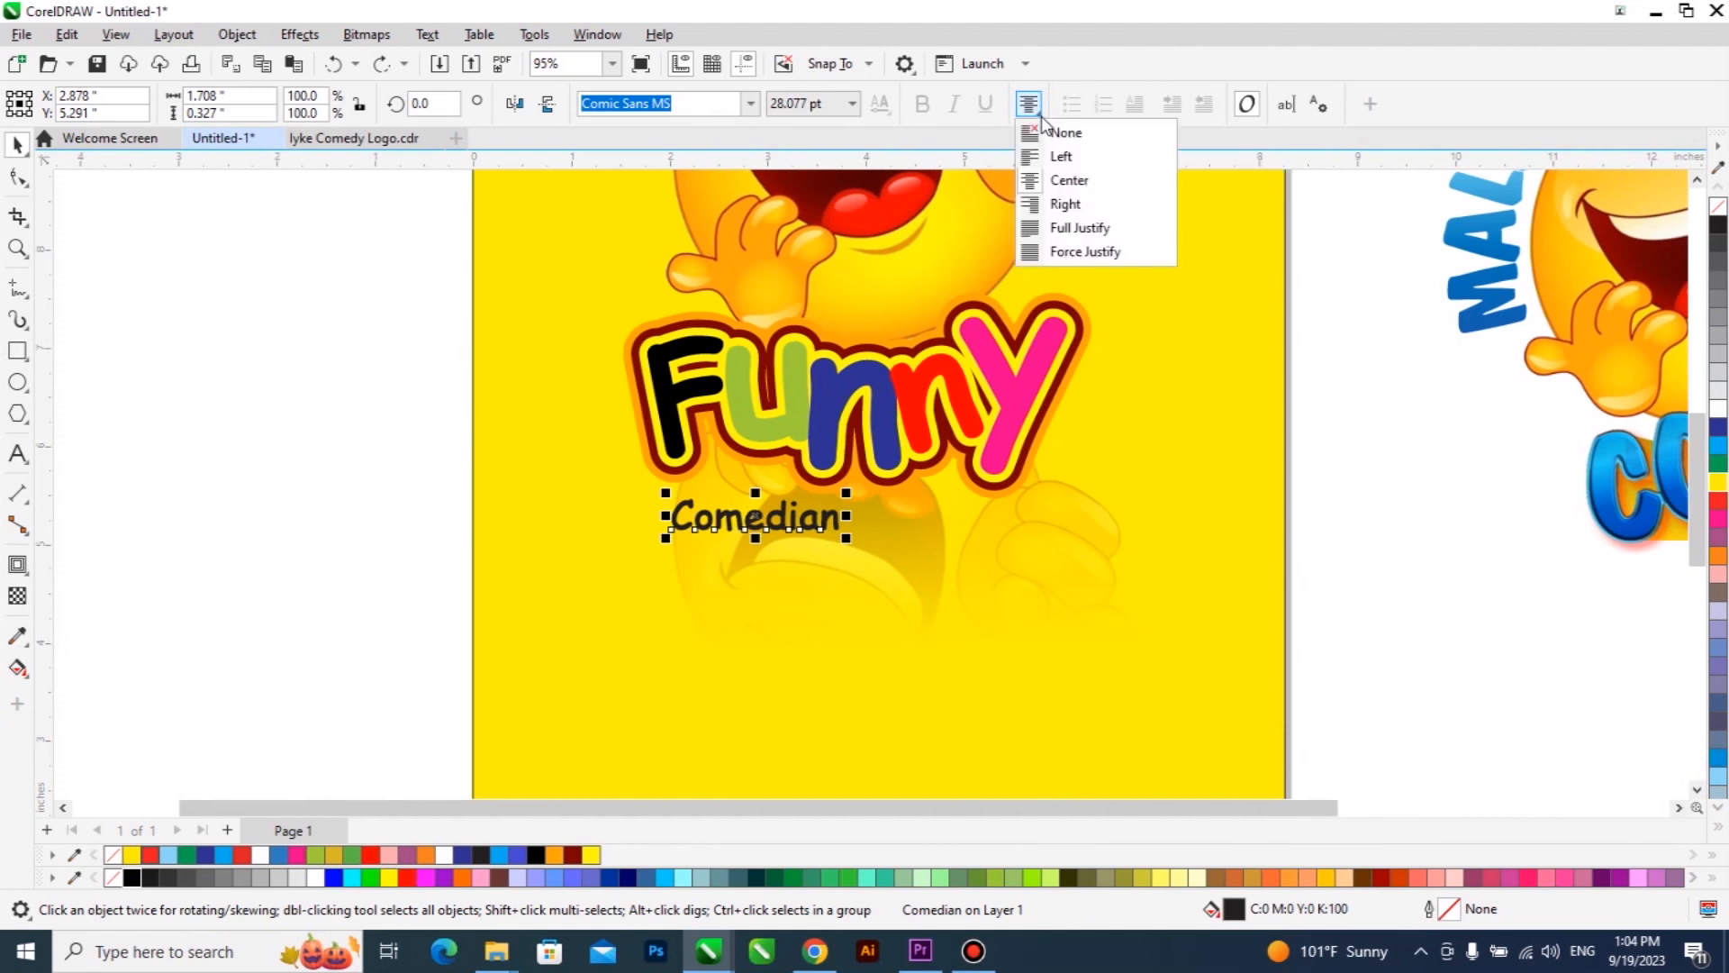
click(1062, 156)
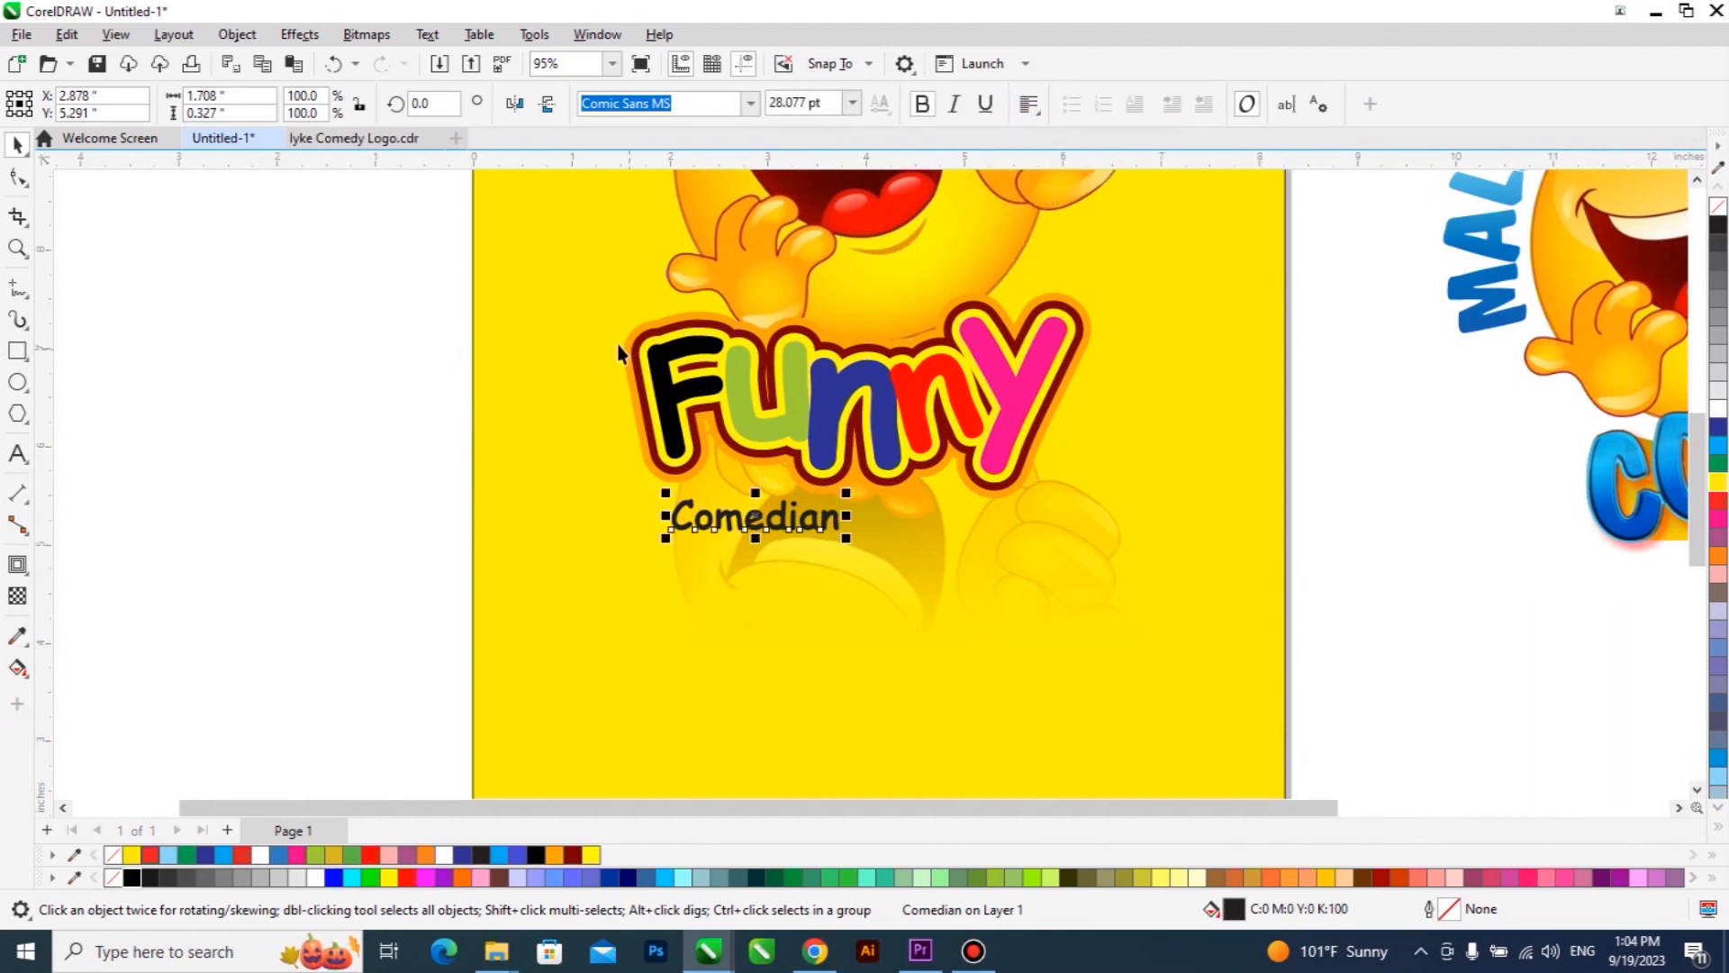
Step: Widen the letter spacing of "Comedian" until it is about 2.97 inches wide and position it just beneath "Funny"
click(18, 177)
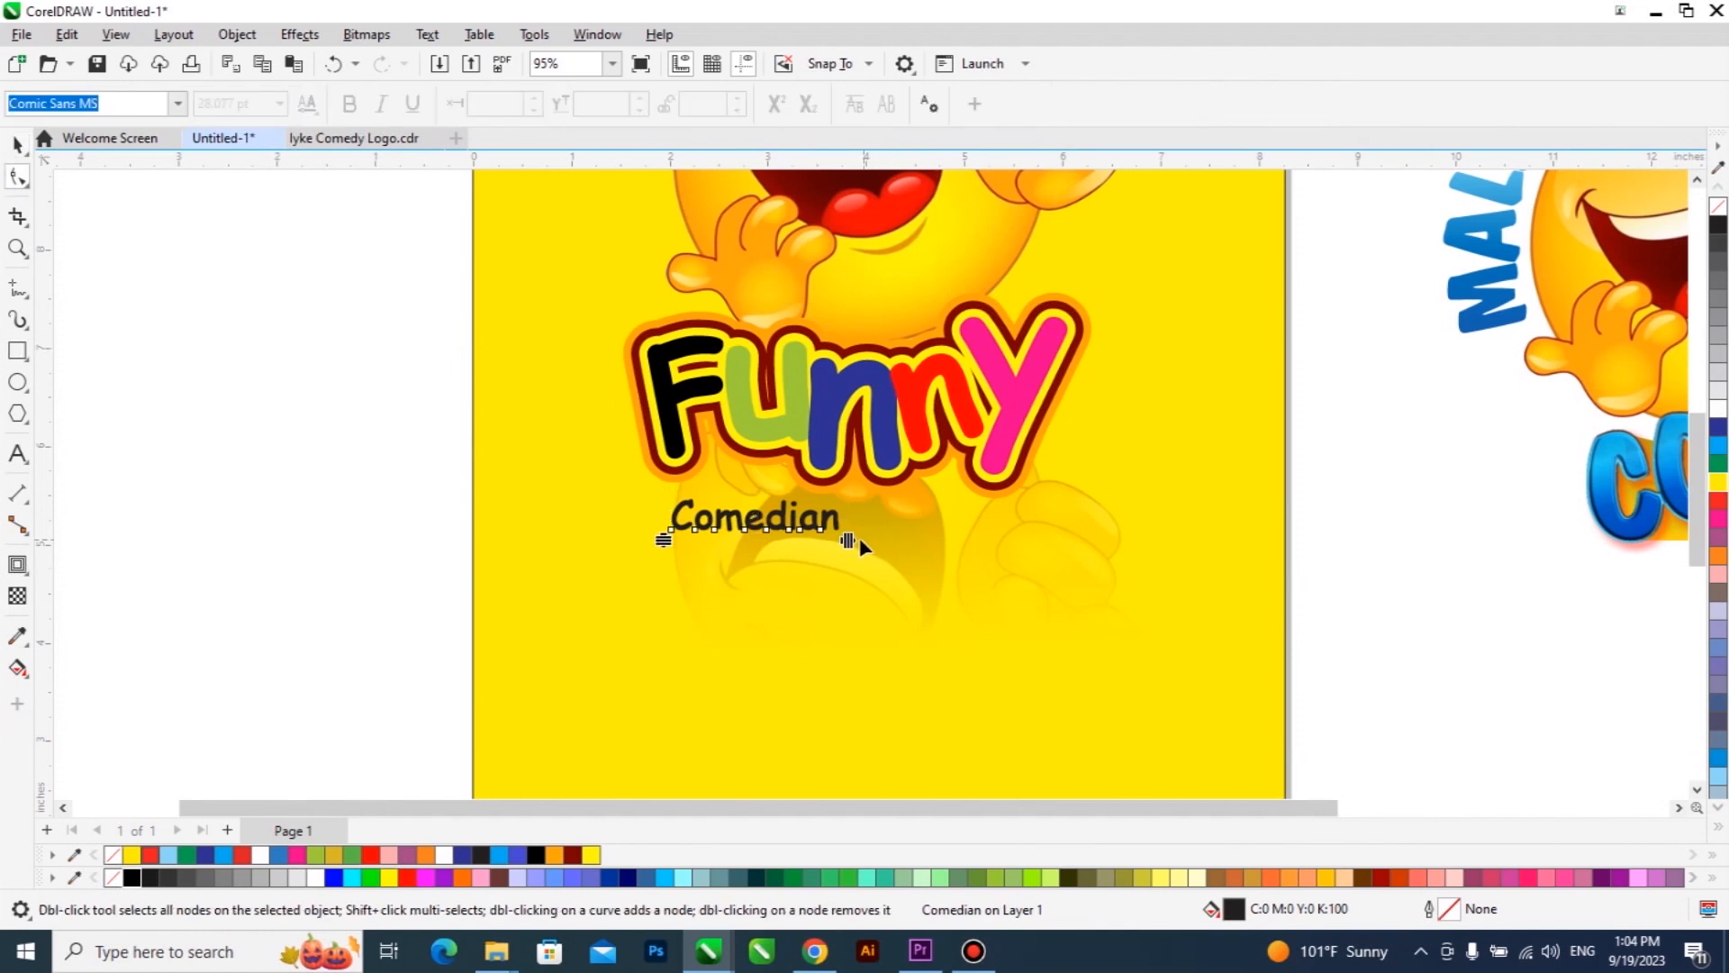
drag(847, 541, 970, 540)
click(17, 144)
click(854, 516)
Step: Fill the "Comedian" text with RGB black (#000000)
click(130, 879)
scroll(959, 444, down, 4)
scroll(959, 444, up, 3)
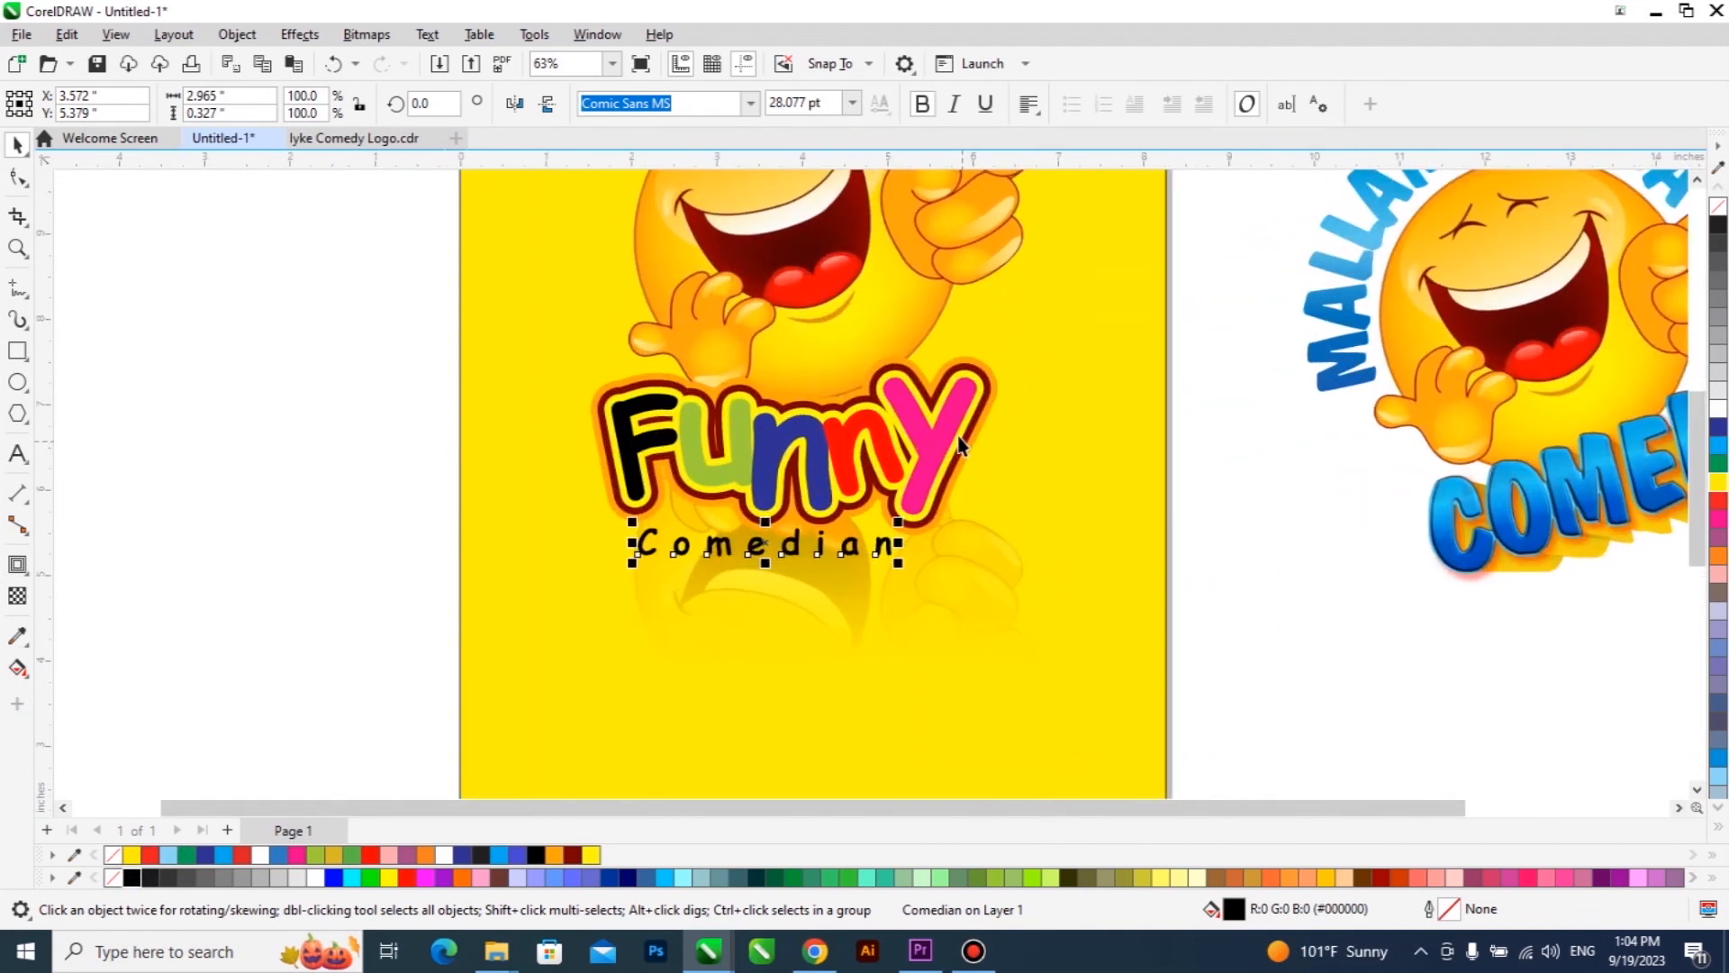
scroll(959, 444, up, 3)
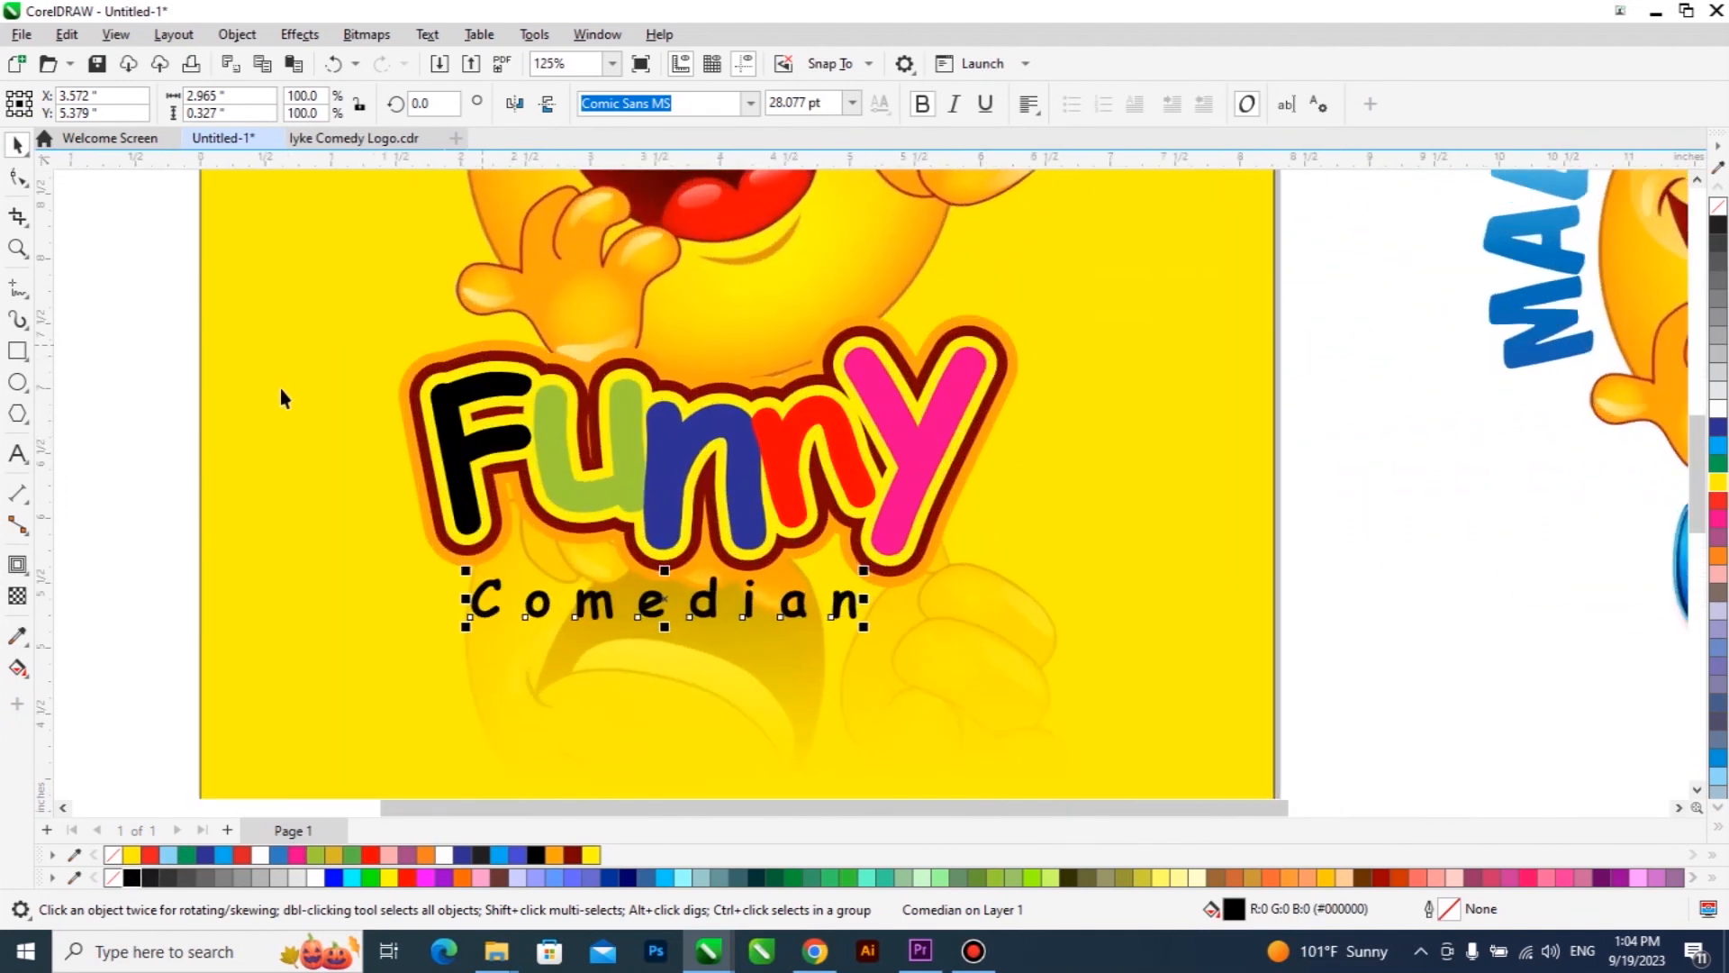
click(25, 573)
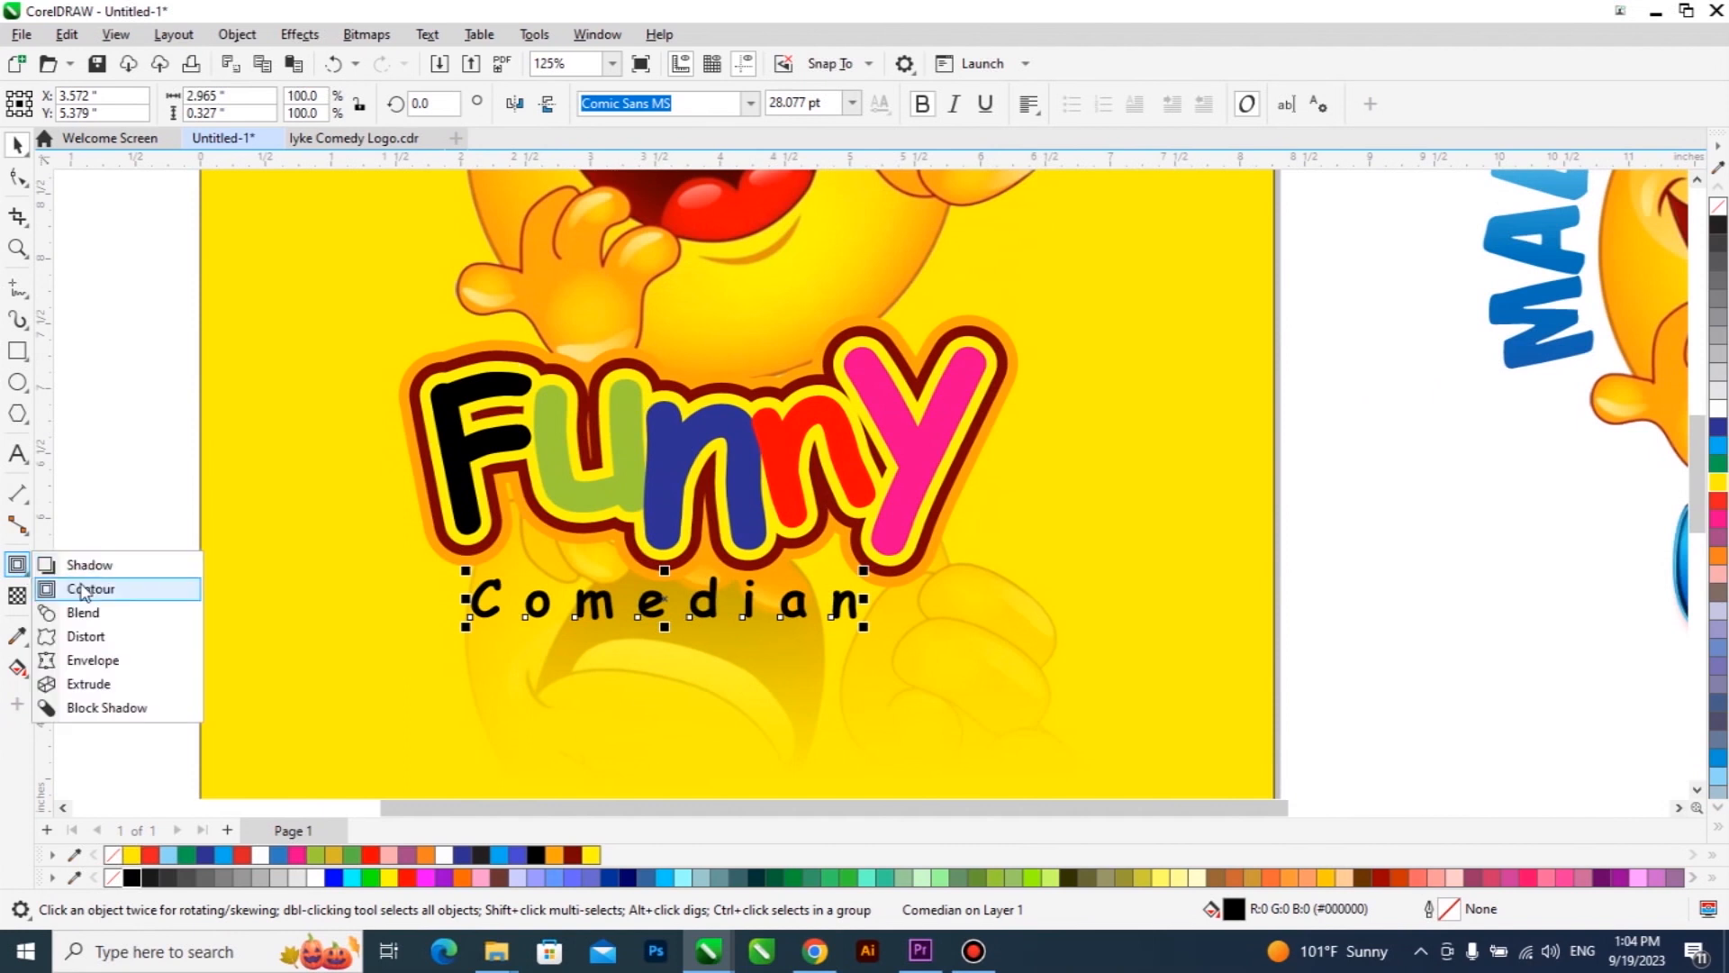
click(20, 147)
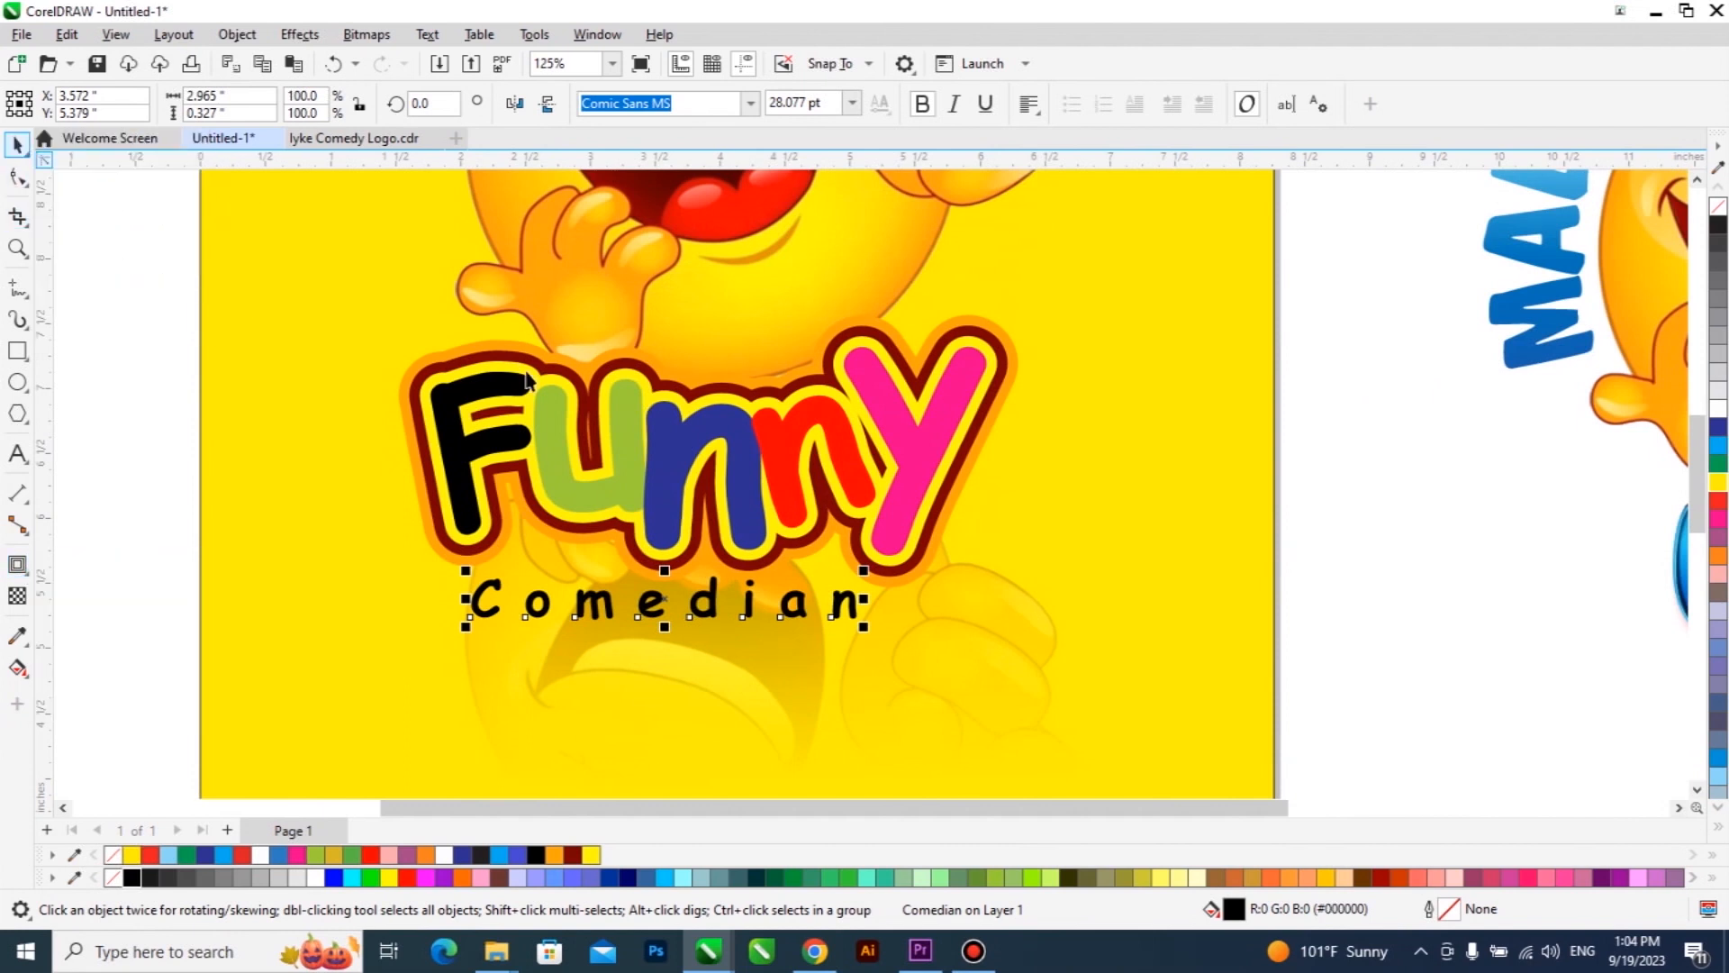
Step: Apply the Small Glow shadow preset to the orange outer contour of "Funny"
click(482, 354)
scroll(435, 347, up, 3)
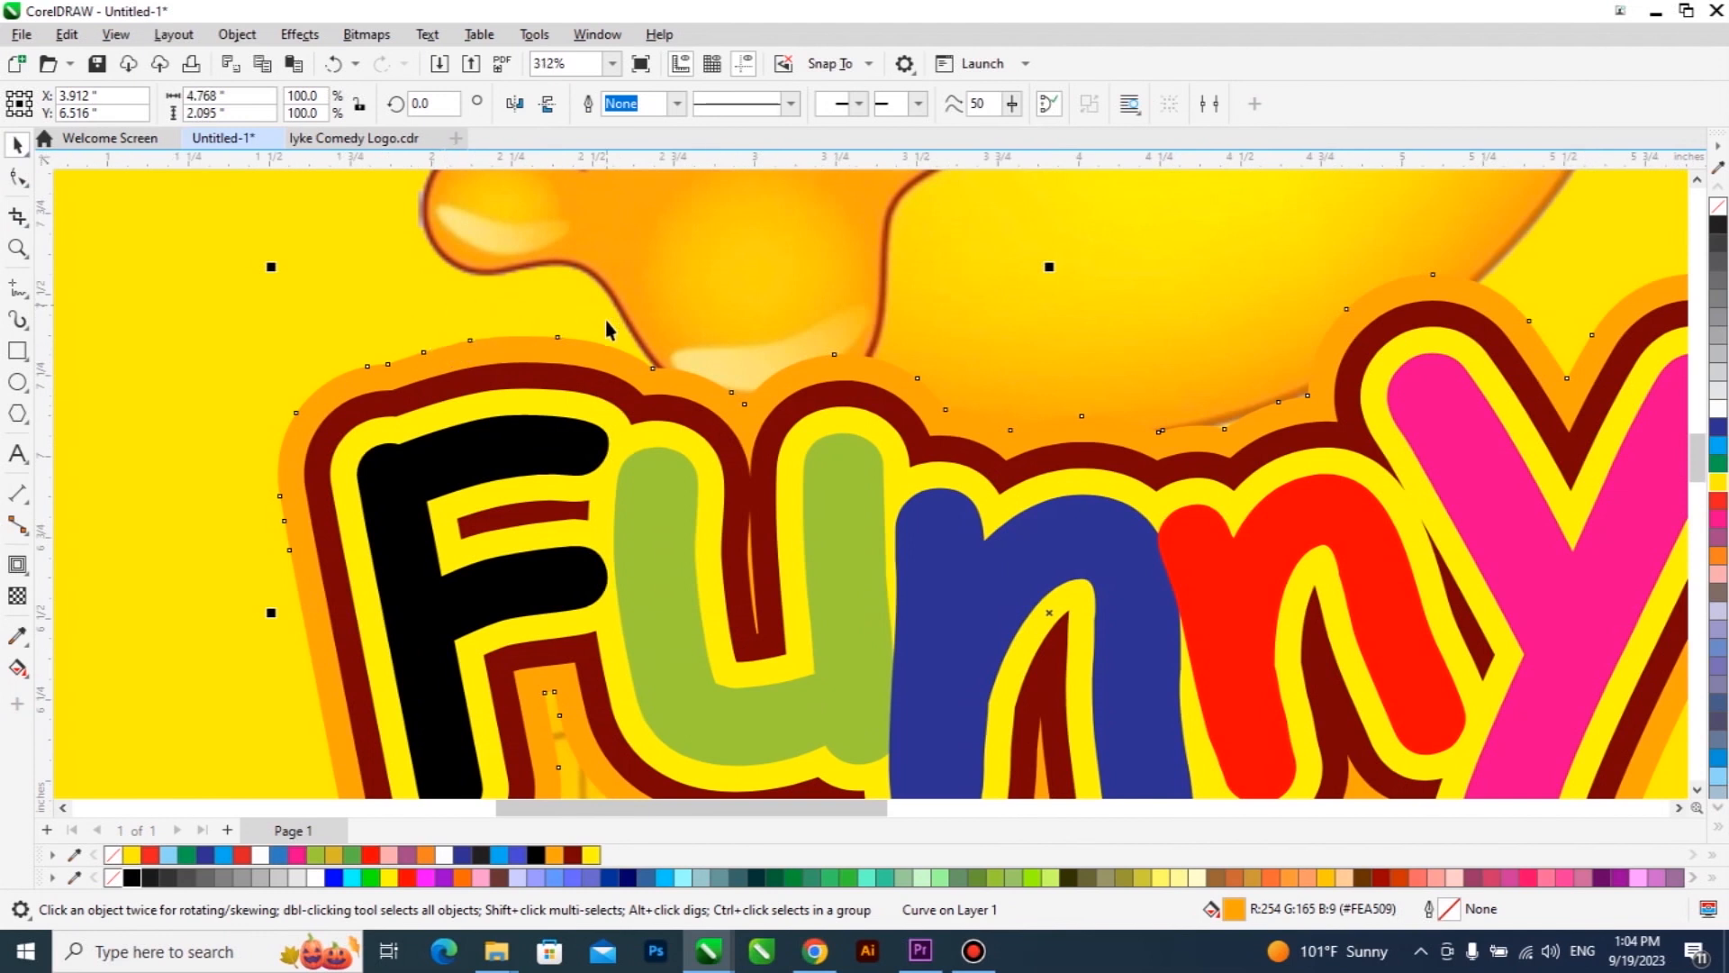
scroll(609, 331, down, 2)
click(17, 564)
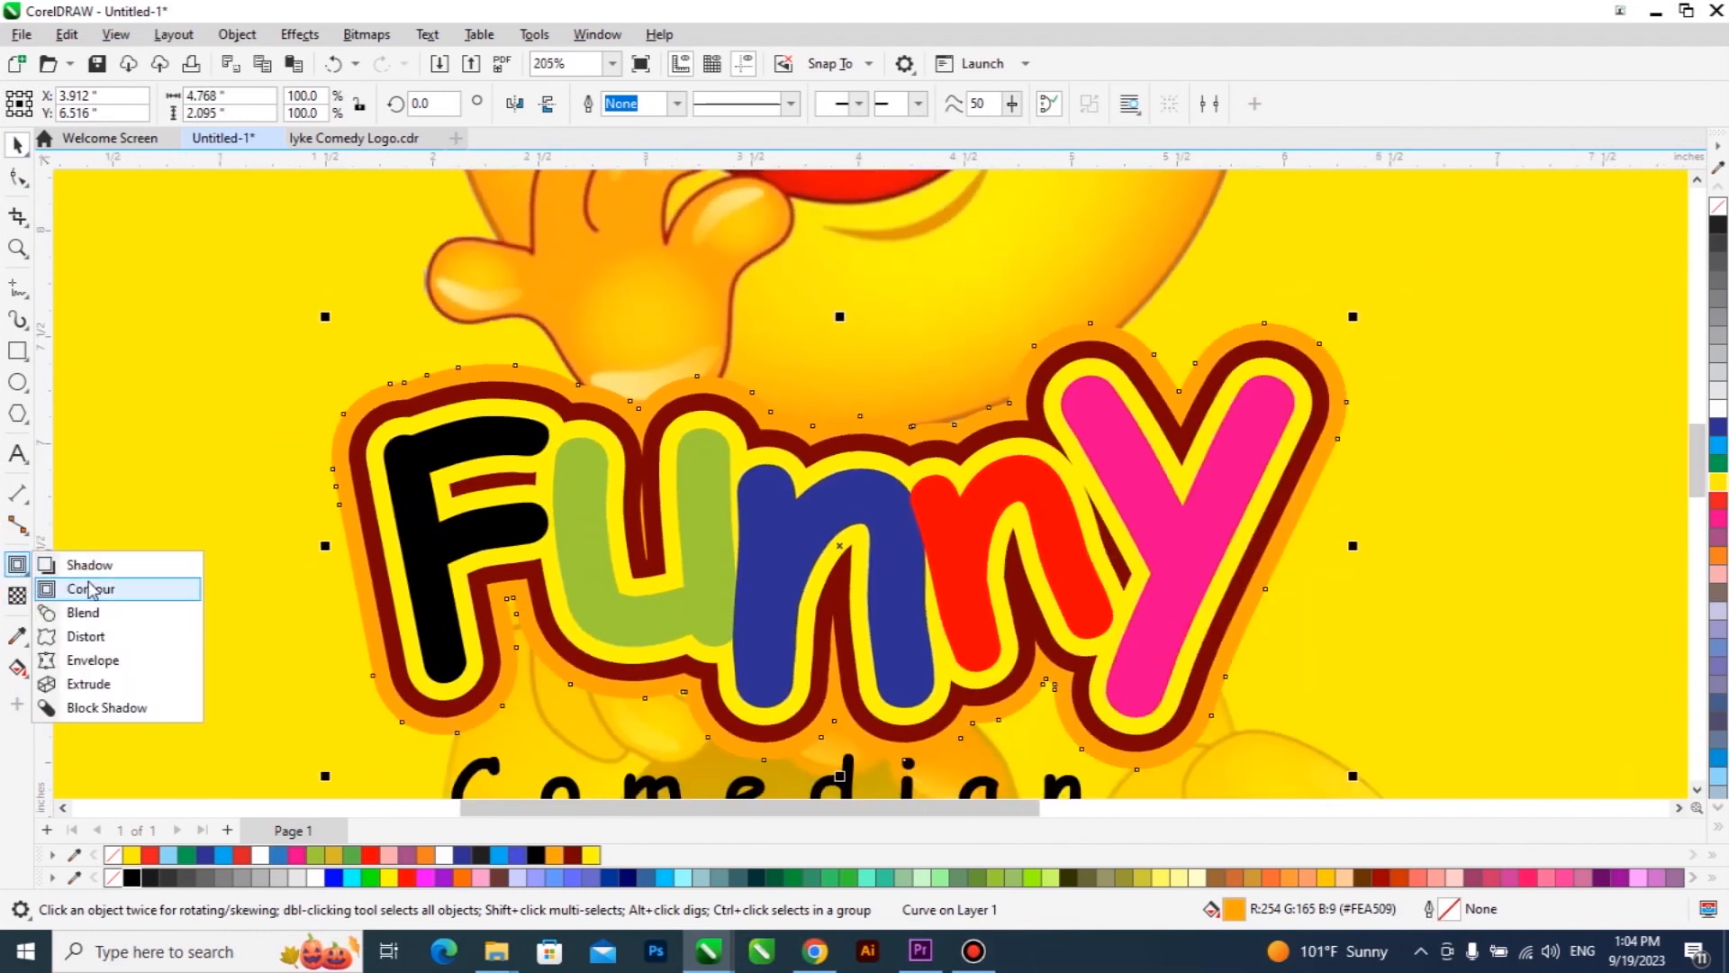
click(111, 567)
scroll(695, 451, down, 2)
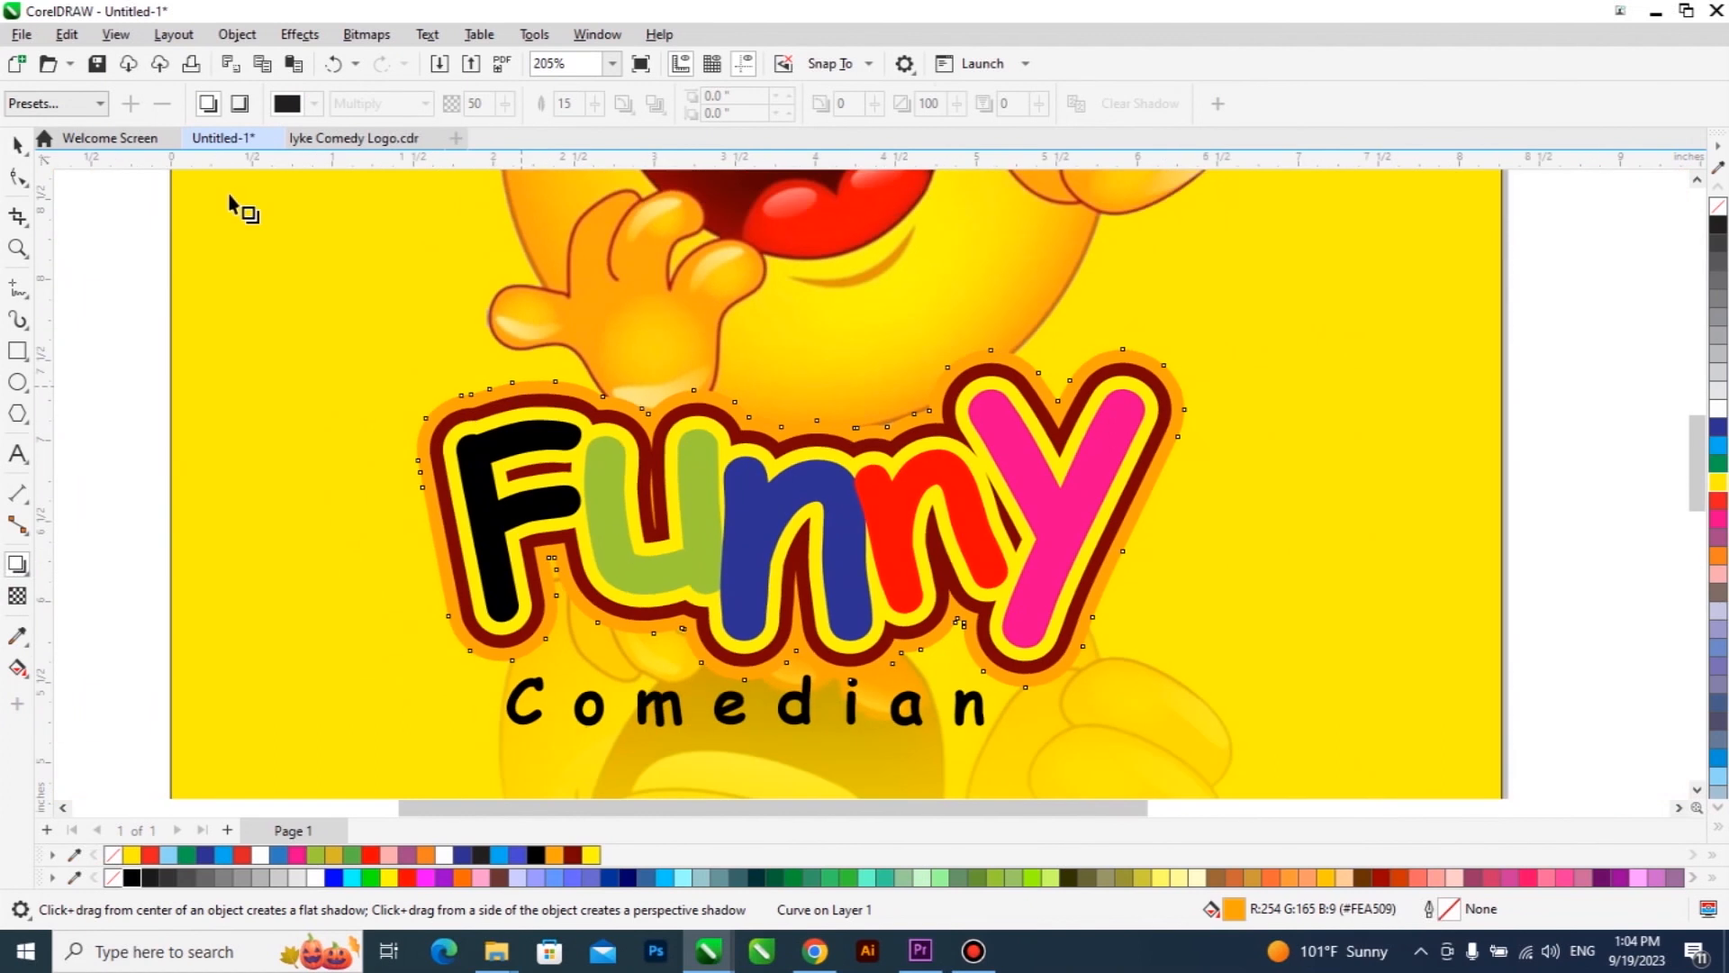
click(54, 103)
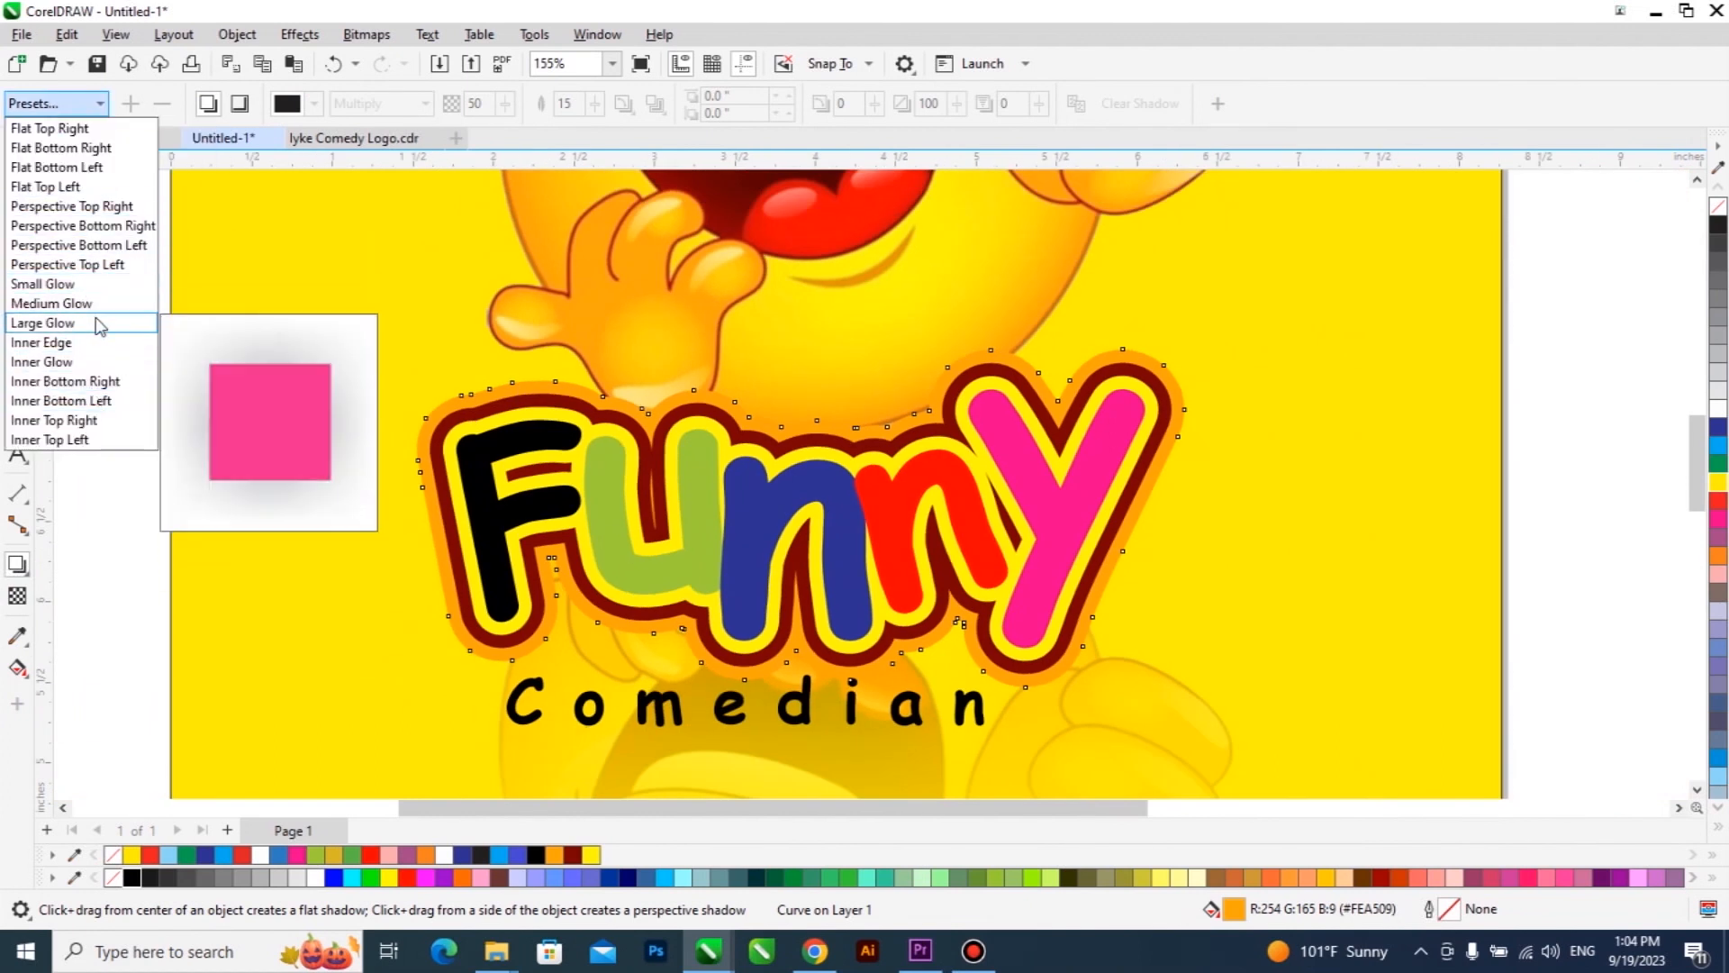
click(101, 288)
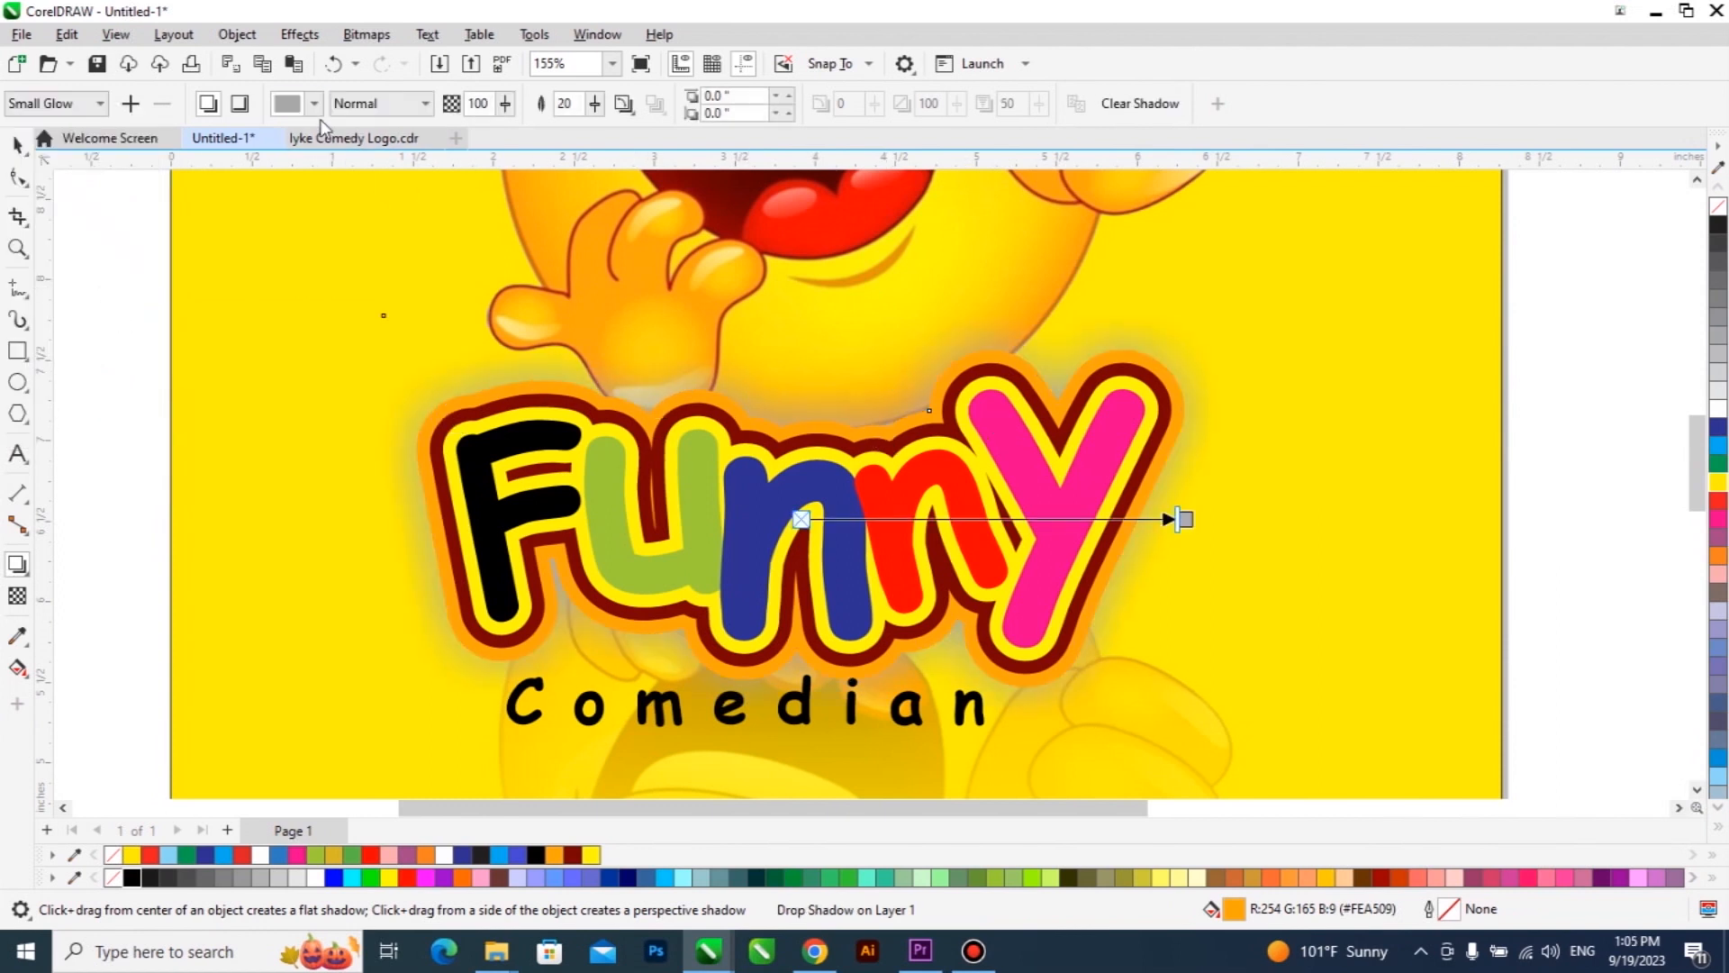
Step: Set the glow colour around "Funny" to the red sampled from the emoji's tongue (#EC0A03)
click(315, 104)
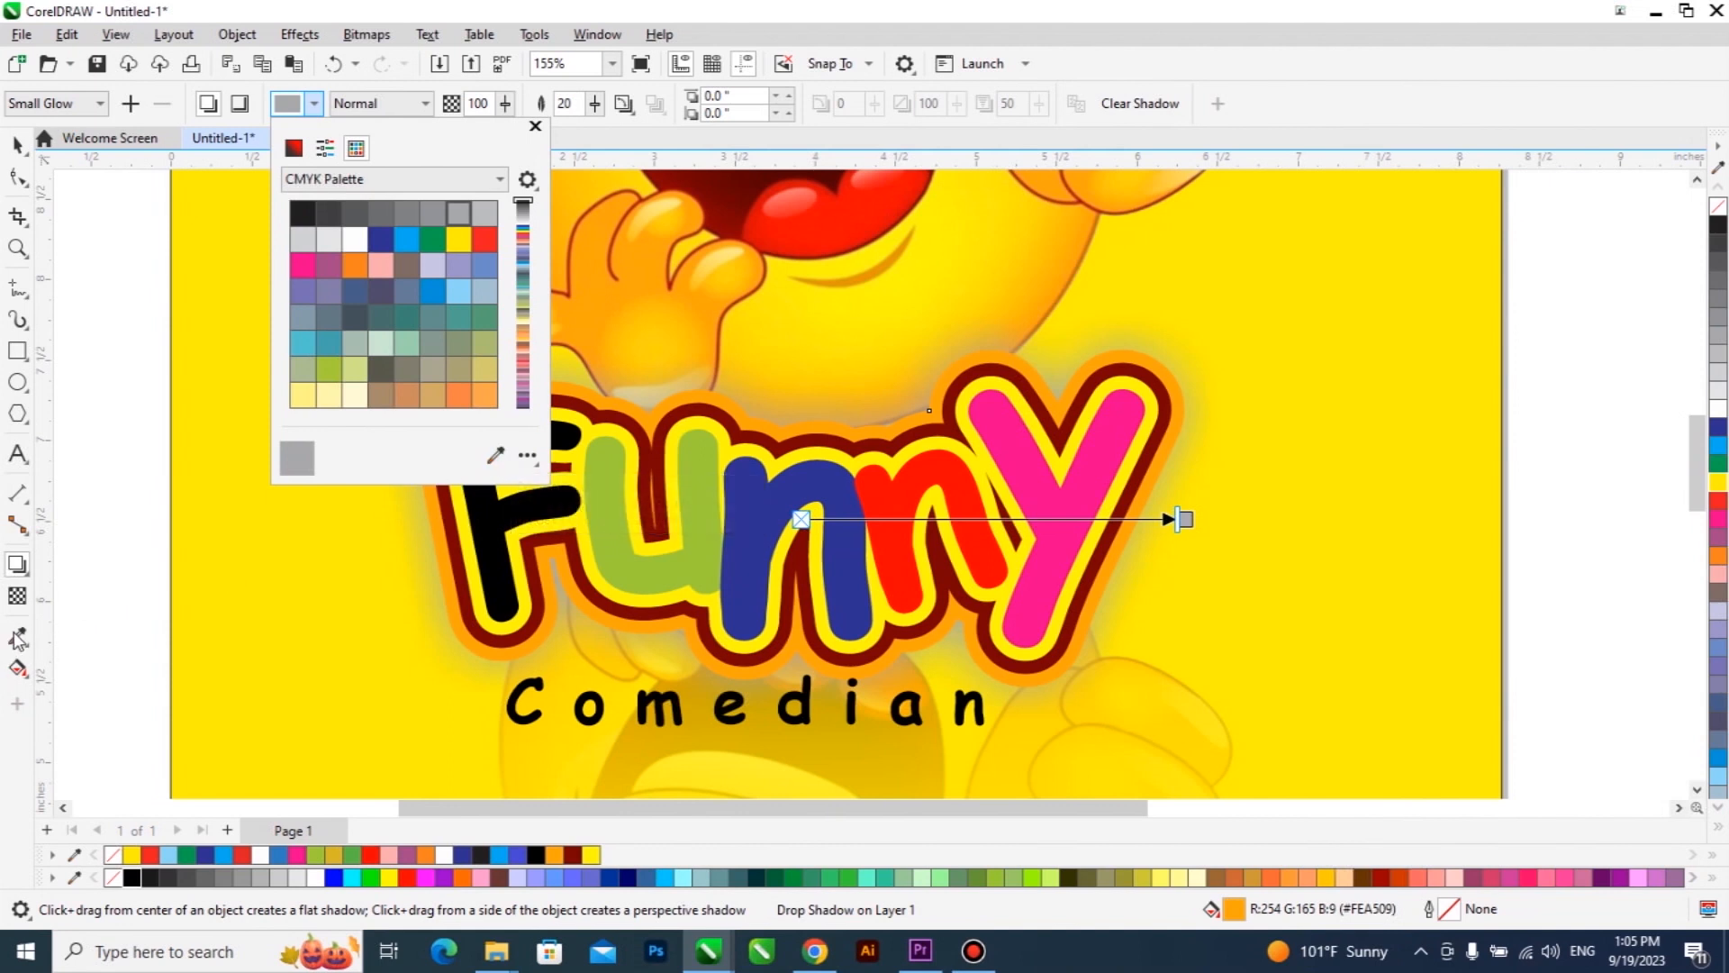
click(497, 453)
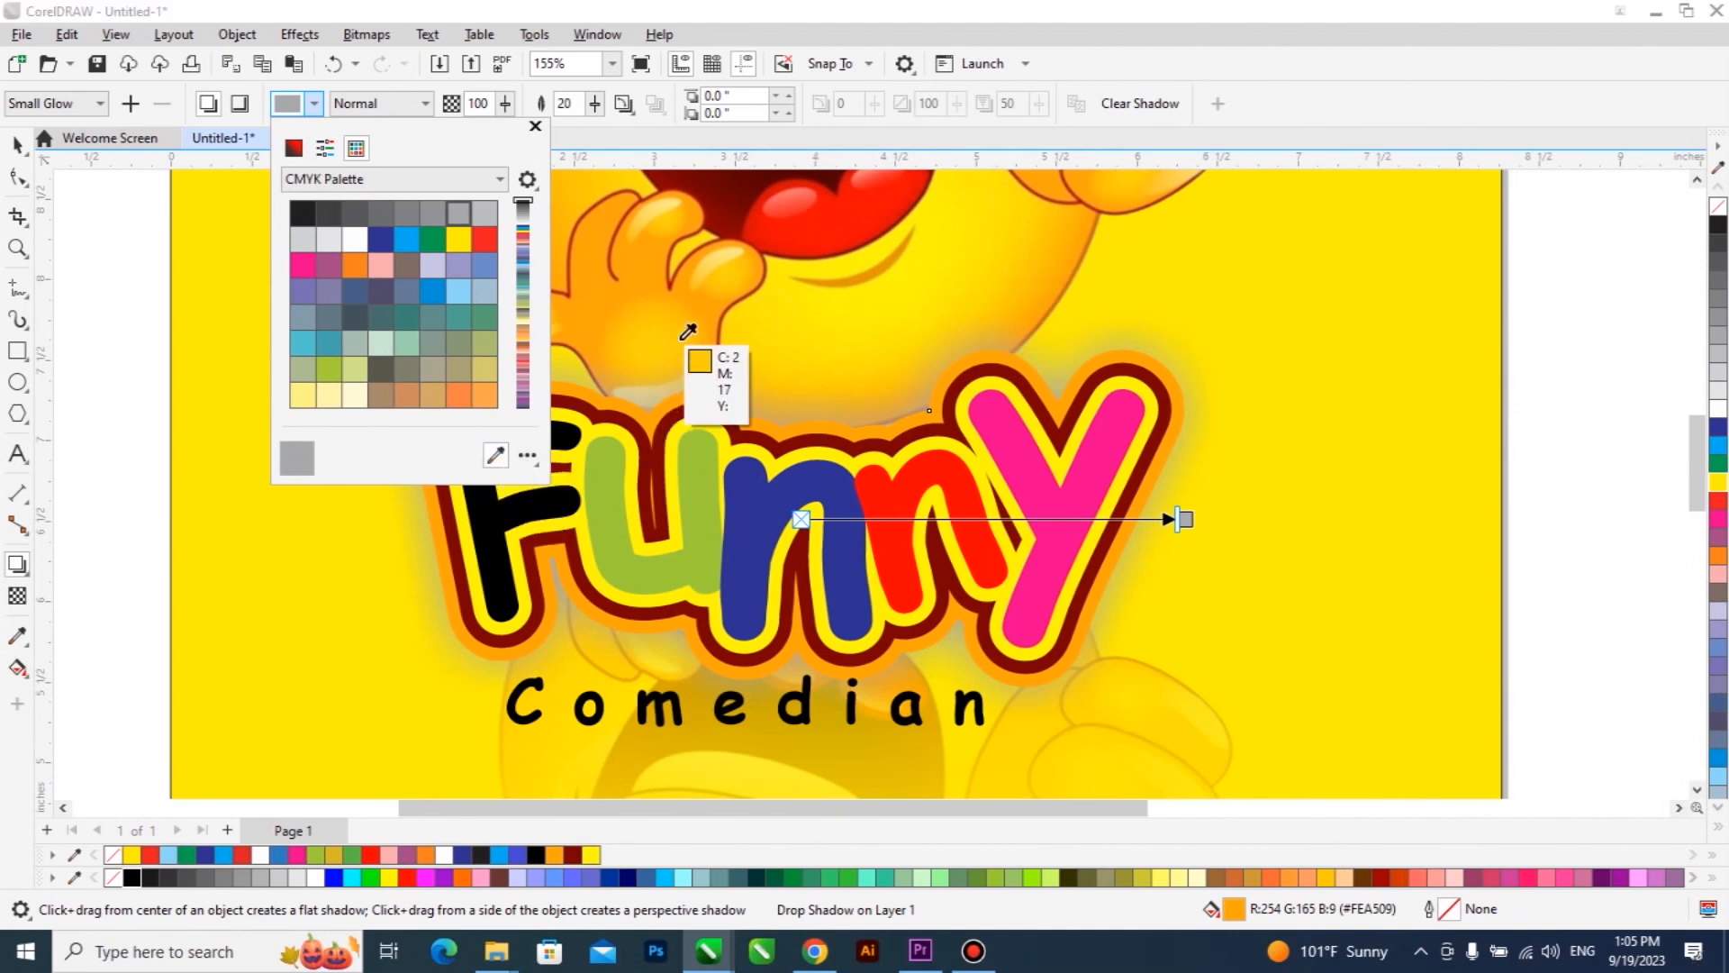
click(623, 206)
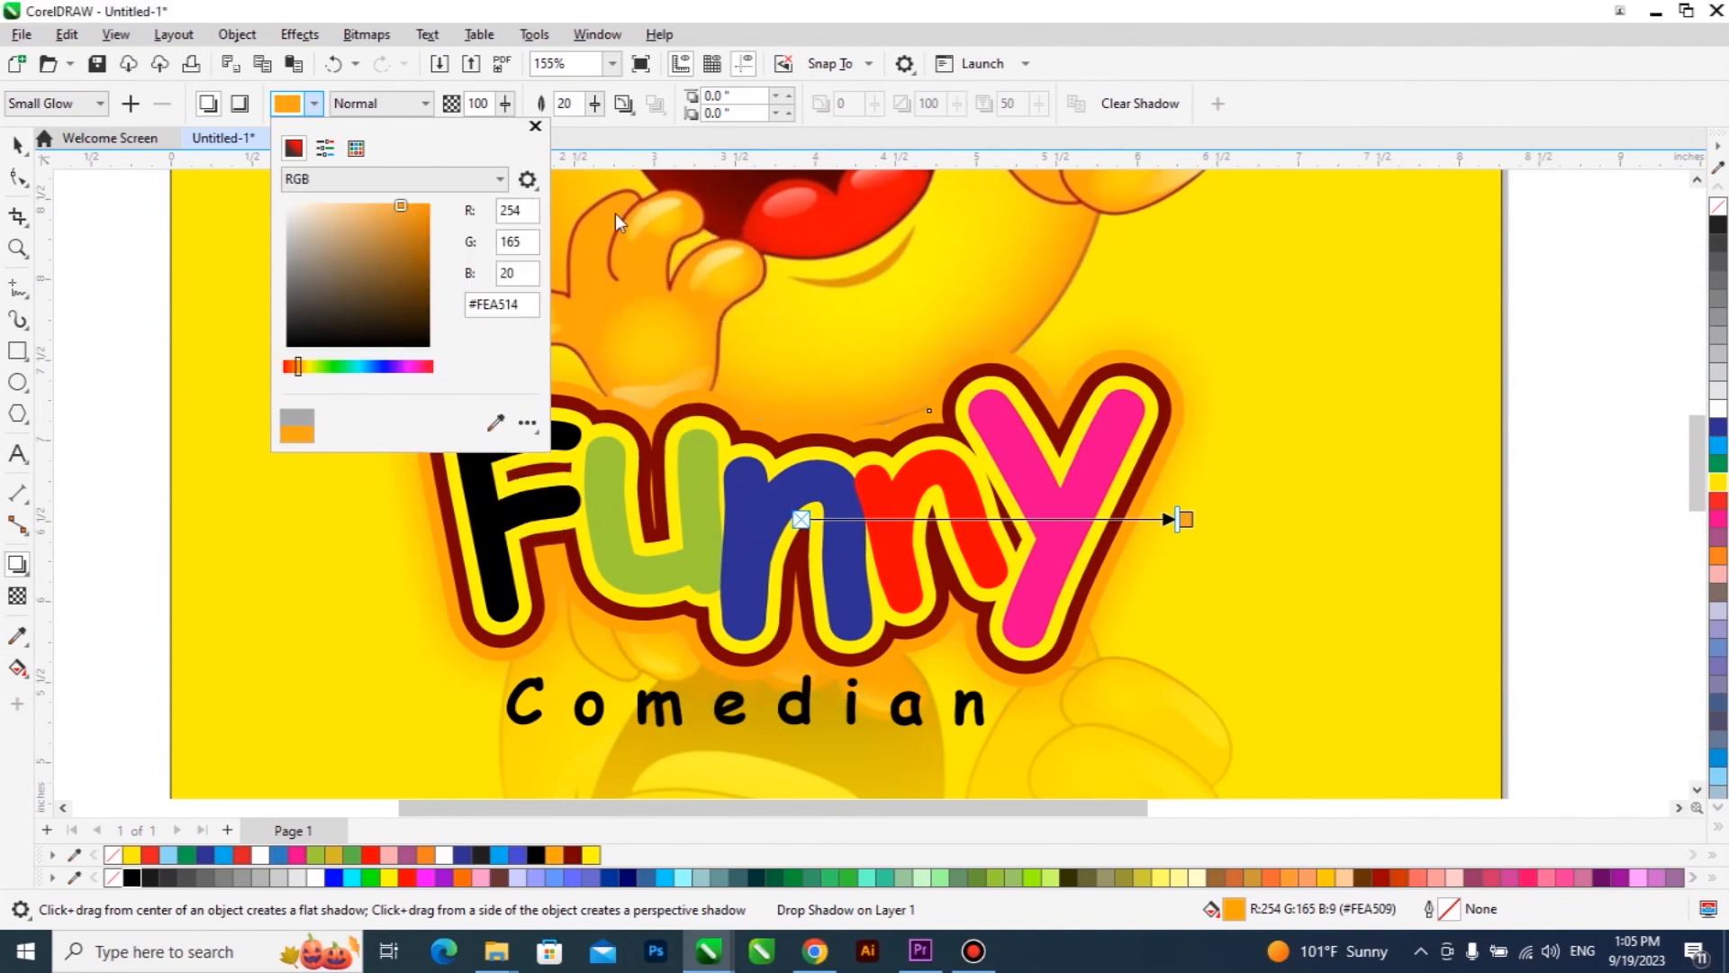
click(495, 423)
click(771, 234)
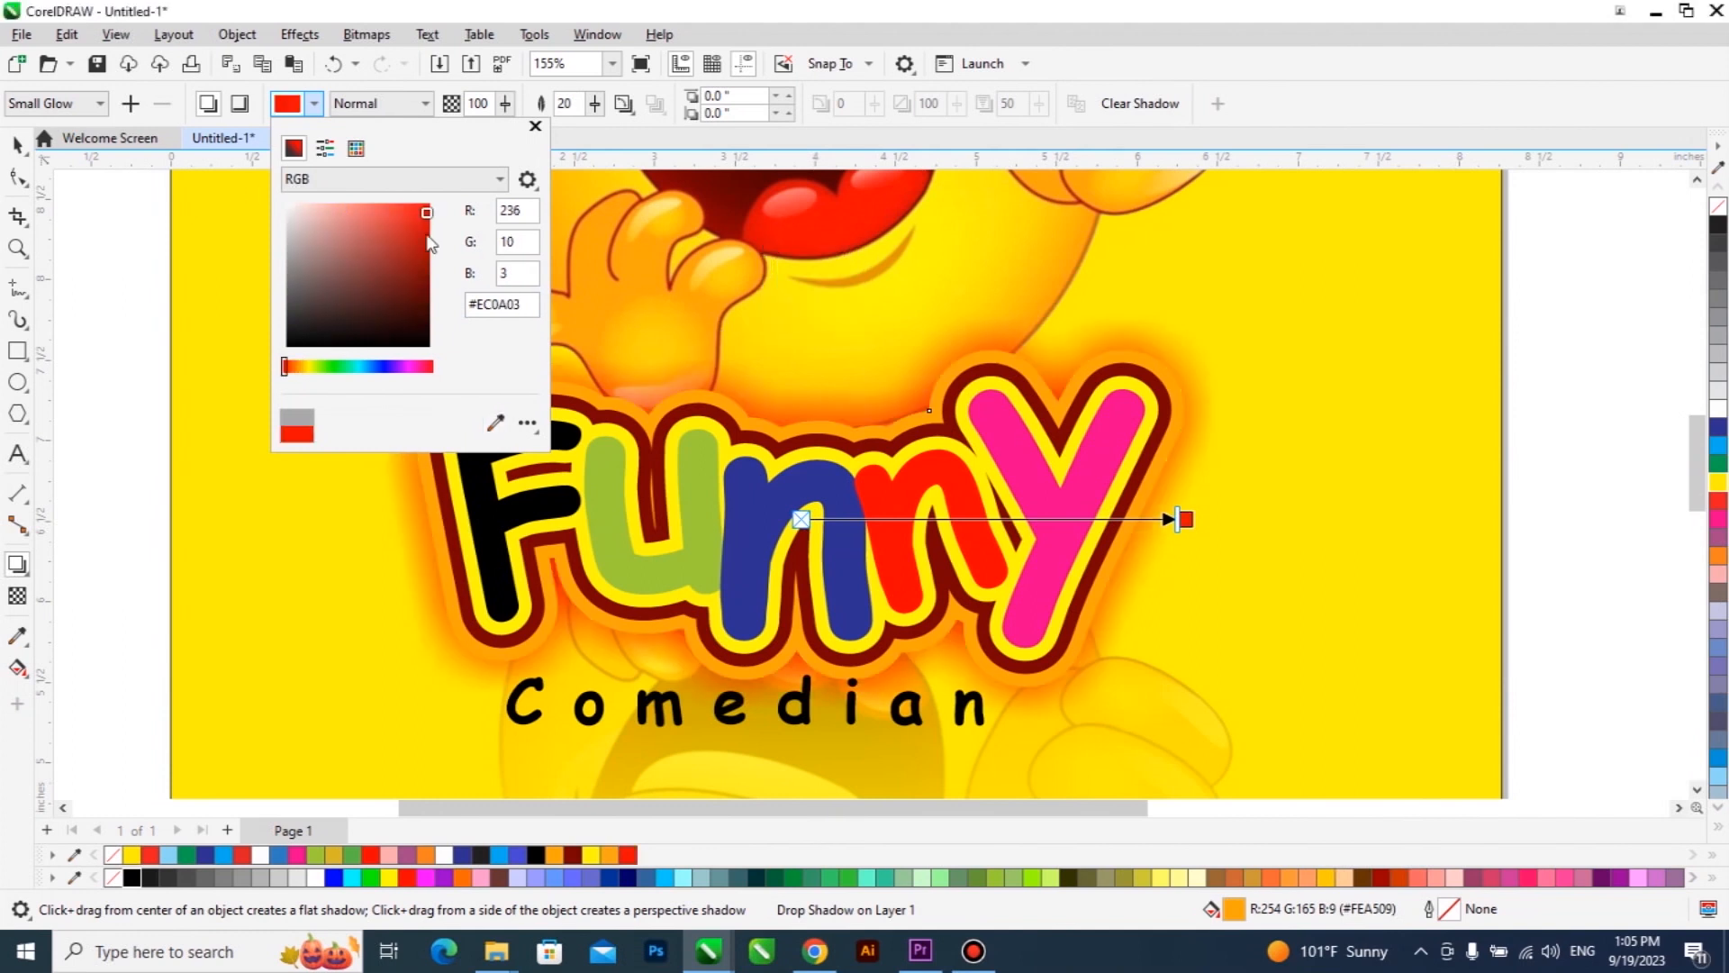
click(432, 13)
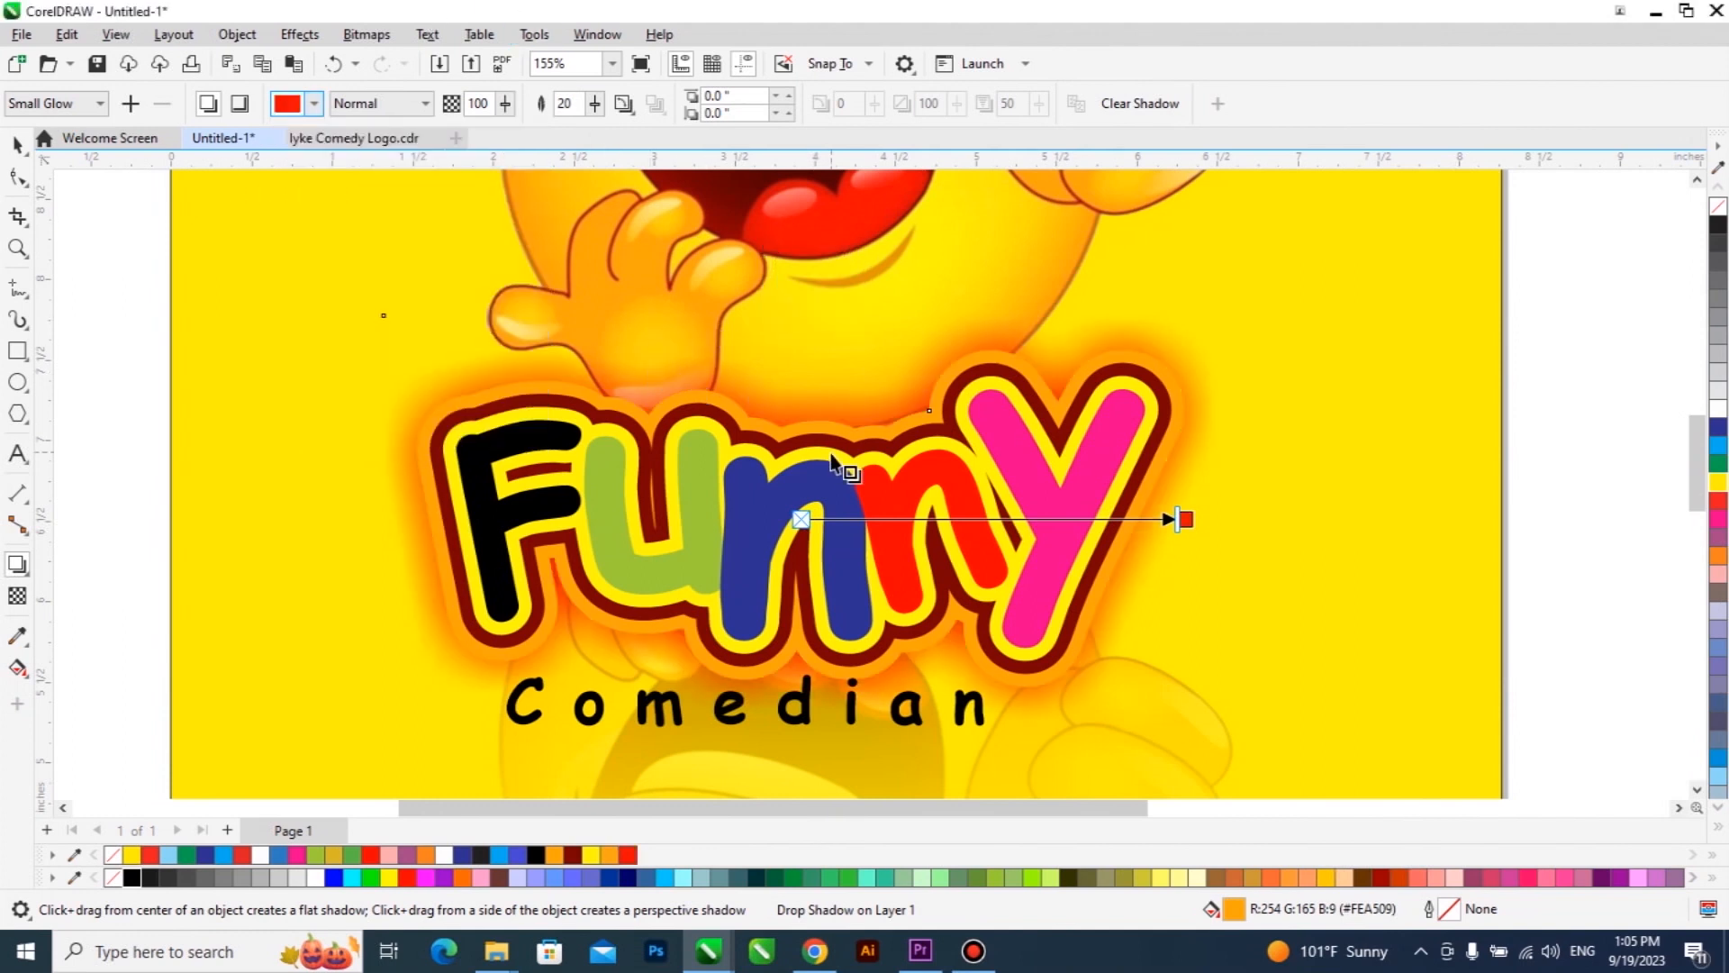
Step: Reduce the glow's feathering to 11 and its opacity to 67
scroll(832, 462, down, 3)
click(596, 109)
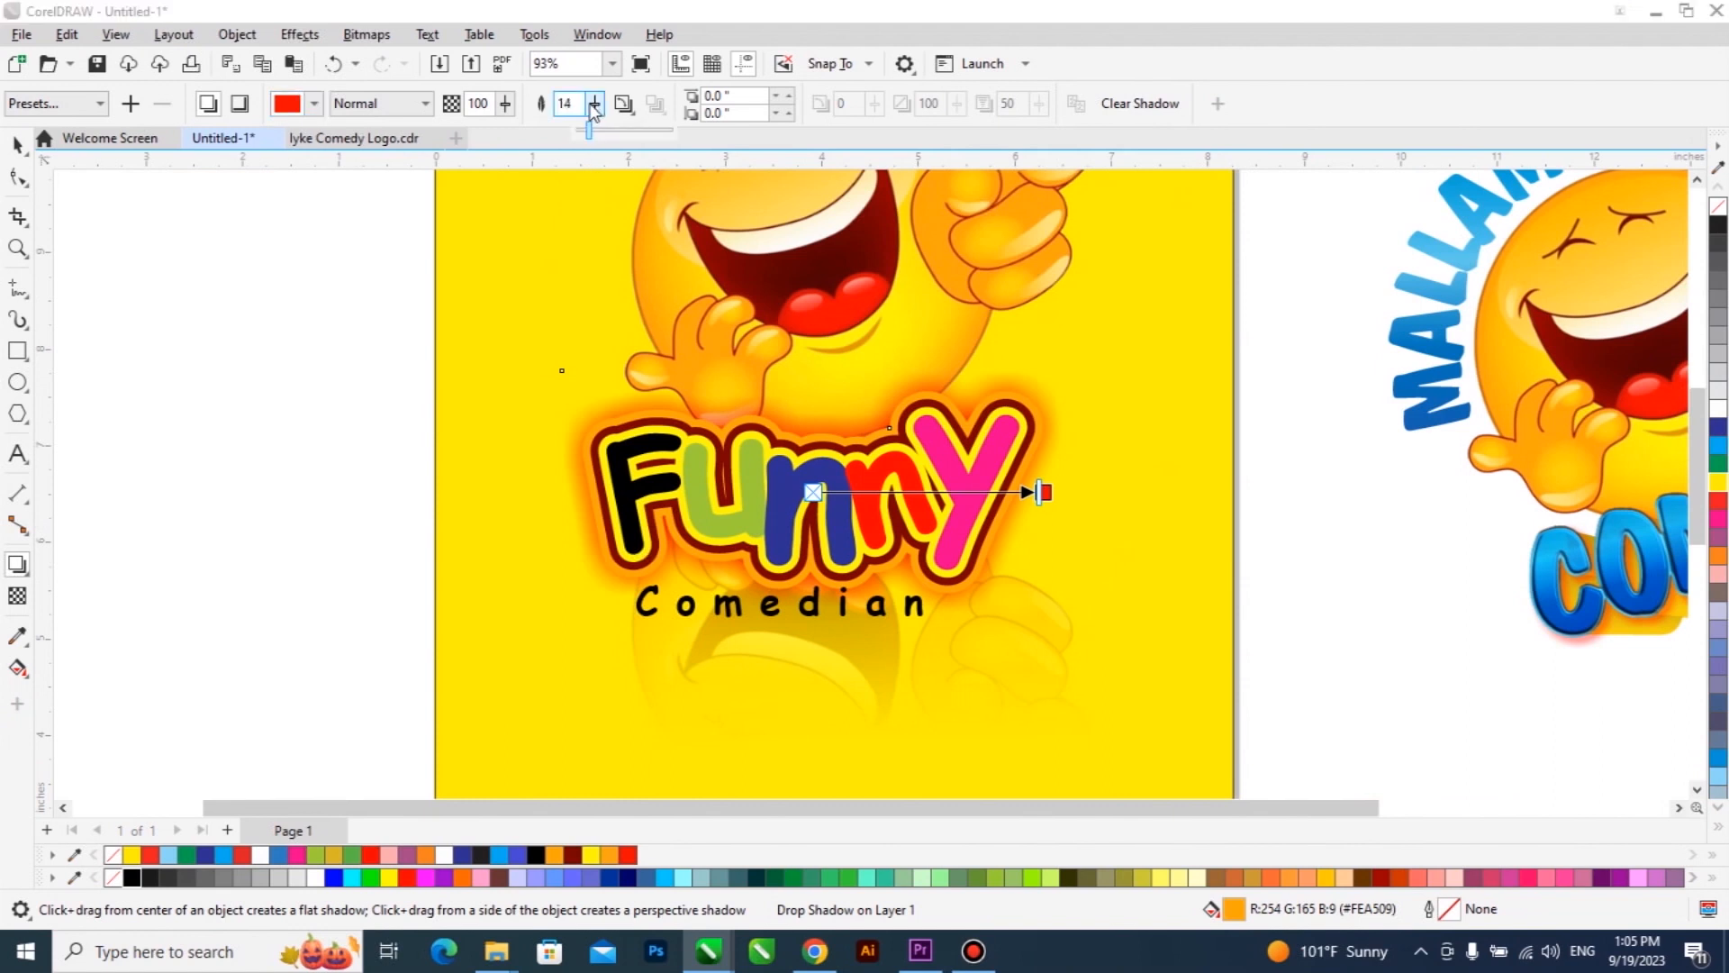
click(505, 106)
drag(470, 105, 467, 102)
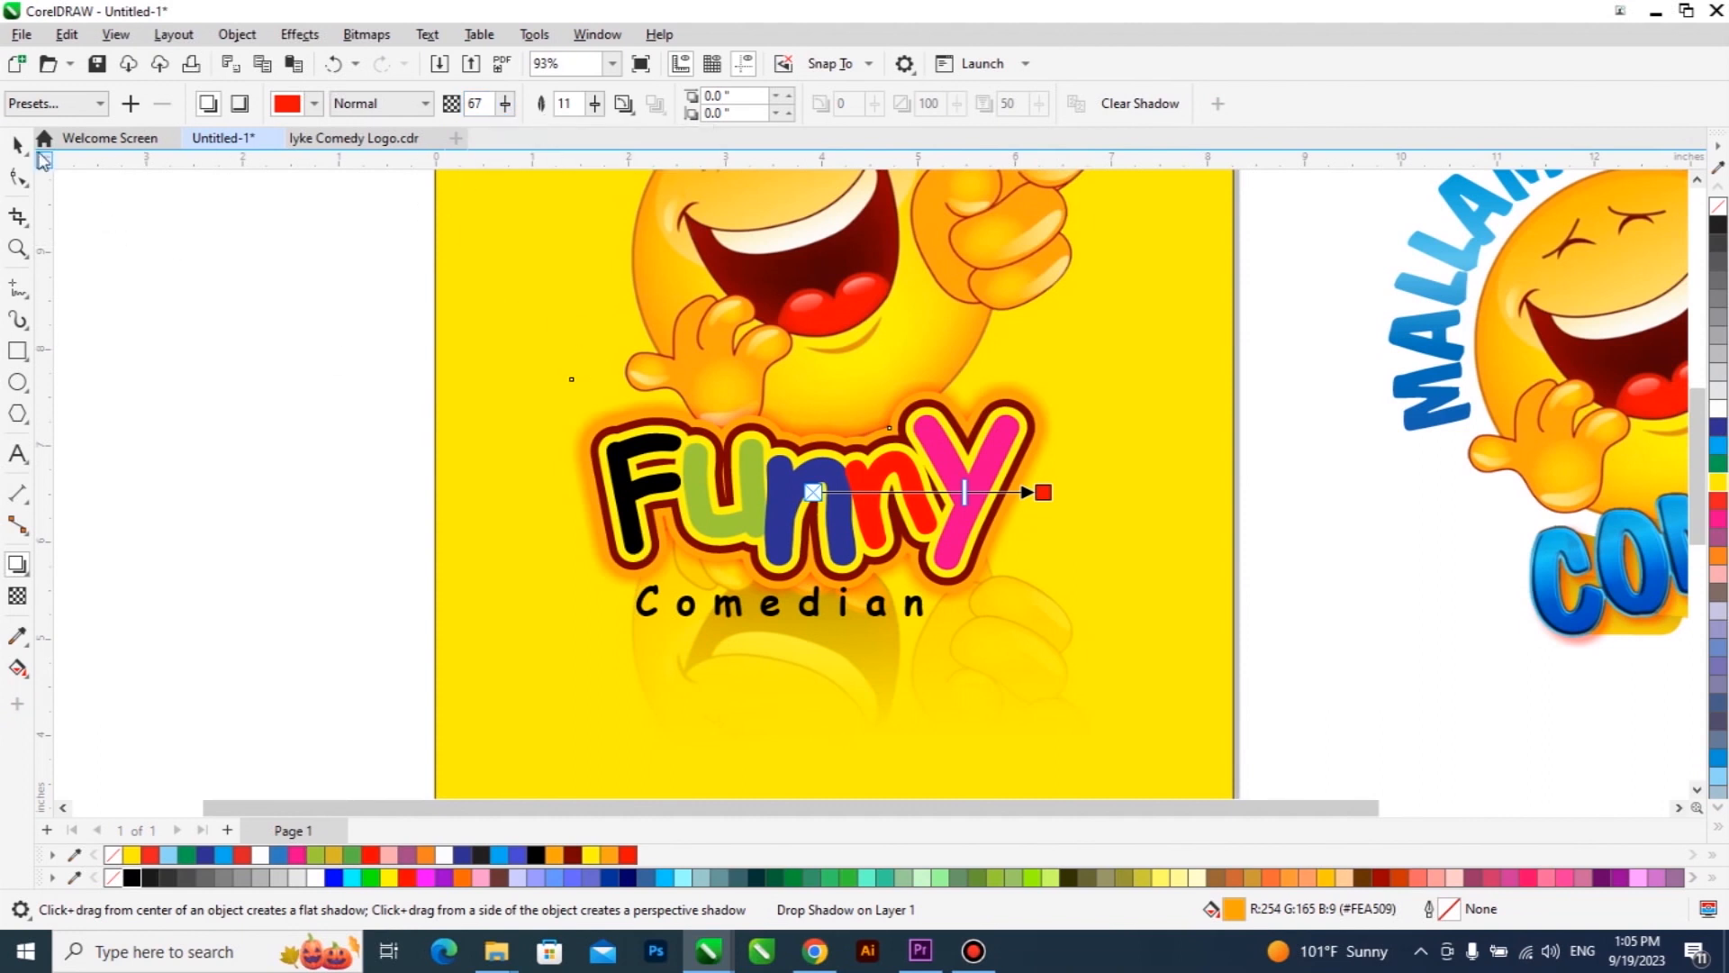
click(17, 144)
Step: Give the background rectangle a linear fountain fill from yellow at the top to white at the bottom, angled 279.2°
scroll(938, 517, down, 3)
scroll(968, 518, down, 1)
drag(1055, 420, 617, 595)
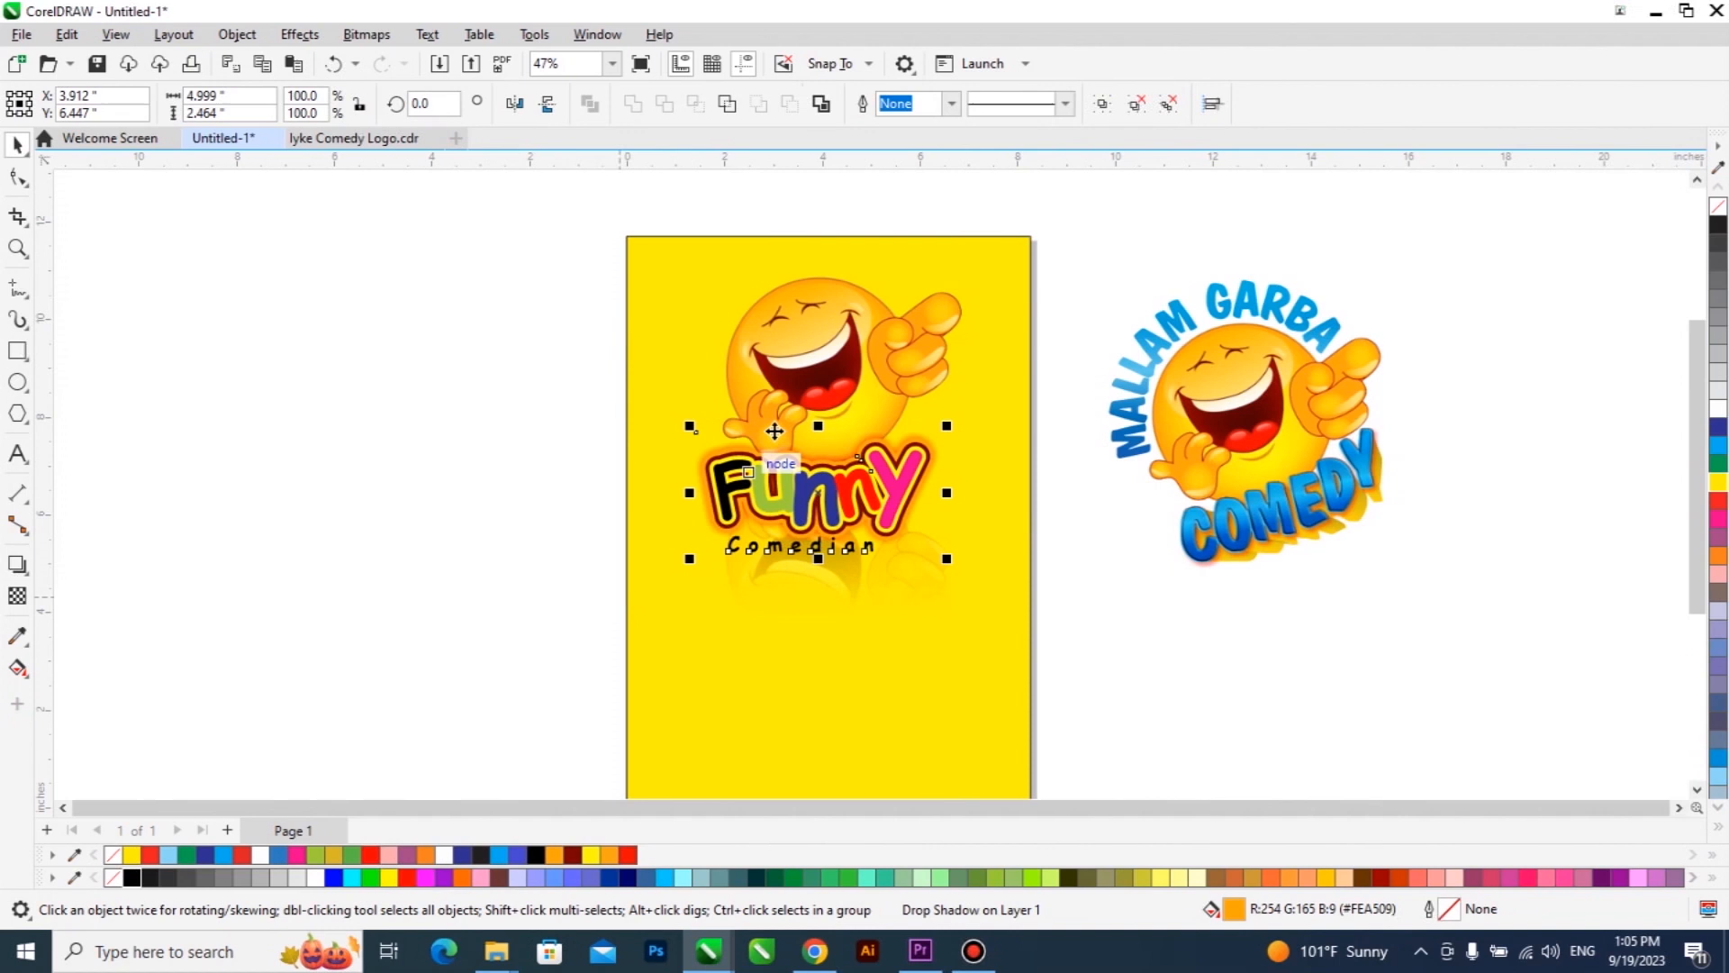
scroll(775, 431, down, 1)
click(822, 626)
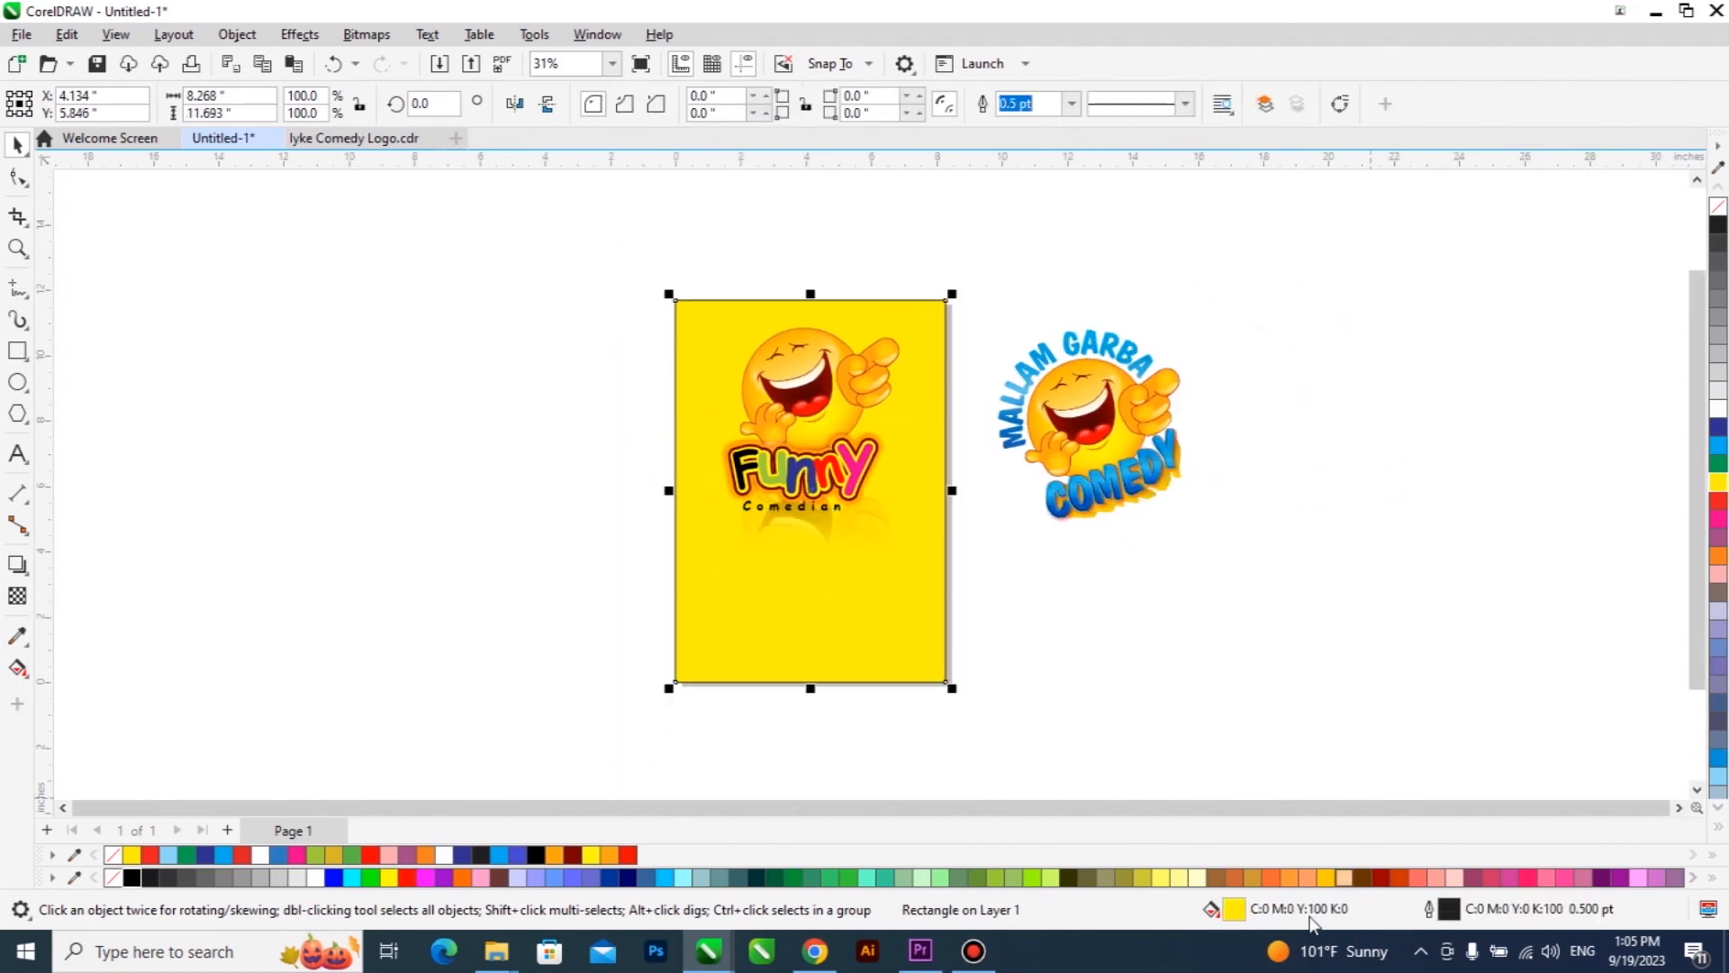
key(shift+F11)
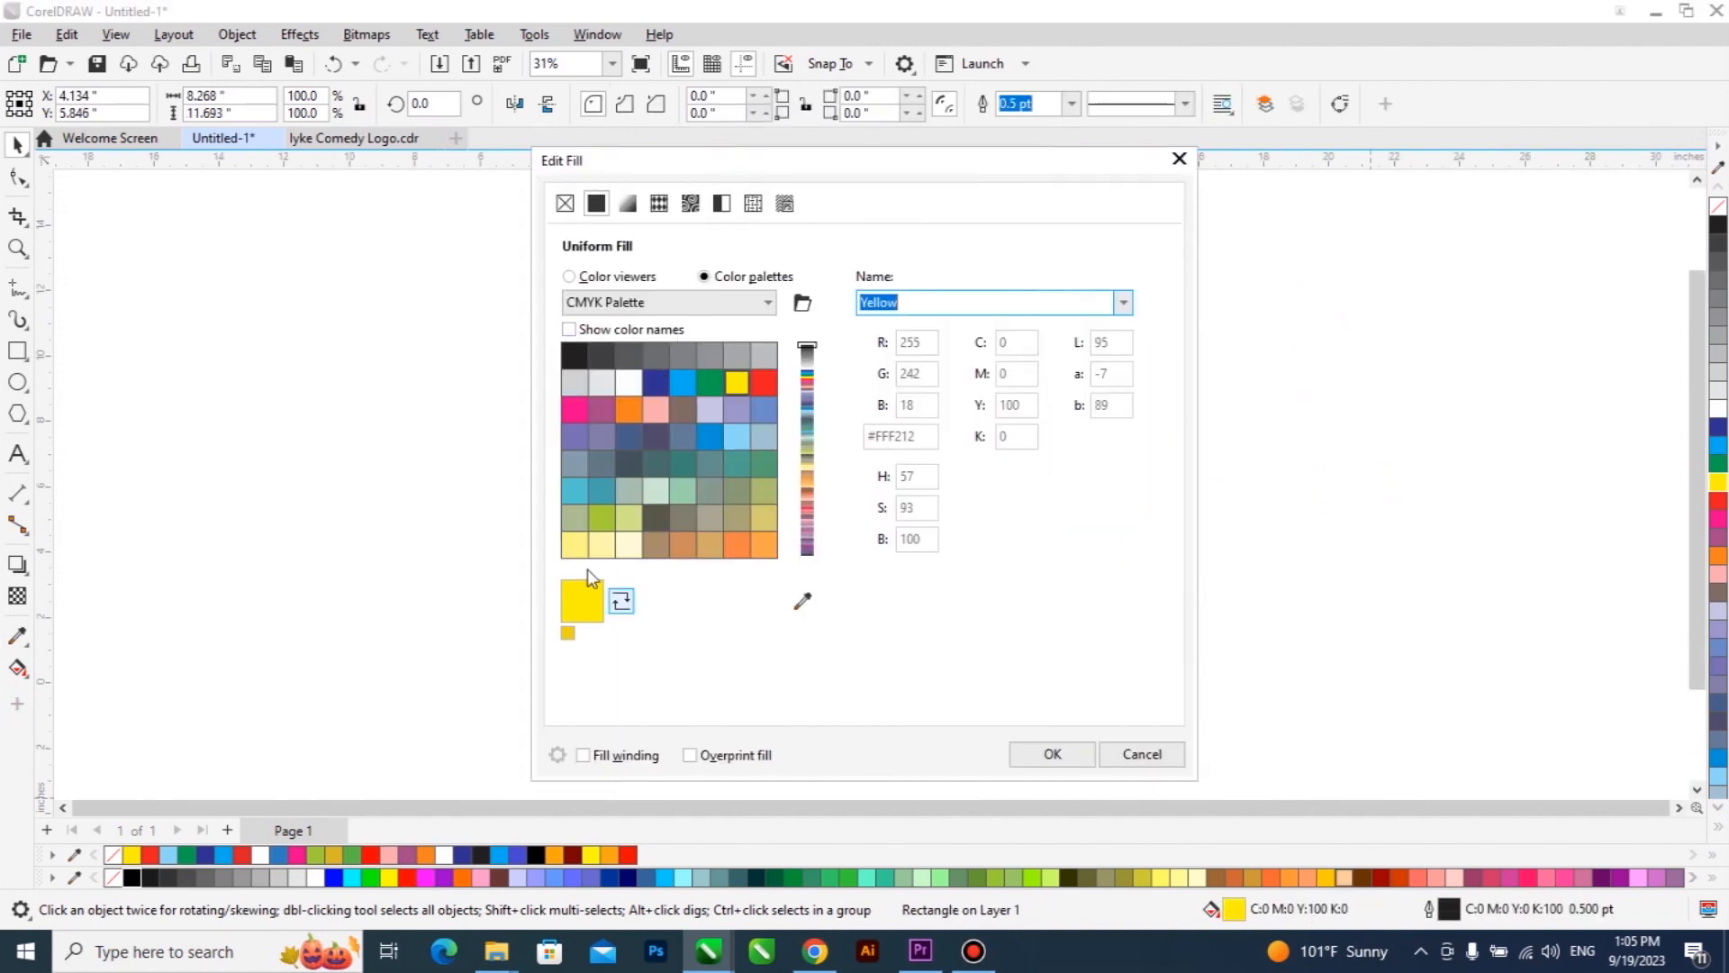
click(628, 206)
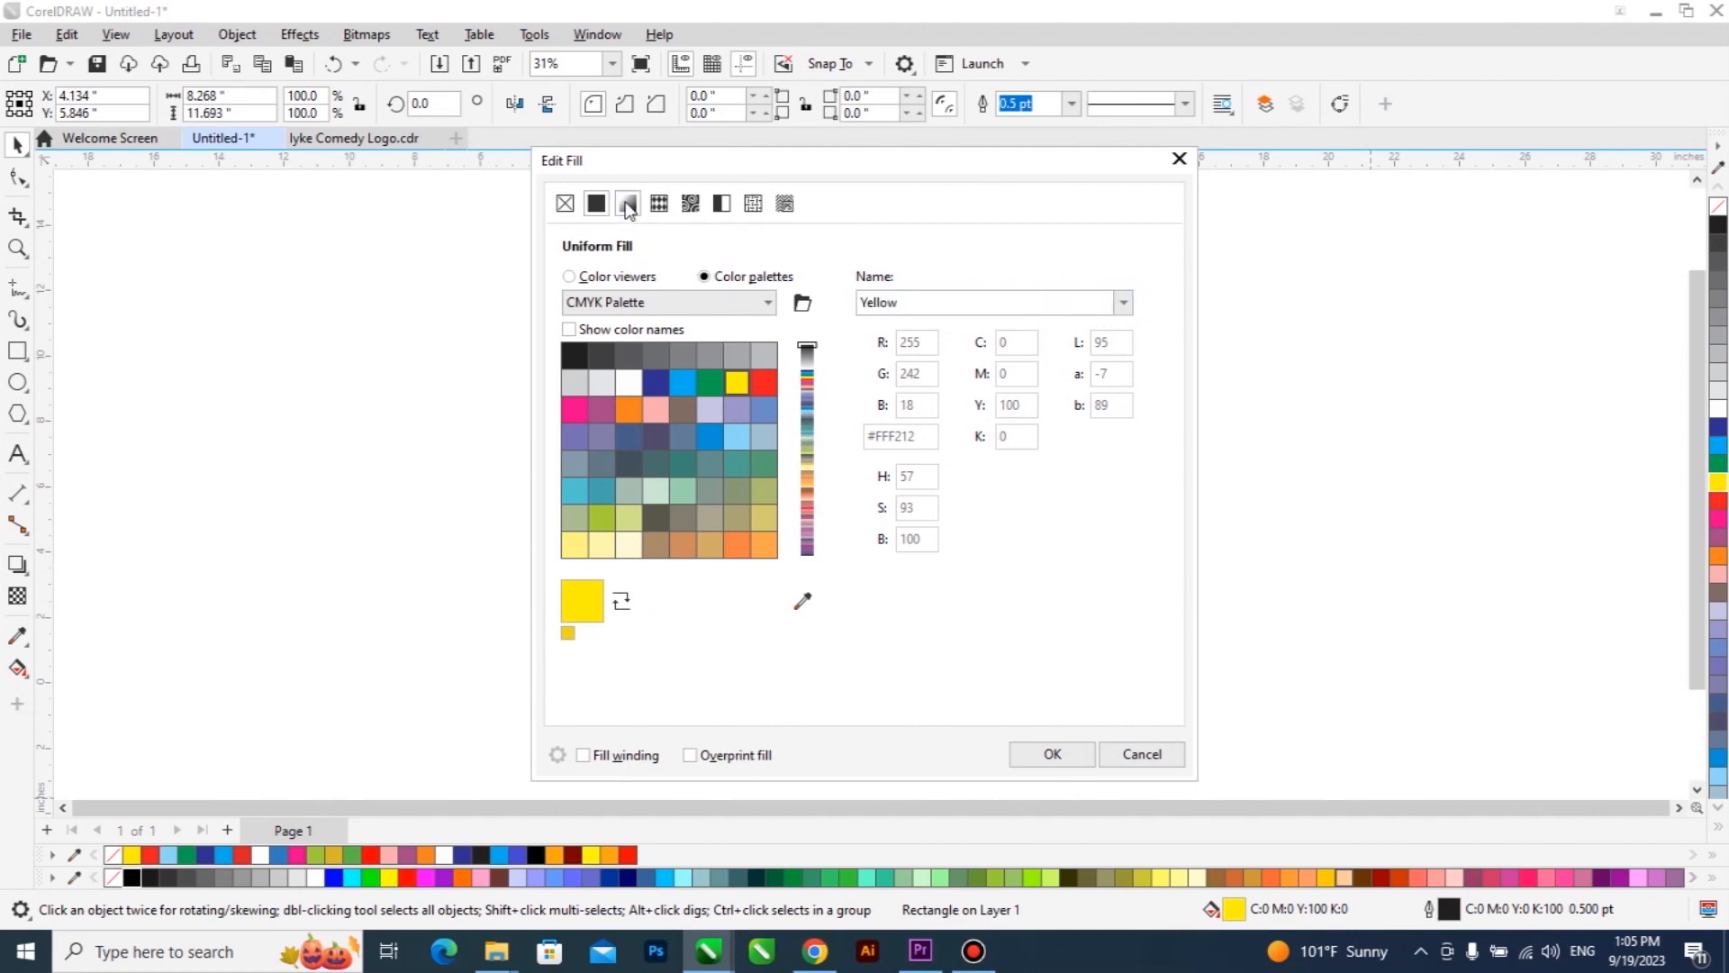
drag(856, 161, 1302, 149)
drag(1119, 425, 1141, 465)
drag(1159, 335, 1159, 477)
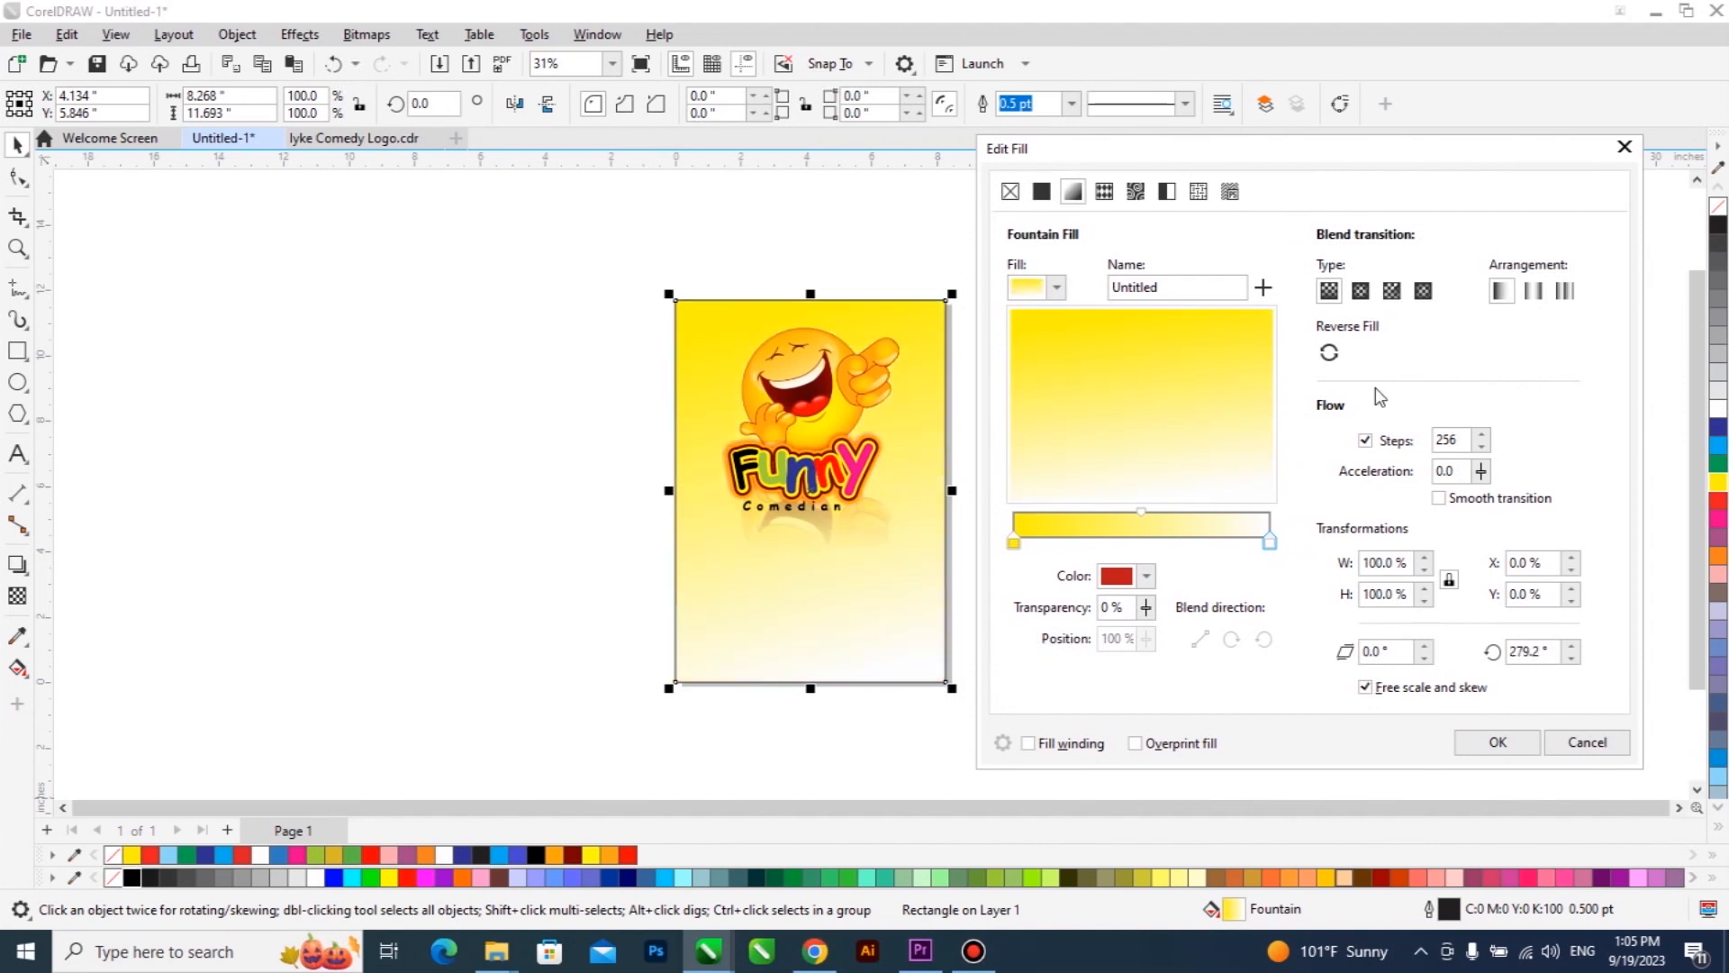
Step: Preview other fountain types for the background fill, return it to linear and apply it
click(1360, 290)
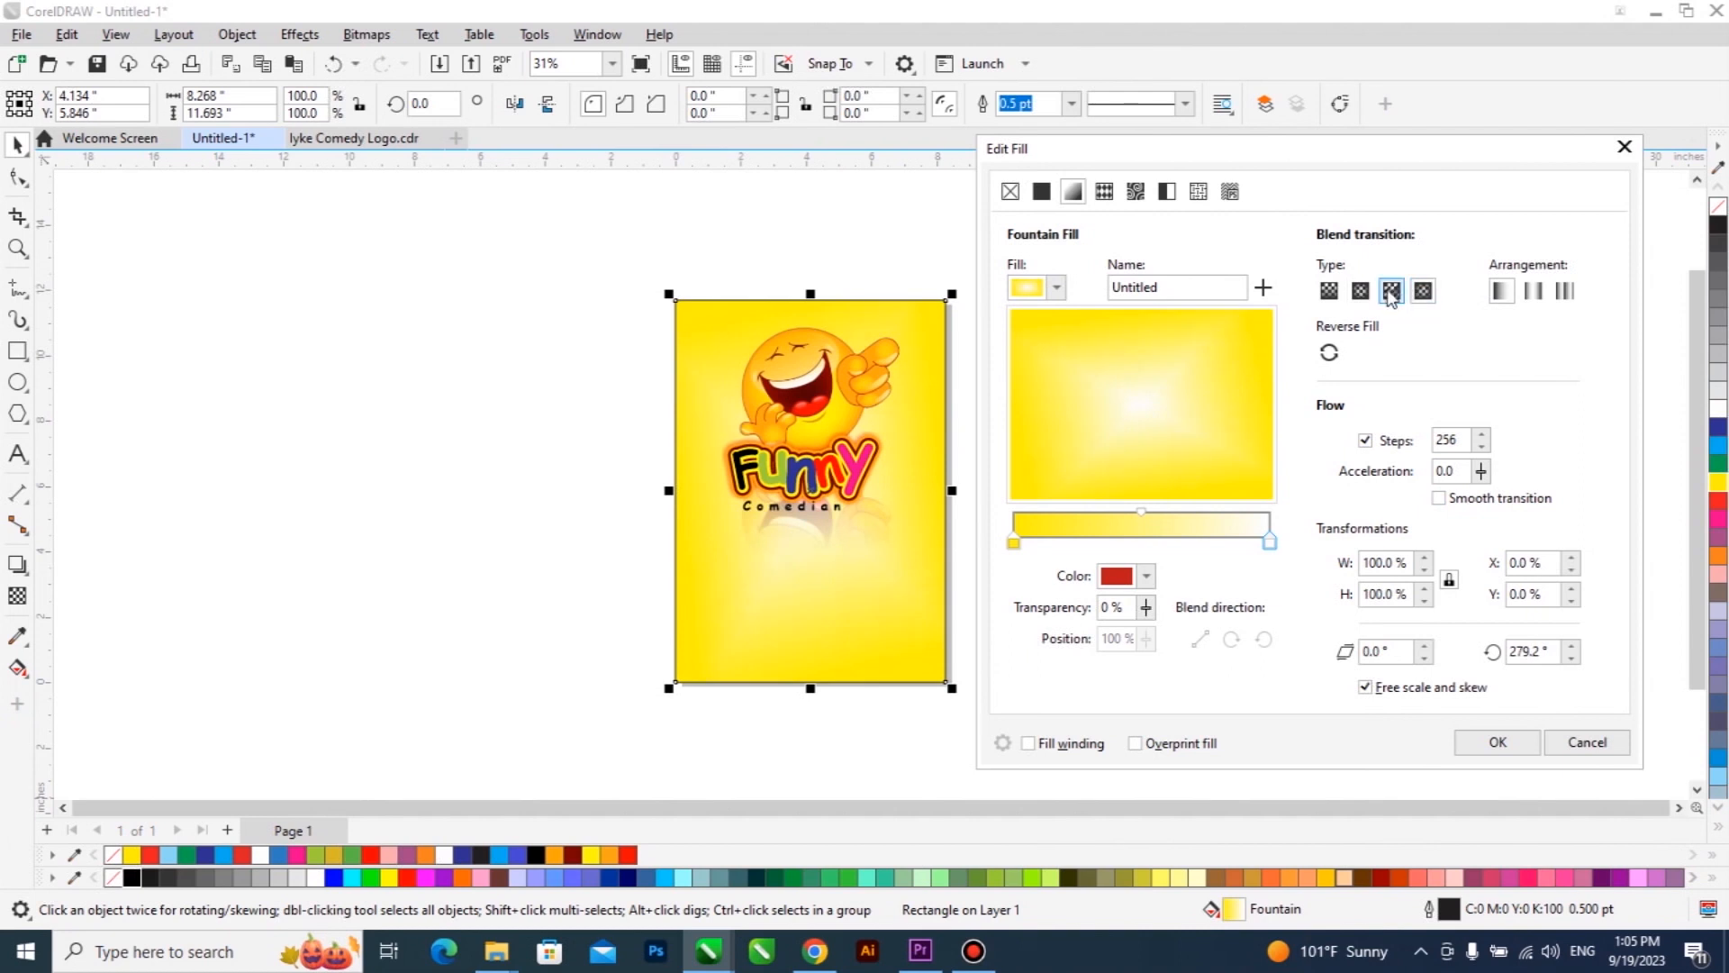
click(1422, 291)
click(1424, 292)
click(1329, 290)
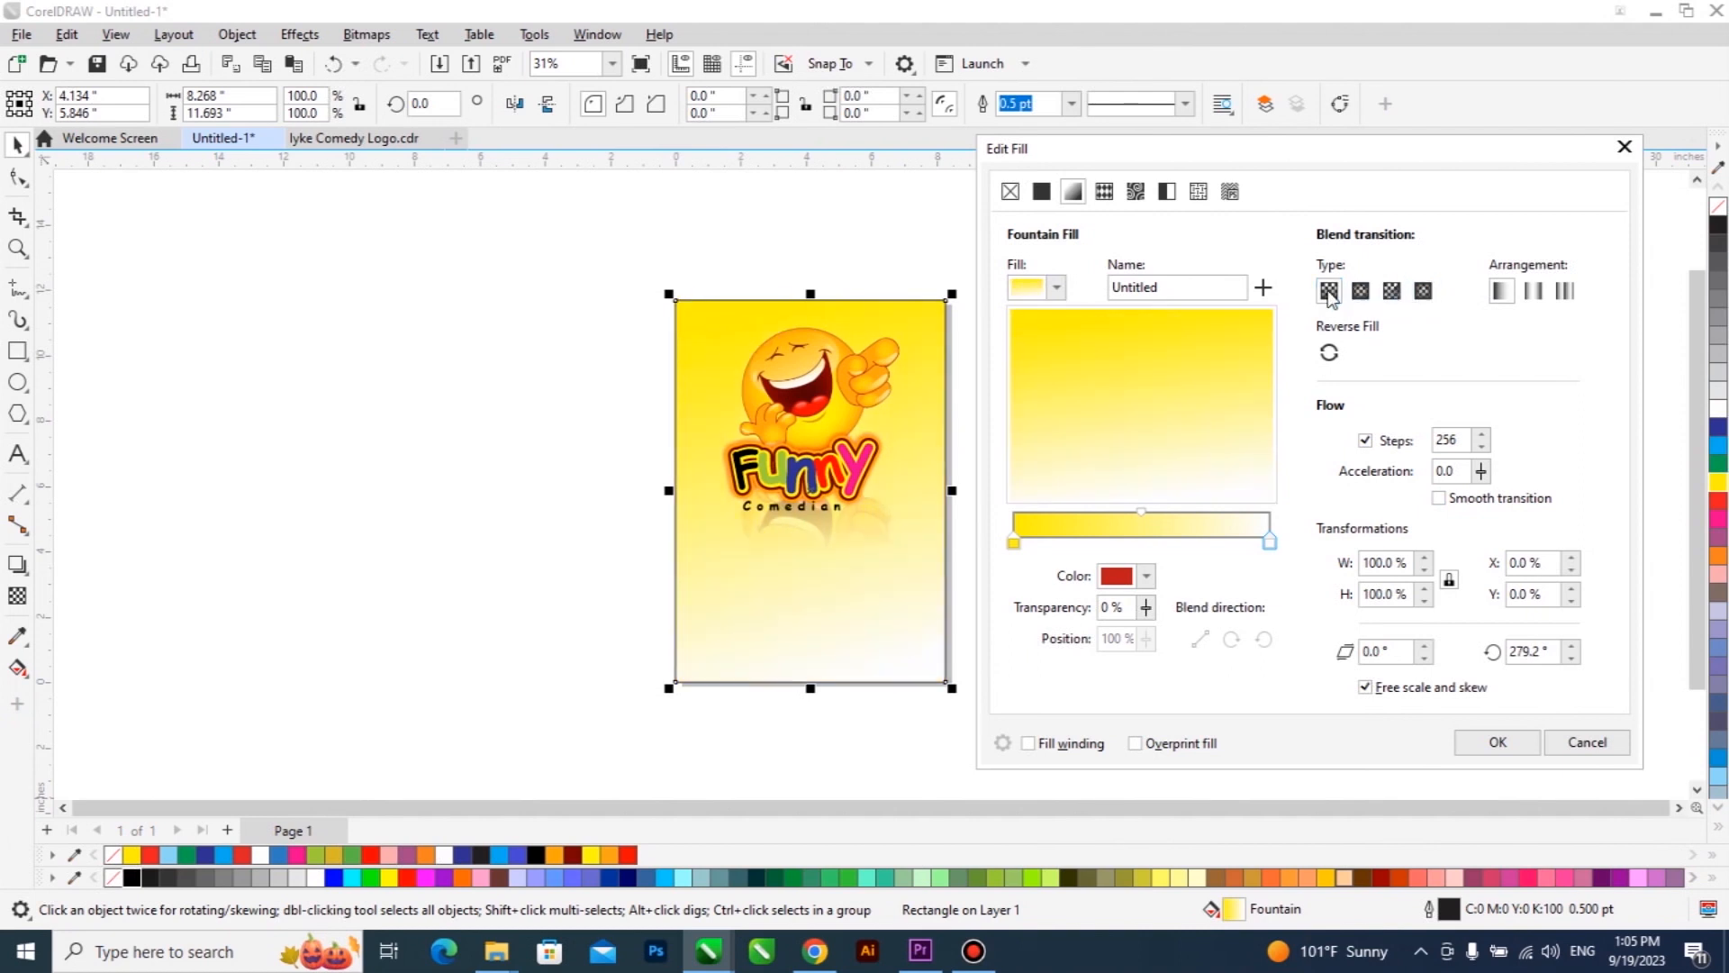
click(1497, 743)
Step: Move the whole emoji design with its text and reflection down toward the page centre and enlarge it slightly
scroll(854, 541, up, 2)
drag(1064, 207, 517, 690)
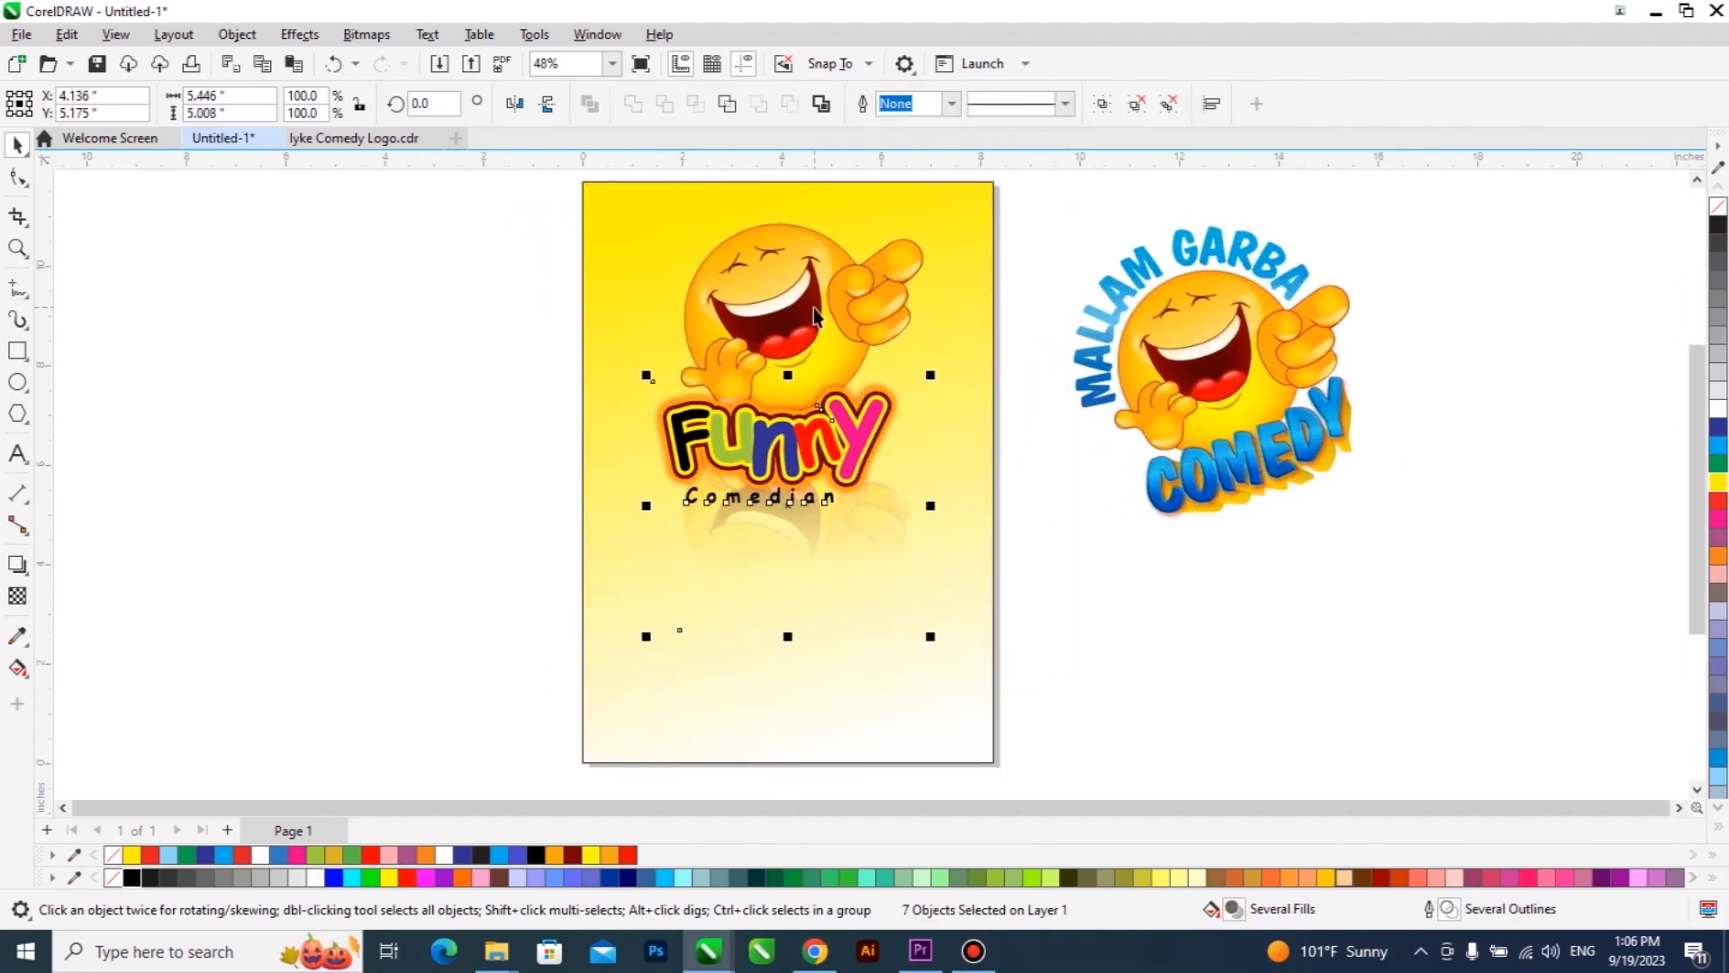
shift+click(838, 311)
drag(837, 311, 850, 376)
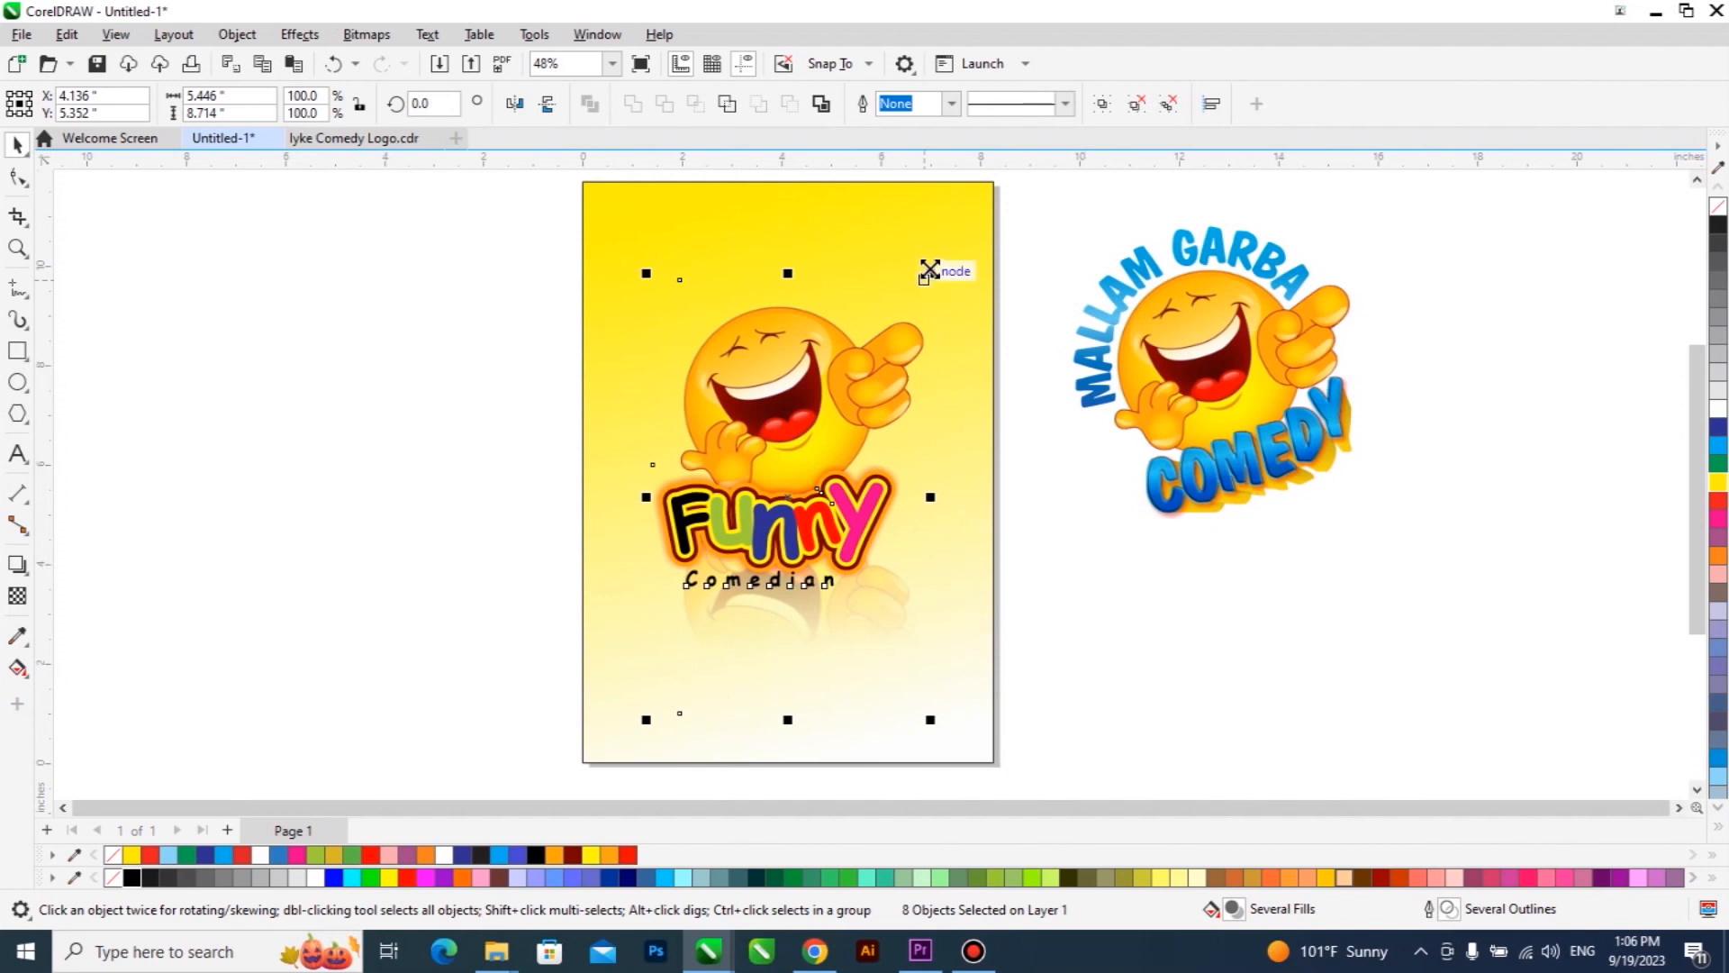
drag(929, 270, 951, 244)
drag(1119, 303, 1118, 302)
Step: Remove the outline from the background rectangle and deselect it
click(986, 257)
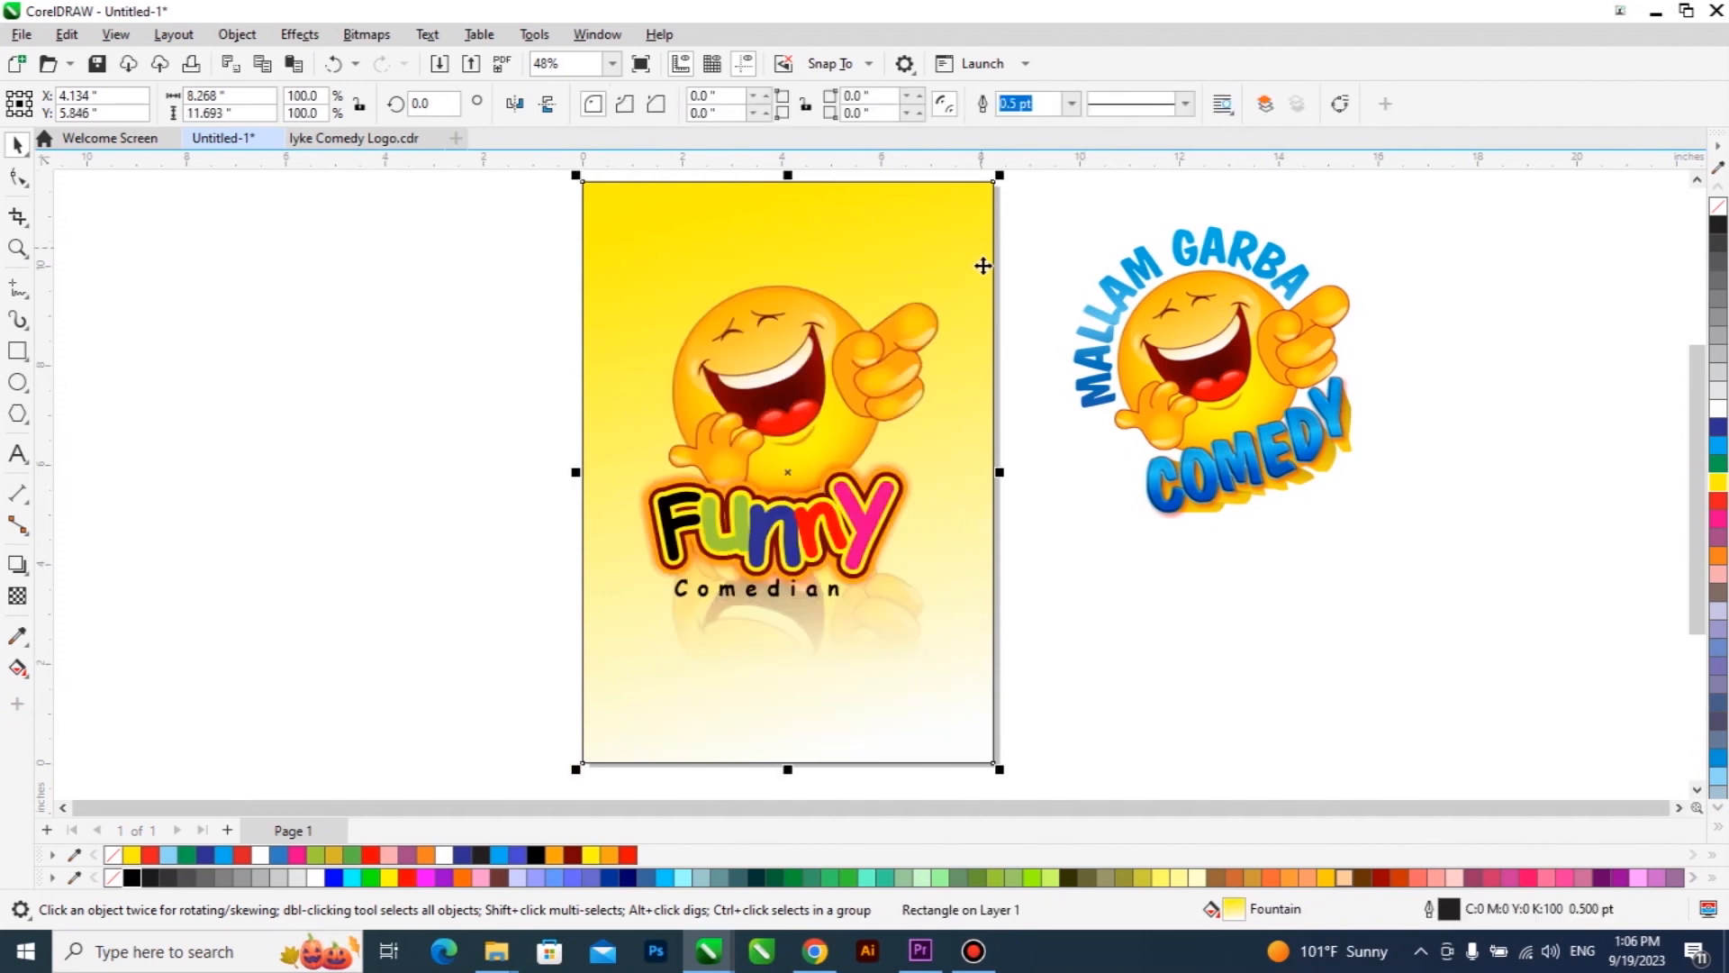
click(1420, 591)
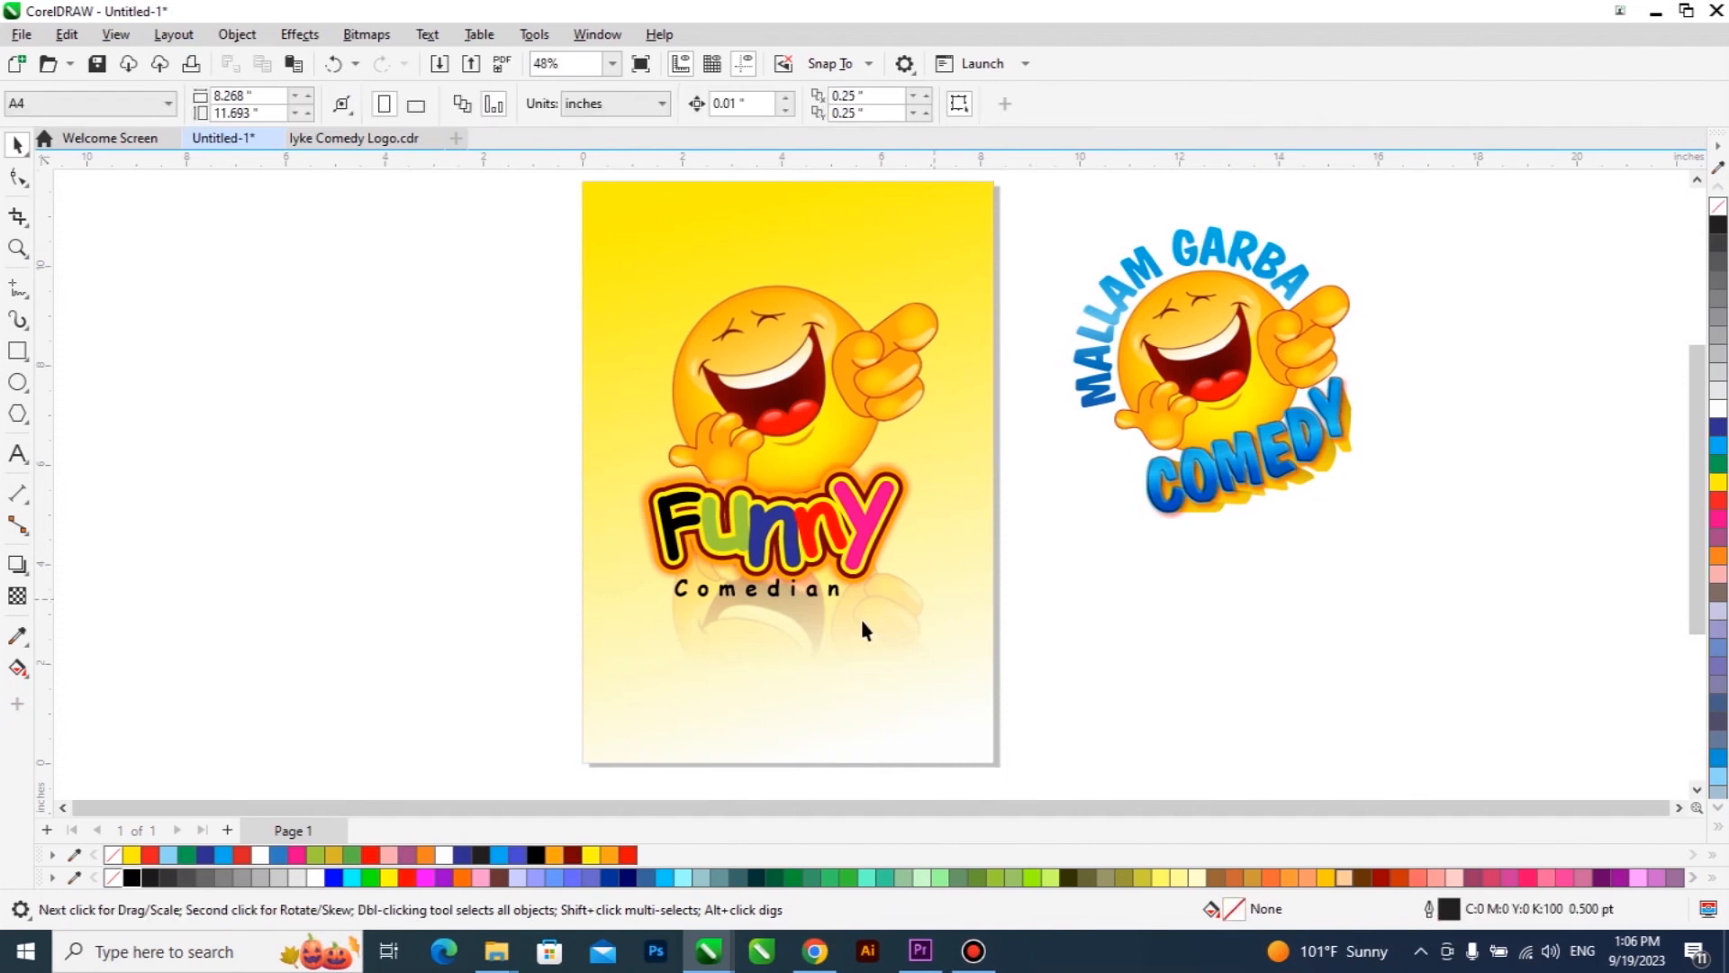
Step: Extend the reflection's linear transparency upward on the yellow page, starting it above the emoji's face, and deselect it
scroll(817, 639, up, 2)
click(782, 614)
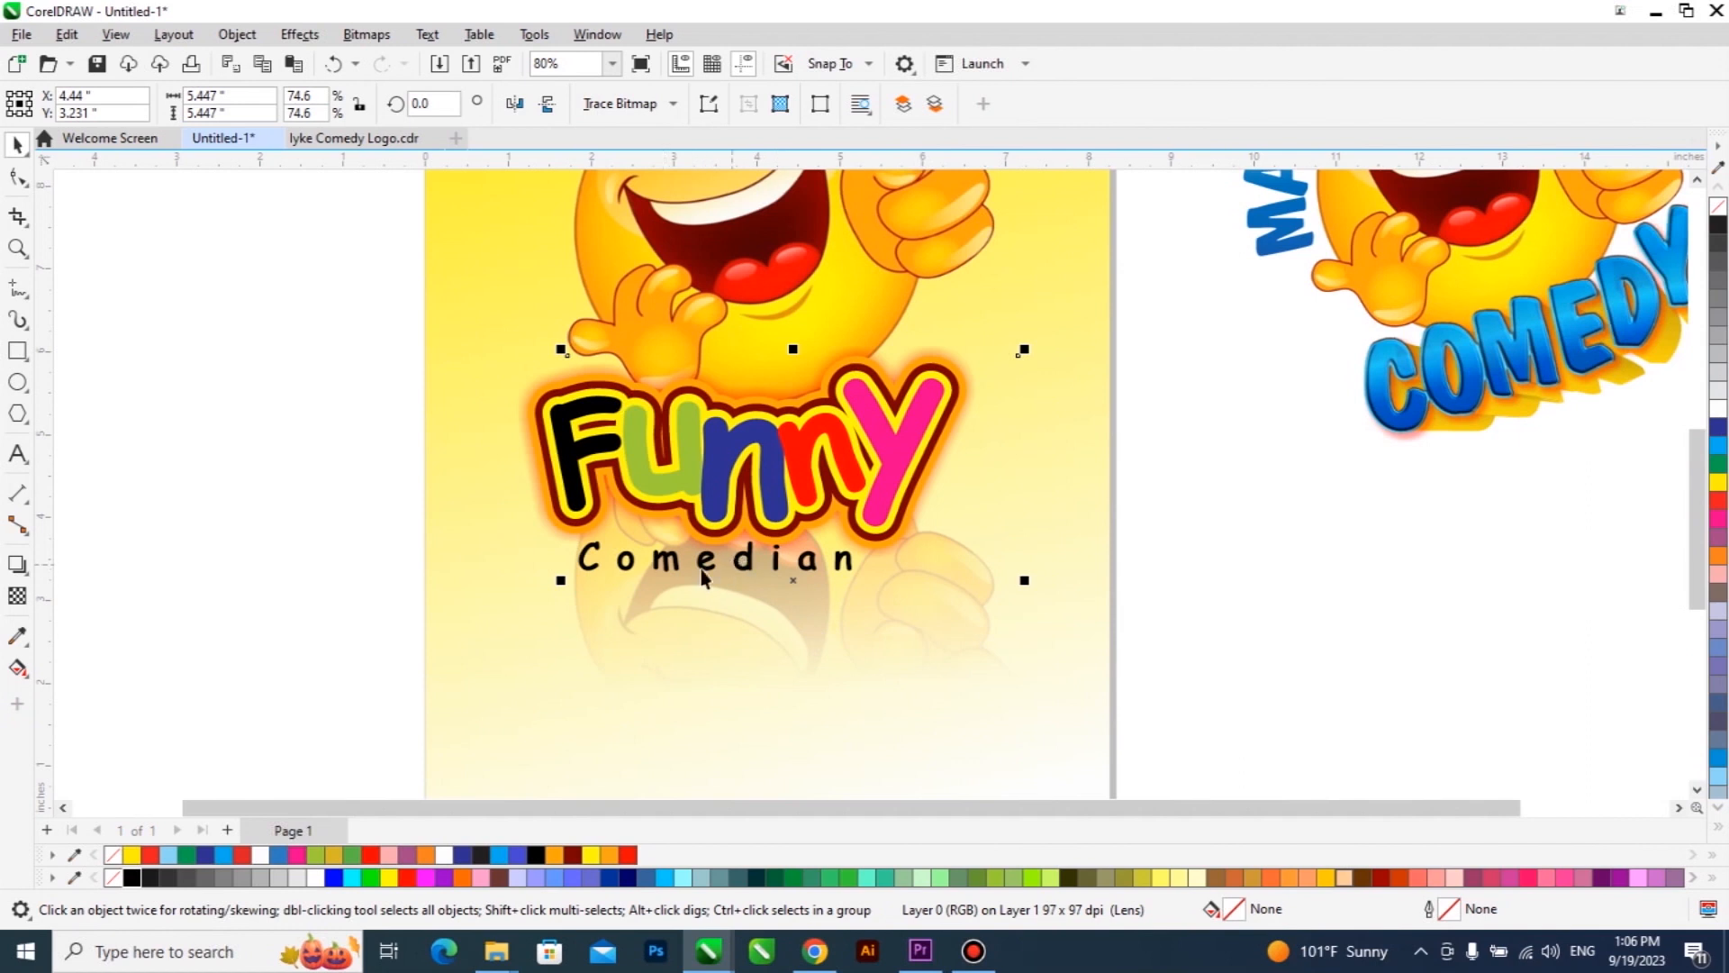
scroll(726, 567, down, 1)
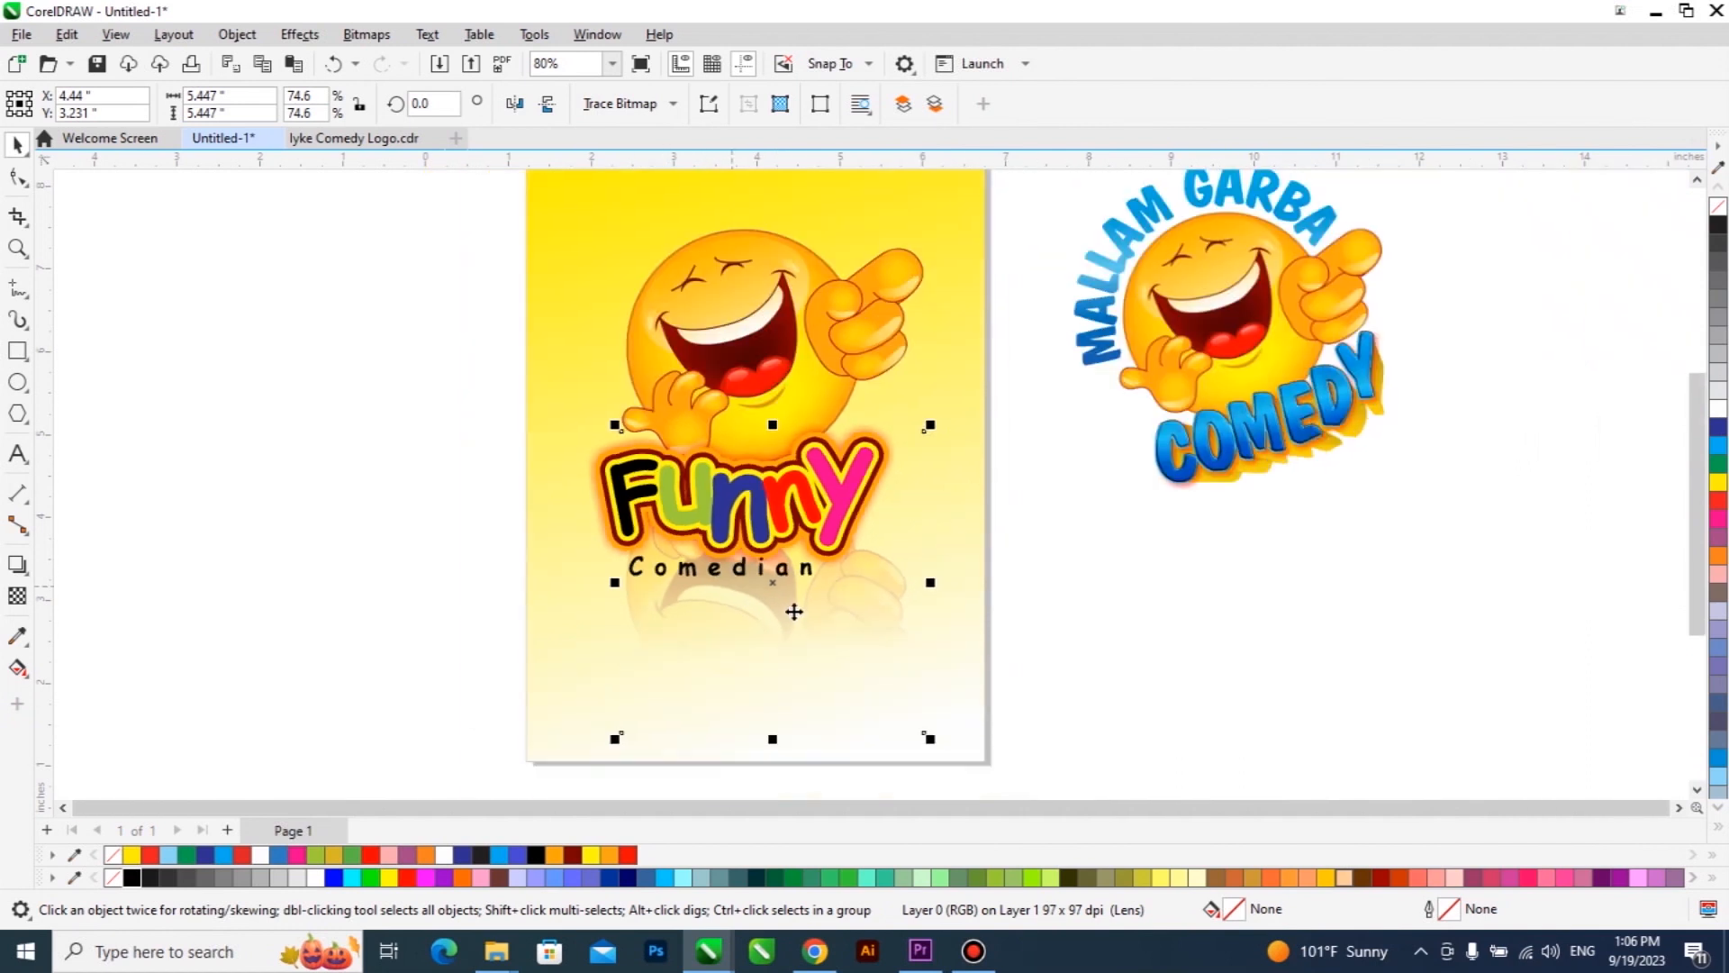
click(17, 595)
drag(746, 329, 747, 175)
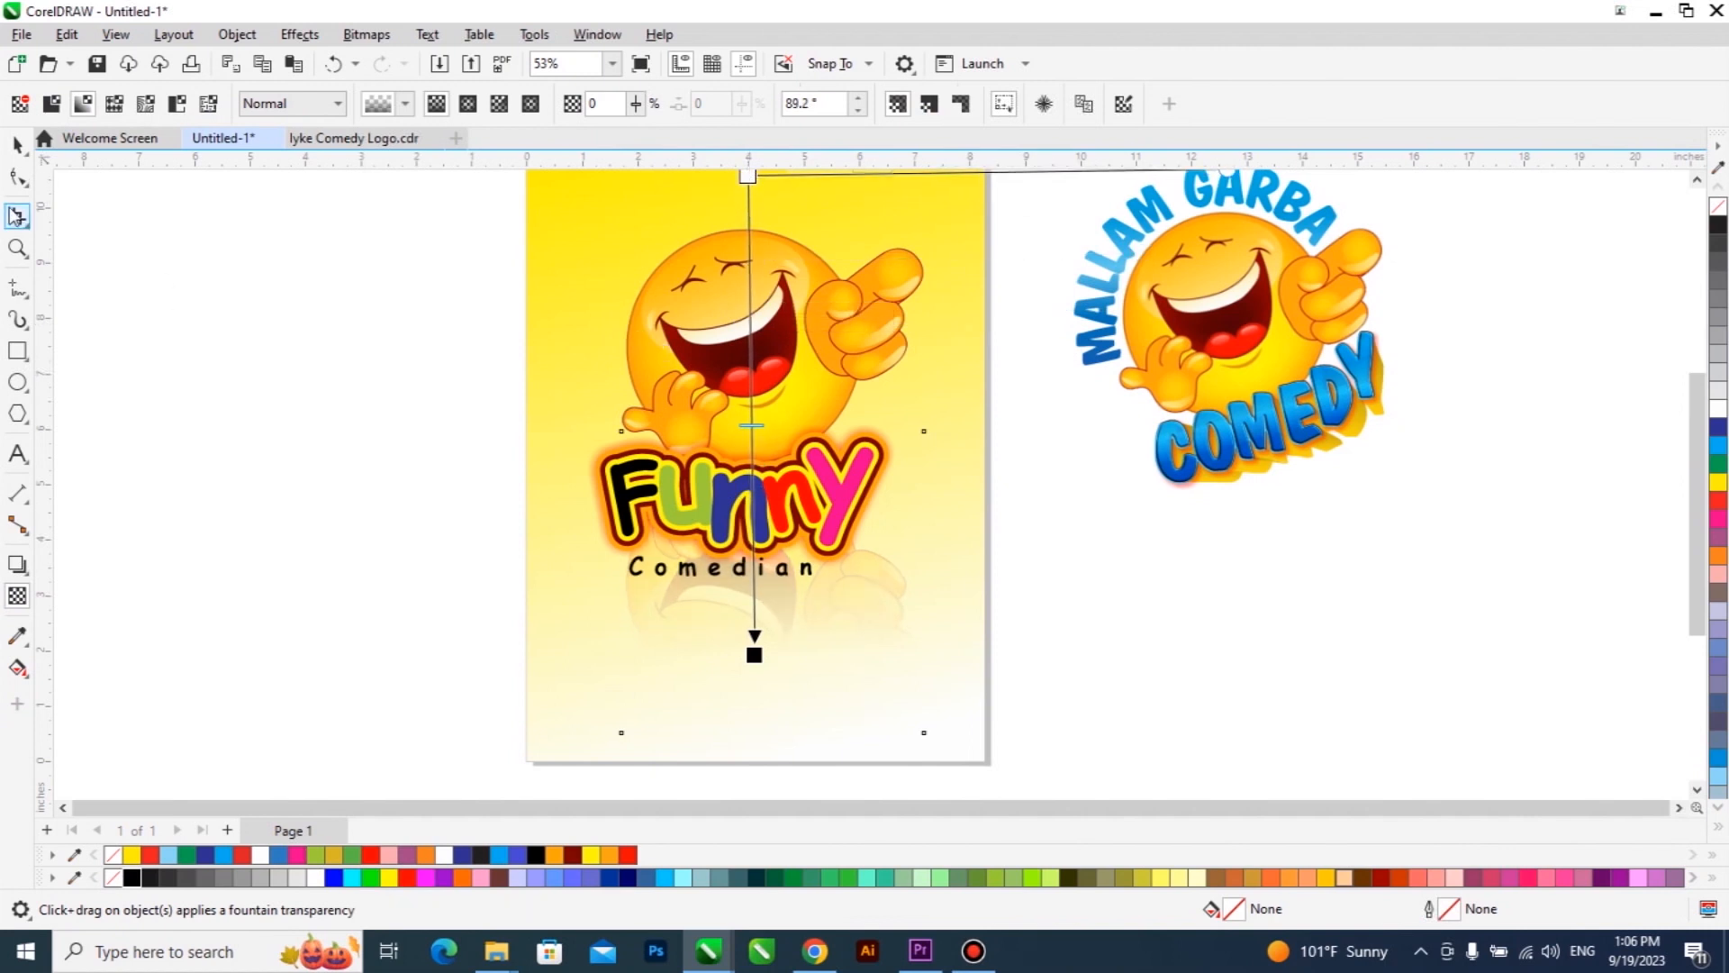
click(17, 144)
scroll(893, 522, down, 1)
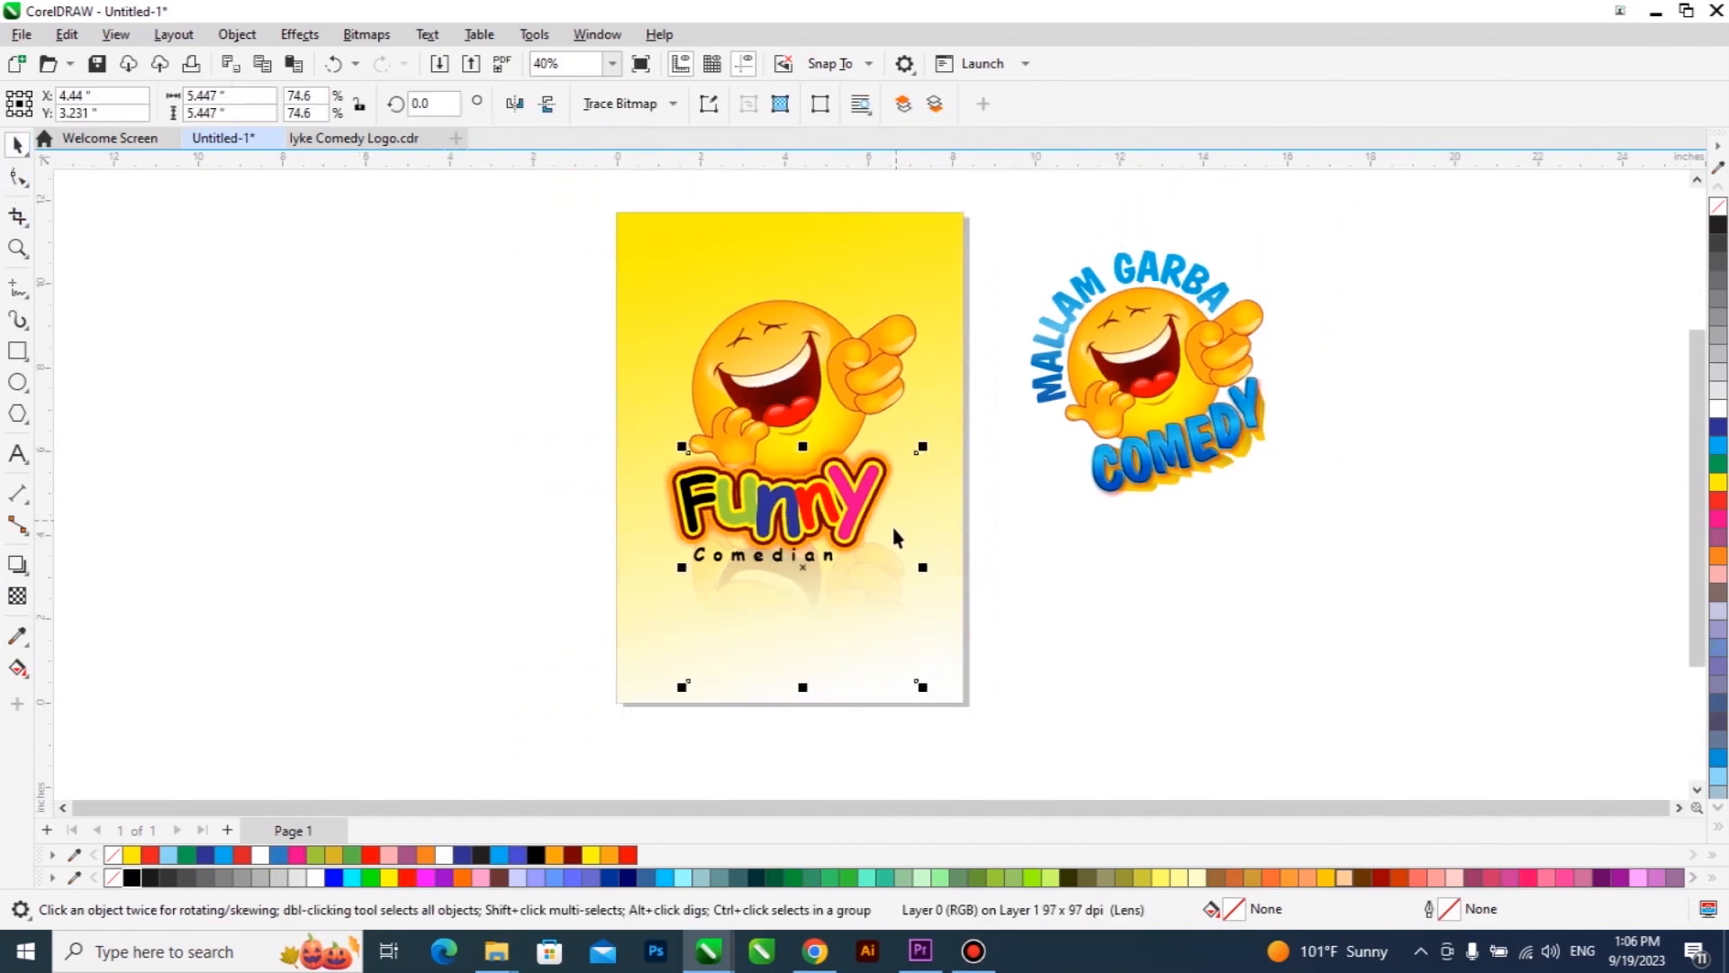
click(1034, 569)
scroll(837, 601, up, 1)
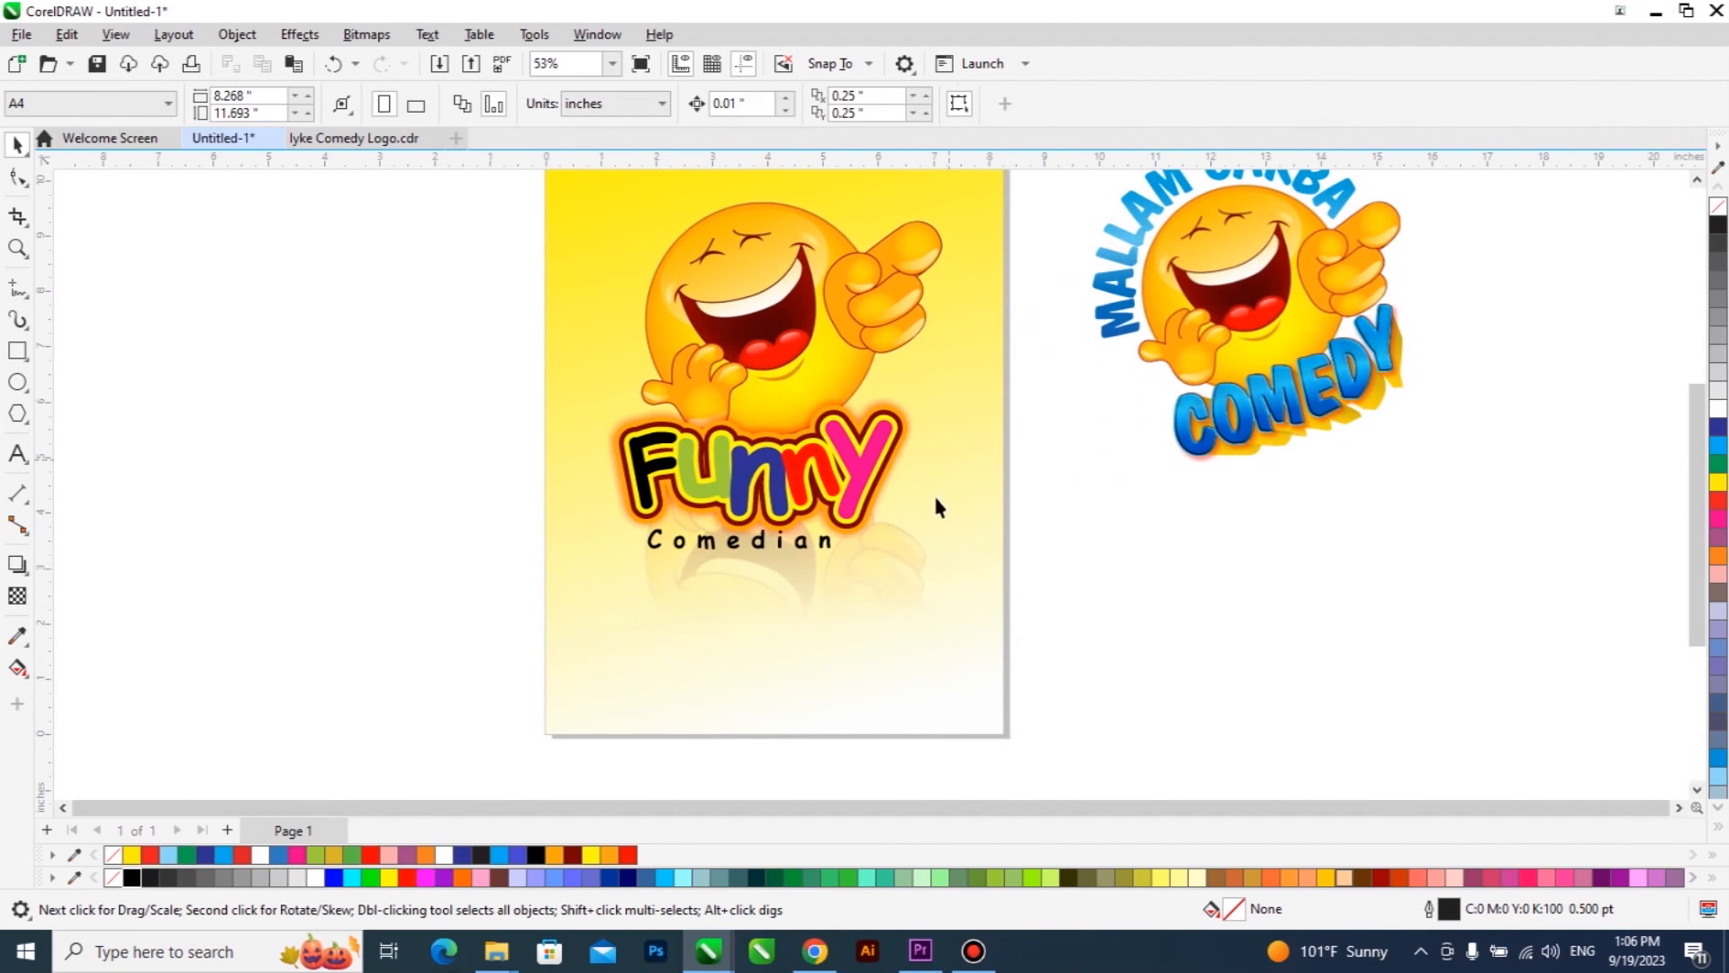
Step: Place a copy of the "Mallam Garba Comedy" logo's emoji in the empty area left of the page
click(1242, 347)
scroll(1332, 510, down, 1)
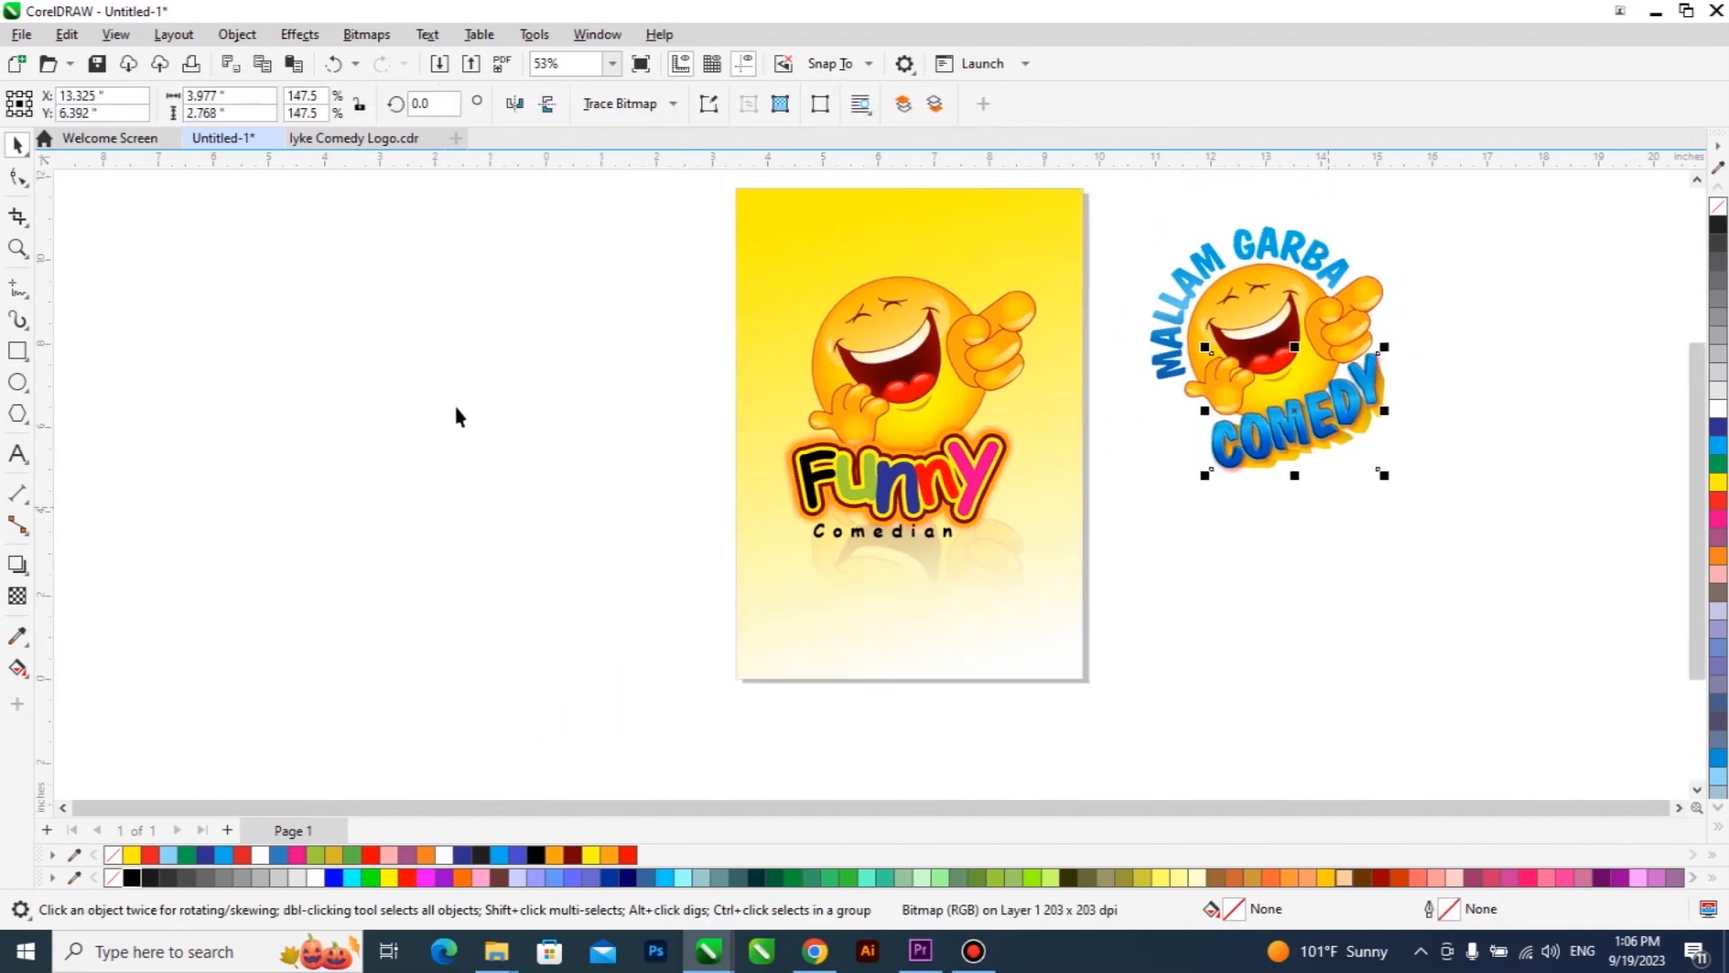
scroll(1305, 374, up, 1)
drag(1461, 303, 567, 327)
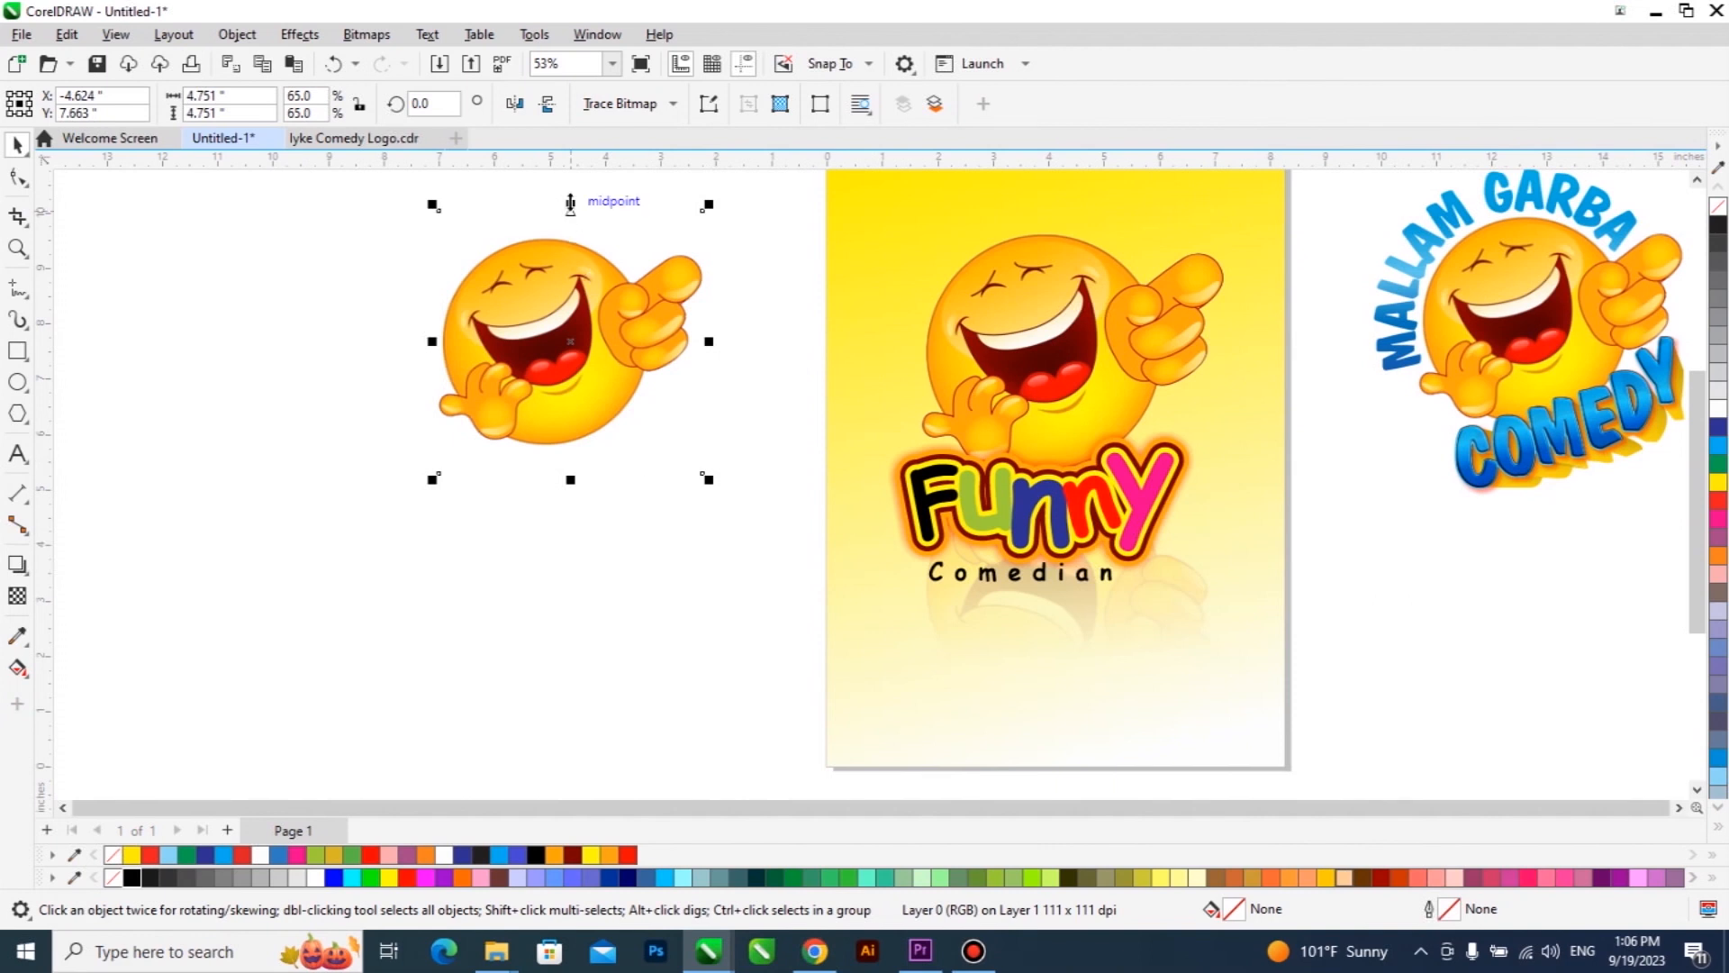
Step: Create a vertically mirrored copy below the off-page emoji and move it up until the two faces meet
drag(570, 203, 570, 201)
drag(570, 201, 558, 332)
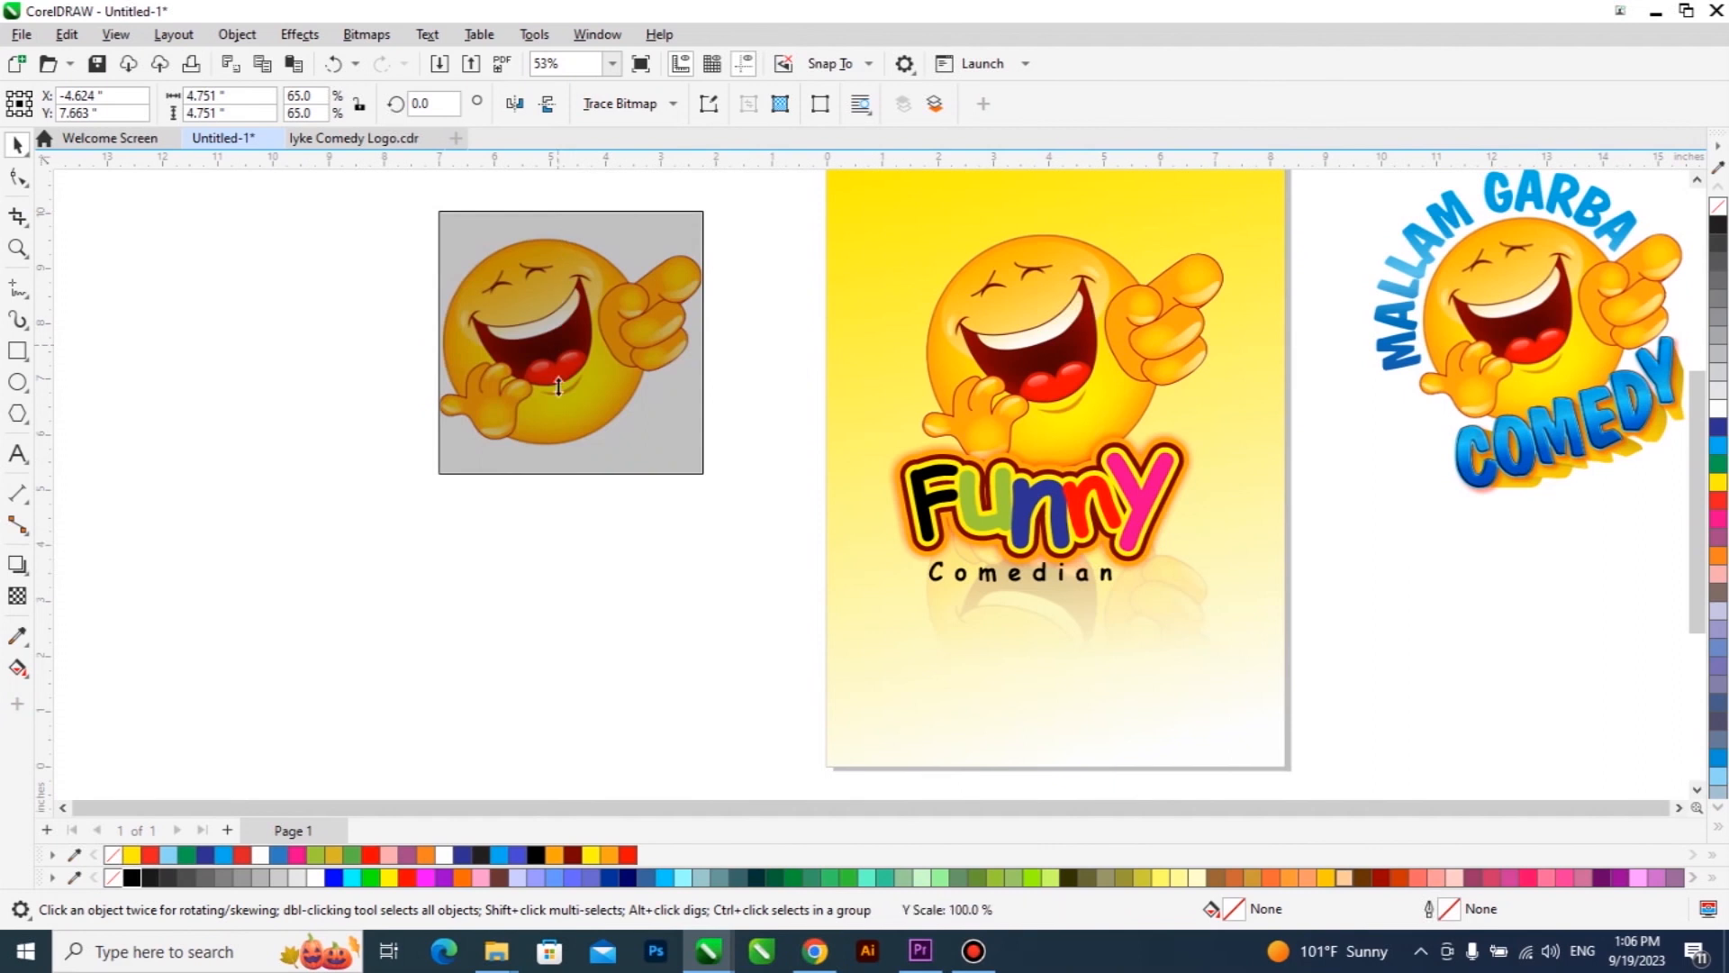
drag(560, 460, 562, 514)
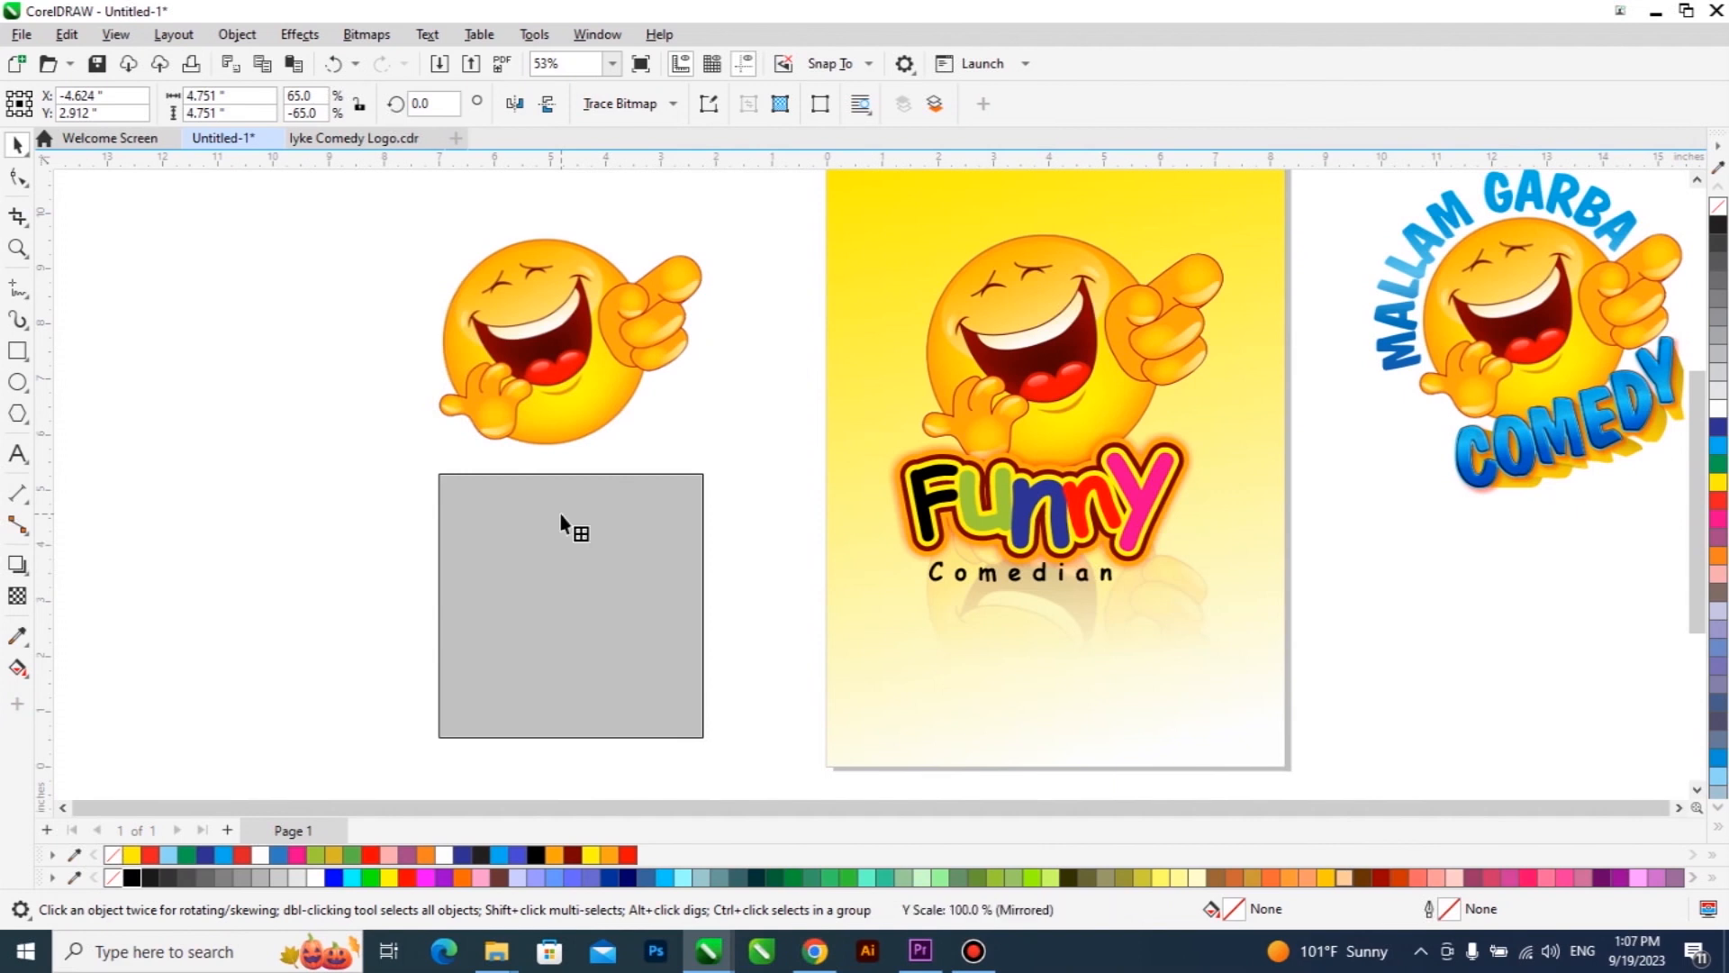
drag(560, 515, 562, 514)
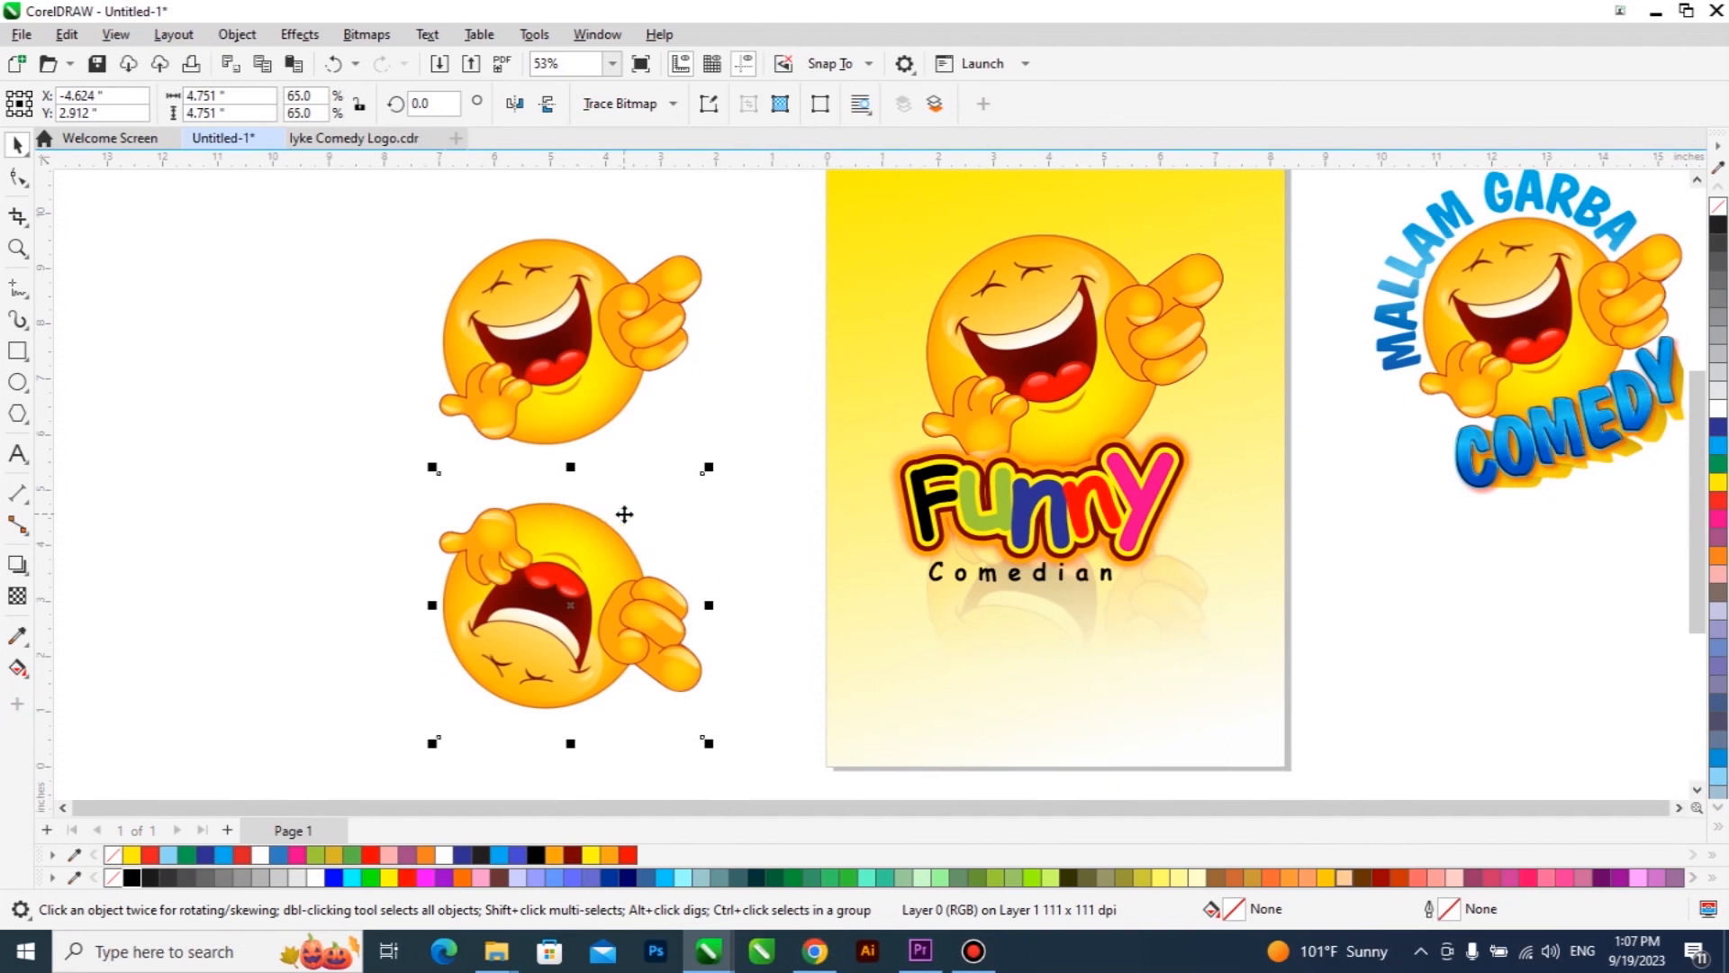
key(Up)
key(Up)
key(Up)
key(Up)
key(Up)
key(Up)
key(Up)
key(Up)
key(Up)
key(Up)
key(Up)
key(Up)
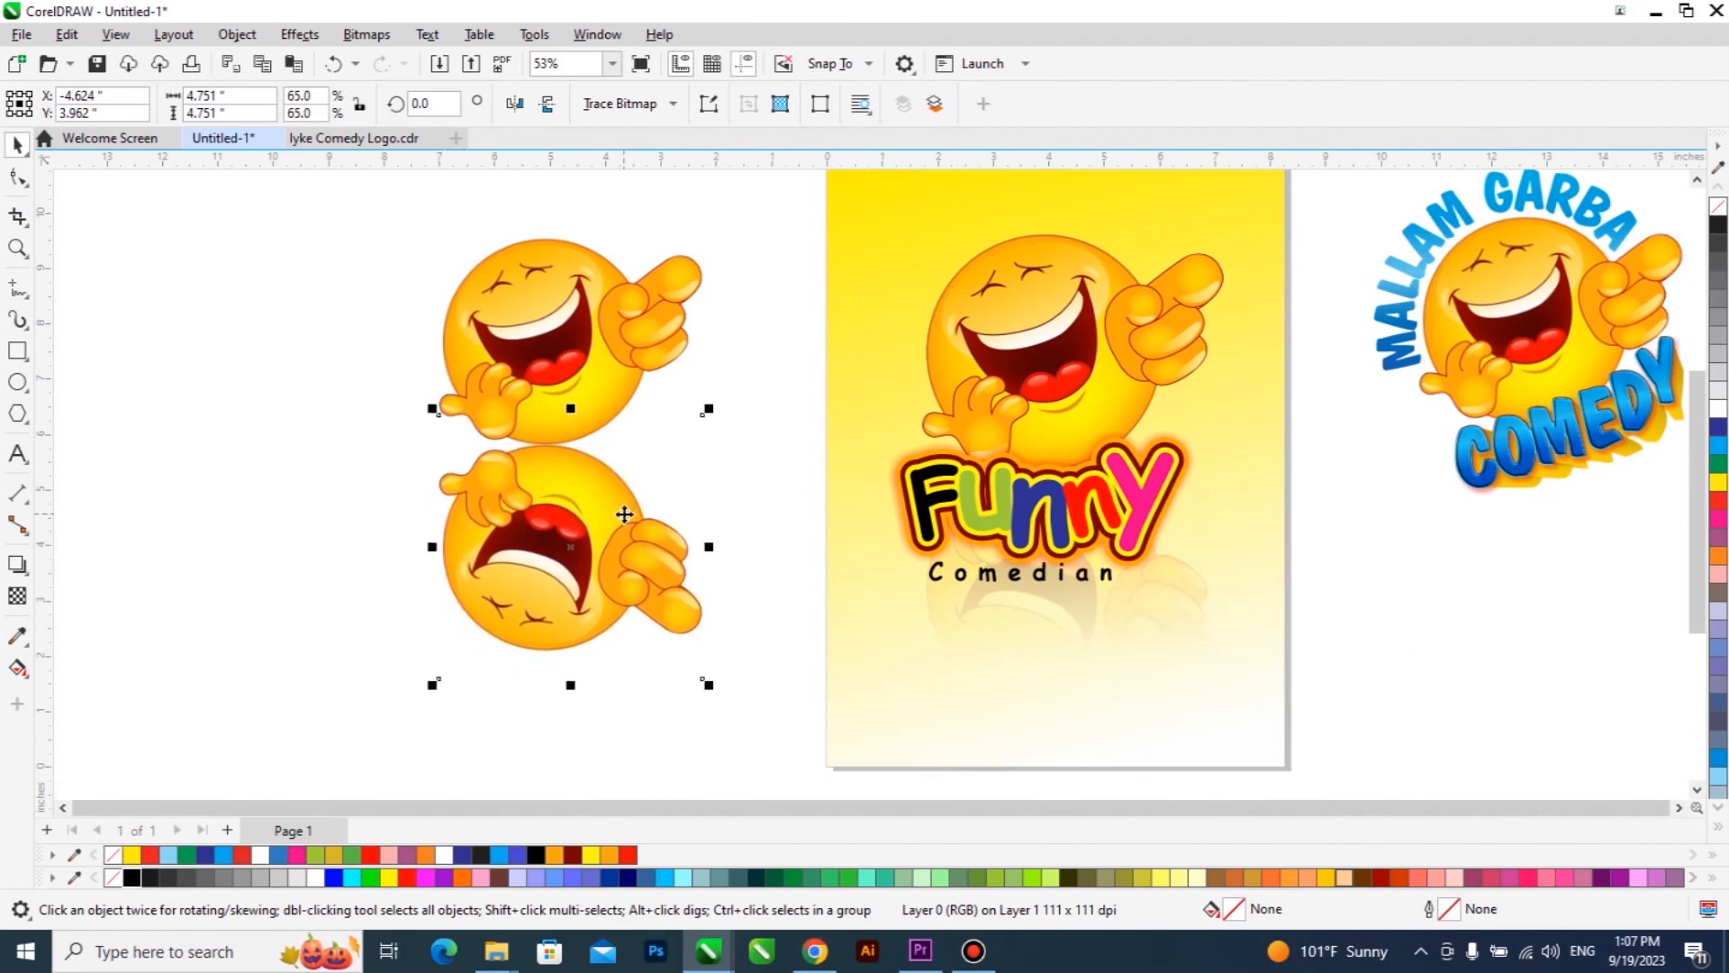
Step: Fade the mirrored emoji copy downward with a linear transparency, and delete that copy
click(17, 595)
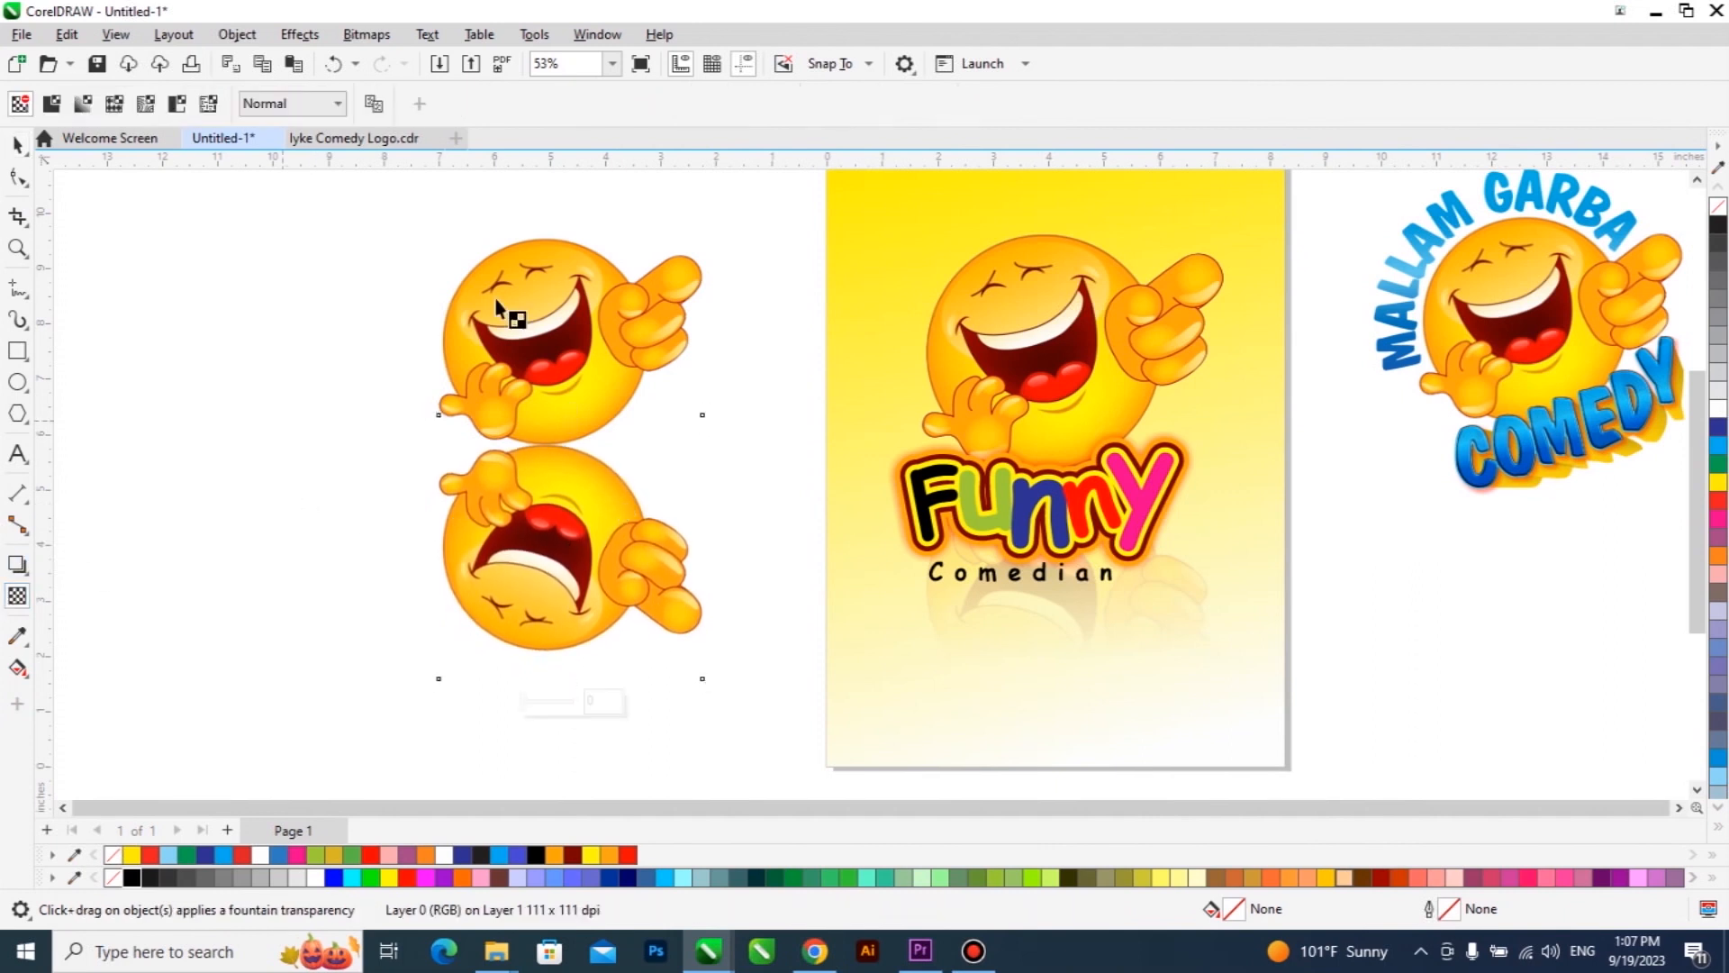
scroll(552, 597, down, 1)
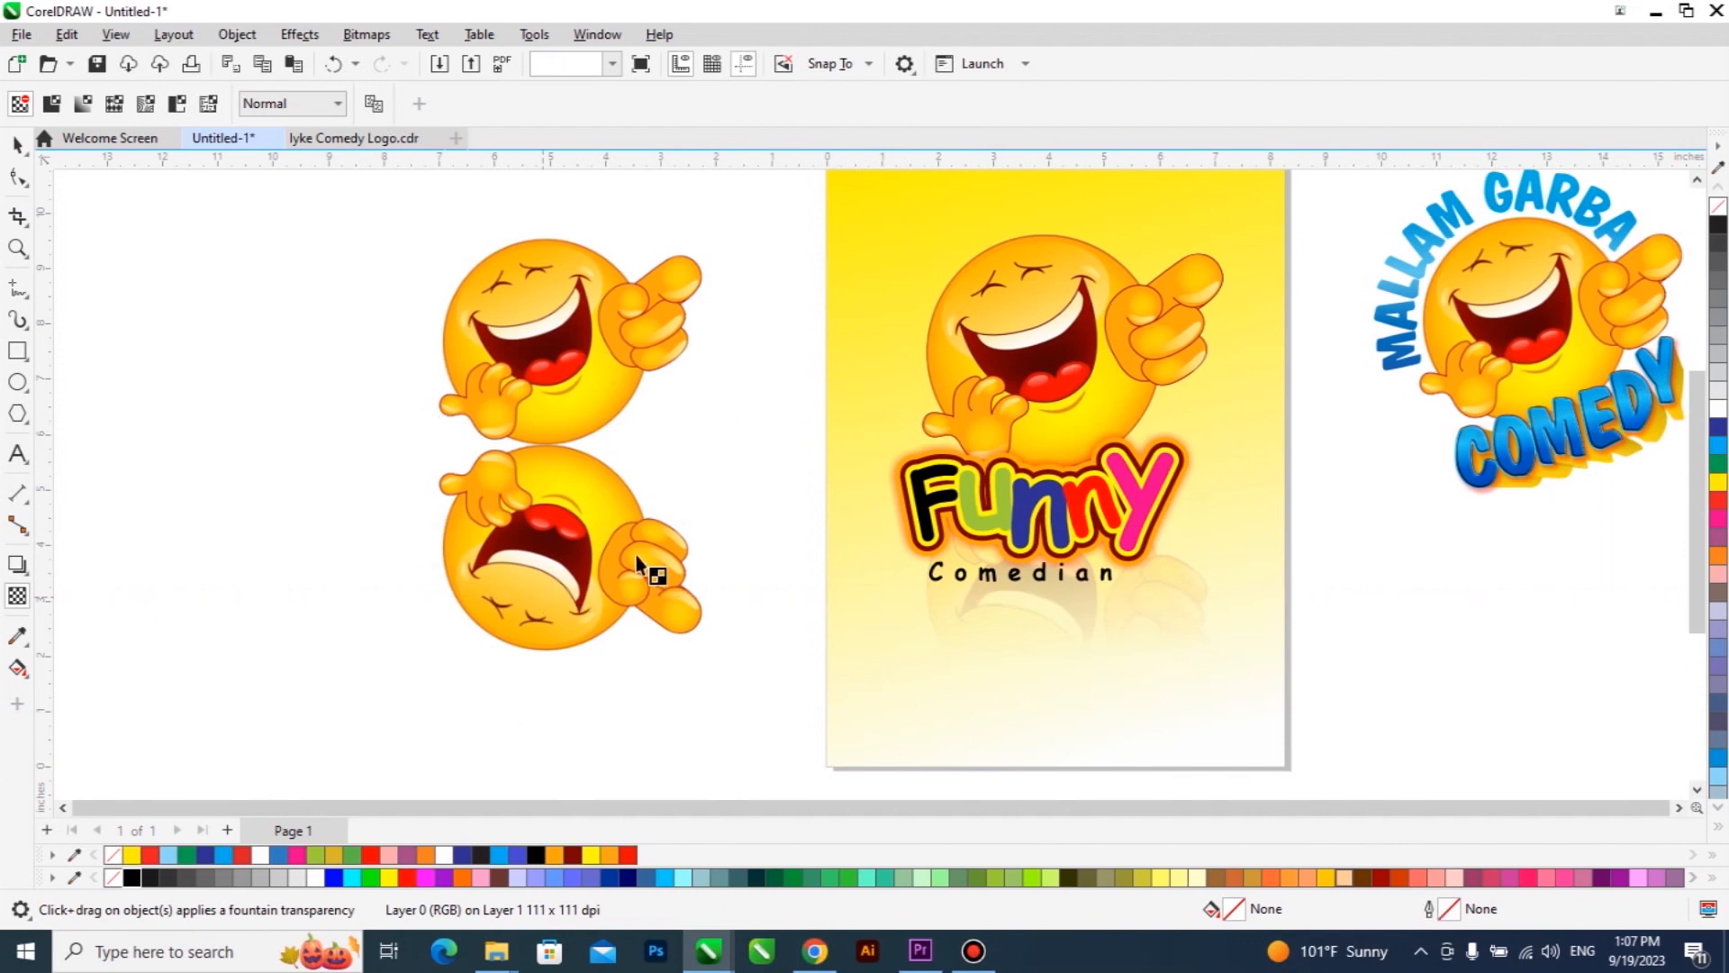
key(ctrl+z)
drag(610, 216, 610, 594)
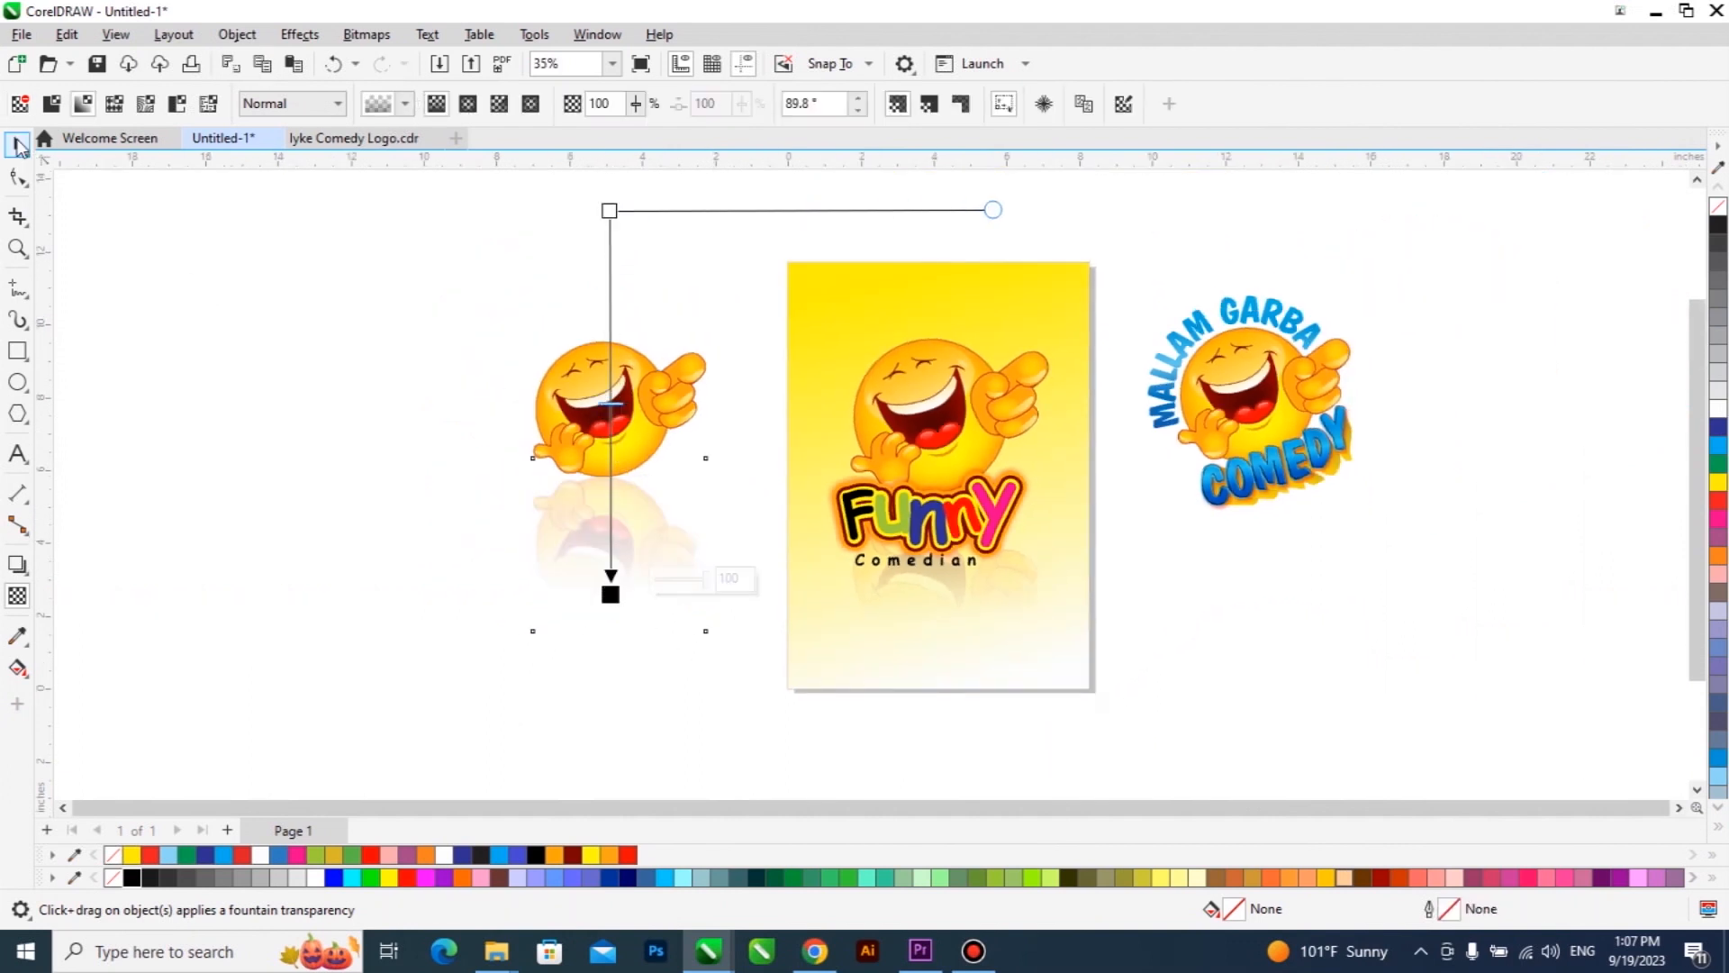
key(space)
scroll(640, 519, up, 1)
key(Delete)
Step: Copy the off-page emoji and paste a duplicate in place over it
click(614, 336)
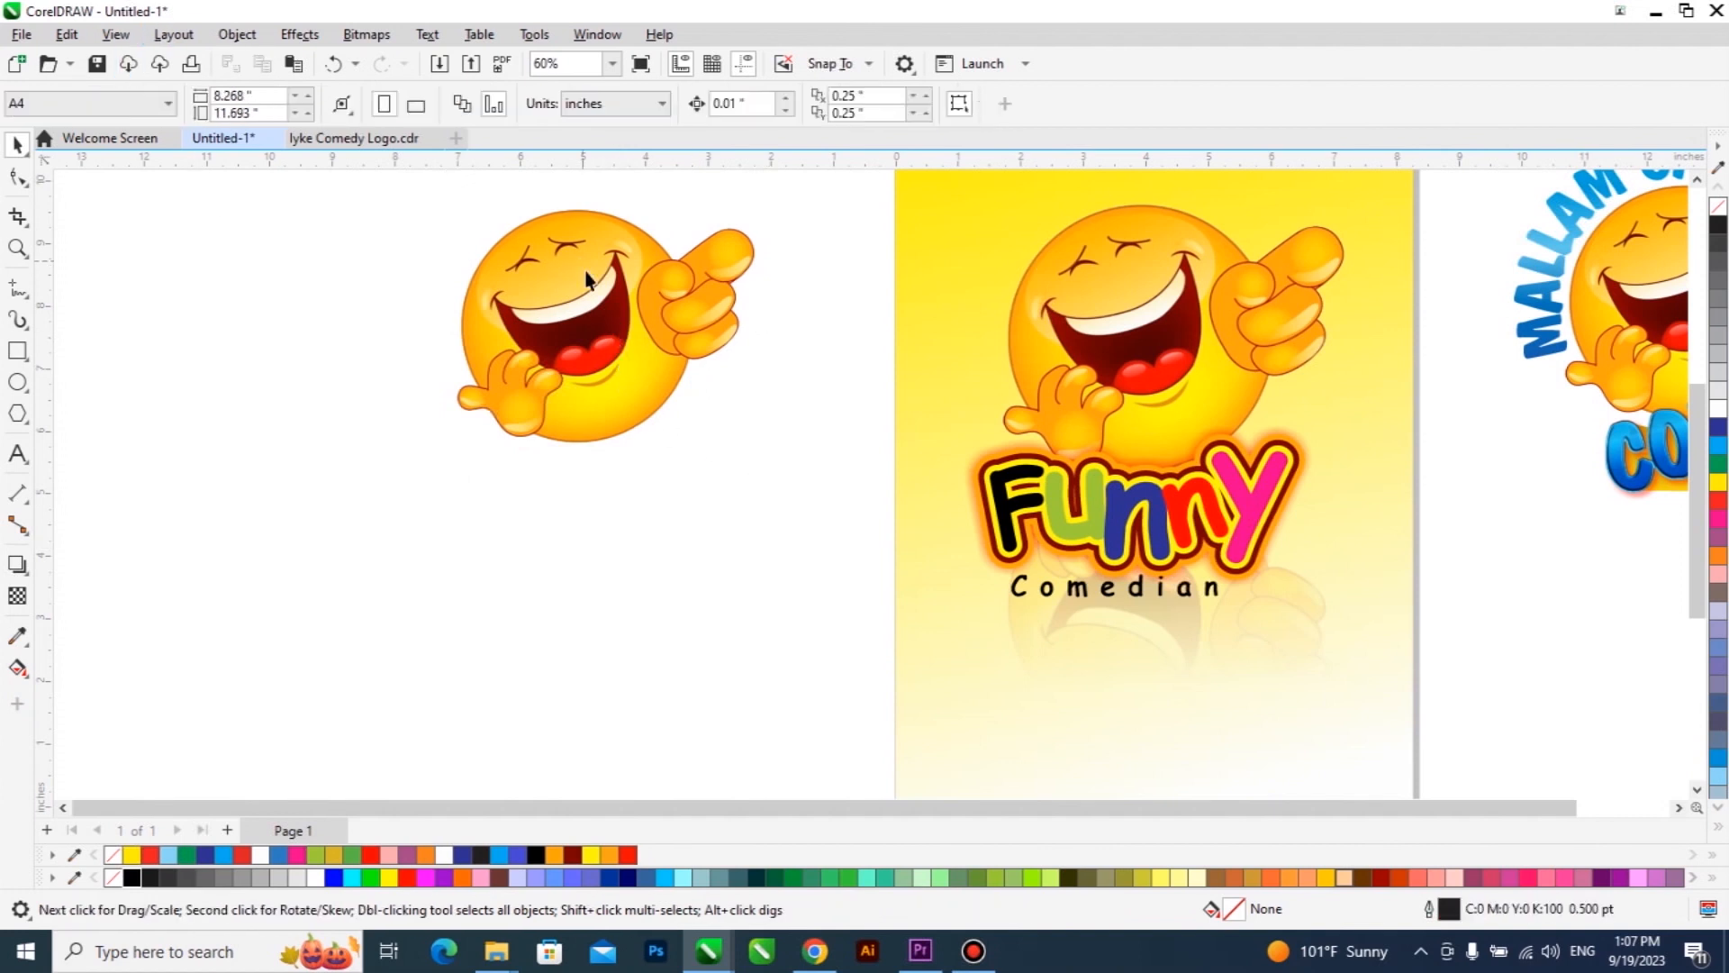
click(67, 34)
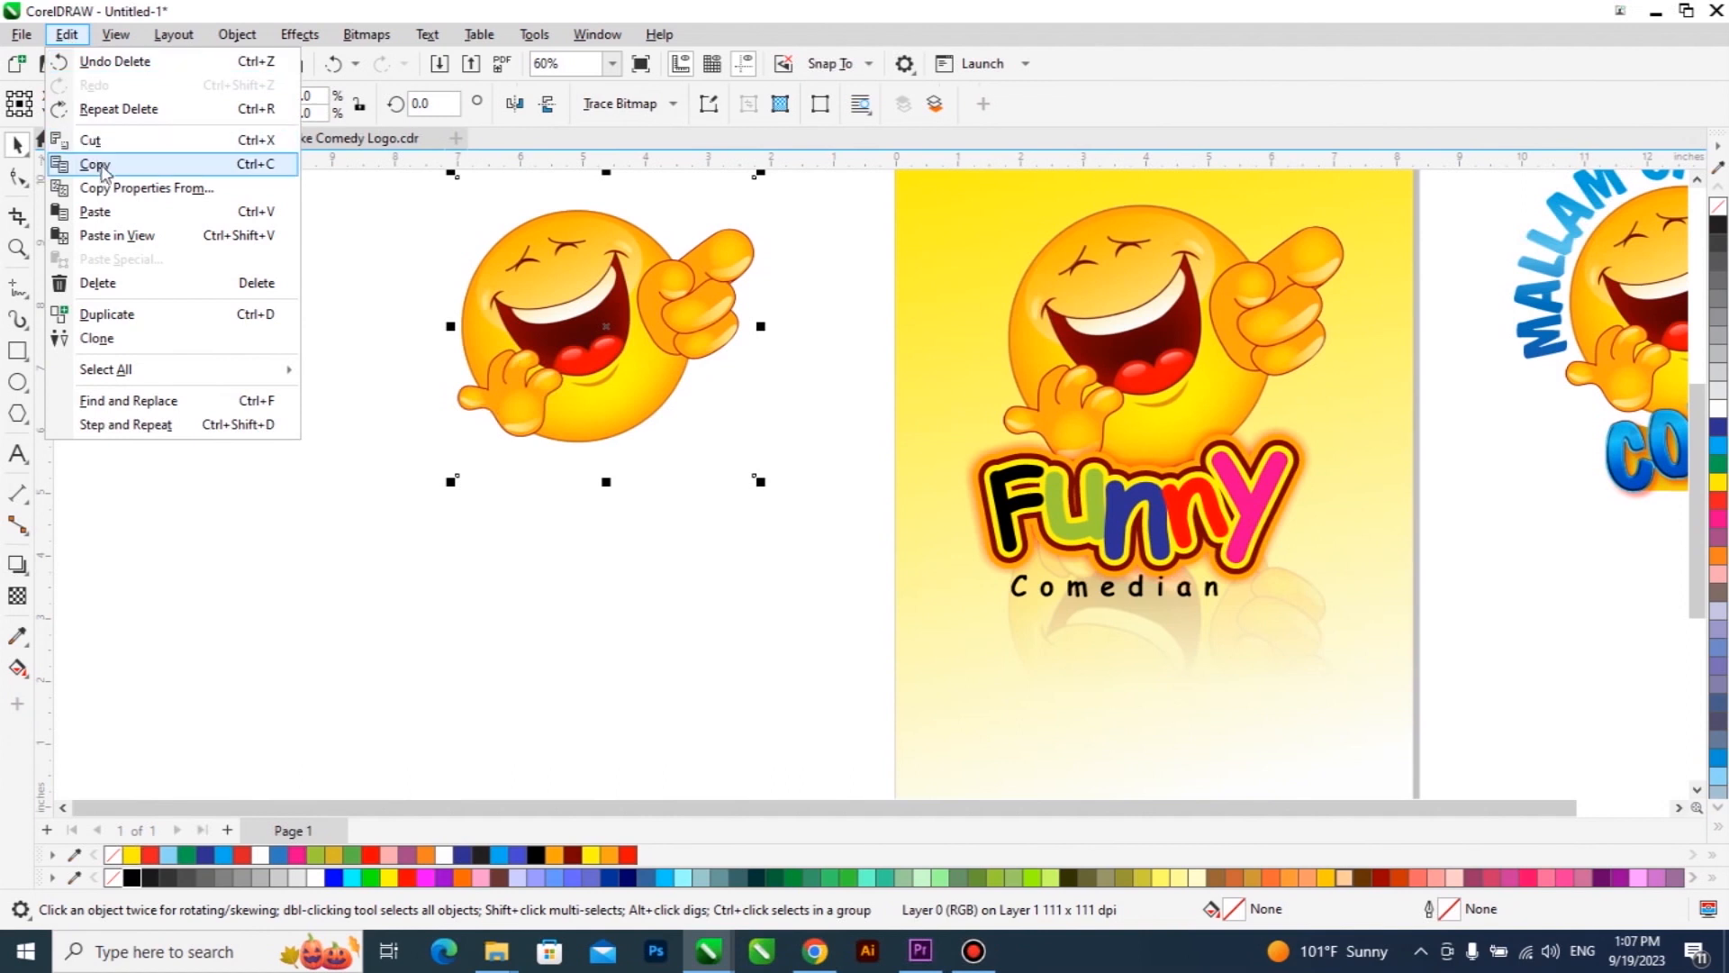
click(251, 164)
click(67, 34)
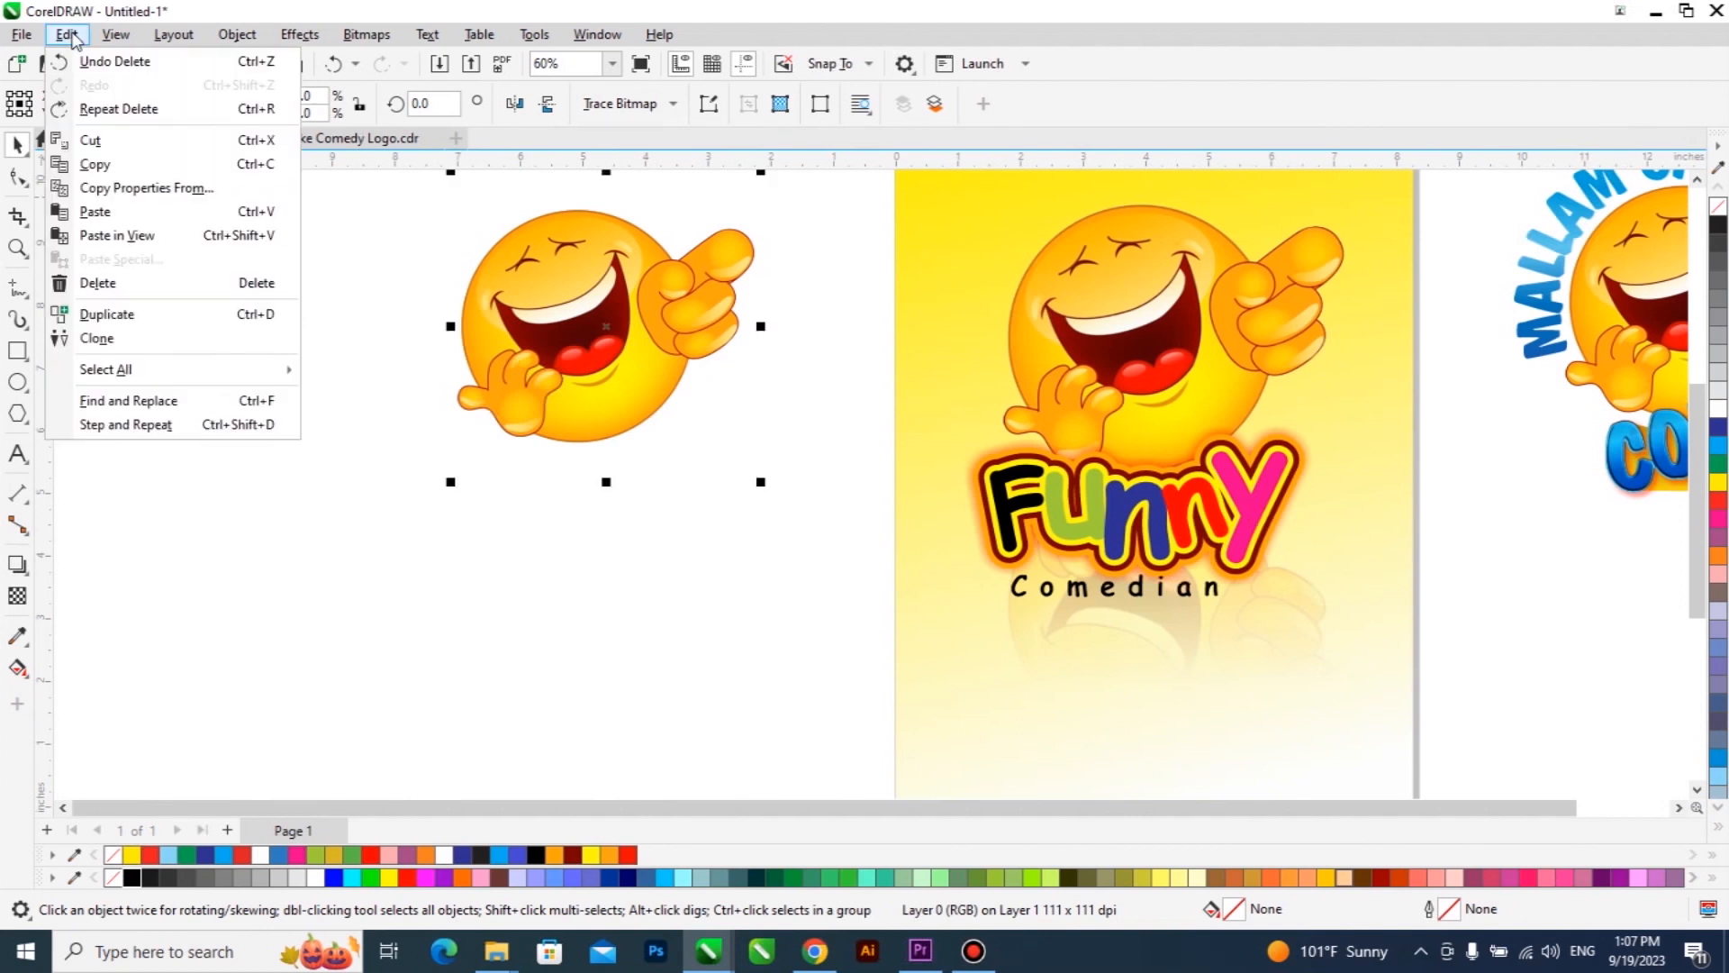
click(124, 212)
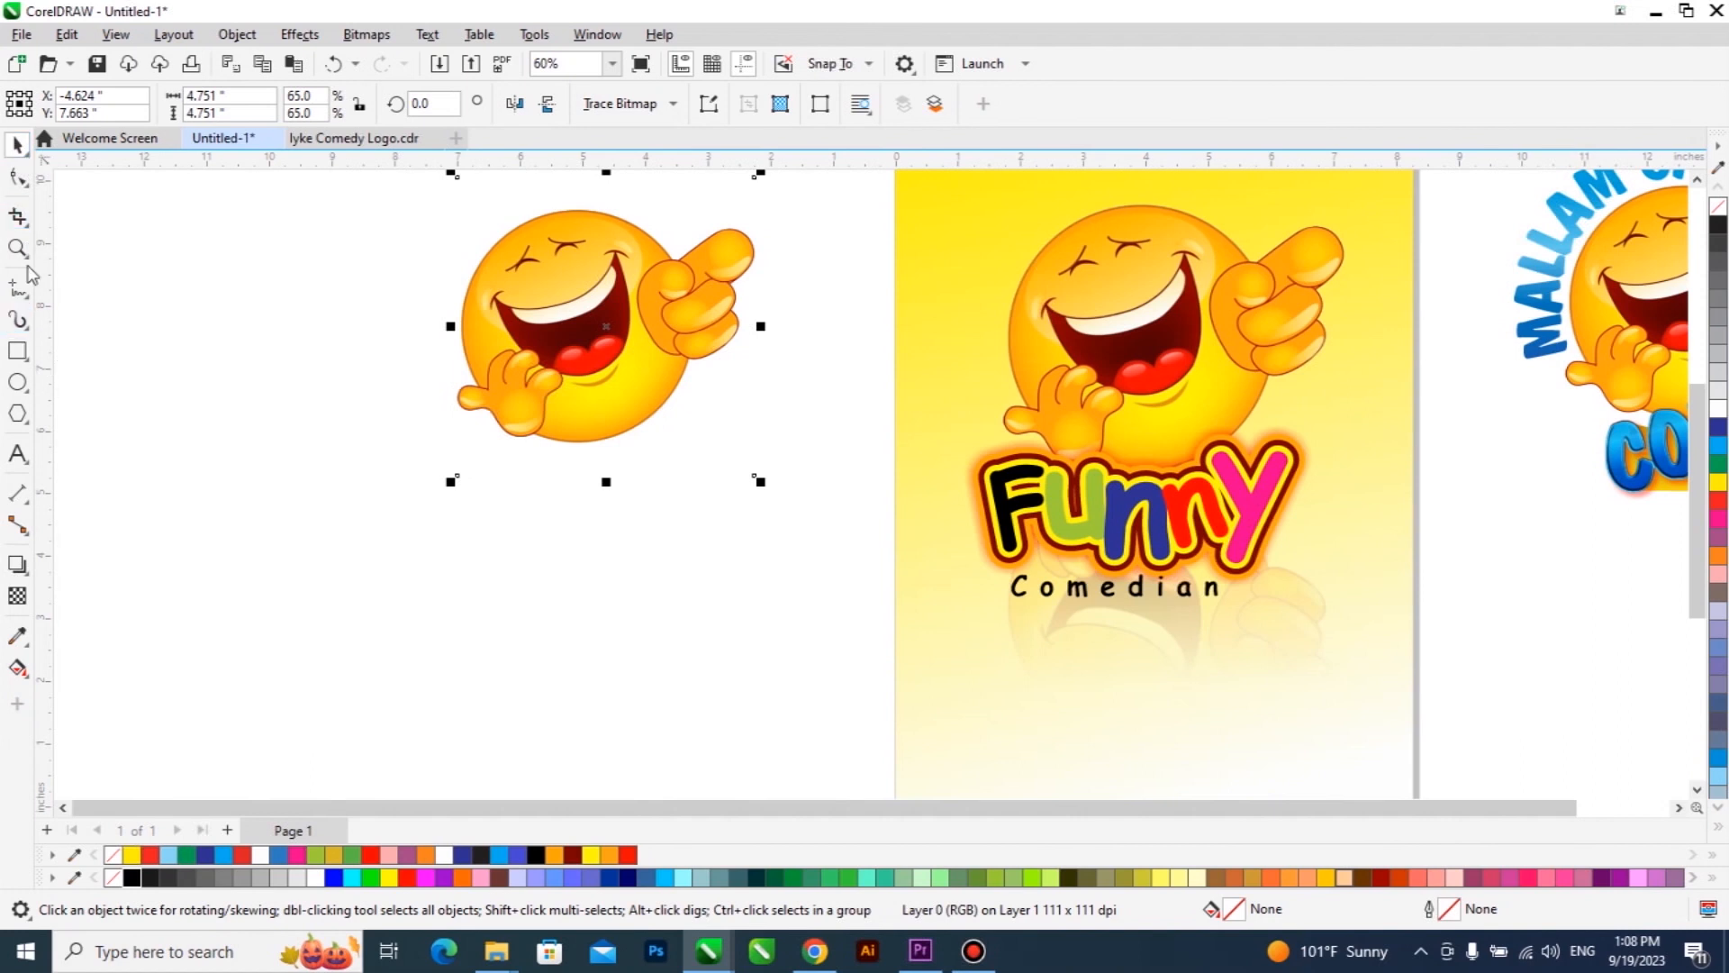
Step: Move the duplicate emoji straight down until its head touches the underside of the original, at Y 3.963 inches
click(358, 530)
click(543, 348)
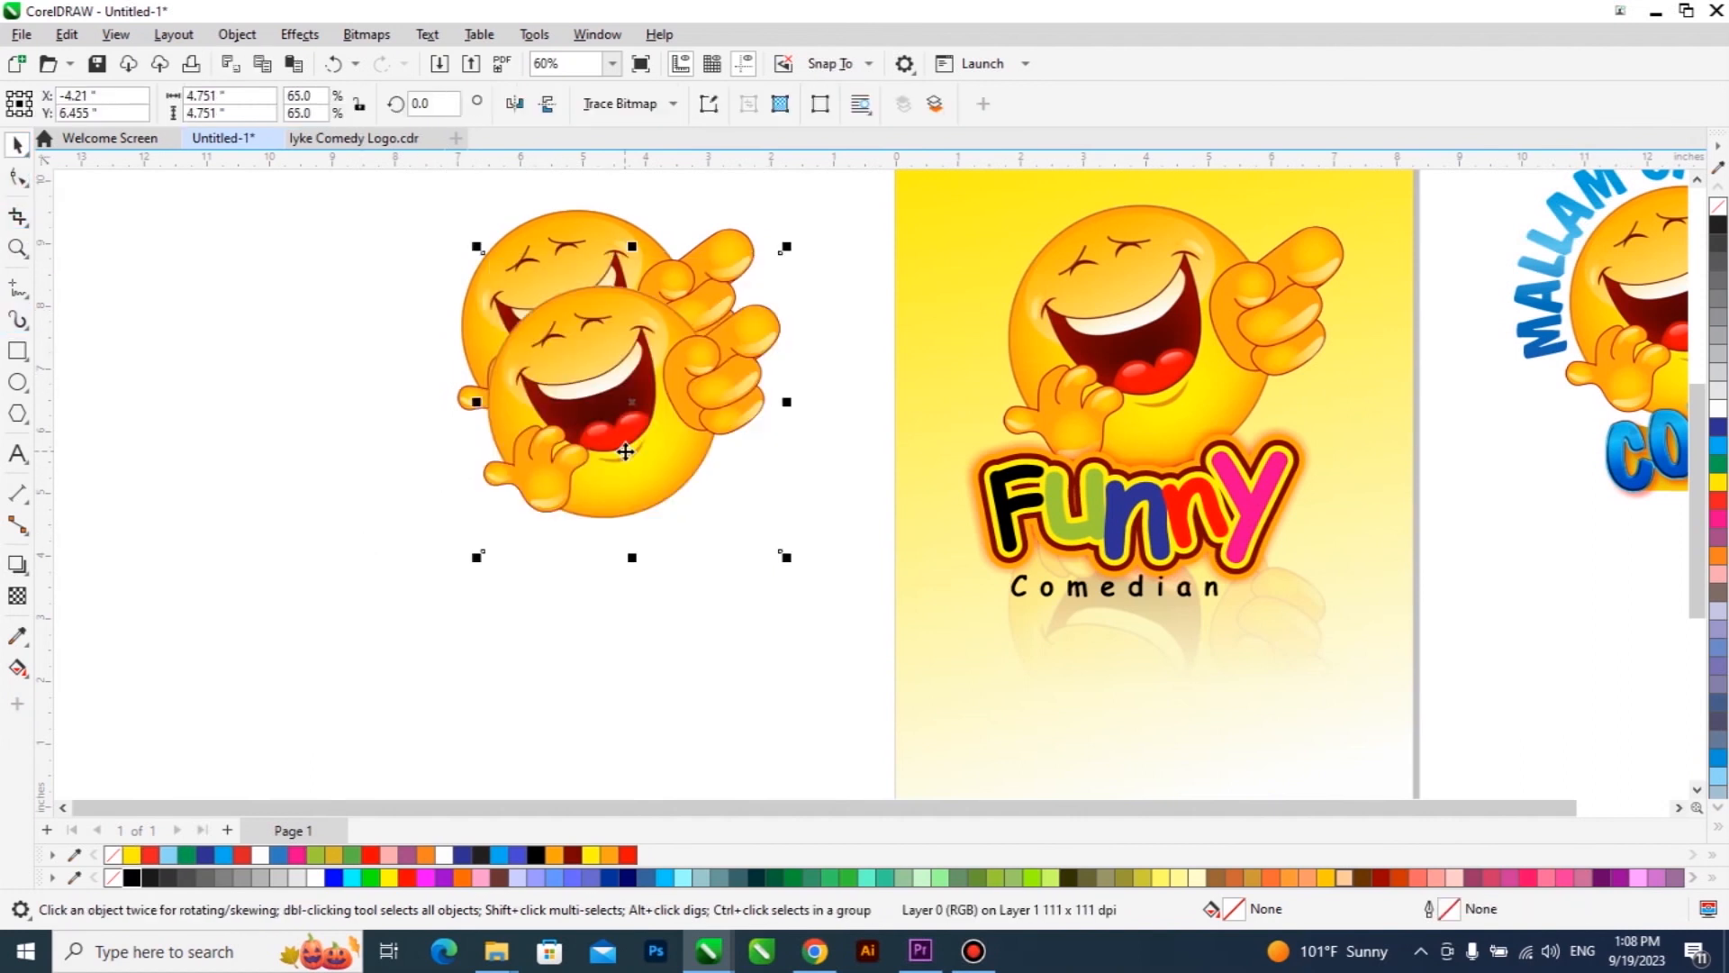
key(plus)
key(Down)
key(Down)
key(Down)
key(Down)
key(Down)
key(Down)
key(Down)
key(Down)
key(Down)
key(Down)
key(Down)
key(Down)
key(Down)
key(Down)
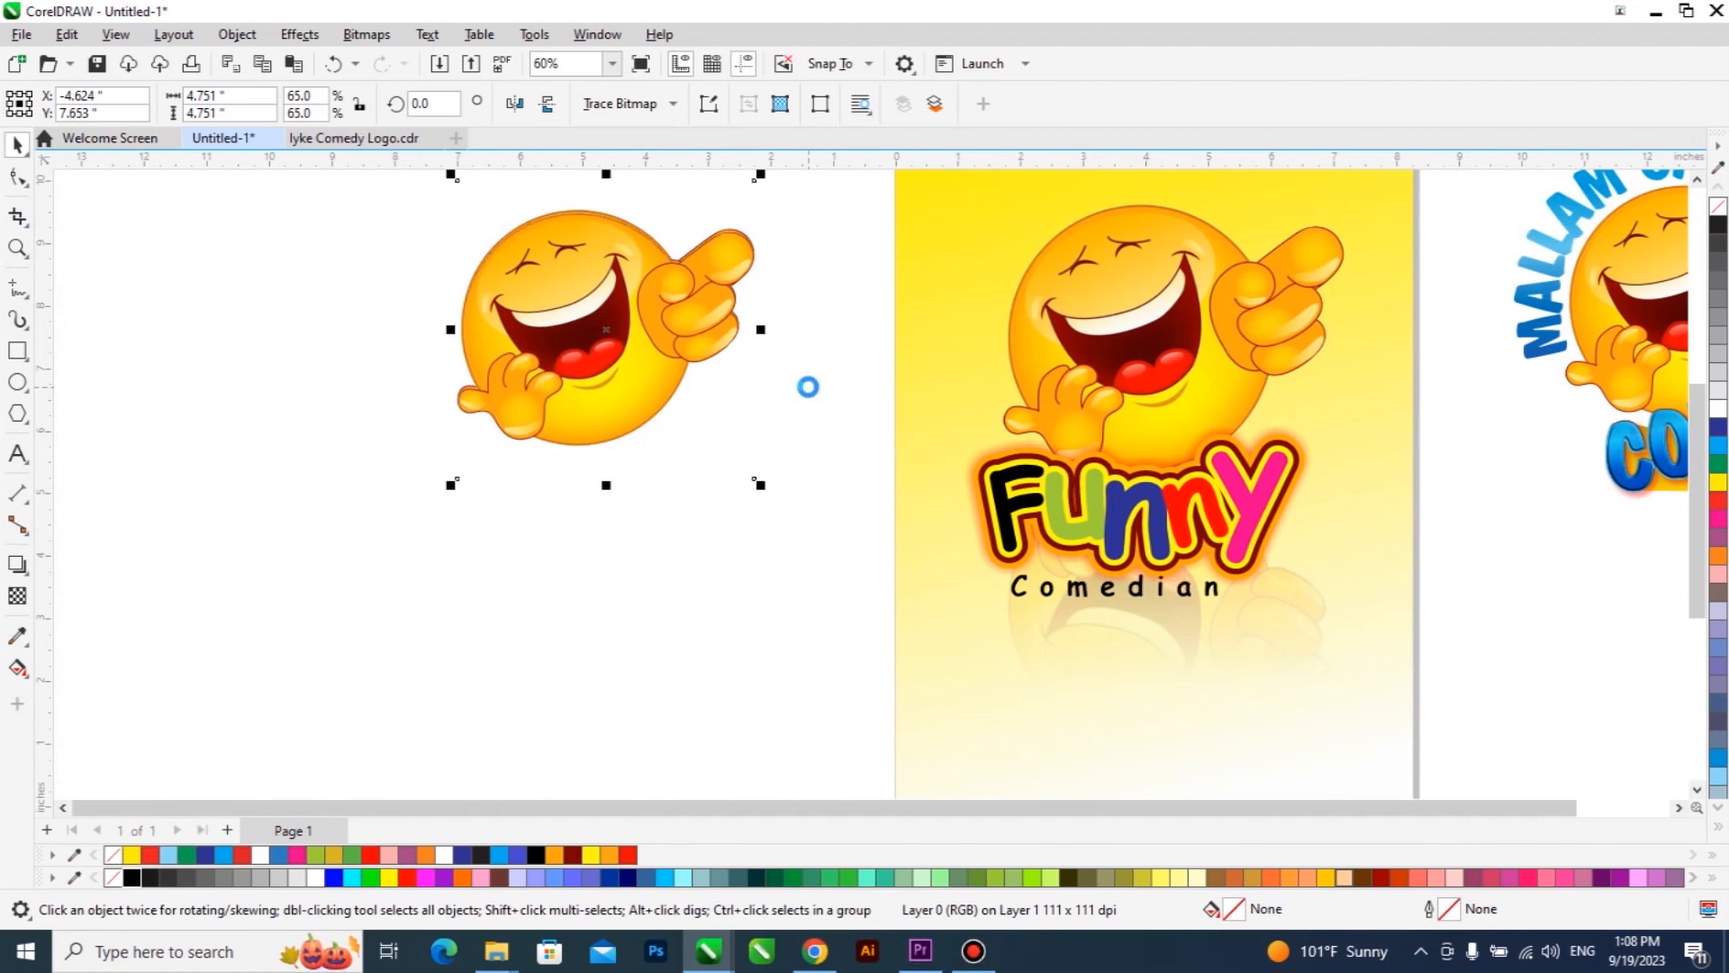
key(Down)
key(Down)
key(Down)
key(Down)
key(Down)
key(Down)
key(Down)
key(Down)
key(Down)
key(Down)
key(Down)
key(Down)
key(Down)
key(Down)
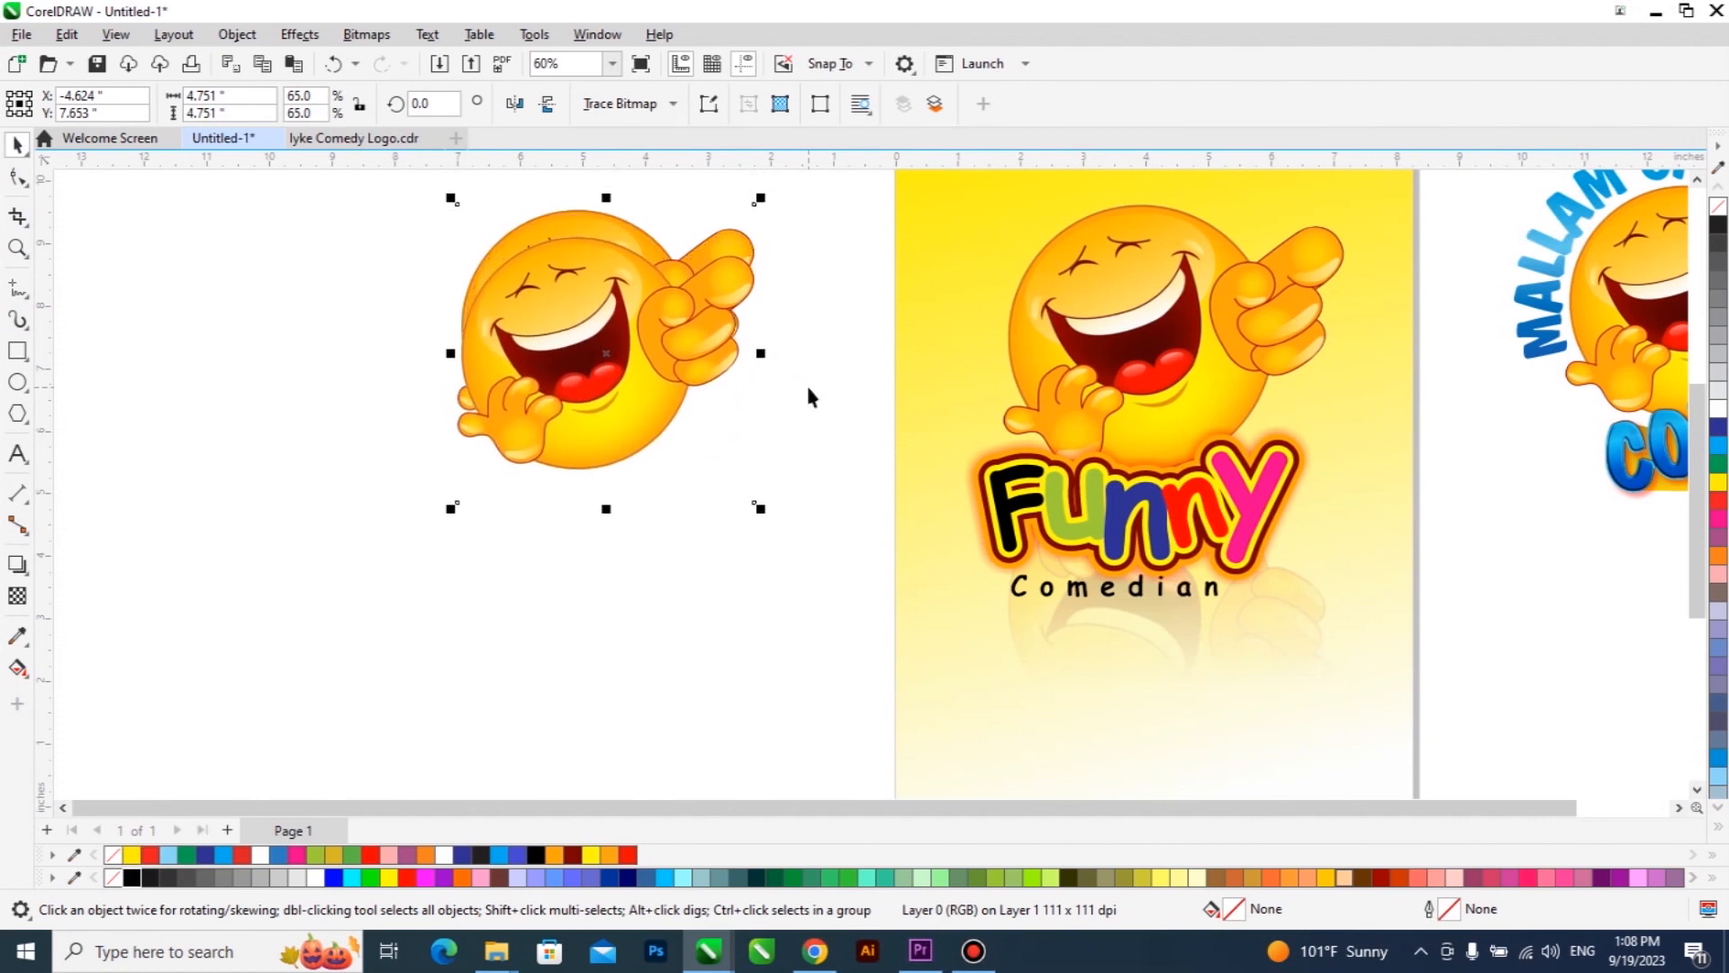
key(Down)
key(Down)
key(Down)
key(Down)
key(Down)
key(Down)
key(Down)
key(Down)
key(Down)
key(Down)
key(Down)
key(Down)
key(Down)
key(Down)
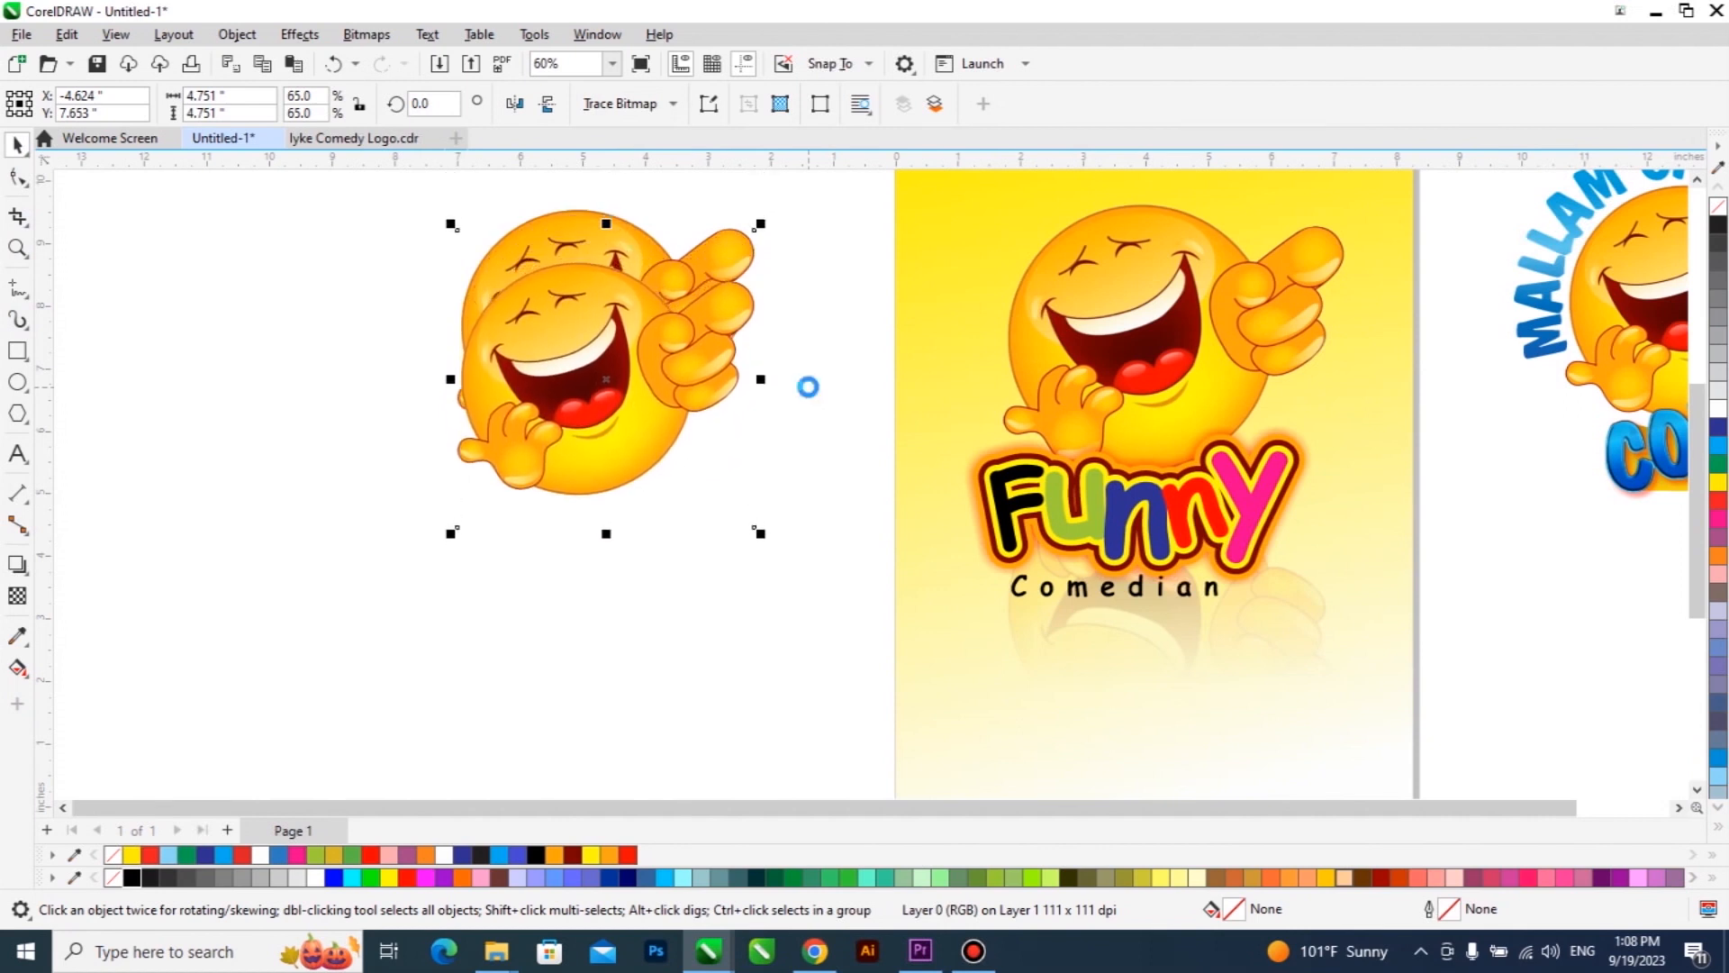
key(Down)
key(Down)
key(Down)
key(Down)
key(Down)
key(Down)
key(Down)
key(Down)
key(Down)
key(Down)
key(Down)
key(Down)
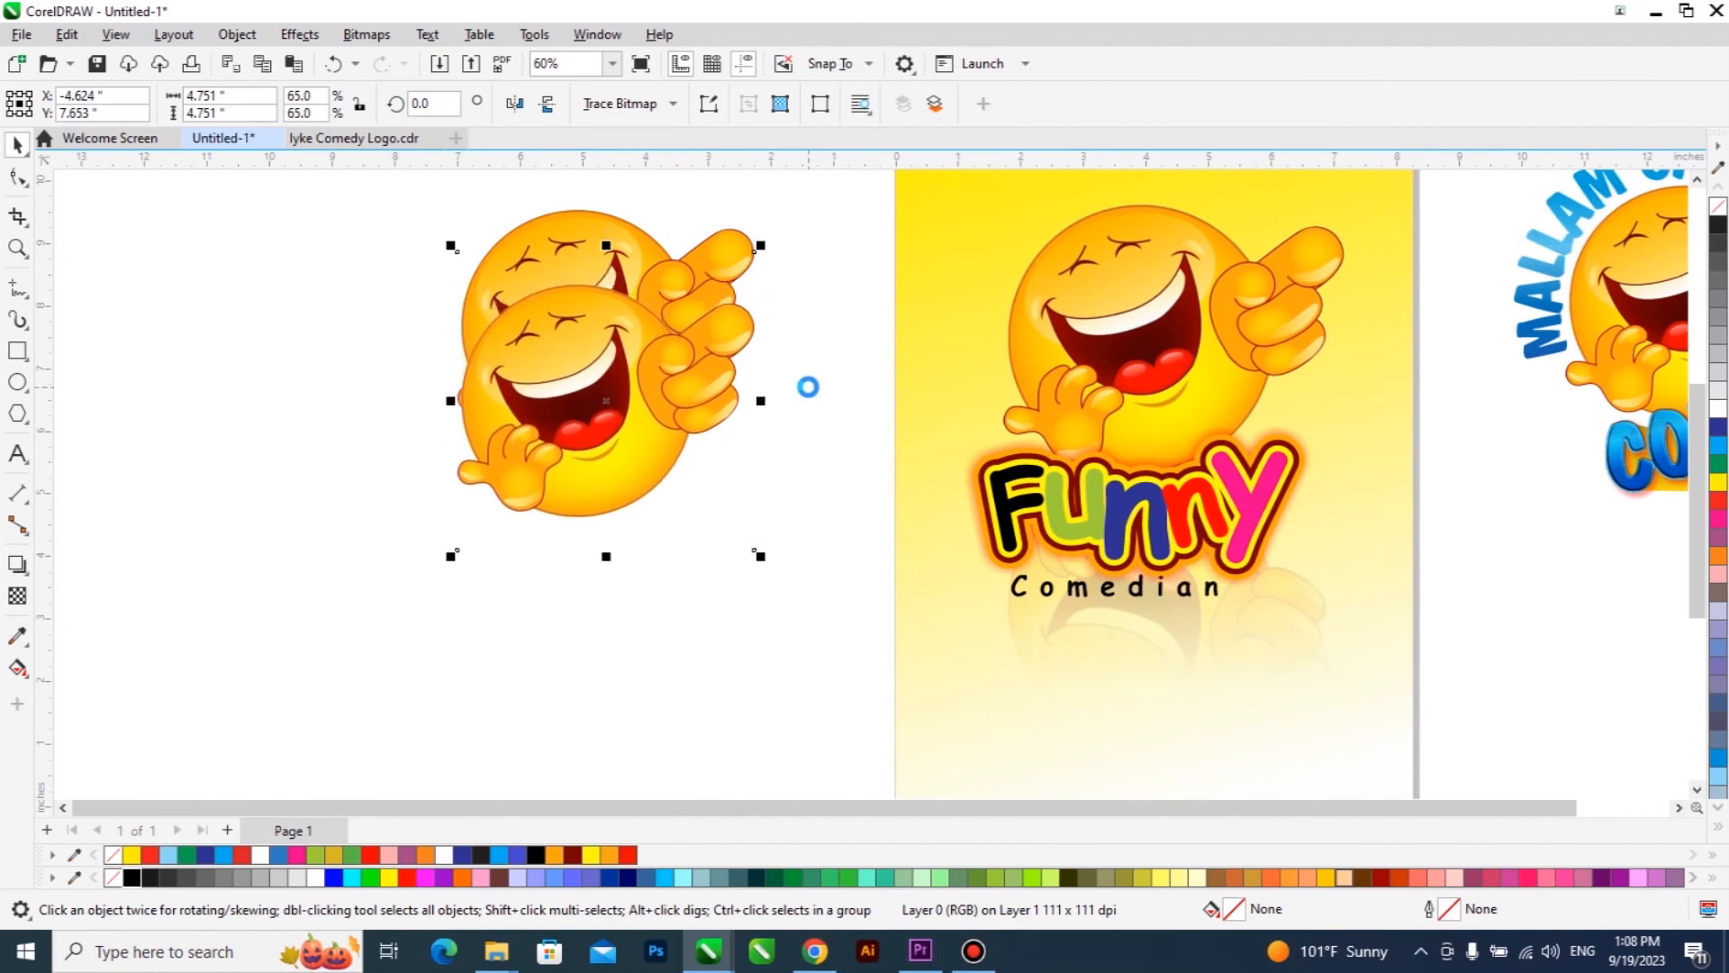
drag(597, 322, 592, 485)
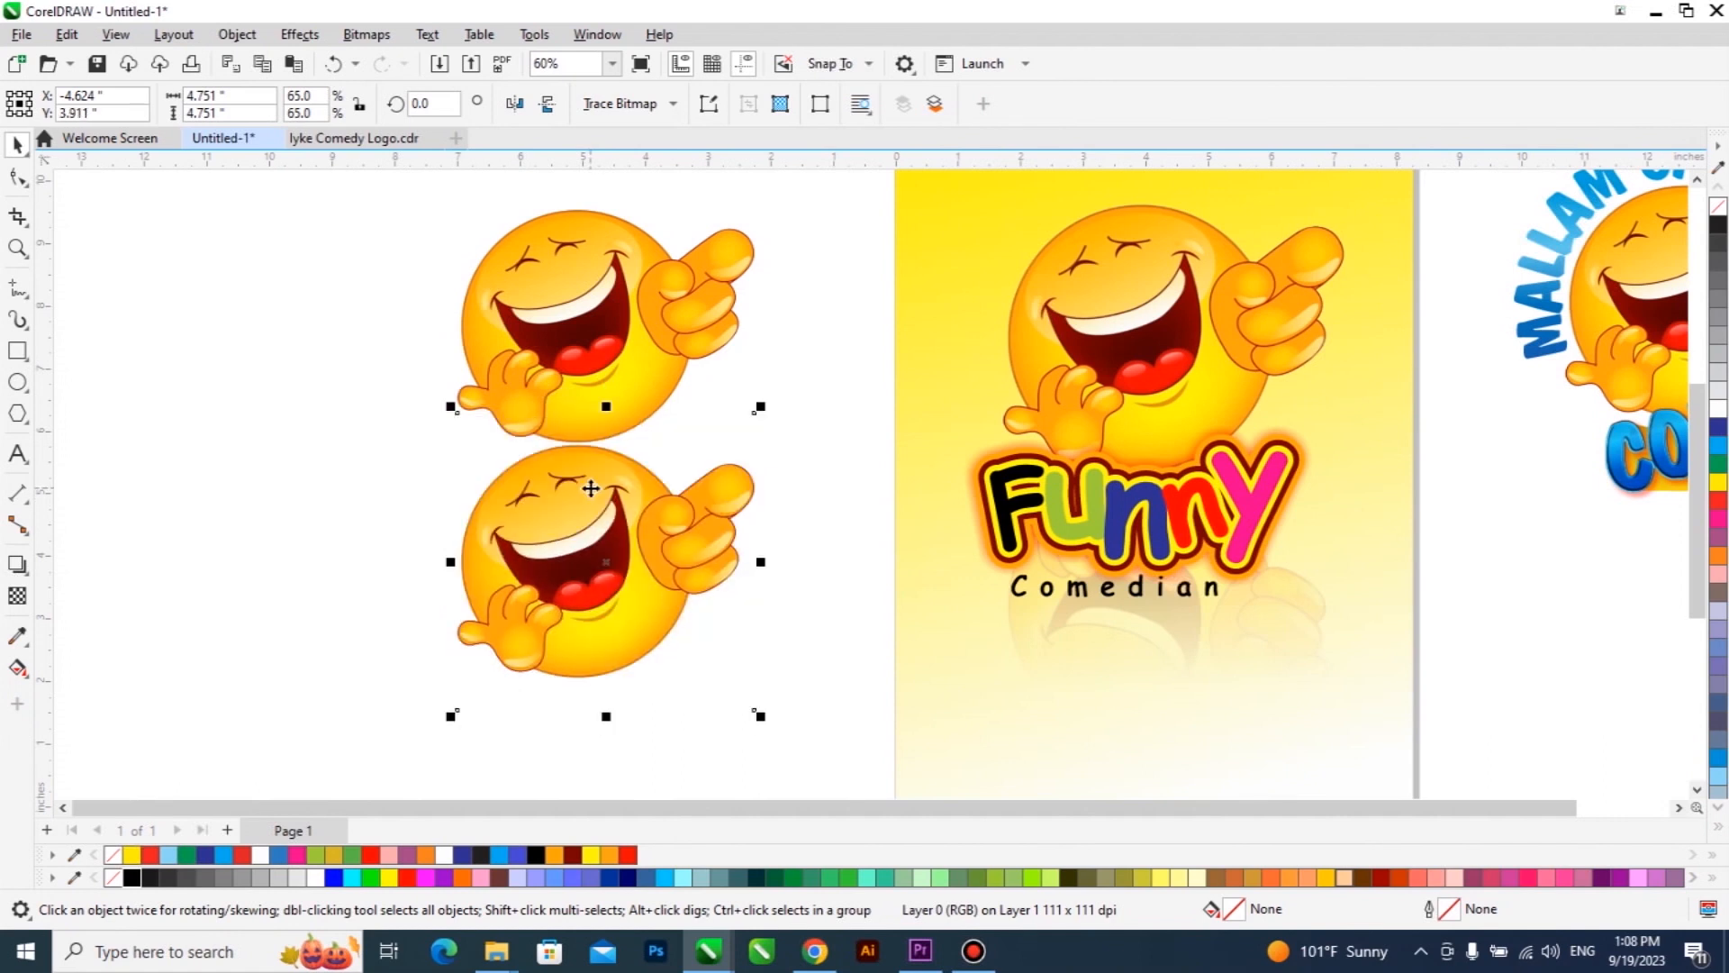
click(592, 485)
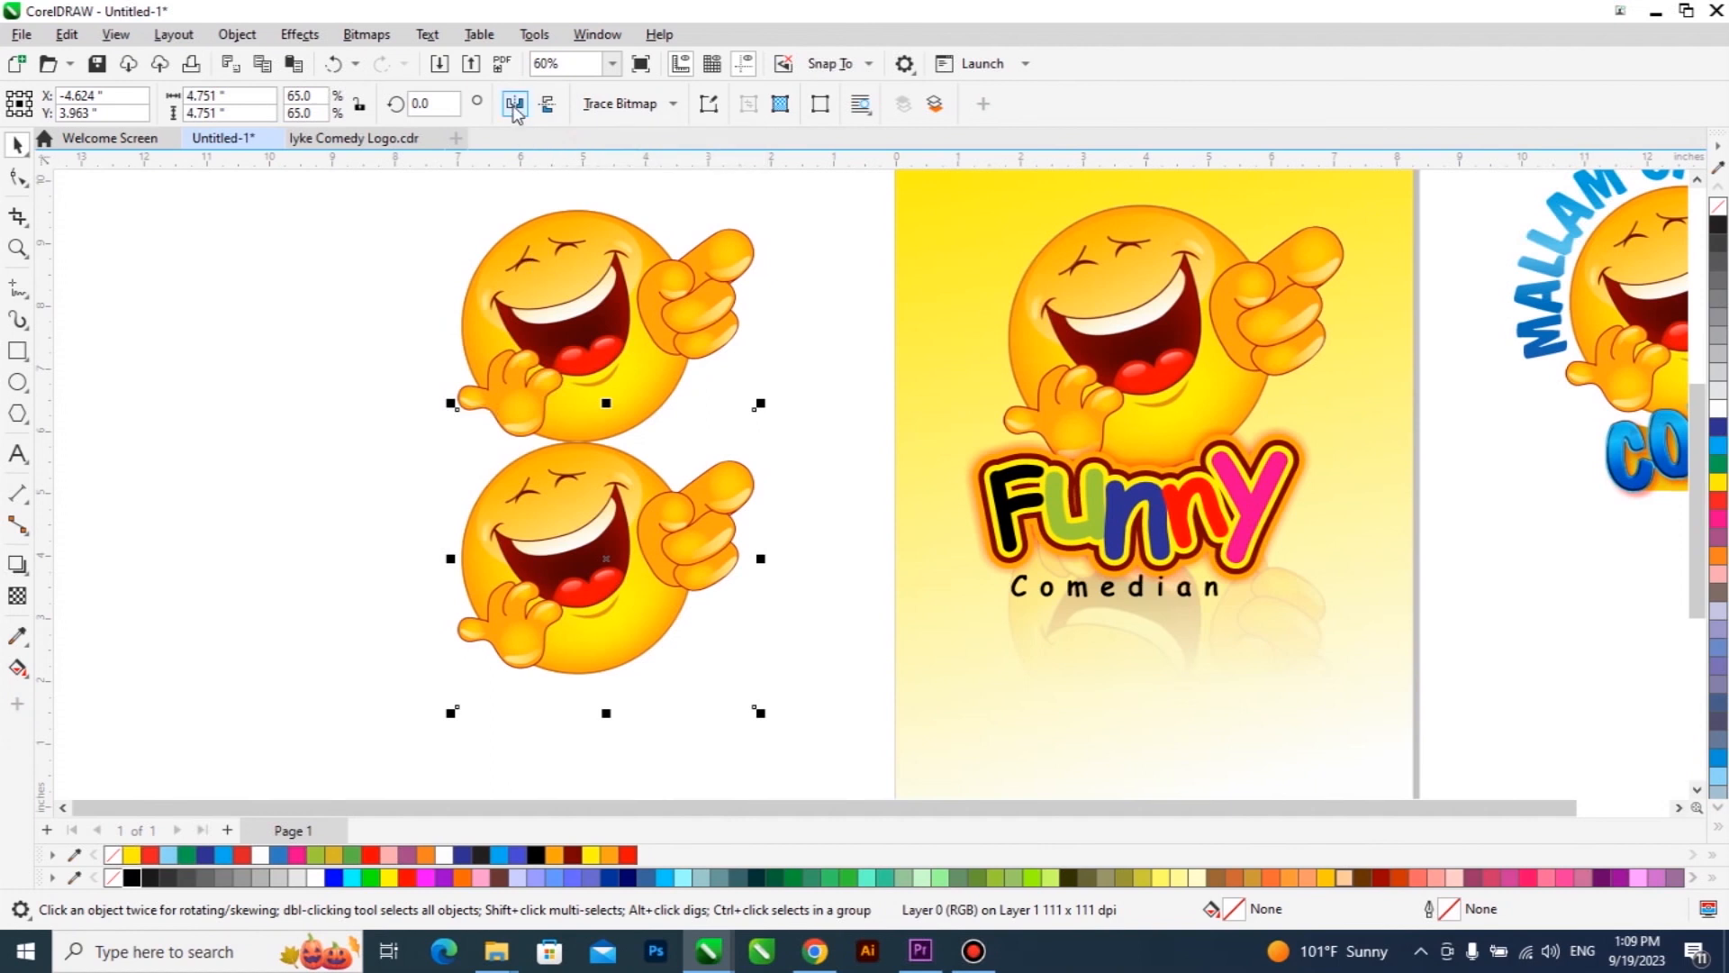
Step: Try horizontal and vertical mirroring on the lower emoji, and leave it mirrored vertically only
click(515, 105)
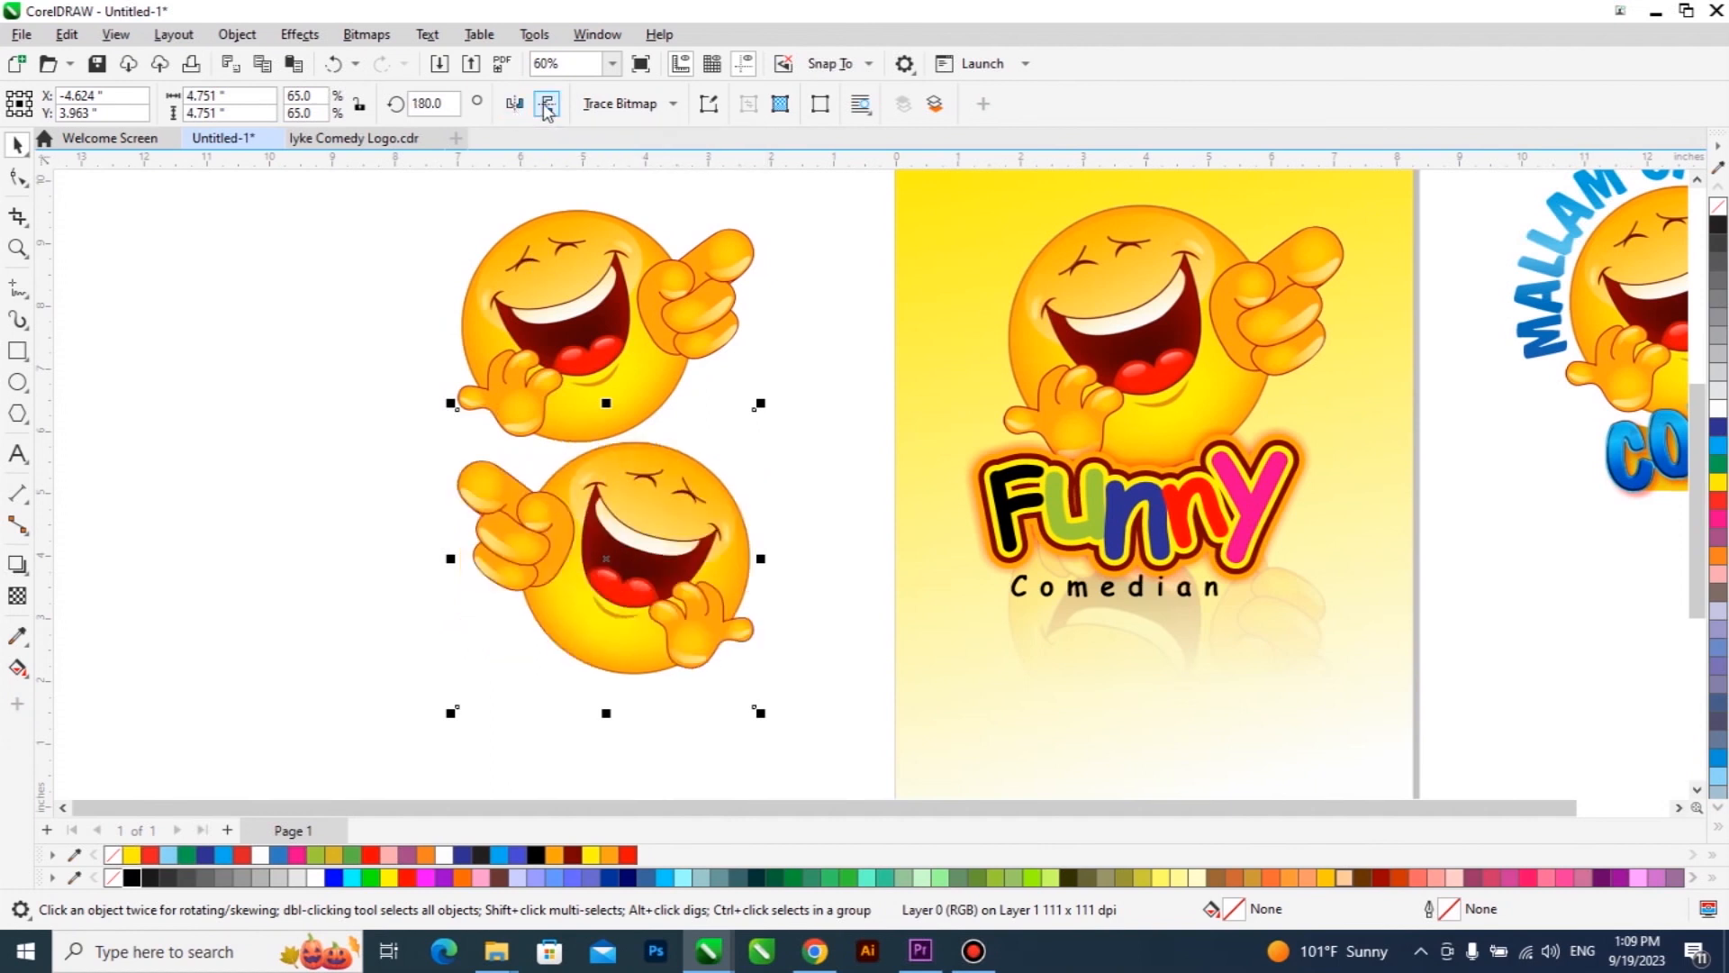
click(547, 106)
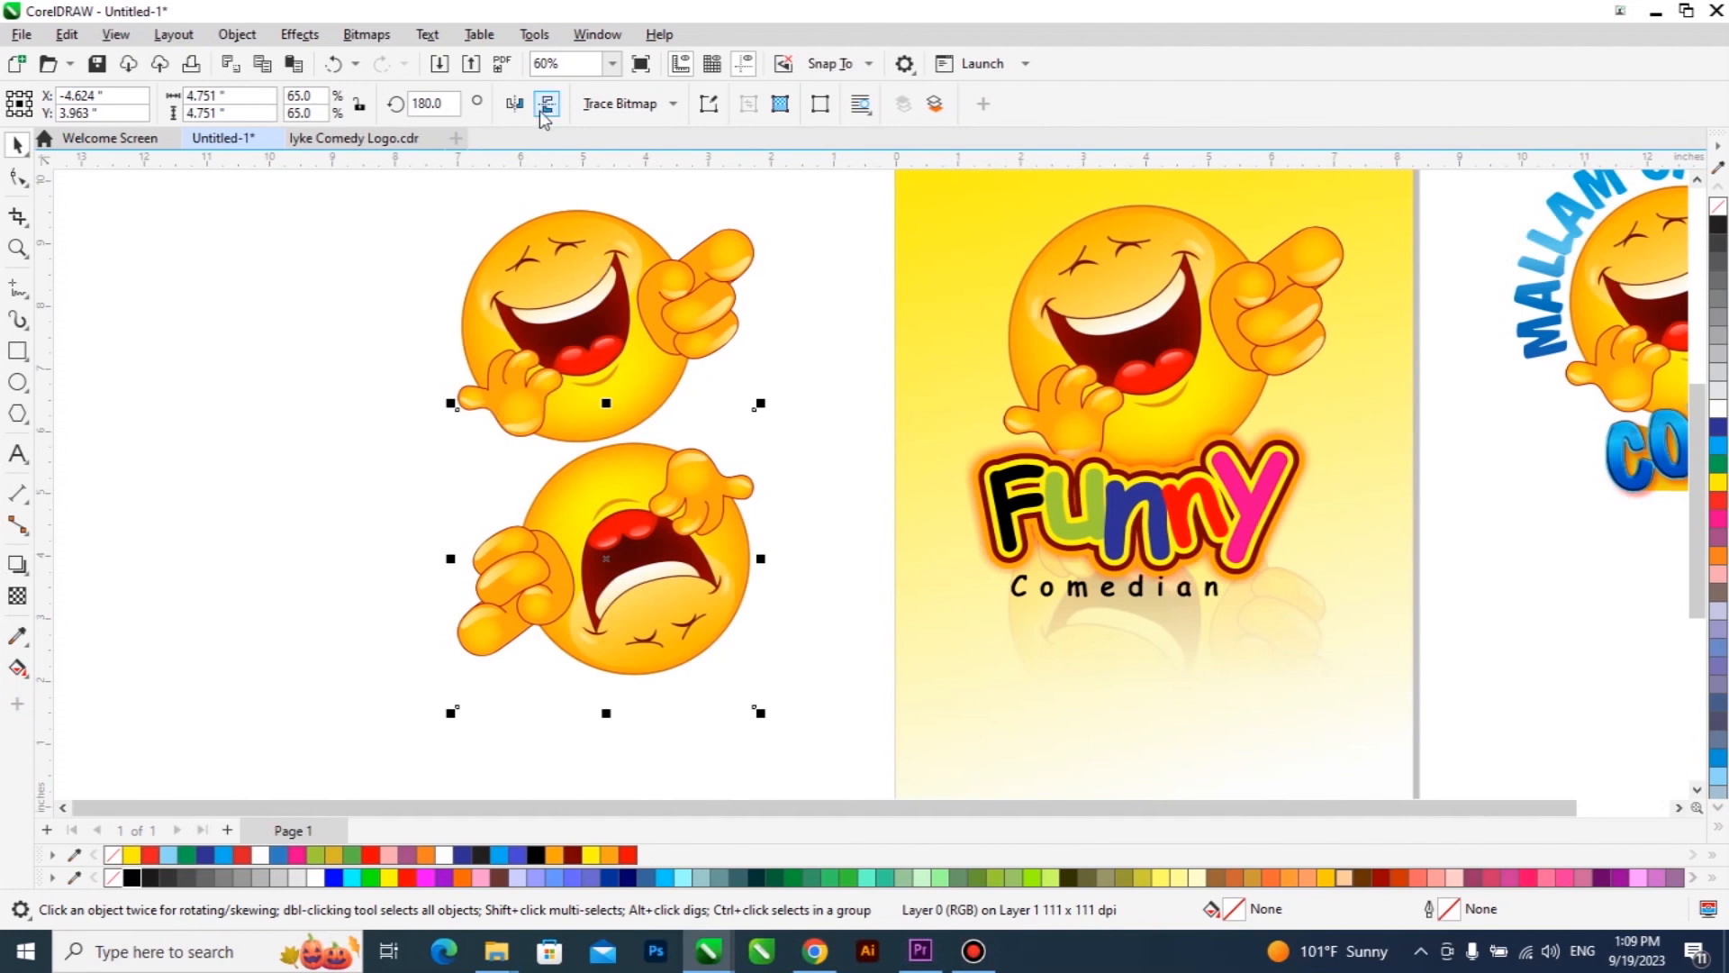
click(547, 106)
click(546, 106)
click(523, 108)
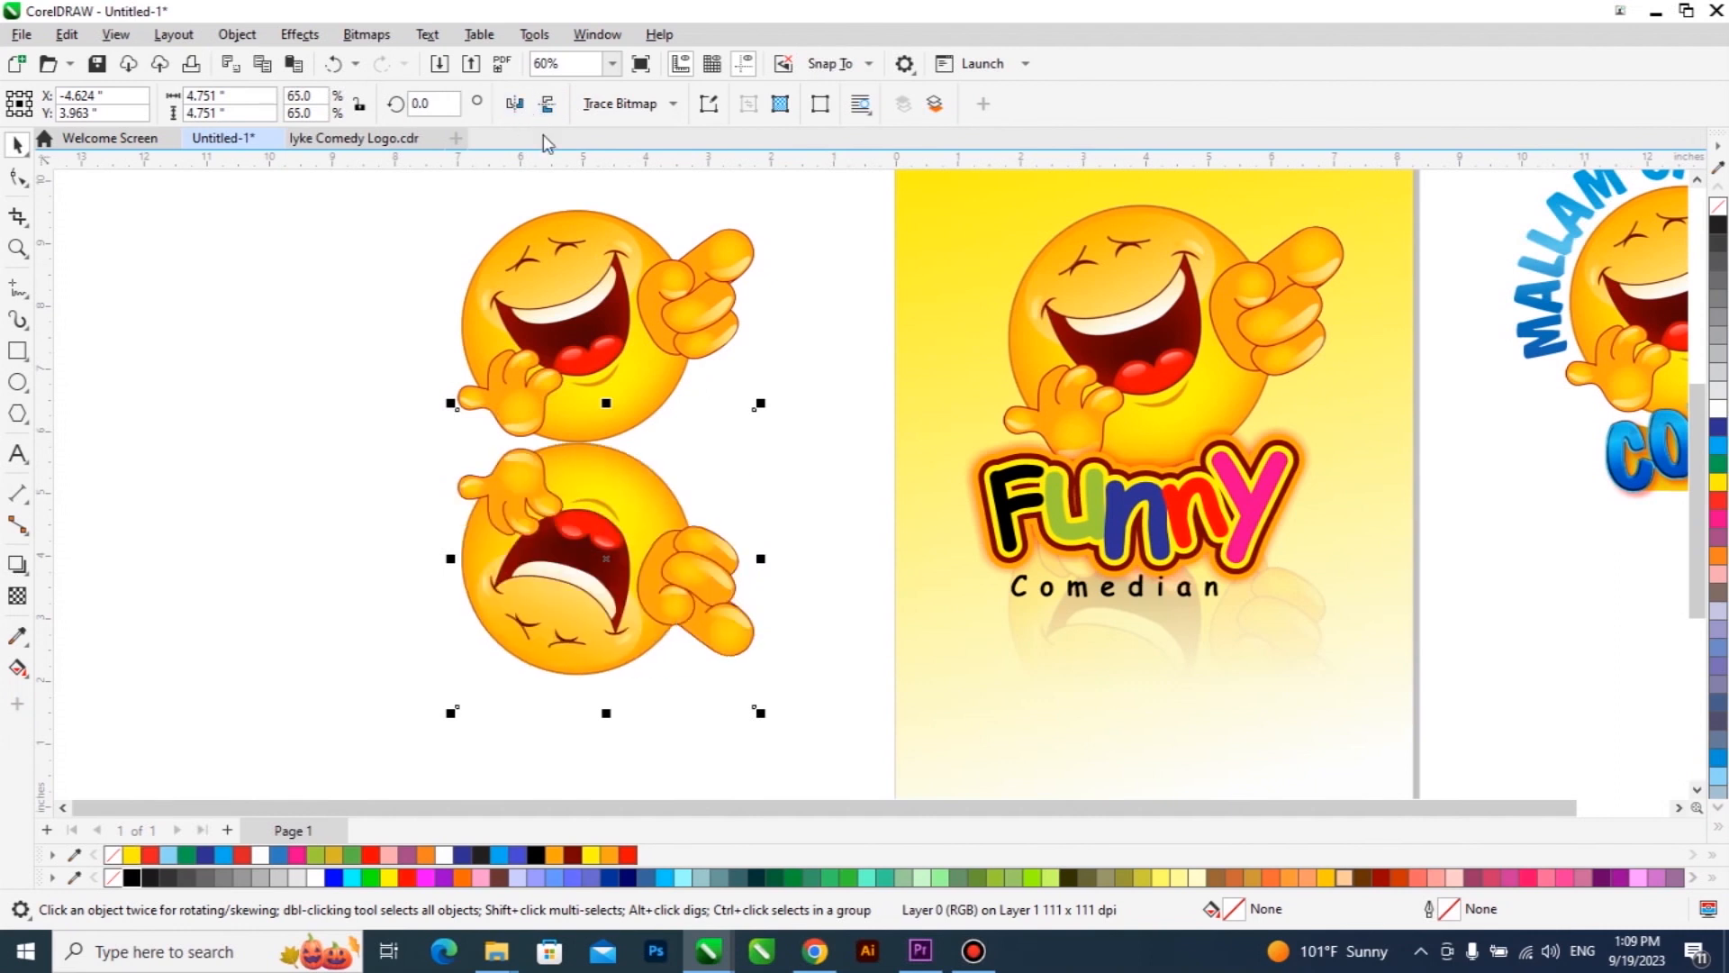
click(548, 106)
click(548, 107)
click(524, 107)
click(526, 108)
Step: Apply a linear transparency to the mirrored emoji, running from above the original's head down to 100% at the reflection's lower part
click(17, 595)
drag(594, 194, 585, 619)
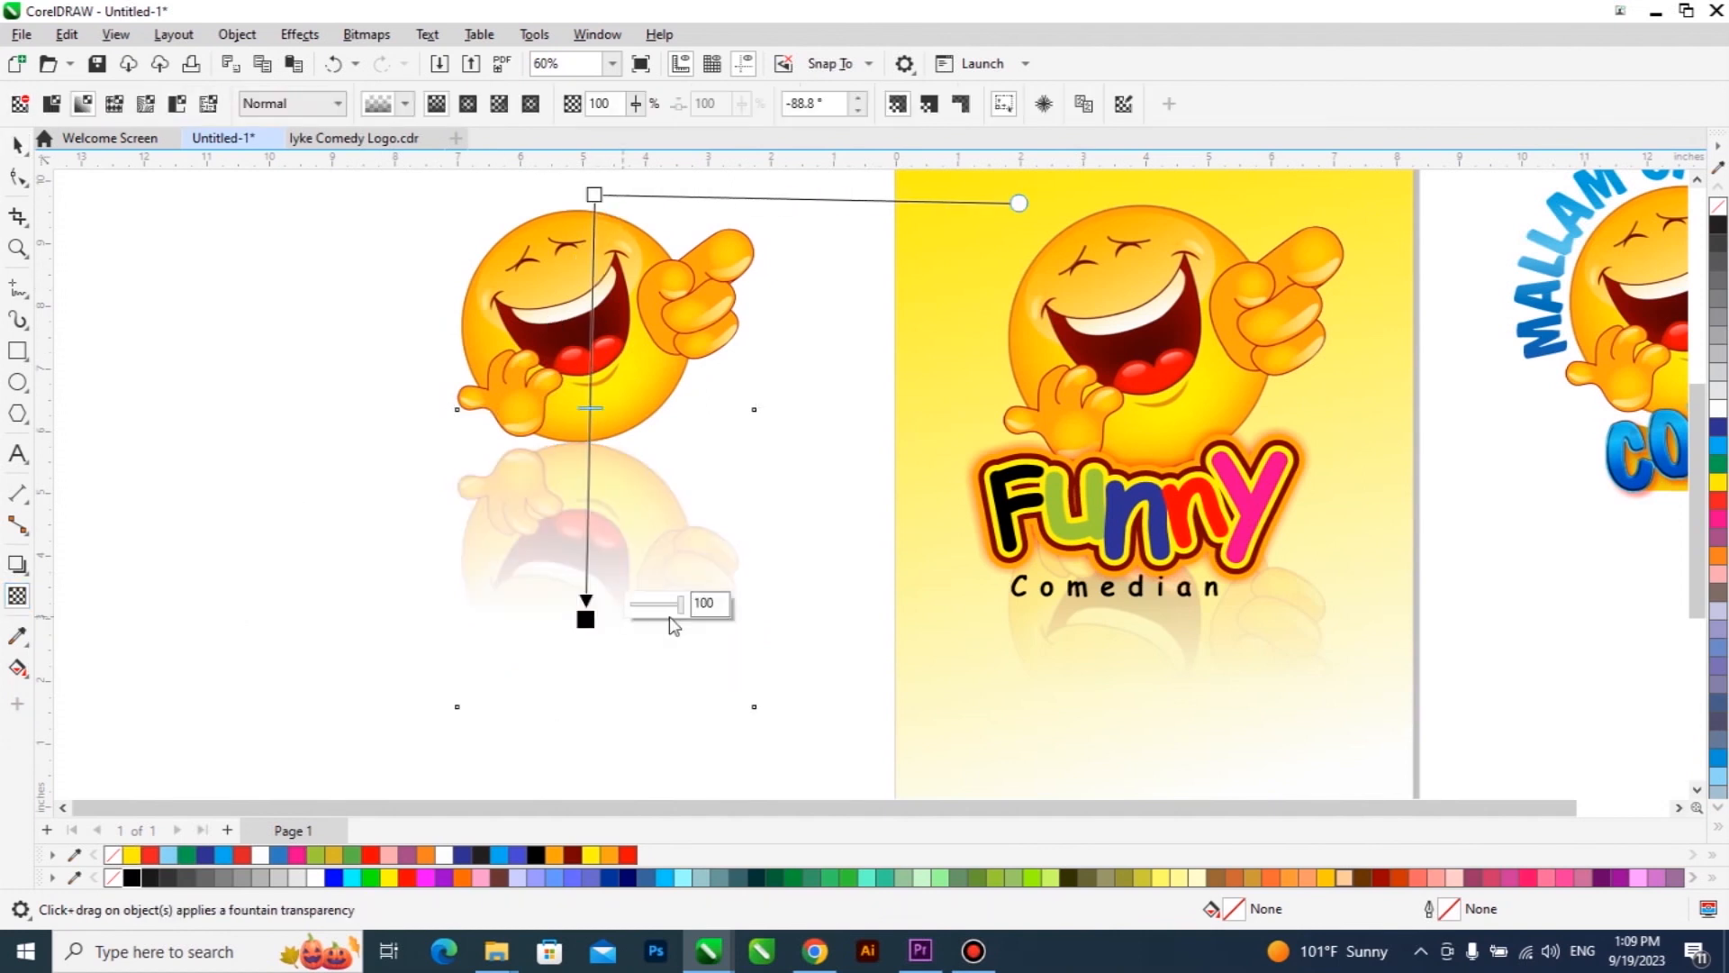
click(17, 144)
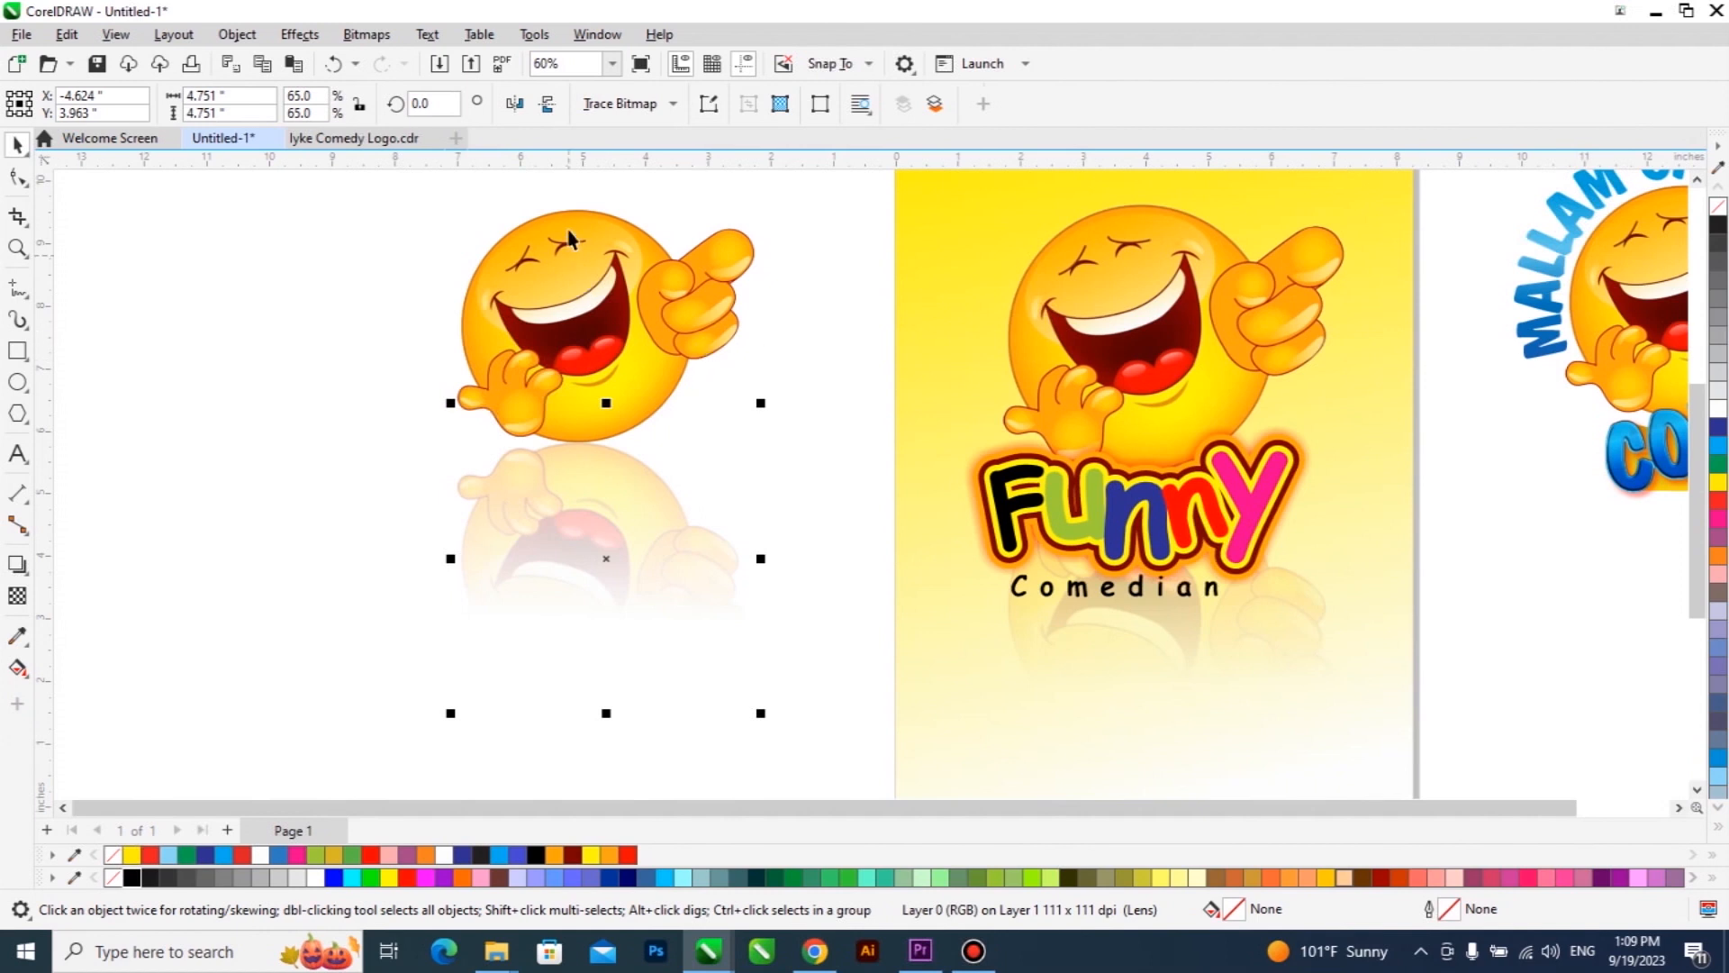
scroll(569, 238, up, 1)
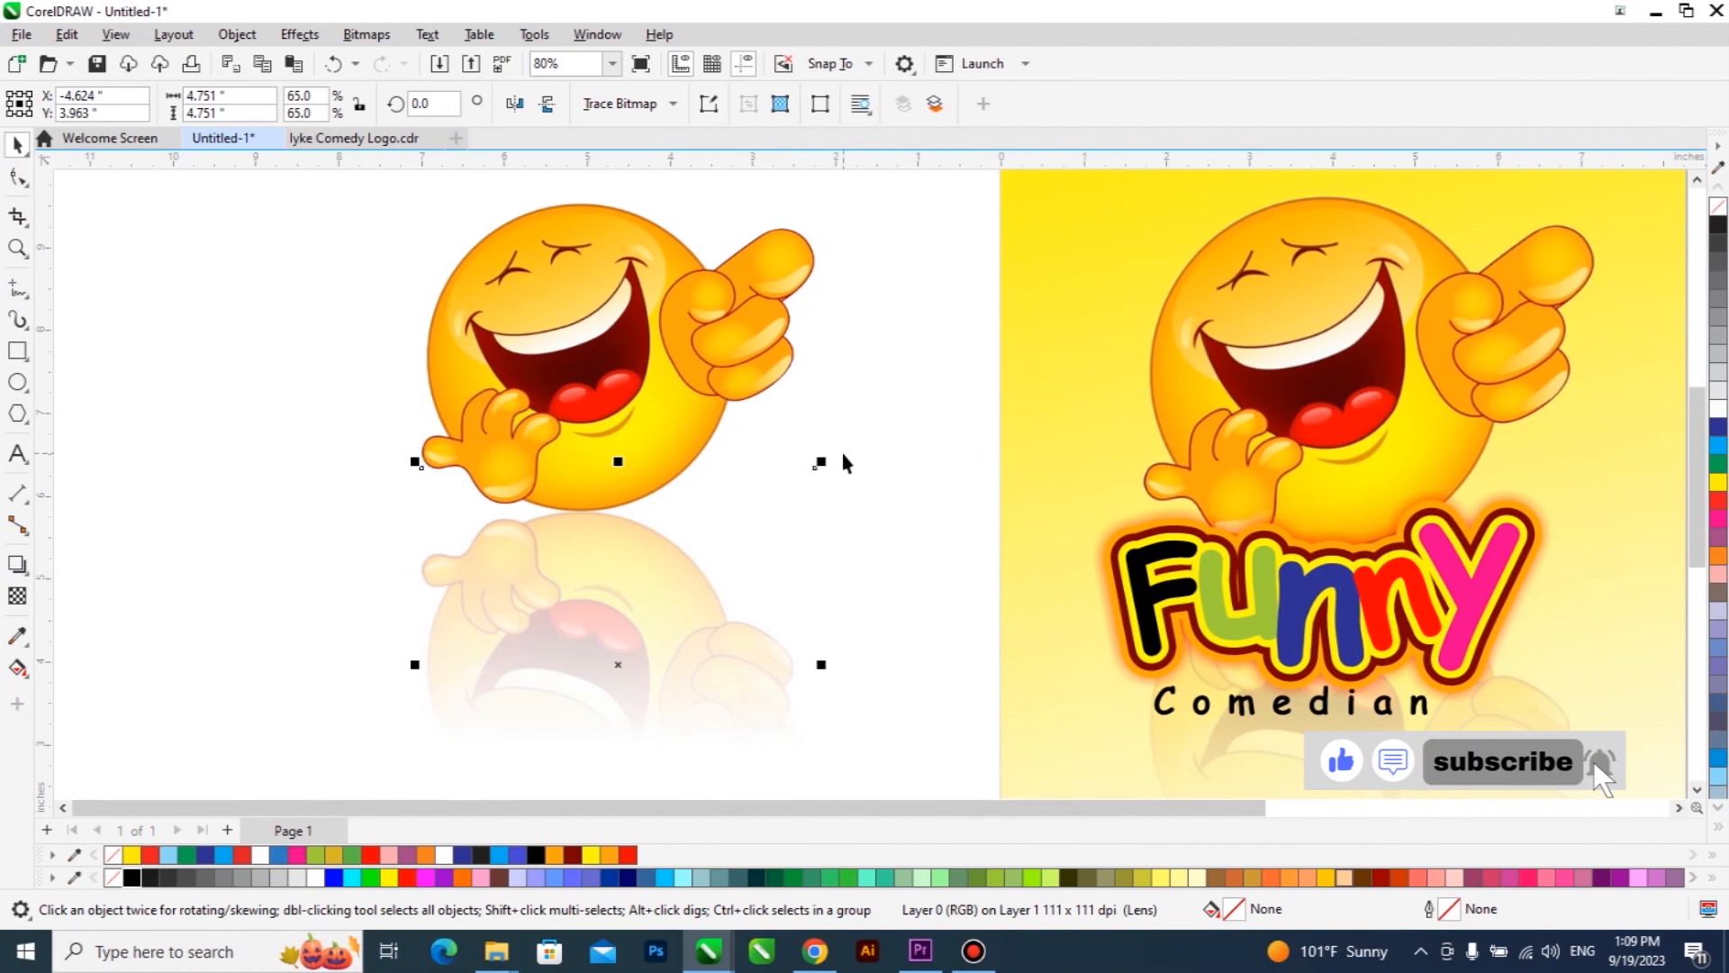
scroll(678, 469, down, 4)
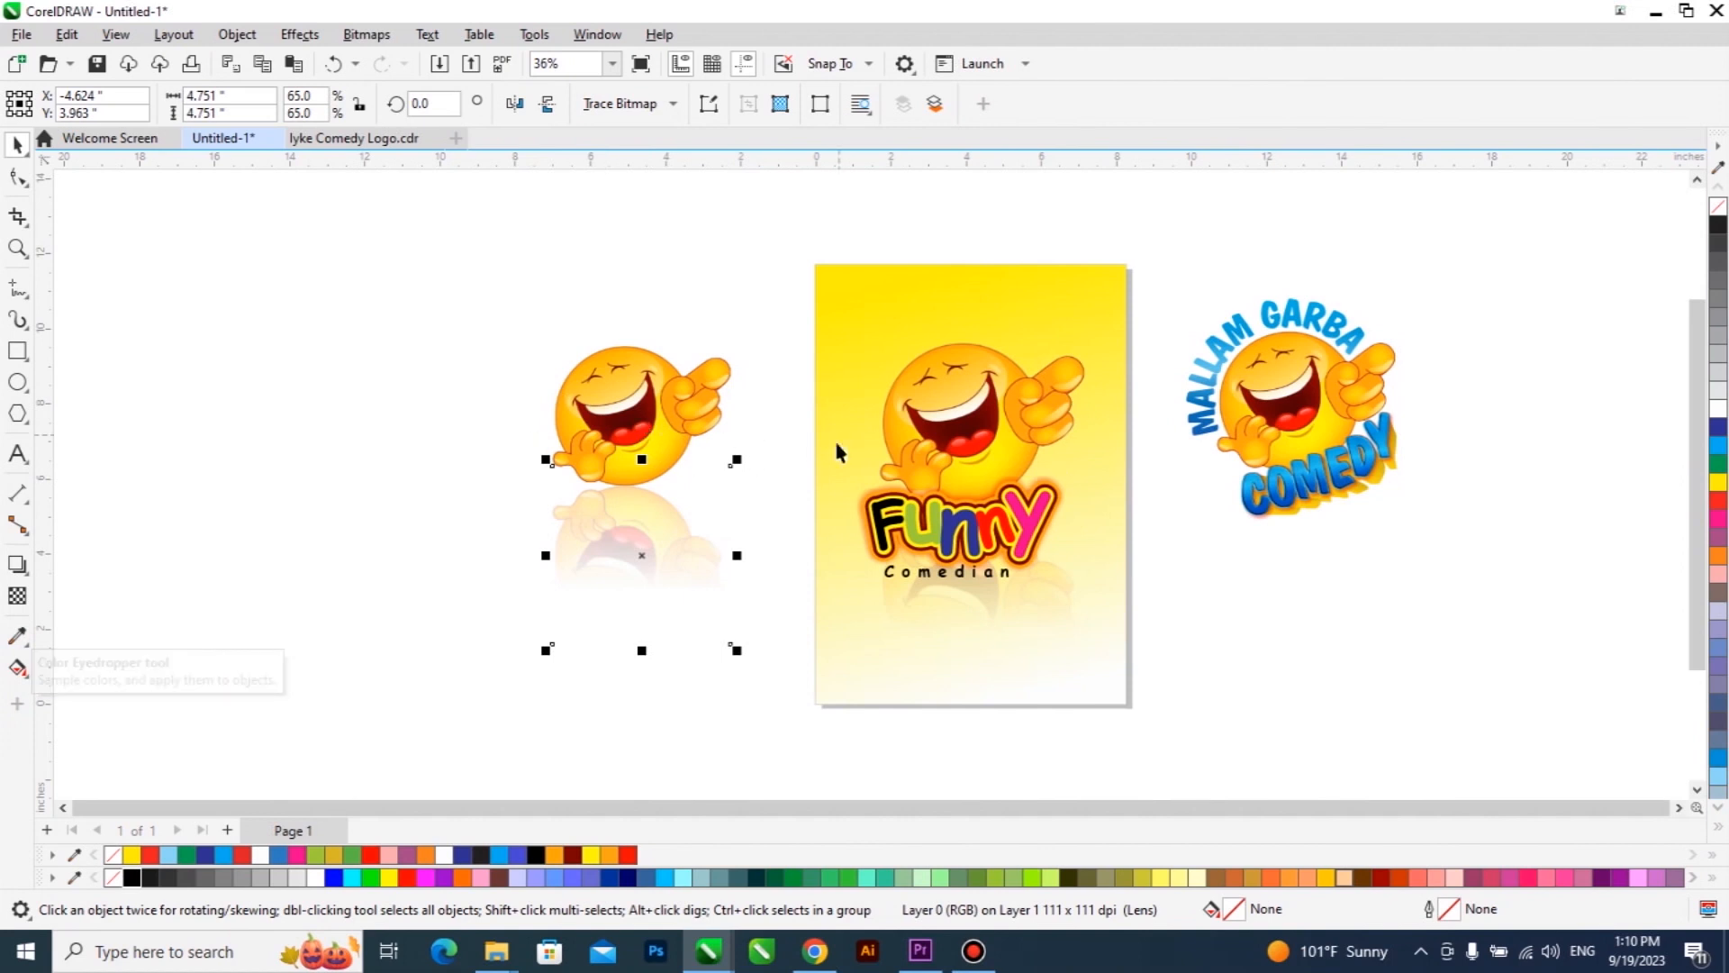
Step: Place a copy of the page's "Comedian" text above the off-page emoji
click(925, 573)
drag(925, 574, 631, 296)
scroll(668, 286, up, 2)
scroll(668, 287, up, 2)
Step: Tighten the letter spacing of the copied "Comedian" text and enlarge it to about 84.6 pt
click(17, 177)
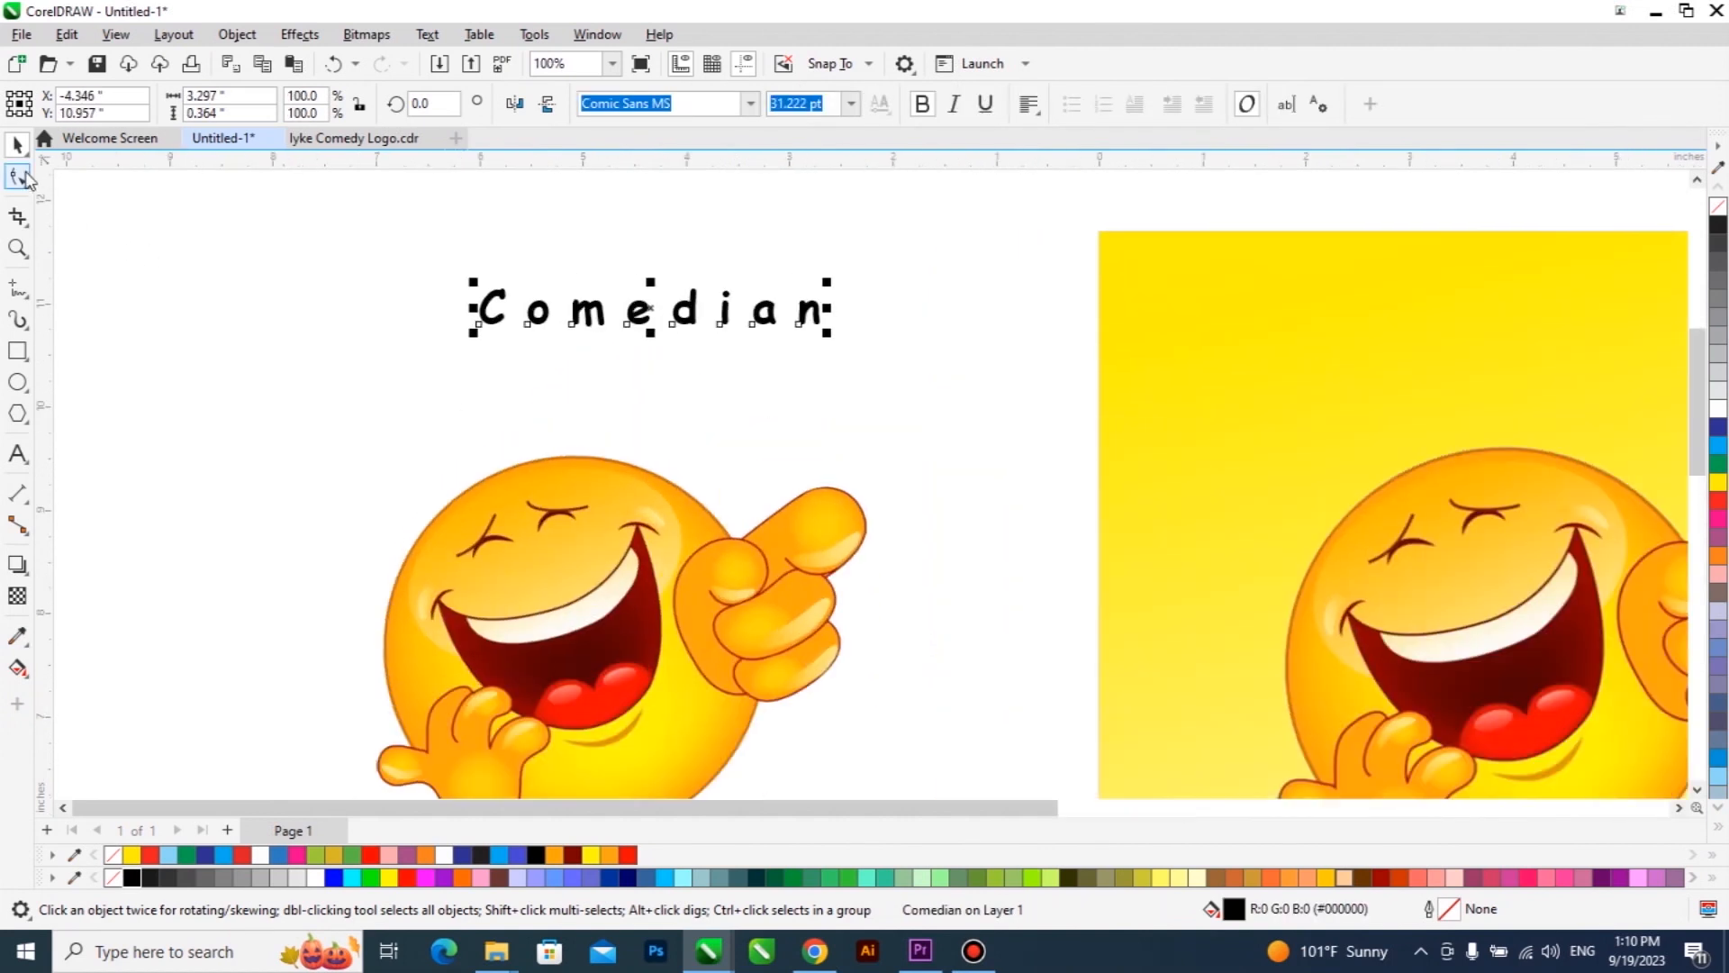
drag(831, 334, 992, 512)
key(space)
scroll(563, 352, down, 1)
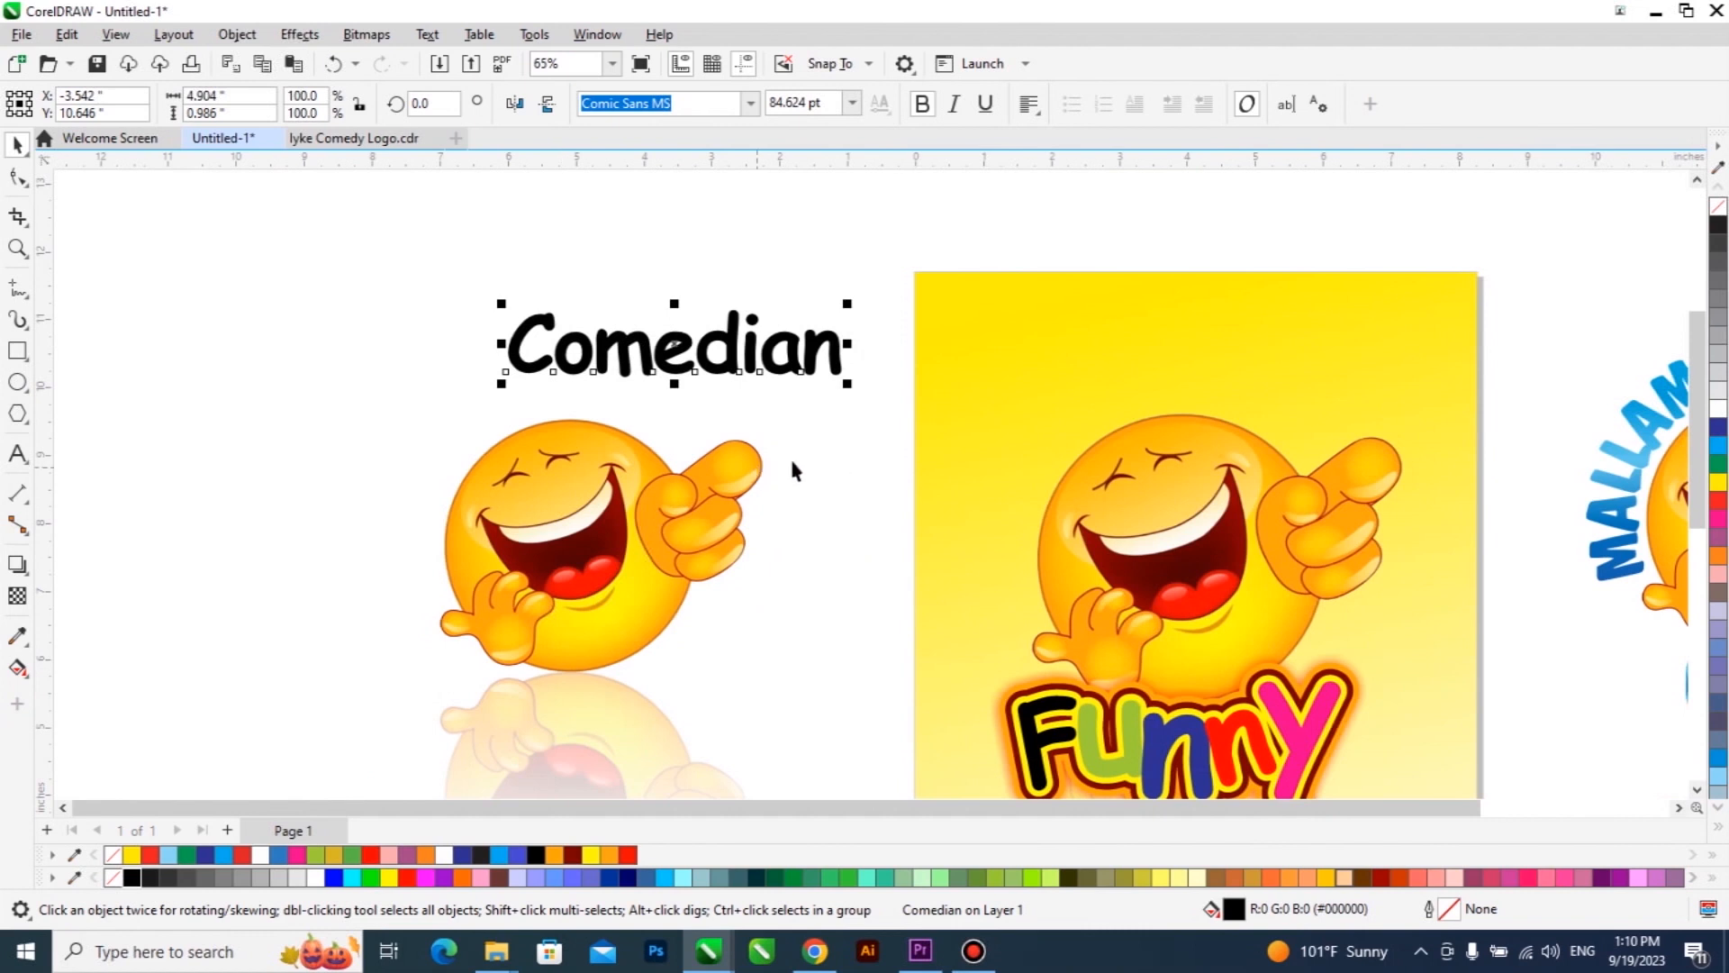
scroll(726, 365, down, 1)
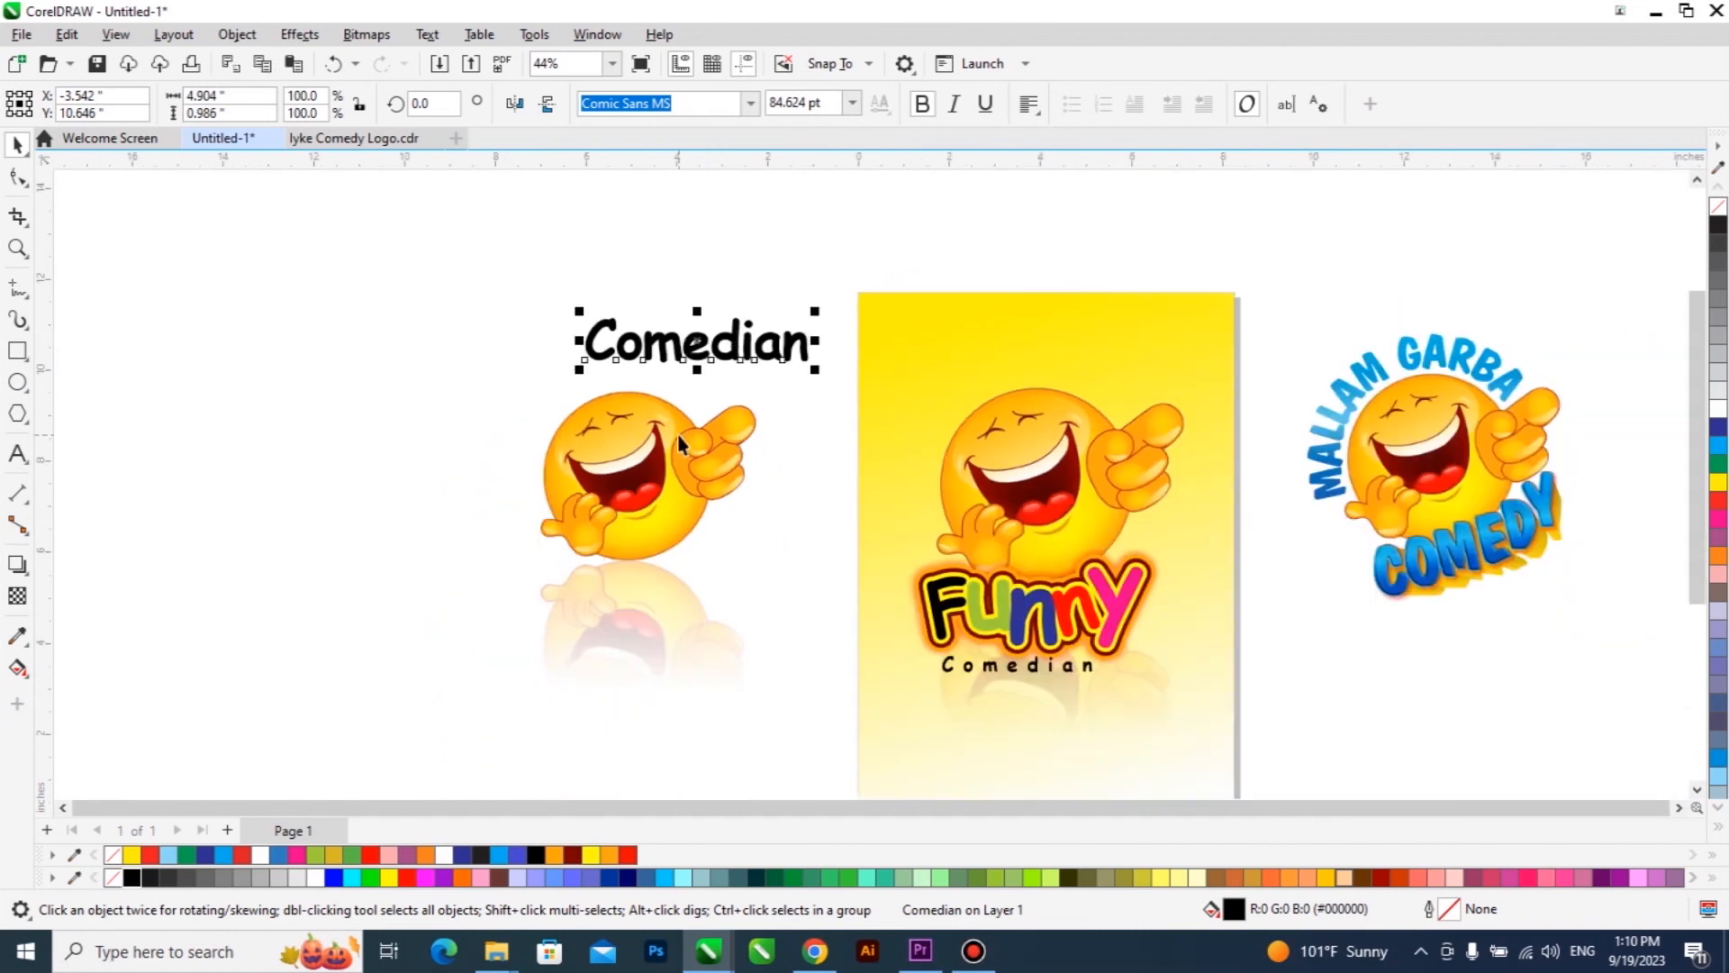
Step: Delete the off-page emoji and its faded reflection
click(668, 550)
key(Delete)
Step: Enlarge the off-page "Comedian" text to about 141.9 pt, place it beside the page, and fill it with green
click(686, 360)
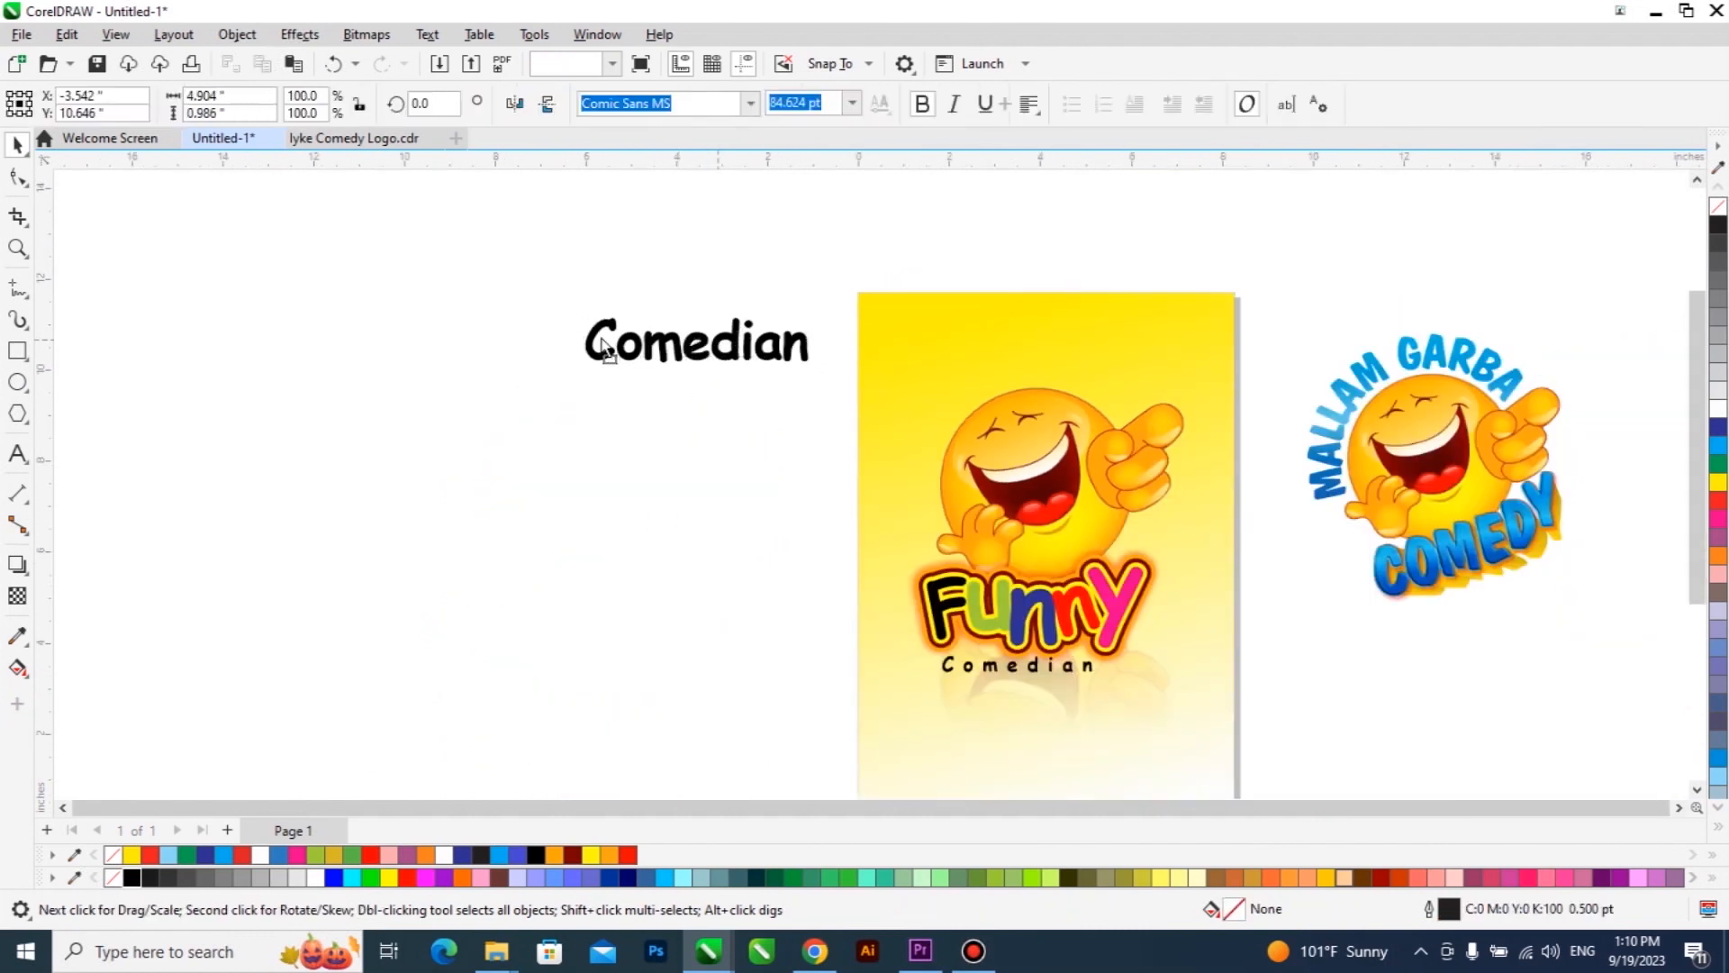
drag(699, 368, 845, 463)
drag(795, 387, 743, 400)
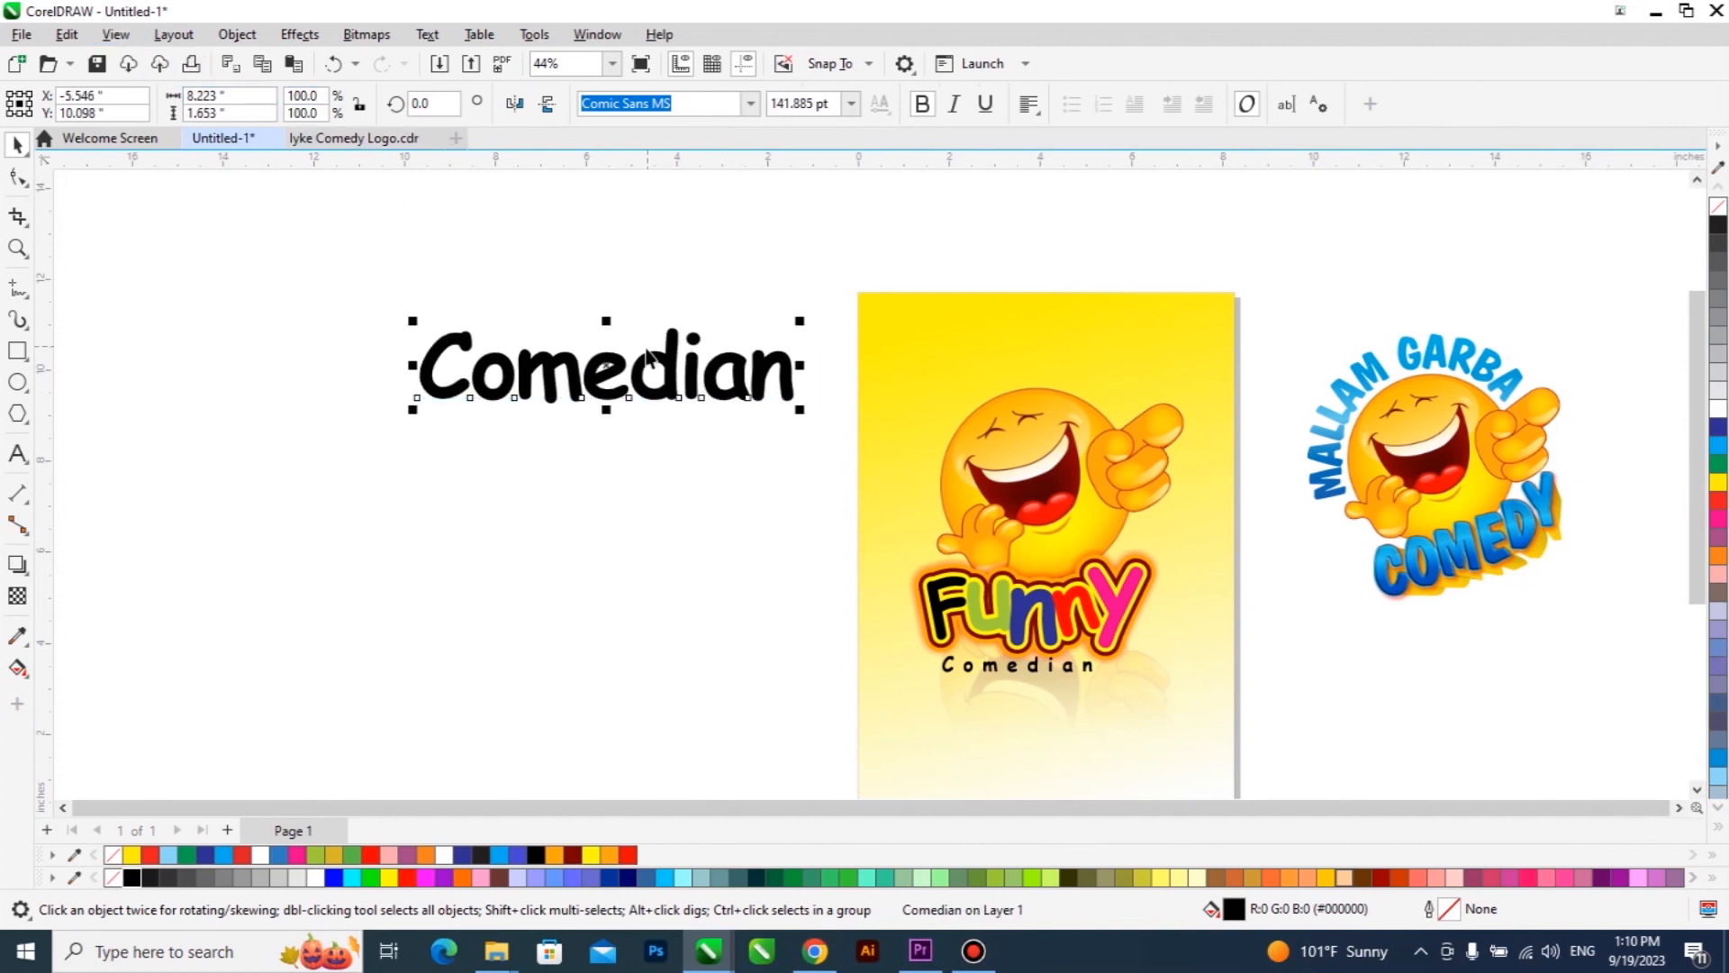
click(1718, 464)
scroll(622, 360, up, 2)
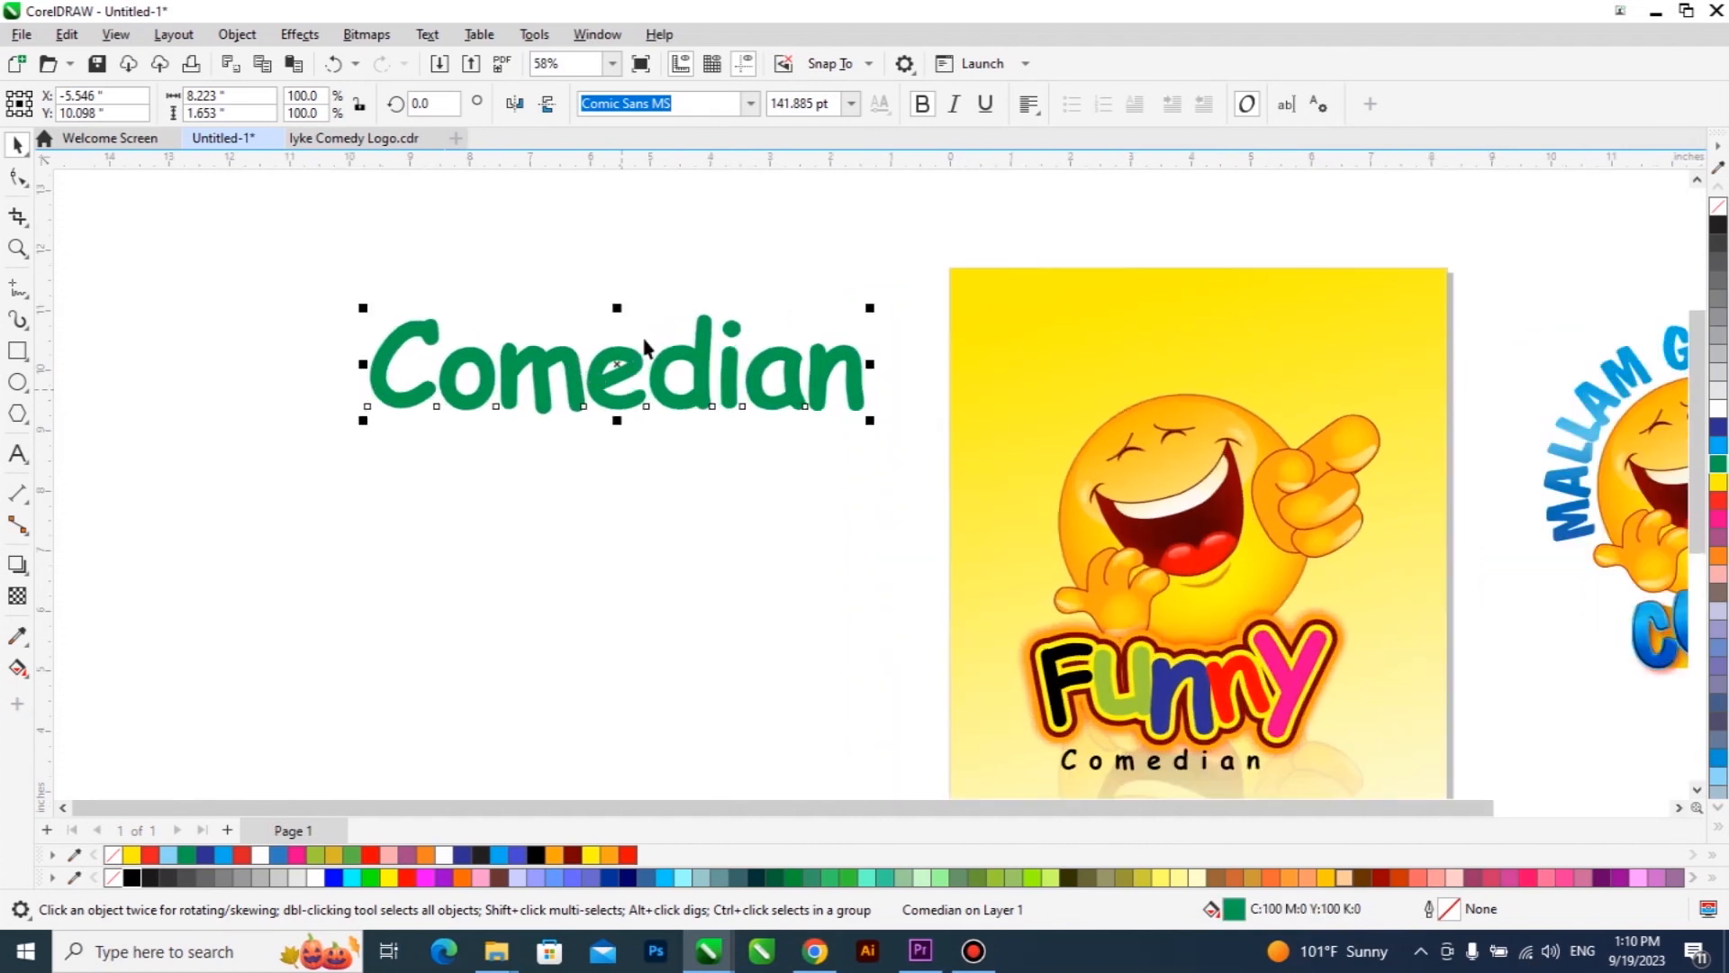
Step: Try flipping the green "Comedian" text downward across its lower edge without keeping the original
drag(616, 307, 633, 462)
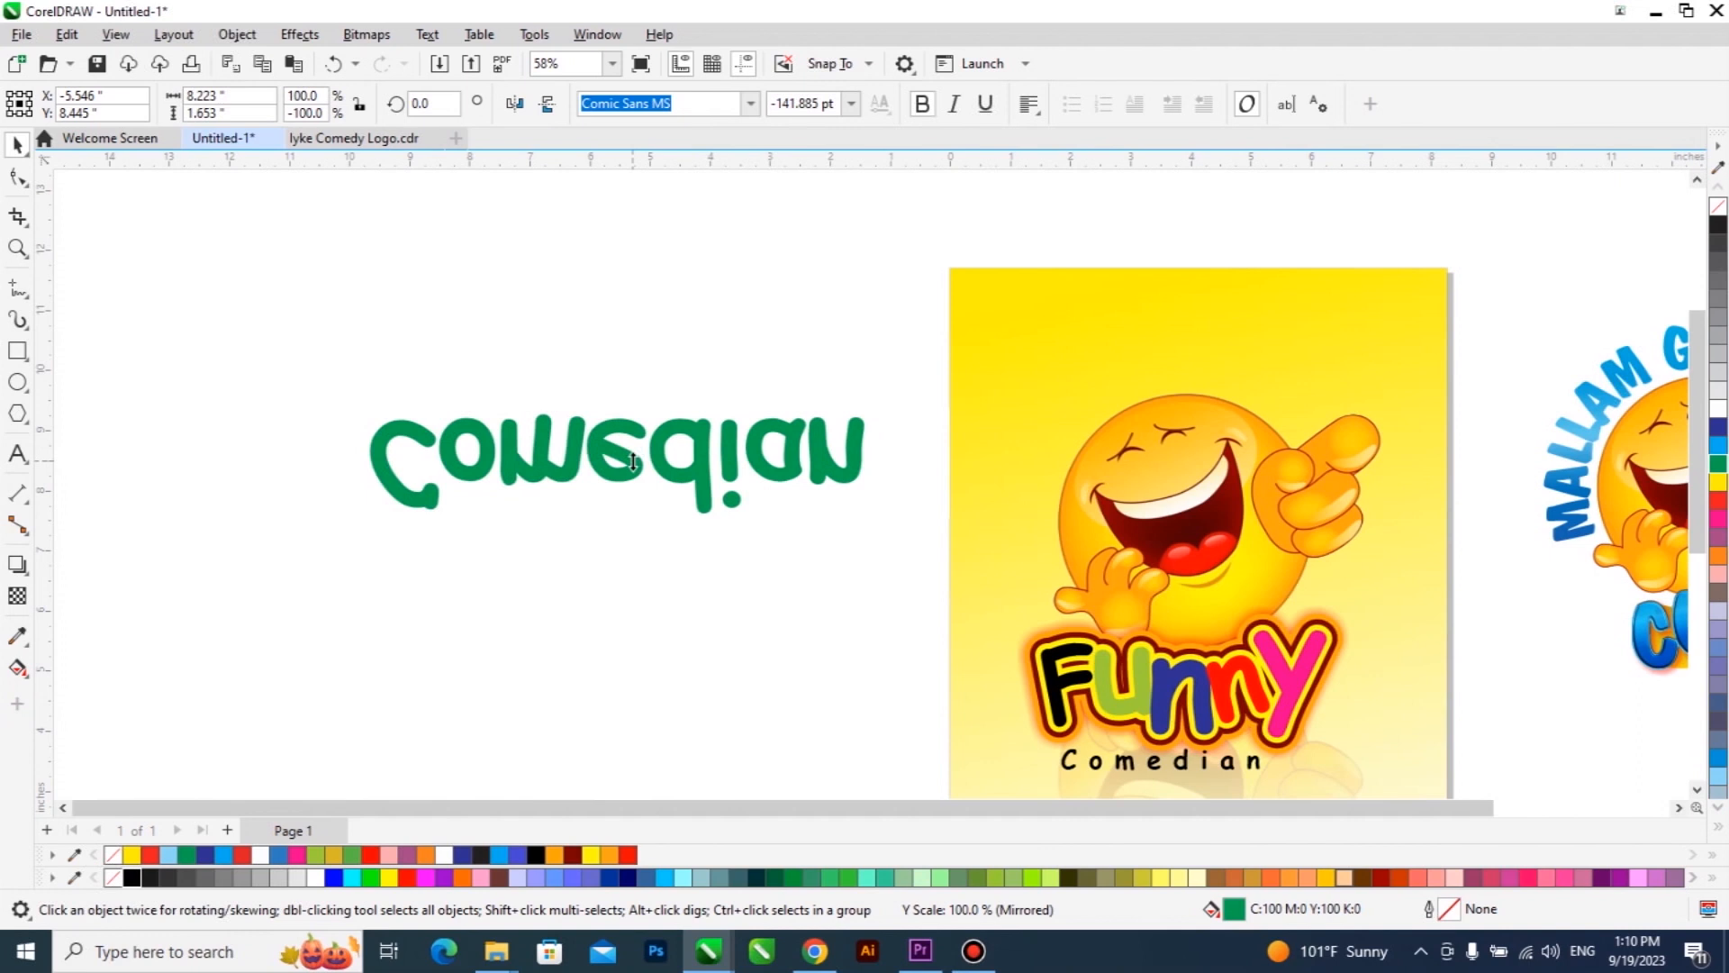
drag(633, 461, 633, 462)
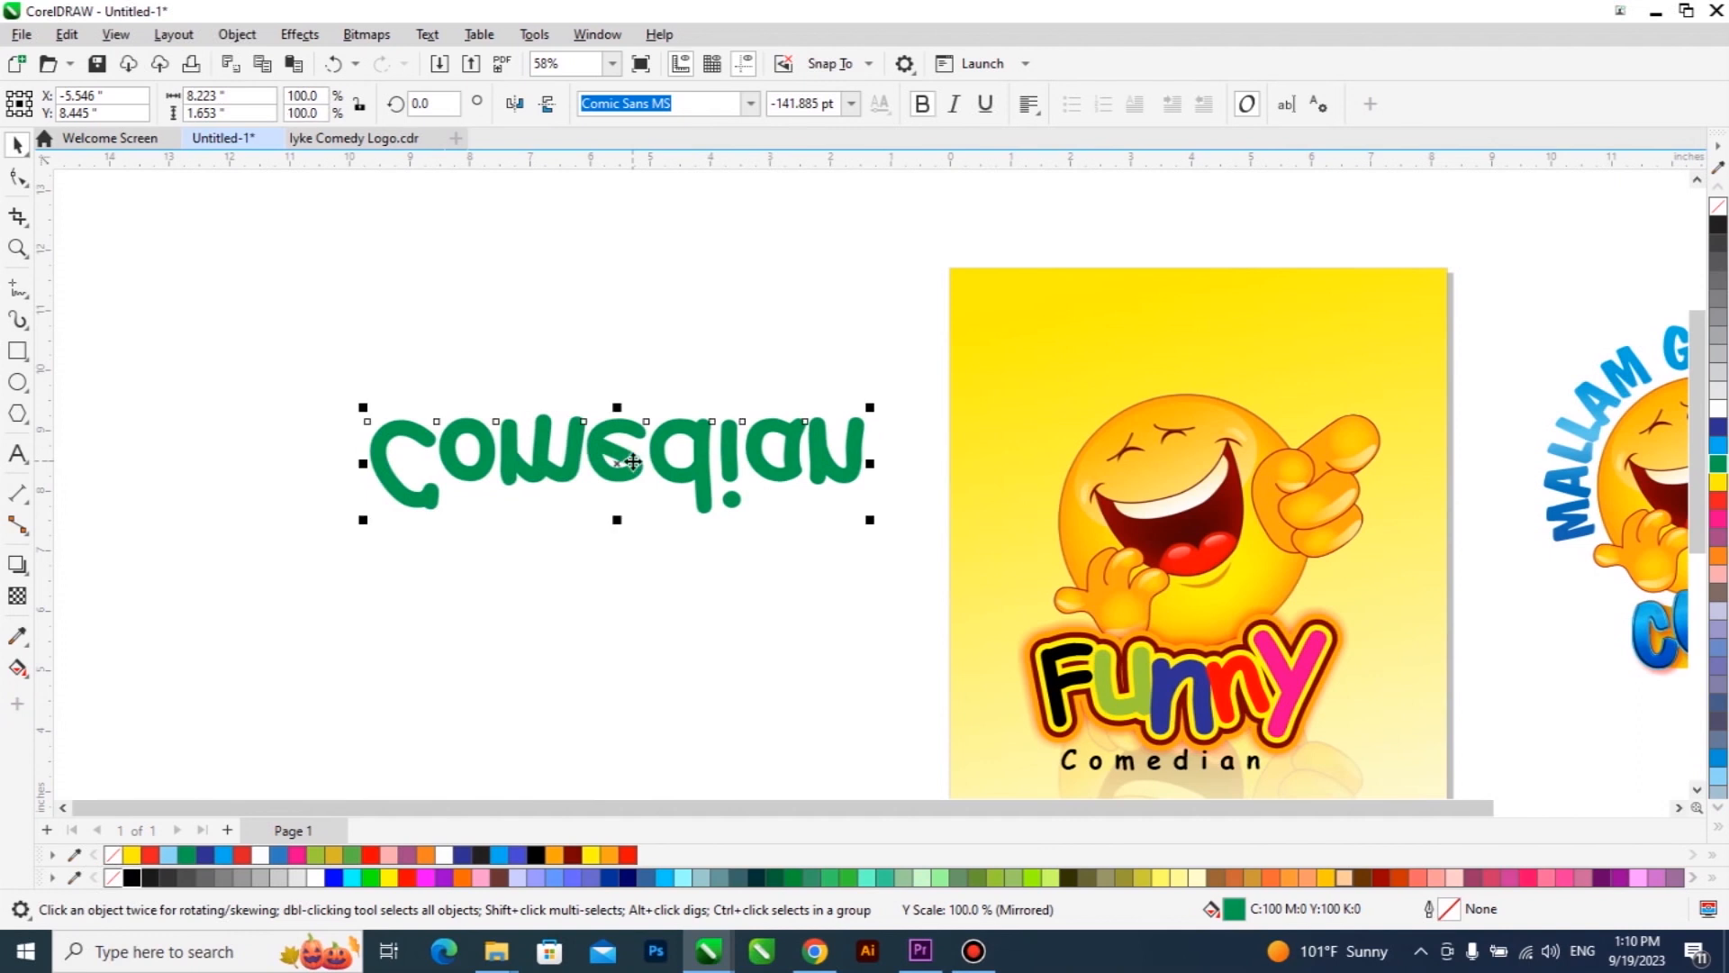
key(ctrl+z)
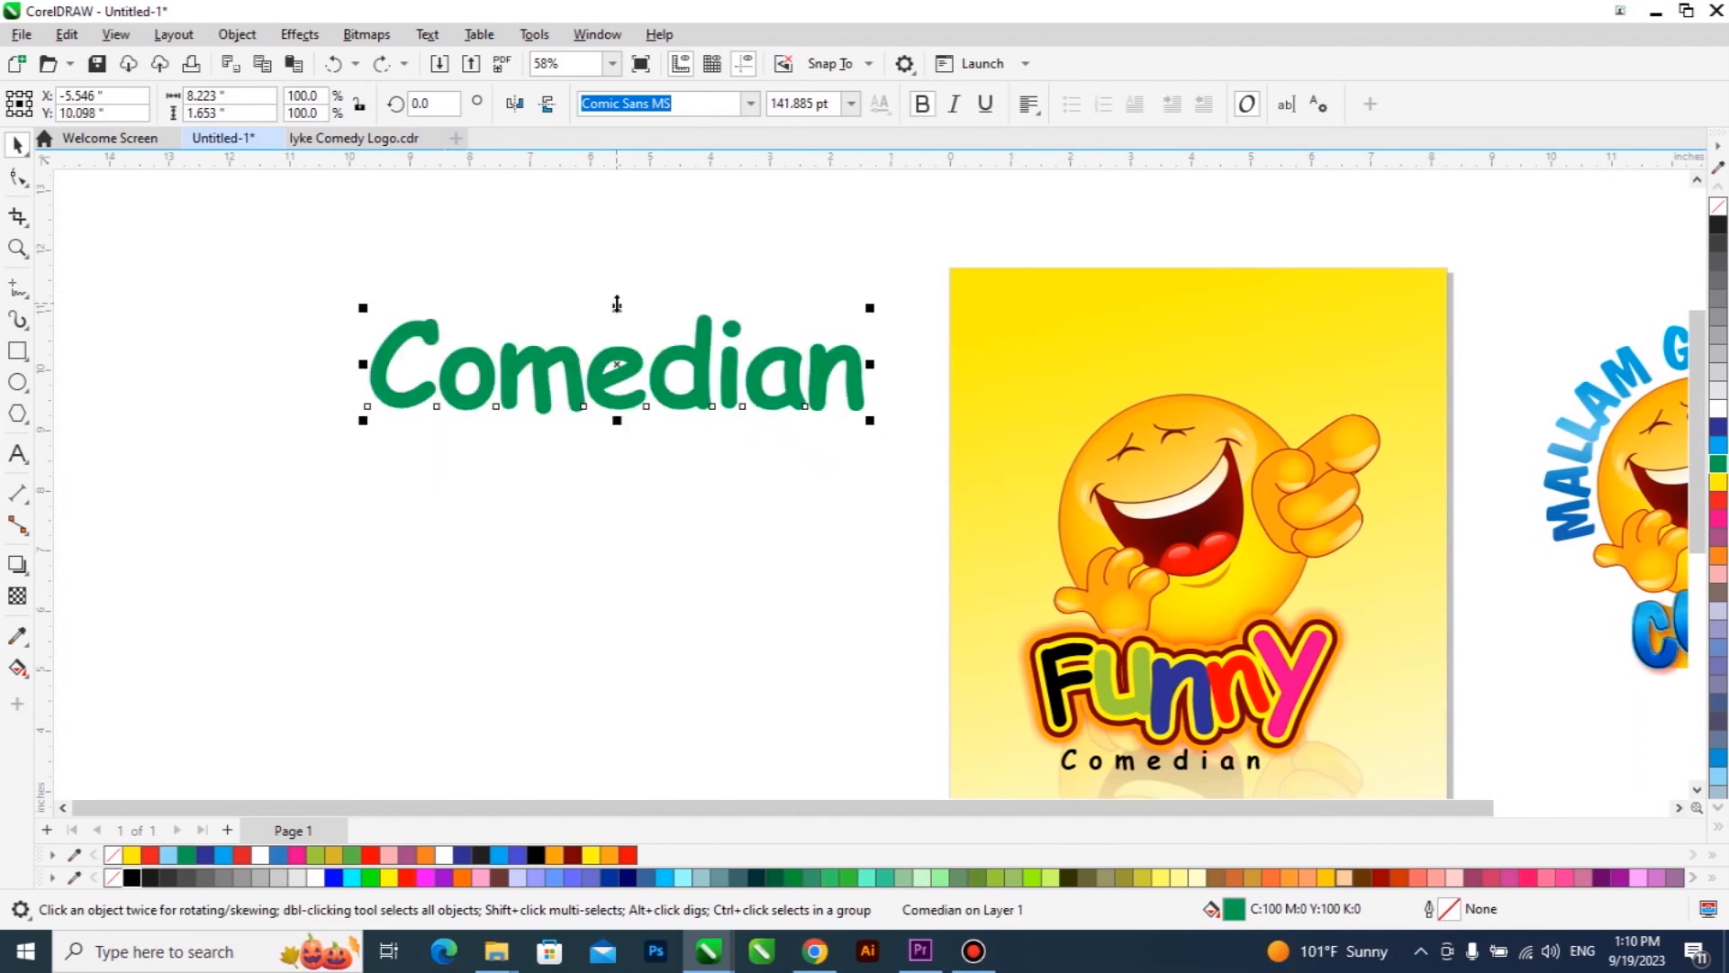
Step: Create a vertically mirrored copy of the green "Comedian" text directly beneath the original
drag(617, 308, 619, 439)
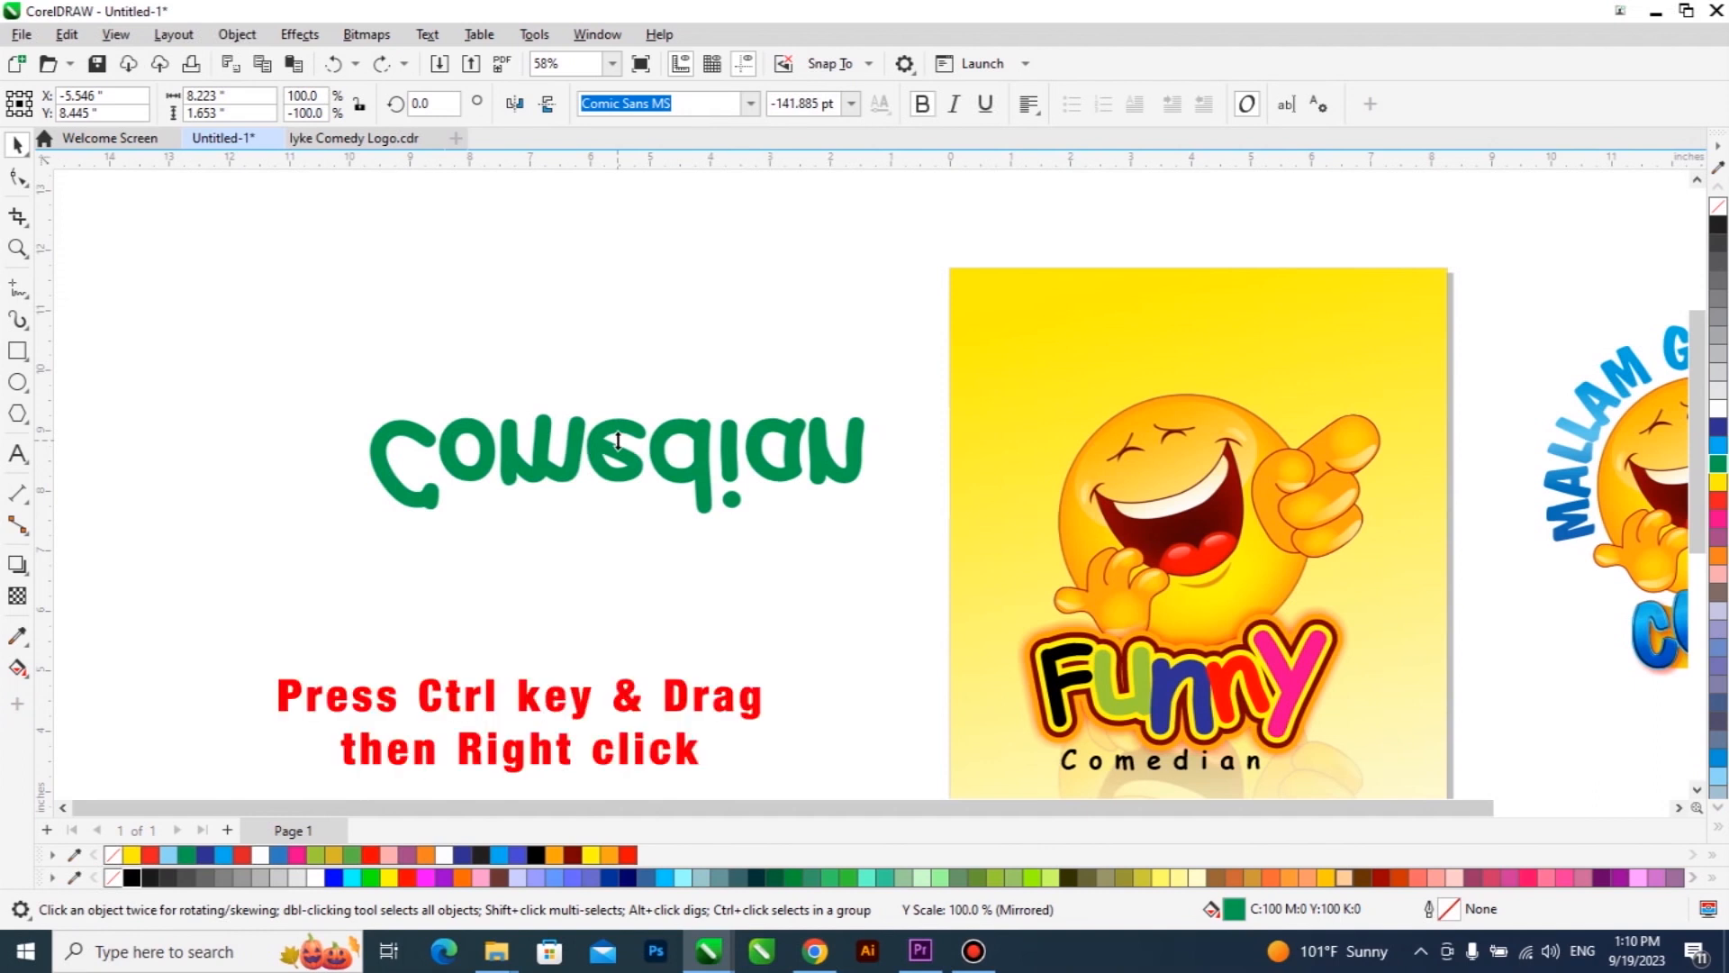
right_click(617, 441)
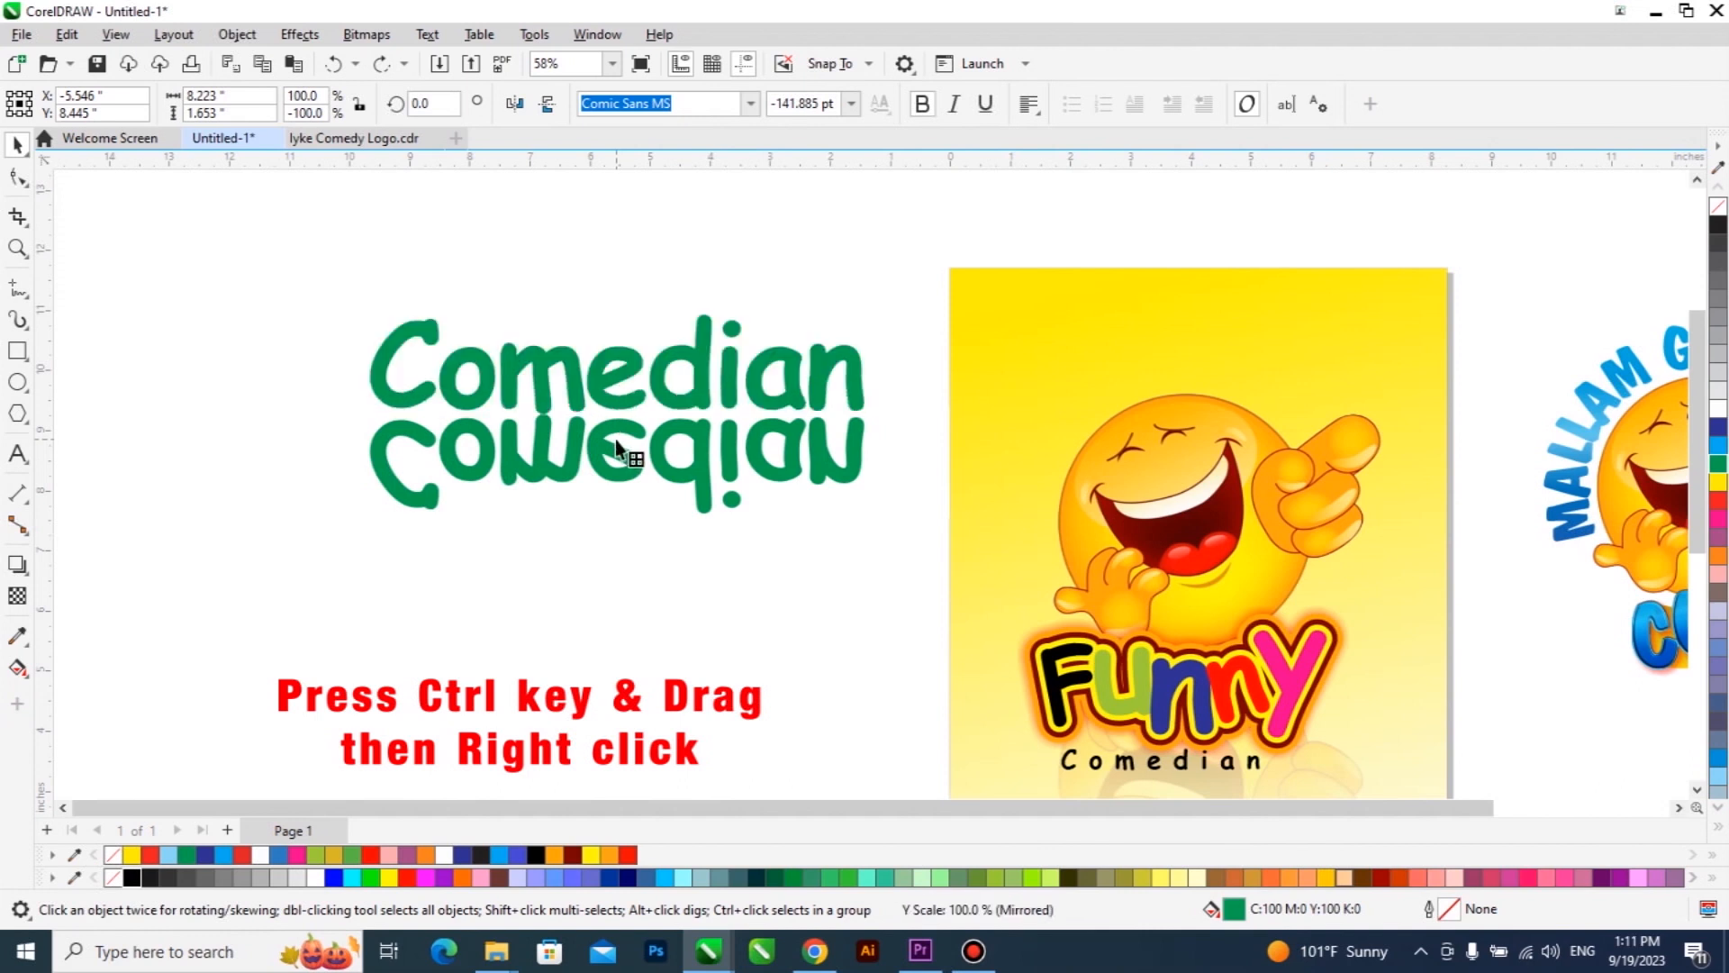
drag(614, 440, 614, 439)
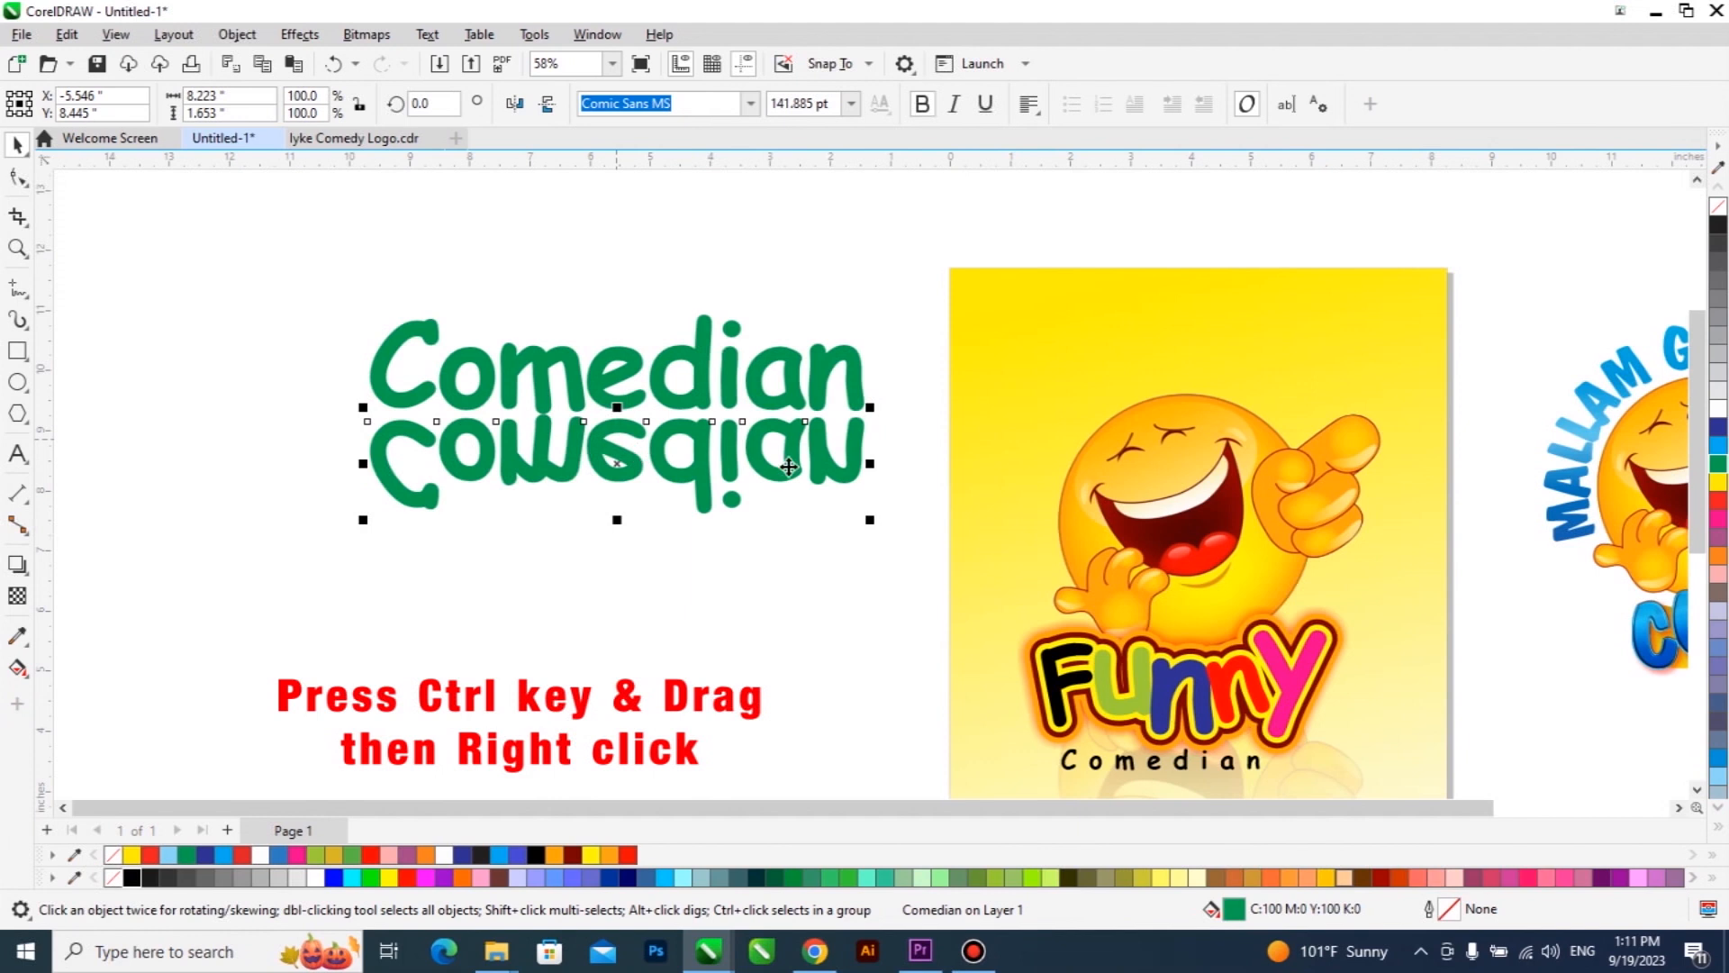
Step: Apply a linear transparency to the mirrored text, running from above the original down to 100% at the reflection's lower part
click(17, 595)
drag(639, 191, 638, 491)
drag(639, 395, 639, 385)
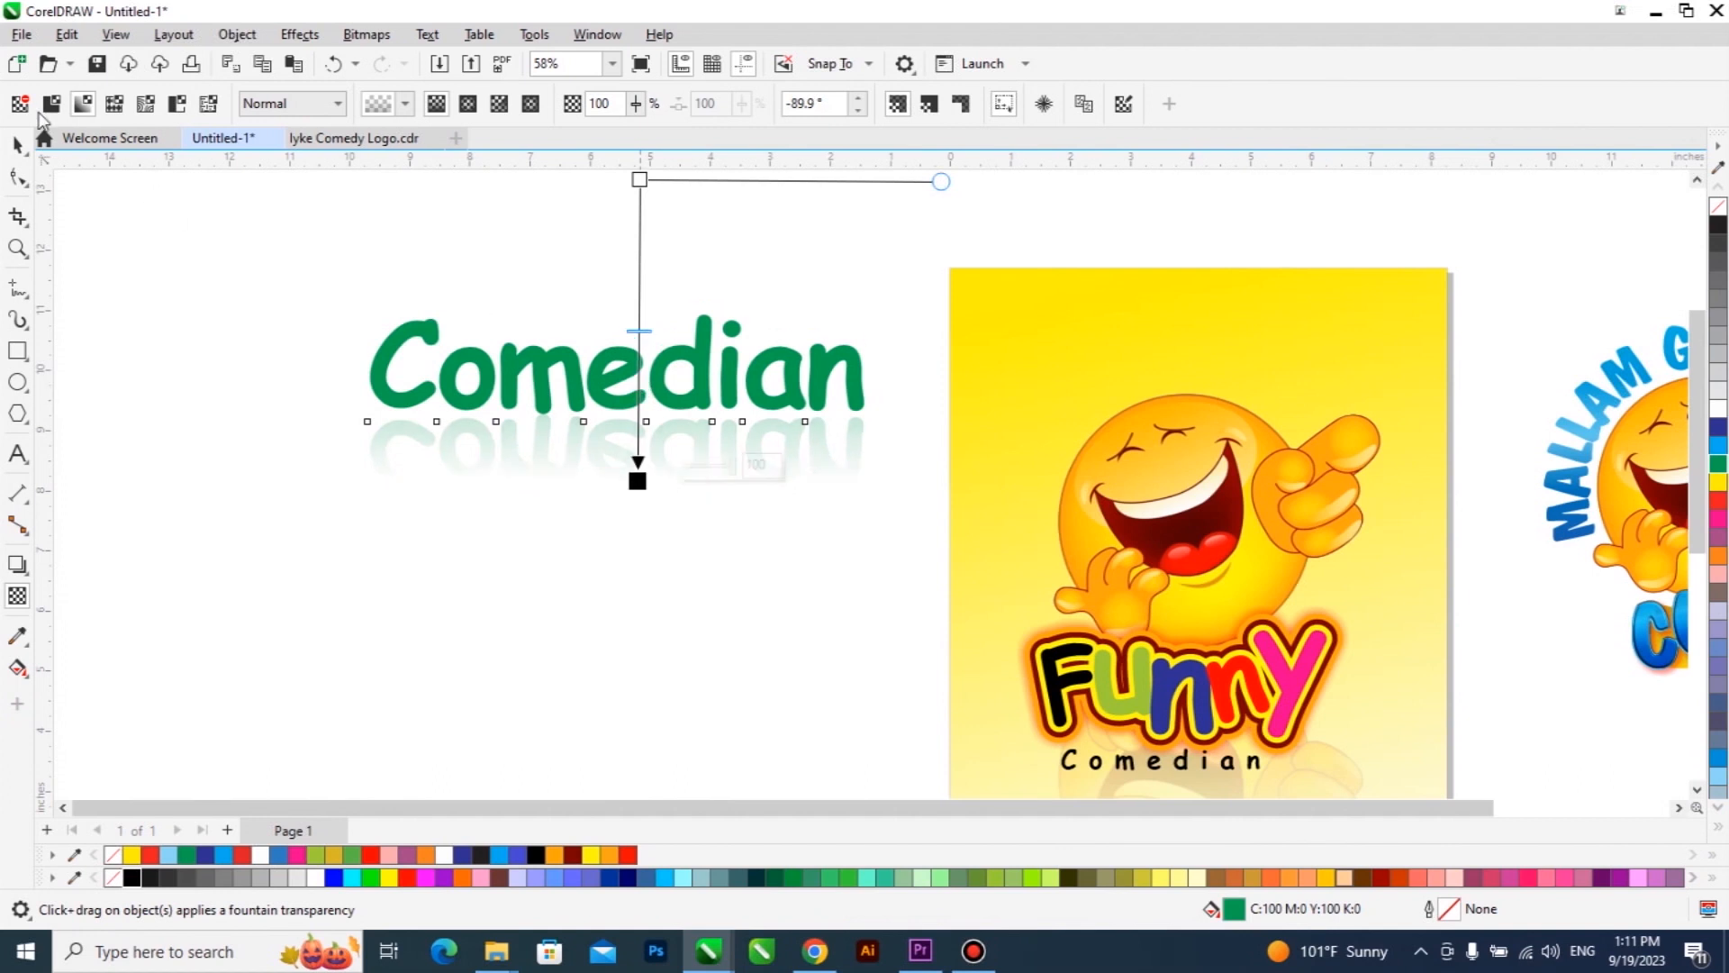
Step: Move the green text and its reflection together onto the page above the emoji, and reduce the text to about 110.3 pt
click(16, 148)
scroll(656, 361, down, 3)
shift+click(692, 367)
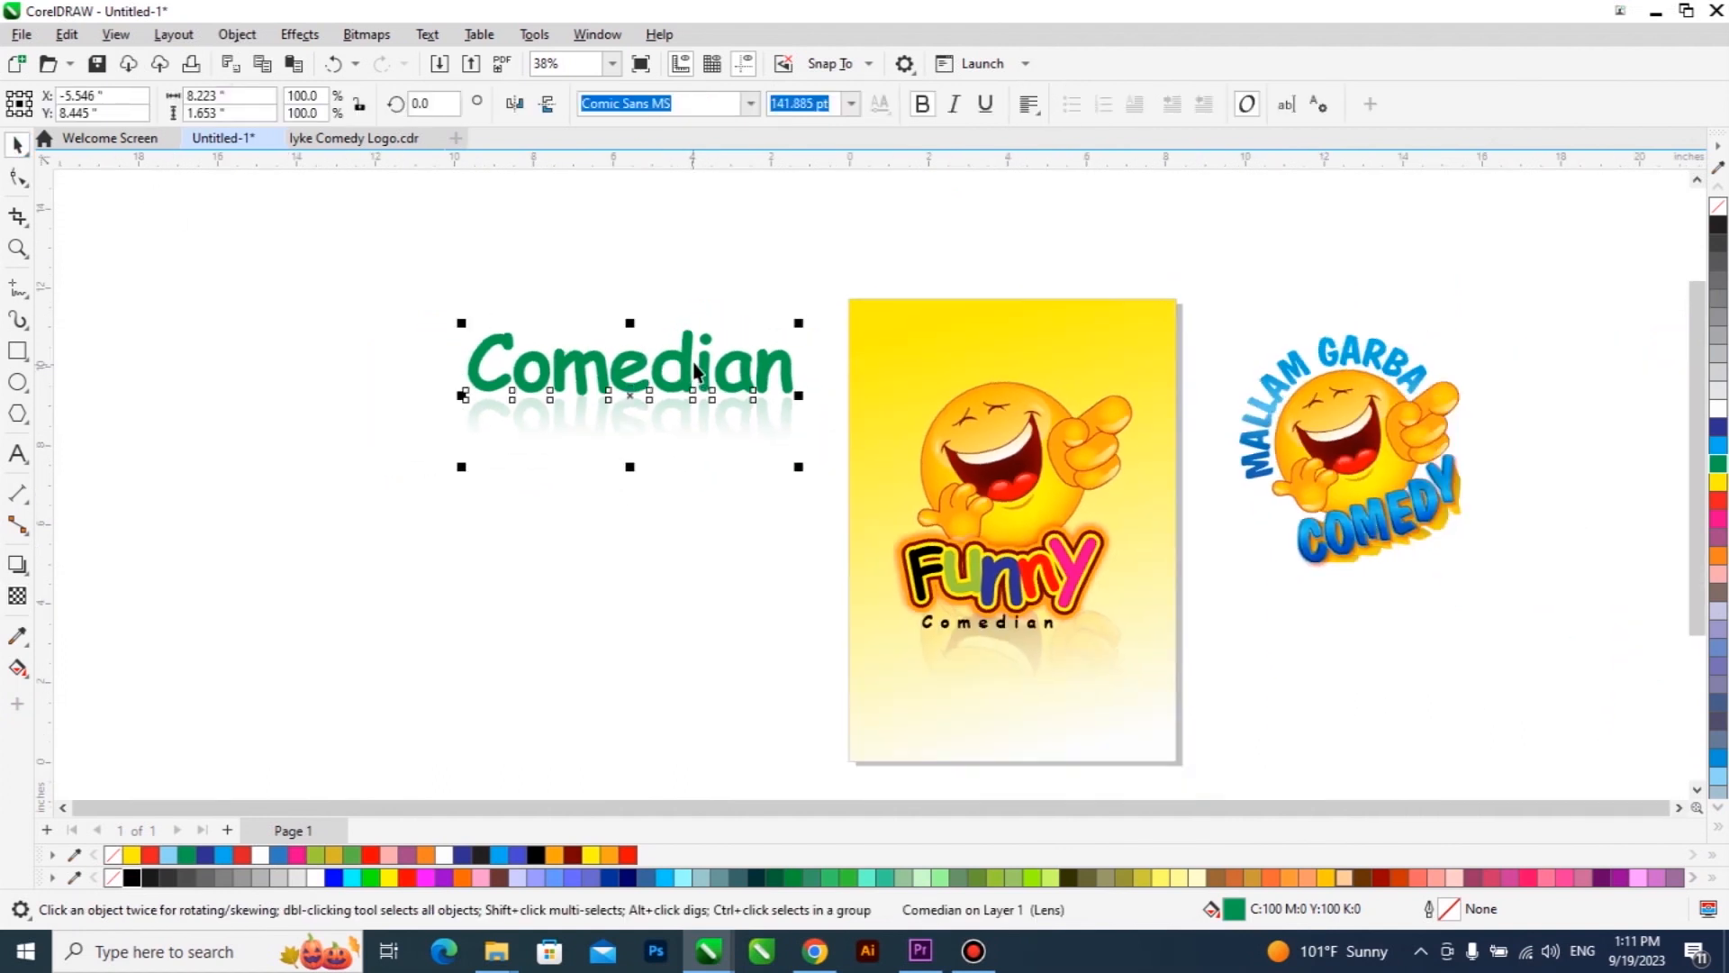
click(1018, 428)
click(770, 378)
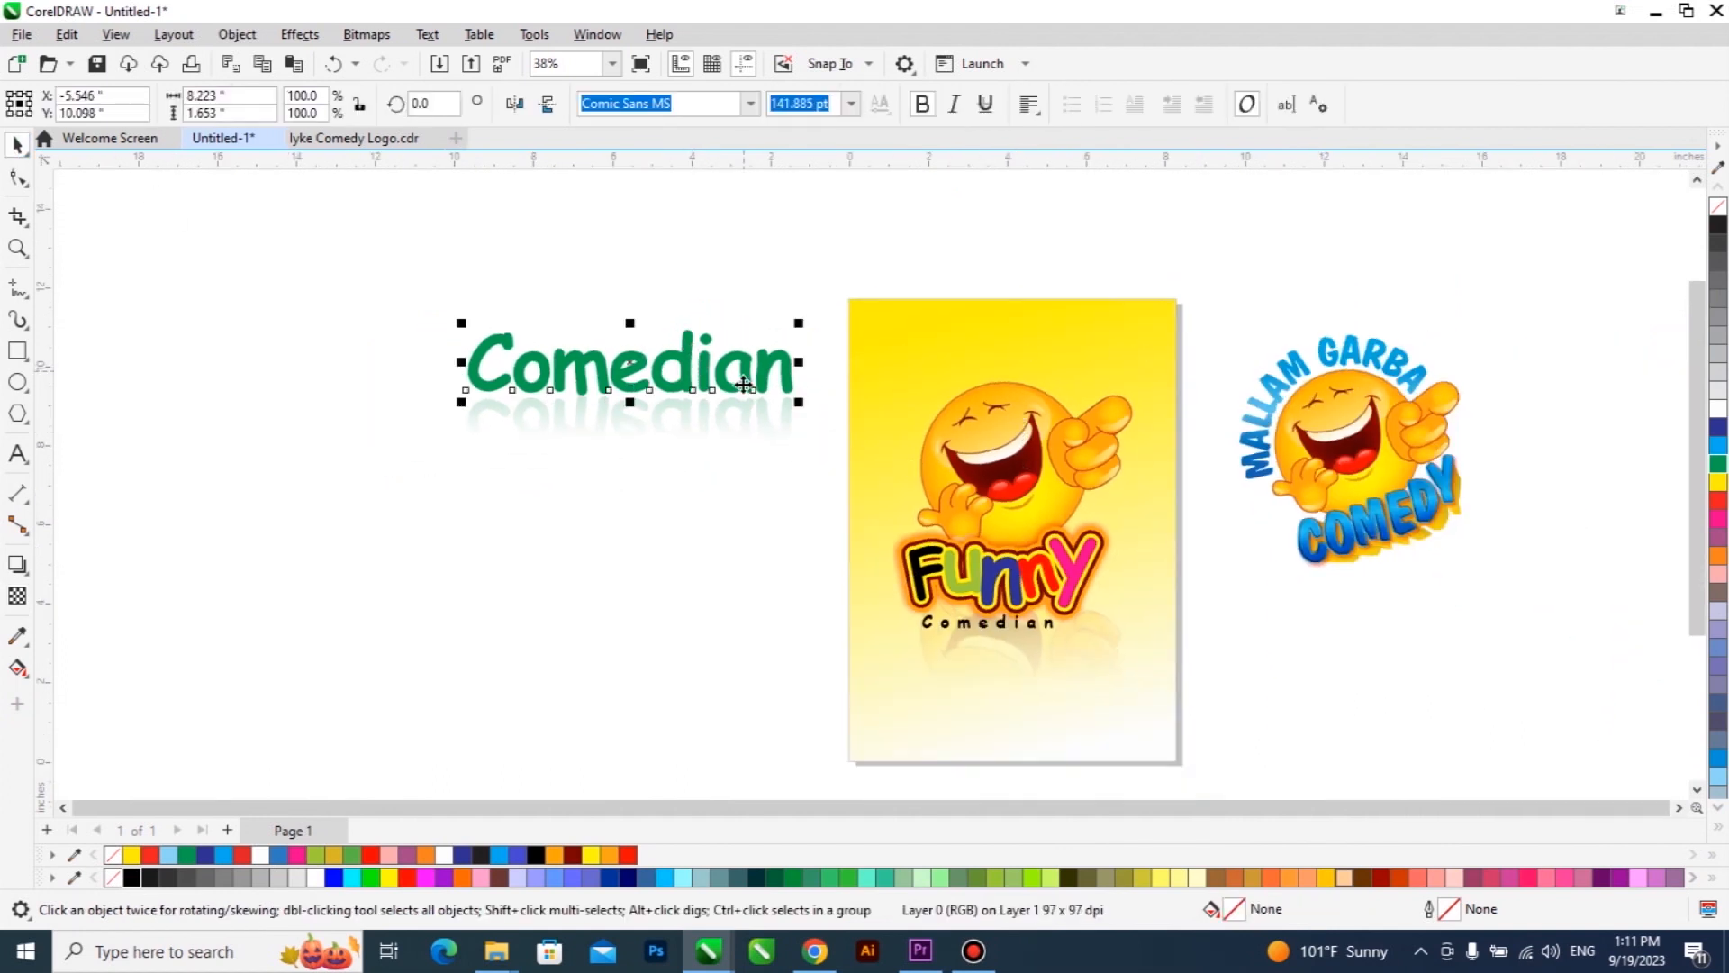
drag(752, 406, 1105, 372)
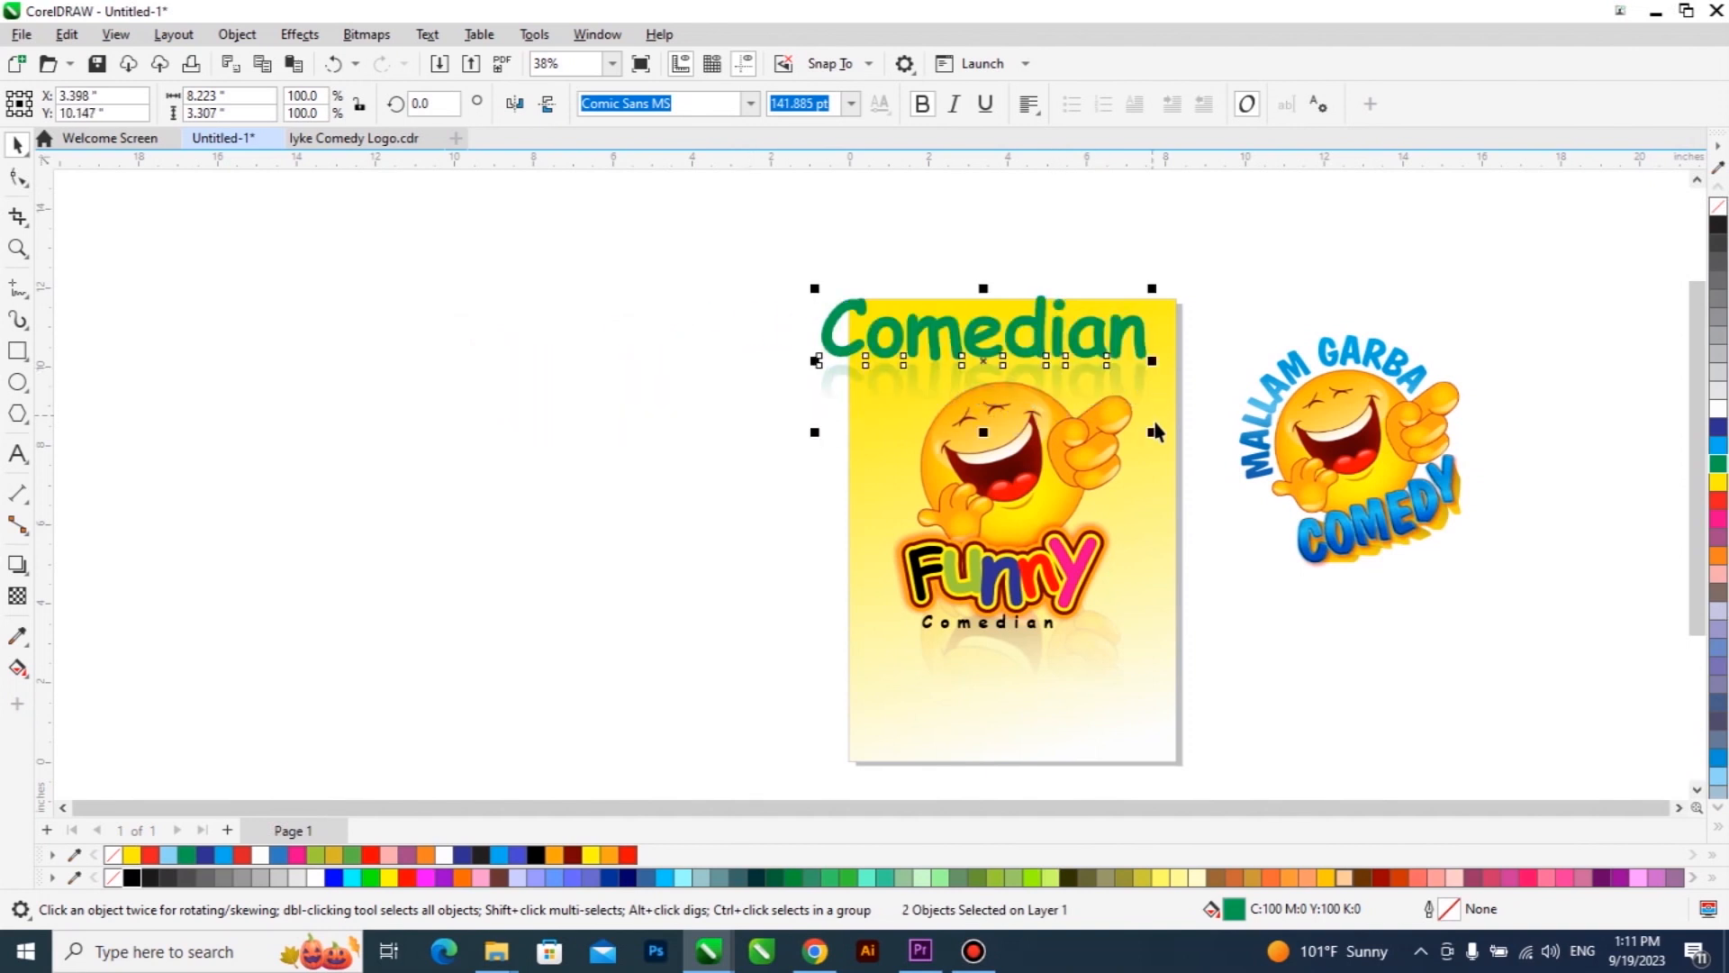
drag(1145, 434, 1099, 365)
Step: Recolor the "Comedian" text and its reflection dark blue (C:100 M:100 Y:0 K:0)
scroll(1066, 353, up, 2)
scroll(1018, 403, up, 2)
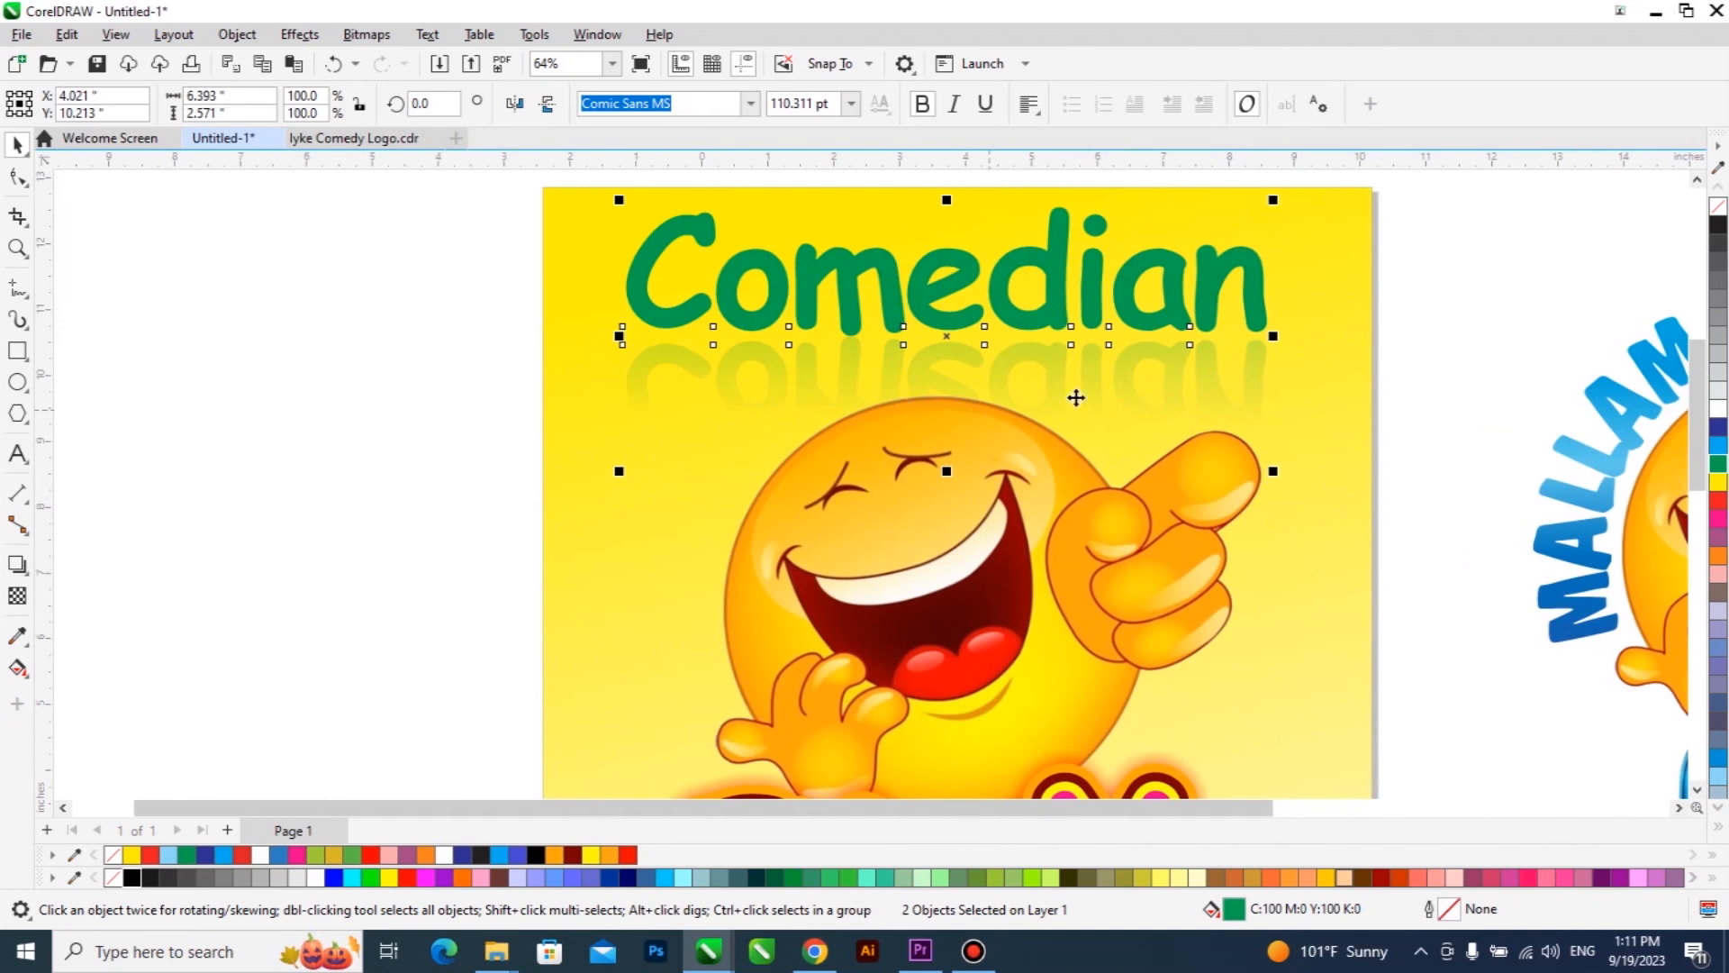
click(1719, 442)
click(1718, 426)
scroll(833, 297, down, 2)
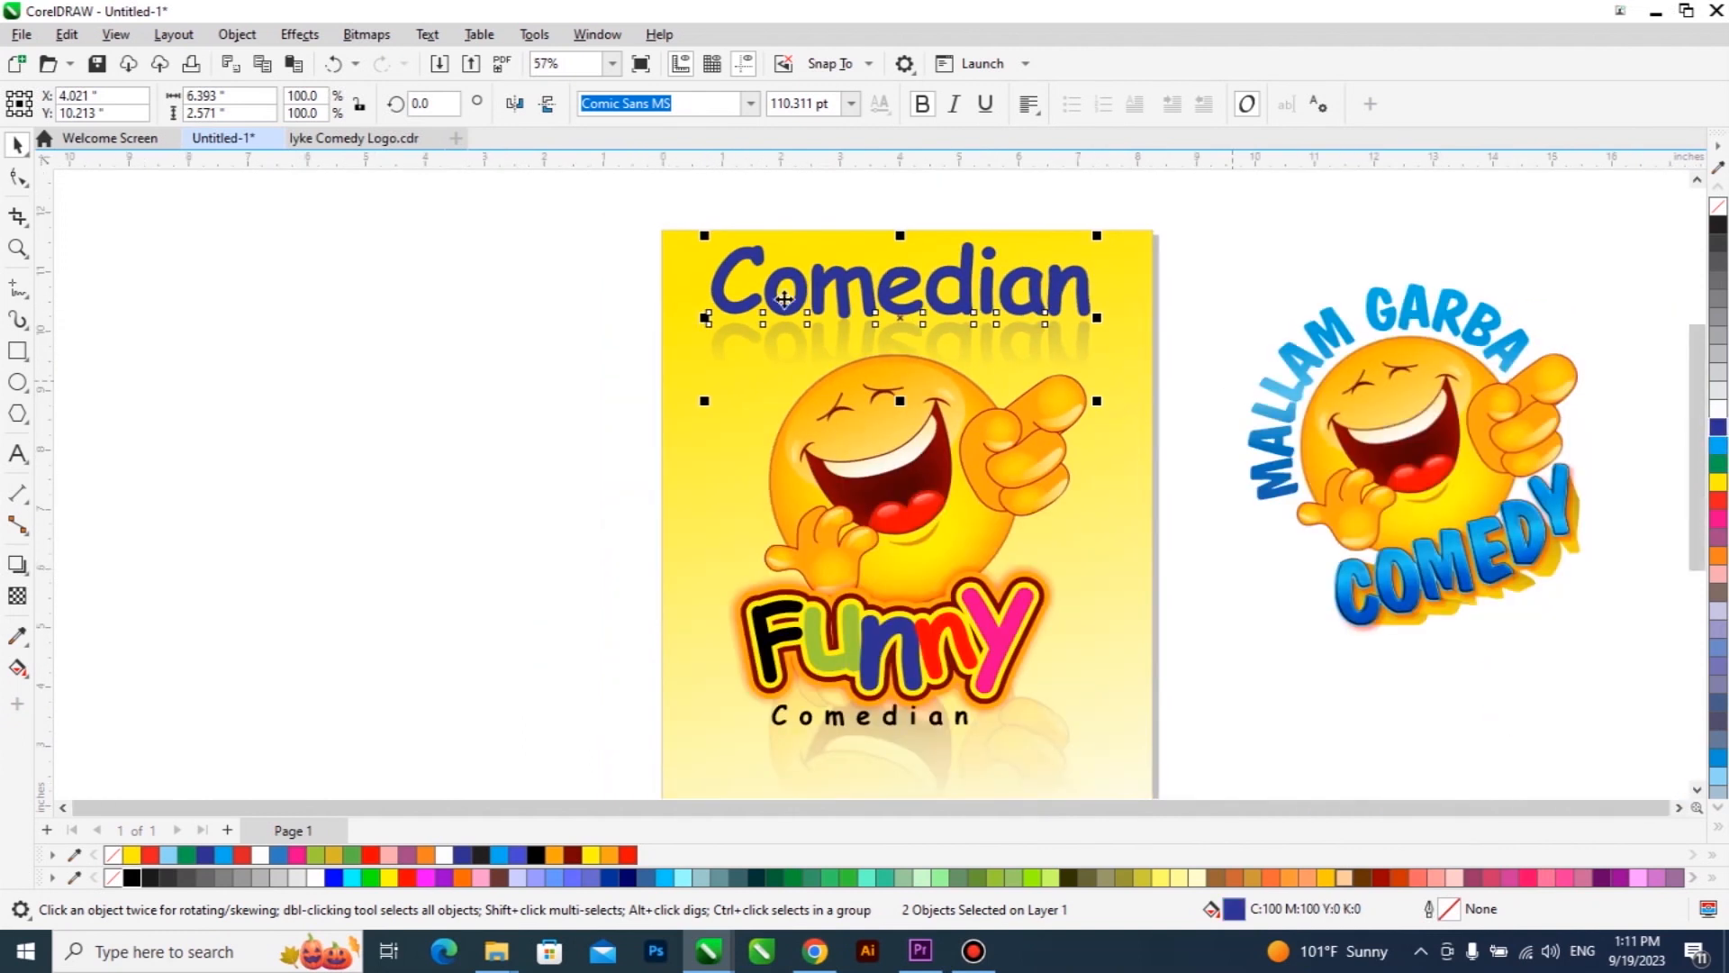
Step: Place a copy of the large blue "Comedian" text, without its reflection, on the empty area beside the page
click(938, 268)
drag(920, 289, 445, 340)
scroll(437, 337, up, 2)
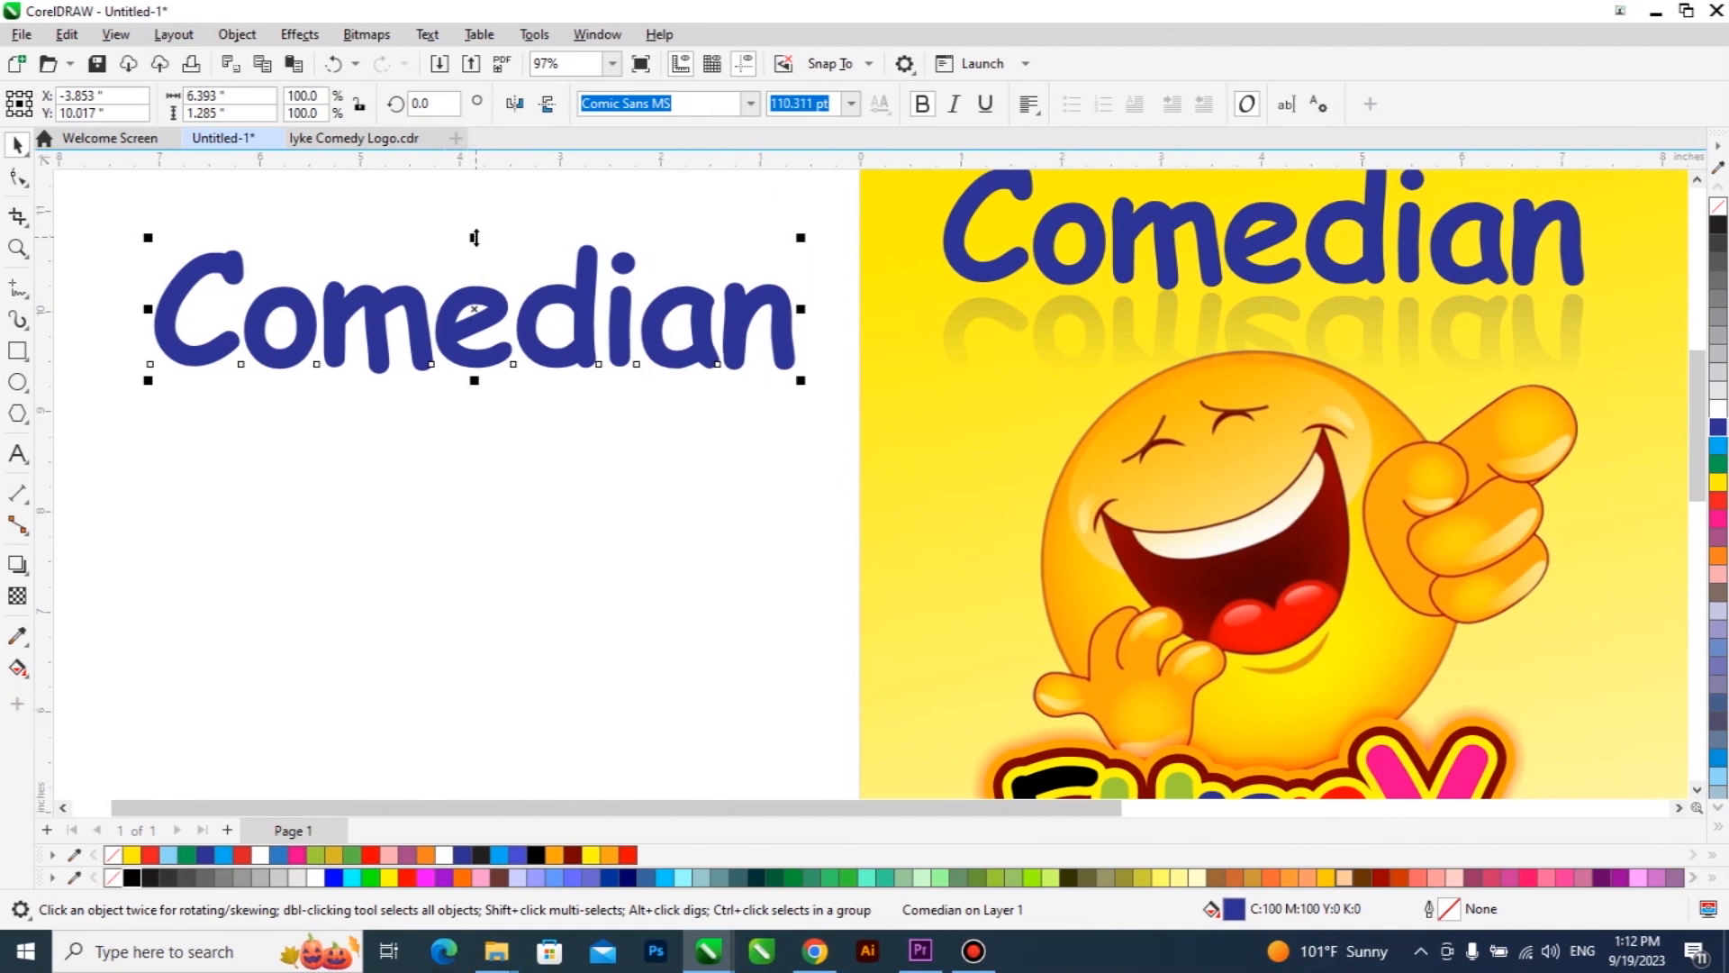
Step: Try making a vertically mirrored copy of the off-page blue text by flipping it downward
drag(474, 237, 474, 414)
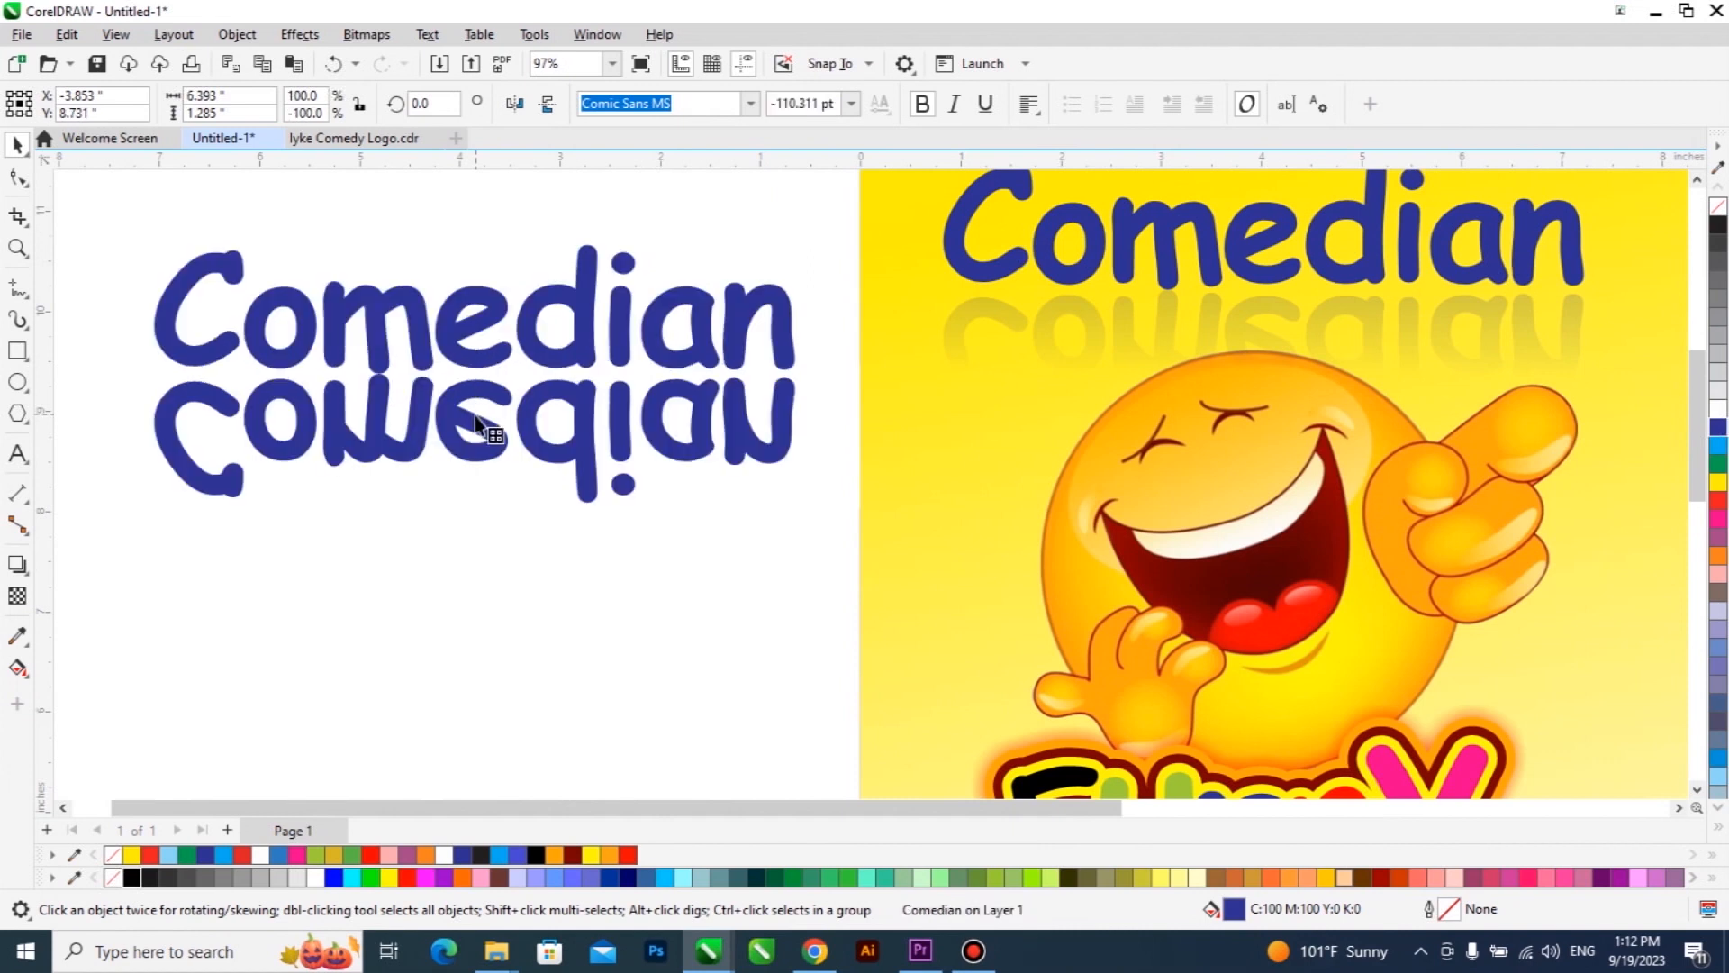
key(ctrl+z)
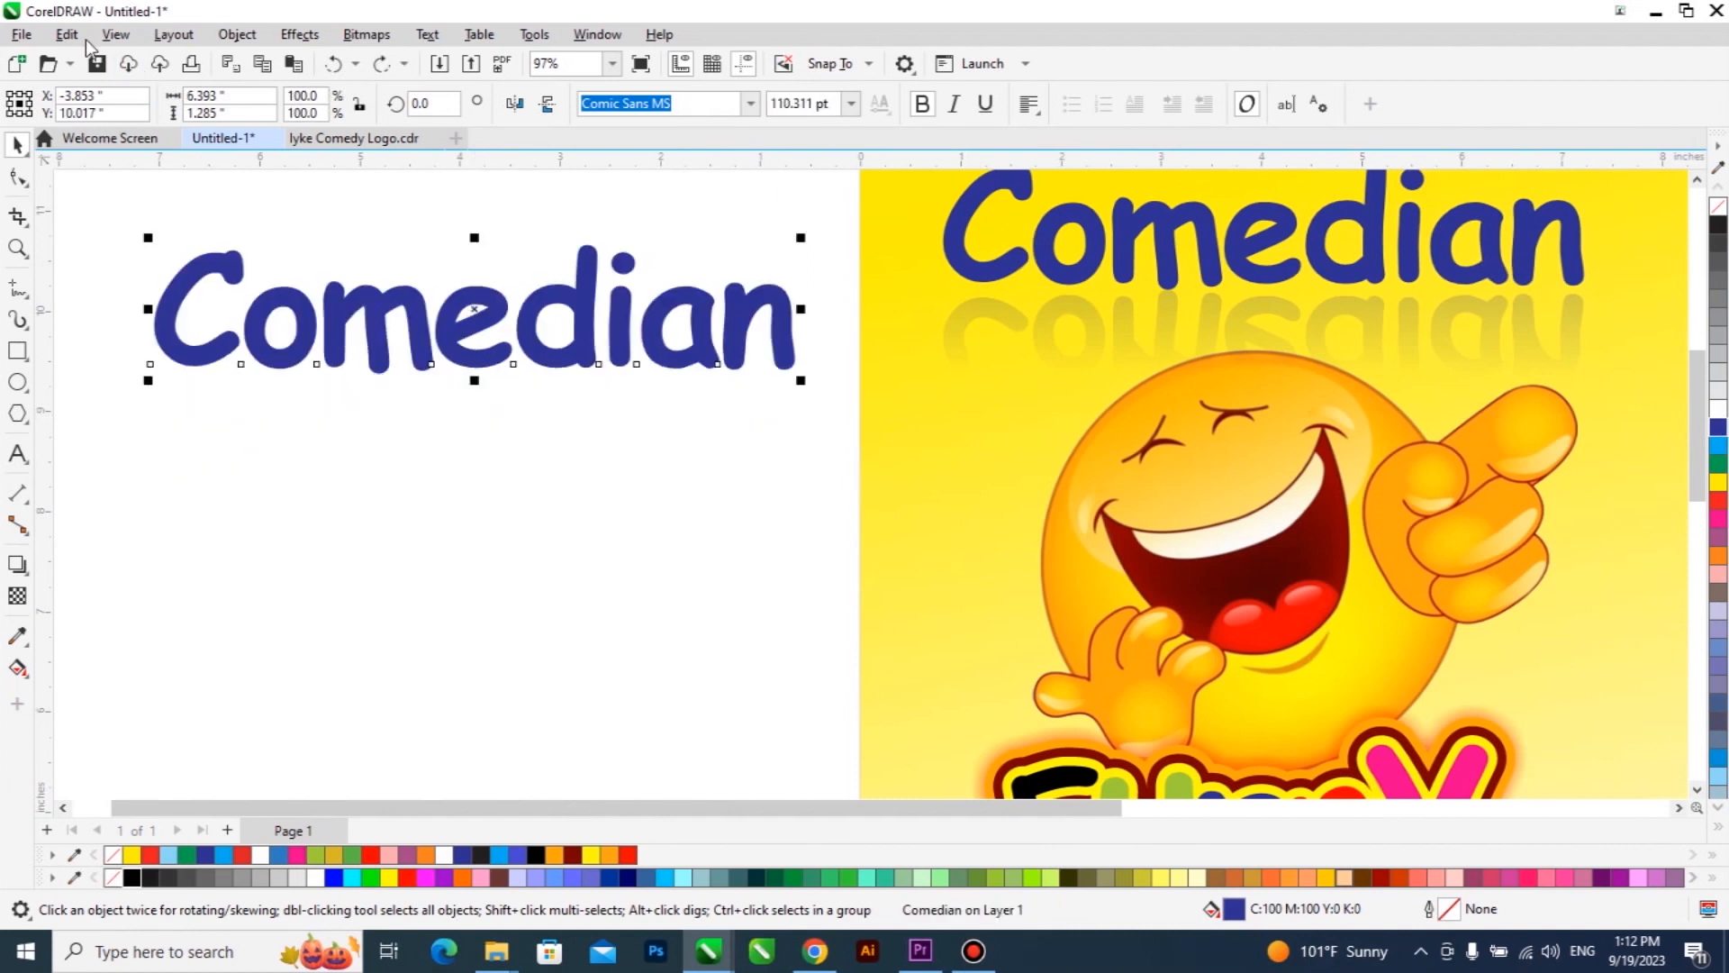
Step: Copy and paste the off-page blue text in place, and shift the pasted copy straight down to Y 9.227"
key(ctrl+c)
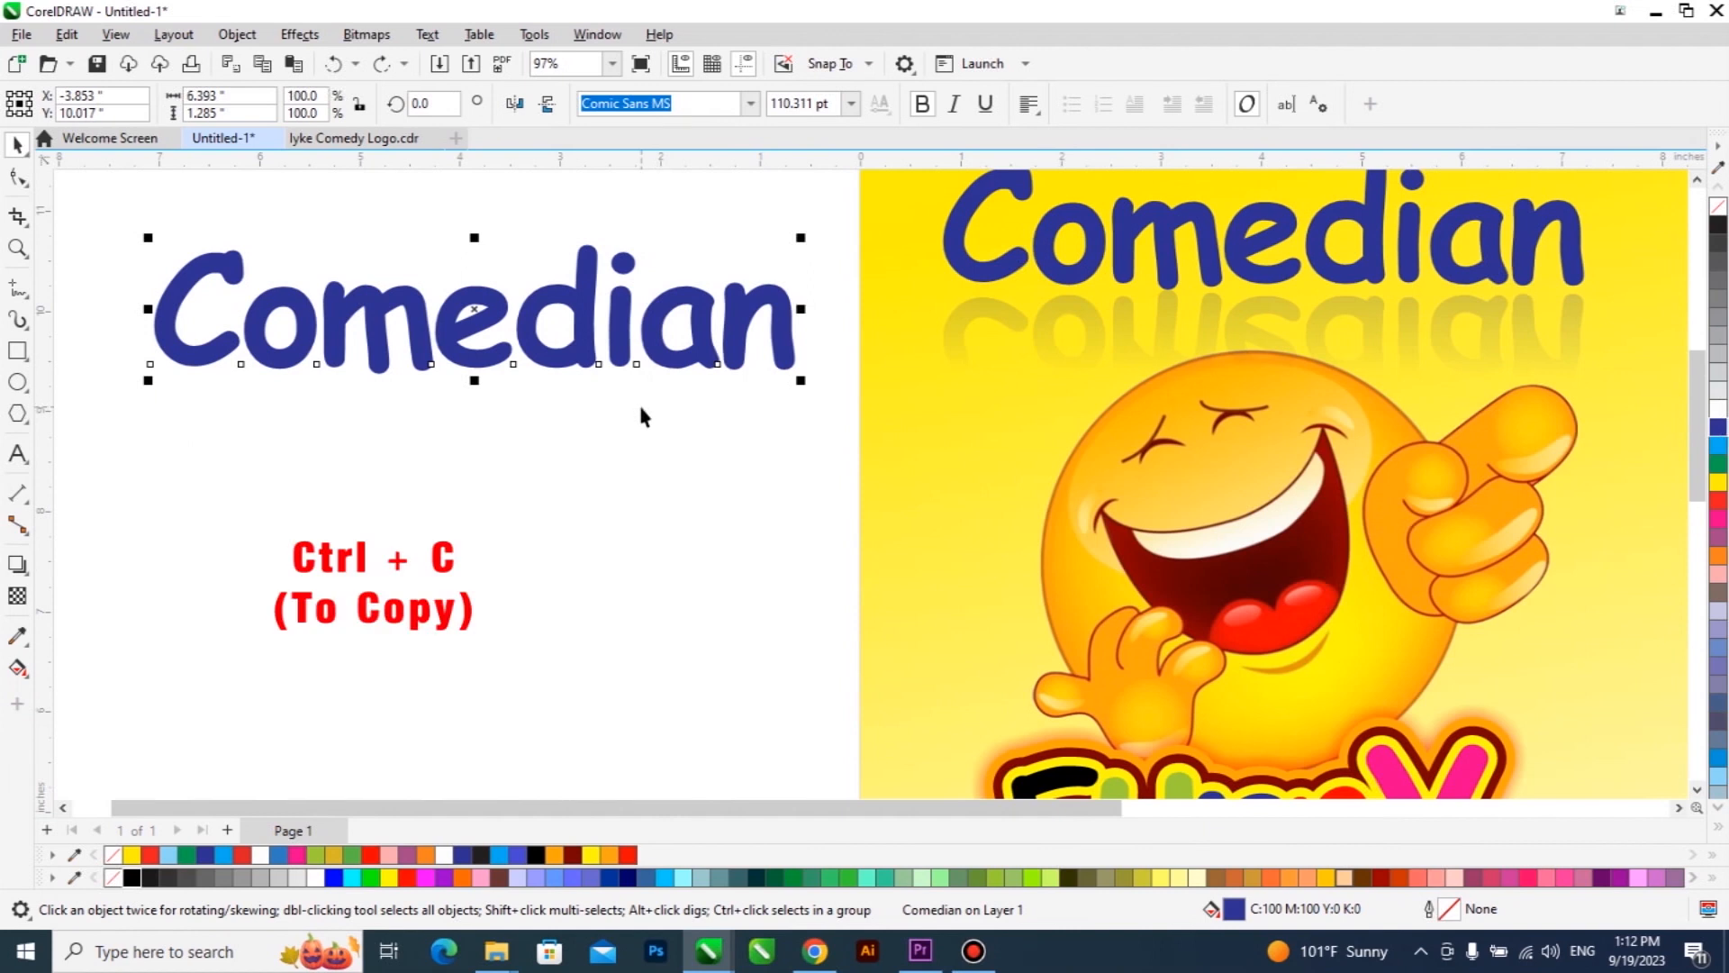
key(ctrl+v)
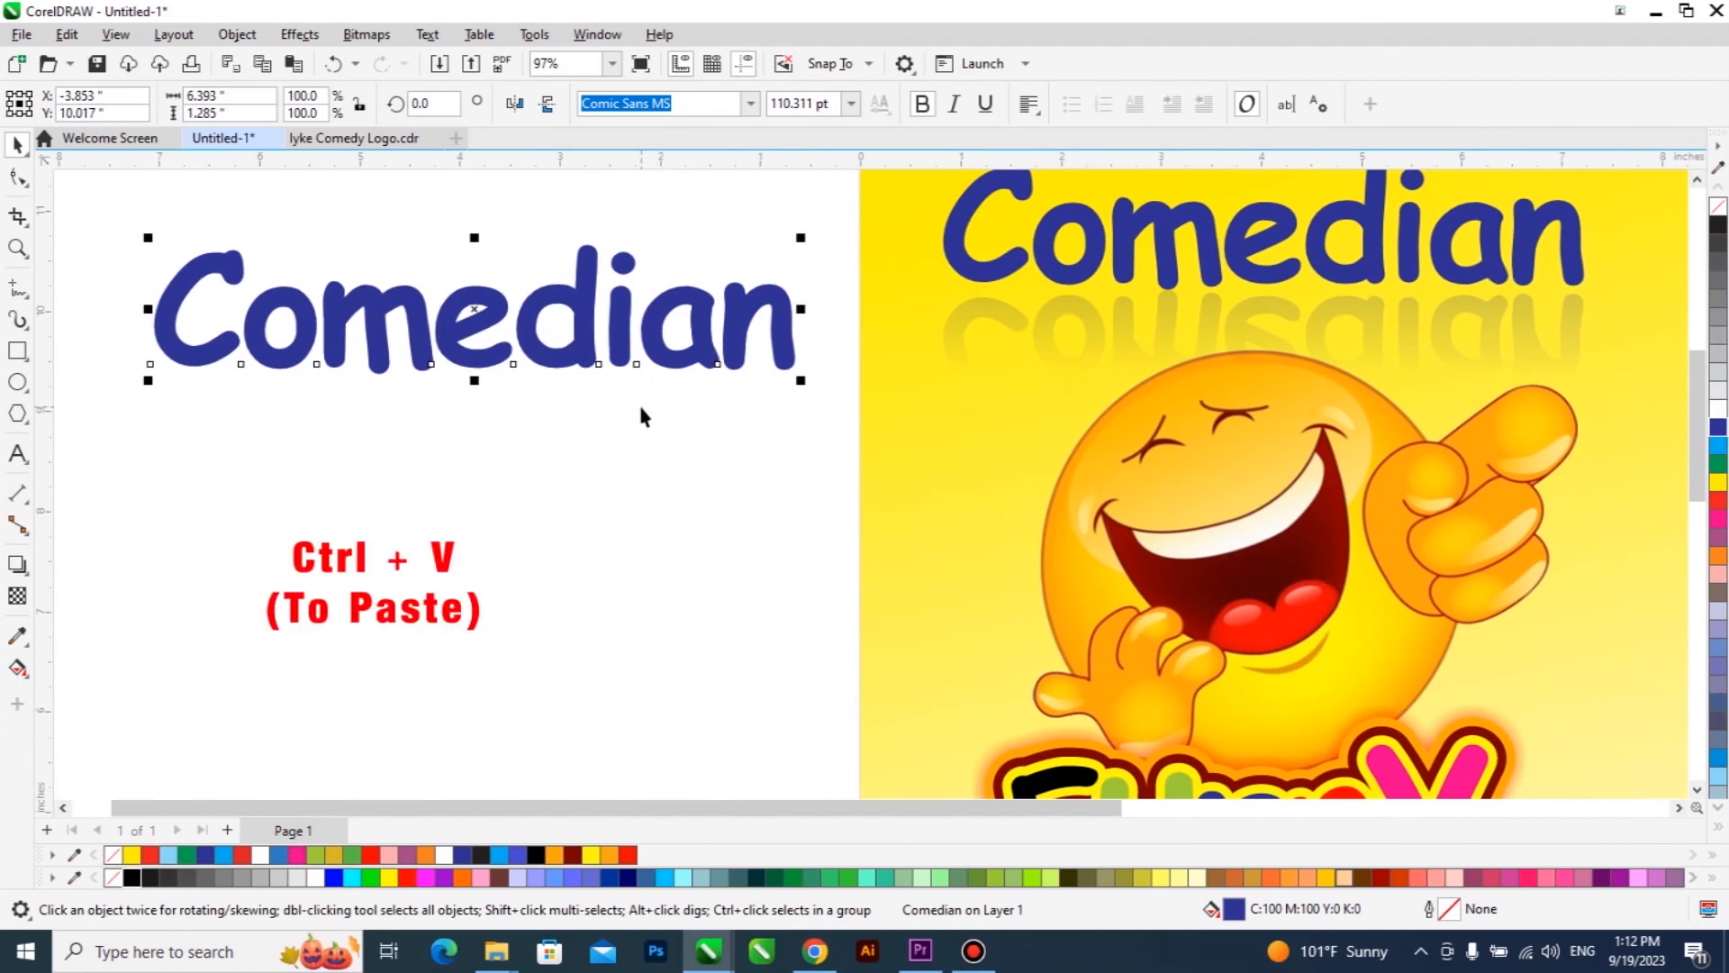
key(Down)
key(Down)
key(Down)
key(Down)
key(Down)
key(Down)
key(Down)
key(Down)
key(Down)
key(Down)
key(Down)
key(Down)
key(Down)
key(Down)
key(Down)
key(Down)
key(Down)
key(Down)
key(Down)
key(Down)
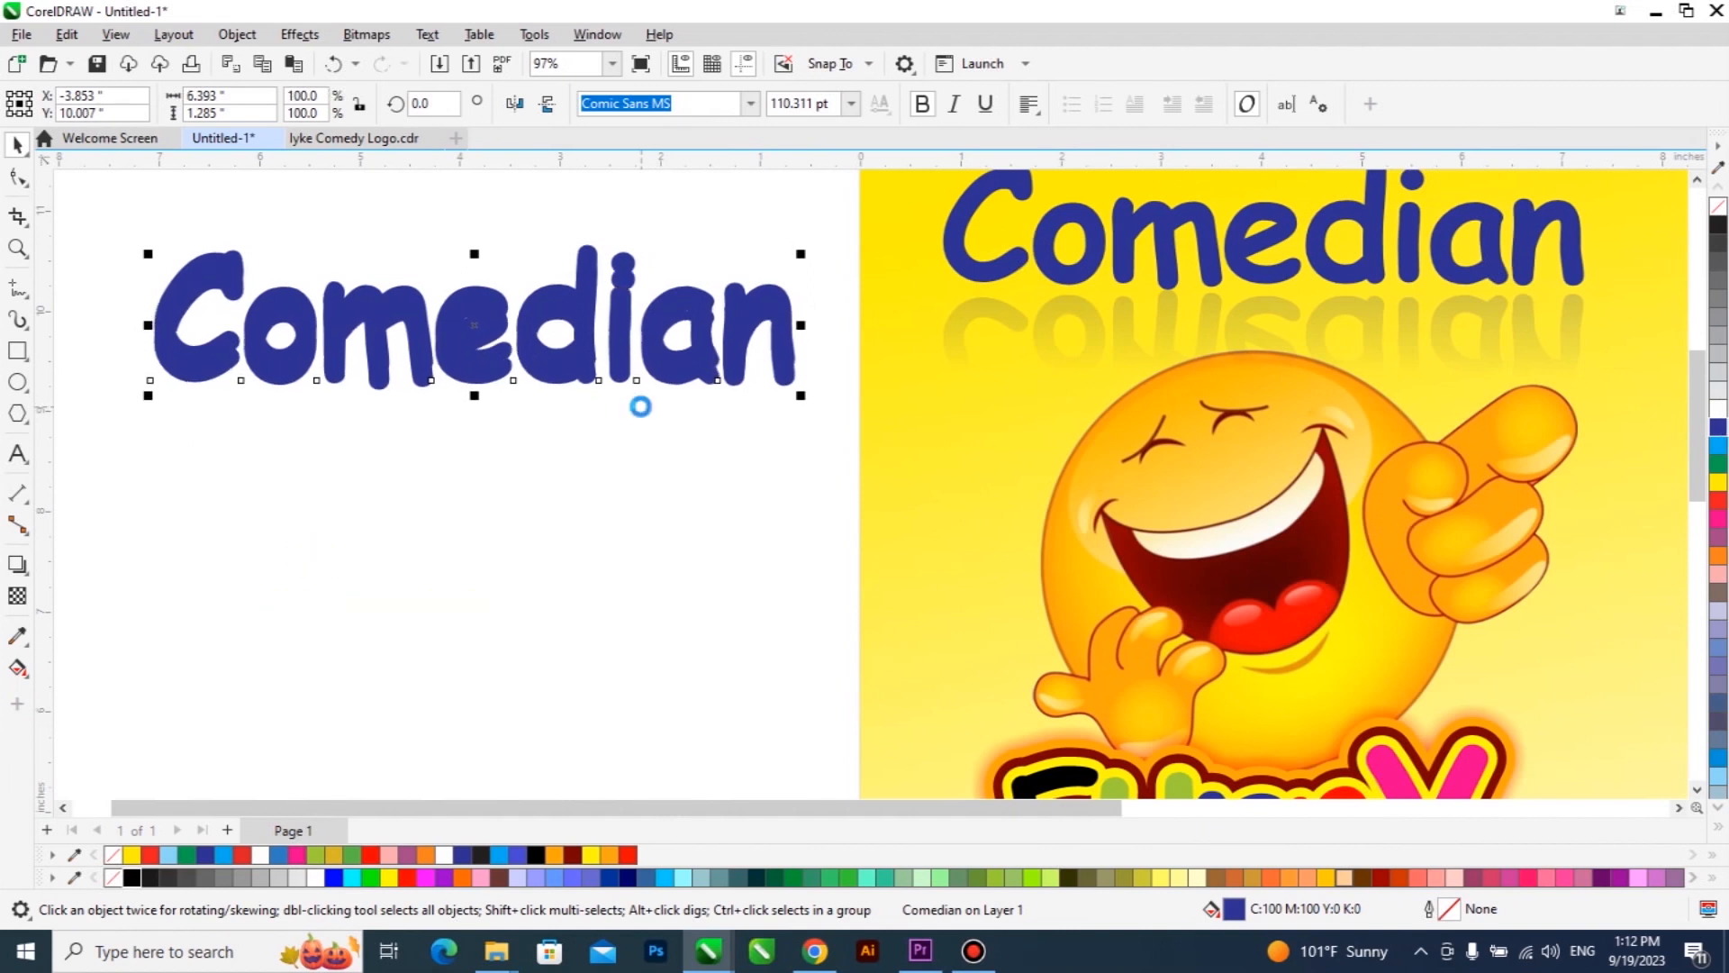
key(Down)
key(Down)
key(Down)
key(Down)
key(Down)
key(Down)
key(Down)
key(Down)
key(Down)
key(Down)
key(Down)
key(Down)
key(Down)
key(Down)
key(Down)
key(Down)
key(Down)
key(Down)
key(Down)
key(Down)
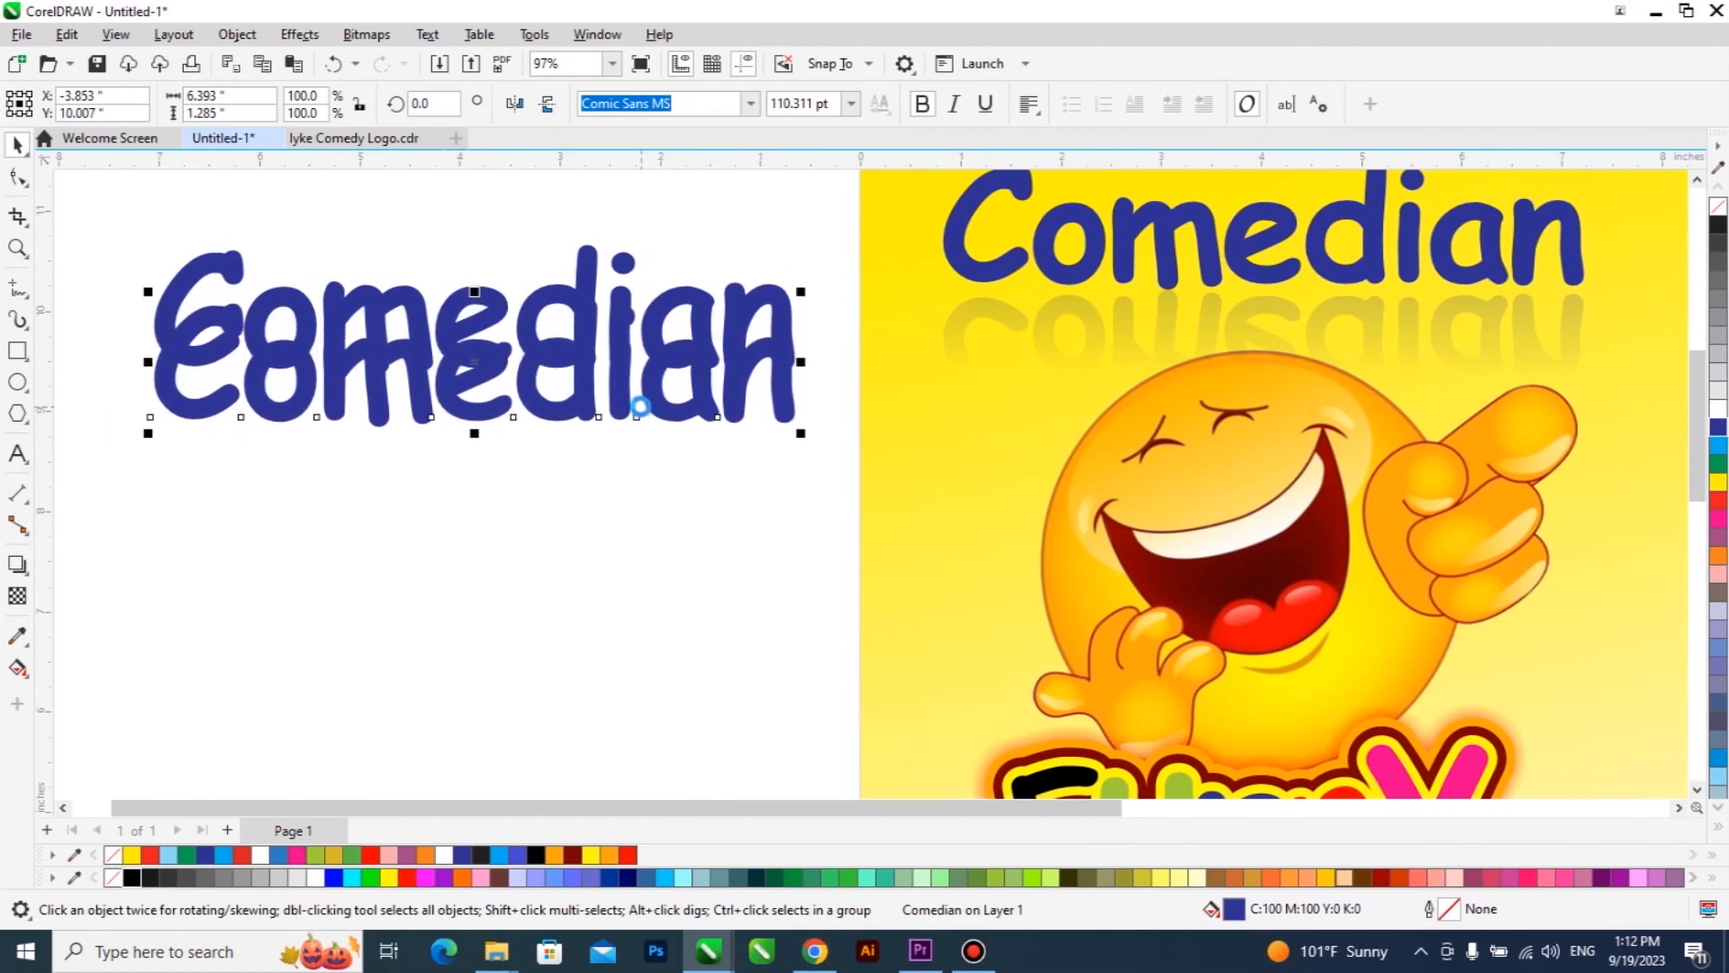
key(Down)
key(Down)
key(Down)
key(Down)
key(Down)
key(Down)
key(Down)
key(Down)
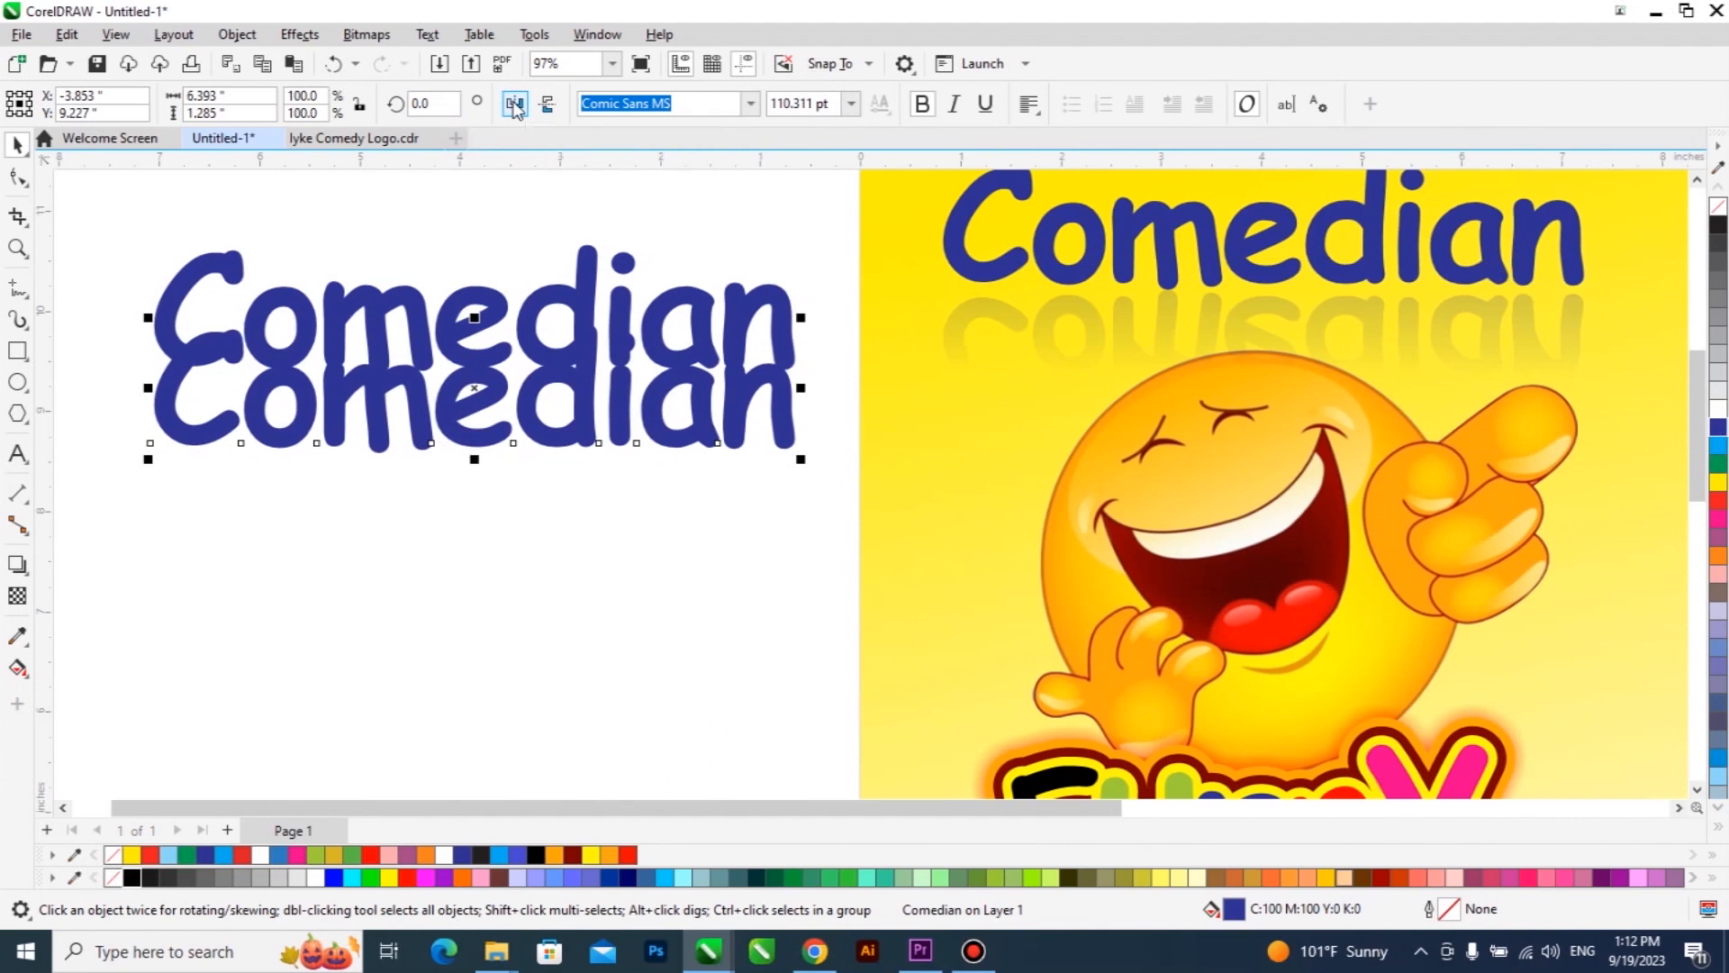
Step: Try horizontal and vertical mirroring on the lower "Comedian" copy, and leave it mirrored vertically only
click(515, 104)
click(548, 104)
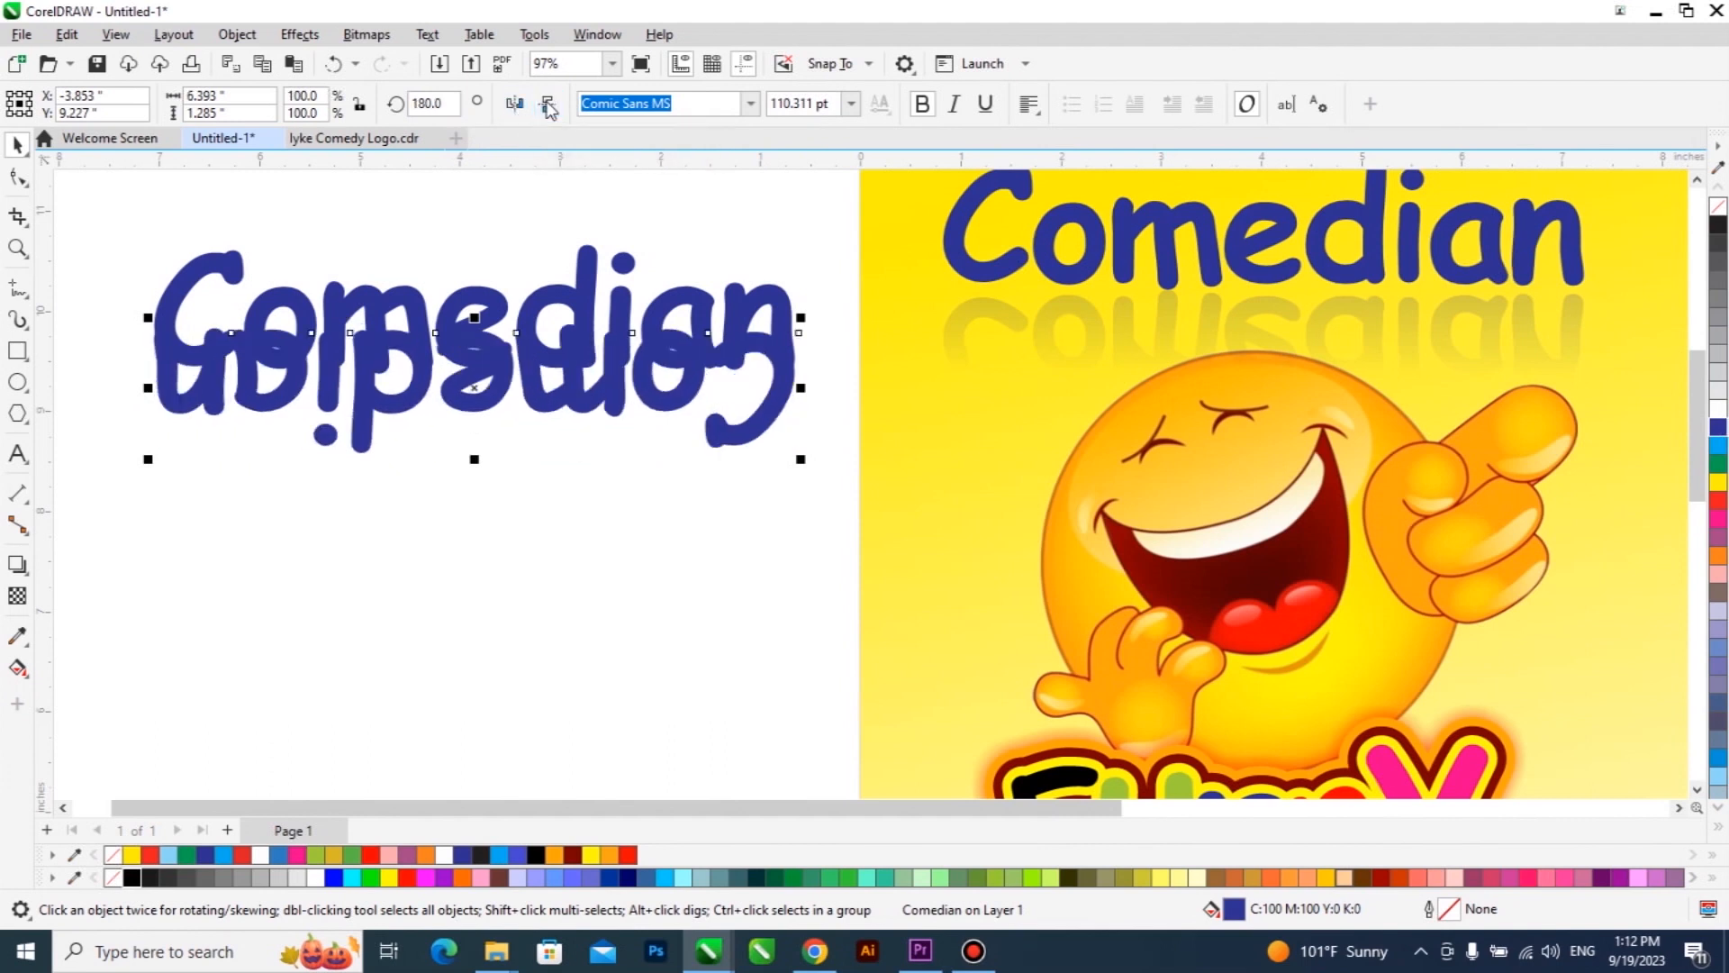
click(547, 104)
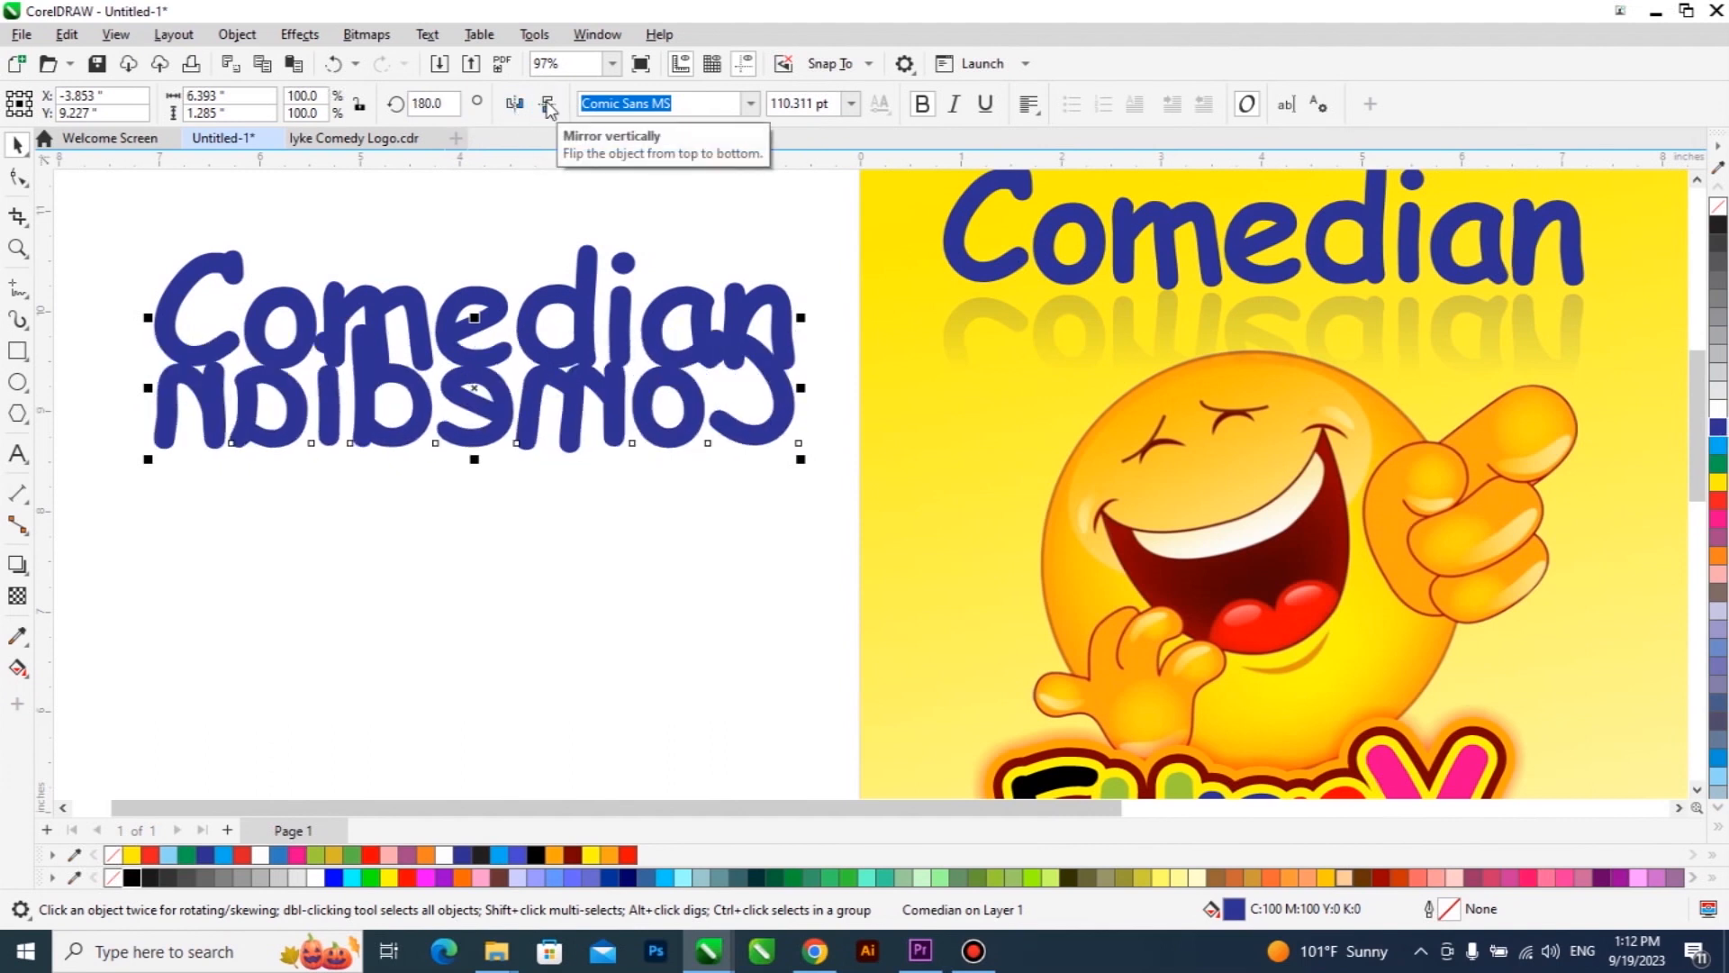
click(548, 105)
click(516, 104)
Step: Shift the mirrored copy down to Y 8.887" so that it meets the baseline of the upright text
key(Down)
key(Down)
key(Down)
key(Down)
key(Down)
key(Down)
key(Down)
key(Down)
key(Down)
key(Down)
key(Down)
key(Down)
key(Down)
key(Down)
key(Down)
key(Down)
key(Down)
key(Down)
key(Down)
key(Down)
key(Down)
key(Down)
key(Down)
key(Down)
key(Down)
key(Down)
key(Down)
key(Down)
key(Down)
key(Down)
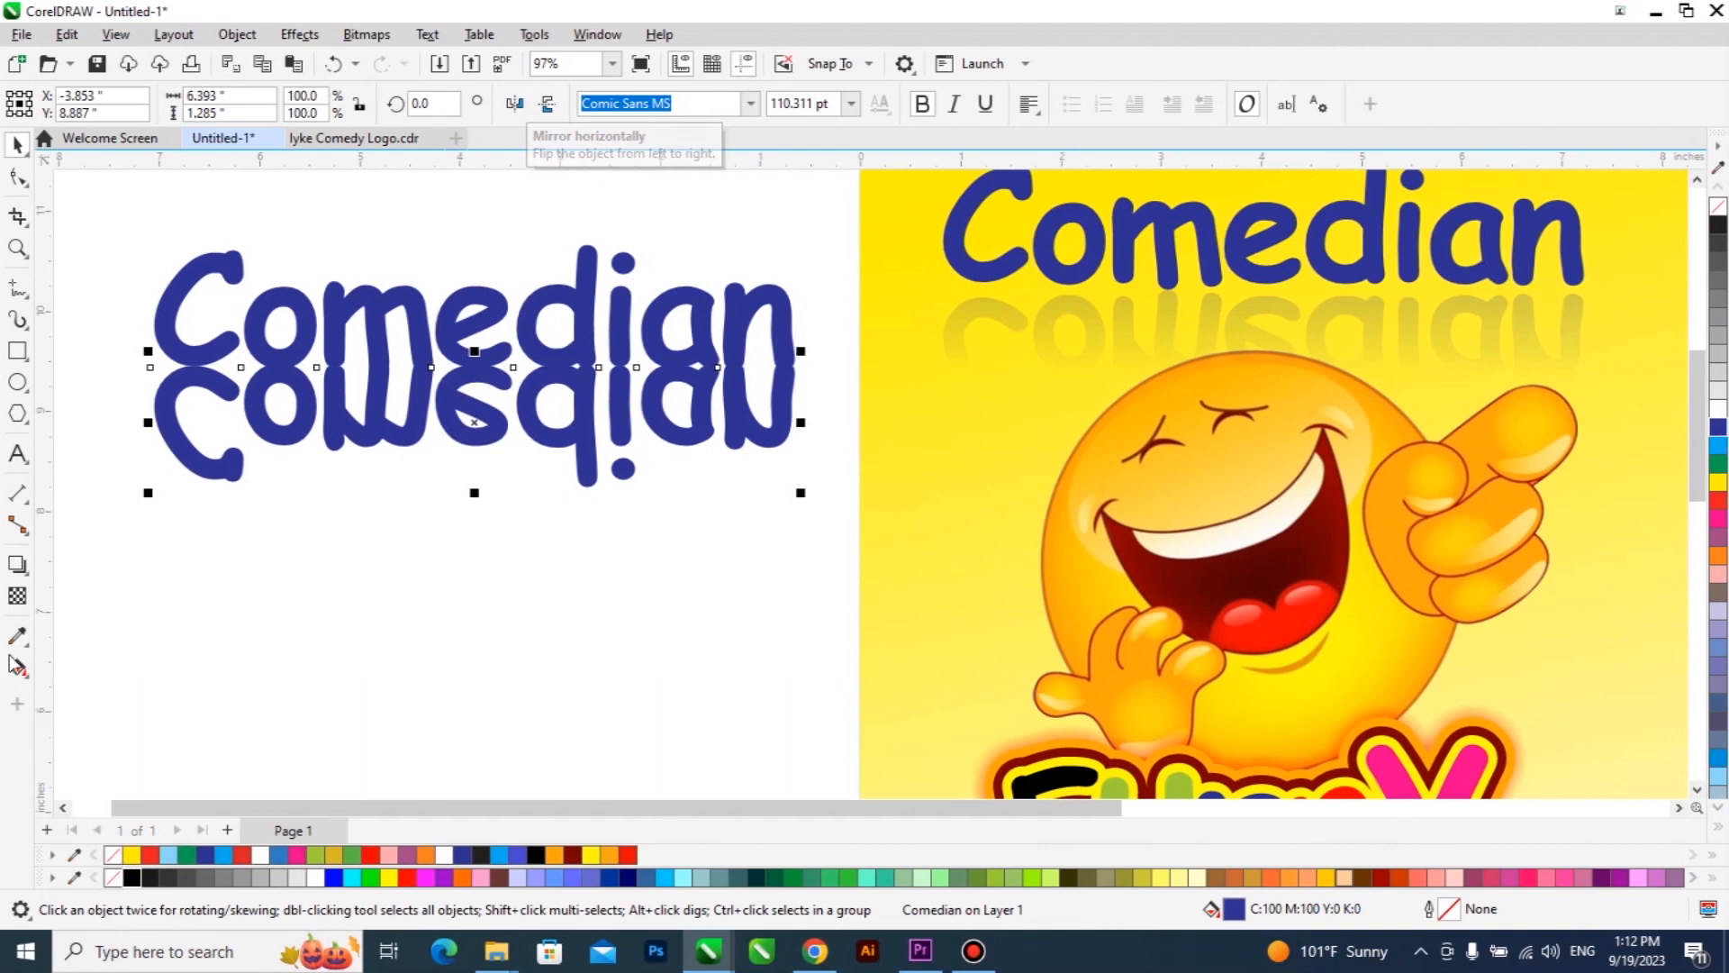
Step: Apply a linear transparency to the blue mirrored text, fading from above the upright text to 100% partway down the reflection
click(17, 596)
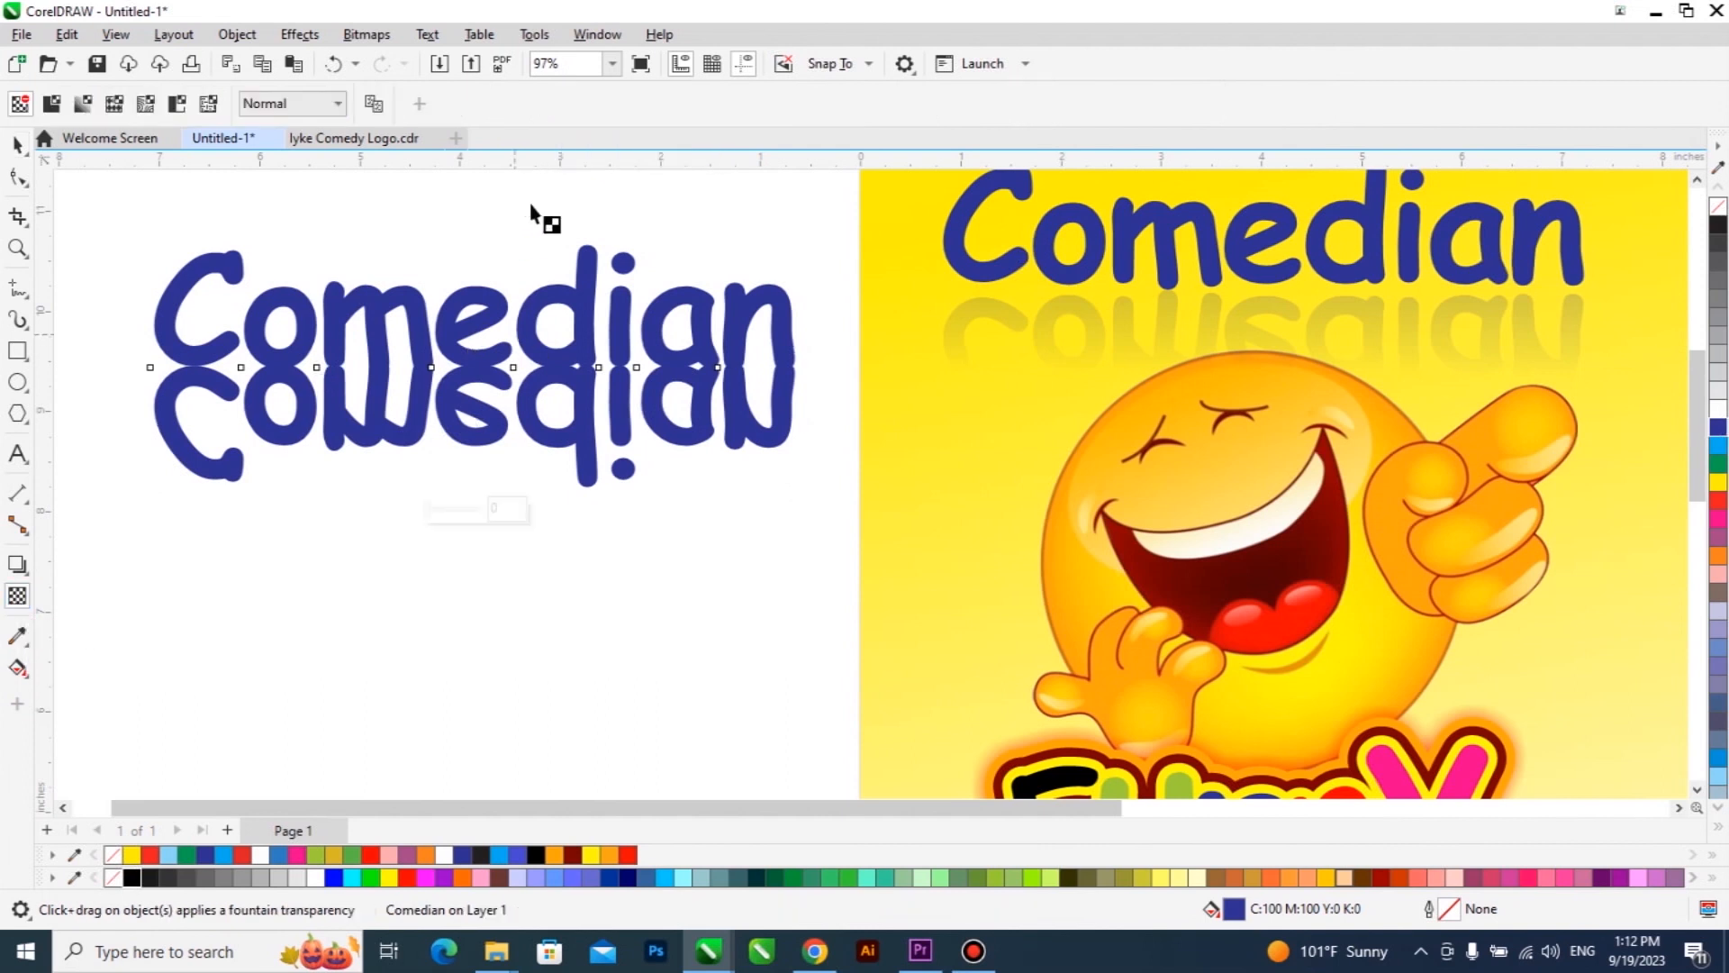
drag(544, 181, 546, 420)
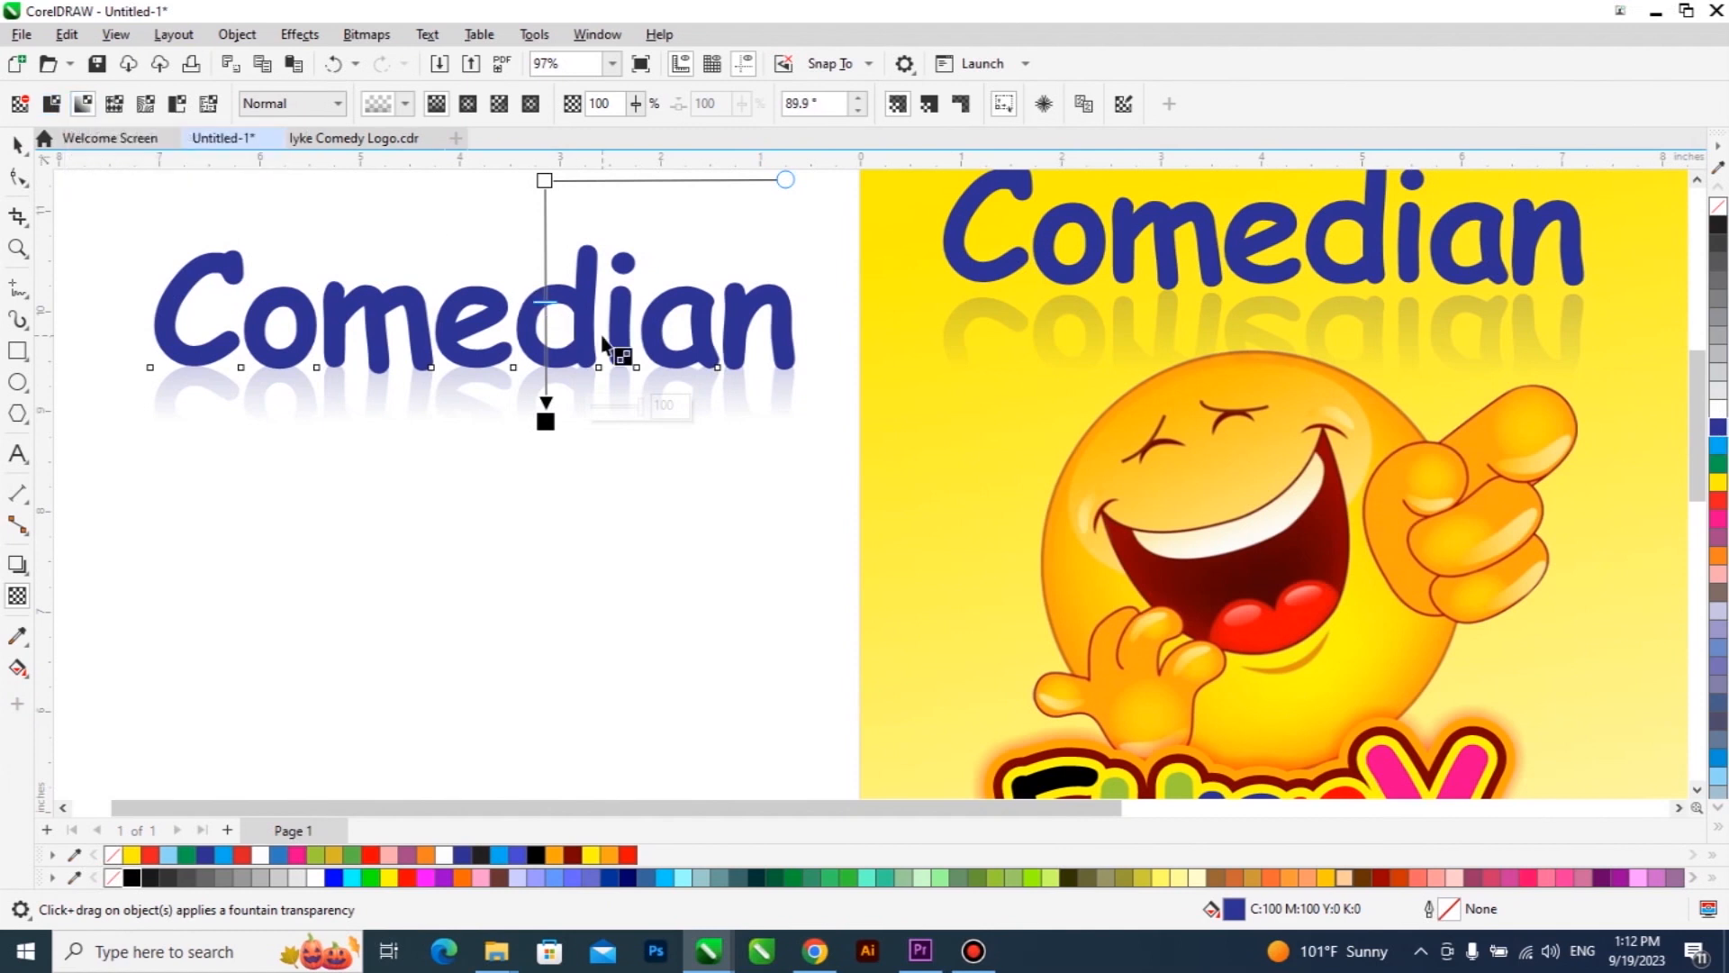
Step: Switch the reflection to a vector pattern transparency, try a background transparency of 51, and leave it at 100
click(115, 103)
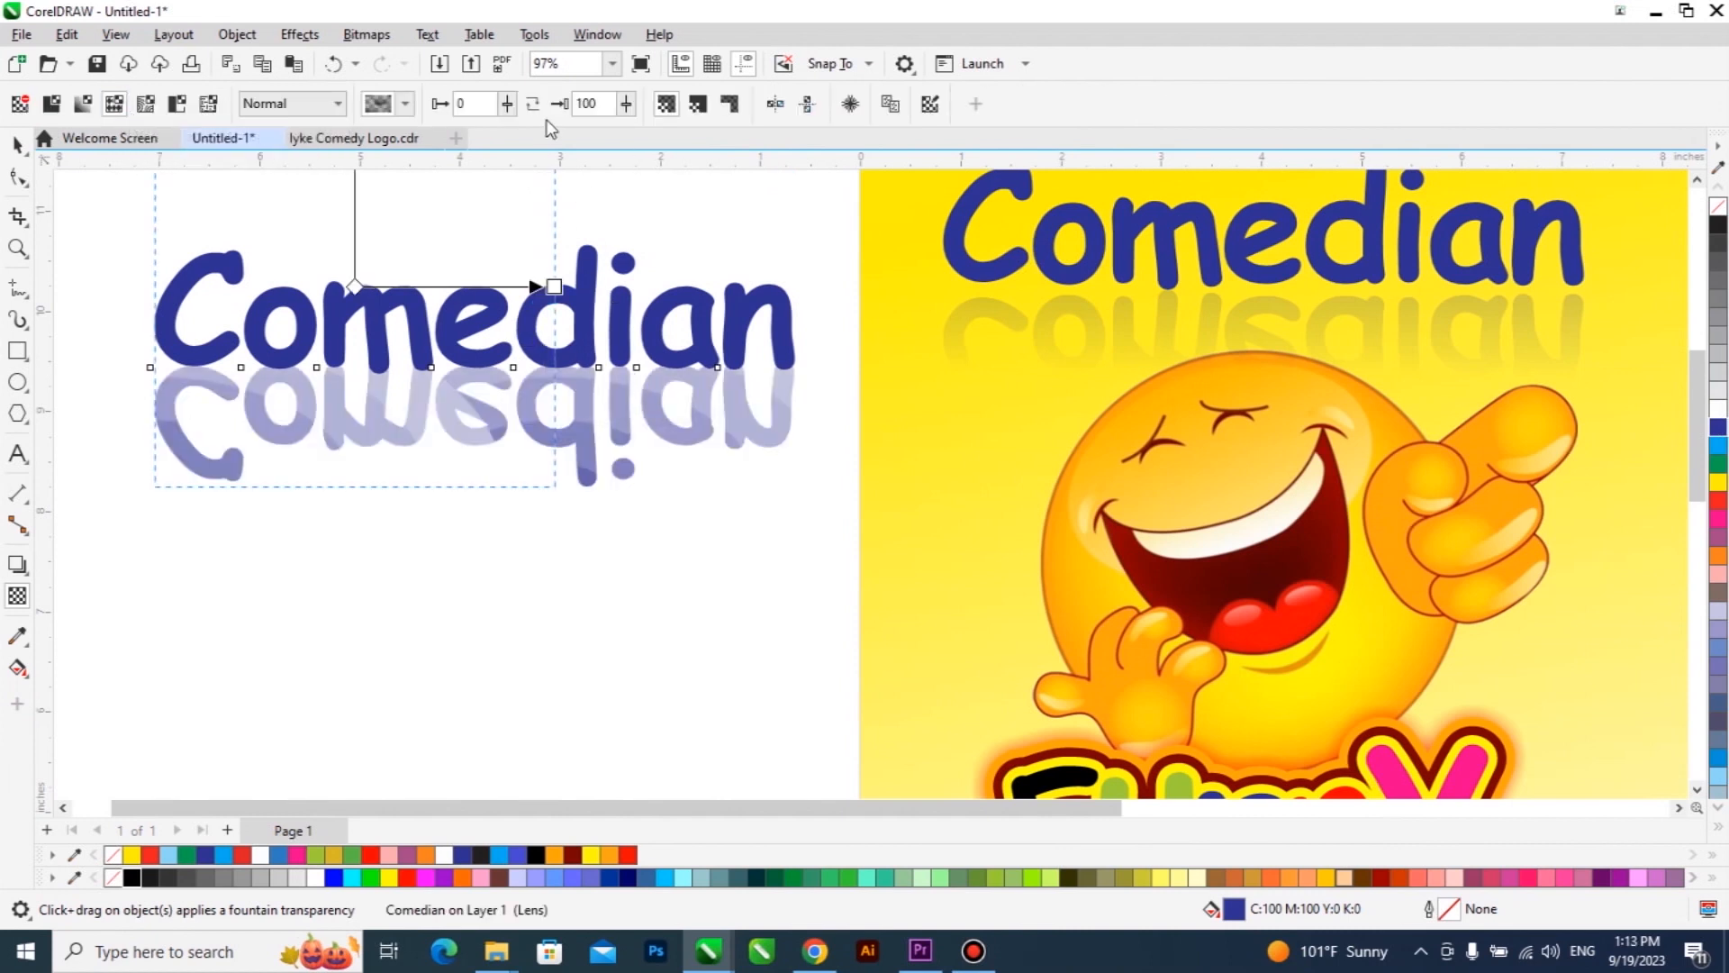
double_click(610, 103)
text(51)
key(Return)
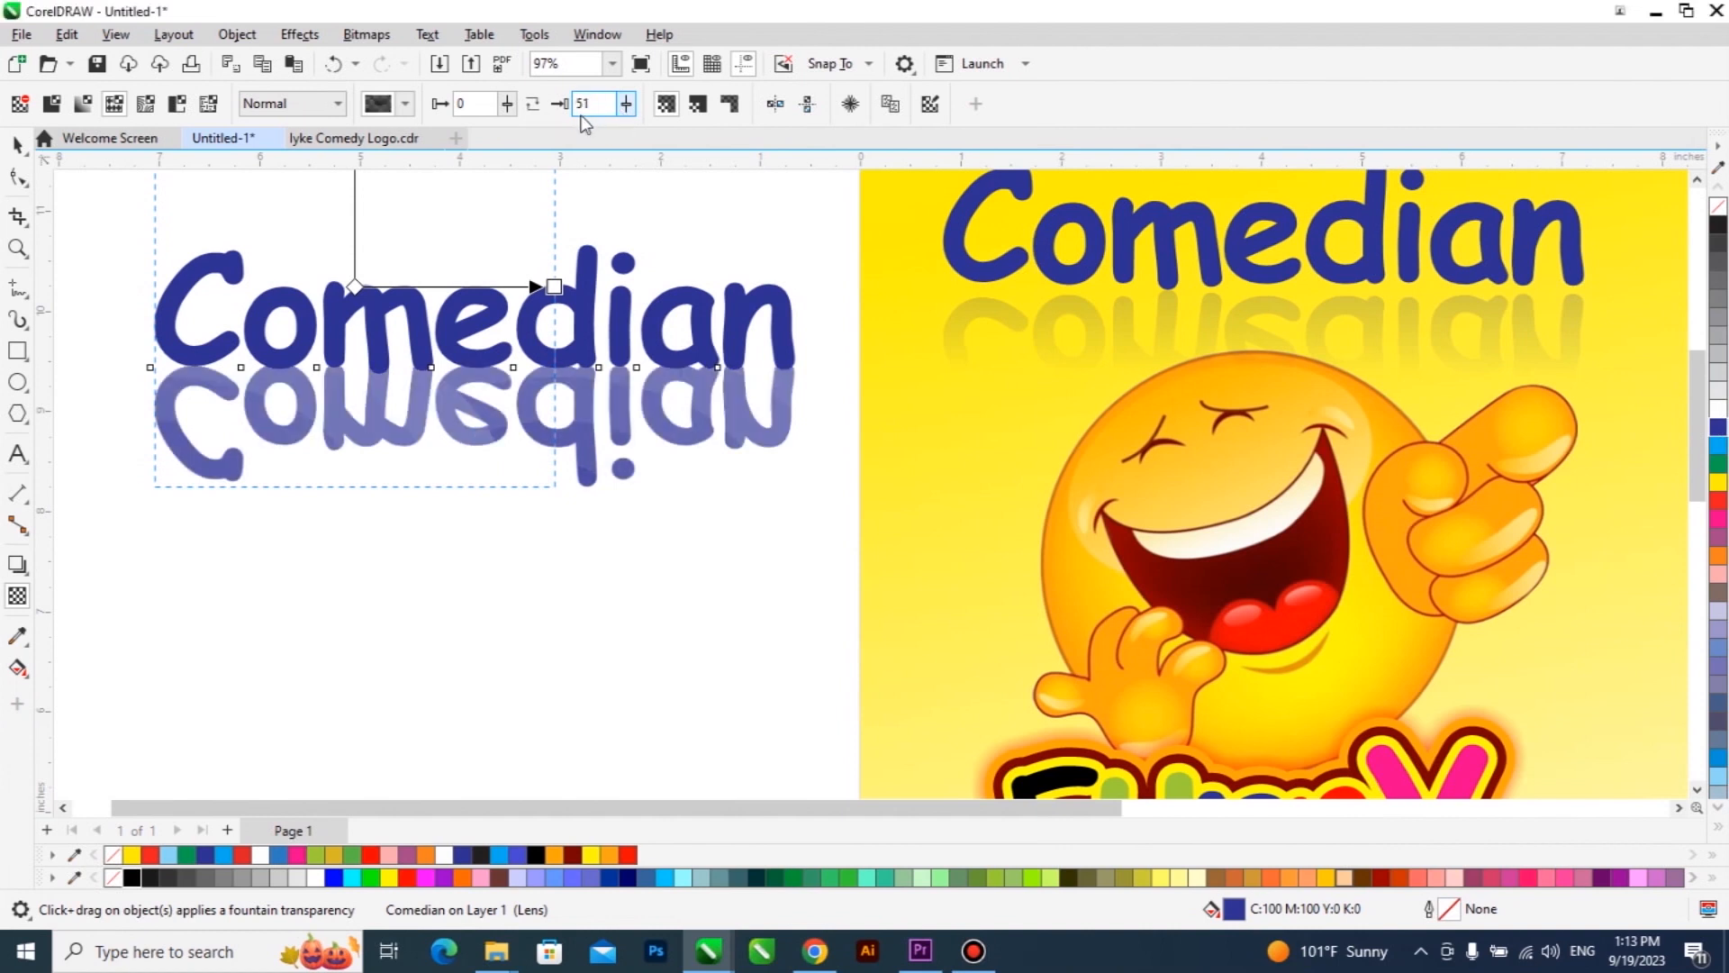
drag(624, 105, 686, 111)
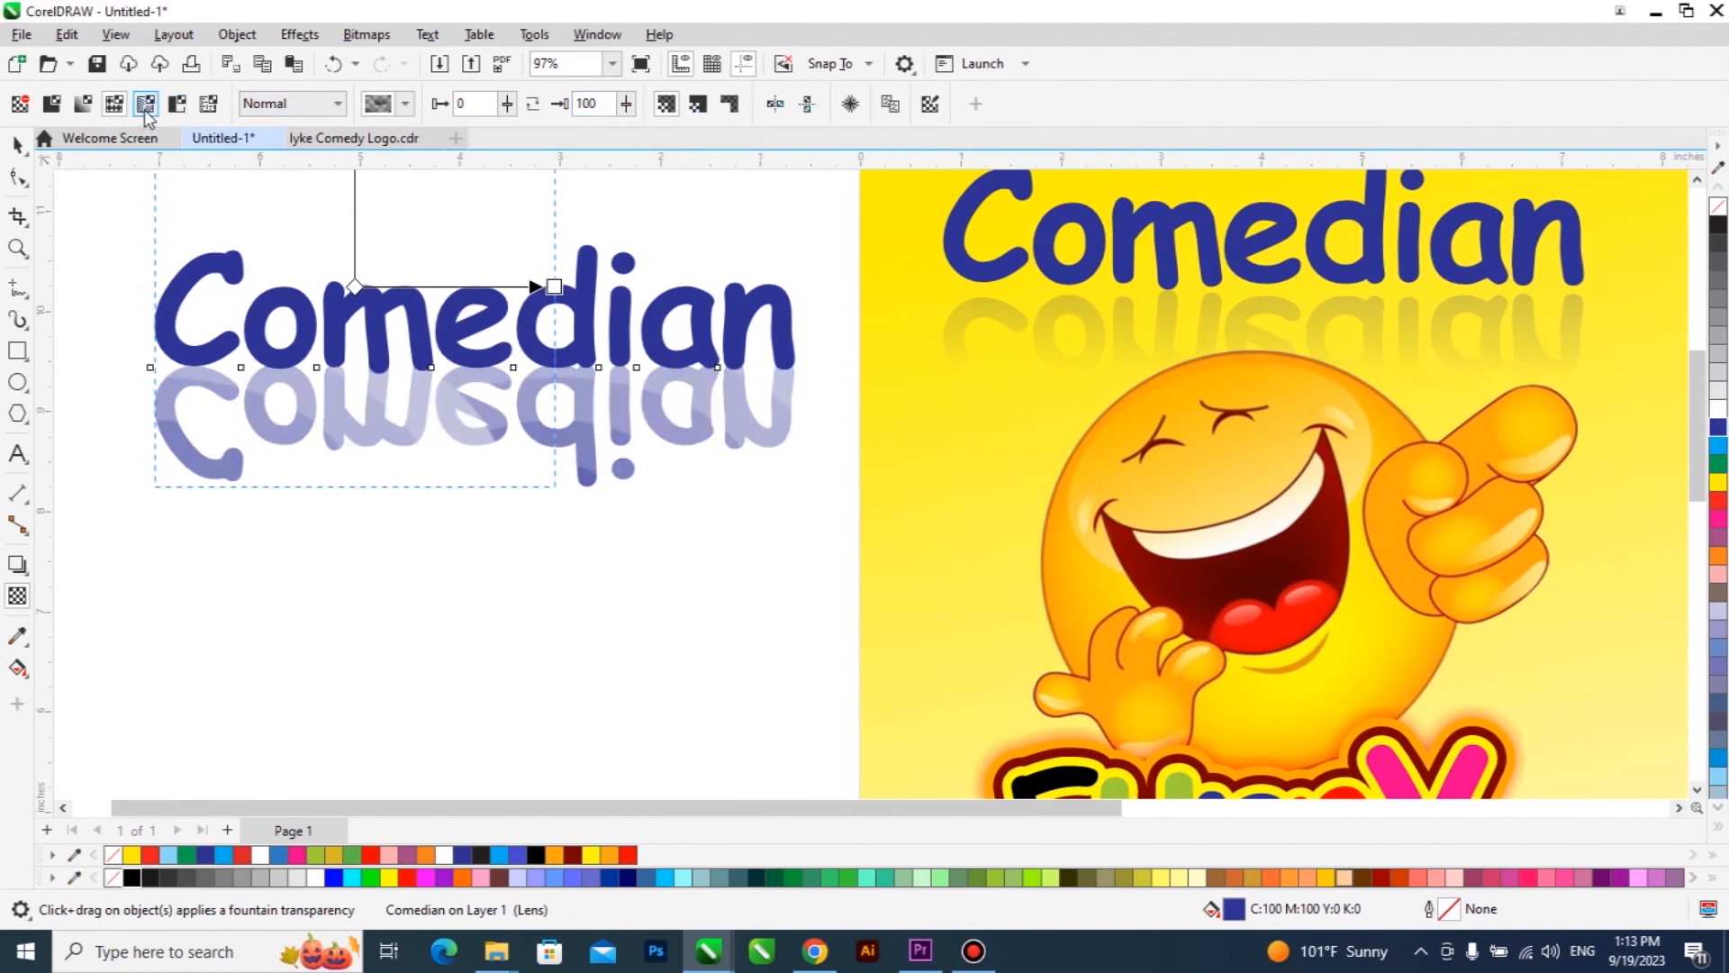
Step: Try several preset patterns for the reflection's transparency and settle on the diagonal stripes
click(406, 103)
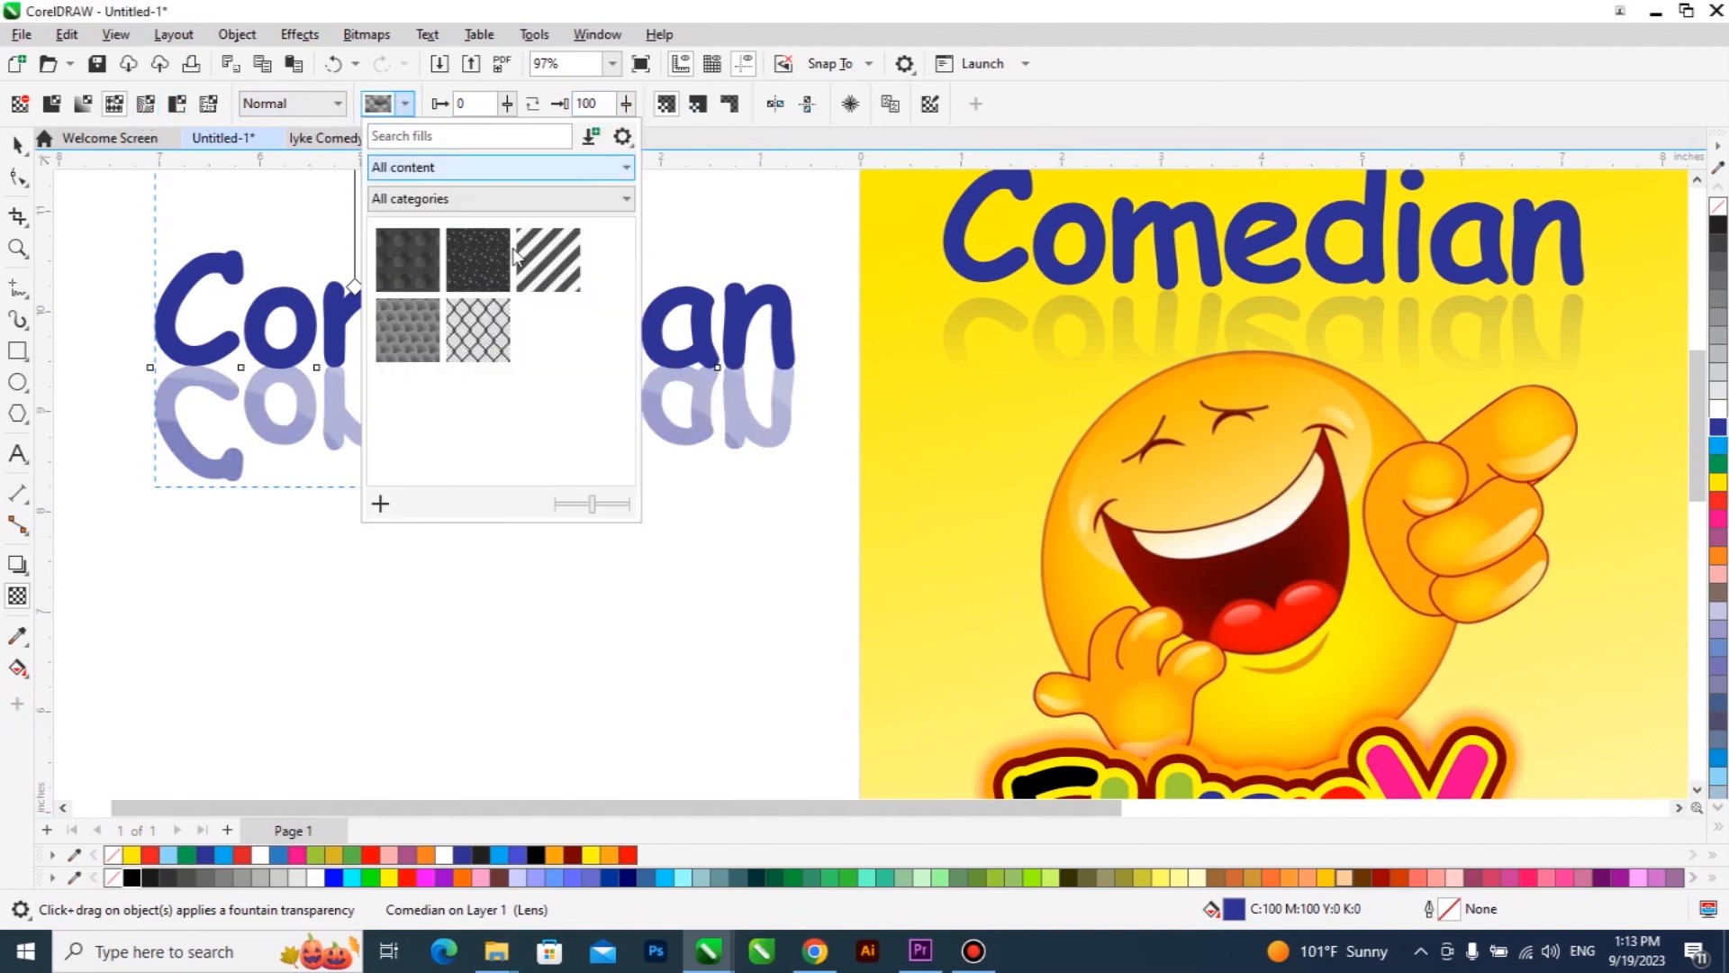
click(462, 333)
click(499, 270)
click(527, 270)
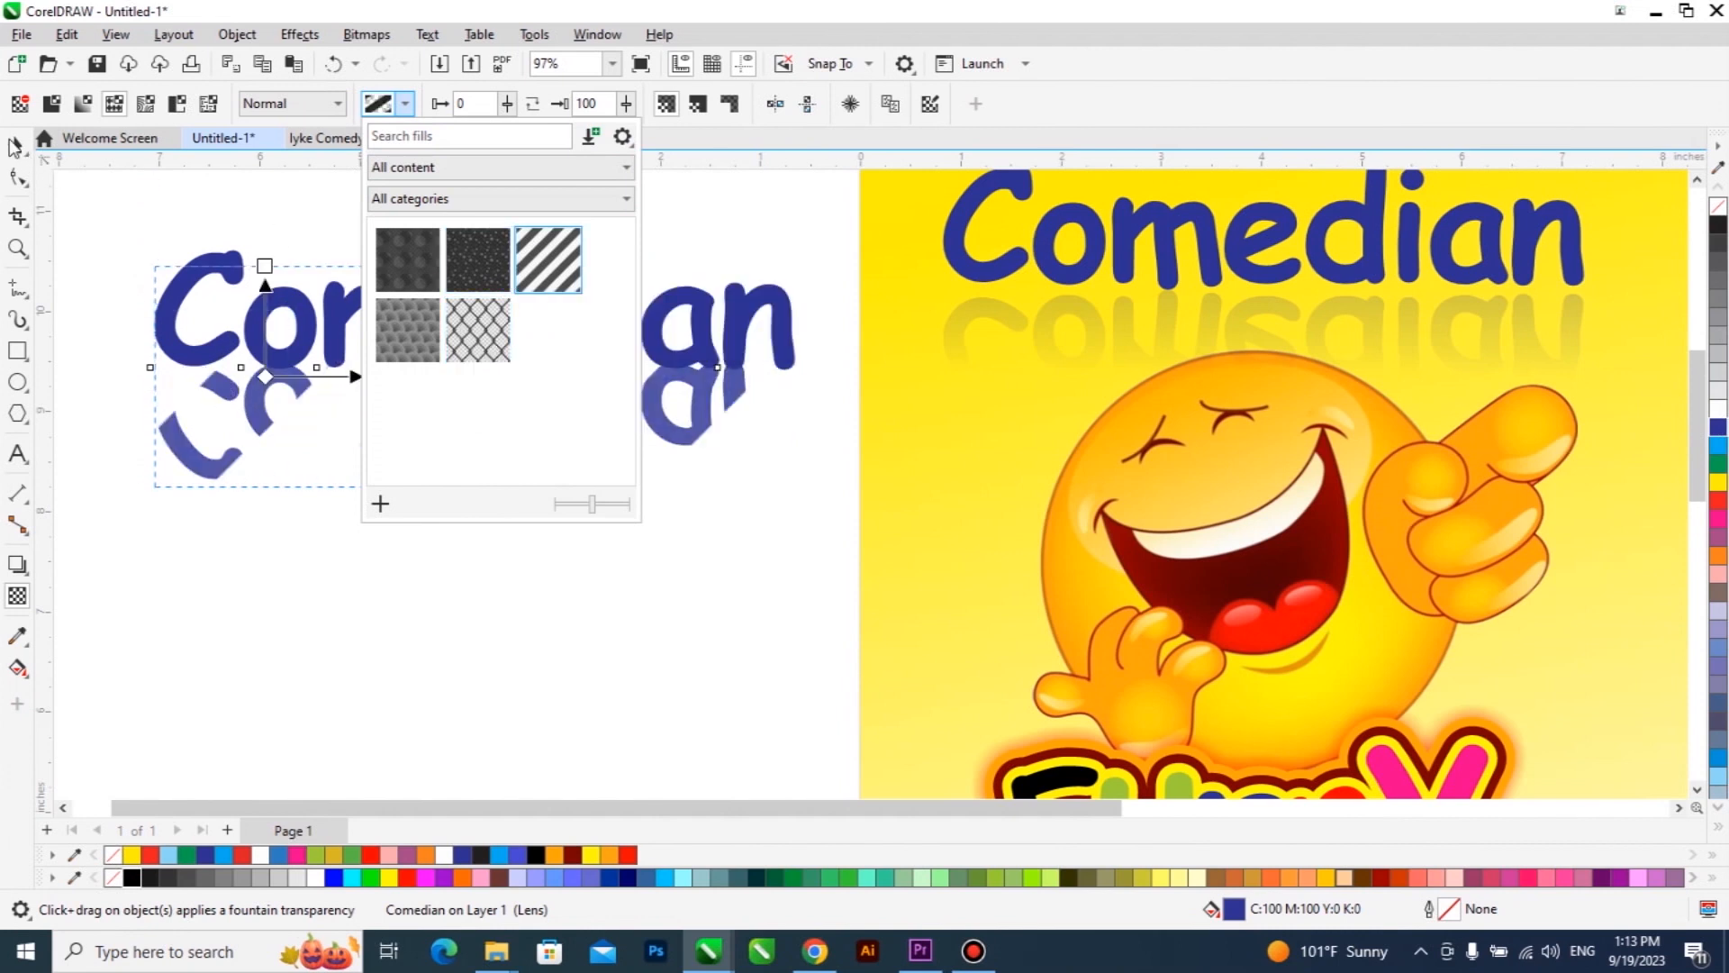
Step: Delete the faded reflection under the large blue "Comedian" text on the page, and select the remaining upright text
click(16, 144)
scroll(545, 297, down, 2)
click(1020, 305)
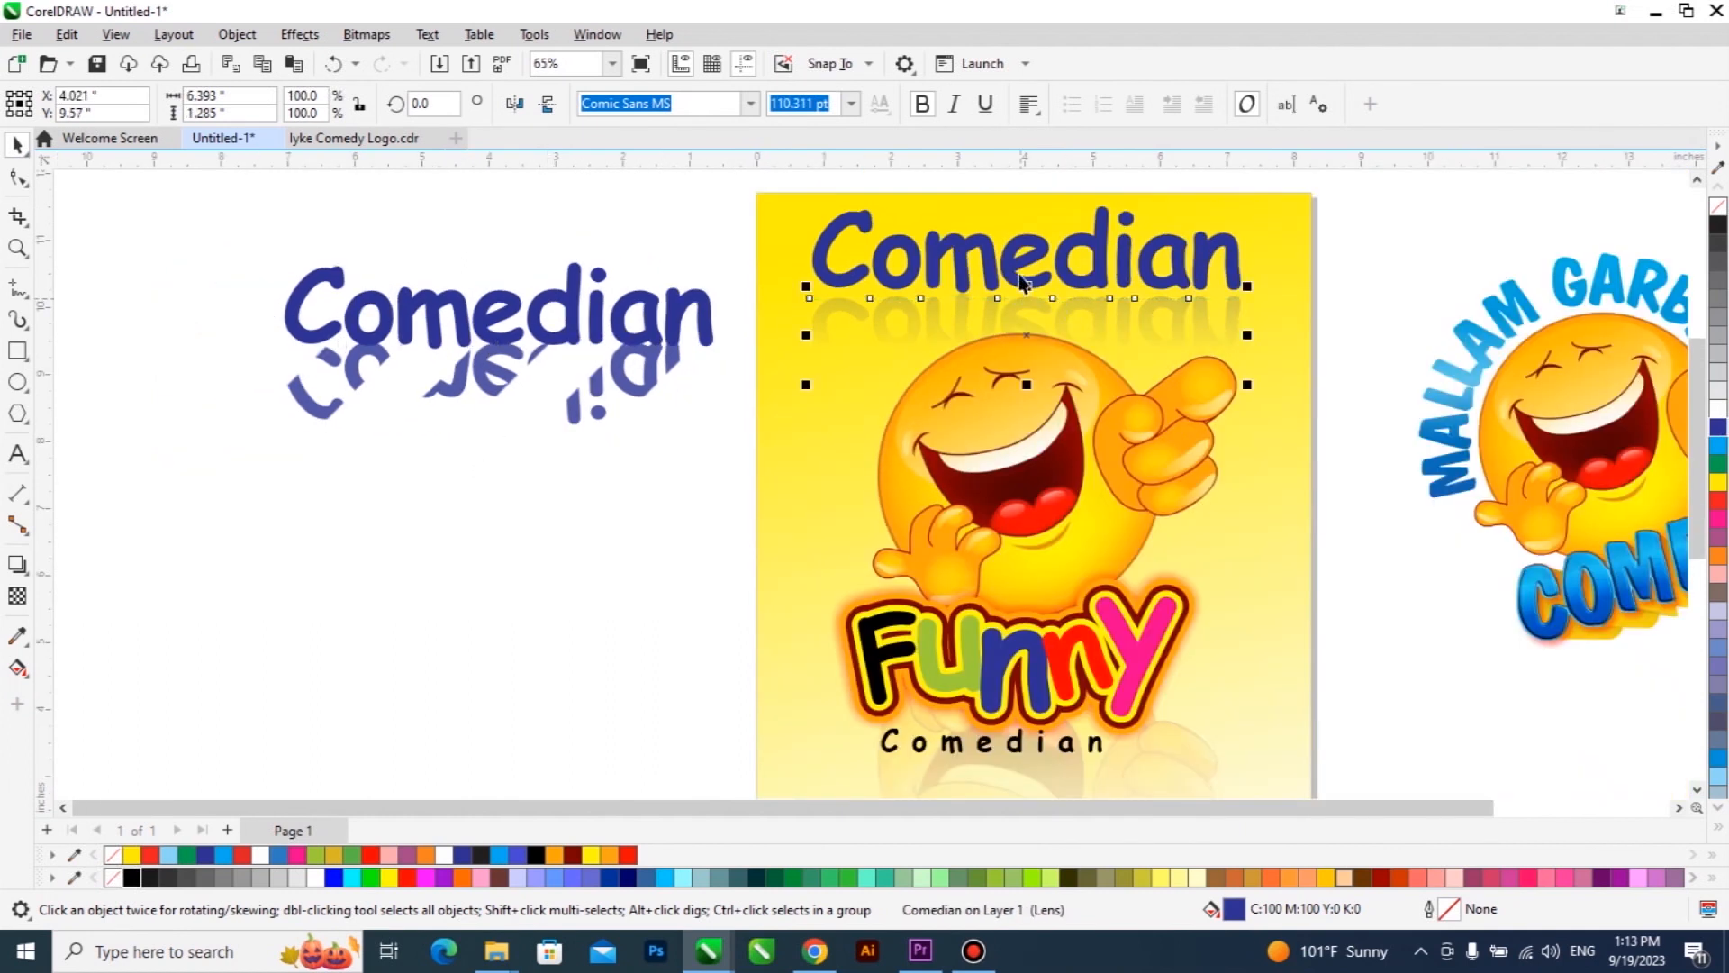
key(Delete)
click(828, 279)
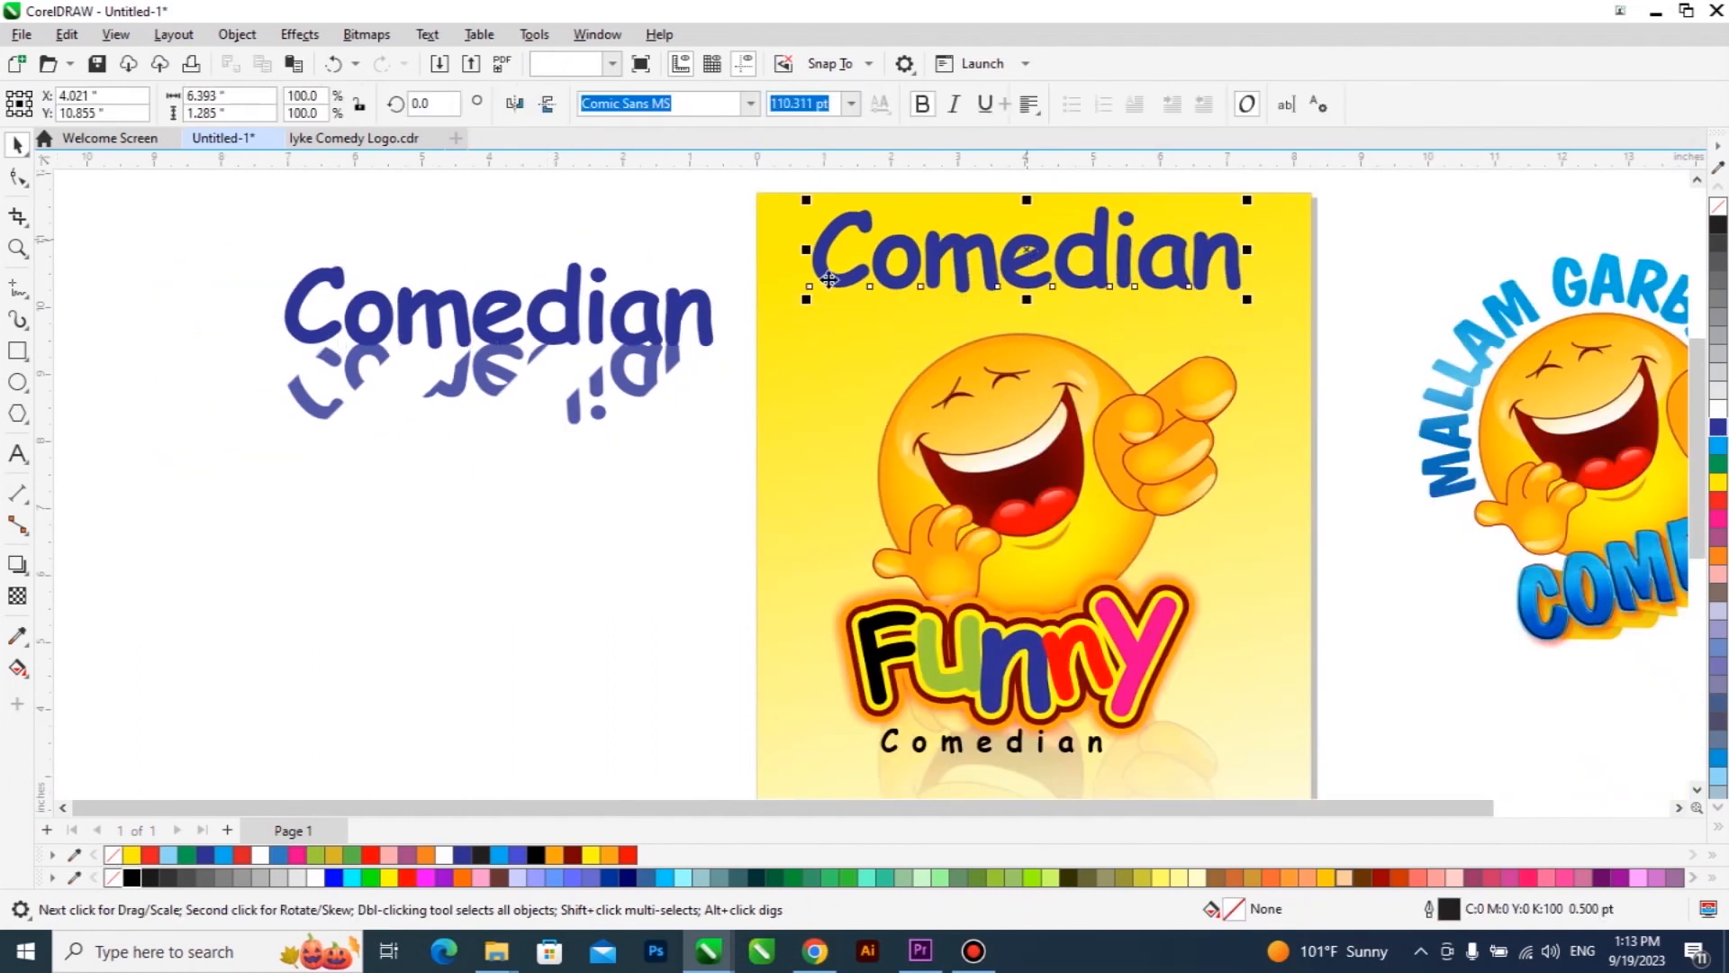
Step: Move the upright blue "Comedian" text and its mirrored copy together to the upper part of the yellow page
click(624, 370)
shift+click(625, 305)
drag(625, 304, 1137, 250)
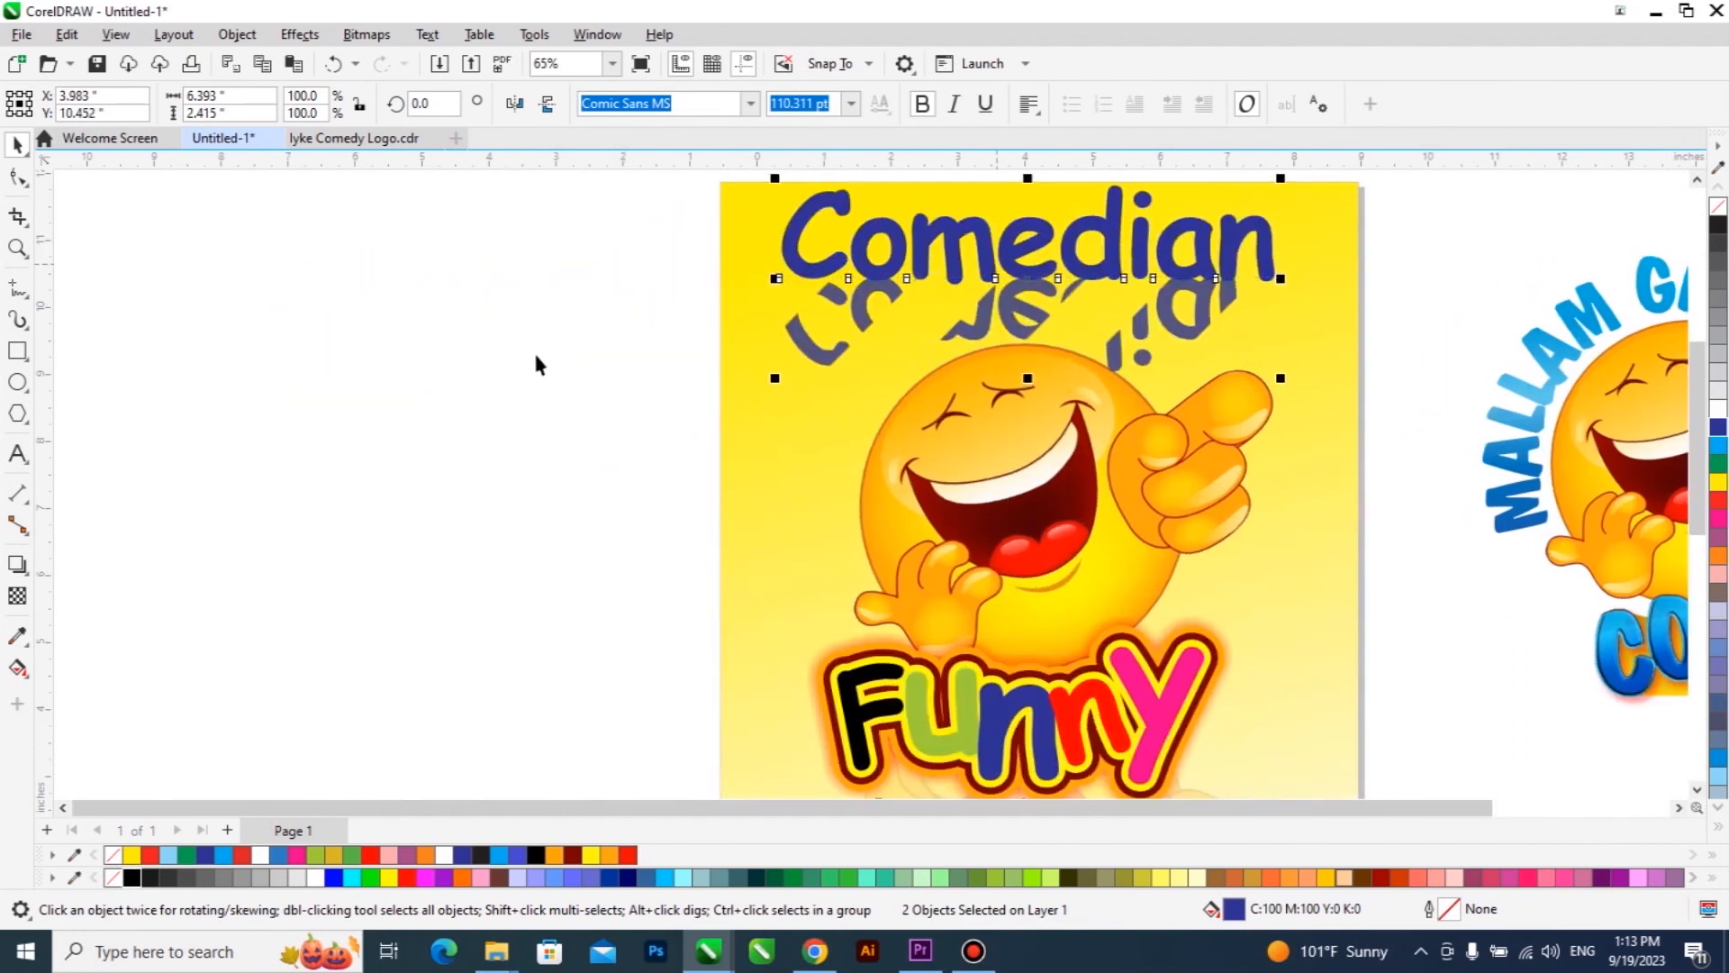
Step: Try a bitmap pattern transparency on the mirrored "Comedian" text alone, using the last preset texture
click(536, 356)
click(824, 347)
click(17, 595)
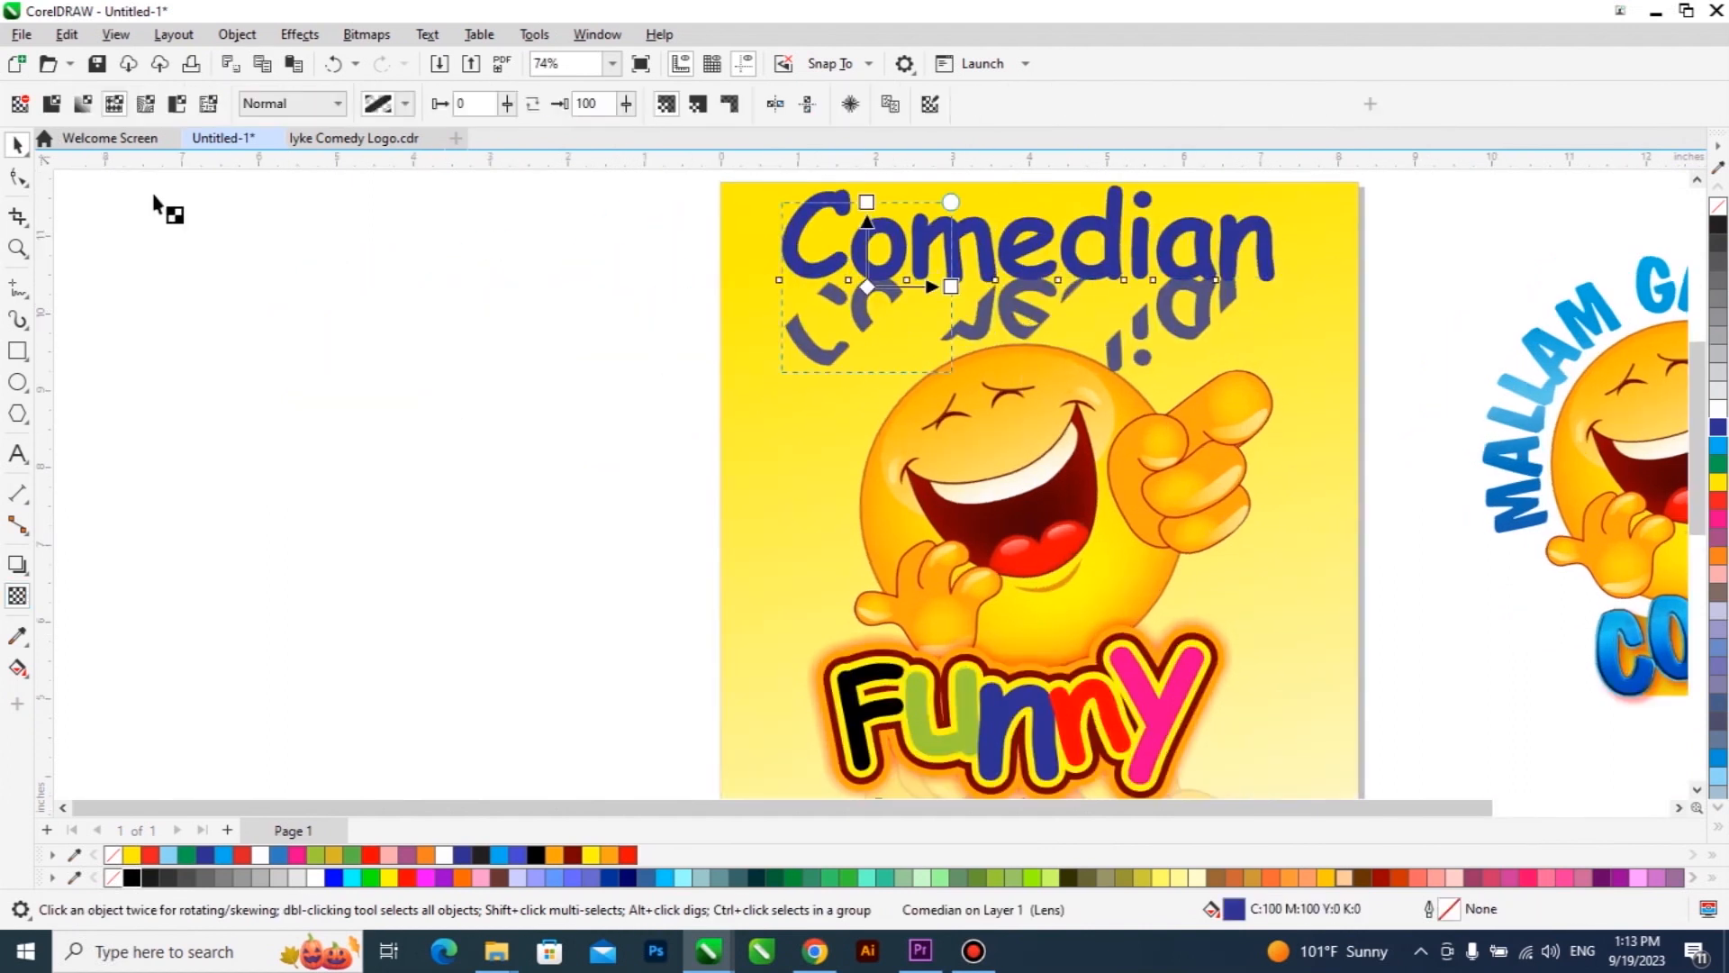
click(145, 104)
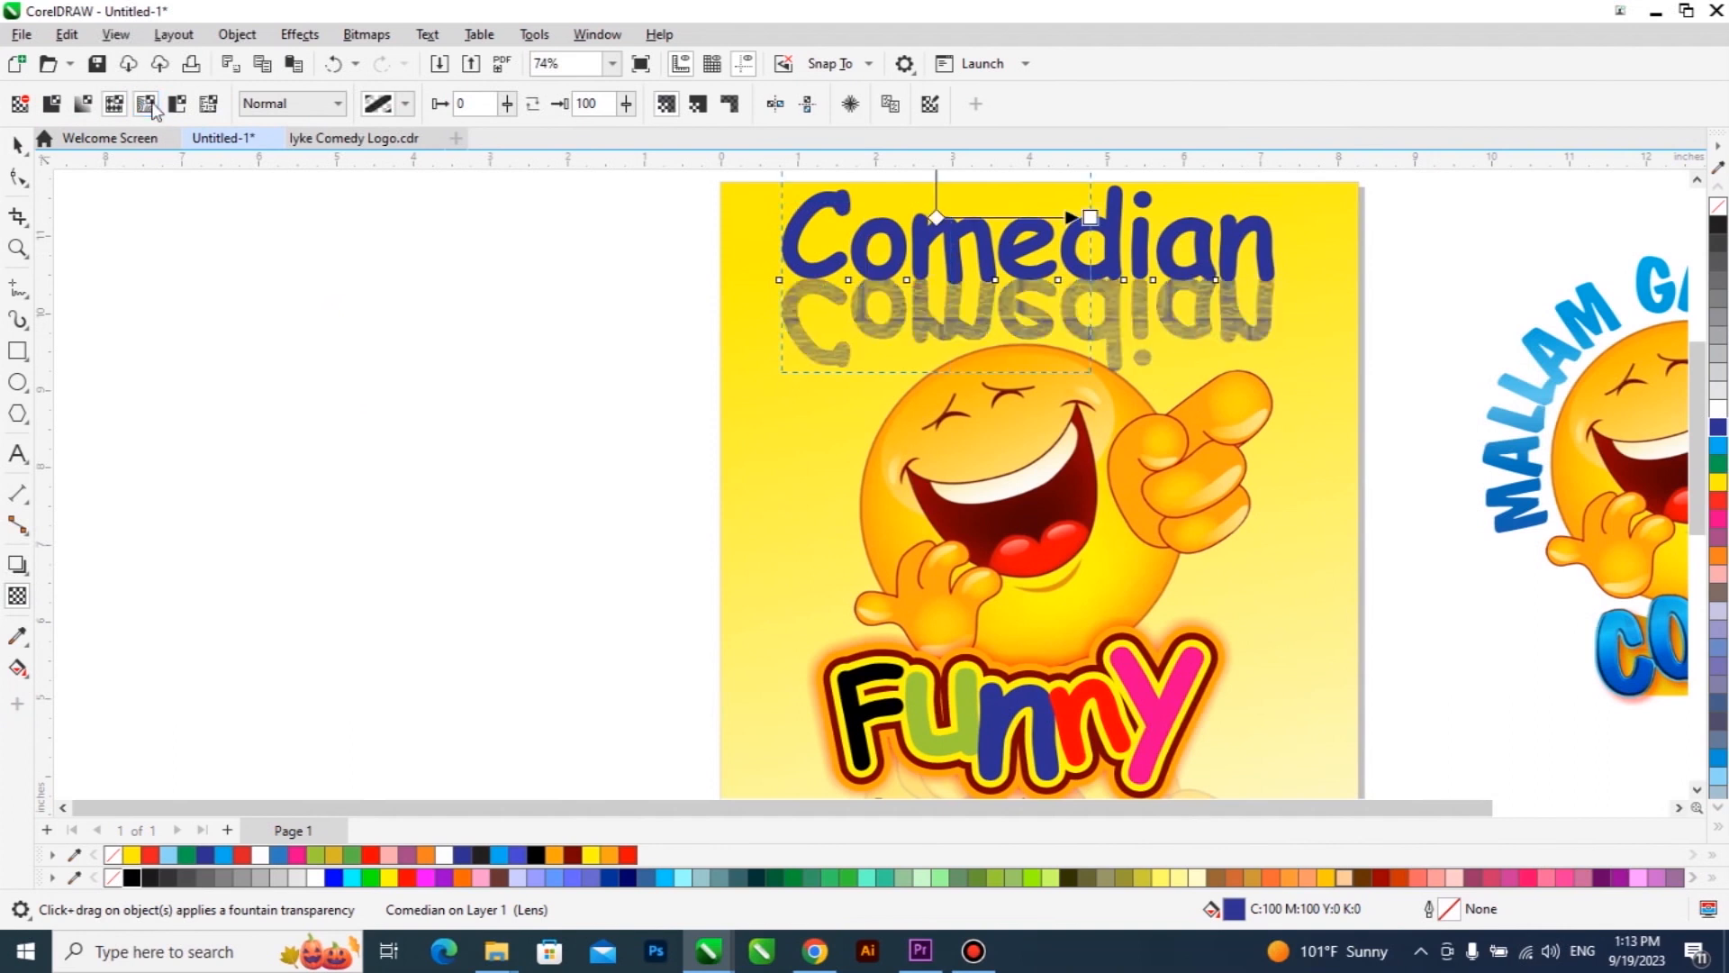
click(406, 105)
click(478, 332)
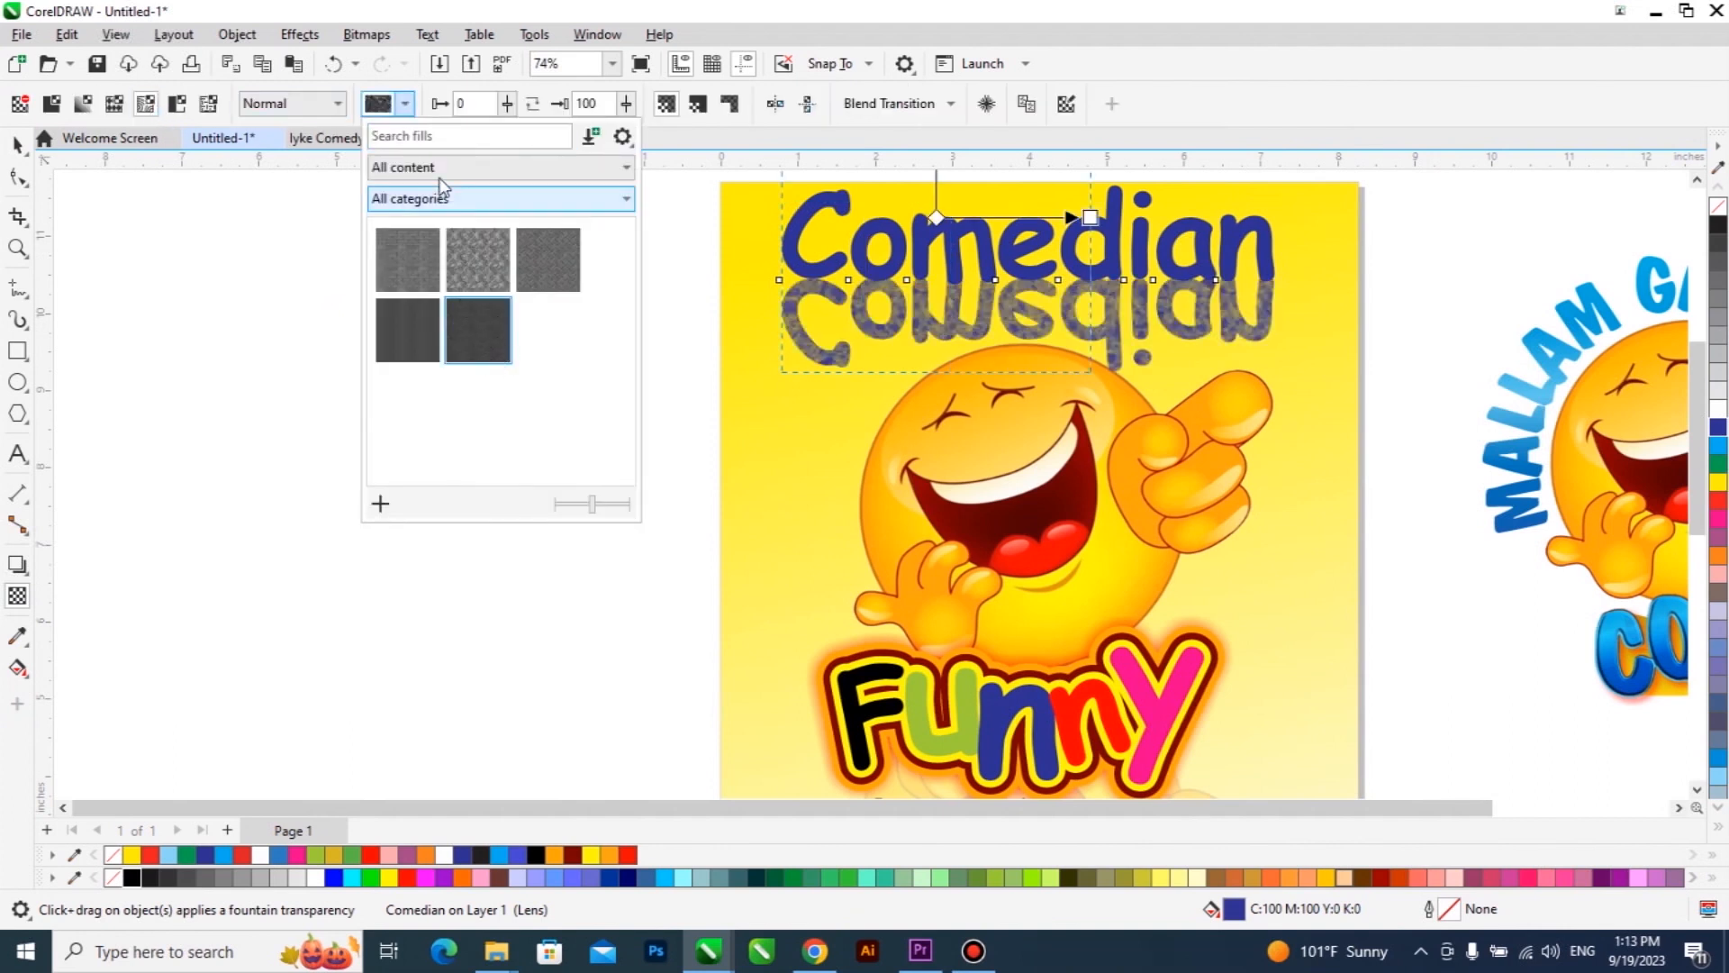
Step: Try a two-color pattern transparency on the reflection, sampling a preset and settling on the vertical stripes
click(177, 103)
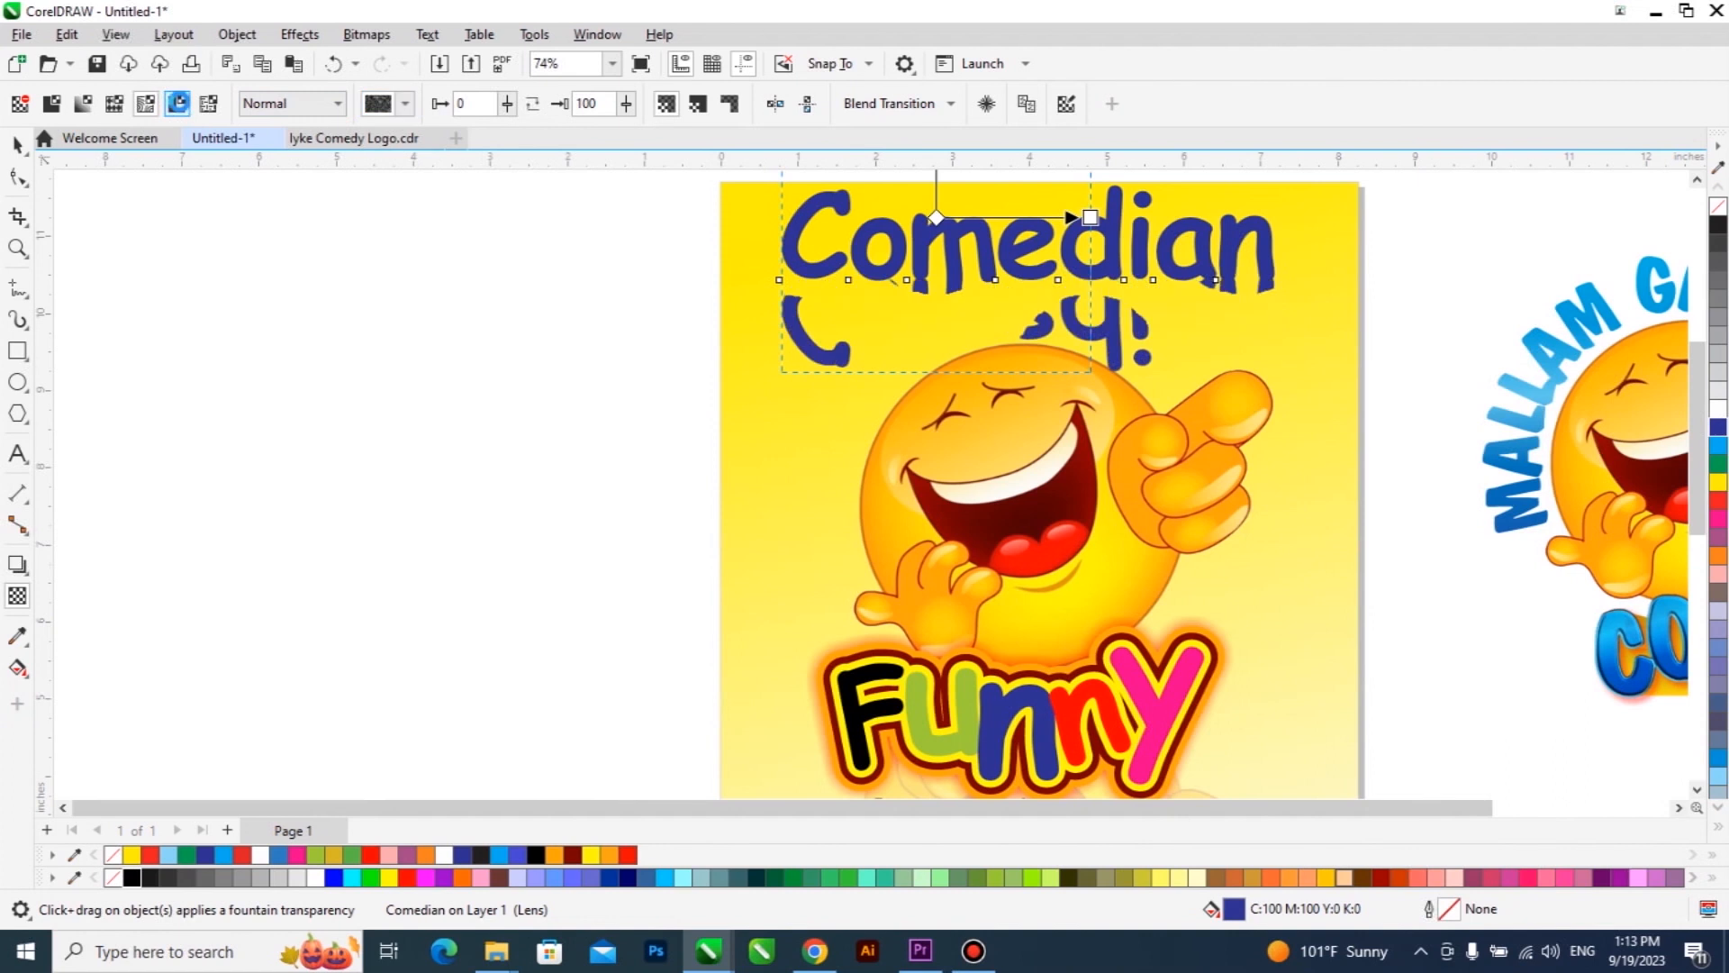
click(411, 103)
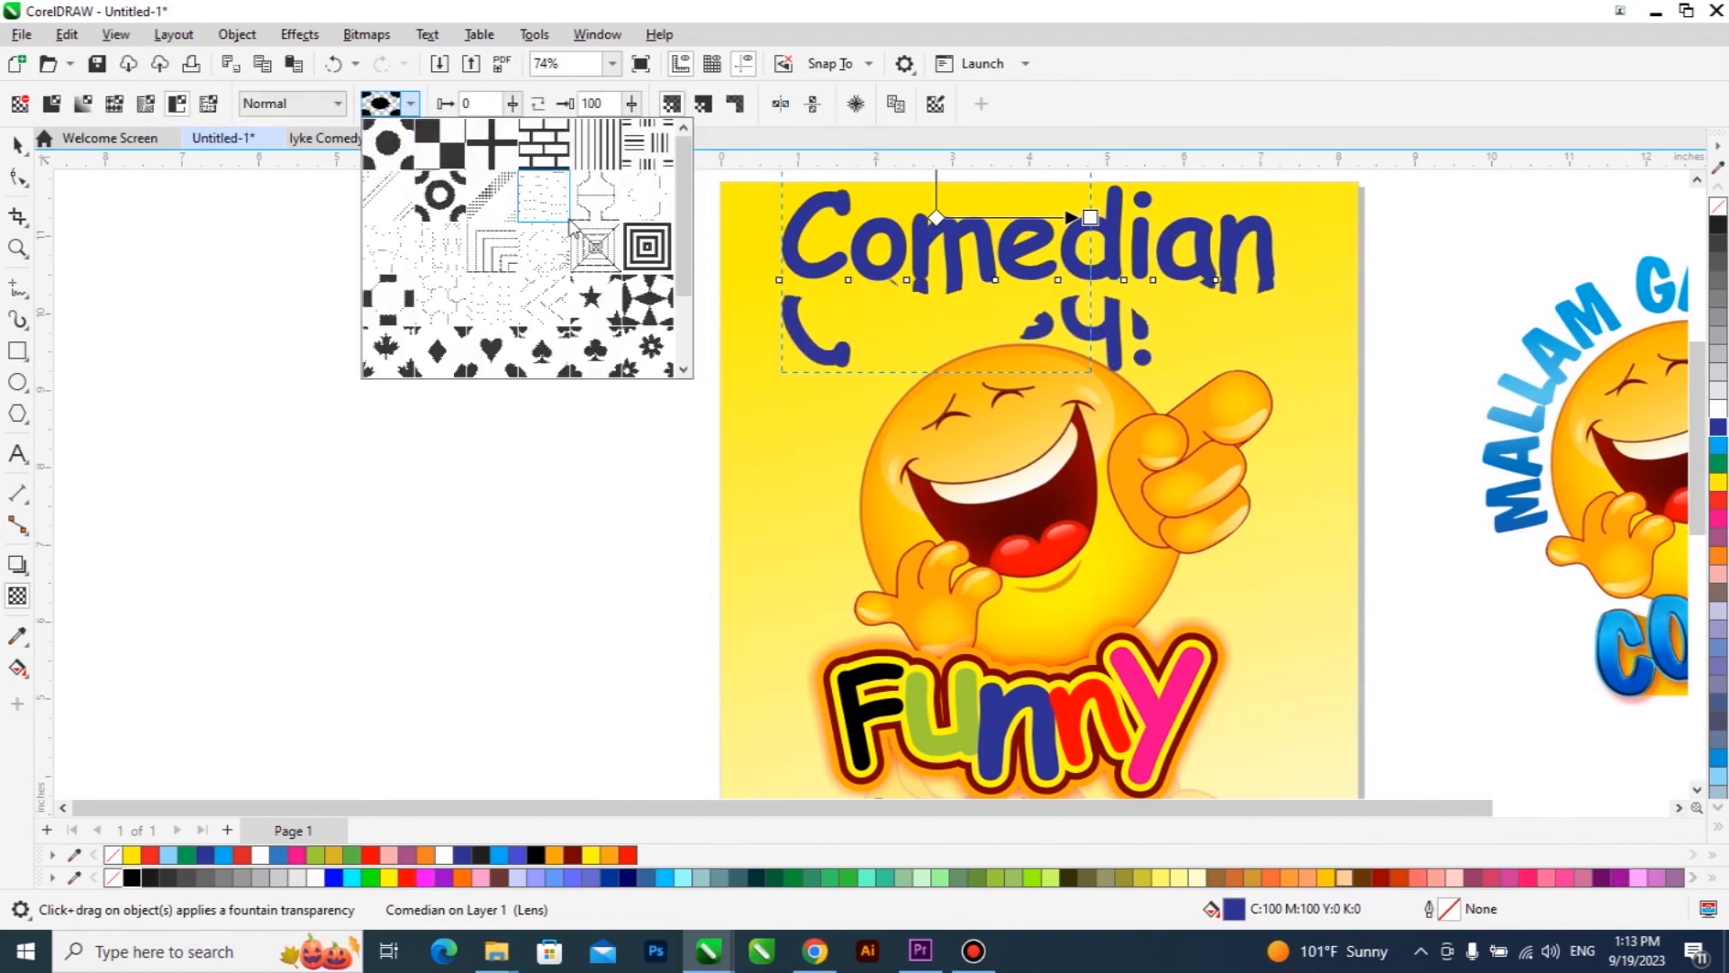
click(594, 247)
click(412, 105)
click(598, 145)
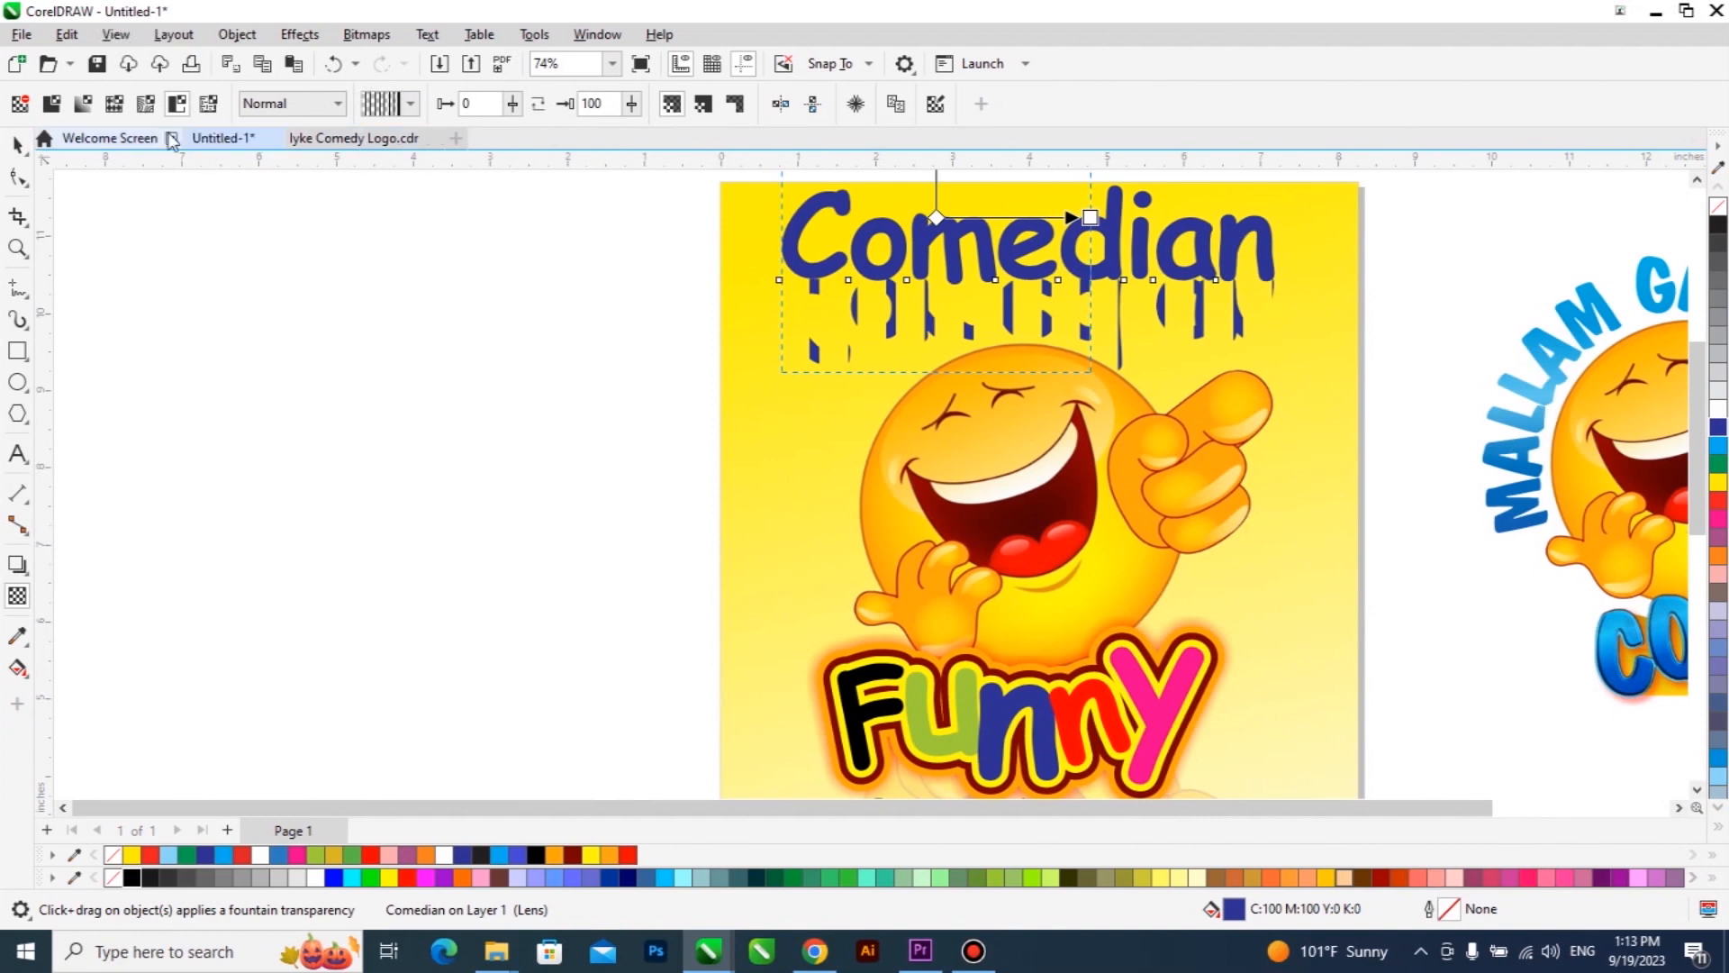
Step: Replace the reflection's pattern with a linear fountain transparency fading downward, and shift the gradient's midpoint lower
click(19, 103)
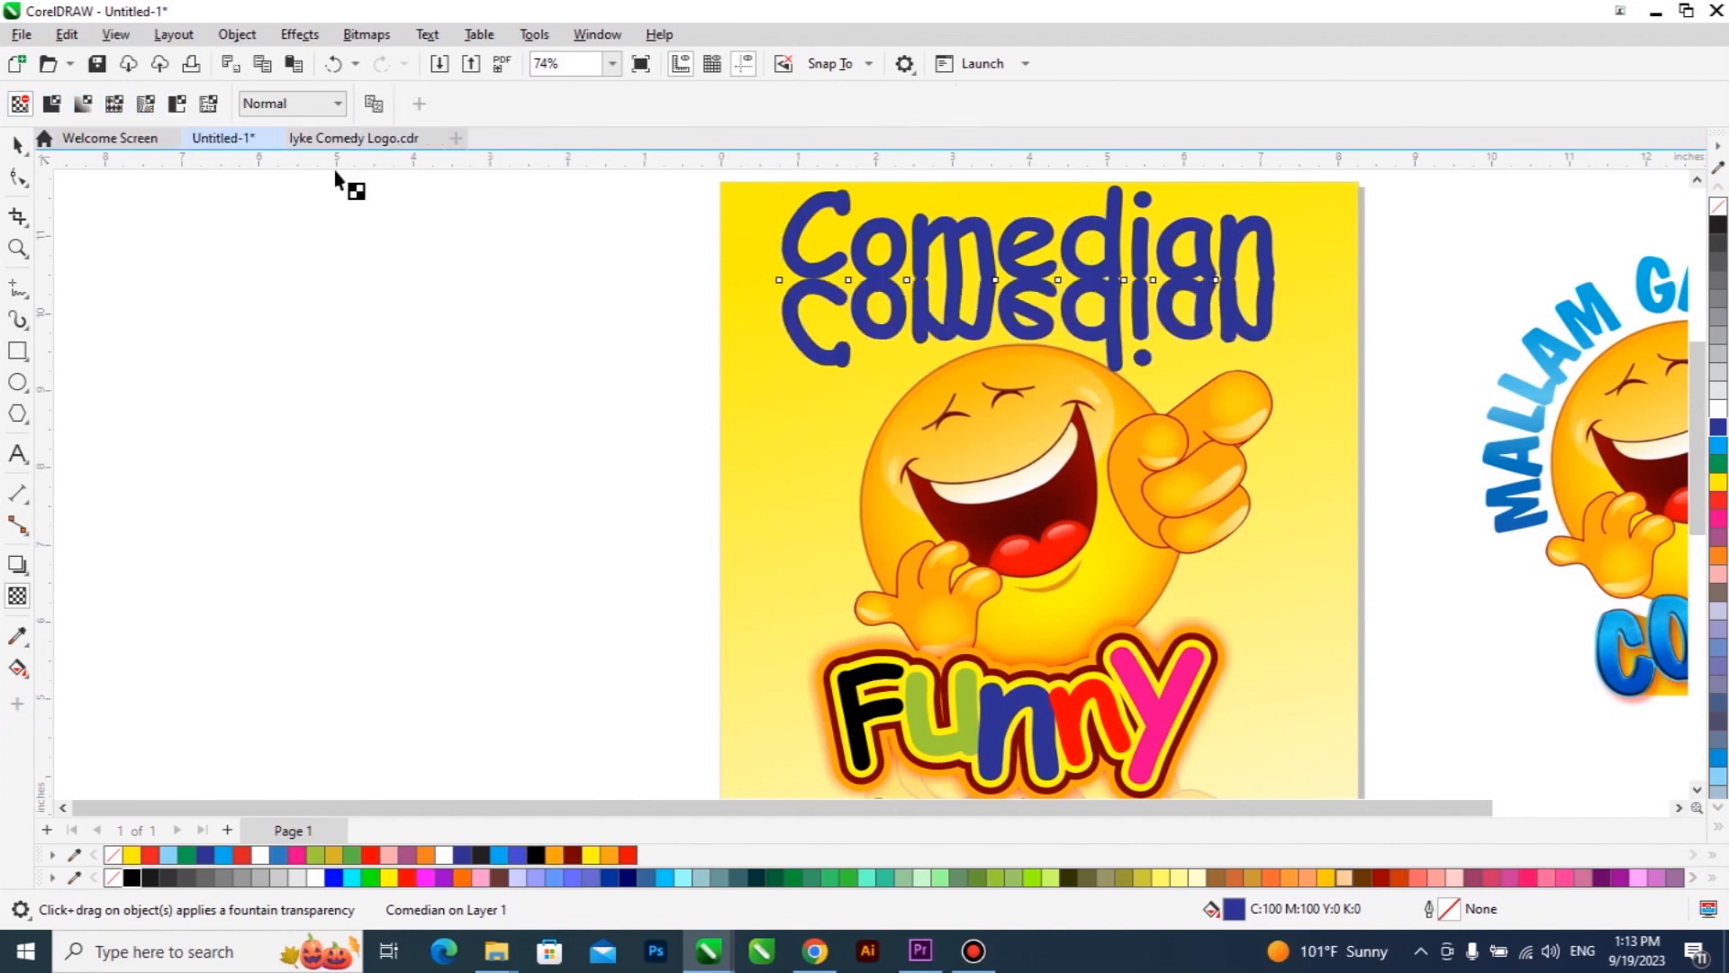
click(83, 103)
scroll(656, 456, down, 1)
drag(955, 200, 955, 386)
drag(964, 233, 962, 294)
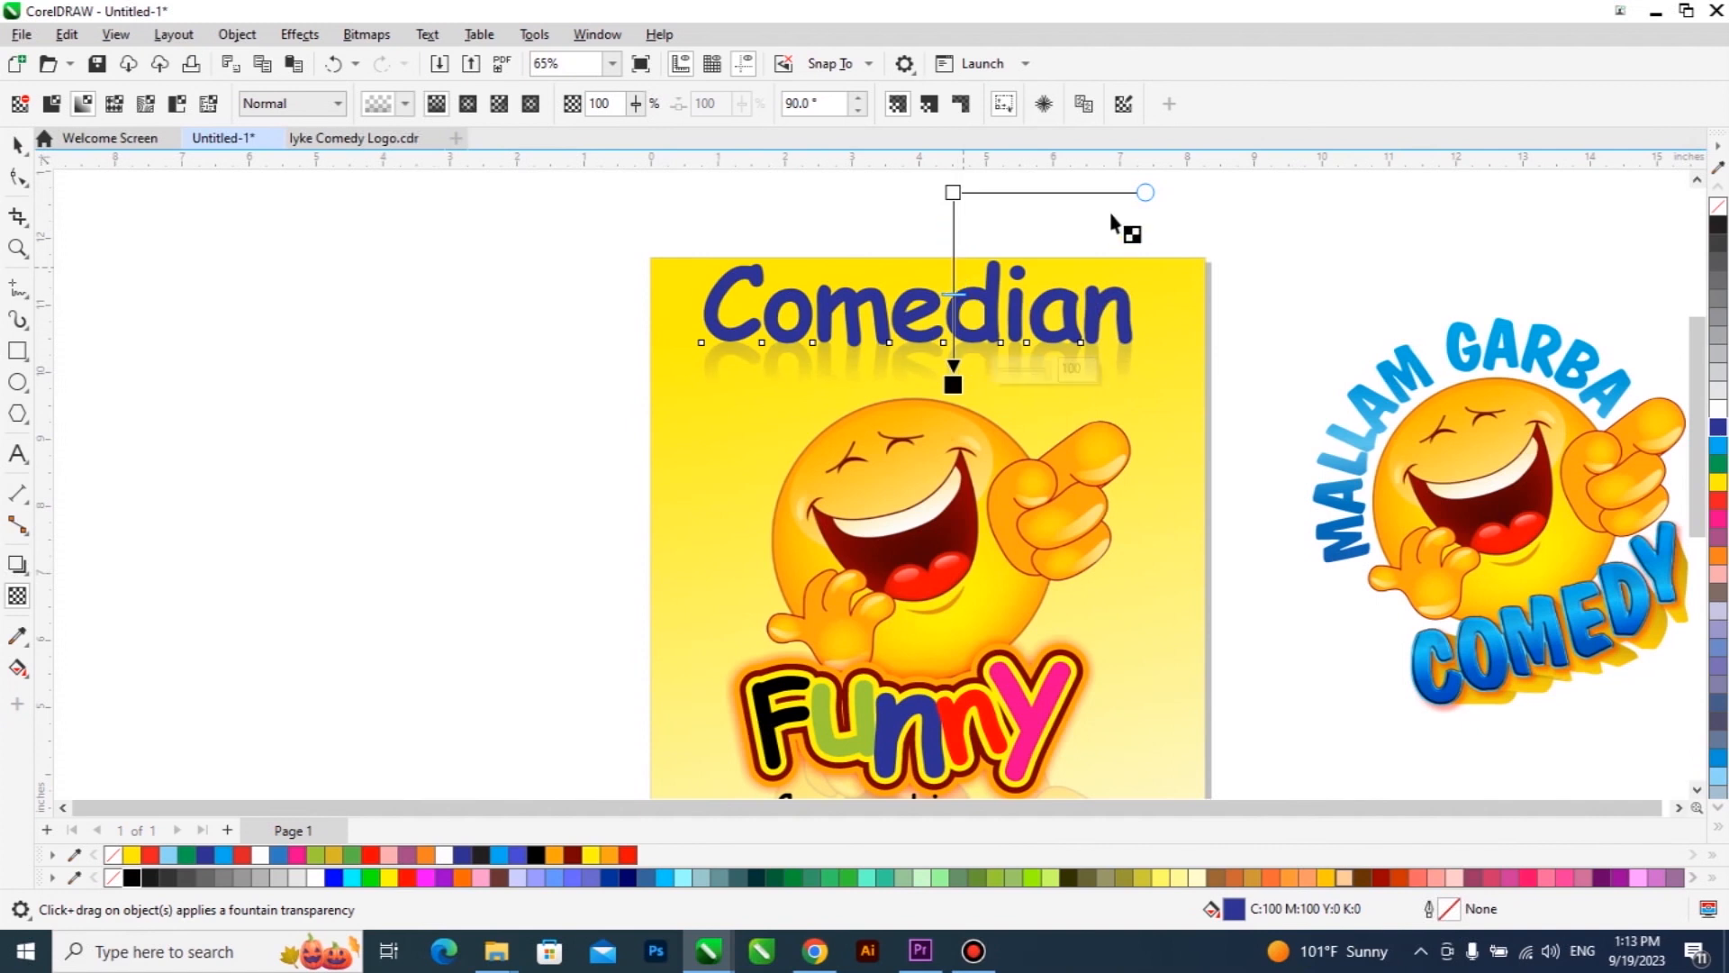
Step: Skew the reflection's fountain transparency toward its last letters and then the opposite way, so only the first letters stay opaque
drag(1142, 190, 1018, 267)
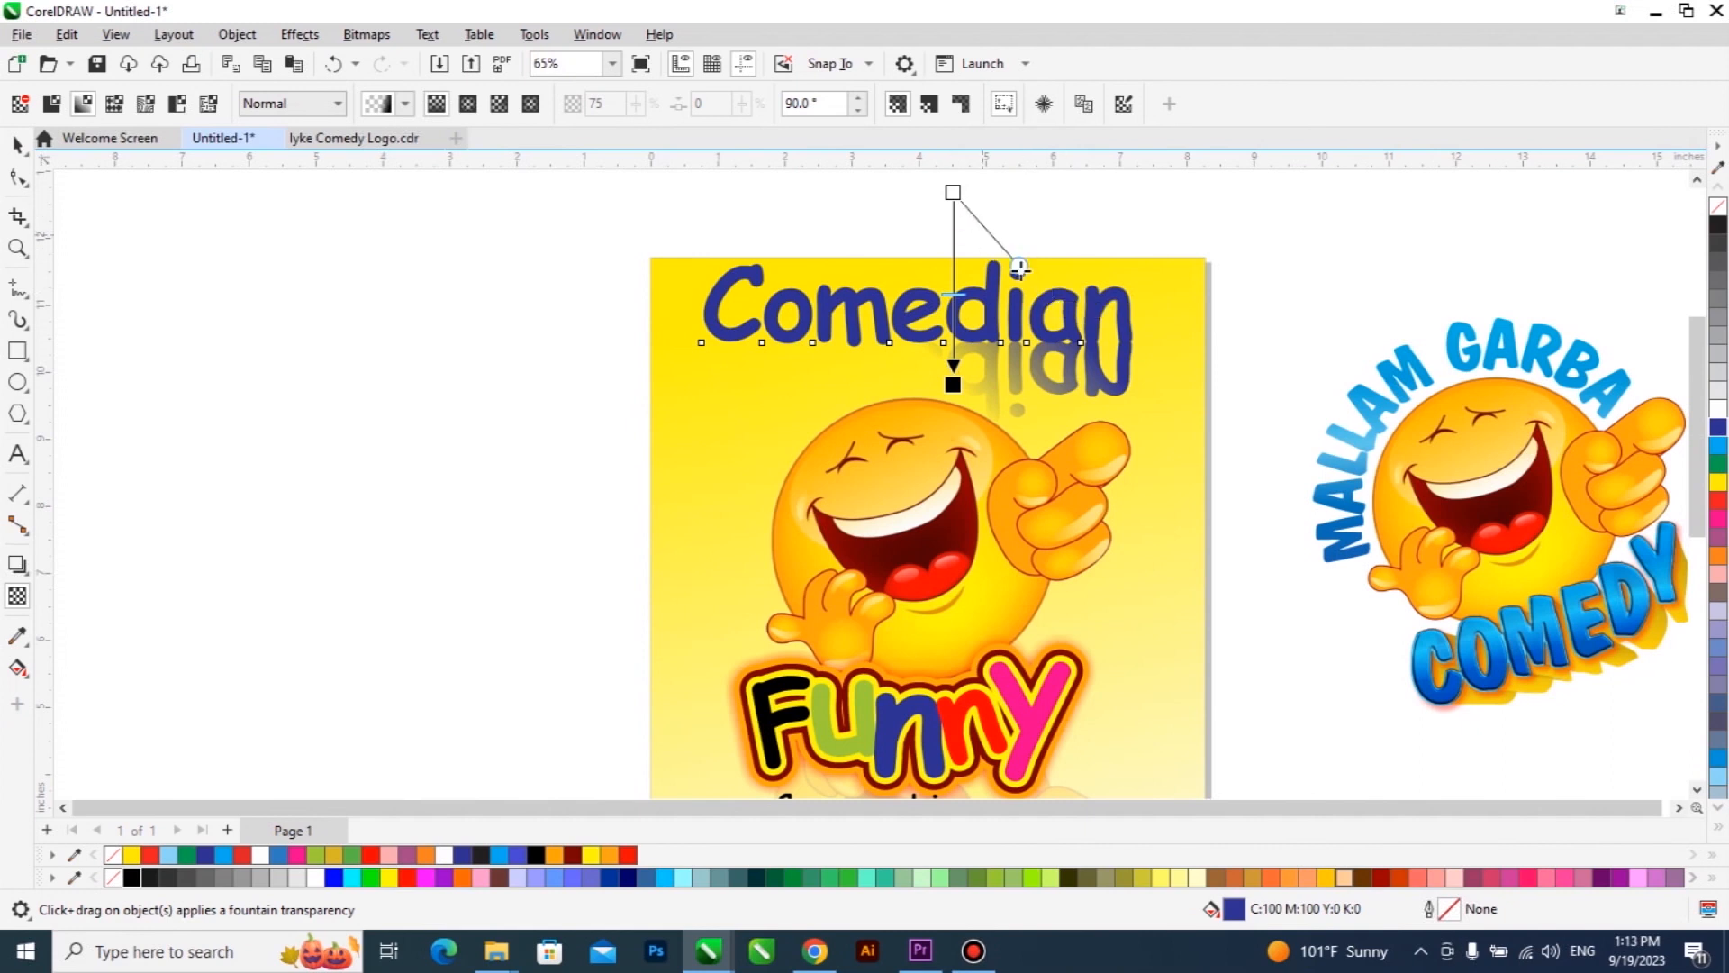
scroll(1020, 268, up, 3)
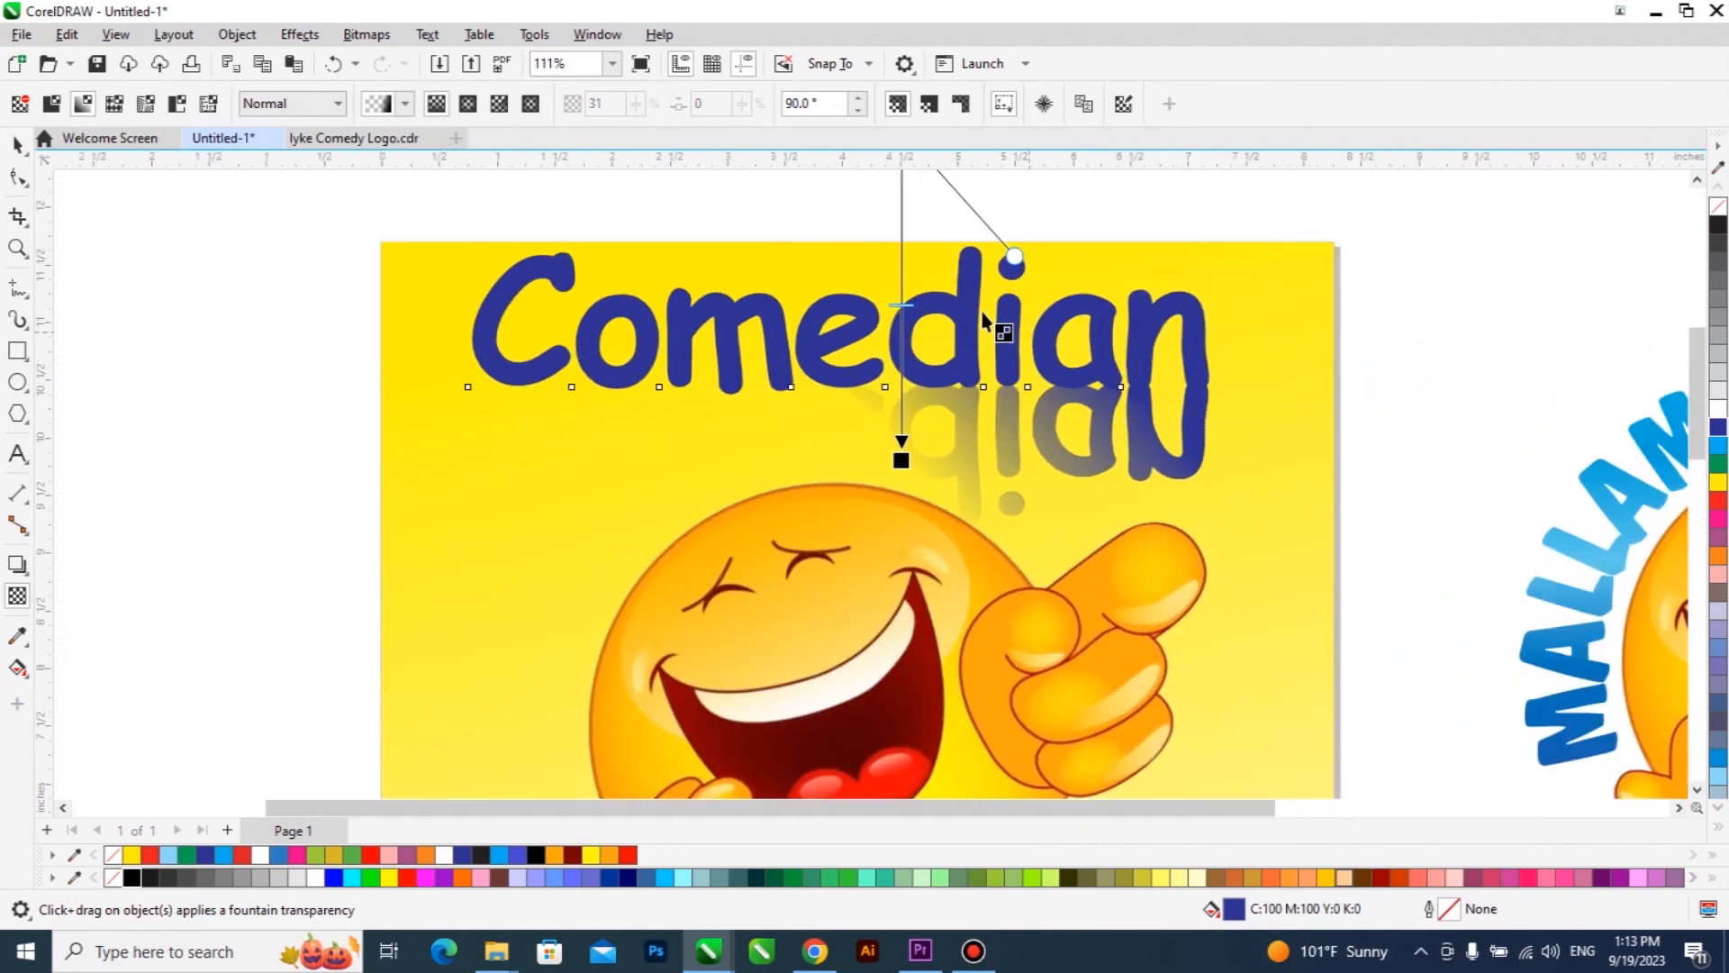
scroll(1144, 446, down, 2)
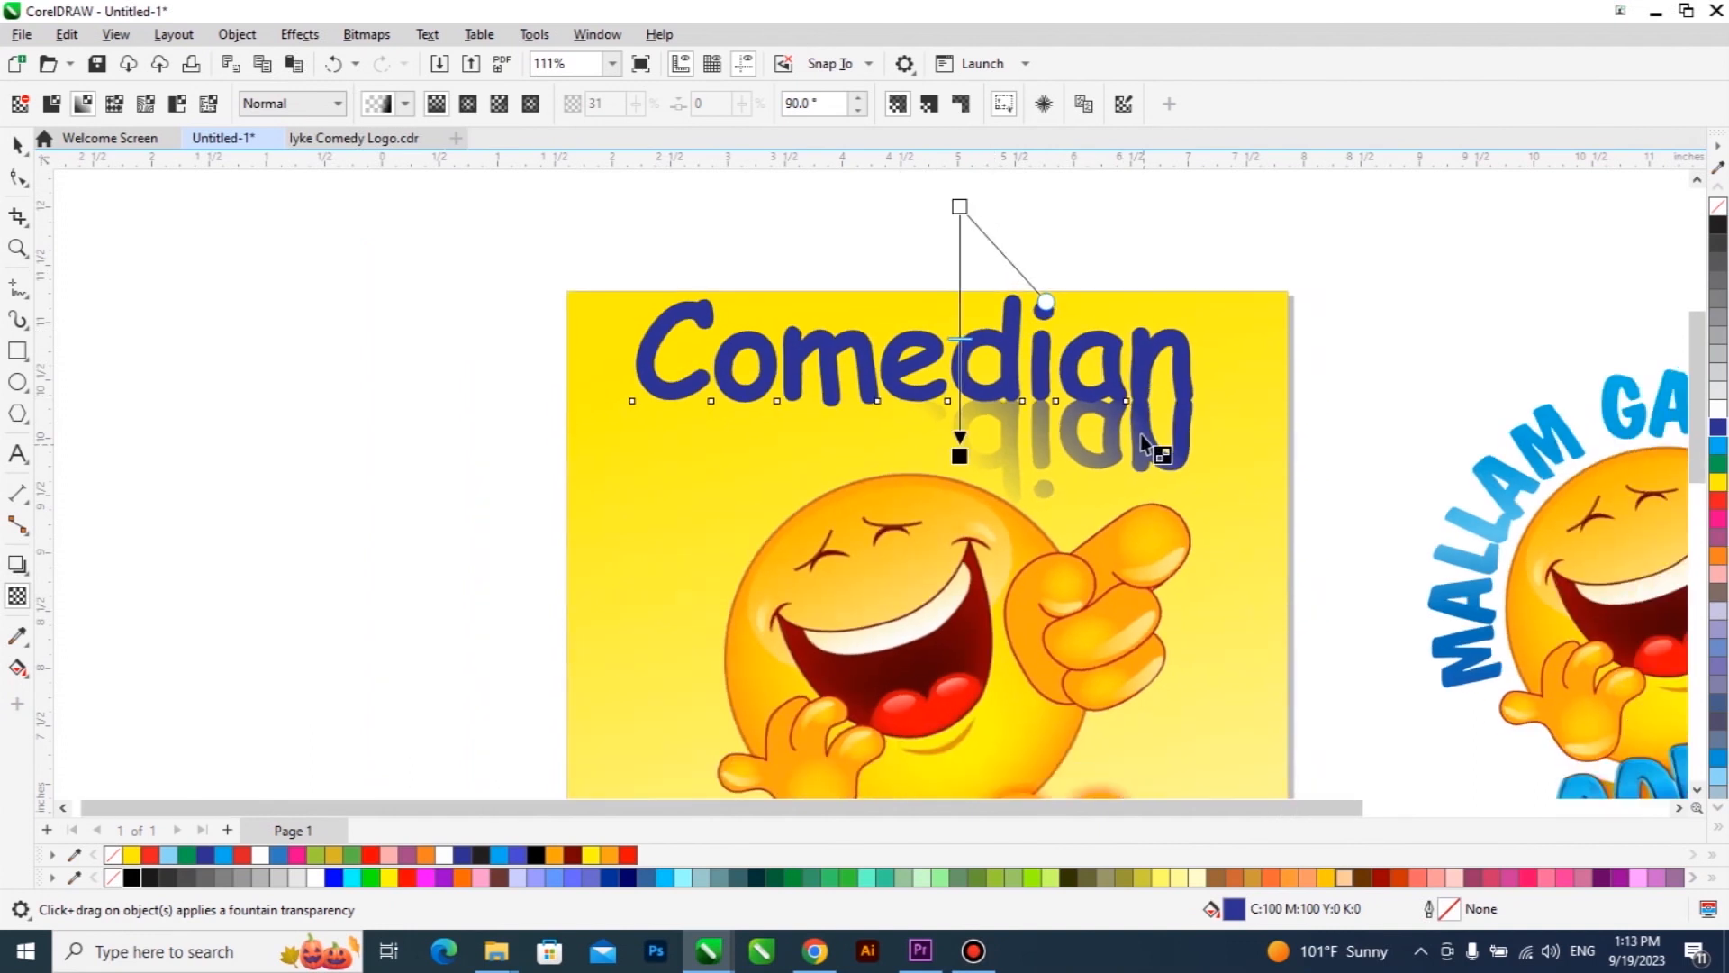
drag(1044, 304, 802, 352)
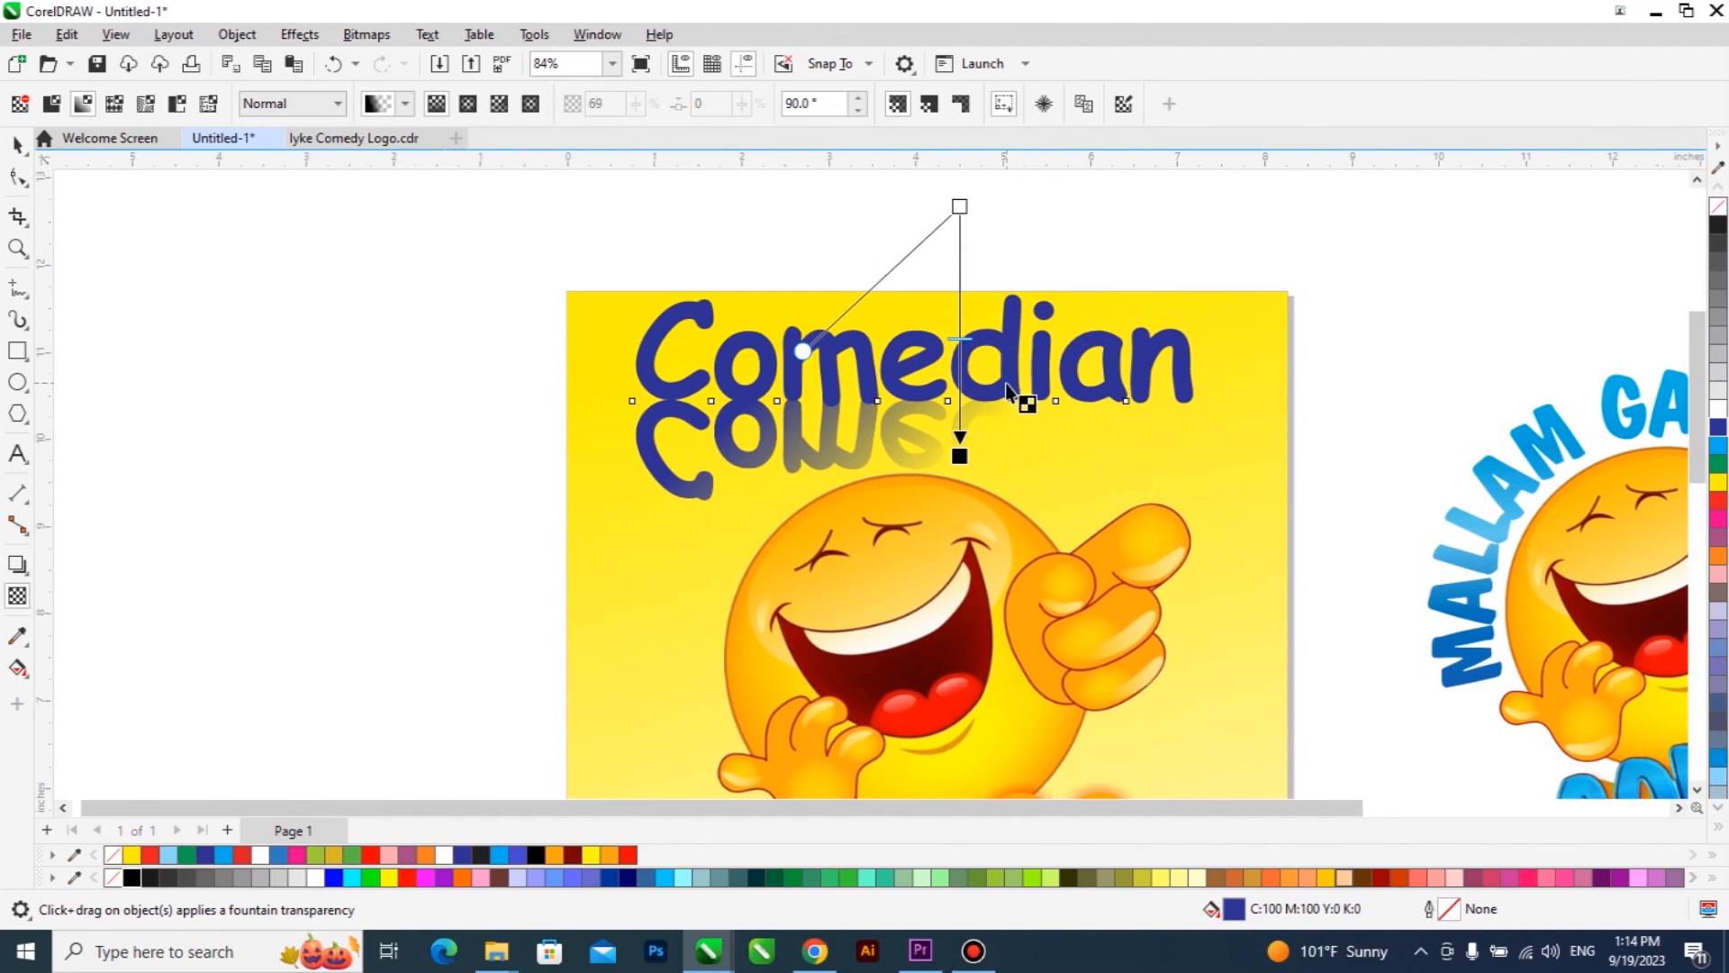
key(ctrl+z)
scroll(724, 375, down, 2)
click(17, 144)
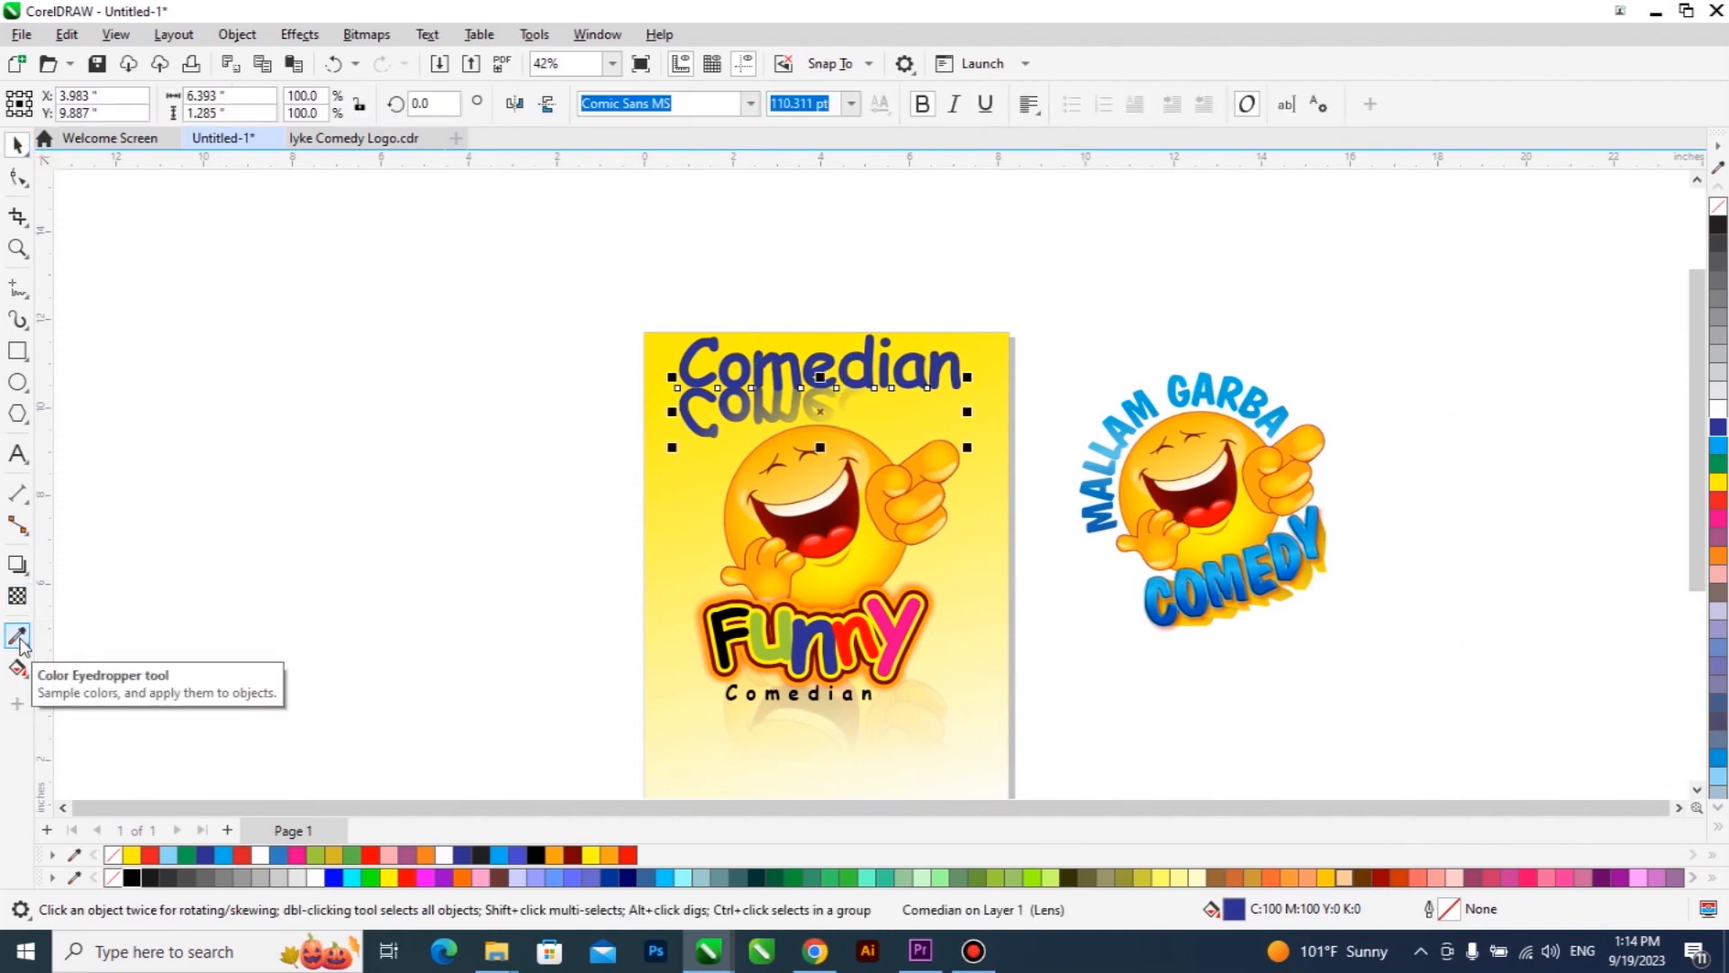
Step: Try the Attributes Eyedropper by copying the blue "Comedian" text's attributes onto the yellow page background, and undo it
click(26, 646)
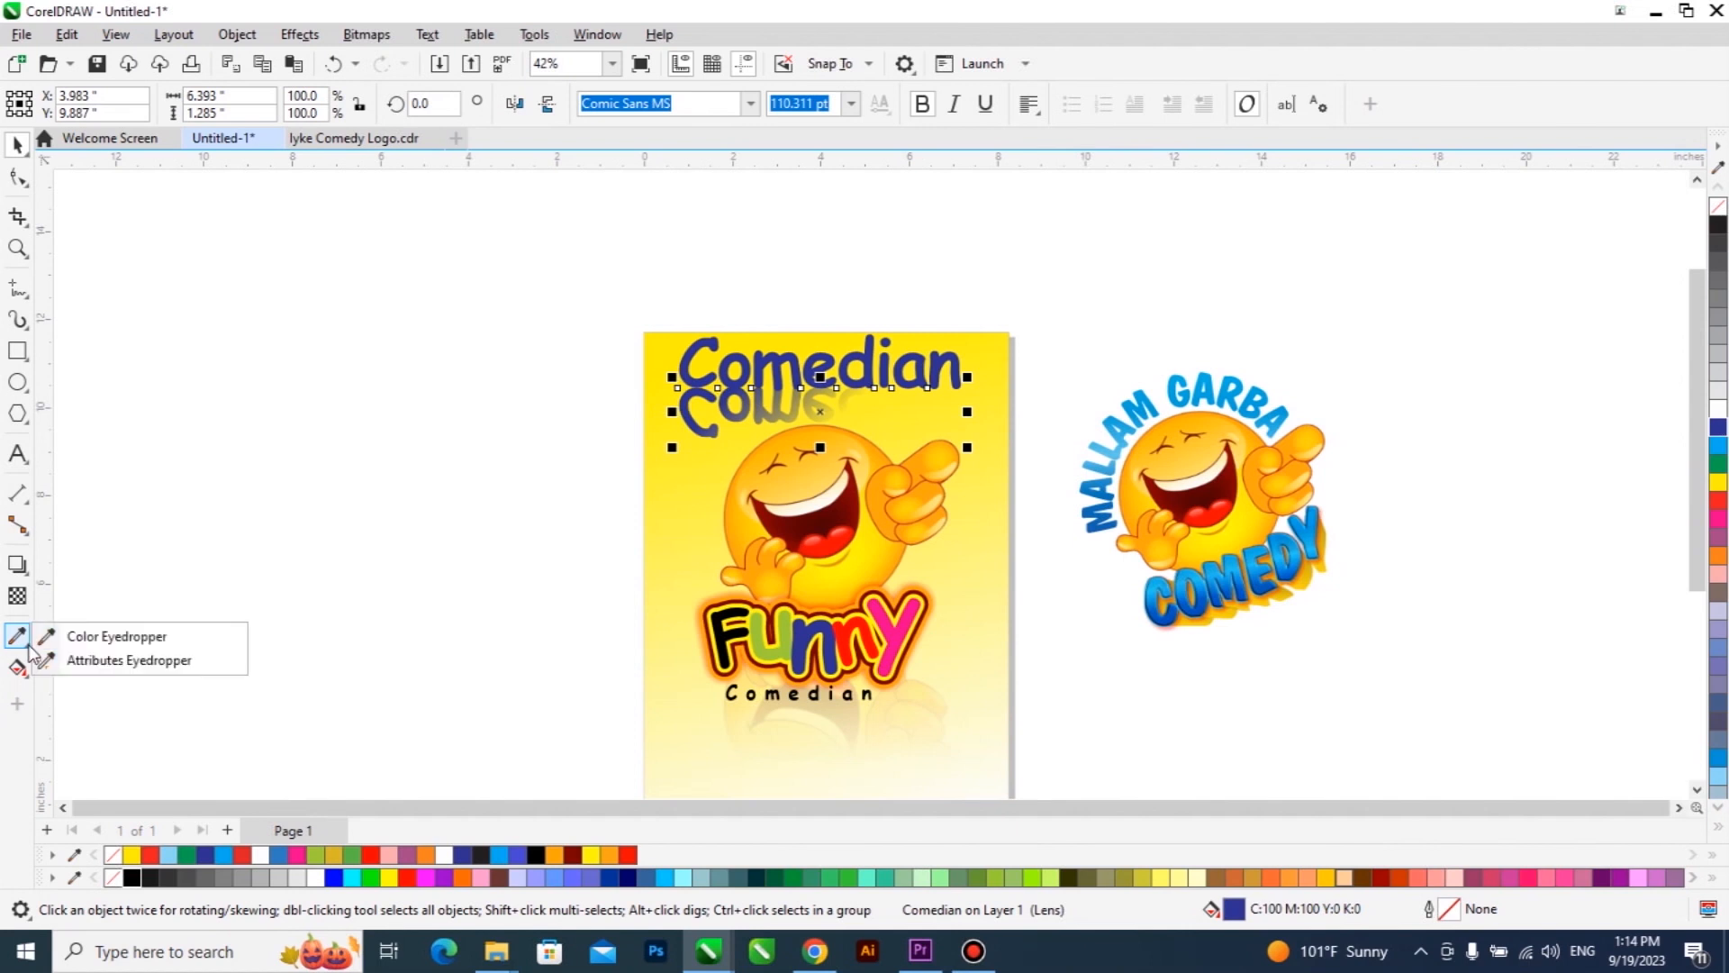
click(186, 667)
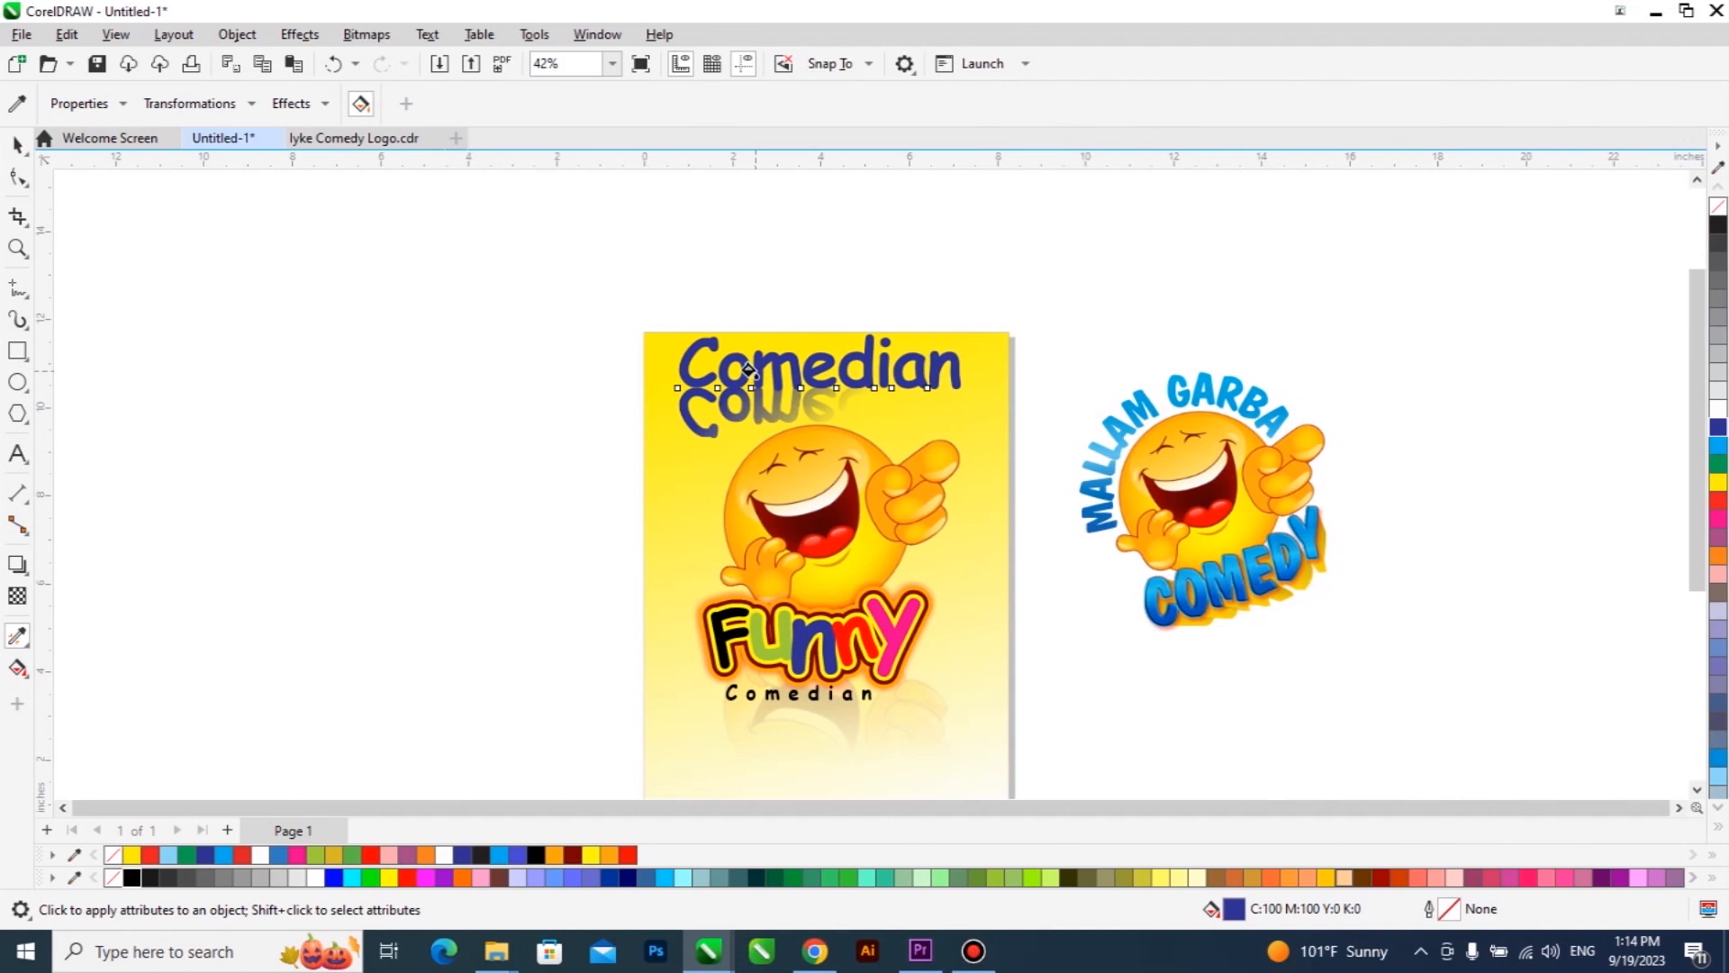
click(687, 466)
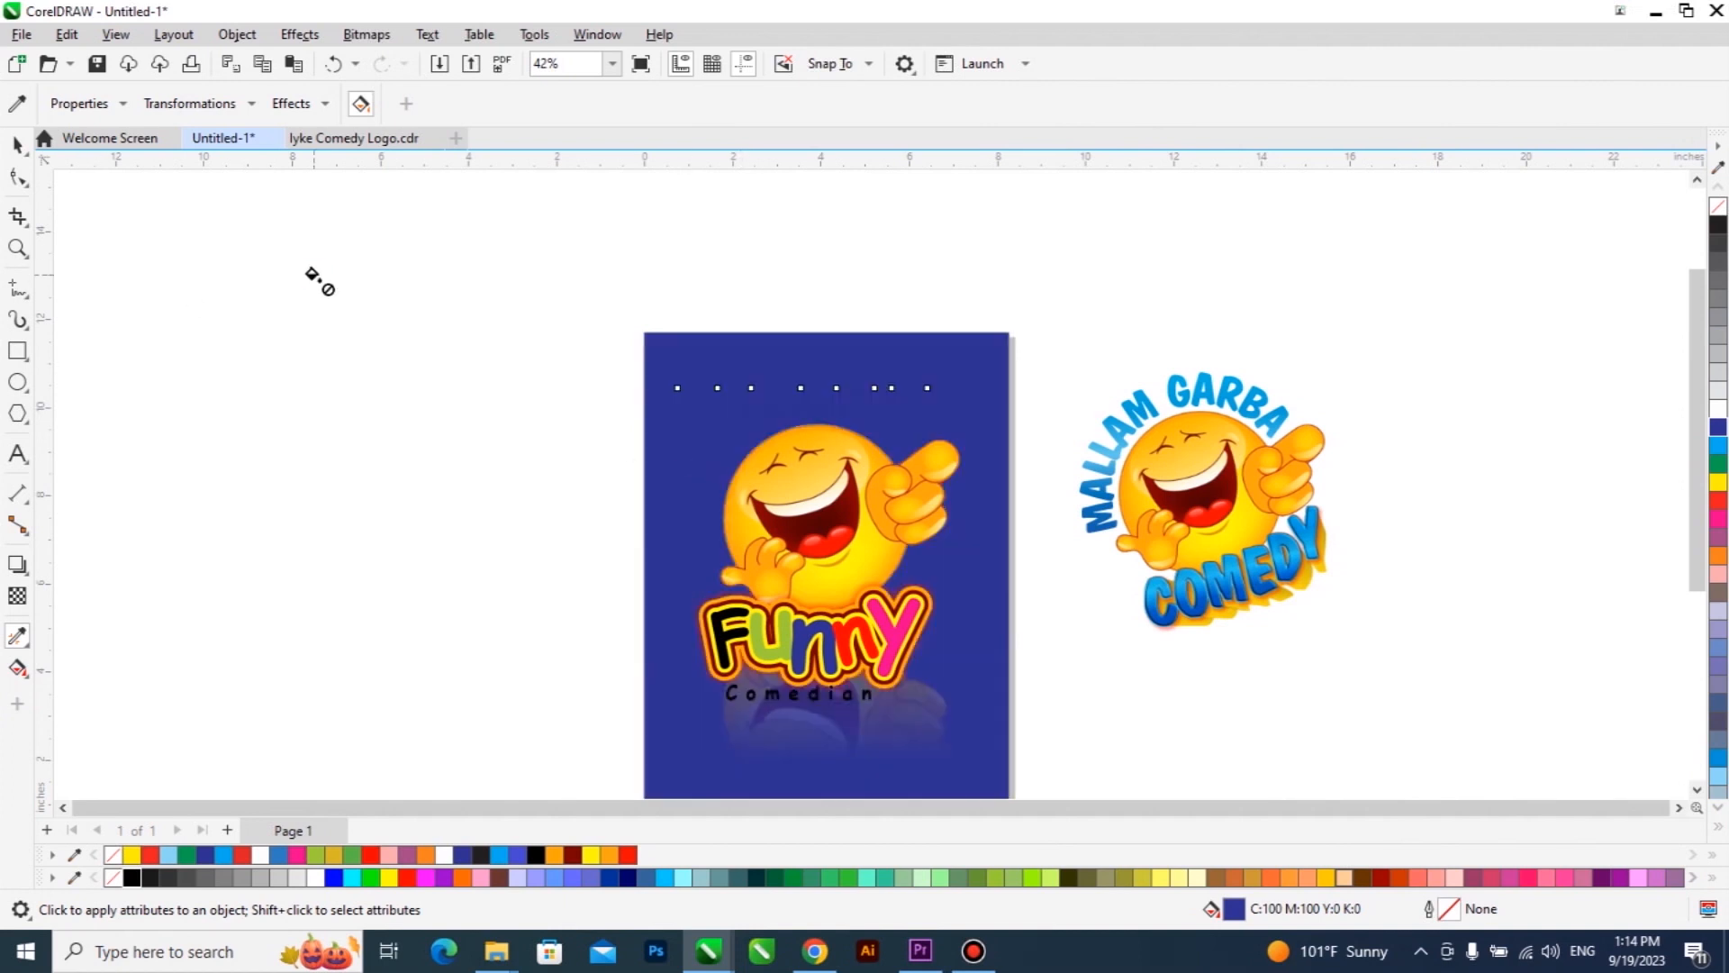
key(ctrl+z)
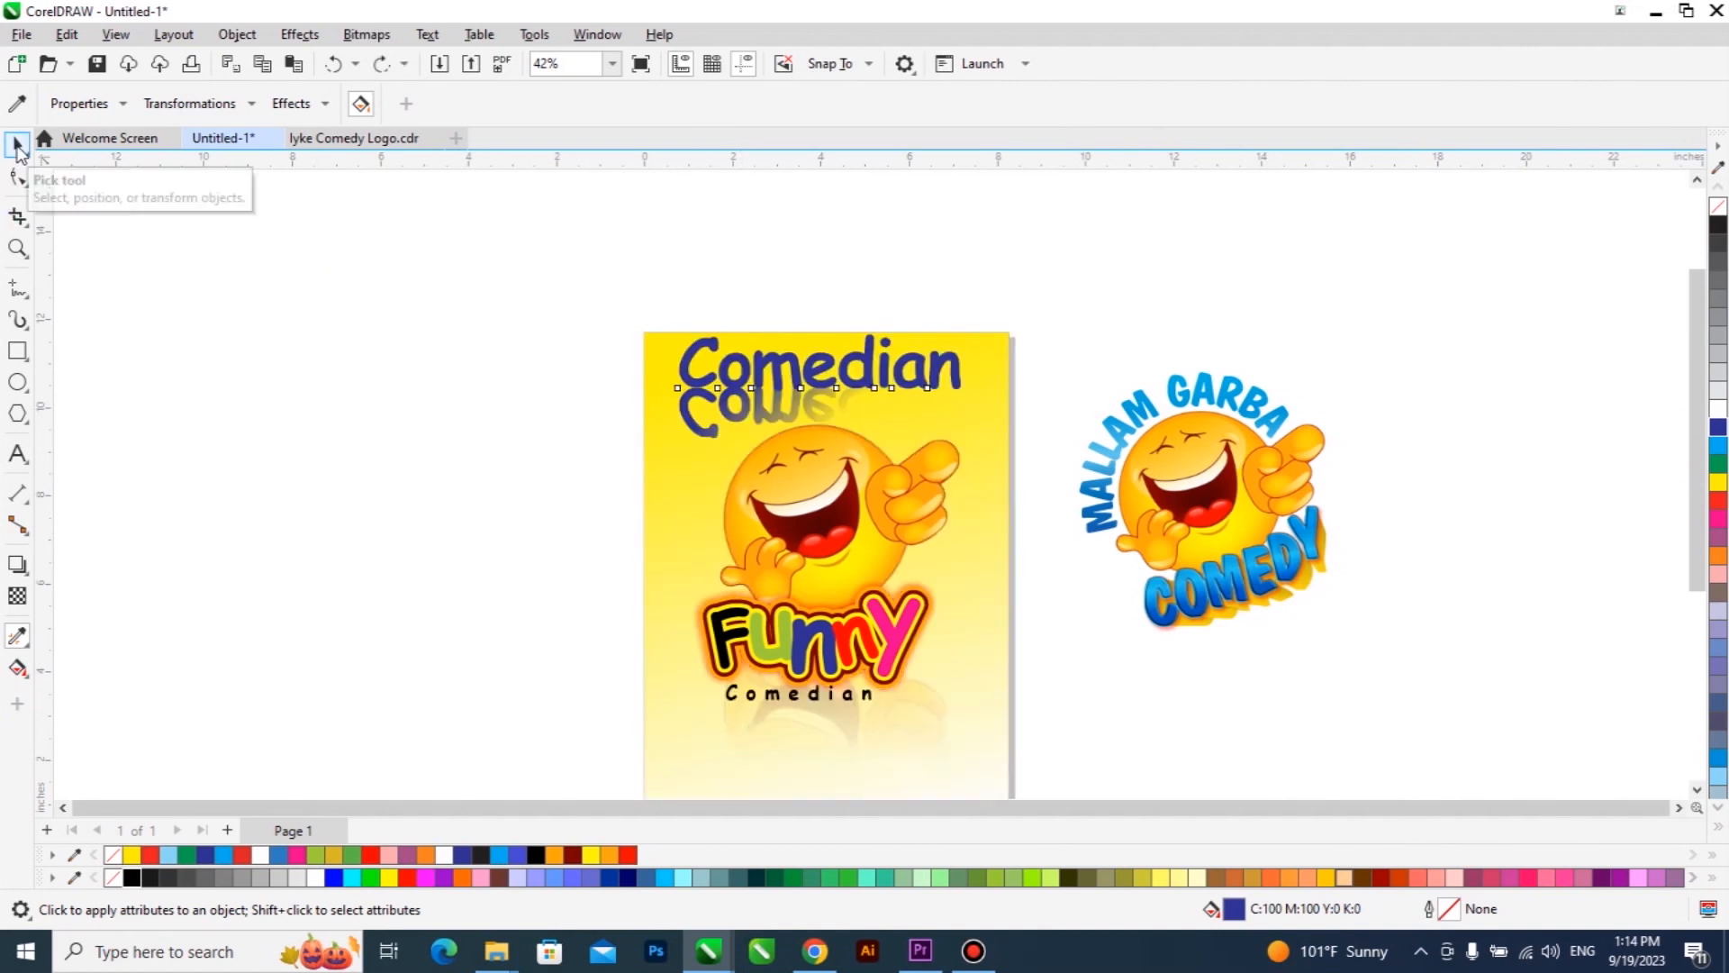
Step: Repeat the attribute sampling from the "Comedian" text, apply it to the background once more, and undo the fill
scroll(752, 590, up, 2)
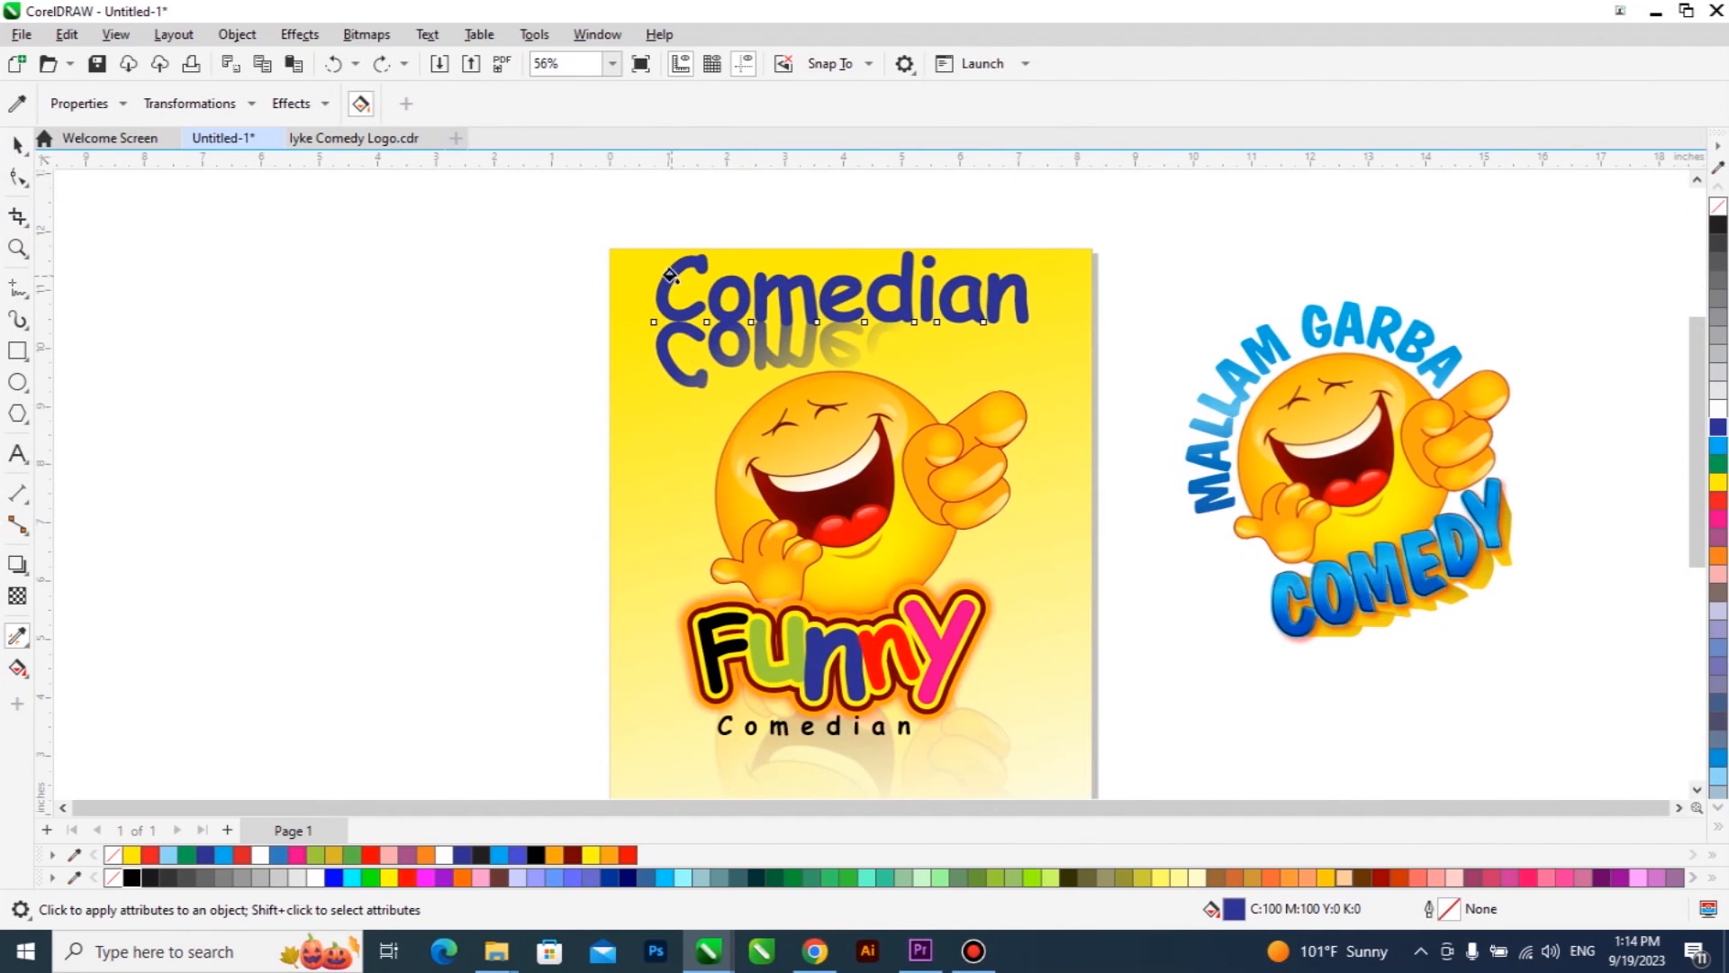
scroll(677, 271, up, 1)
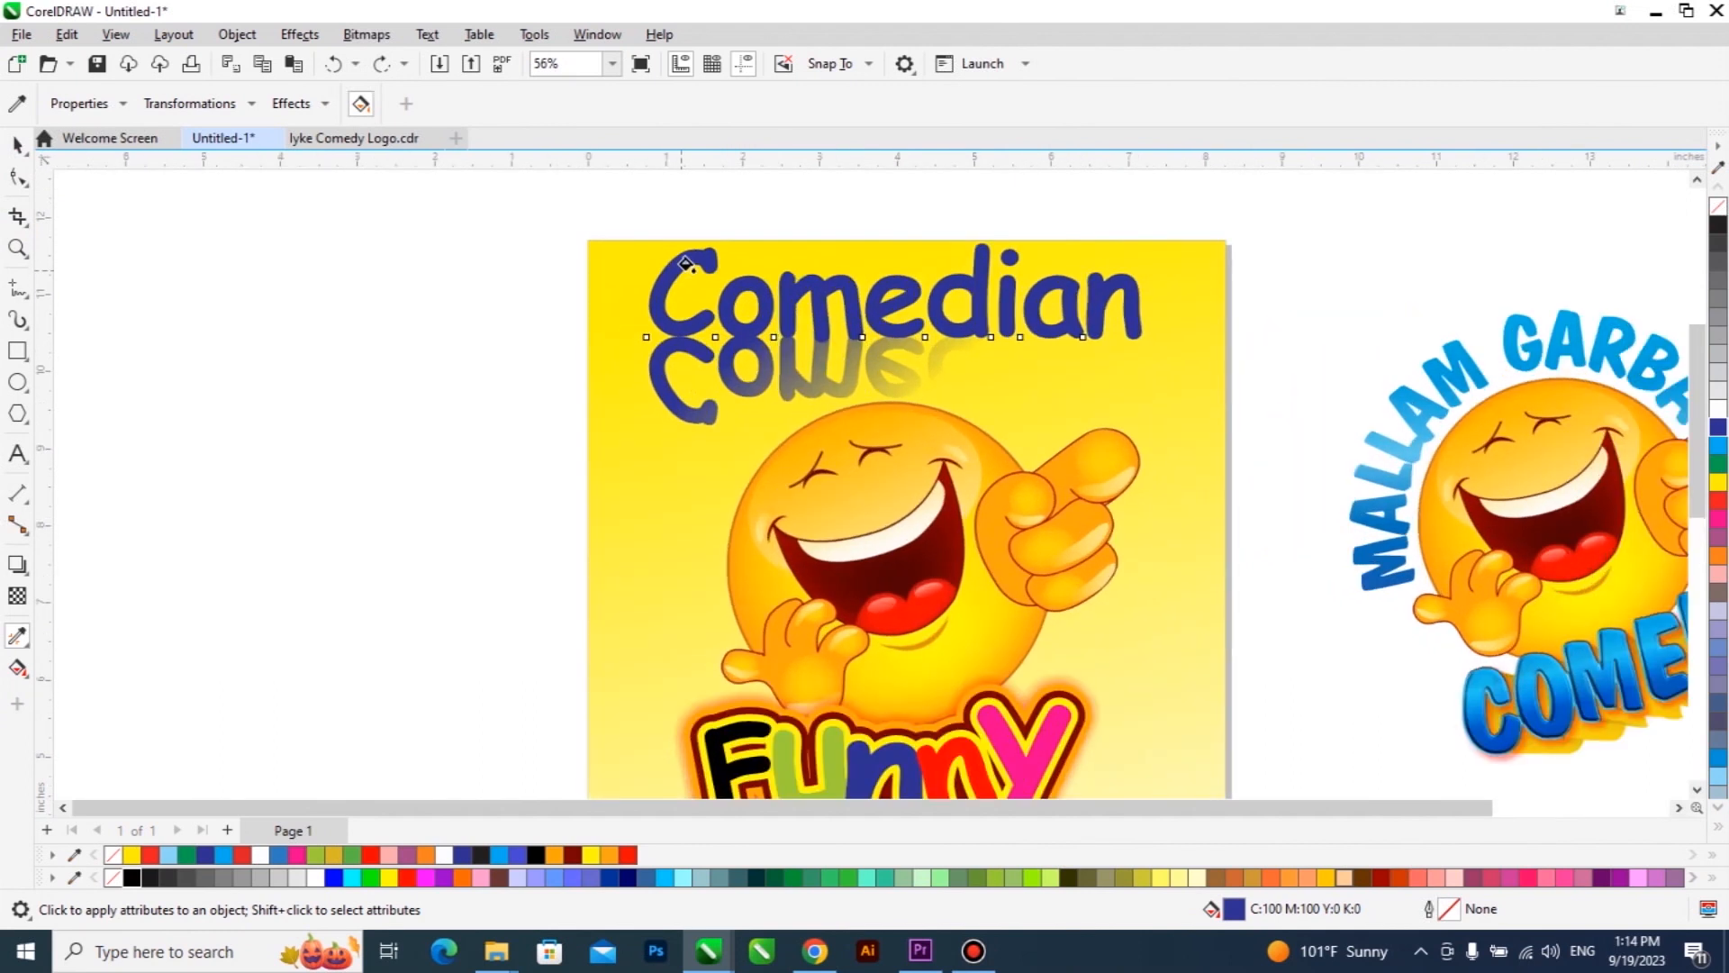
click(20, 638)
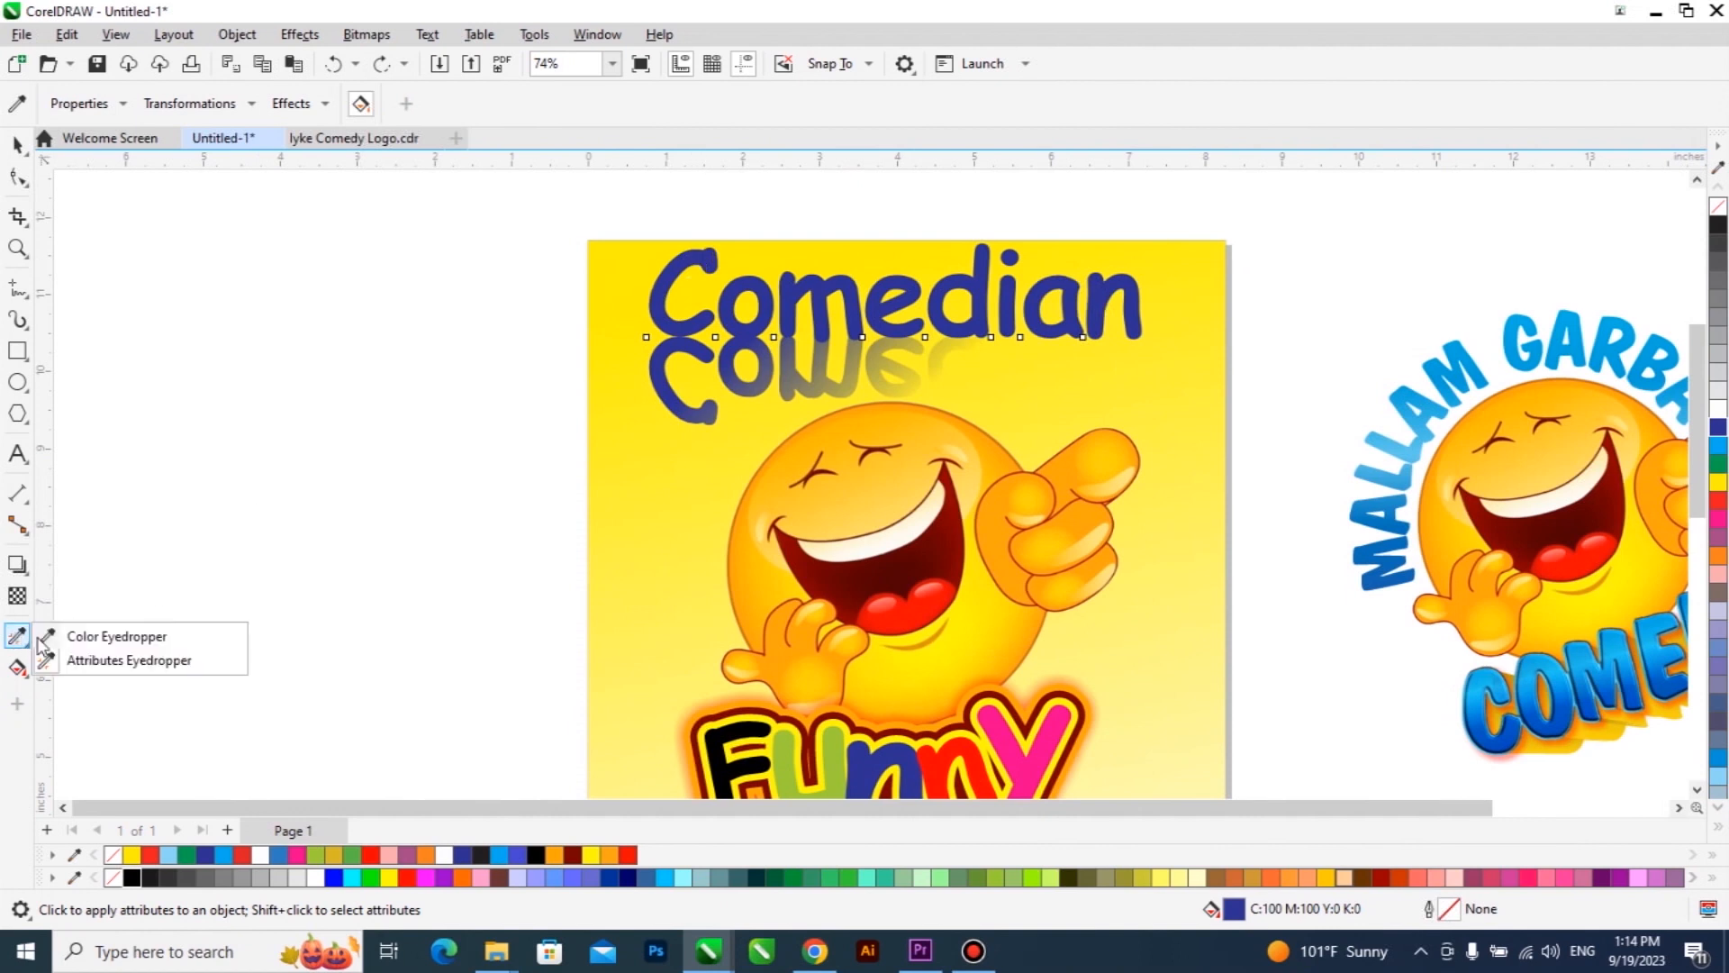
click(170, 669)
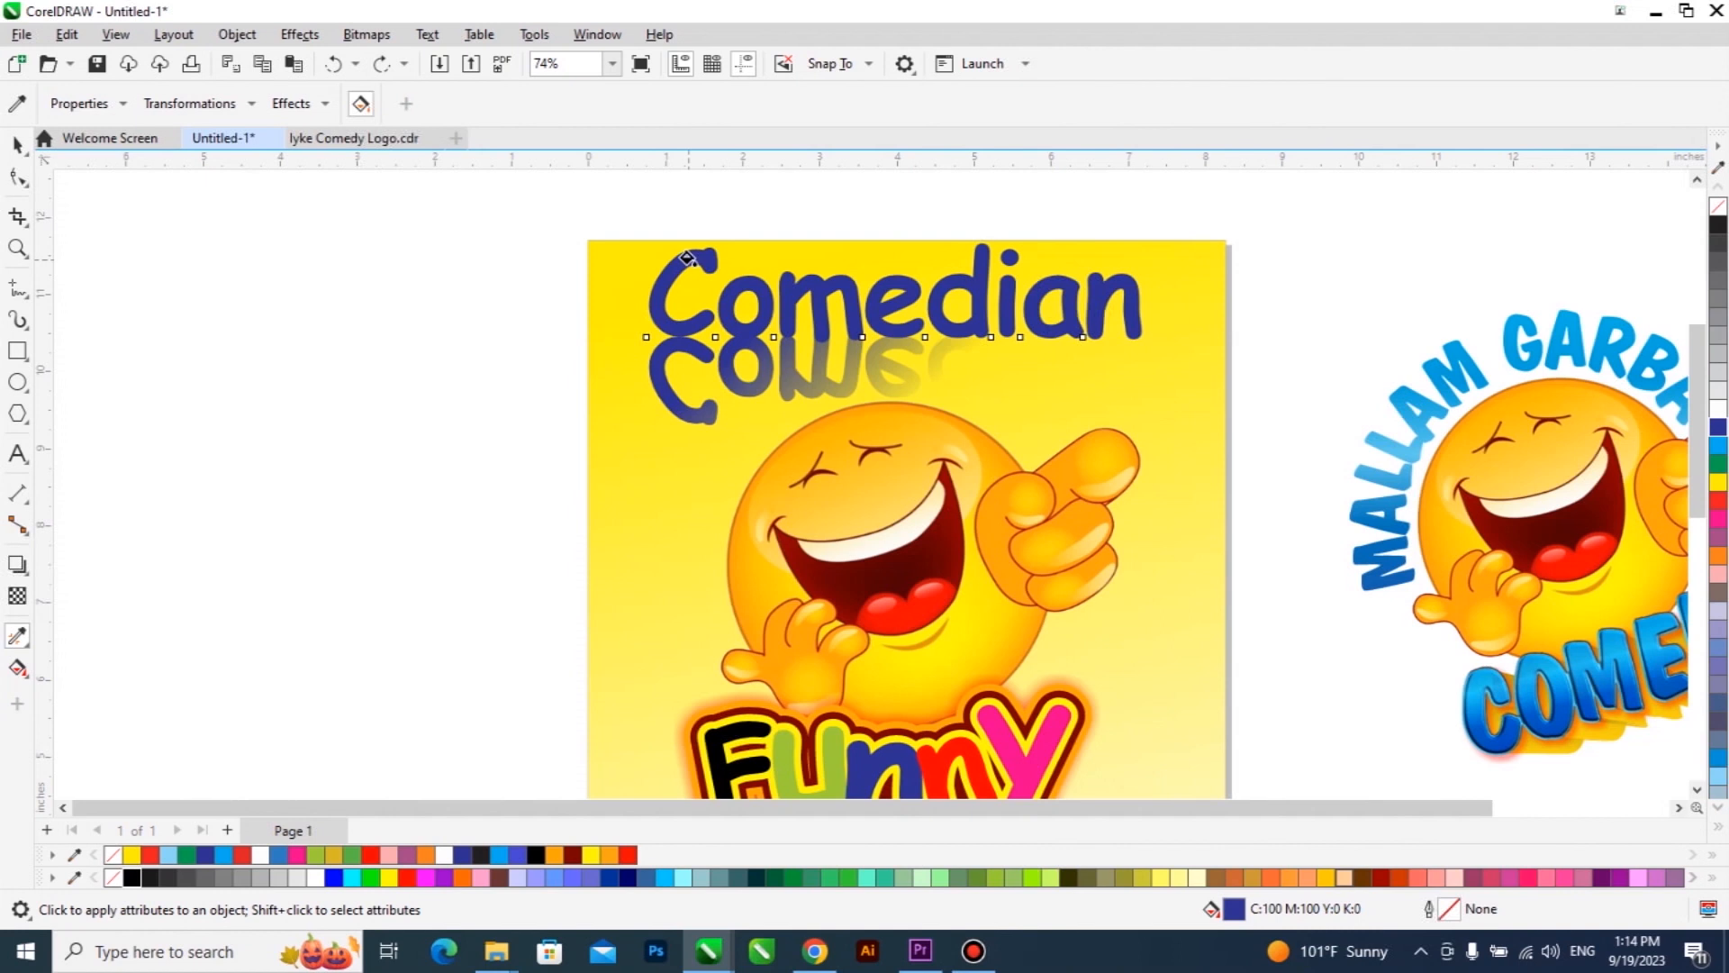
click(623, 488)
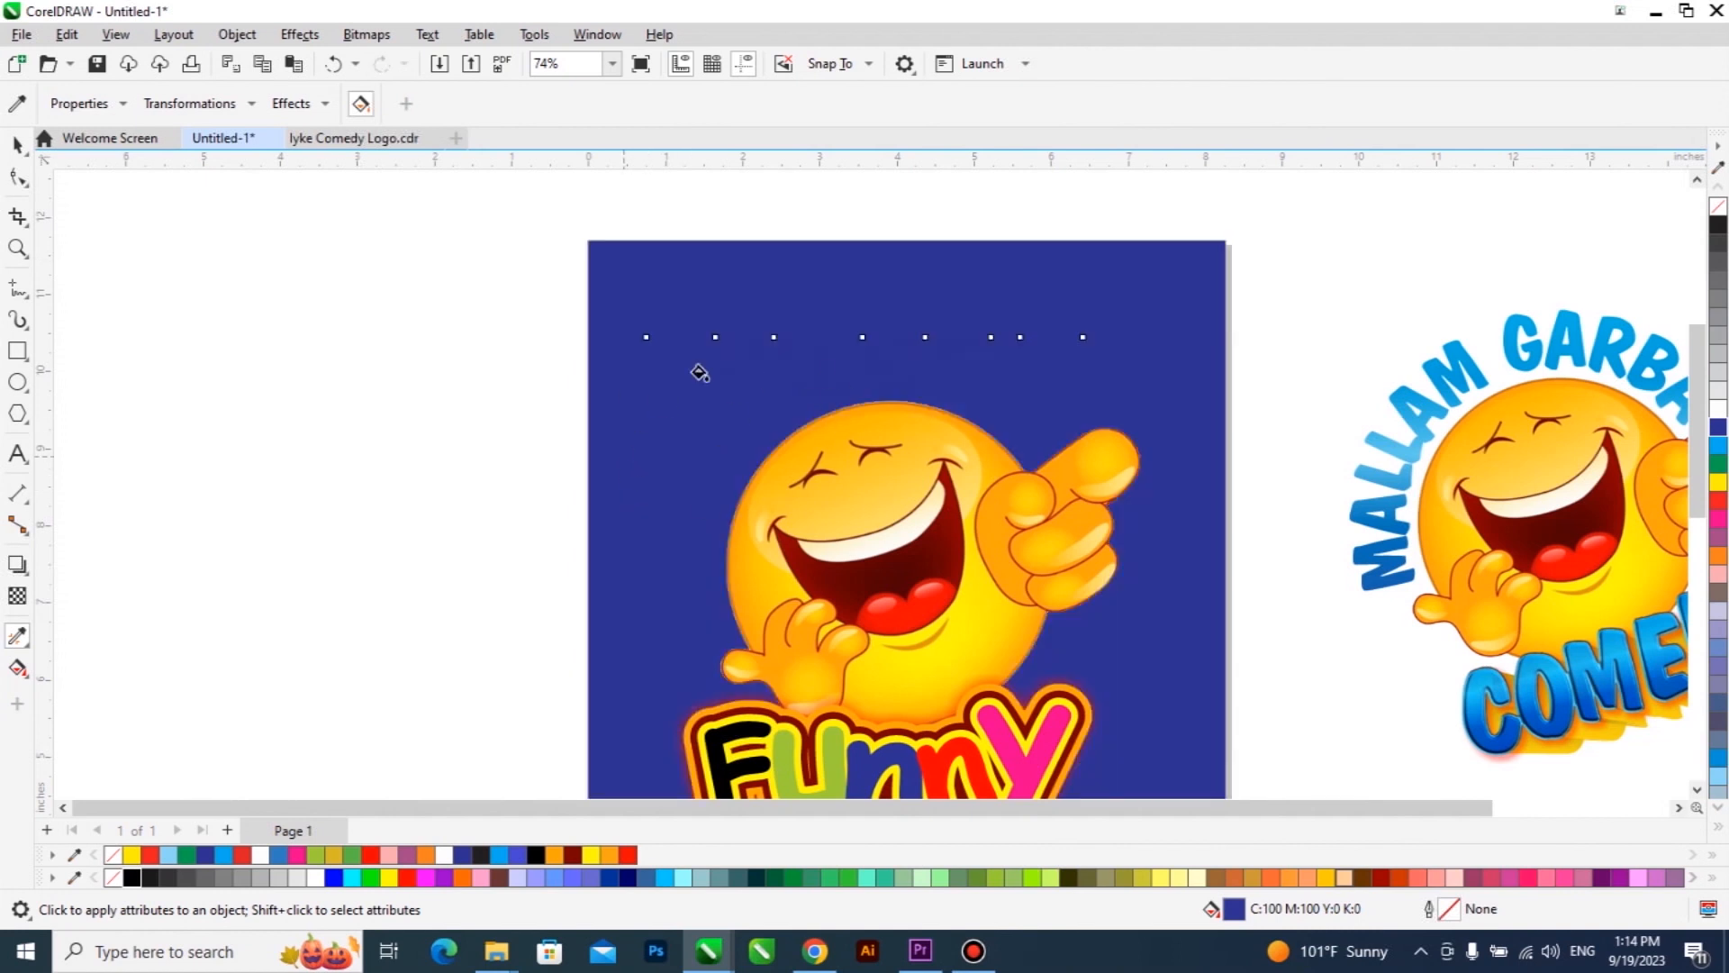
key(ctrl+z)
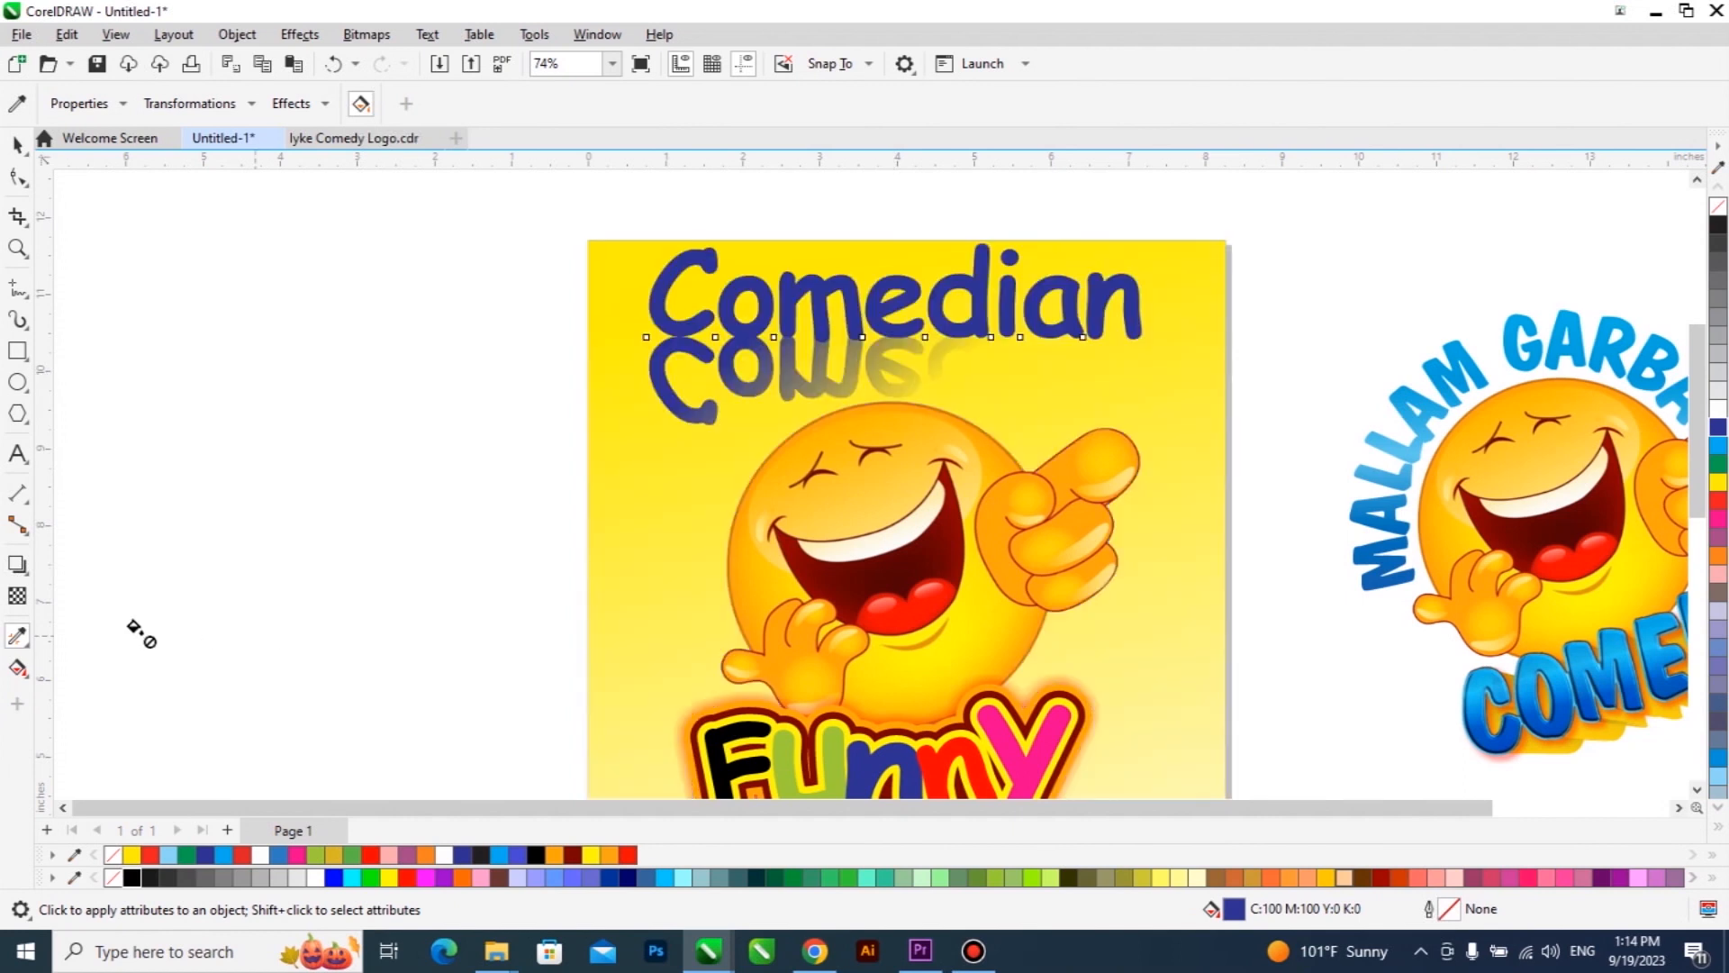
click(20, 637)
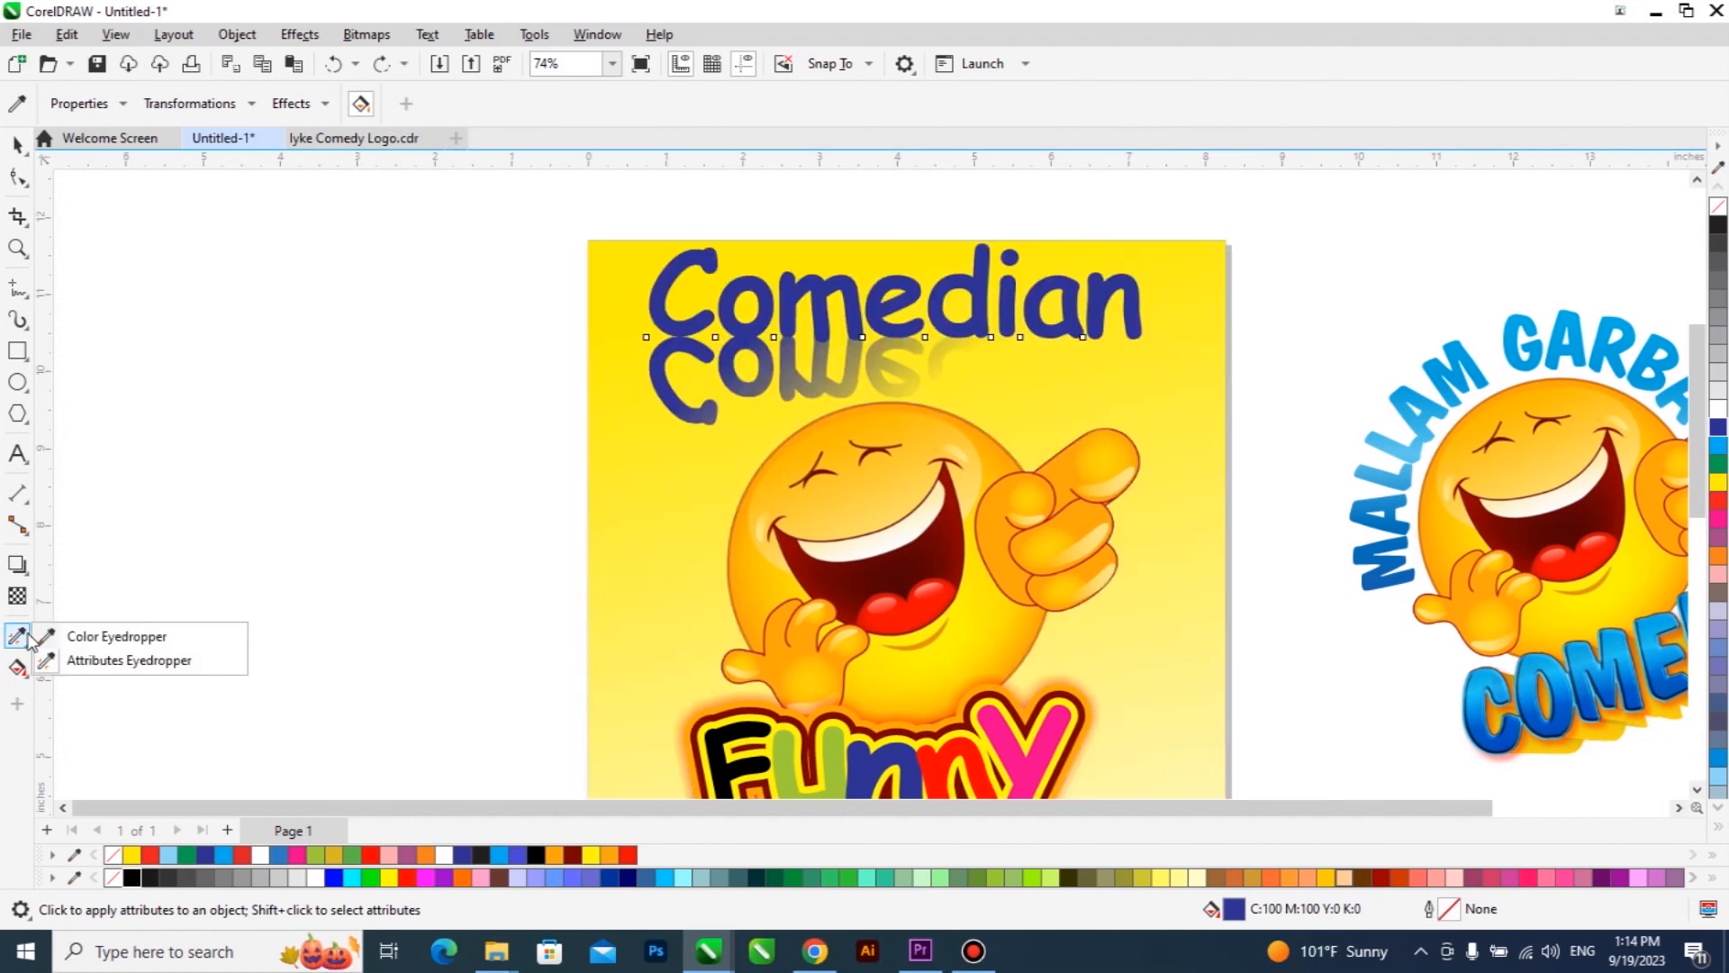
click(167, 663)
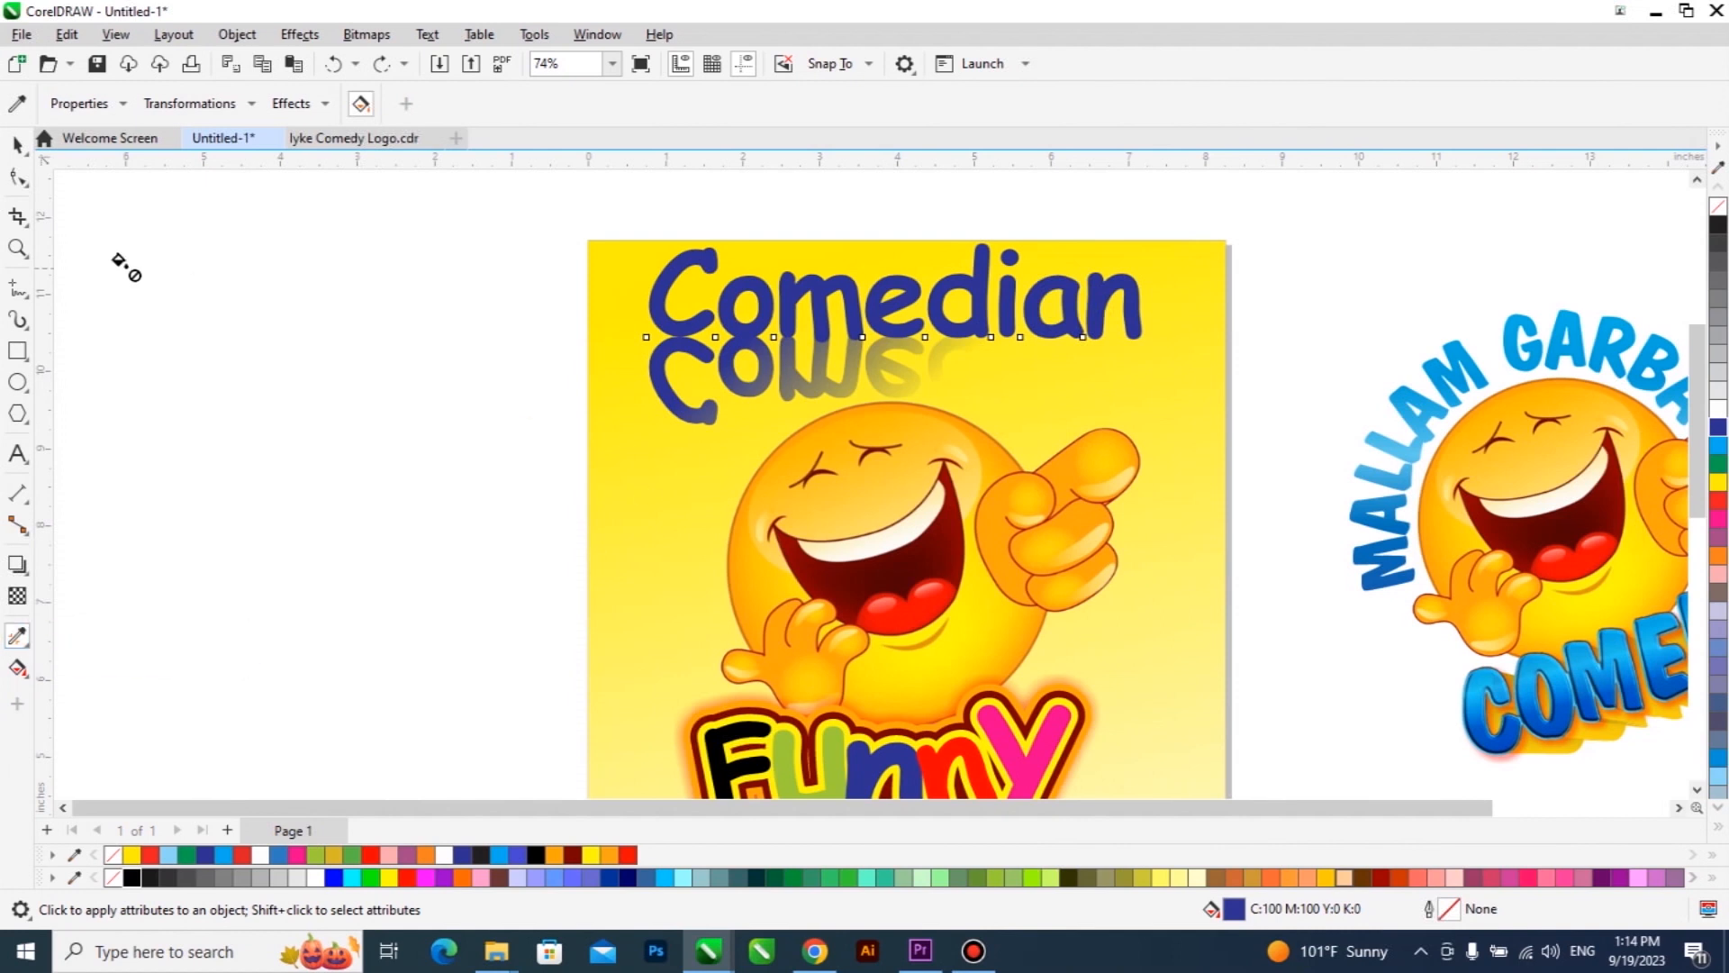
click(18, 144)
scroll(587, 378, down, 2)
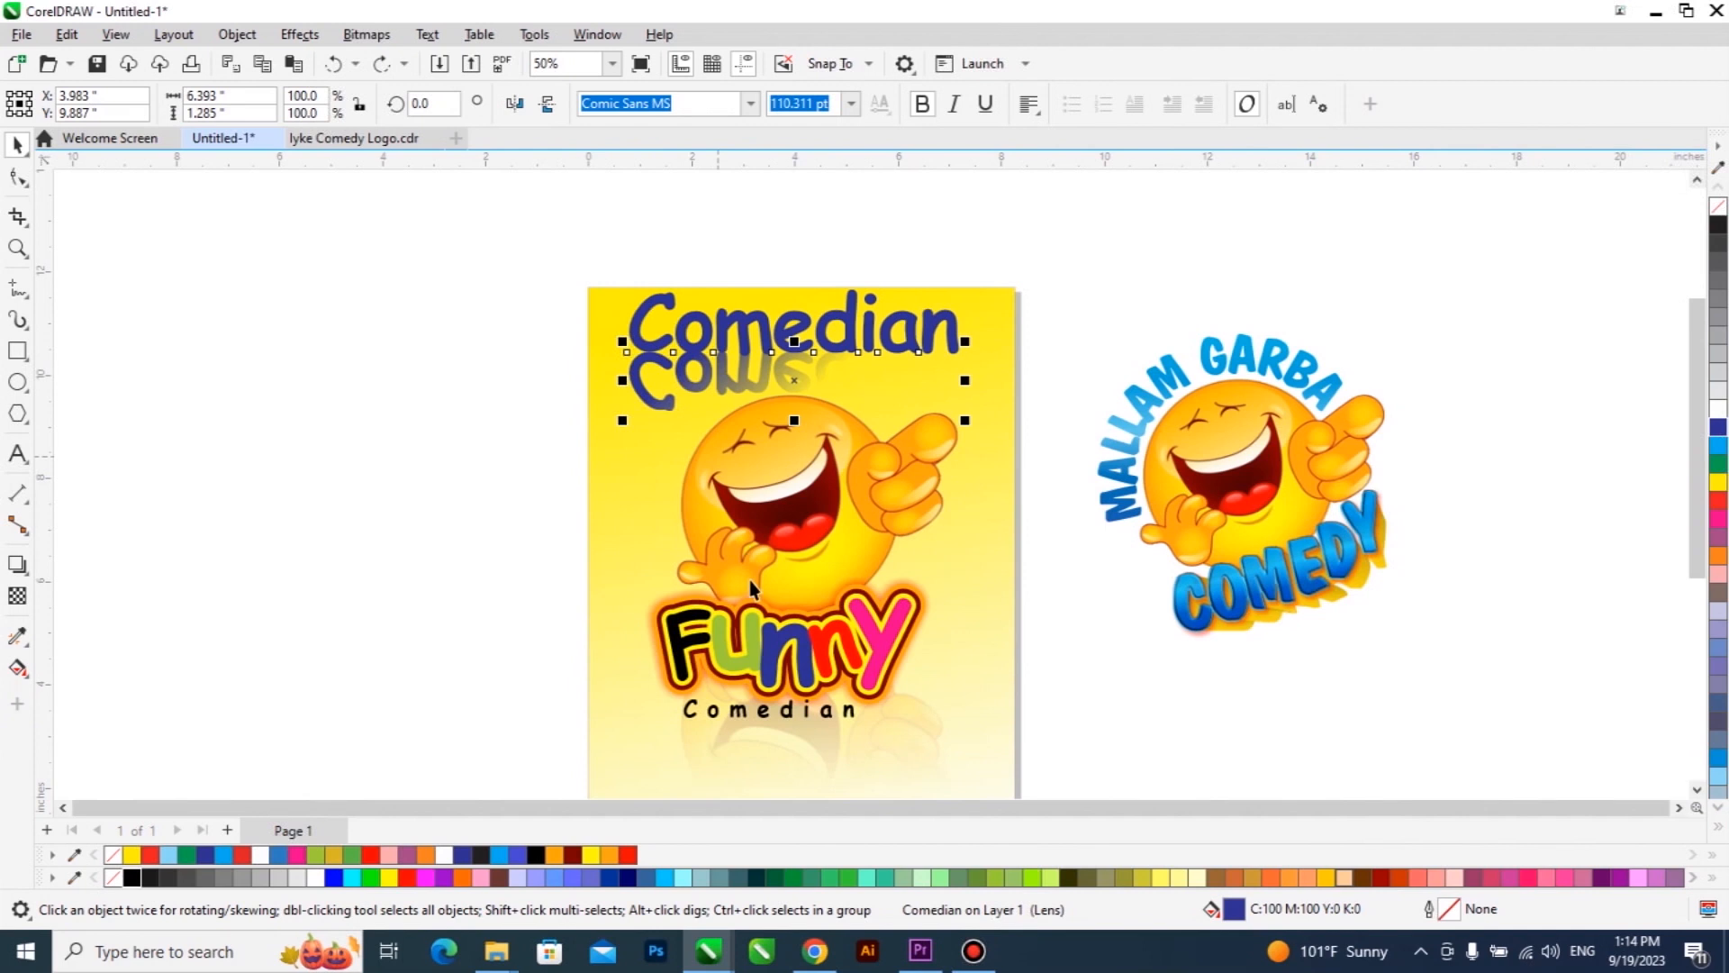
scroll(754, 591, up, 1)
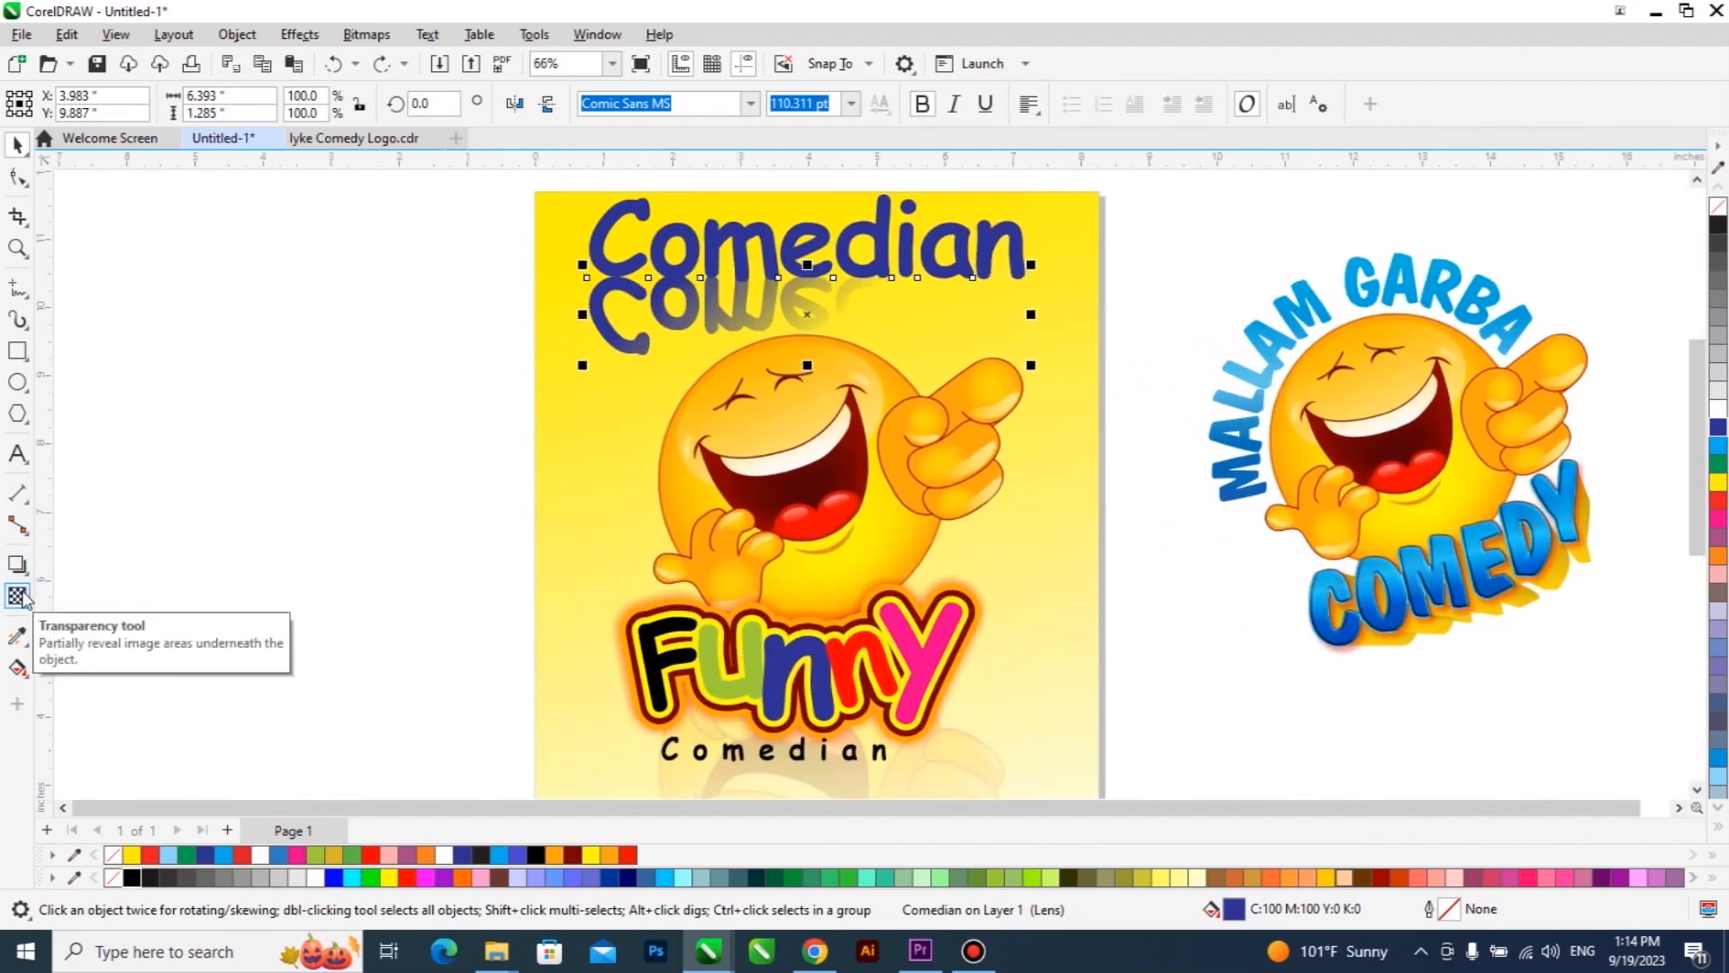
click(22, 638)
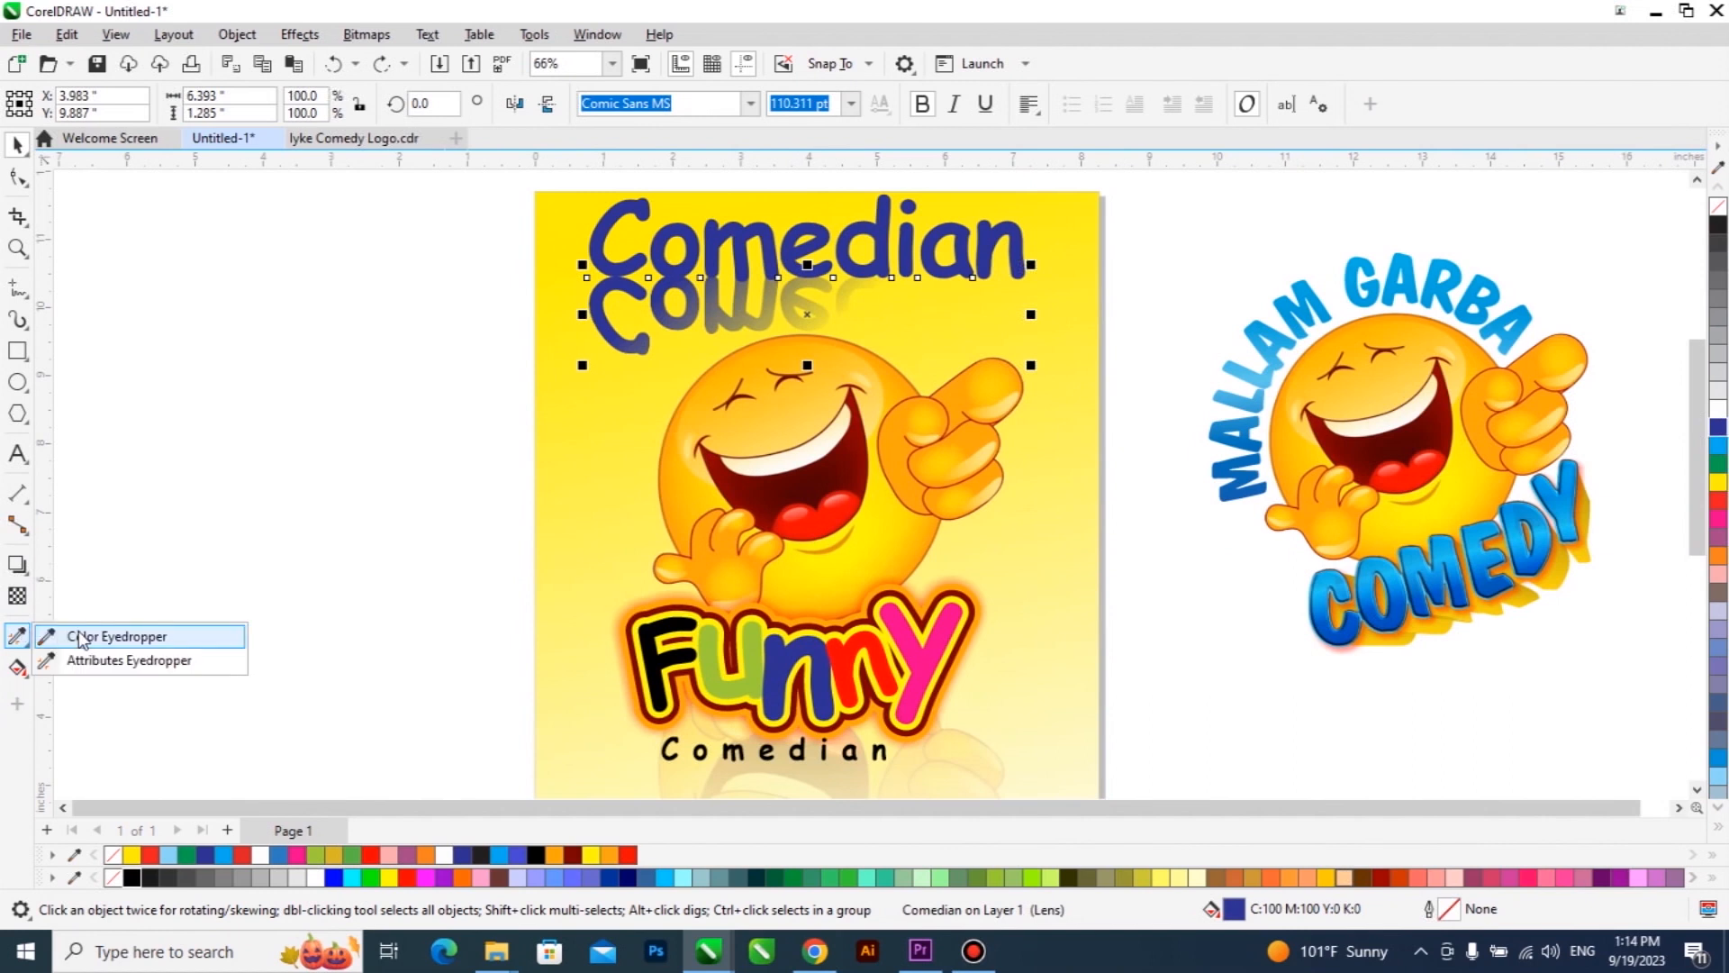
click(90, 638)
click(17, 144)
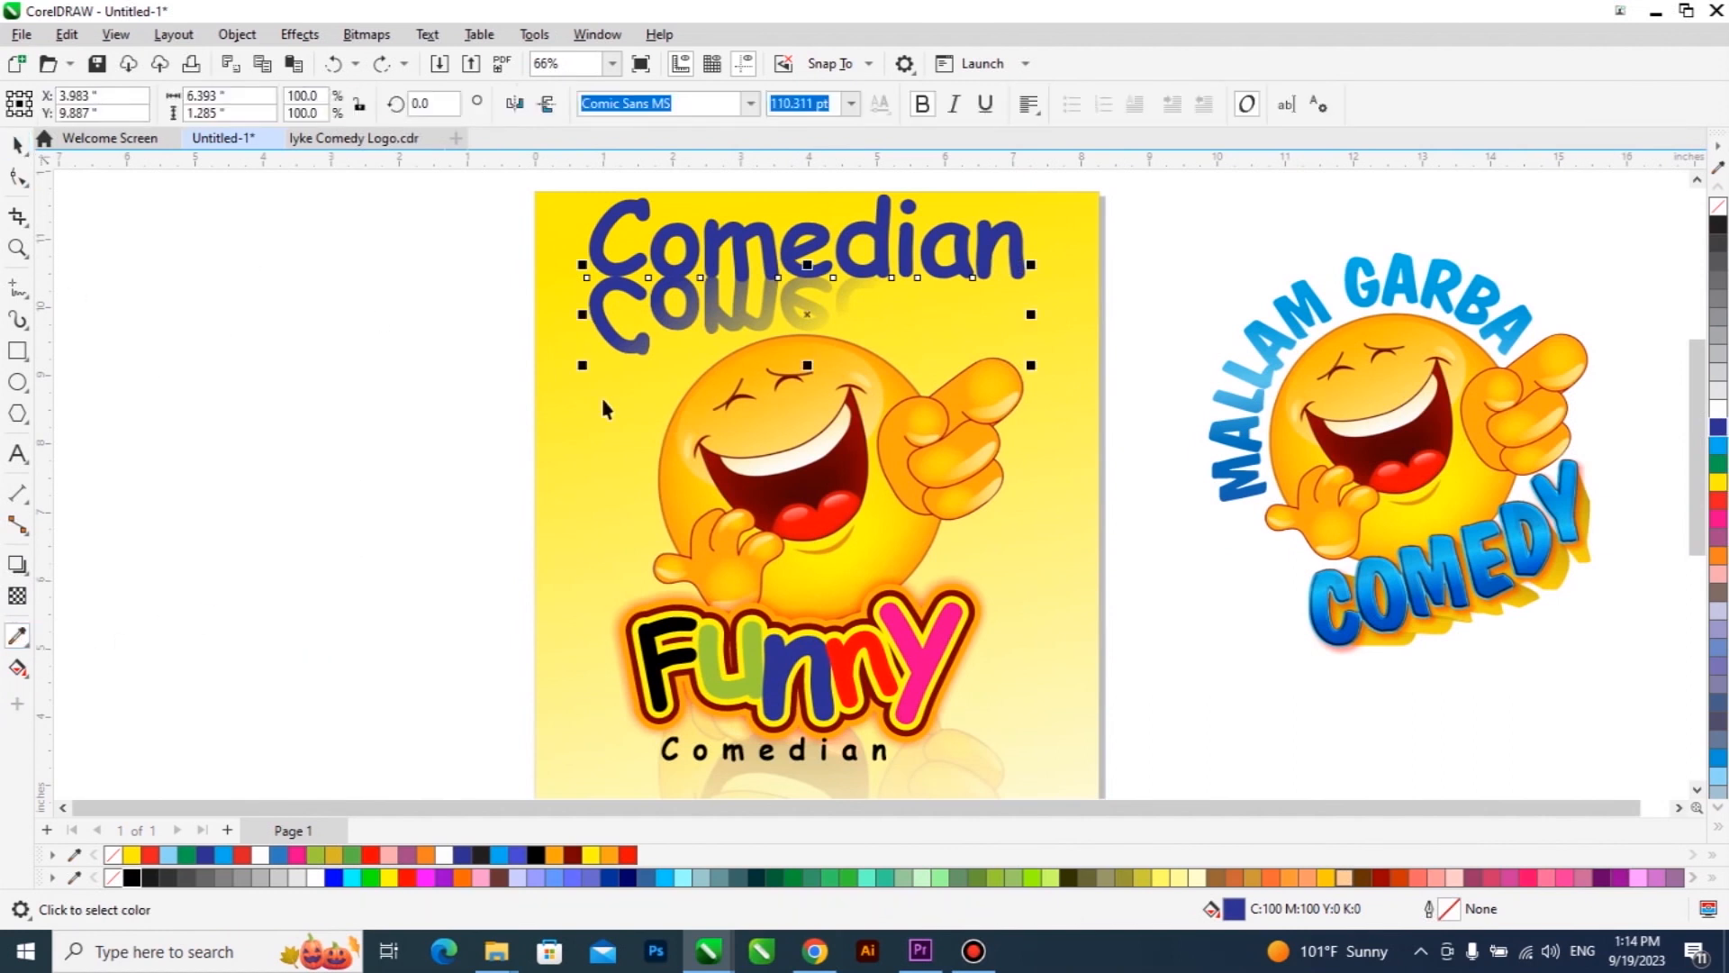